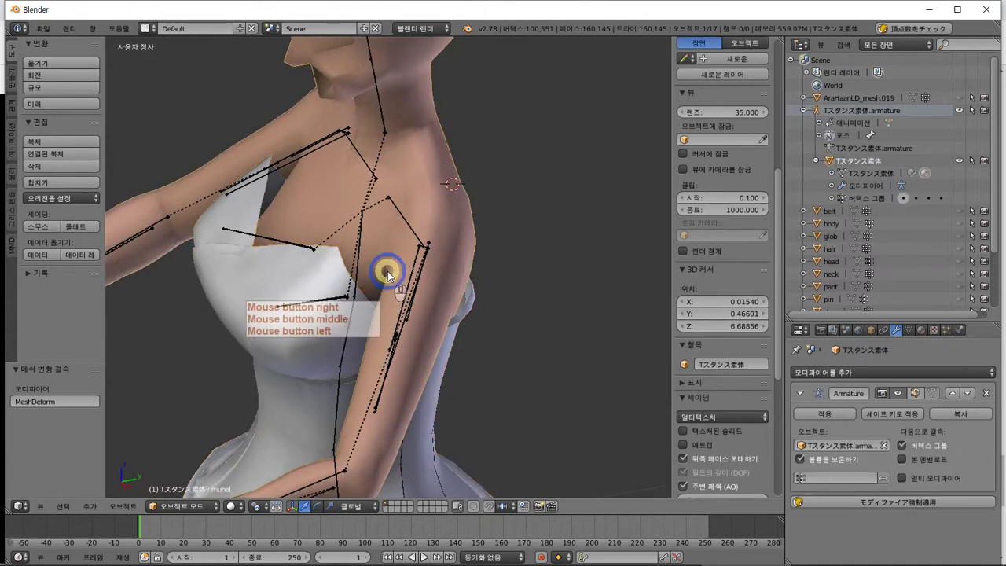
Raise the body mesh's munel shape key to a value of 0.670
{"action": "left_click", "coordinate": [911, 329]}
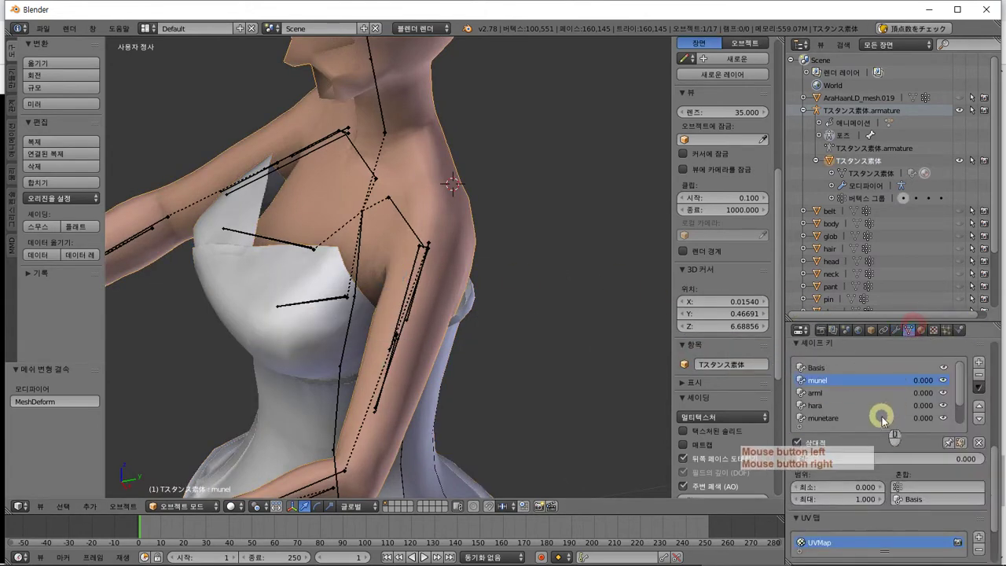
{"action": "left_click_drag", "start_coordinate": [819, 458], "coordinate": [949, 462]}
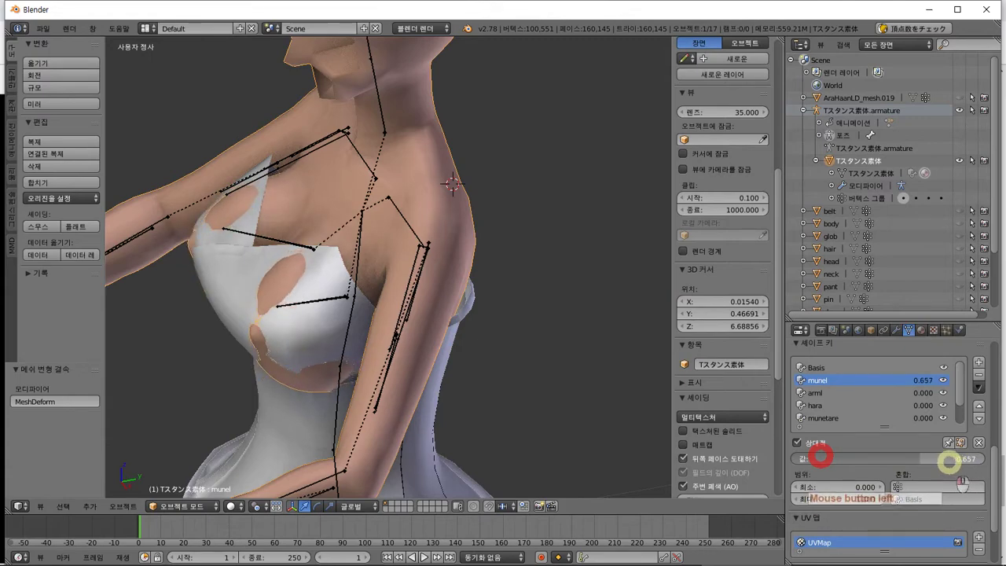
{"action": "middle_click_drag", "start_coordinate": [521, 413], "coordinate": [462, 371]}
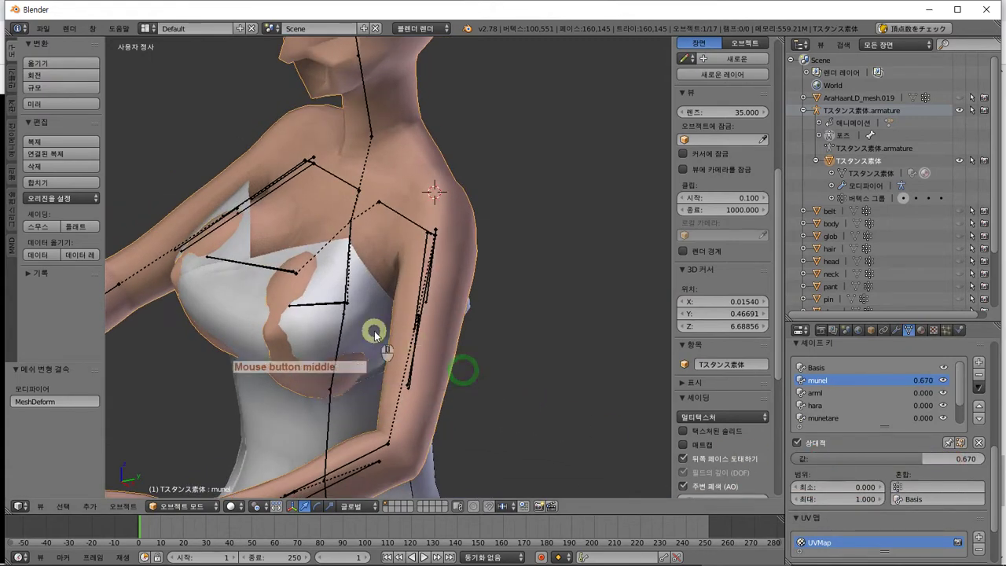
Select the bust vertices of the dress mesh in Edit Mode from the side view and grow the selection
{"action": "right_click", "coordinate": [360, 337]}
{"action": "mouse_move", "coordinate": [360, 337]}
{"action": "middle_mouse_down"}
{"action": "mouse_move", "coordinate": [431, 331]}
{"action": "mouse_move", "coordinate": [476, 299]}
{"action": "mouse_move", "coordinate": [539, 299]}
{"action": "mouse_move", "coordinate": [518, 313]}
{"action": "middle_mouse_up"}
{"action": "key", "text": "Tab"}
{"action": "key", "text": "KP_3"}
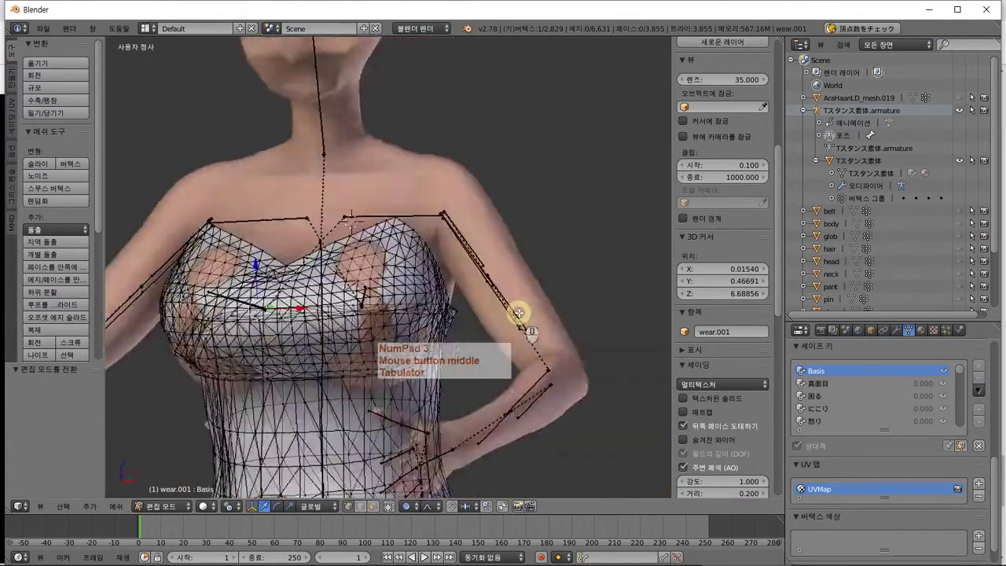
{"action": "key", "text": "b"}
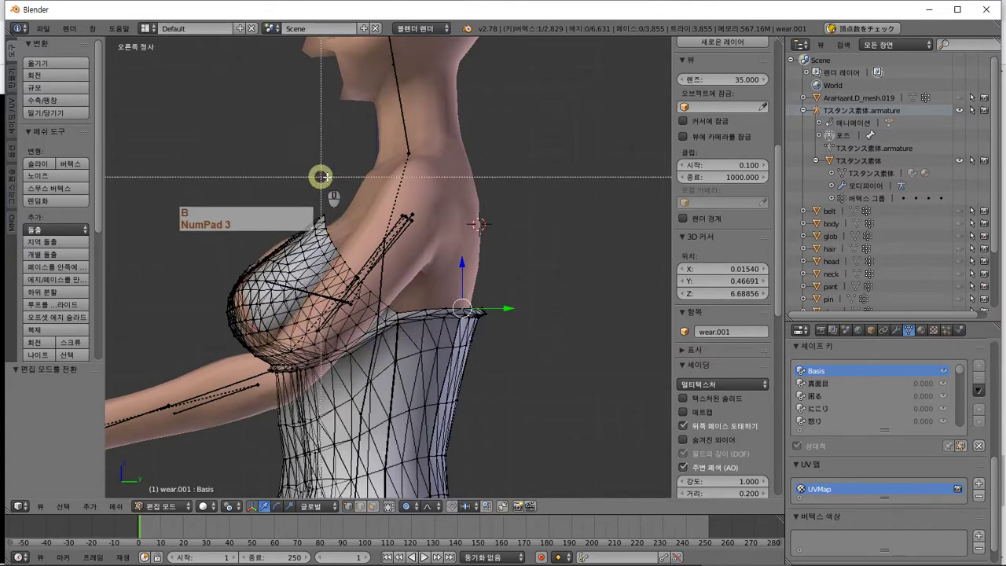
{"action": "left_click_drag", "start_coordinate": [354, 175], "coordinate": [205, 281]}
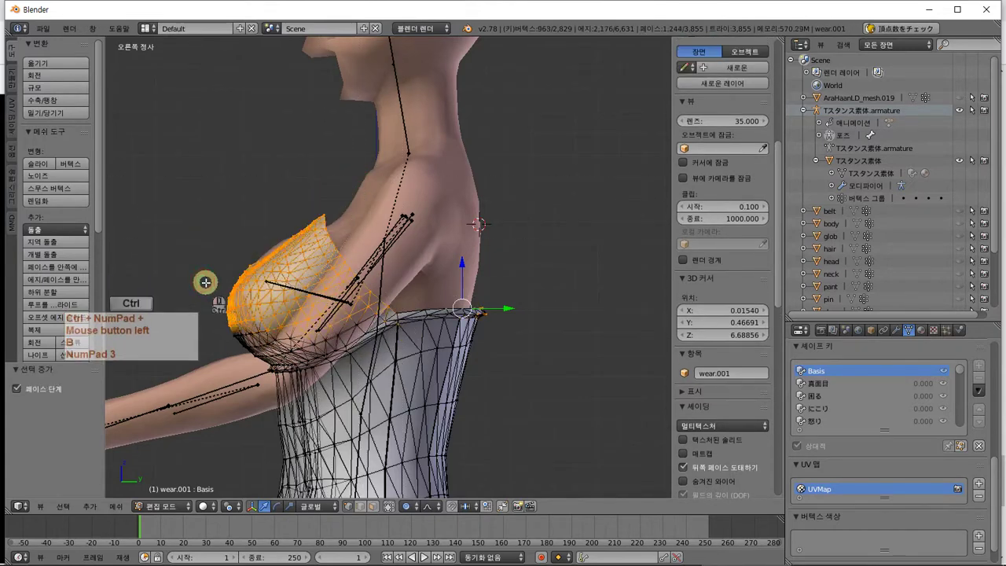
{"action": "key", "text": "ctrl+KP_Add"}
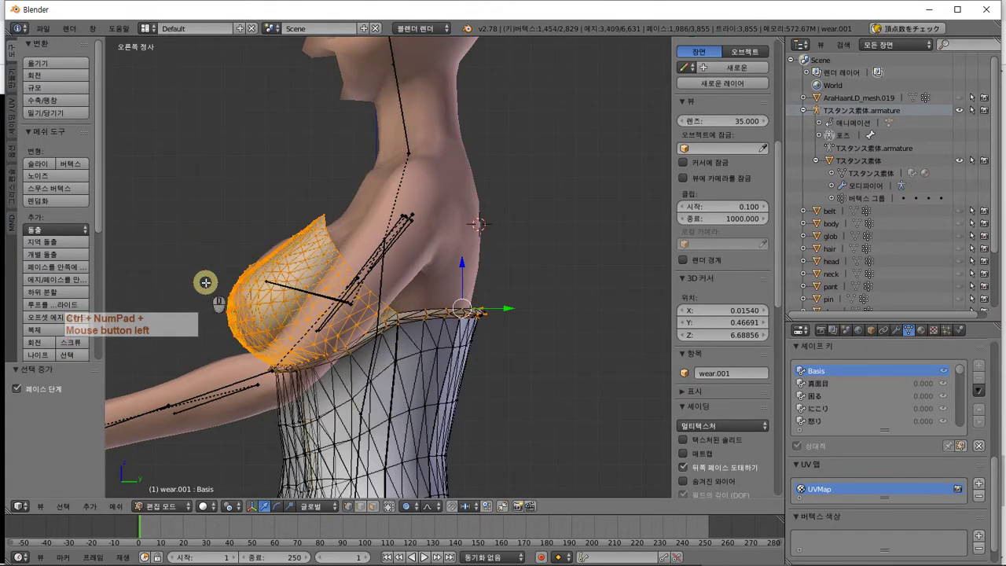
{"action": "middle_click_drag", "start_coordinate": [245, 275], "coordinate": [345, 358]}
{"action": "key", "text": "Tab"}
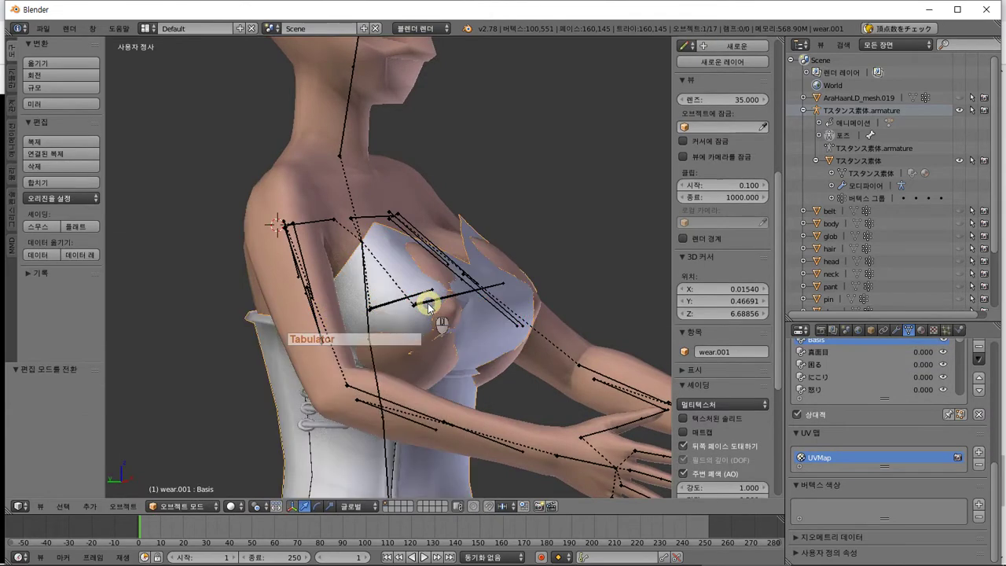
Deselect all vertices of the dress mesh wear.001 and separate it into individual objects by material
{"action": "right_click", "coordinate": [400, 266]}
{"action": "right_click", "coordinate": [395, 265]}
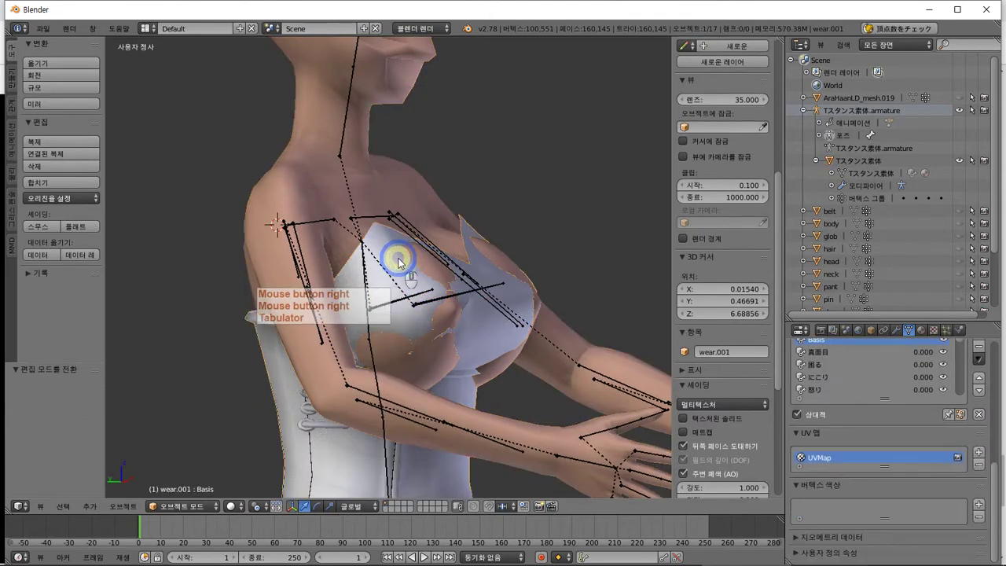
{"action": "key", "text": "Tab"}
{"action": "middle_click_drag", "start_coordinate": [395, 263], "coordinate": [359, 301]}
{"action": "key", "text": "a"}
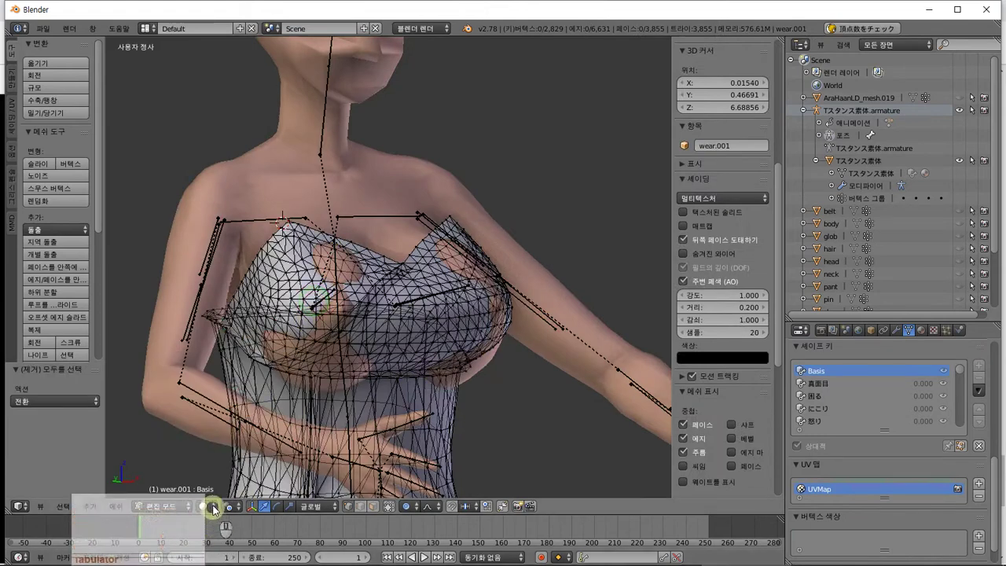
{"action": "left_click", "coordinate": [115, 506]}
{"action": "left_click", "coordinate": [196, 342]}
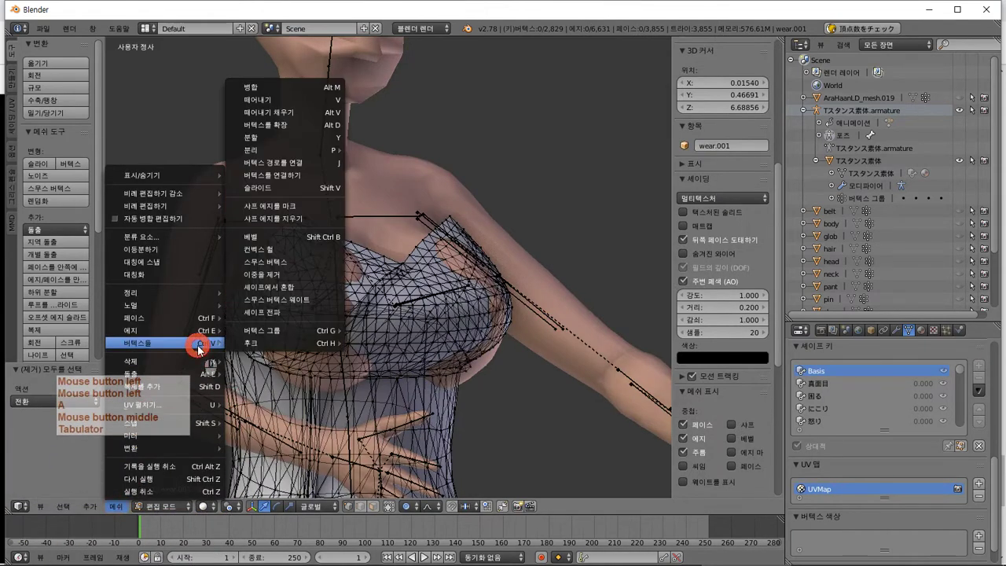
{"action": "left_click", "coordinate": [287, 151]}
{"action": "left_click", "coordinate": [386, 162]}
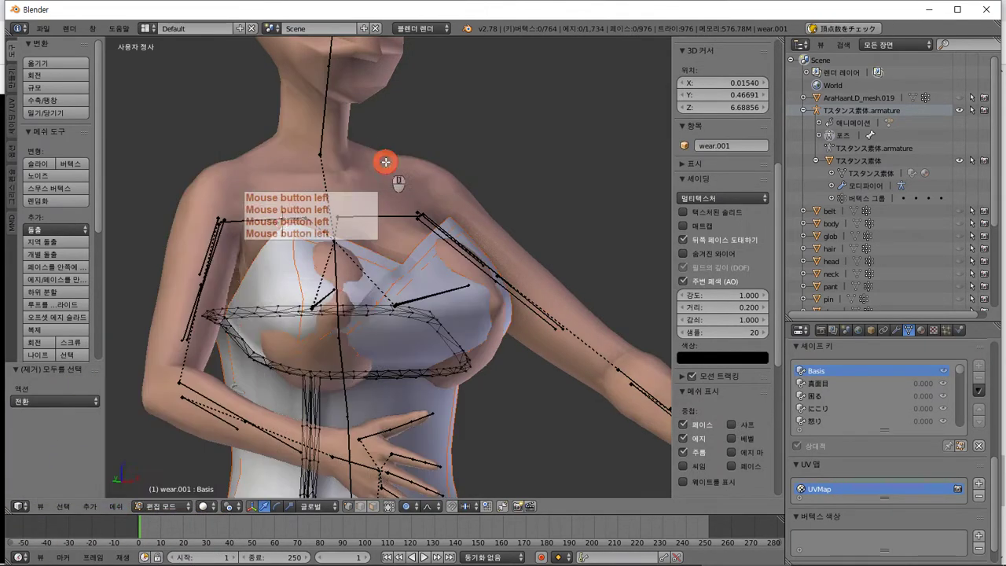
{"action": "key", "text": "Tab"}
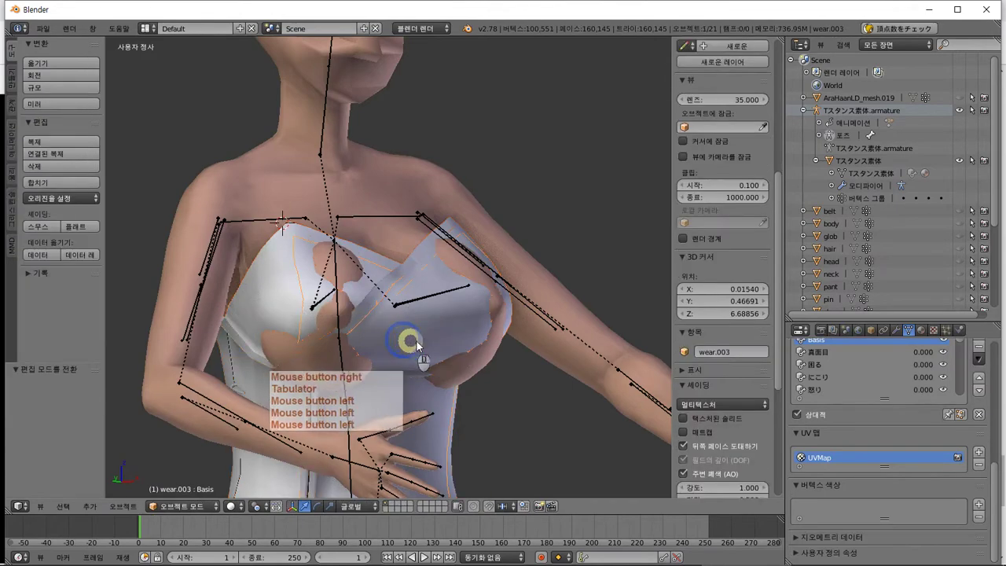
Examine the separated front panel wear.003 in Edit Mode and Object Mode from several angles
{"action": "key", "text": "Tab"}
{"action": "middle_click_drag", "start_coordinate": [433, 341], "coordinate": [383, 339]}
{"action": "key", "text": "Tab"}
{"action": "middle_click_drag", "start_coordinate": [456, 275], "coordinate": [565, 303]}
{"action": "key", "text": "Tab"}
{"action": "key", "text": "Tab"}
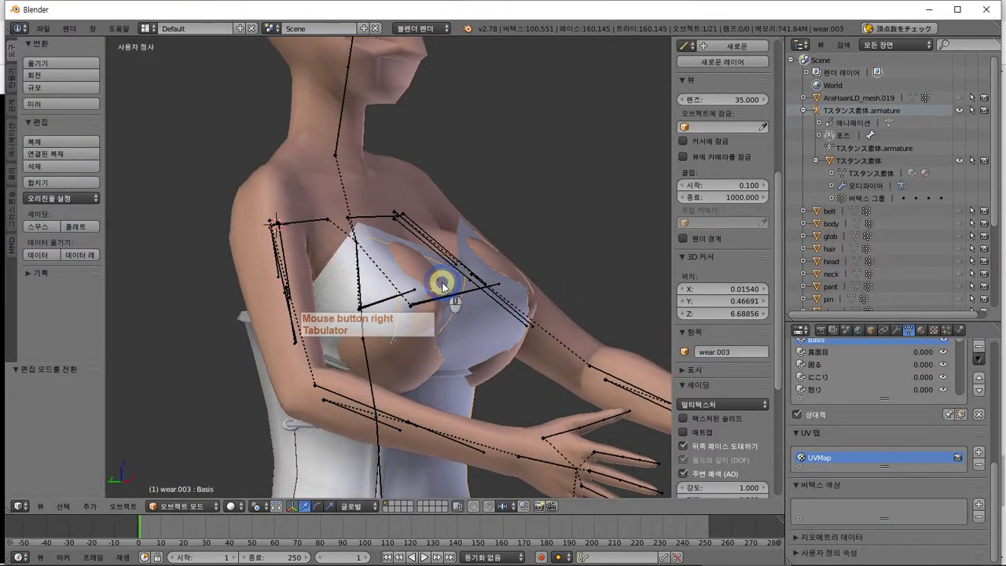
Show textures in the solid view to inspect the dress panels from around the model, and hide the textures again
{"action": "middle_click_drag", "start_coordinate": [442, 285], "coordinate": [397, 348]}
{"action": "left_click", "coordinate": [721, 422]}
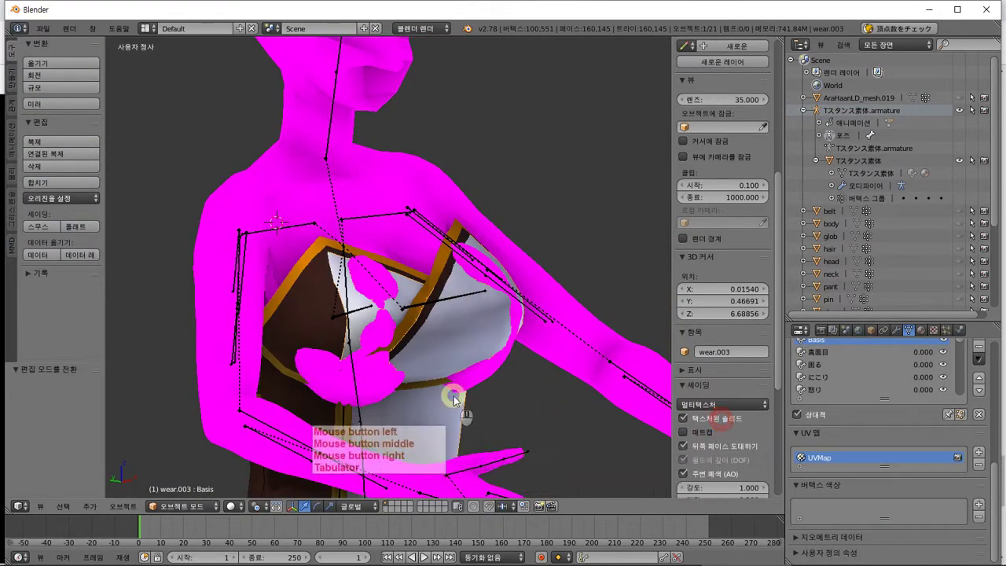
{"action": "middle_click_drag", "start_coordinate": [444, 397], "coordinate": [584, 400]}
{"action": "left_click", "coordinate": [709, 417]}
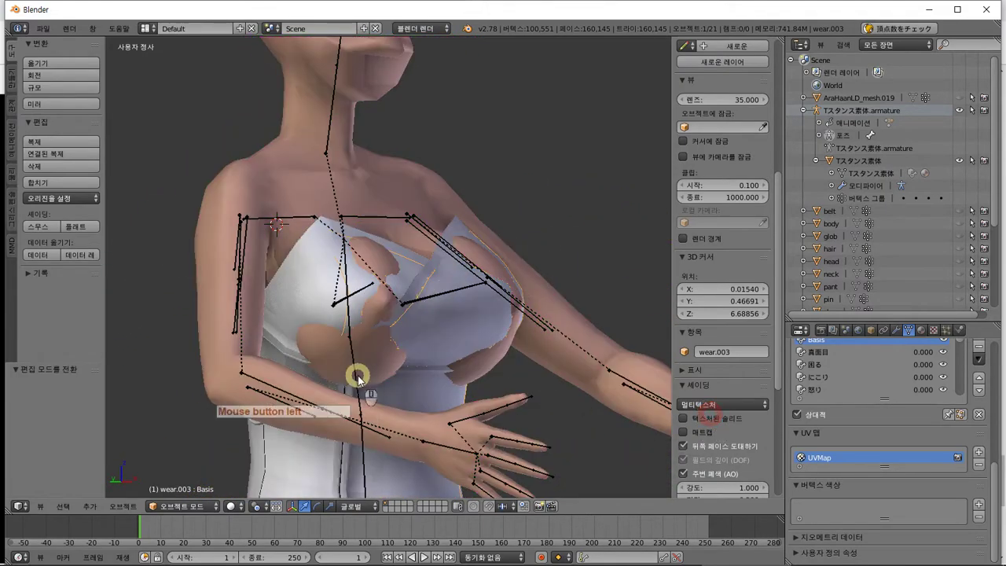
Try to undo the last two operations while in Edit Mode on the panel wear.003, and return to Object Mode
{"action": "middle_click_drag", "start_coordinate": [357, 379], "coordinate": [343, 375]}
{"action": "key", "text": "Tab"}
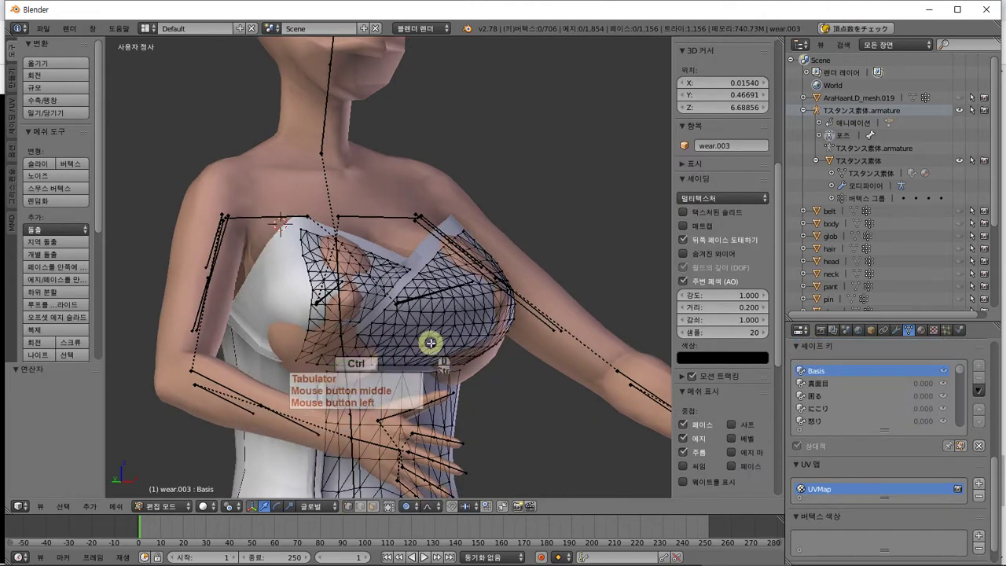
{"action": "key", "text": "ctrl+z"}
{"action": "key", "text": "ctrl+z"}
{"action": "key", "text": "Tab"}
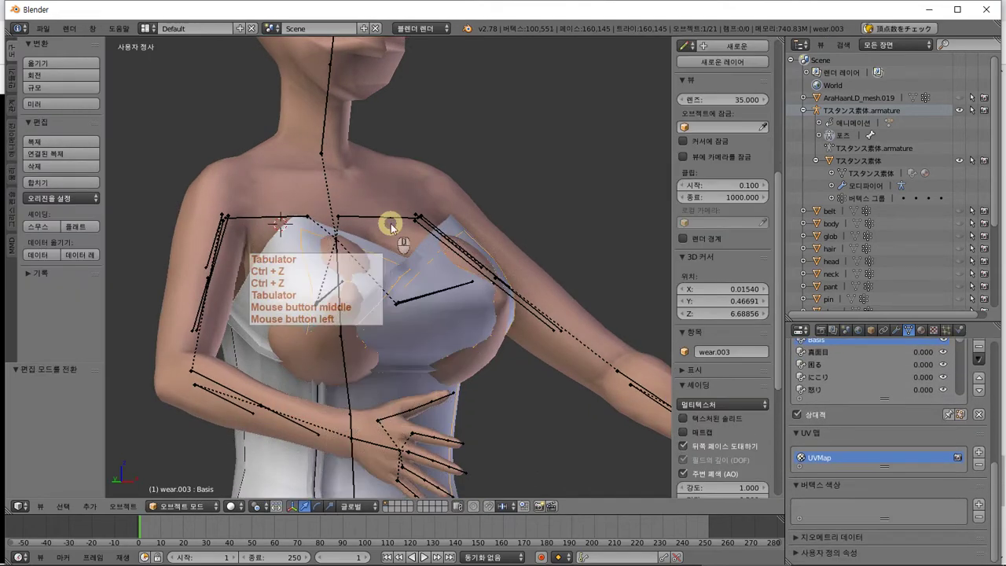
Open the user preferences at the System settings and enlarge the preferences window
{"action": "left_click", "coordinate": [43, 29]}
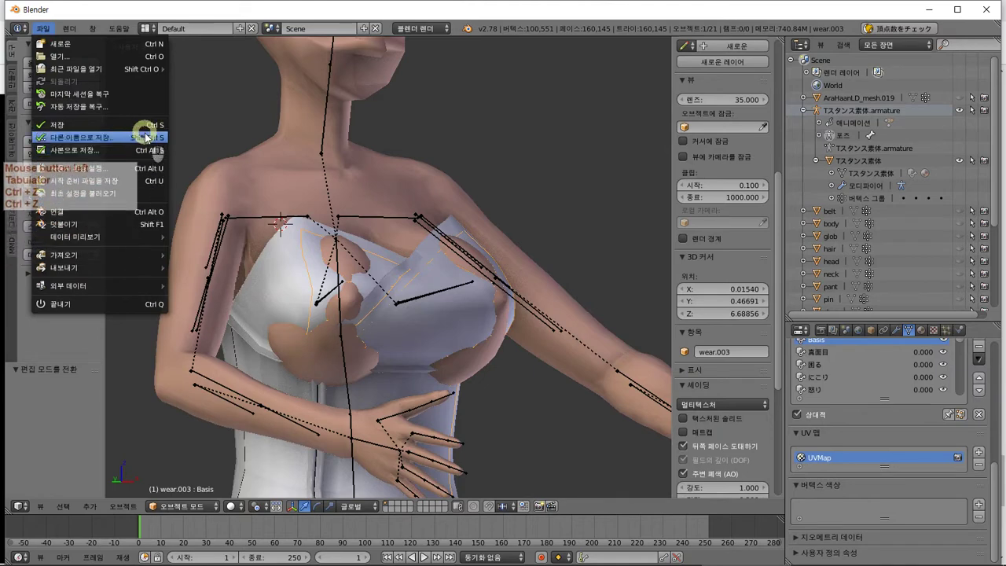
{"action": "left_click", "coordinate": [120, 168]}
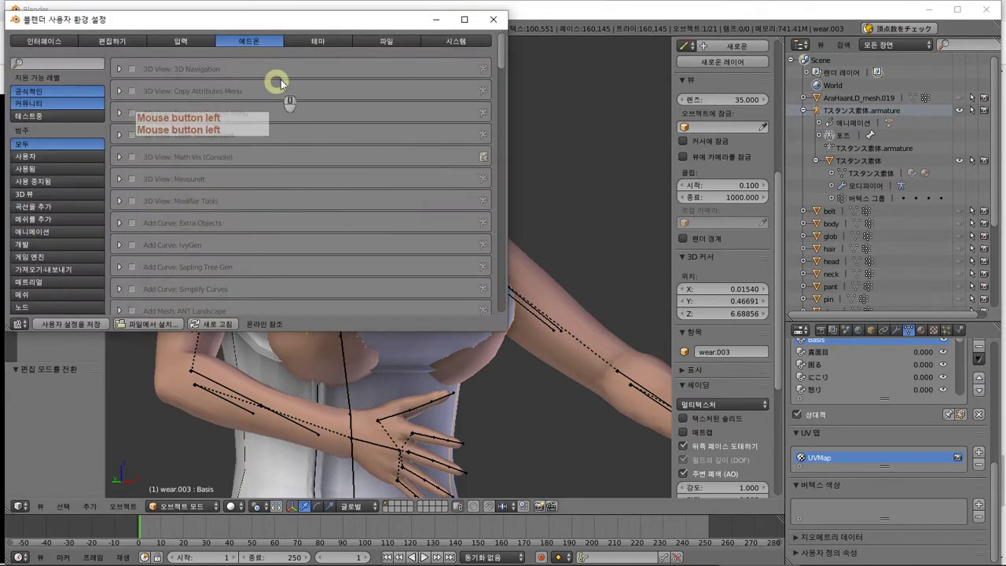
{"action": "left_click", "coordinate": [463, 42]}
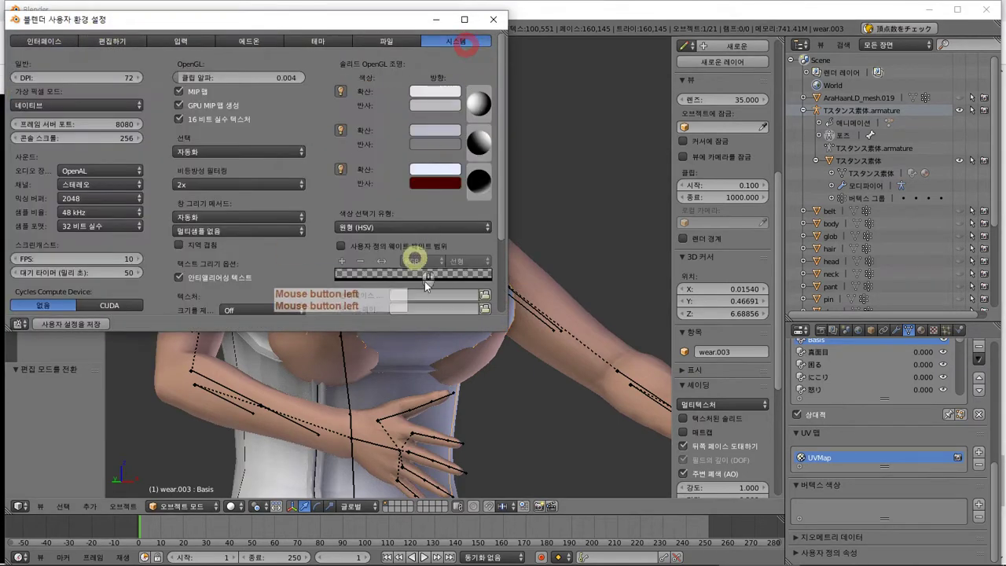
{"action": "left_click_drag", "start_coordinate": [477, 332], "coordinate": [488, 521]}
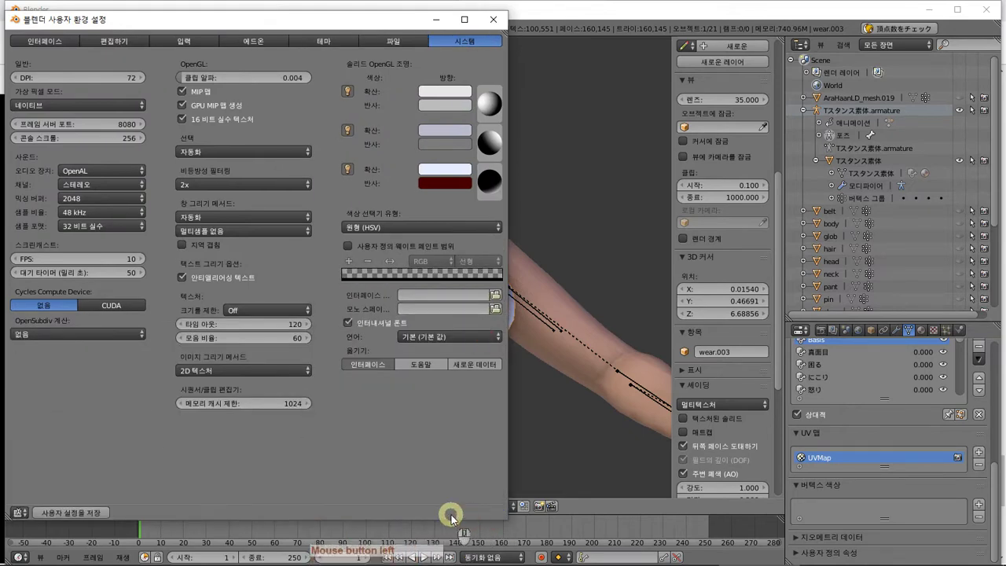
Consult the Chrome blog article on undo, redo and backup files for the auto-save settings, and return to Blender's user preferences
{"action": "mouse_move", "coordinate": [305, 557]}
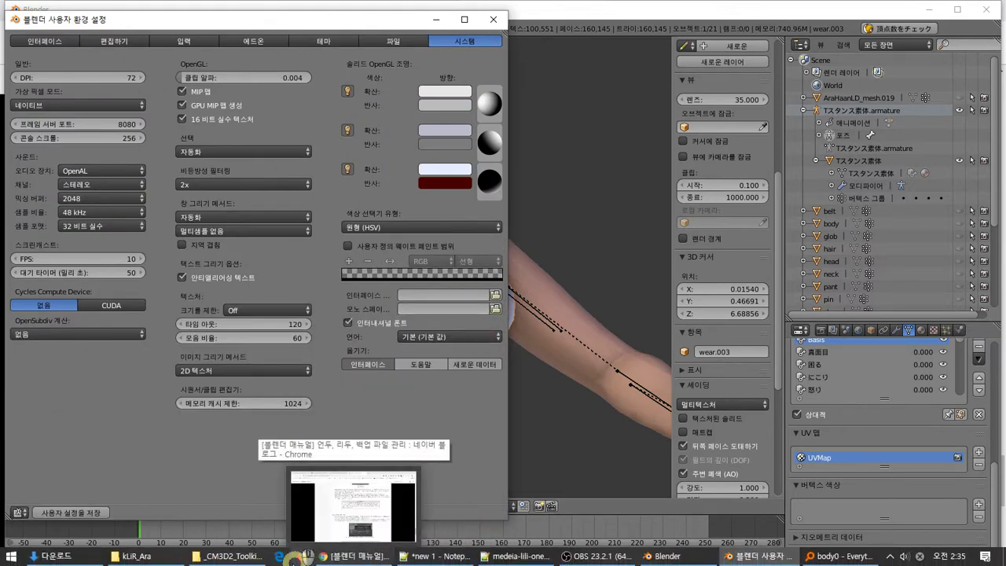
{"action": "left_click", "coordinate": [200, 499]}
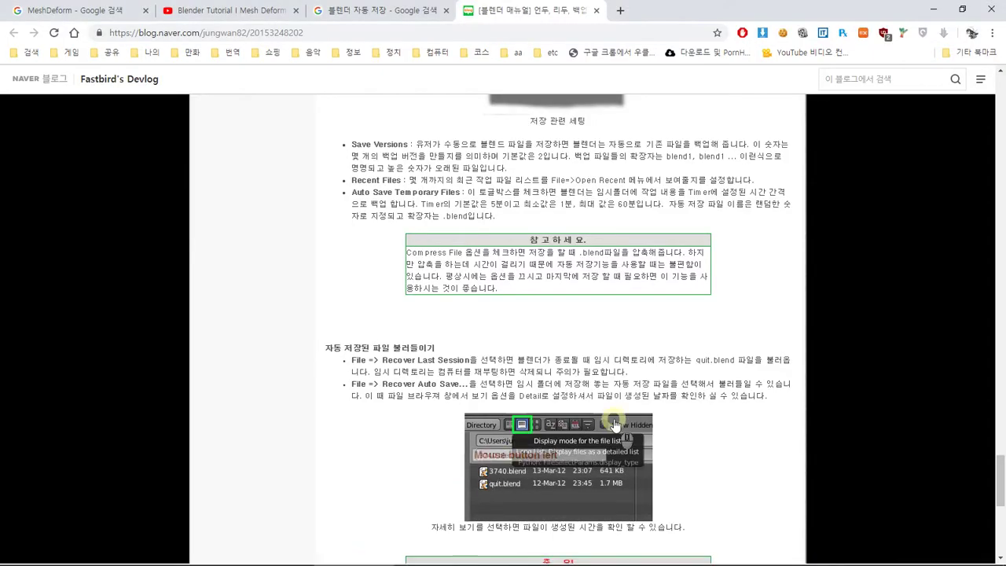
{"action": "scroll", "coordinate": [615, 425], "scroll_direction": "up", "scroll_amount": 5}
{"action": "scroll", "coordinate": [612, 415], "scroll_direction": "down", "scroll_amount": 3}
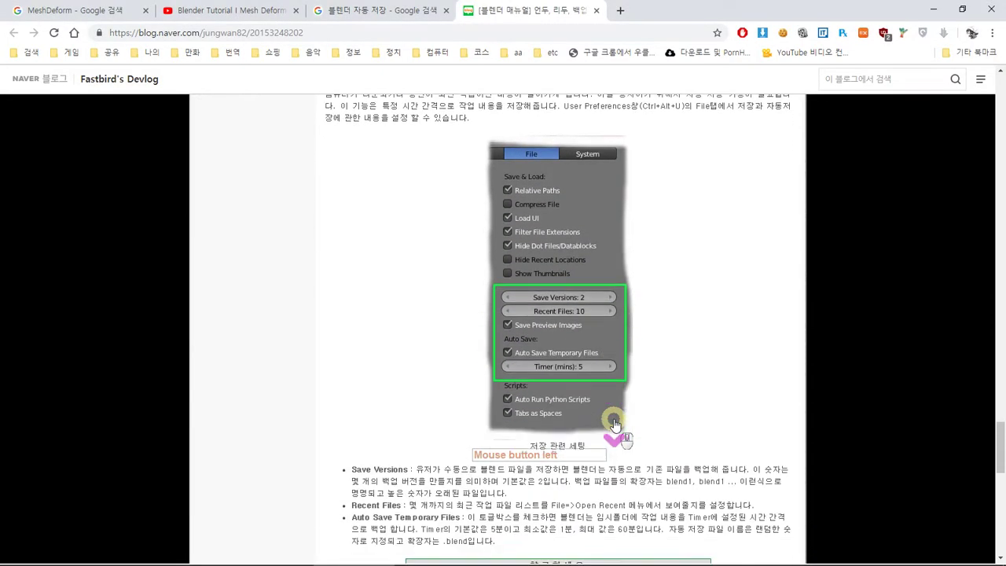
{"action": "scroll", "coordinate": [667, 412], "scroll_direction": "up", "scroll_amount": 2}
{"action": "key", "text": "alt+Tab"}
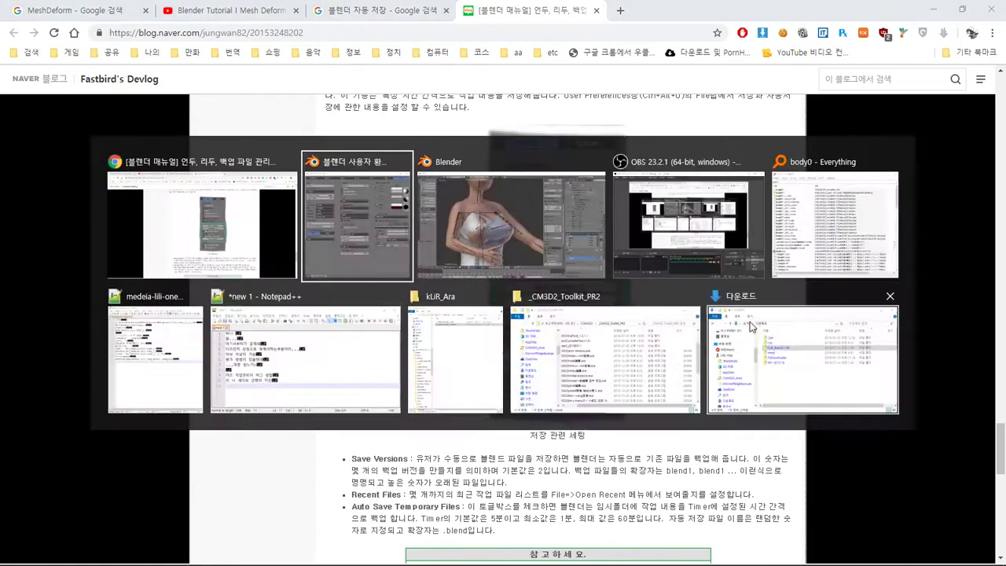
Set the saved versions to 2 and the recent files to 20 in the file preferences
{"action": "left_click", "coordinate": [383, 44]}
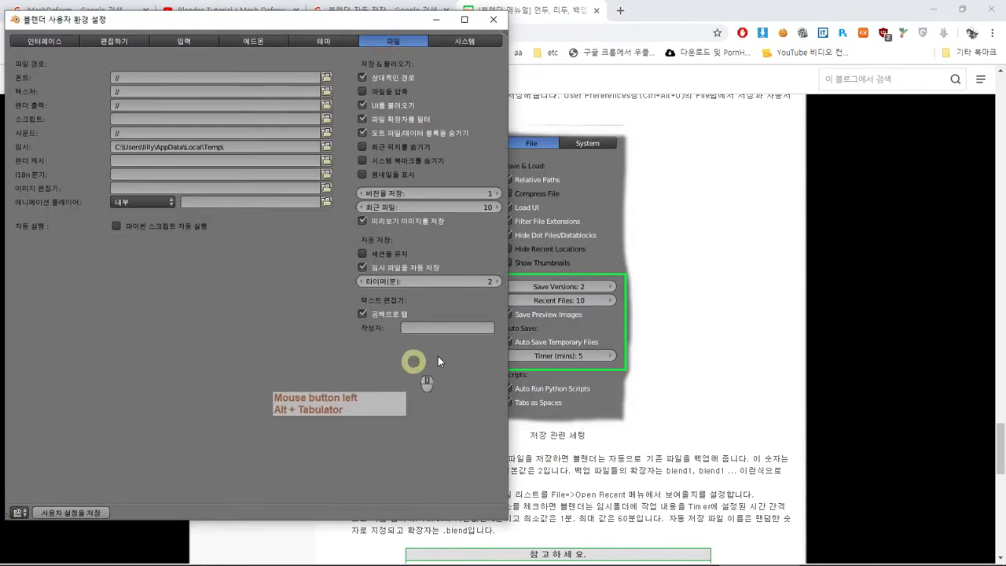
{"action": "left_click", "coordinate": [495, 193]}
{"action": "left_click", "coordinate": [494, 206]}
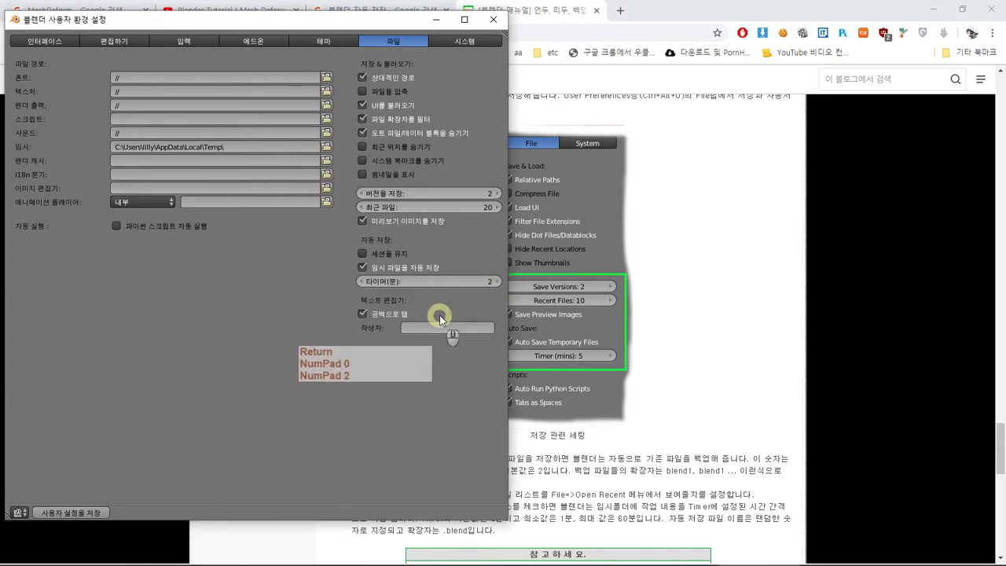
Set the auto-save timer to 1 minute and enable the keep-session option
{"action": "left_click", "coordinate": [463, 281]}
{"action": "type", "text": "1"}
{"action": "left_click", "coordinate": [422, 403]}
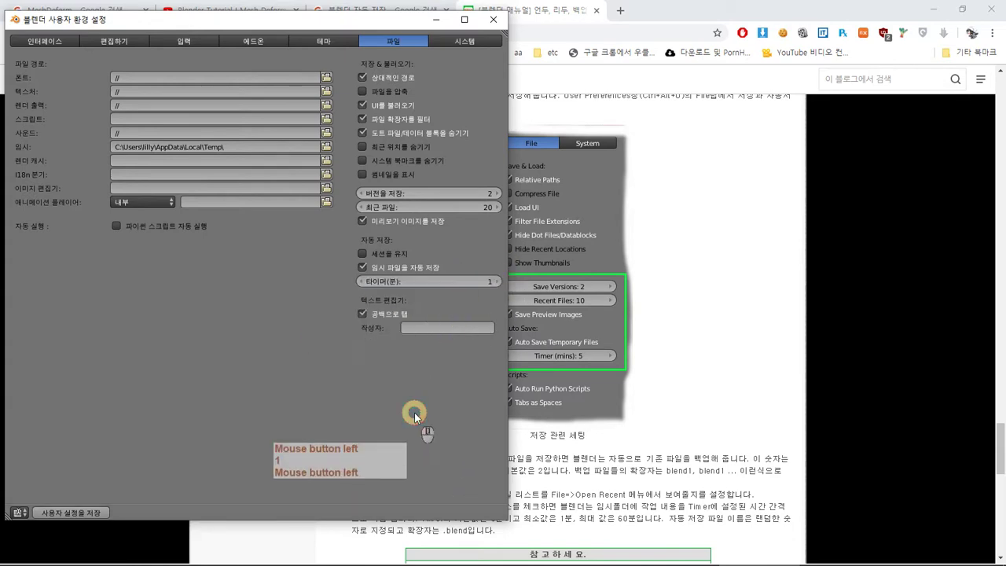
{"action": "left_click", "coordinate": [354, 474]}
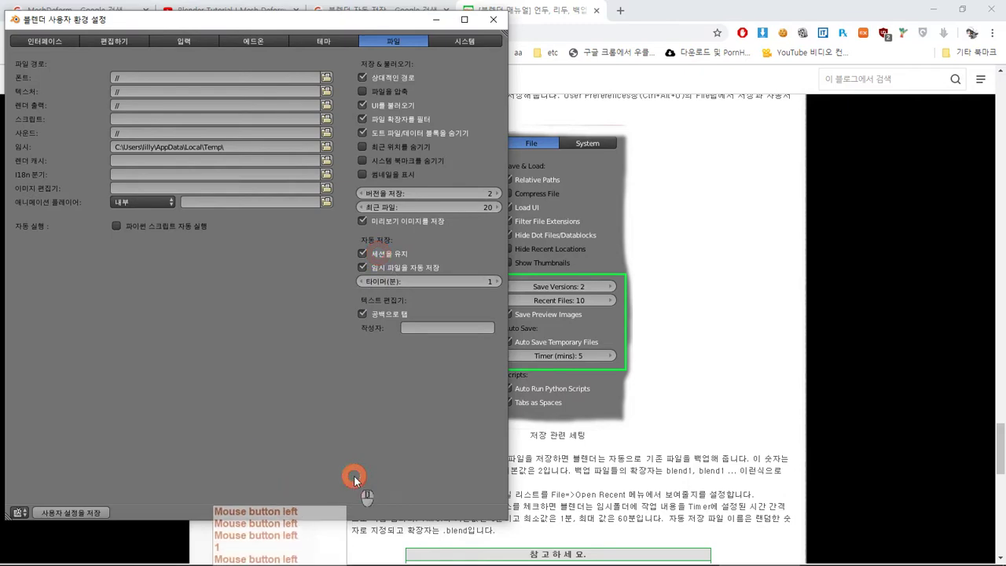
Switch to the blog article in Chrome and read through its sections on save versions, recovering auto-saved files and undo history
{"action": "left_click", "coordinate": [284, 410]}
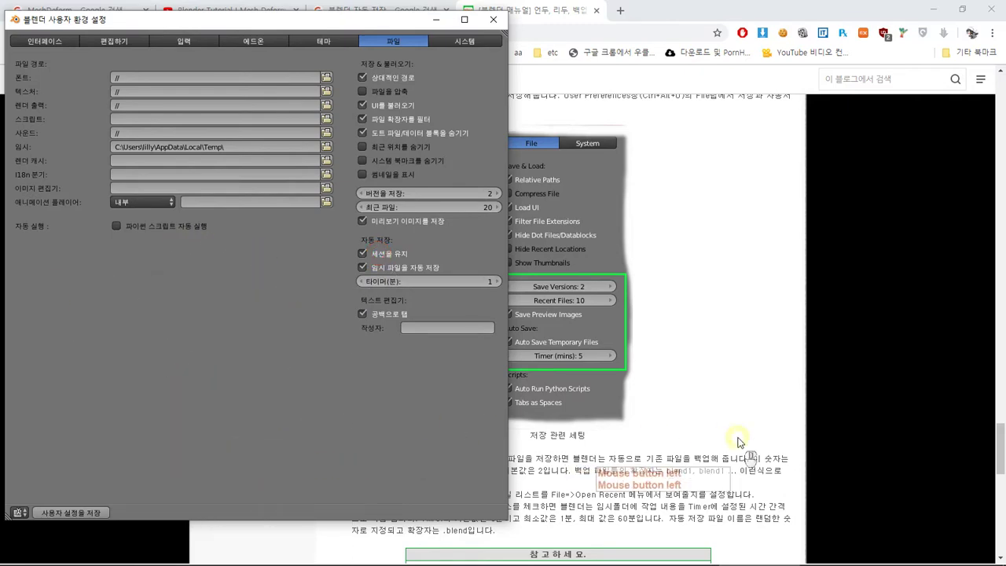
{"action": "left_click", "coordinate": [47, 495]}
{"action": "left_click", "coordinate": [460, 426]}
{"action": "left_click", "coordinate": [691, 377]}
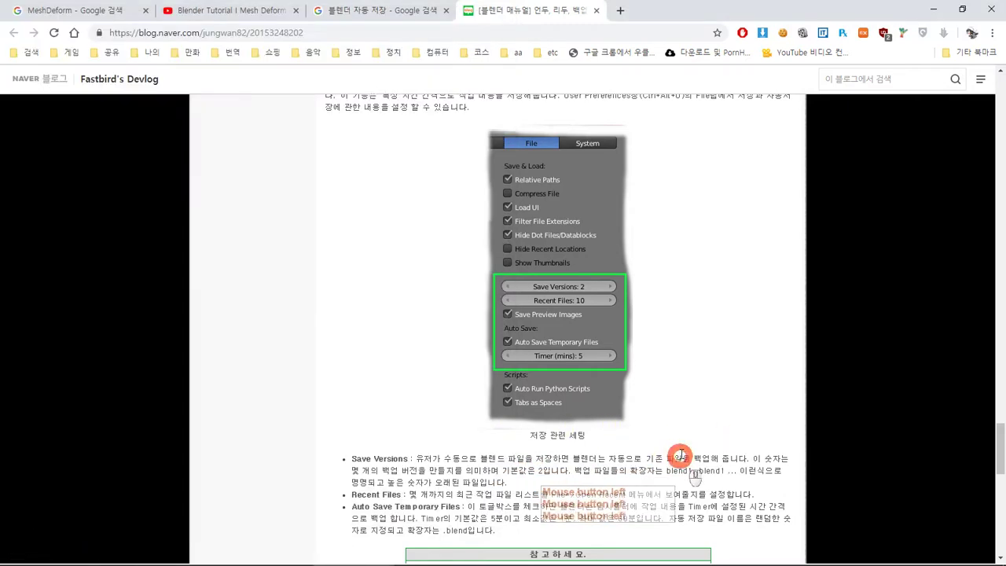
{"action": "scroll", "coordinate": [689, 461], "scroll_direction": "up", "scroll_amount": 5}
{"action": "scroll", "coordinate": [671, 450], "scroll_direction": "down", "scroll_amount": 3}
{"action": "scroll", "coordinate": [671, 448], "scroll_direction": "down", "scroll_amount": 10}
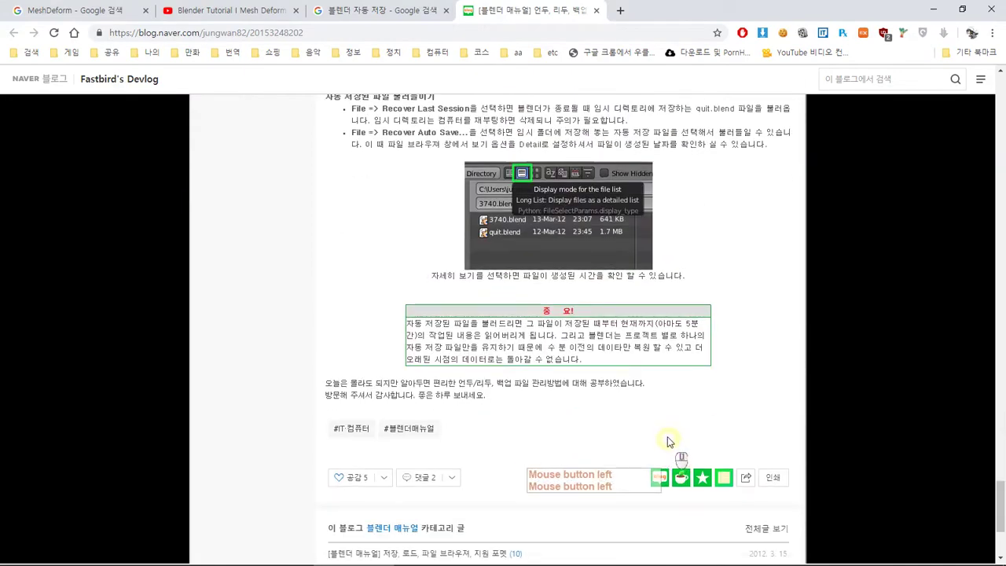
{"action": "scroll", "coordinate": [668, 442], "scroll_direction": "up", "scroll_amount": 20}
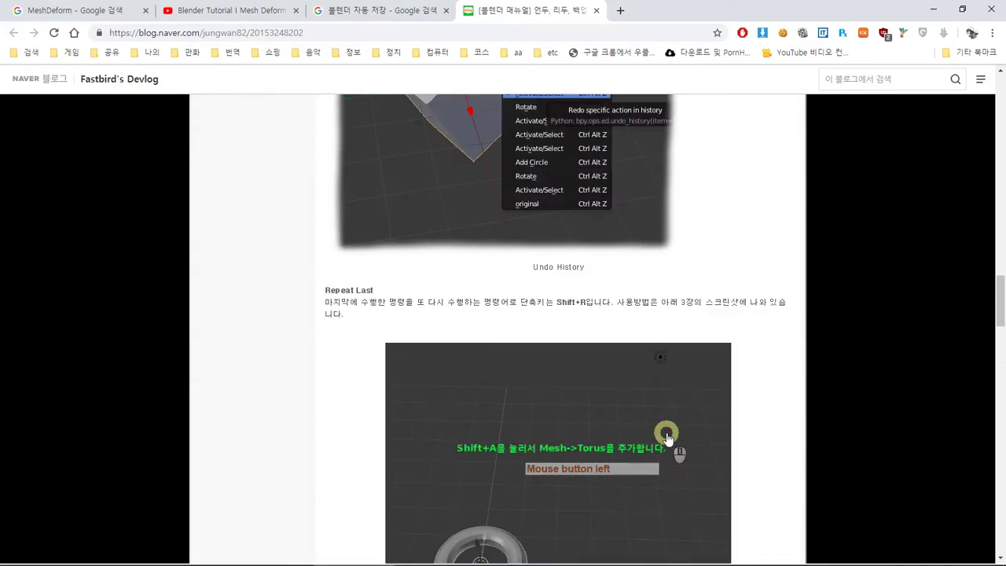
{"action": "scroll", "coordinate": [666, 438], "scroll_direction": "up", "scroll_amount": 5}
Switch back to Blender's user preferences and set the number of saved versions to 5
{"action": "key", "text": "alt+Tab"}
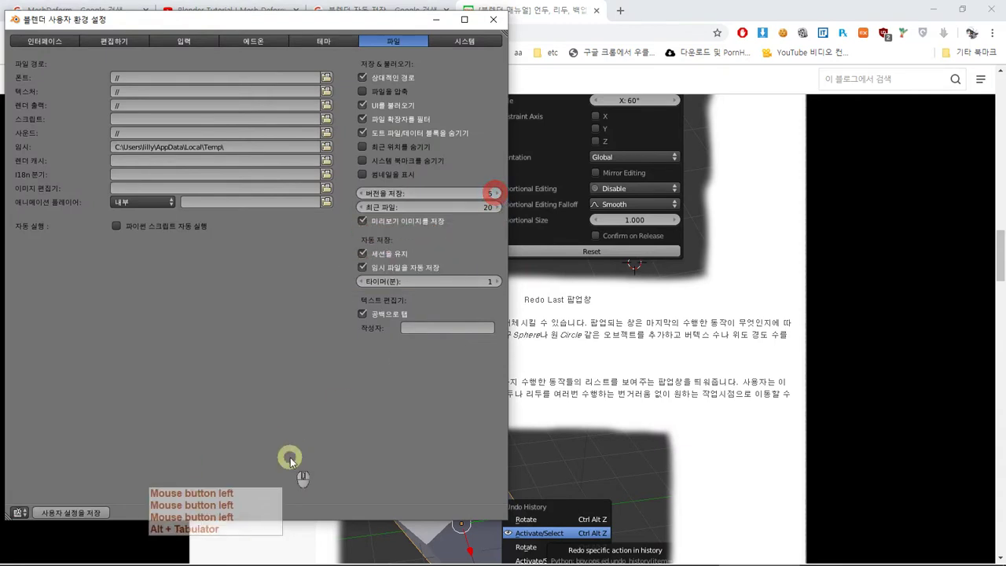
Save the user settings, close the preferences window and switch back to the main Blender window
{"action": "left_click", "coordinate": [334, 385]}
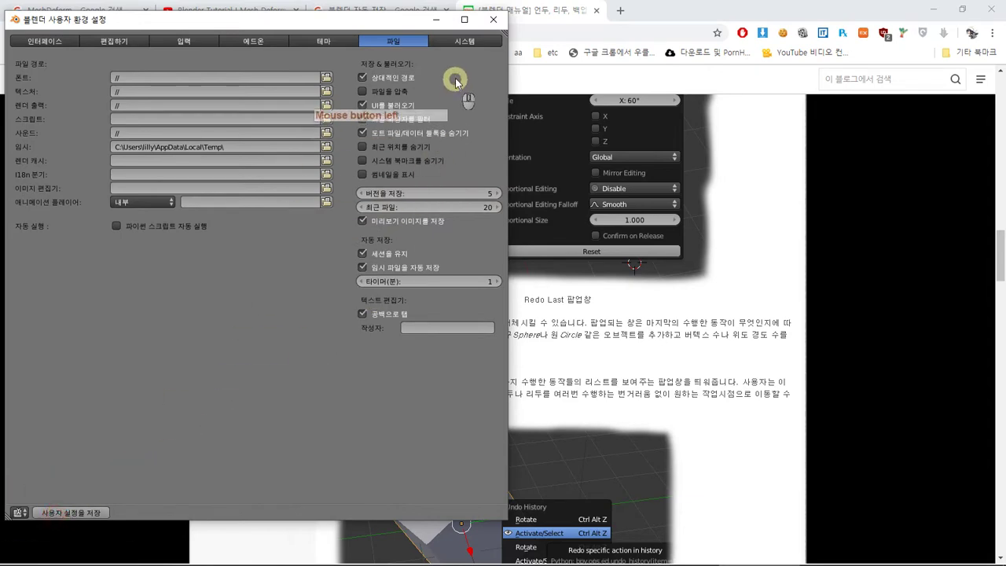
{"action": "left_click", "coordinate": [495, 20]}
{"action": "key", "text": "alt+Tab"}
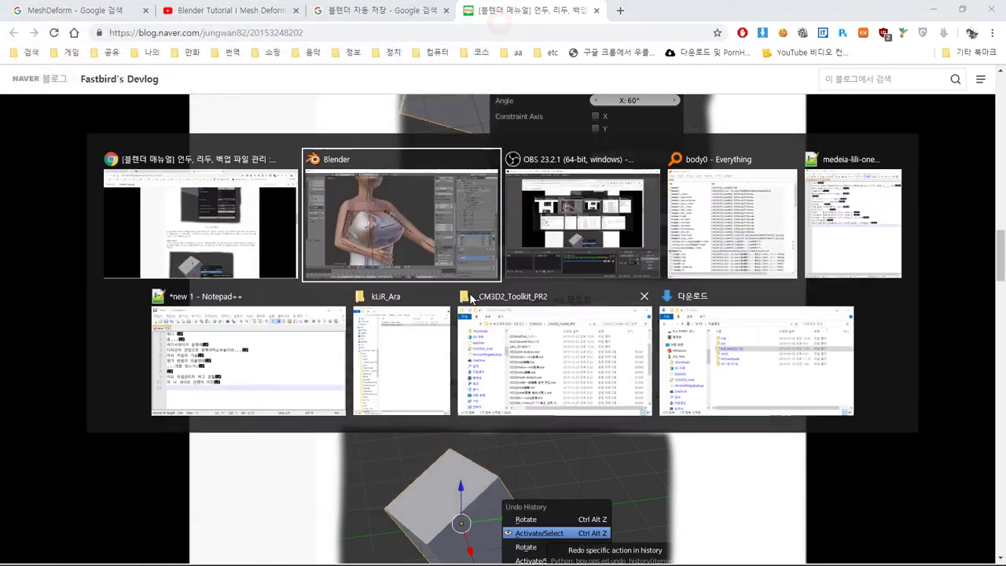
{"action": "left_click", "coordinate": [460, 334]}
Undo the last change, then select the separated dress piece wear.003 and test-move it to check its extent
{"action": "middle_click_drag", "start_coordinate": [458, 354], "coordinate": [498, 348]}
{"action": "key", "text": "ctrl+z"}
{"action": "scroll", "coordinate": [599, 277], "scroll_direction": "down", "scroll_amount": 3}
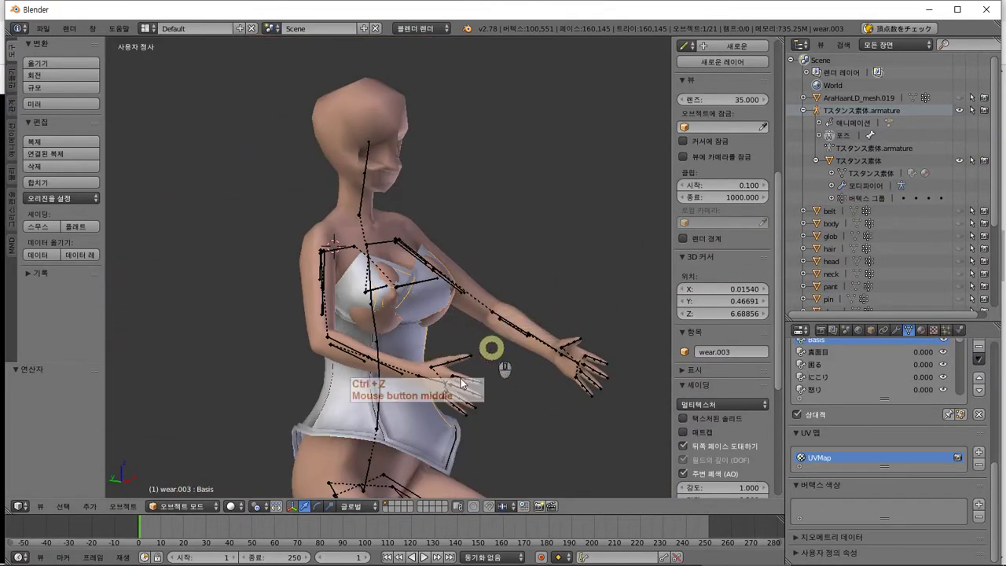
{"action": "right_click", "coordinate": [416, 420]}
{"action": "right_click", "coordinate": [399, 422]}
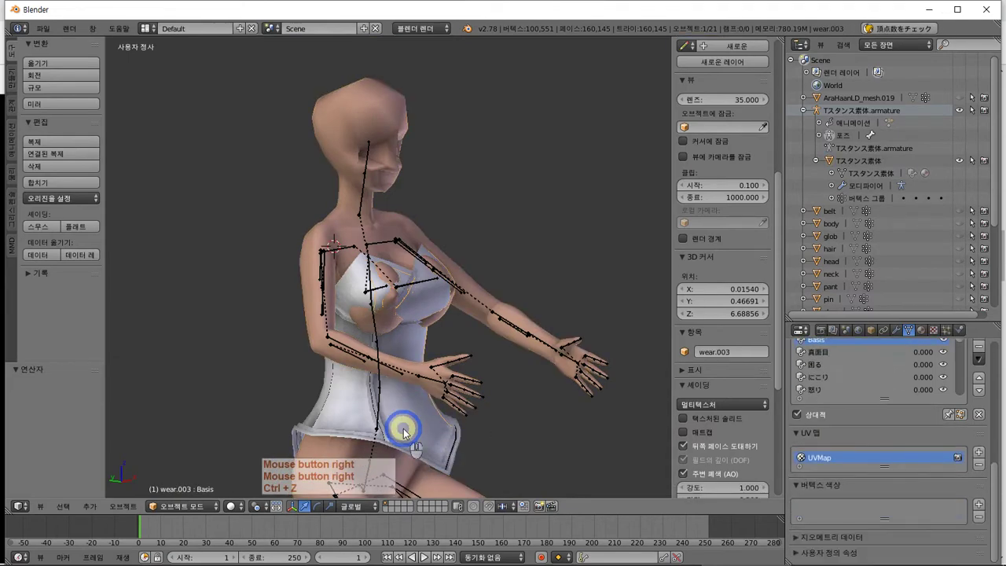
{"action": "middle_click_drag", "start_coordinate": [498, 382], "coordinate": [397, 396]}
{"action": "key", "text": "g"}
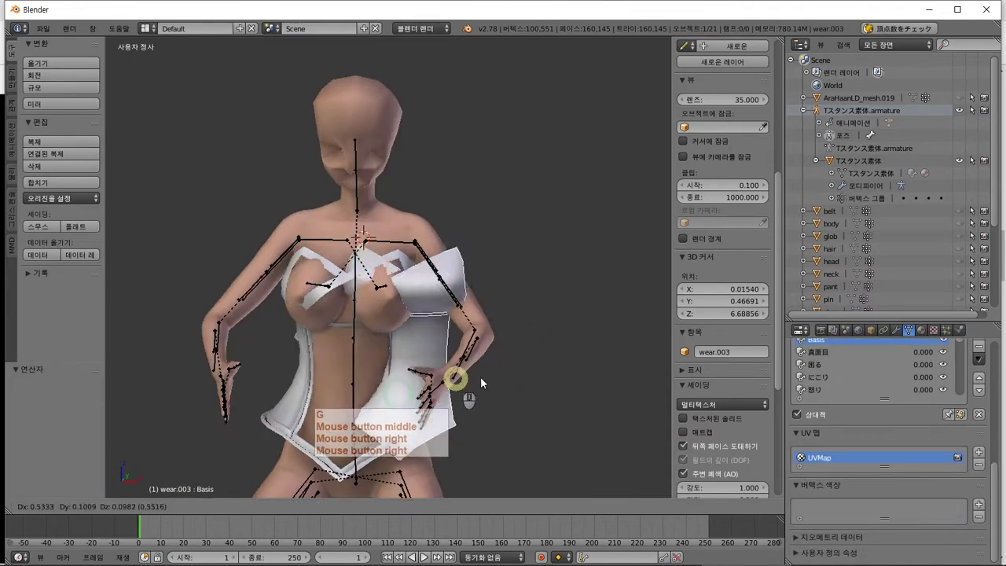
{"action": "key", "text": "Escape"}
Undo the earlier dress separations until the bust and waist are one mesh again
{"action": "key", "text": "ctrl+z"}
{"action": "key", "text": "ctrl+z"}
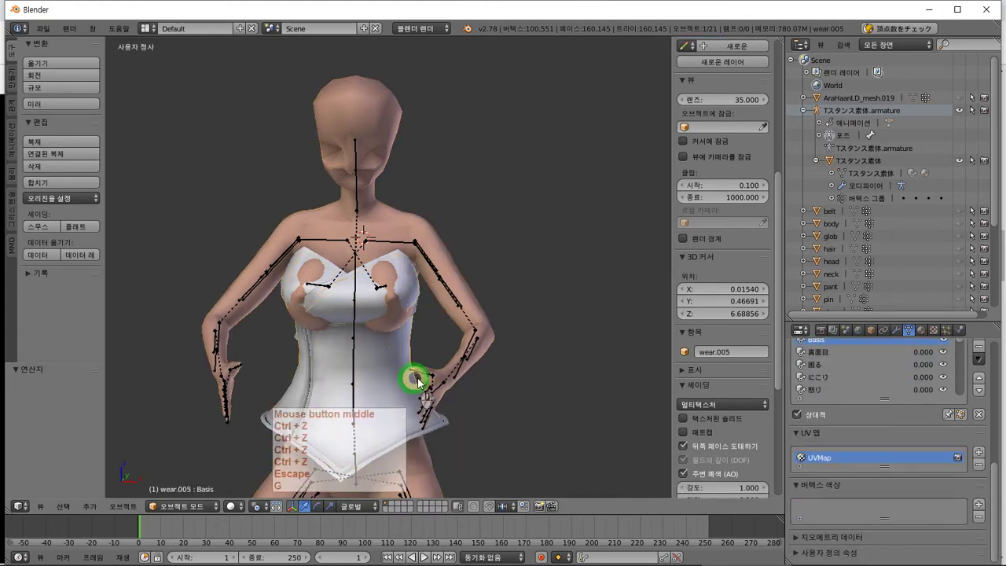
{"action": "middle_click_drag", "start_coordinate": [415, 375], "coordinate": [449, 375]}
{"action": "key", "text": "Tab"}
{"action": "scroll", "coordinate": [449, 374], "scroll_direction": "up", "scroll_amount": 2}
{"action": "scroll", "coordinate": [449, 374], "scroll_direction": "down", "scroll_amount": 2}
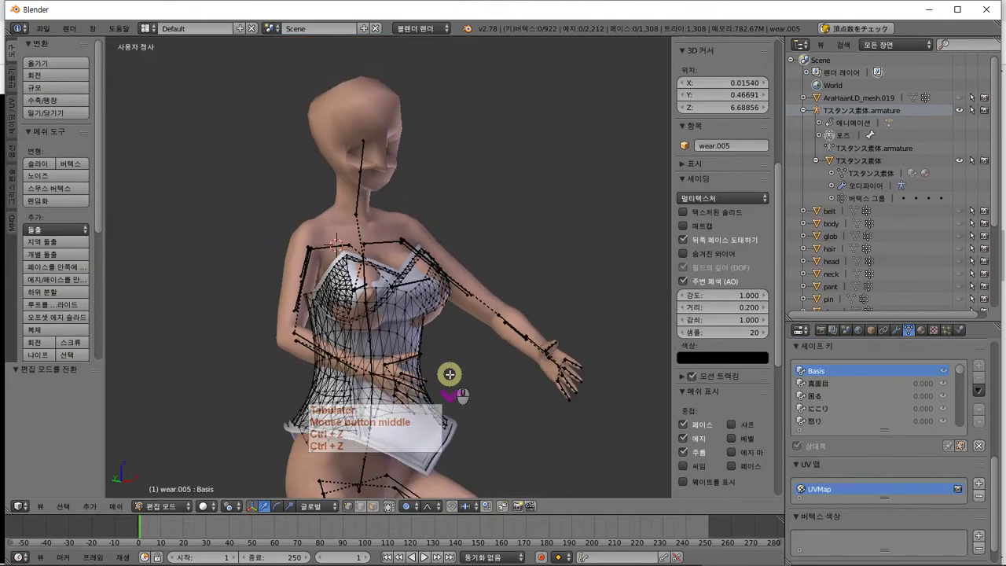
{"action": "key", "text": "Tab"}
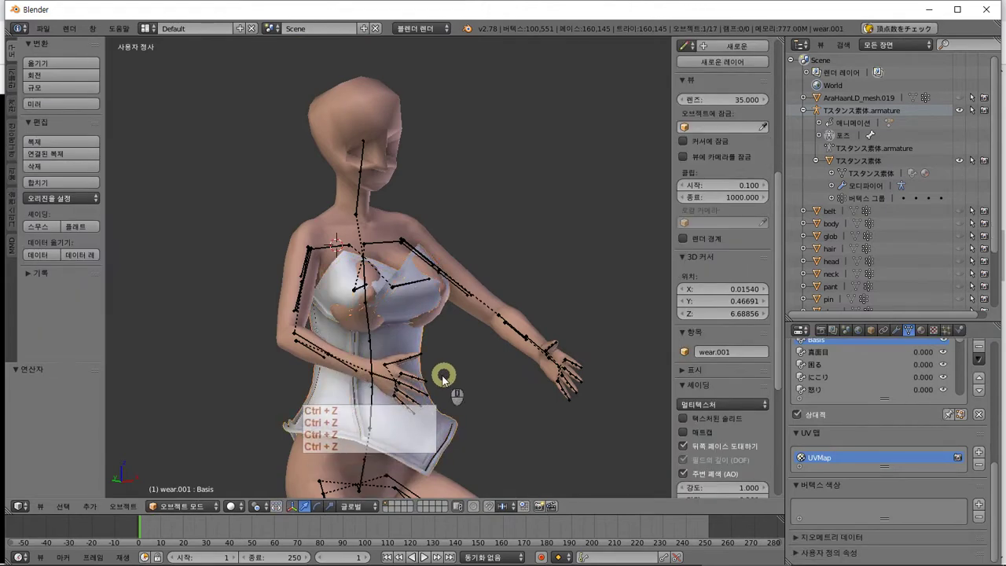
In Edit Mode of wear.001, box-select the upper tip of the bust from the side view and grow the selection over the bust cups
{"action": "key", "text": "Tab"}
{"action": "middle_click_drag", "start_coordinate": [424, 364], "coordinate": [487, 222]}
{"action": "scroll", "coordinate": [478, 338], "scroll_direction": "up", "scroll_amount": 2}
{"action": "key", "text": "KP_3"}
{"action": "scroll", "coordinate": [485, 235], "scroll_direction": "up", "scroll_amount": 2}
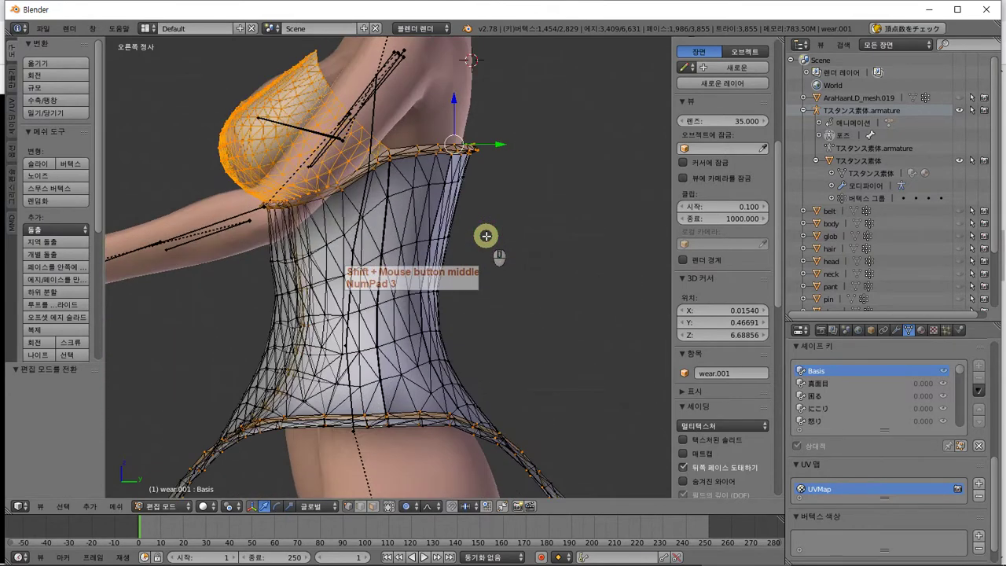
{"action": "key", "text": "a"}
{"action": "key", "text": "b"}
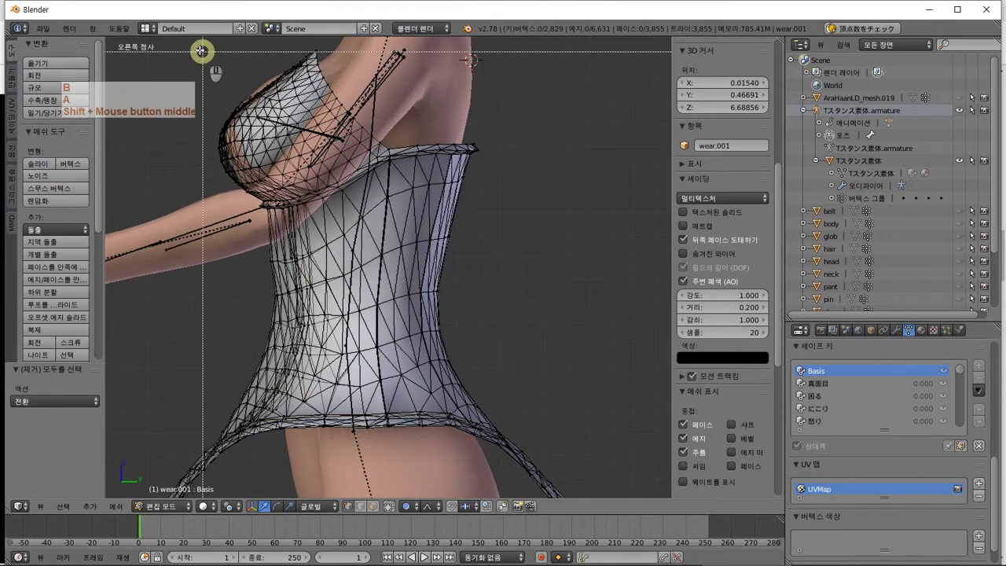
{"action": "left_click_drag", "start_coordinate": [198, 40], "coordinate": [348, 90]}
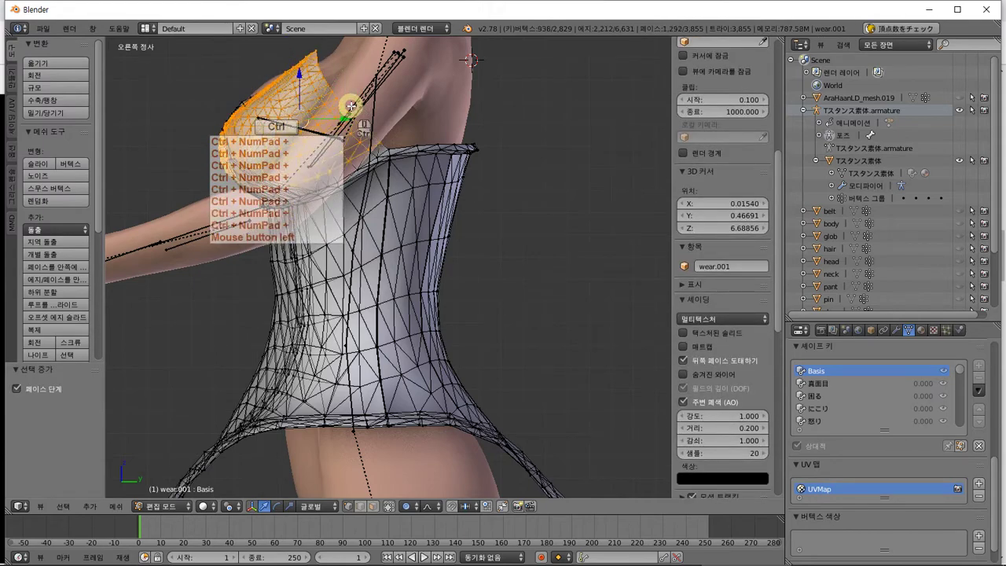
{"action": "key", "text": "ctrl+KP_Add"}
Box-select the remaining bust vertices from behind and test-move the selection to check that it covers the whole bust
{"action": "middle_click_drag", "start_coordinate": [351, 272], "coordinate": [393, 348]}
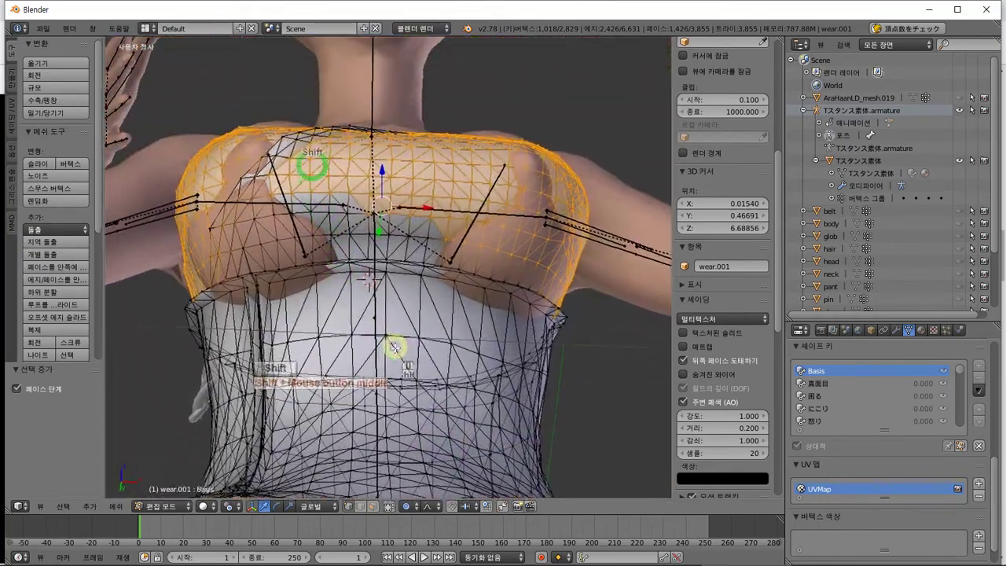
{"action": "left_click_drag", "start_coordinate": [175, 257], "coordinate": [640, 50]}
{"action": "mouse_move", "coordinate": [411, 241]}
{"action": "middle_mouse_down"}
{"action": "mouse_move", "coordinate": [470, 249]}
{"action": "mouse_move", "coordinate": [416, 236]}
{"action": "middle_mouse_up"}
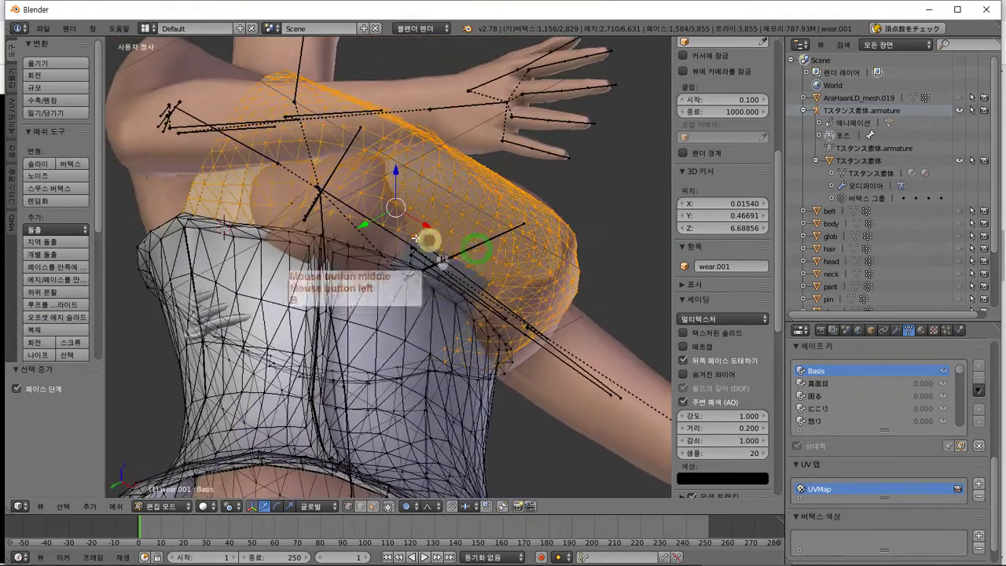
{"action": "middle_click_drag", "start_coordinate": [543, 78], "coordinate": [411, 186]}
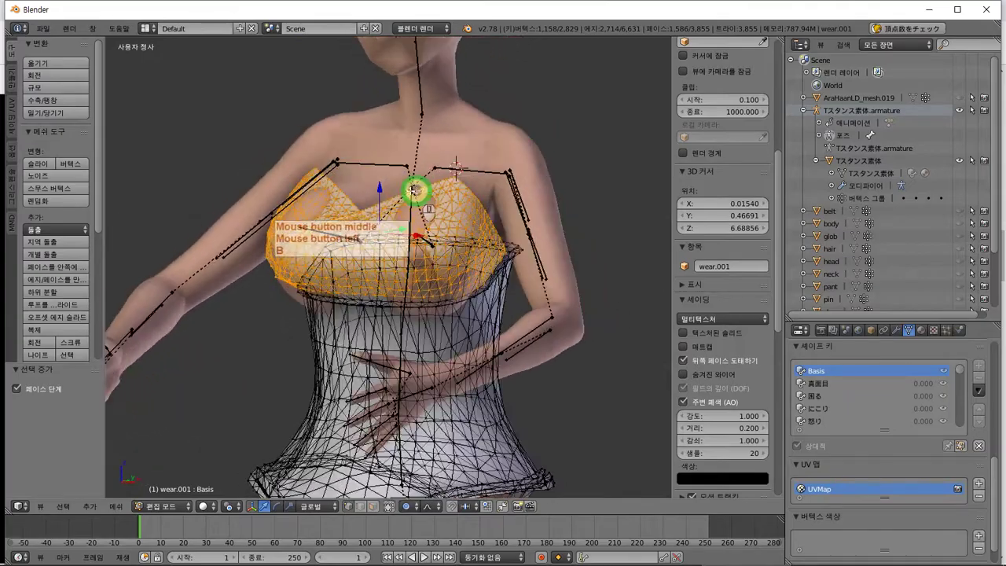
{"action": "key", "text": "g"}
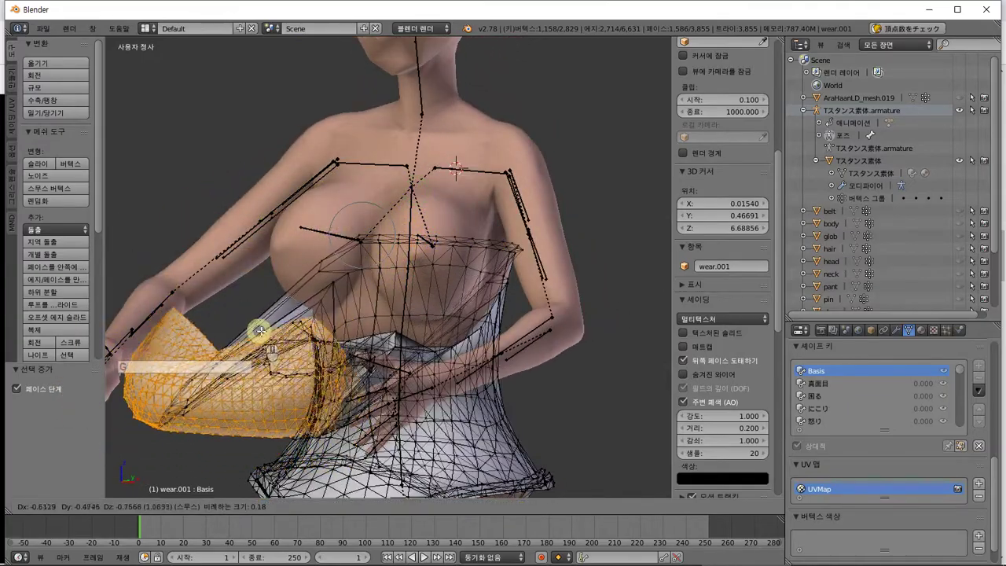
{"action": "key", "text": "Escape"}
{"action": "middle_click_drag", "start_coordinate": [265, 332], "coordinate": [516, 270]}
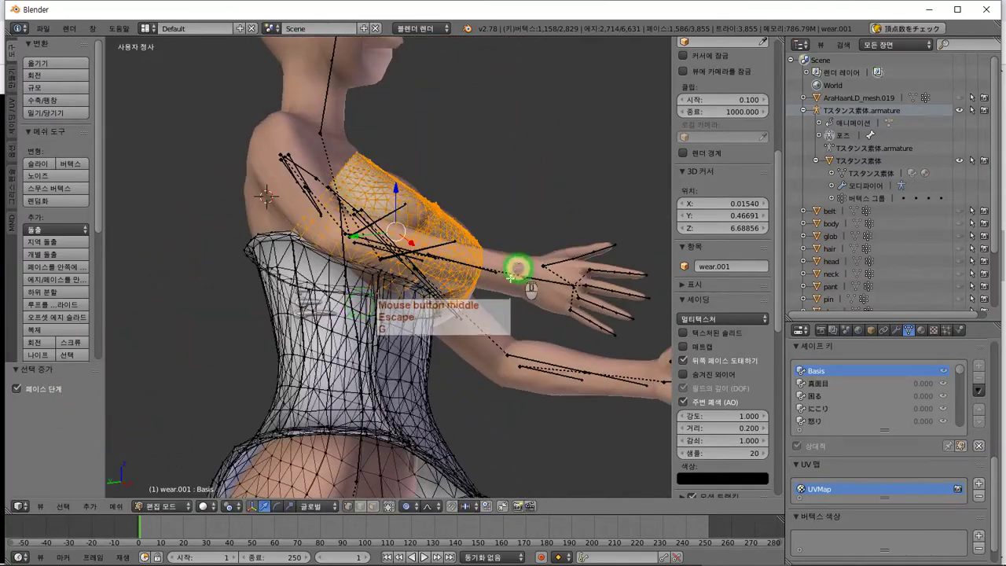
Try to separate the selected bust vertices into their own object
{"action": "left_click", "coordinate": [120, 505]}
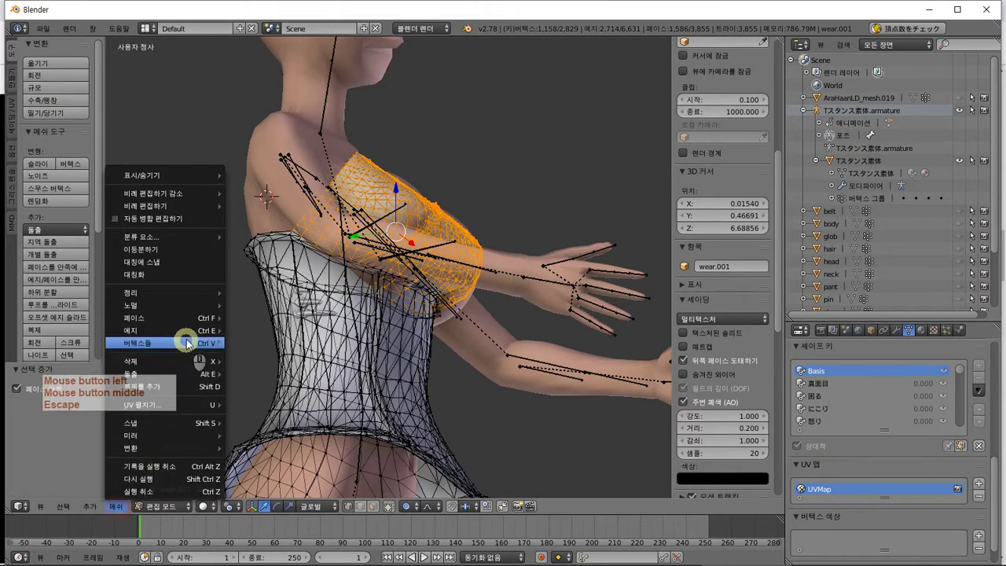
{"action": "mouse_move", "coordinate": [200, 334]}
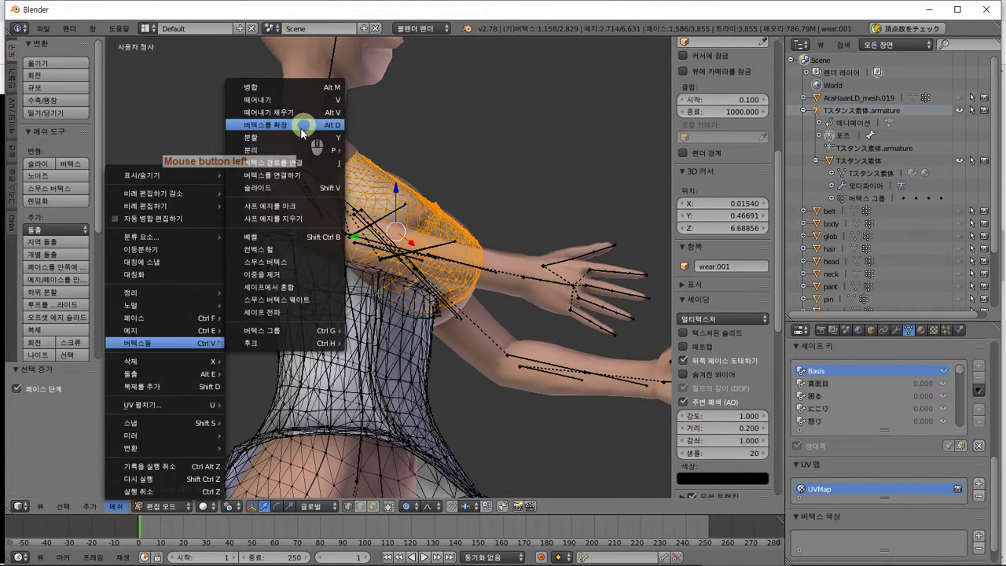
{"action": "mouse_move", "coordinate": [322, 148]}
{"action": "left_click", "coordinate": [370, 150]}
{"action": "middle_click_drag", "start_coordinate": [427, 184], "coordinate": [339, 165]}
{"action": "key", "text": "ctrl+z"}
Box-deselect the uneven vertices along the underbust edge in the side view, grow the selection and test-move it
{"action": "middle_click_drag", "start_coordinate": [442, 197], "coordinate": [508, 221]}
{"action": "scroll", "coordinate": [469, 217], "scroll_direction": "up", "scroll_amount": 4}
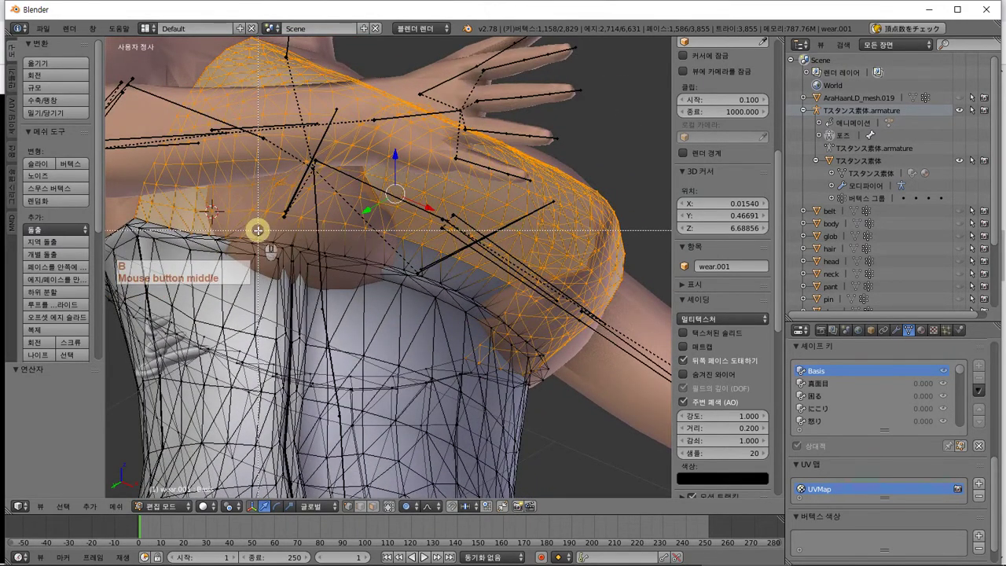
{"action": "key", "text": "Escape"}
{"action": "key", "text": "KP_3"}
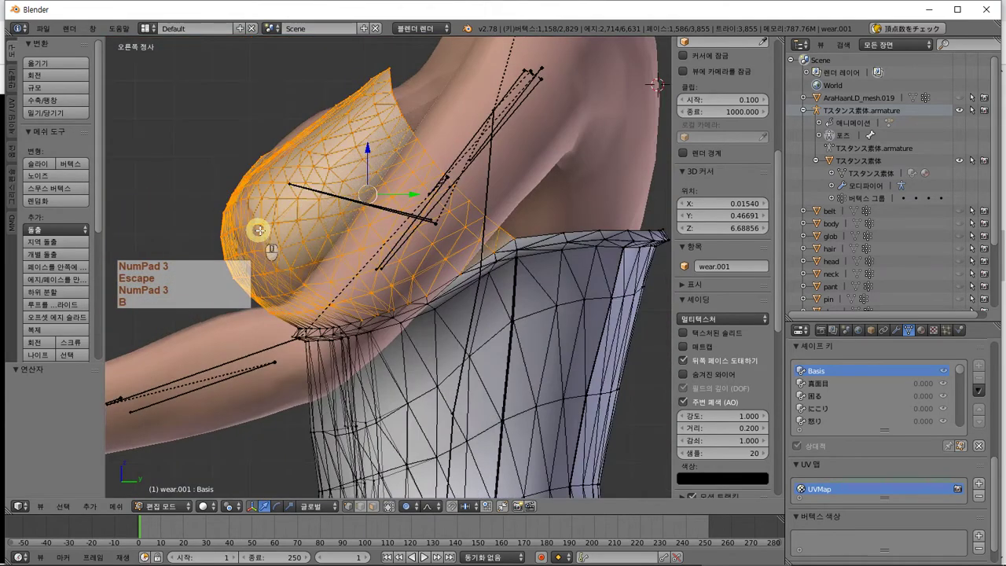
{"action": "left_click_drag", "start_coordinate": [352, 309], "coordinate": [461, 360], "text": "shift"}
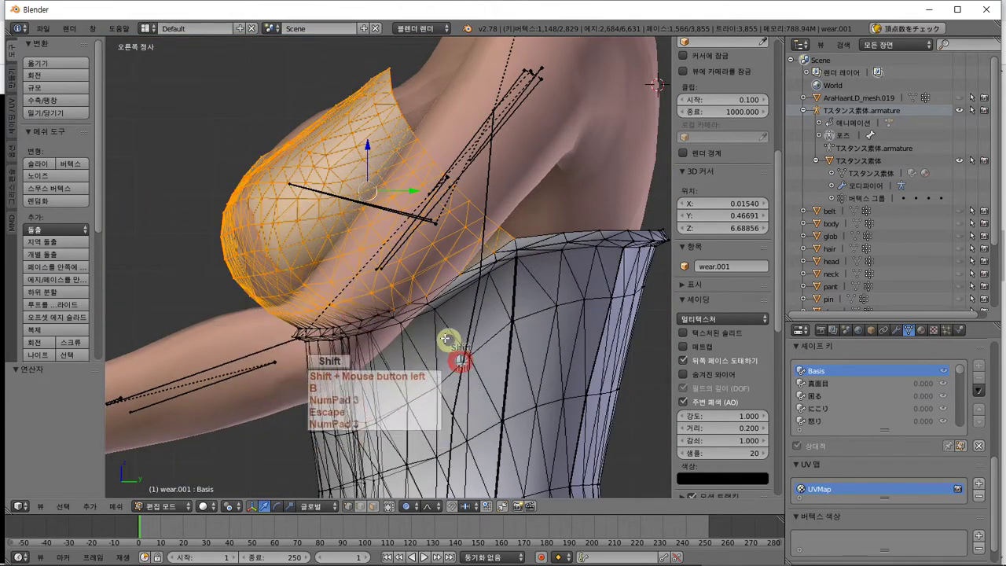
{"action": "left_click_drag", "start_coordinate": [390, 300], "coordinate": [536, 346], "text": "shift"}
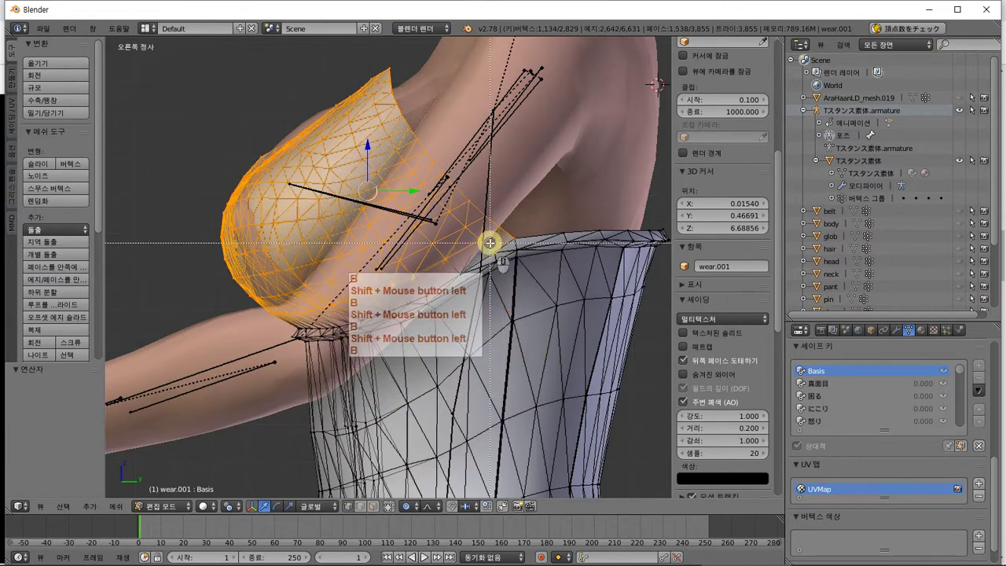
{"action": "left_click_drag", "start_coordinate": [523, 227], "coordinate": [503, 252], "text": "shift"}
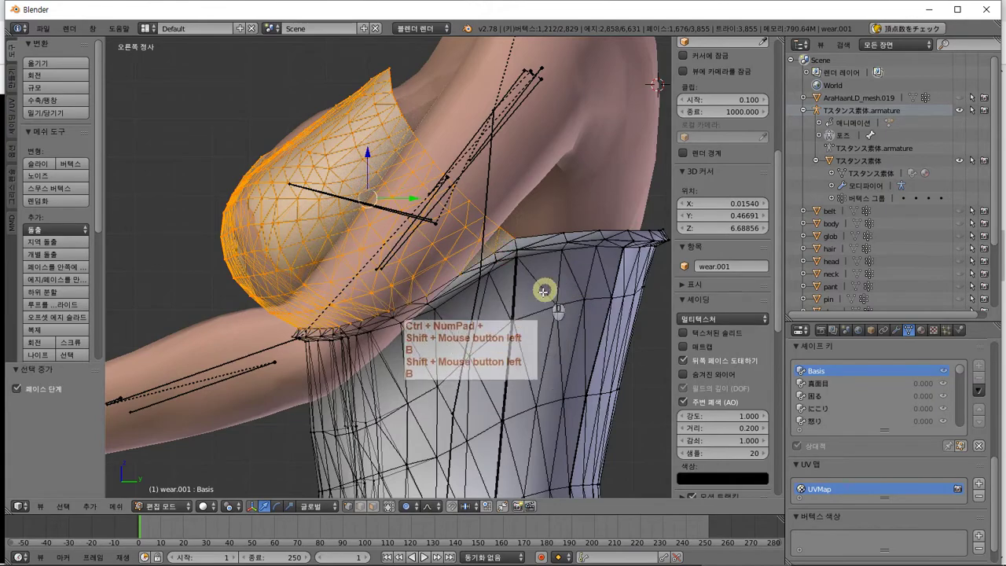
{"action": "middle_click_drag", "start_coordinate": [543, 291], "coordinate": [527, 295]}
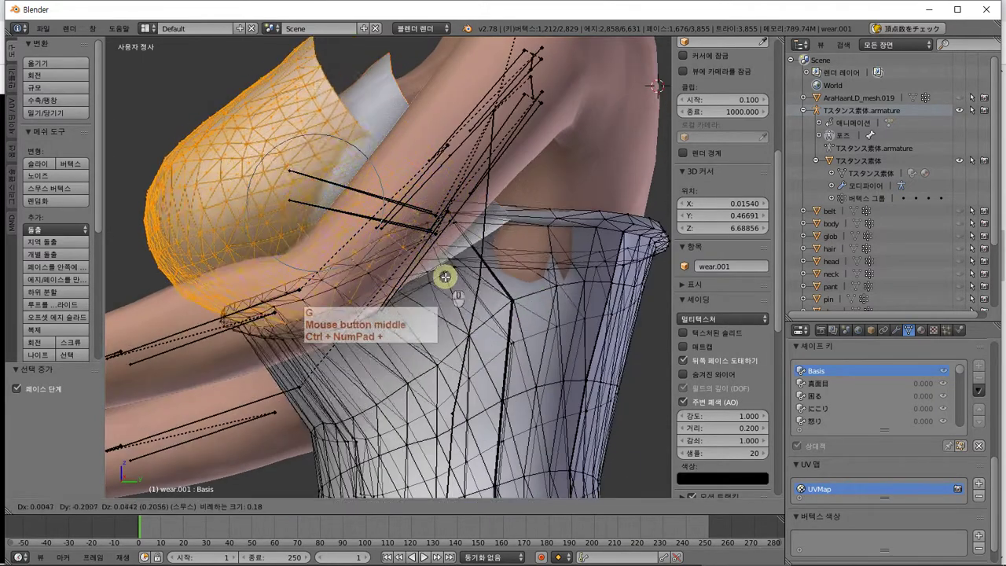
{"action": "key", "text": "Escape"}
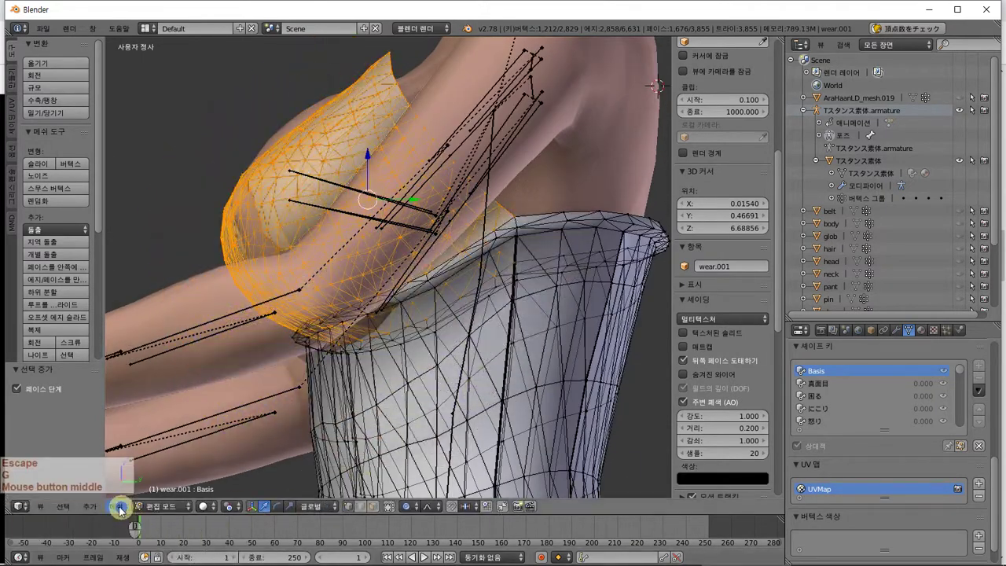
Separate the selected bust vertices from the dress into a new object and return to Object Mode
{"action": "left_click", "coordinate": [116, 506]}
{"action": "left_click", "coordinate": [173, 343]}
{"action": "mouse_move", "coordinate": [332, 150]}
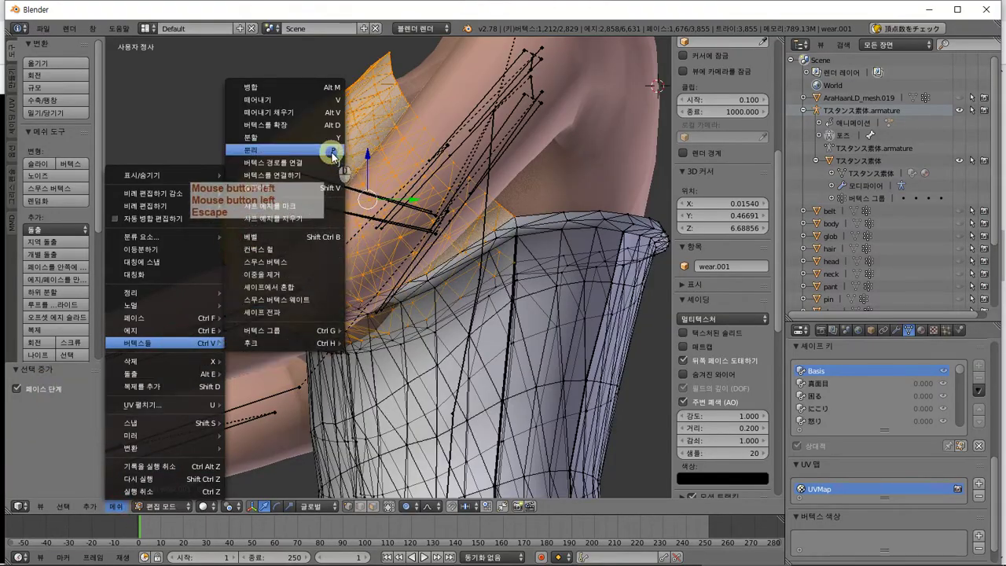
{"action": "left_click", "coordinate": [392, 152]}
{"action": "middle_click_drag", "start_coordinate": [393, 162], "coordinate": [558, 263]}
{"action": "key", "text": "Tab"}
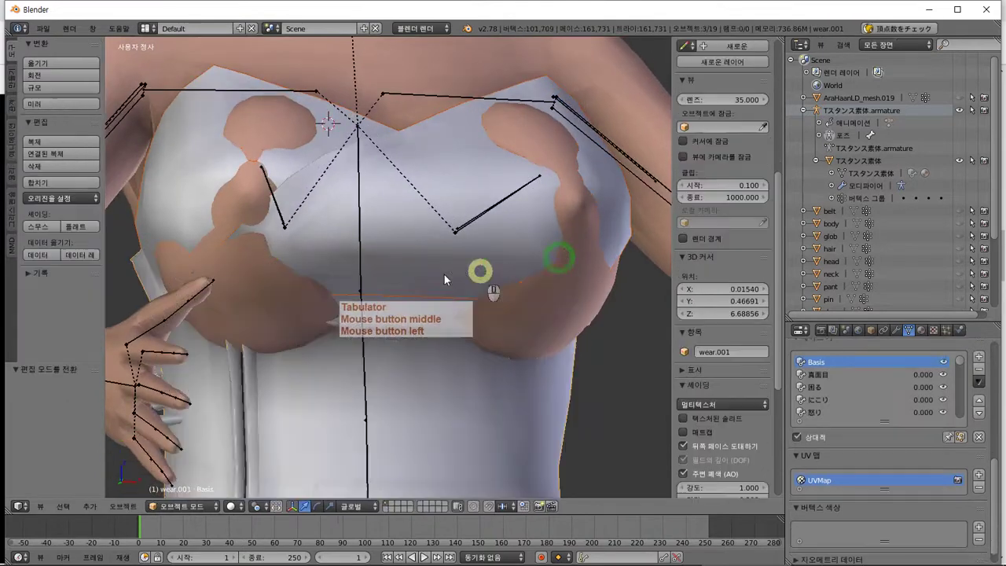
Select the separated bust piece and test-move it in both Object Mode and Edit Mode, cancelling each move
{"action": "right_click", "coordinate": [445, 263]}
{"action": "scroll", "coordinate": [442, 265], "scroll_direction": "down", "scroll_amount": 2}
{"action": "middle_click_drag", "start_coordinate": [443, 264], "coordinate": [452, 256]}
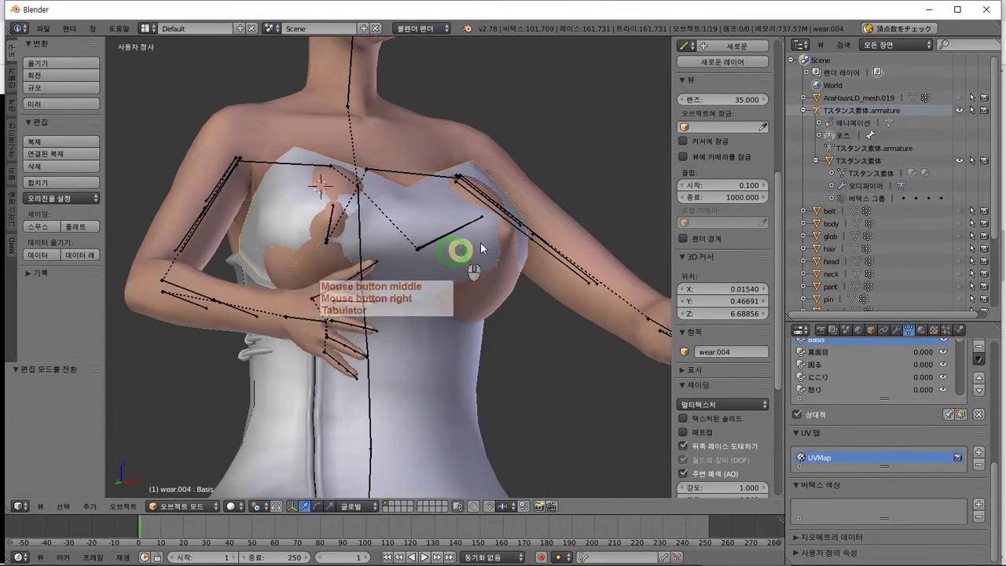
{"action": "key", "text": "g"}
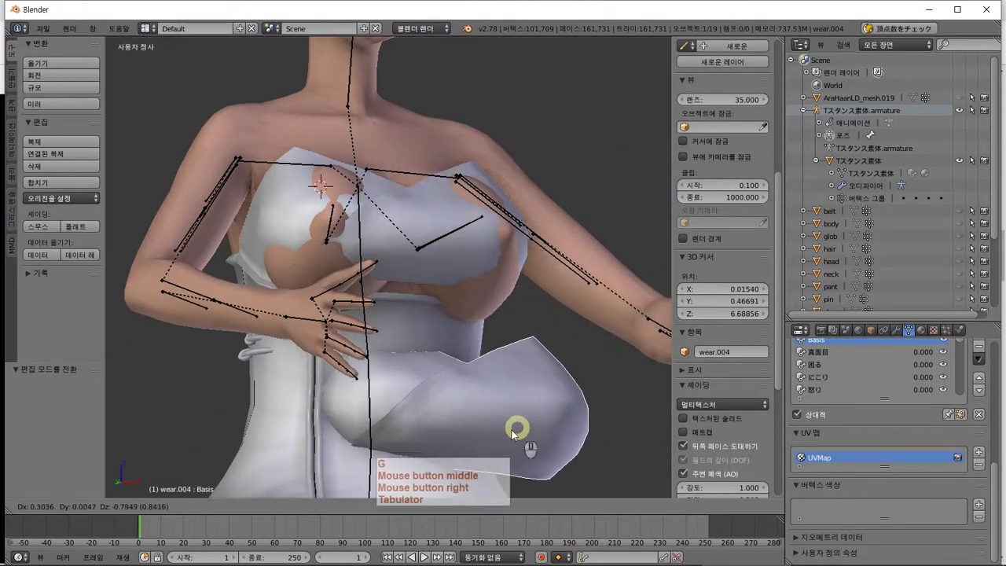
{"action": "key", "text": "Escape"}
{"action": "middle_click_drag", "start_coordinate": [385, 342], "coordinate": [432, 333]}
{"action": "key", "text": "Tab"}
{"action": "key", "text": "a"}
{"action": "key", "text": "g"}
{"action": "key", "text": "Escape"}
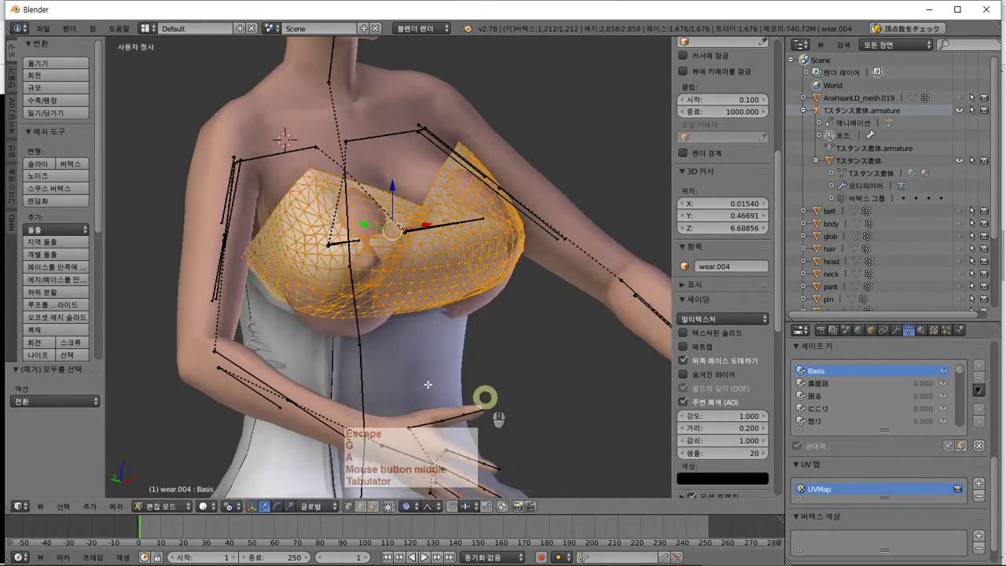
Return to Object Mode and test-move the remaining dress body wear.001, cancelling the move
{"action": "right_click", "coordinate": [378, 373]}
{"action": "key", "text": "Tab"}
{"action": "right_click", "coordinate": [412, 341]}
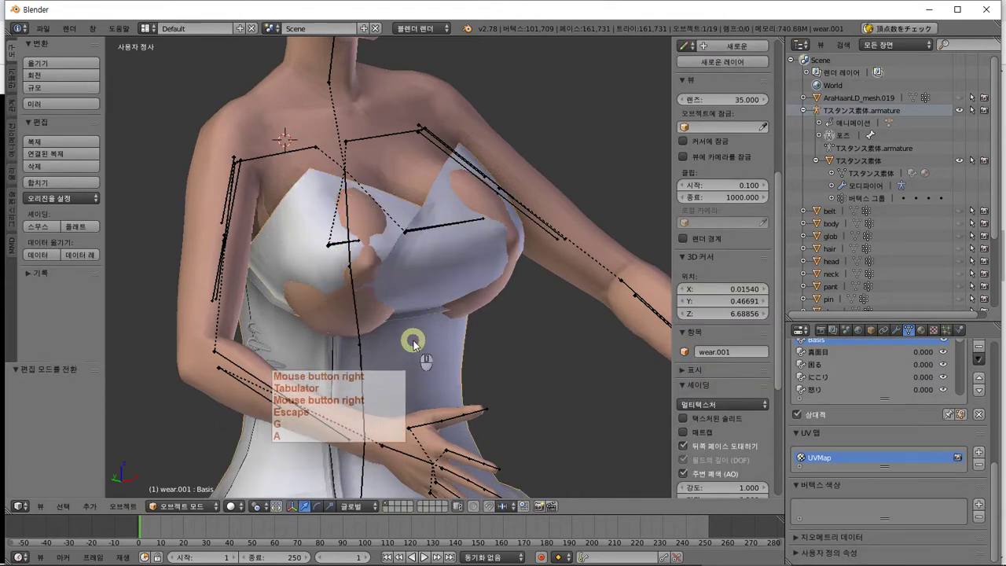
{"action": "key", "text": "g"}
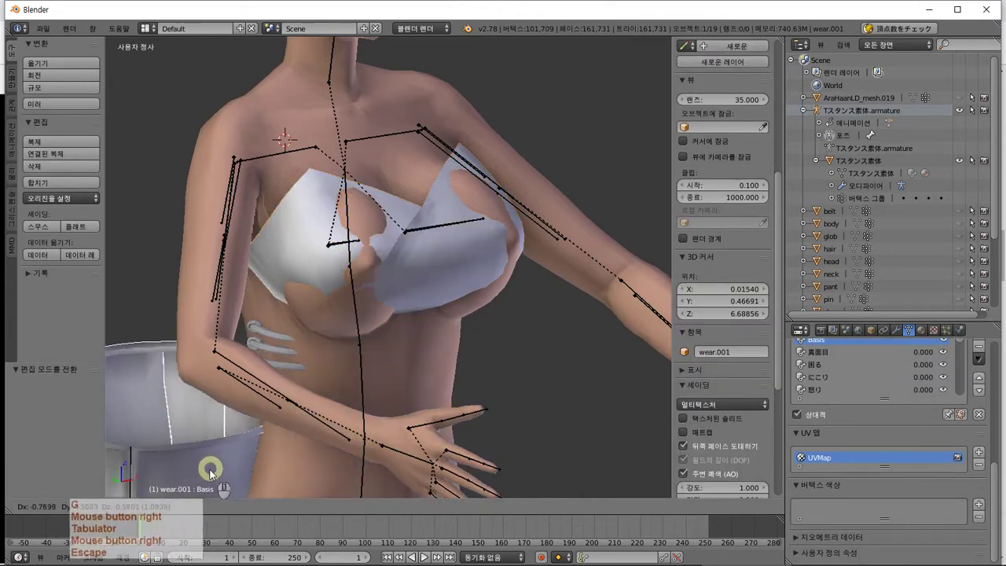
{"action": "key", "text": "Escape"}
Select the separated bust piece wear.004 and test-move it against the dress, cancelling the move
{"action": "middle_click_drag", "start_coordinate": [339, 367], "coordinate": [384, 369]}
{"action": "right_click", "coordinate": [448, 254]}
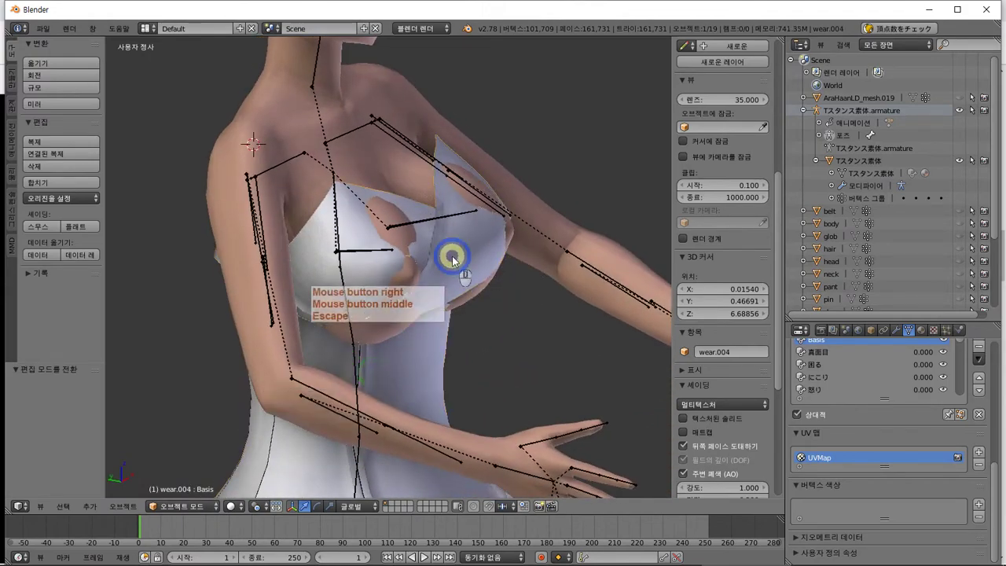
{"action": "mouse_move", "coordinate": [454, 257]}
{"action": "middle_mouse_down"}
{"action": "mouse_move", "coordinate": [511, 264]}
{"action": "mouse_move", "coordinate": [467, 265]}
{"action": "middle_mouse_up"}
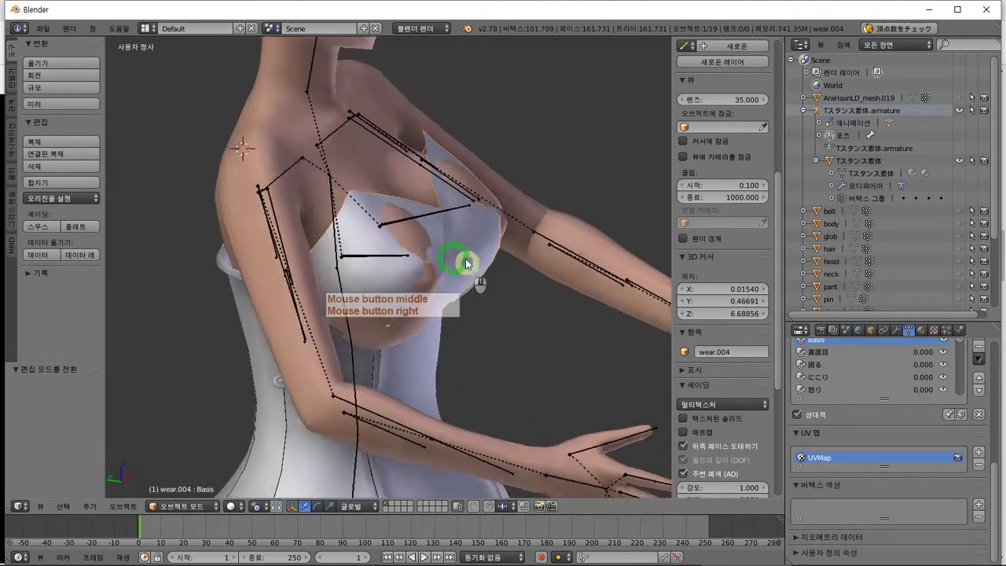
{"action": "key", "text": "g"}
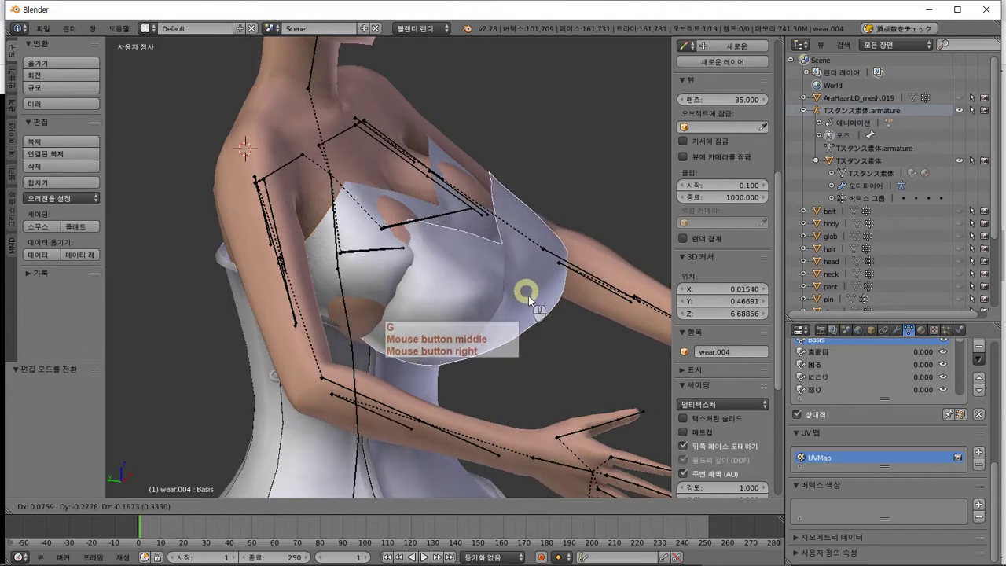
{"action": "key", "text": "Escape"}
Hide the dress body wear.001 and test-move the bust piece wear.004, cancelling the move
{"action": "scroll", "coordinate": [943, 228], "scroll_direction": "down", "scroll_amount": 5}
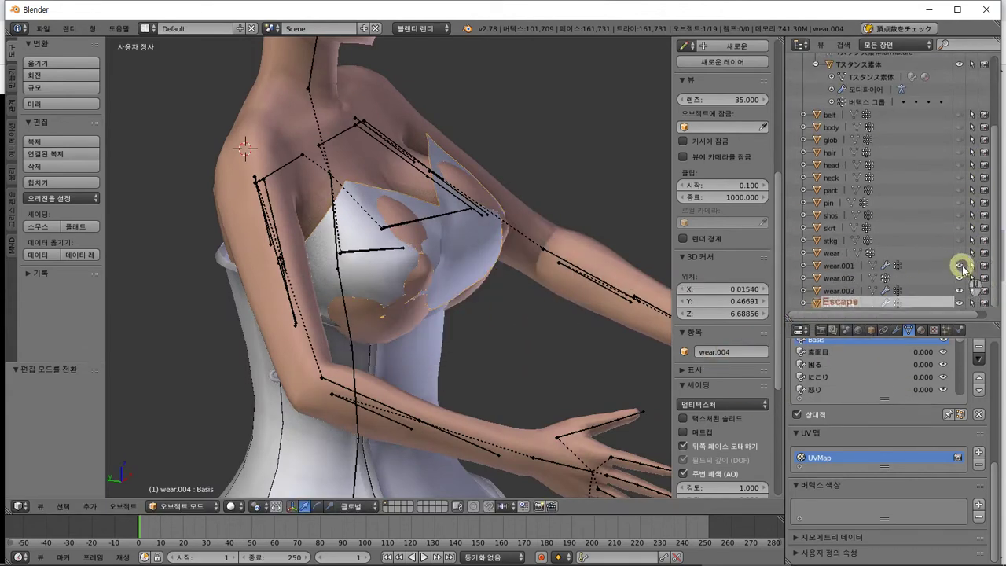
{"action": "left_click", "coordinate": [959, 265]}
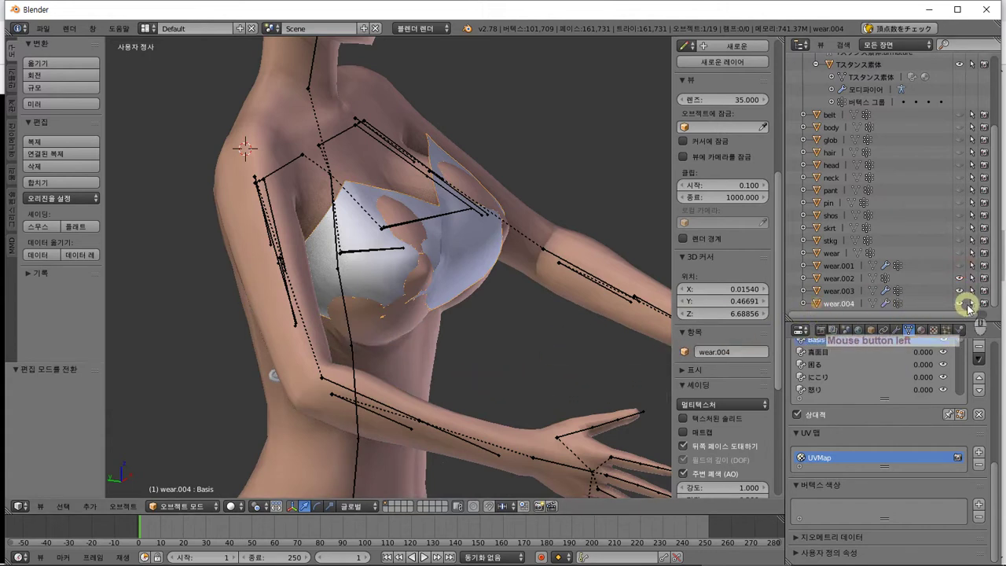
{"action": "key", "text": "g"}
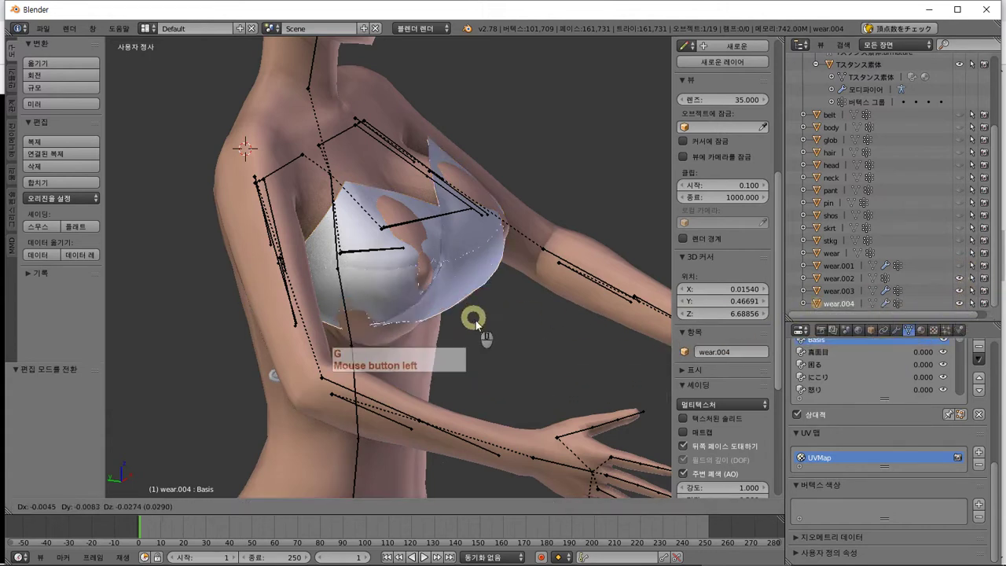
{"action": "key", "text": "Escape"}
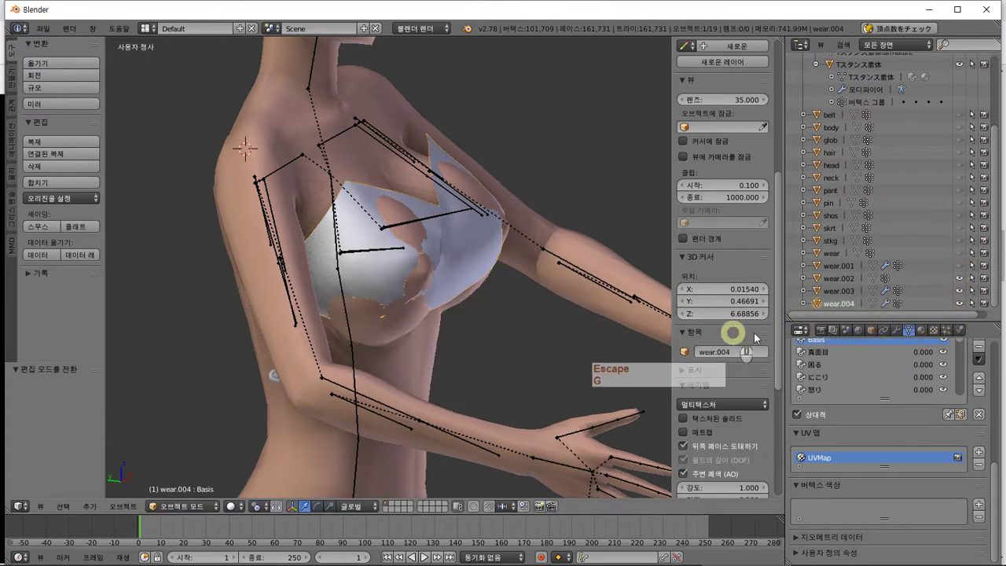
Turn on Textured Solid shading and toggle the visibility of wear.004, wear.003 and wear.002 to identify each piece
{"action": "left_click", "coordinate": [960, 303]}
{"action": "left_click", "coordinate": [959, 292]}
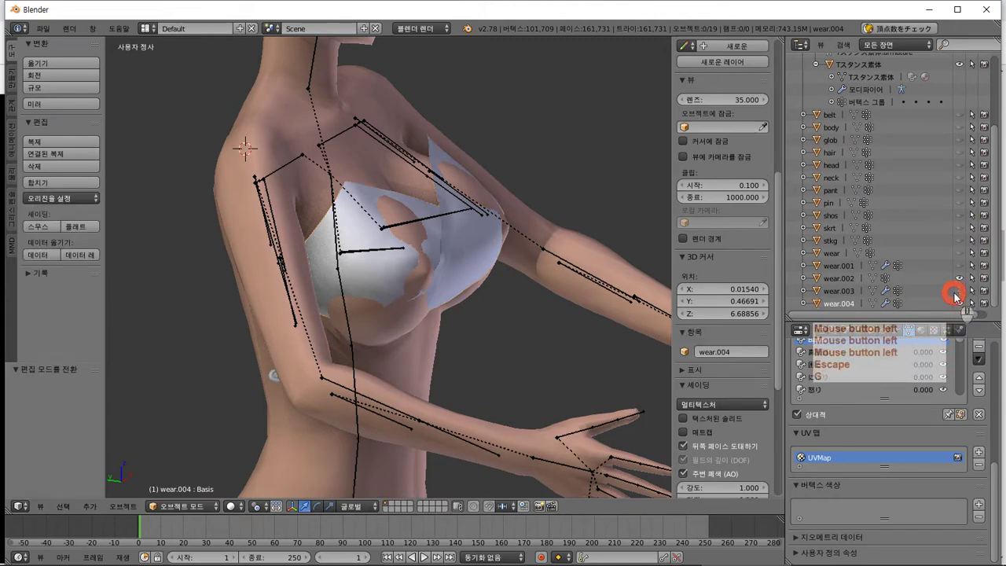
{"action": "left_click", "coordinate": [710, 421]}
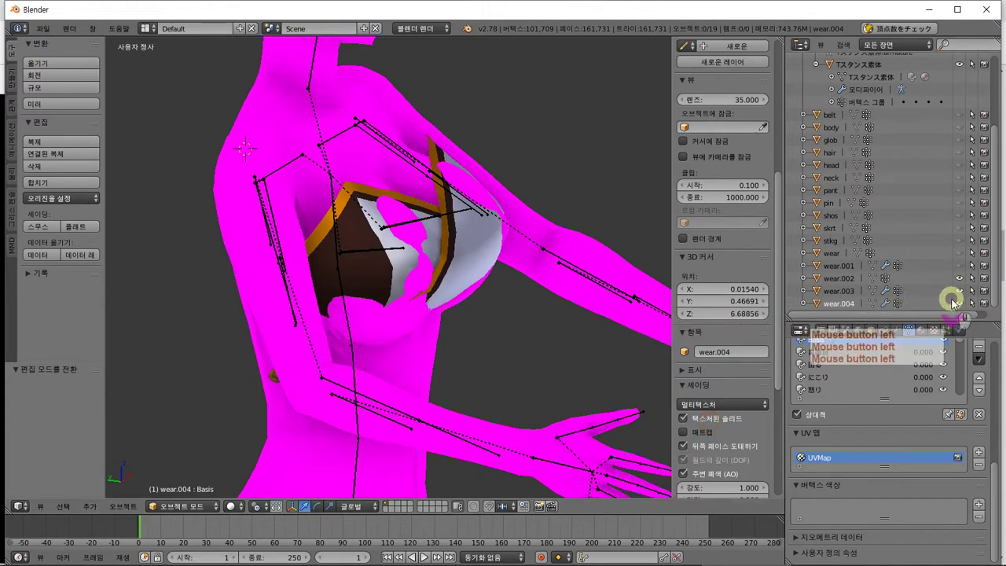
{"action": "left_click", "coordinate": [960, 303]}
{"action": "left_click", "coordinate": [958, 289]}
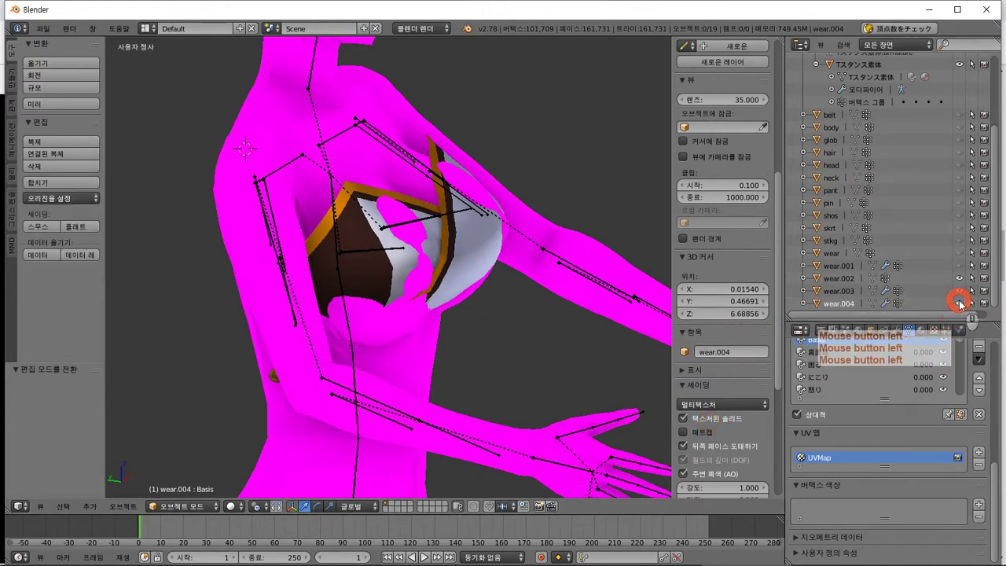
{"action": "left_click", "coordinate": [960, 278]}
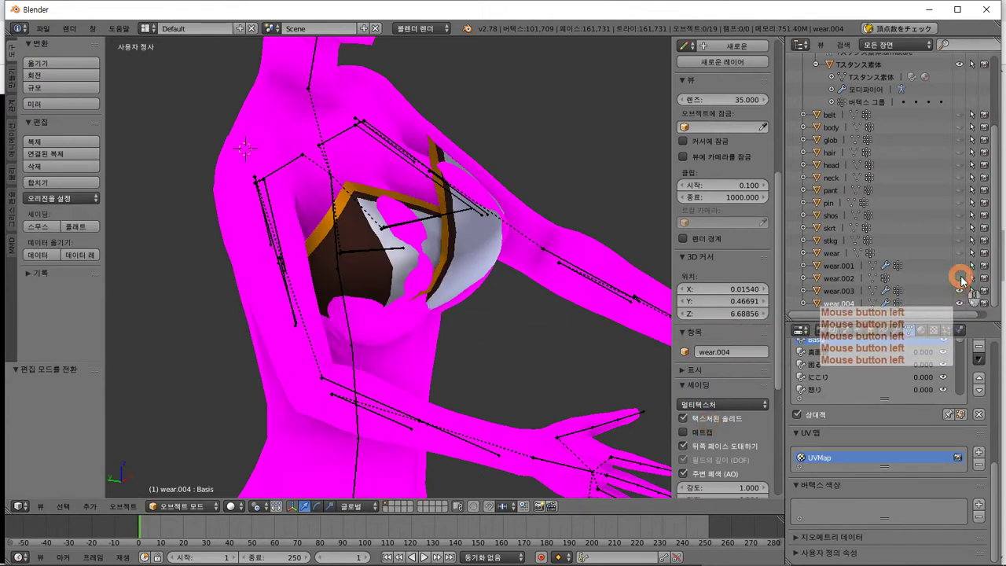
Show wear.001 briefly to check it, hide it again and hide wear.002 as well
{"action": "middle_click_drag", "start_coordinate": [438, 384], "coordinate": [448, 404]}
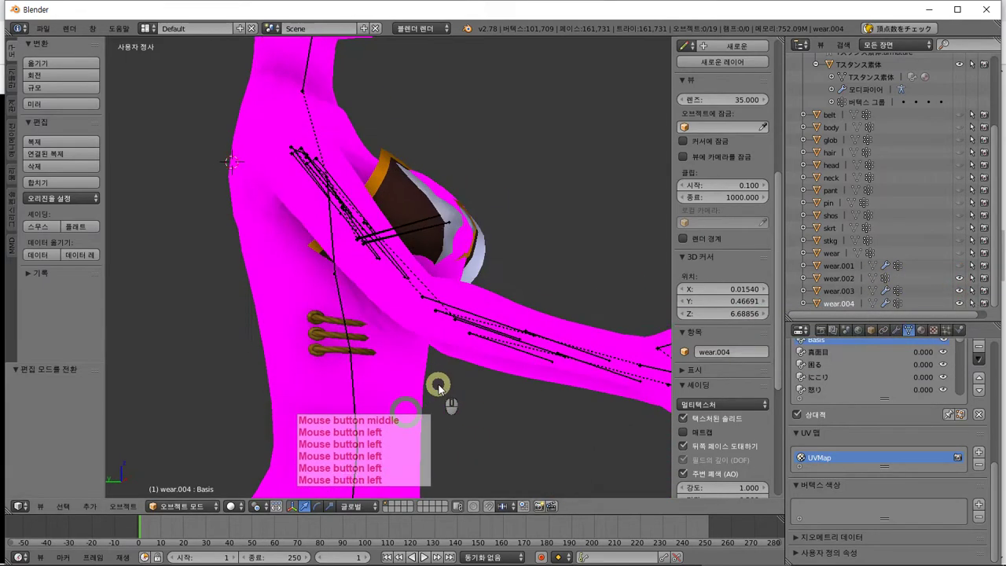
{"action": "left_click", "coordinate": [961, 267]}
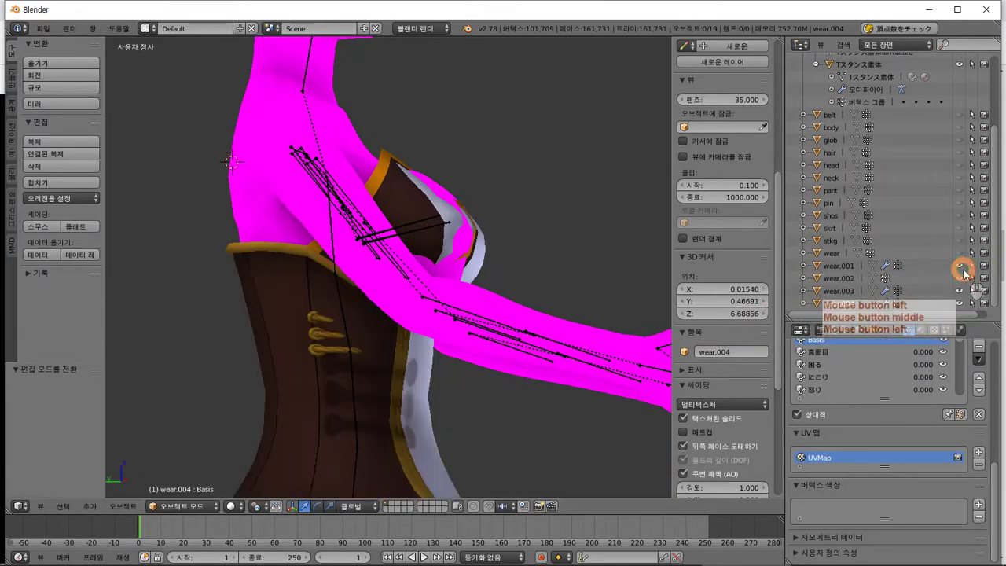
{"action": "left_click", "coordinate": [961, 267]}
{"action": "left_click", "coordinate": [961, 279]}
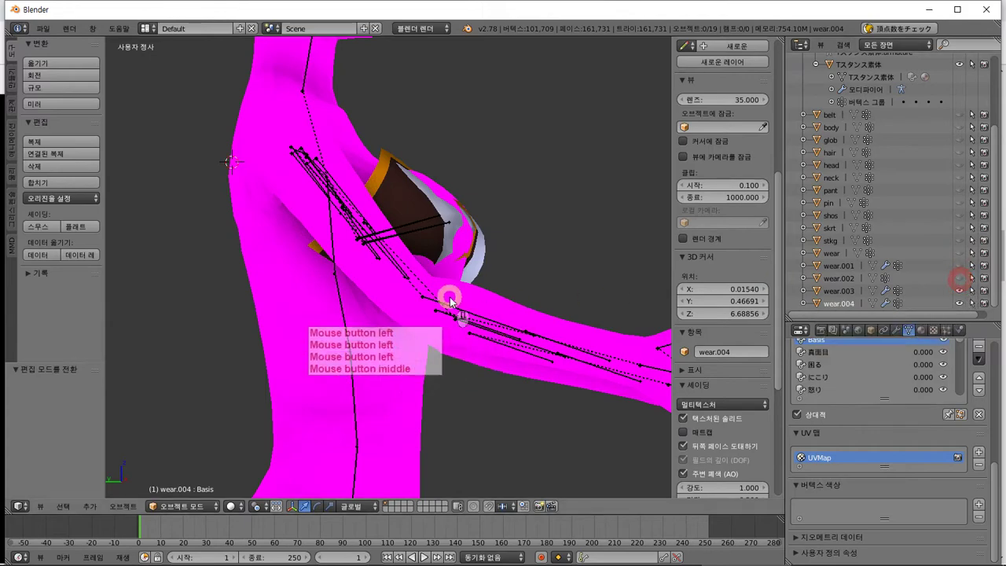
Move the bust piece wear.004 off the body by about -0.137, -0.461 and -0.036 in X, Y and Z
{"action": "middle_click_drag", "start_coordinate": [446, 287], "coordinate": [420, 343]}
{"action": "right_click_drag", "start_coordinate": [421, 343], "coordinate": [440, 361]}
{"action": "key", "text": "g"}
{"action": "key", "text": "Escape"}
{"action": "middle_click_drag", "start_coordinate": [447, 377], "coordinate": [498, 361]}
{"action": "key", "text": "g"}
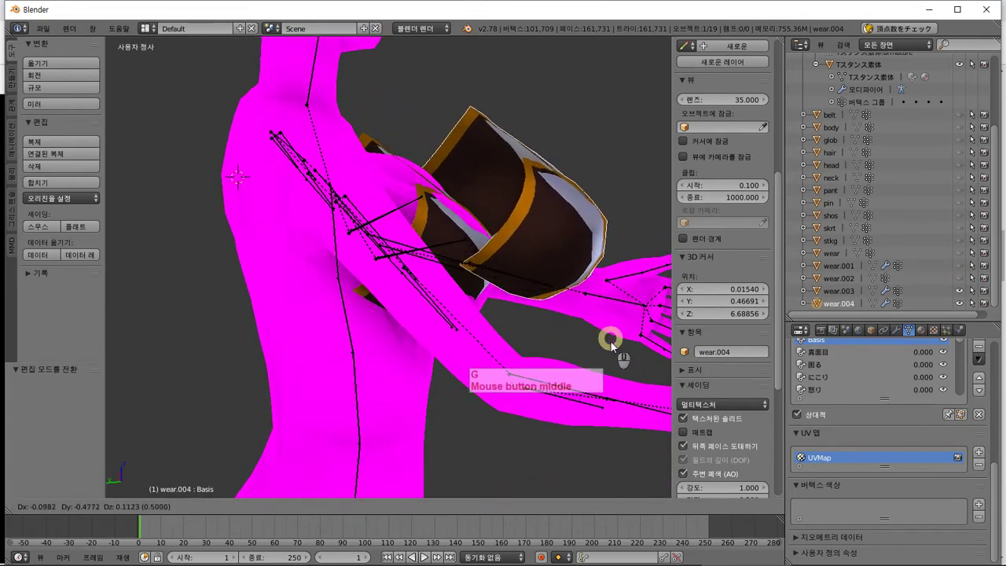
{"action": "left_click", "coordinate": [606, 376]}
{"action": "mouse_move", "coordinate": [589, 327]}
{"action": "middle_mouse_down"}
{"action": "mouse_move", "coordinate": [593, 351]}
{"action": "mouse_move", "coordinate": [612, 345]}
{"action": "mouse_move", "coordinate": [595, 340]}
{"action": "middle_mouse_up"}
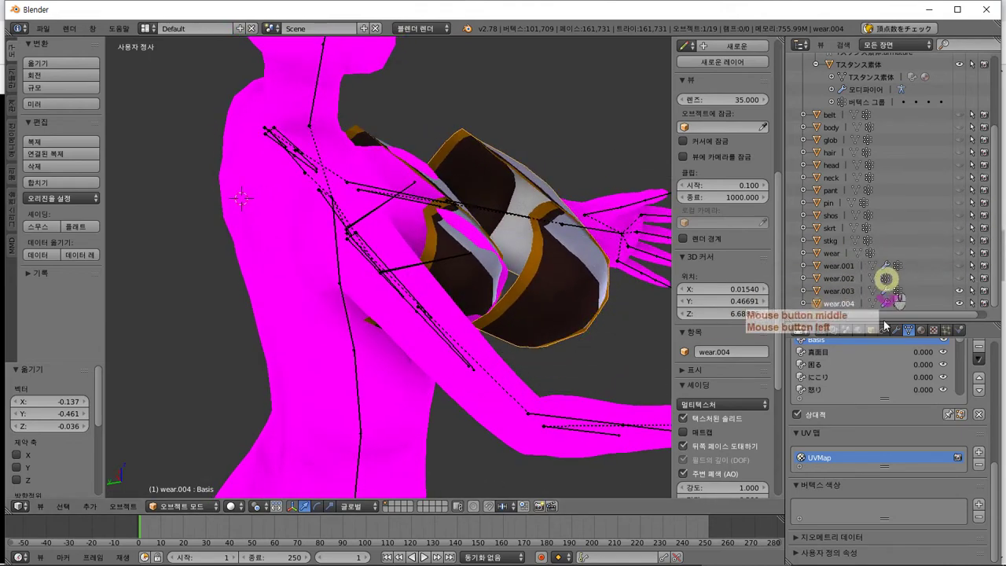
Toggle the visibility of wear.003 and wear.004 to tell the two bust pieces apart
{"action": "left_click", "coordinate": [959, 291]}
{"action": "left_click", "coordinate": [959, 291]}
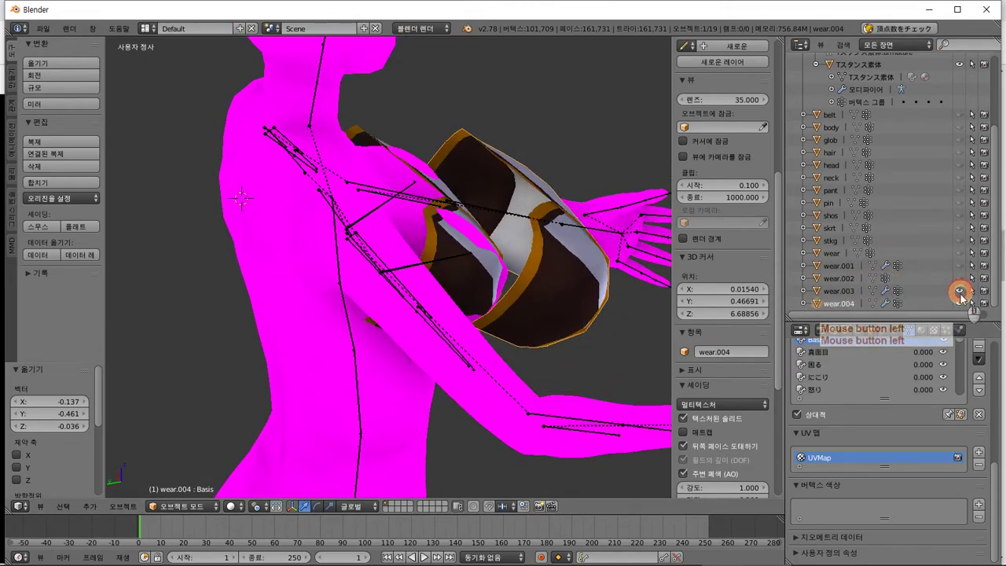
{"action": "left_click", "coordinate": [959, 303]}
{"action": "left_click", "coordinate": [960, 304]}
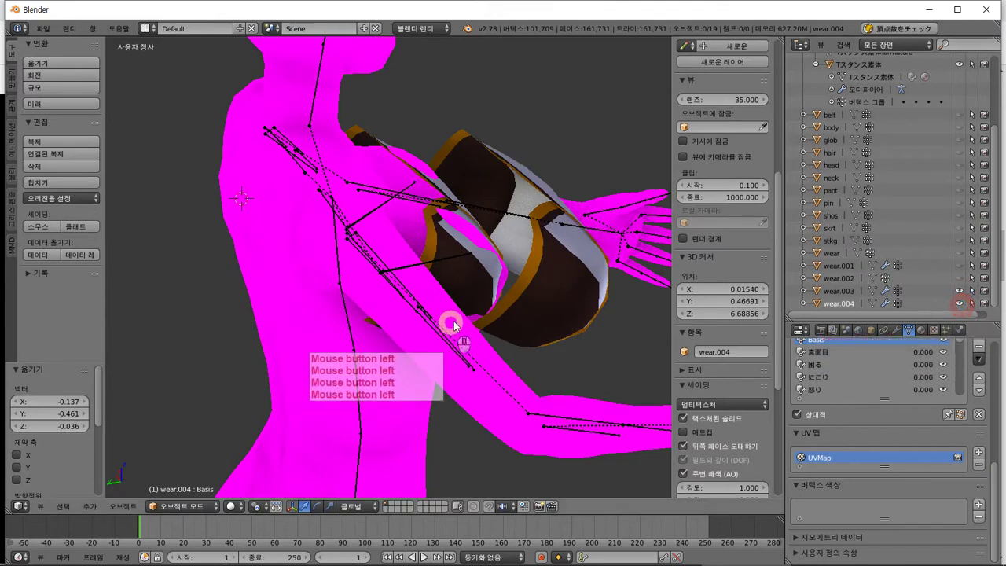
Delete the displaced bust piece wear.004 and select the remaining bust piece wear.003
{"action": "middle_click_drag", "start_coordinate": [448, 325], "coordinate": [410, 307]}
{"action": "right_click", "coordinate": [502, 308]}
{"action": "key", "text": "Delete"}
{"action": "left_click", "coordinate": [527, 317]}
{"action": "right_click", "coordinate": [426, 285]}
{"action": "scroll", "coordinate": [384, 308], "scroll_direction": "up", "scroll_amount": 3}
{"action": "scroll", "coordinate": [410, 308], "scroll_direction": "down", "scroll_amount": 2}
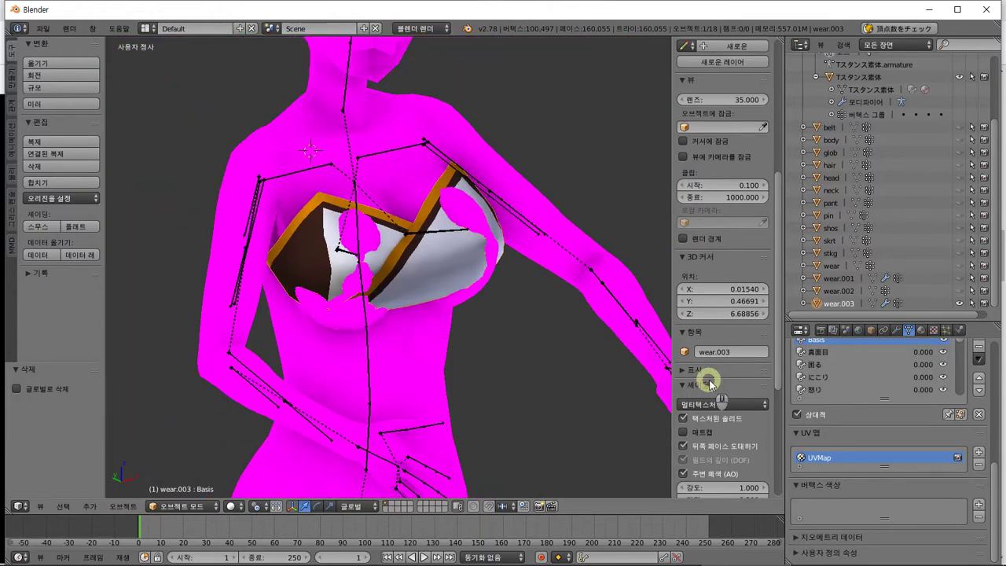
Turn off Textured Solid shading and open the modifier settings of wear.003
{"action": "left_click", "coordinate": [718, 422]}
{"action": "middle_click_drag", "start_coordinate": [337, 280], "coordinate": [348, 285]}
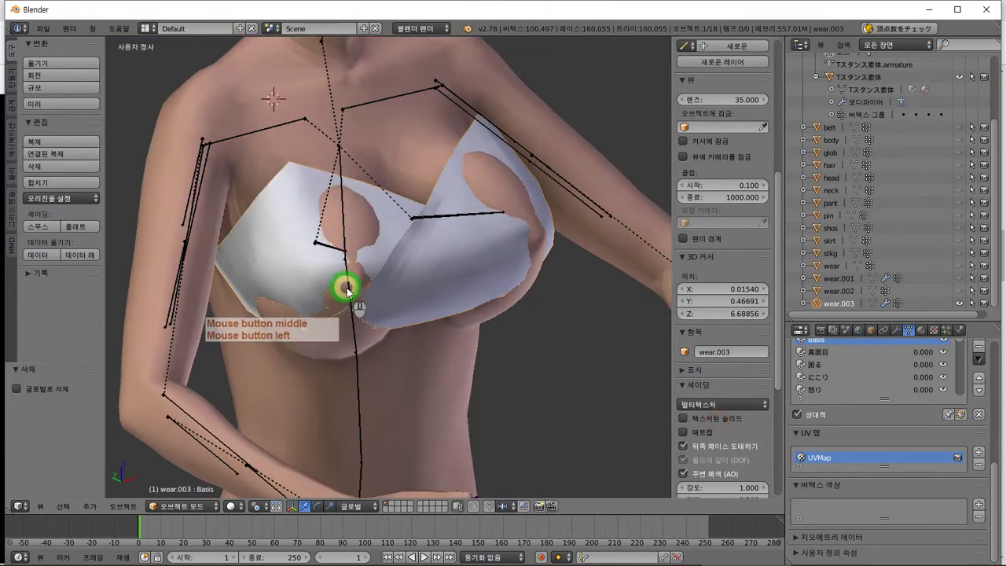
{"action": "left_click", "coordinate": [869, 333]}
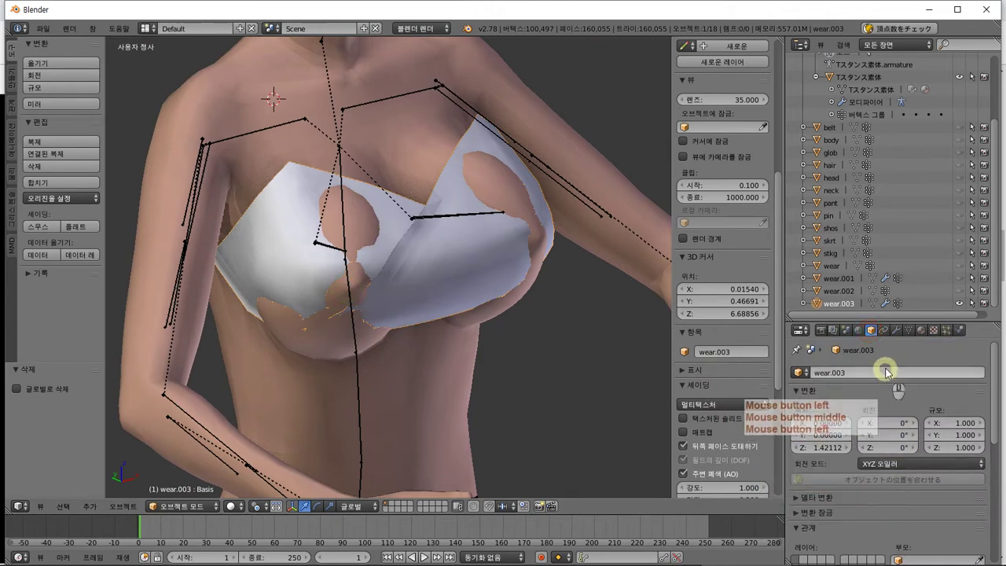
{"action": "left_click", "coordinate": [896, 333]}
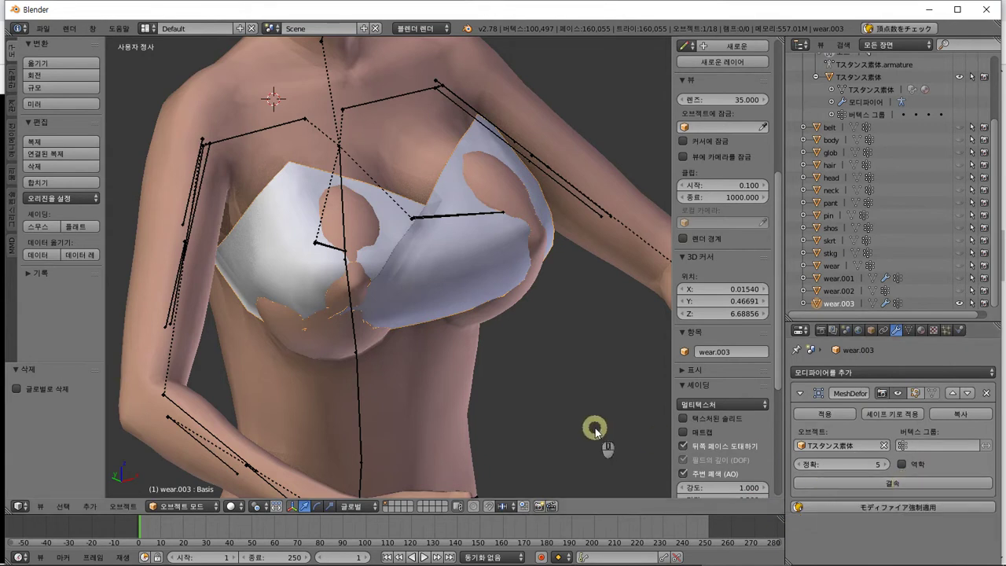
Compare the modifiers of the body Tスタンス素体 and the bust piece wear.003 by selecting each in turn
{"action": "right_click", "coordinate": [326, 140]}
{"action": "right_click", "coordinate": [291, 152]}
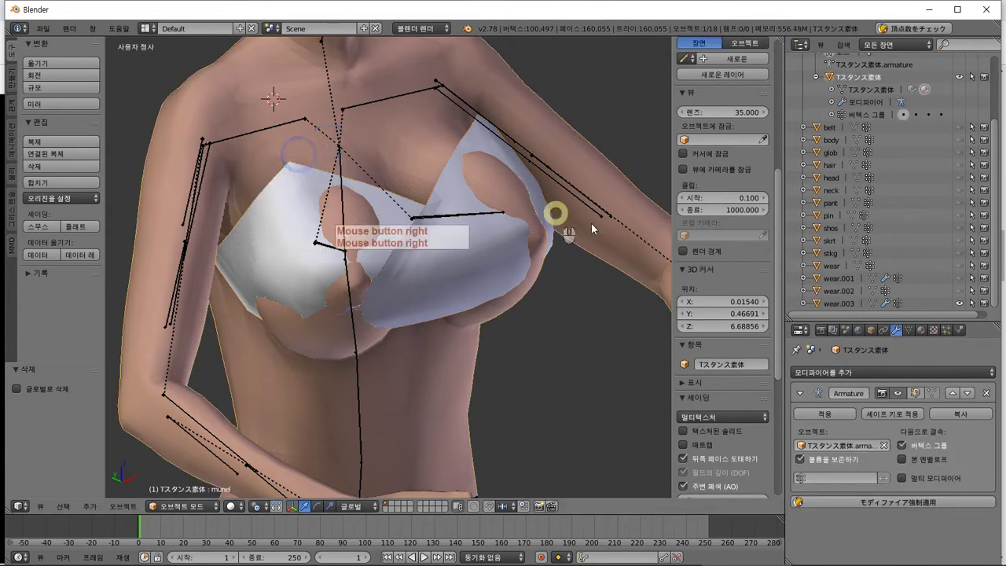
{"action": "right_click", "coordinate": [420, 270]}
{"action": "right_click", "coordinate": [442, 354]}
{"action": "right_click", "coordinate": [431, 411]}
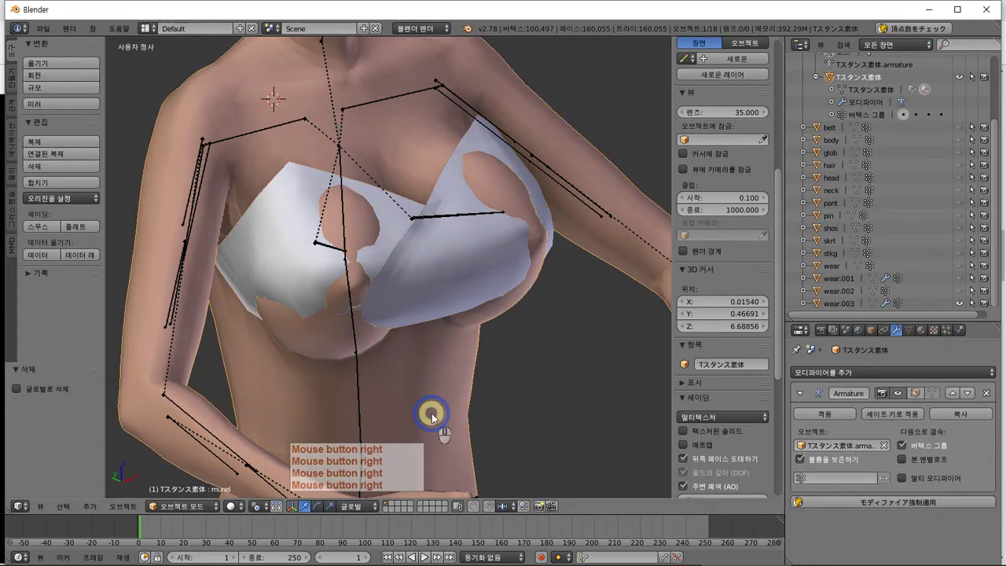
{"action": "right_click", "coordinate": [437, 280]}
{"action": "right_click", "coordinate": [437, 279]}
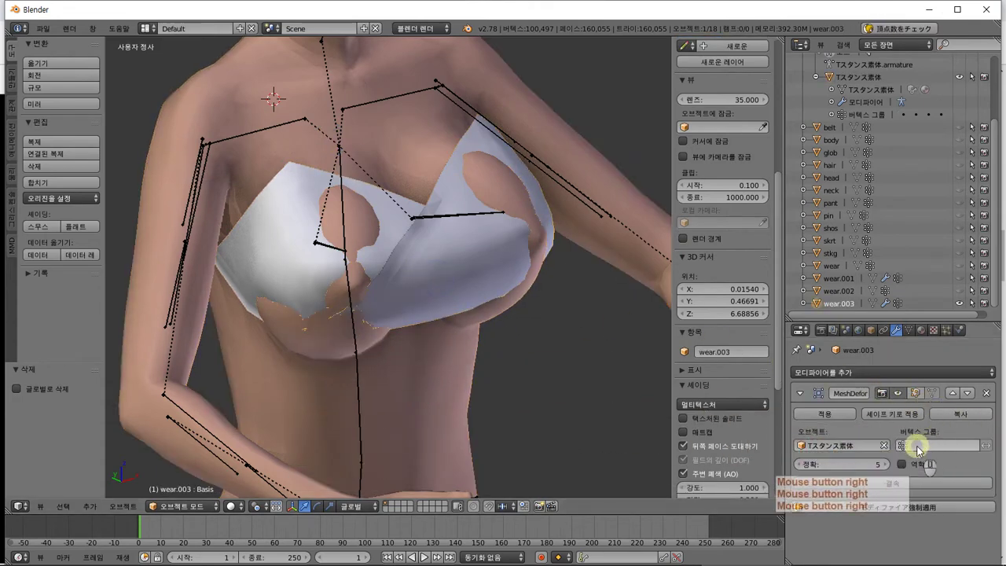
Leave the MeshDeform modifier's vertex group empty and bind the bust piece wear.003 to the body Tスタンス素体
{"action": "left_click", "coordinate": [903, 444]}
{"action": "scroll", "coordinate": [943, 401], "scroll_direction": "down", "scroll_amount": 5}
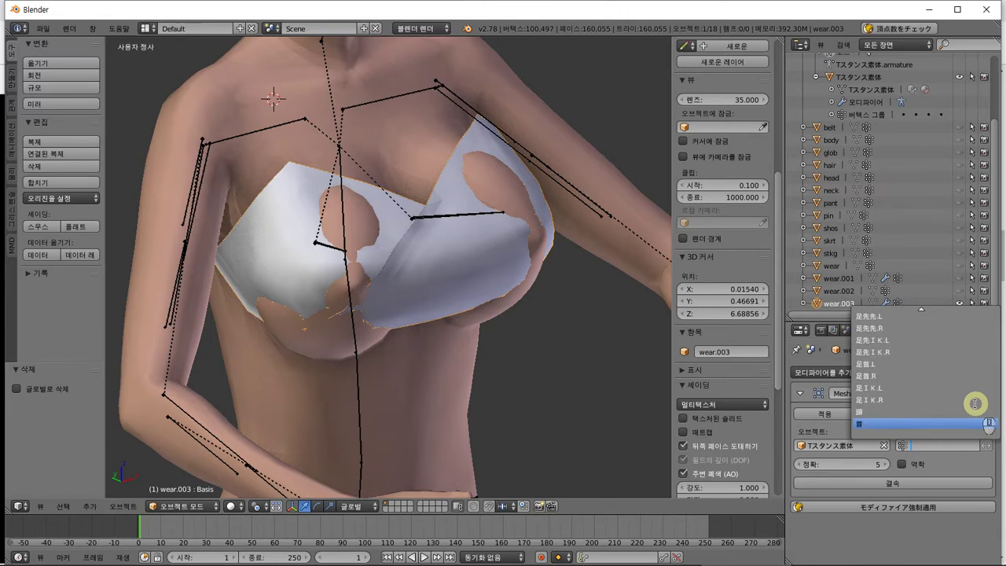
{"action": "left_click", "coordinate": [888, 552]}
{"action": "right_click", "coordinate": [386, 130]}
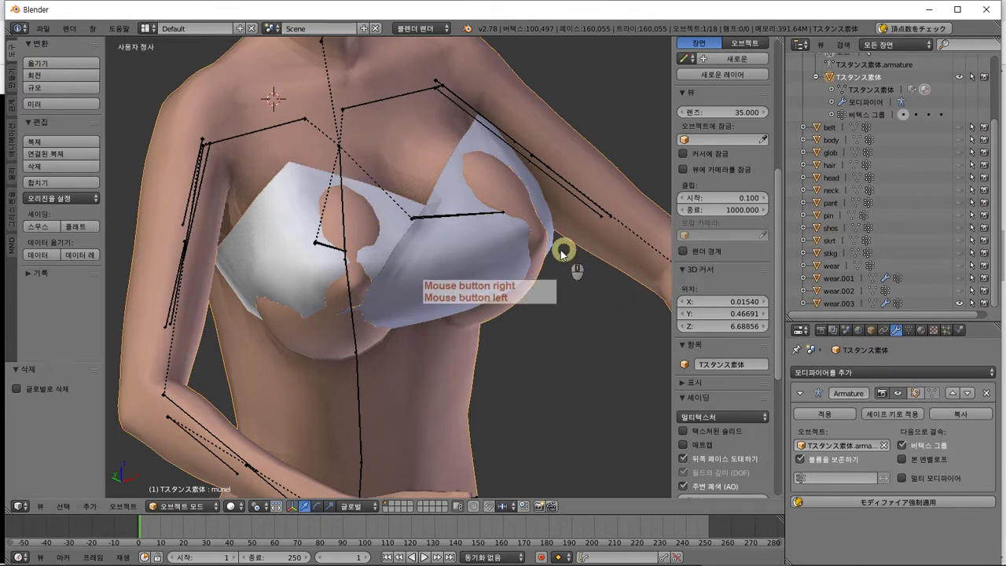
{"action": "right_click", "coordinate": [478, 256]}
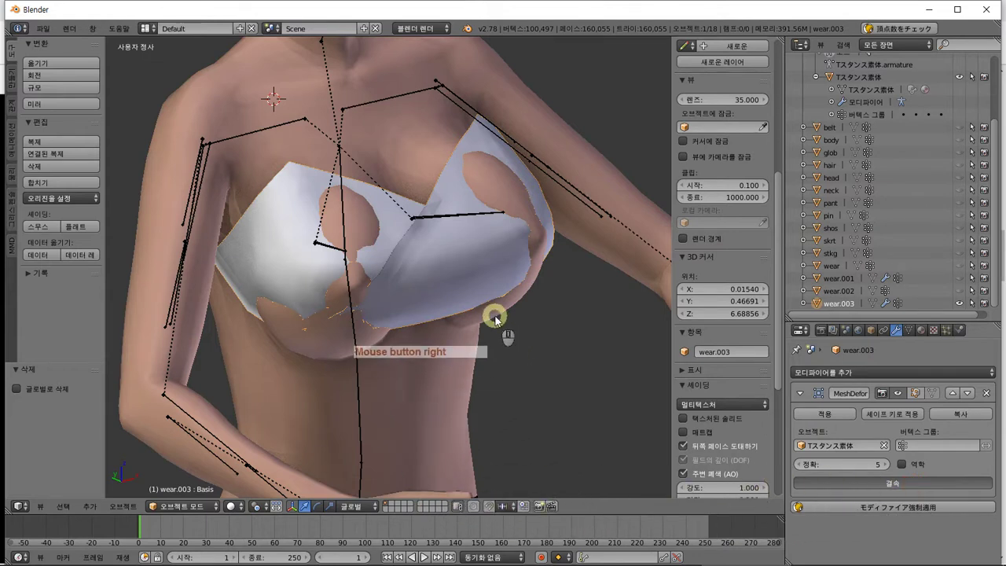
Select the body and lower its munel shape key to 0.000 to examine how the bound bust piece deforms
{"action": "right_click", "coordinate": [407, 388]}
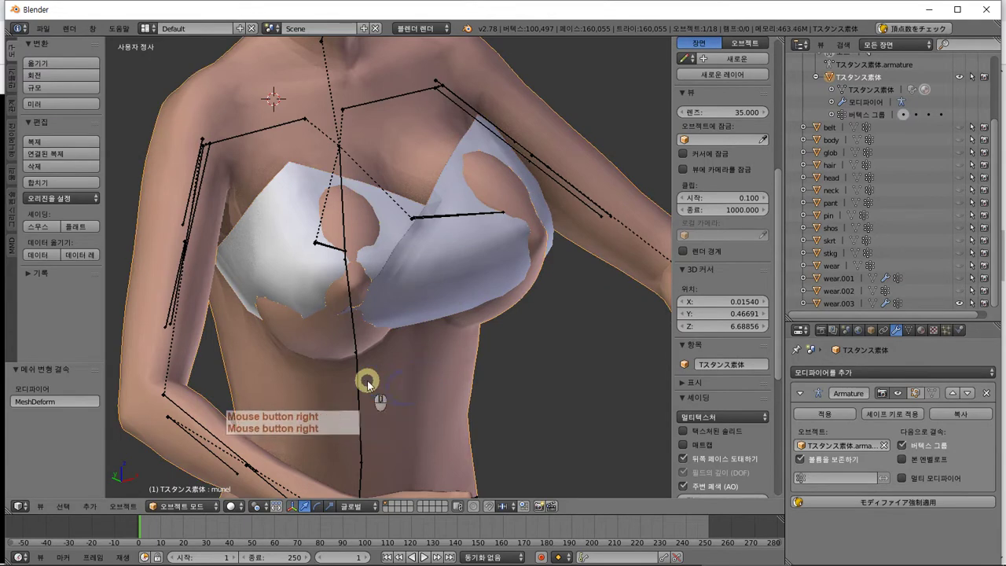
{"action": "left_click", "coordinate": [912, 331]}
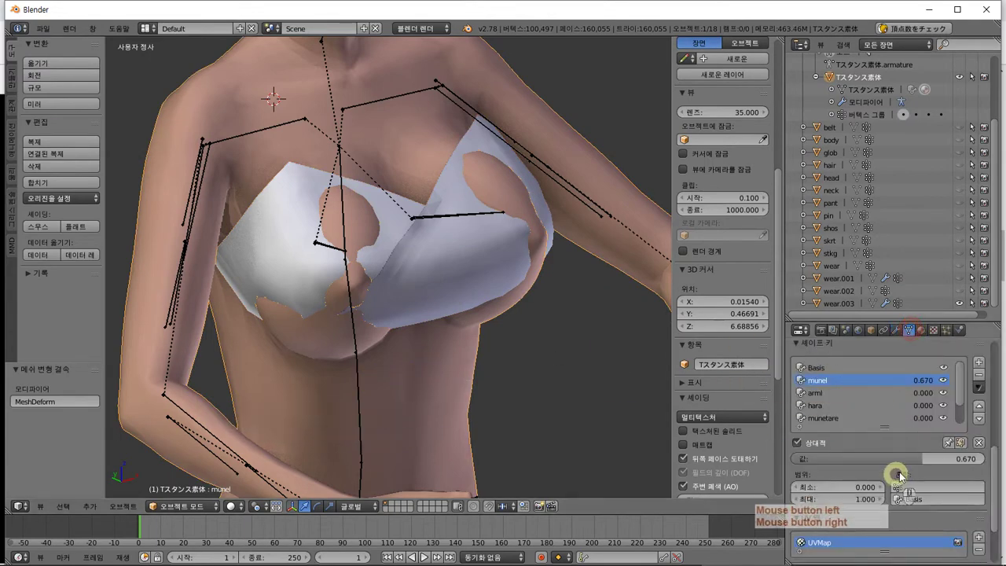
{"action": "left_click_drag", "start_coordinate": [905, 460], "coordinate": [781, 418]}
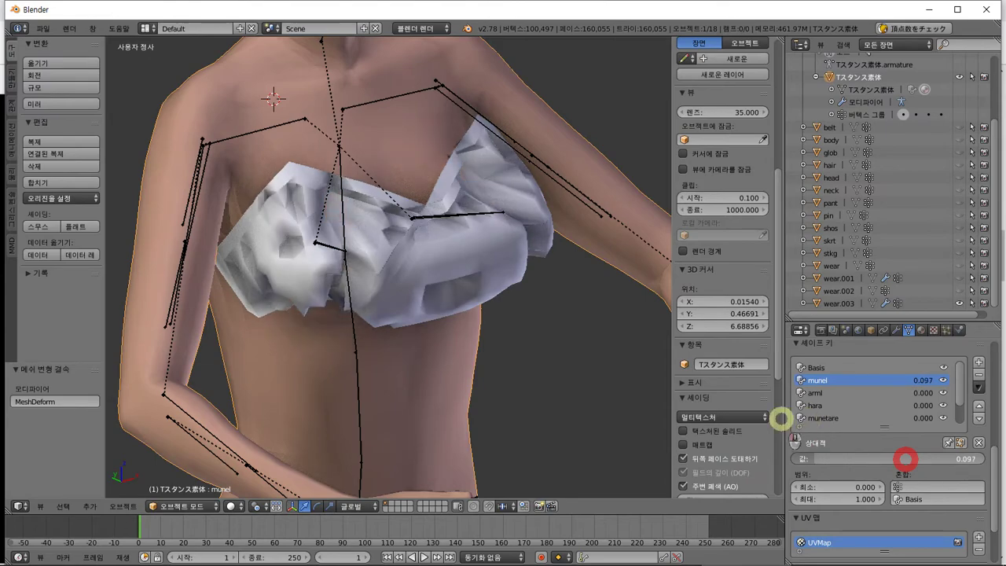
{"action": "middle_click_drag", "start_coordinate": [466, 395], "coordinate": [484, 382]}
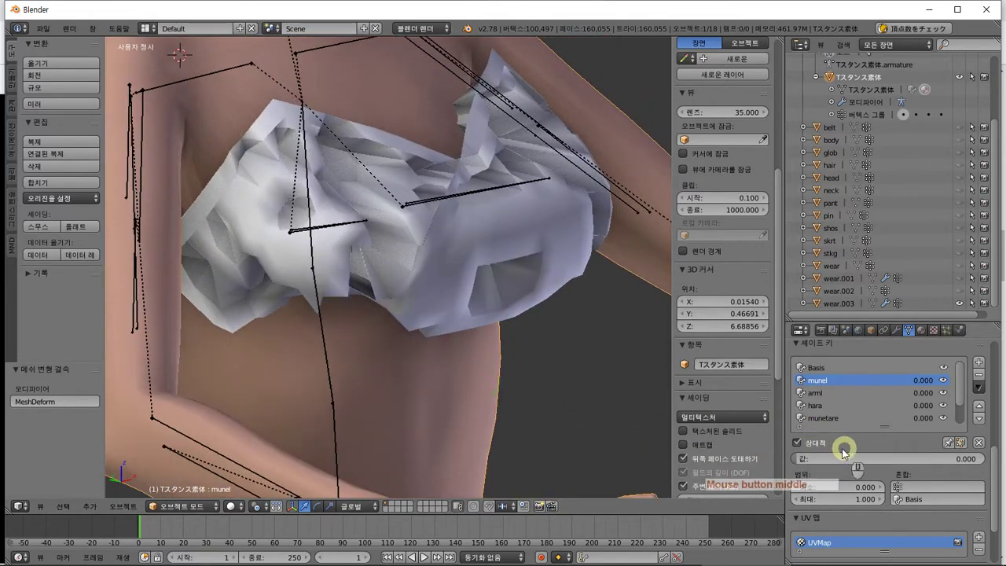
Raise the body's munel shape key to about 0.533 and select the bust piece wear.003
{"action": "left_click", "coordinate": [814, 443]}
{"action": "left_click", "coordinate": [816, 445]}
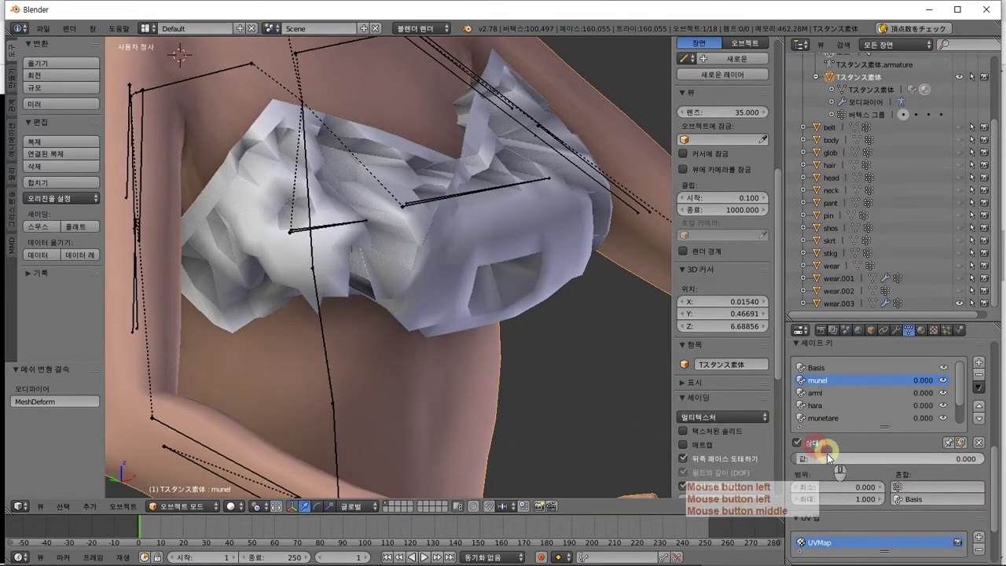
{"action": "left_click_drag", "start_coordinate": [815, 463], "coordinate": [924, 446]}
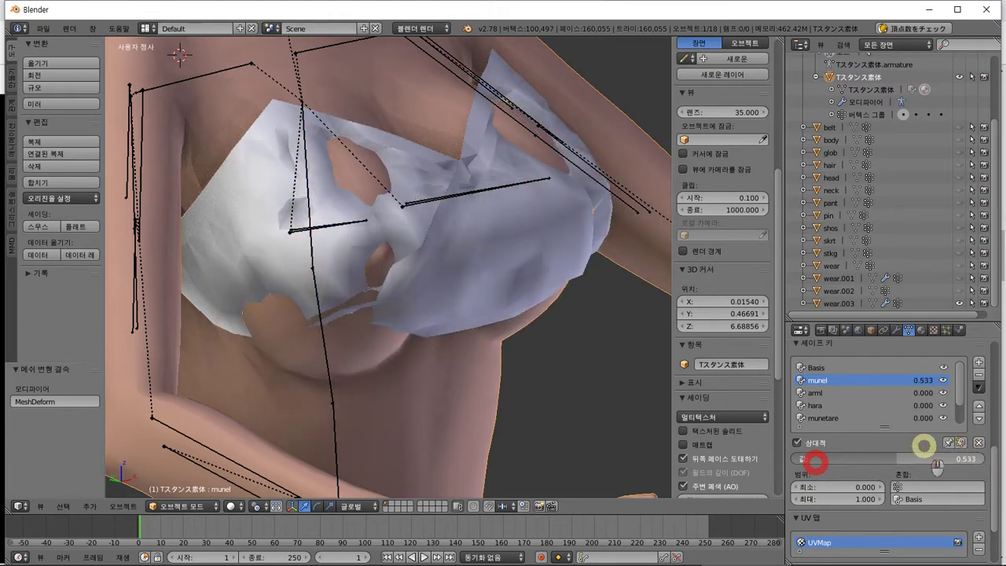
{"action": "right_click", "coordinate": [505, 271]}
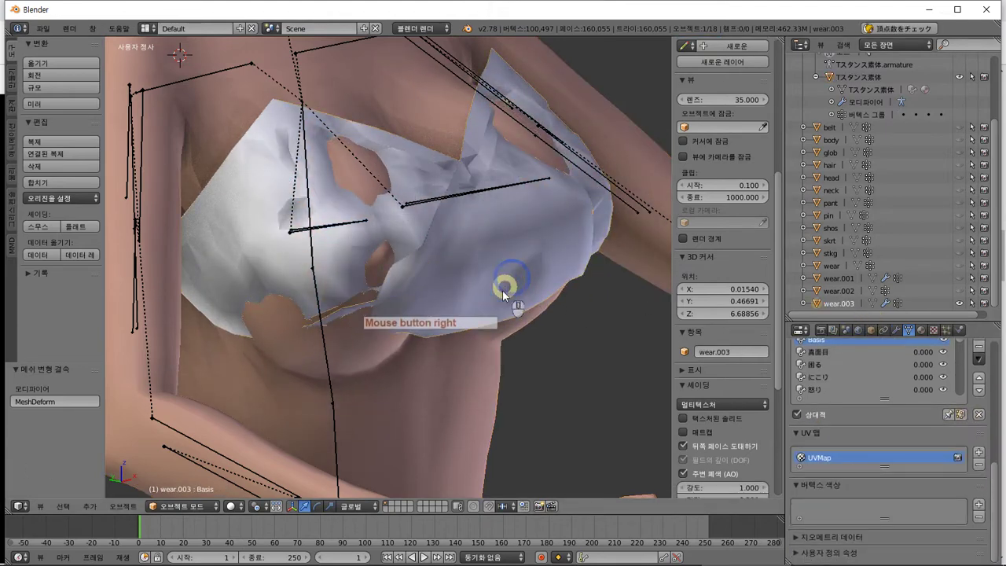
Check the modifiers of the body Tスタンス素体, and unbind and remove the MeshDeform modifier from the bust piece wear.003
{"action": "right_click", "coordinate": [416, 379]}
{"action": "scroll", "coordinate": [946, 373], "scroll_direction": "down", "scroll_amount": 1}
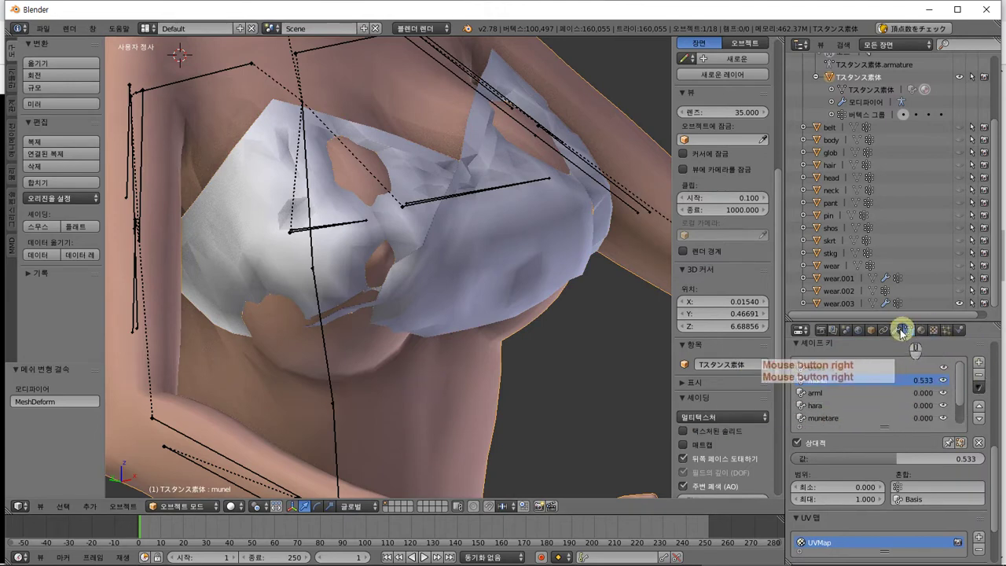
{"action": "left_click", "coordinate": [870, 330]}
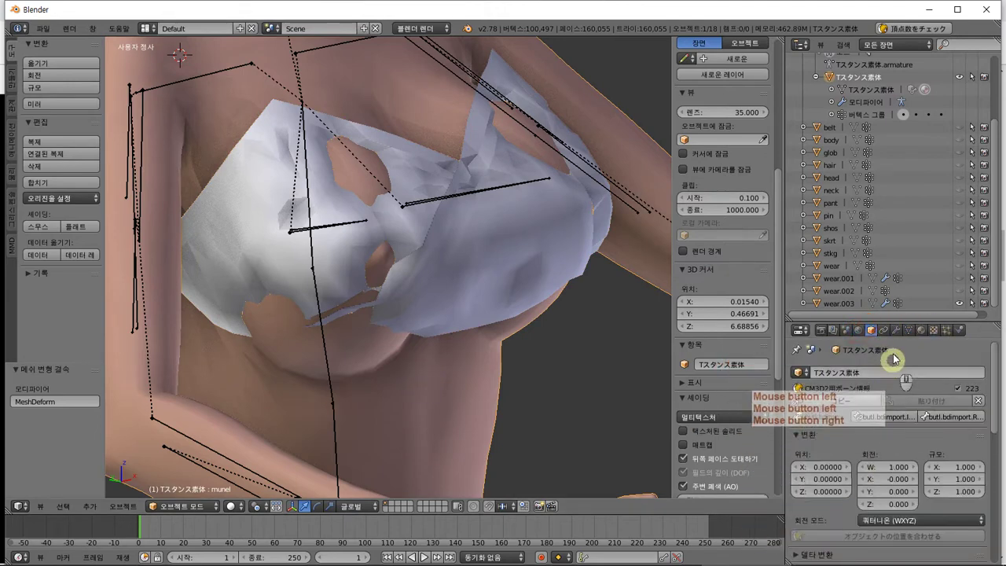
{"action": "left_click", "coordinate": [895, 330]}
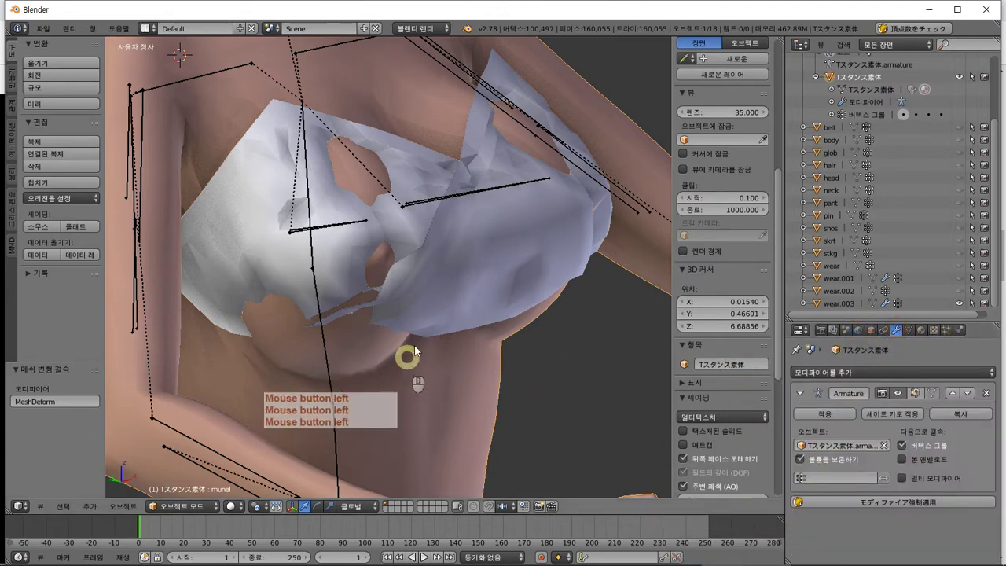
{"action": "right_click", "coordinate": [436, 318]}
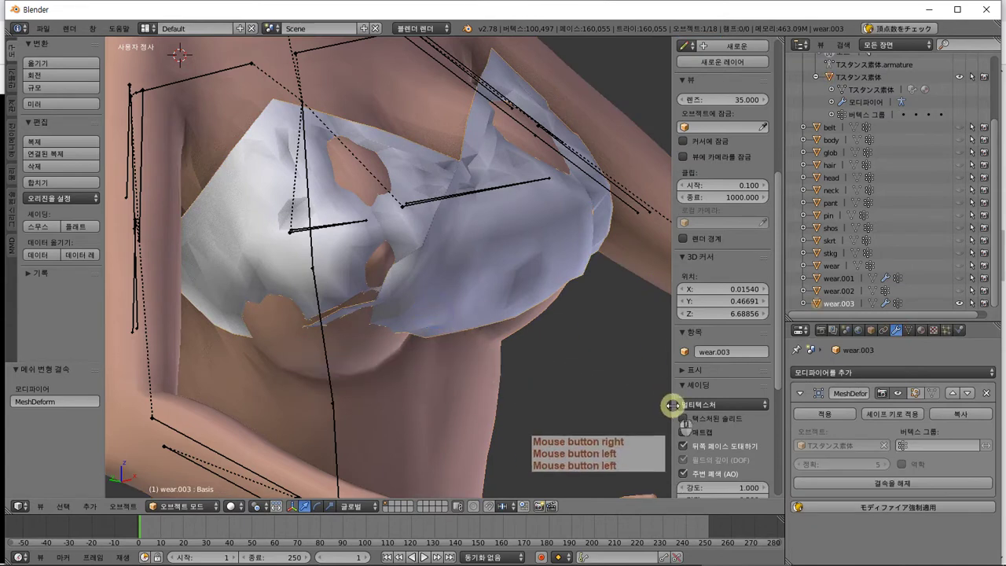
{"action": "left_click", "coordinate": [864, 483]}
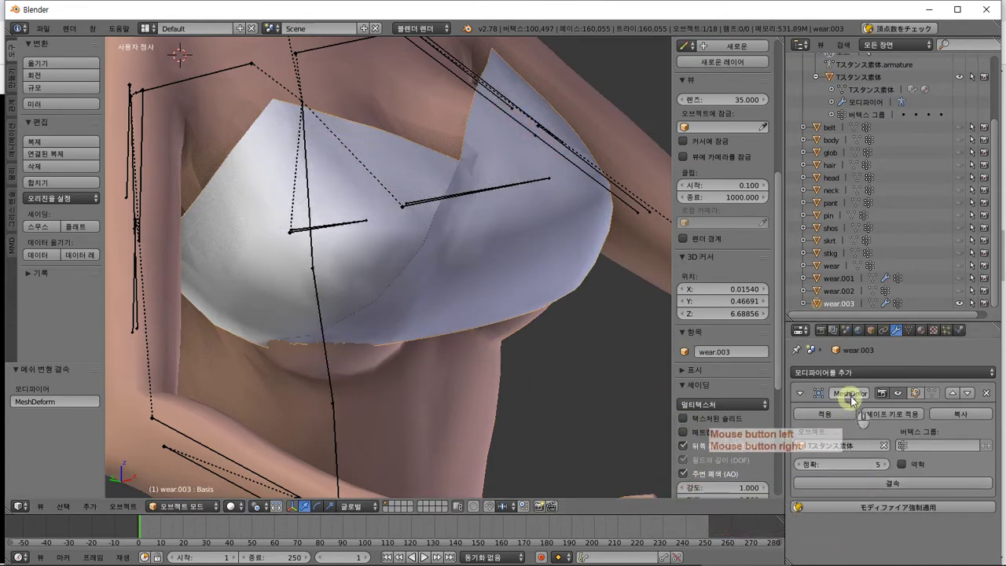
{"action": "left_click", "coordinate": [986, 390]}
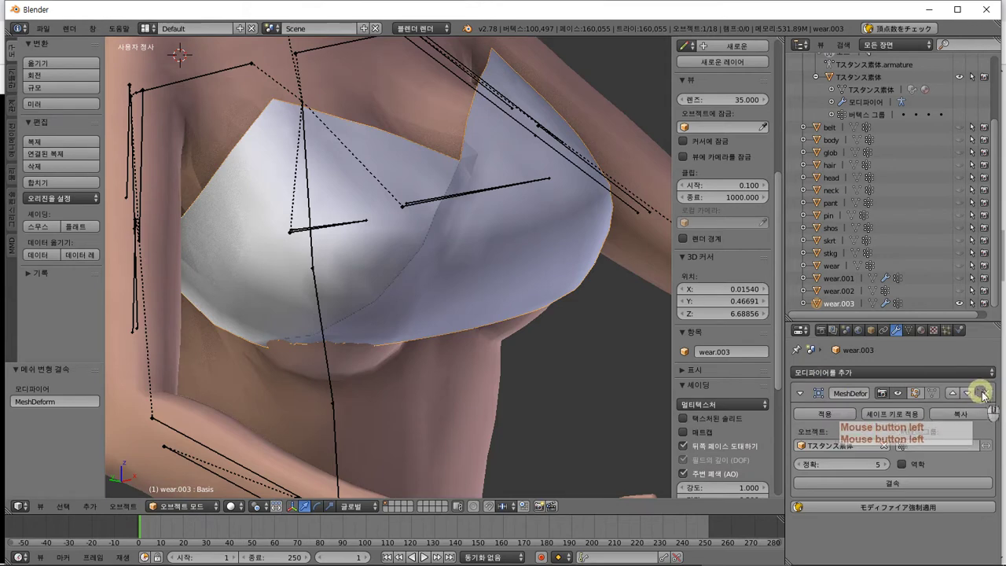
Try a Laplacian Deform modifier on the bust piece wear.003 and remove it
{"action": "left_click", "coordinate": [982, 372]}
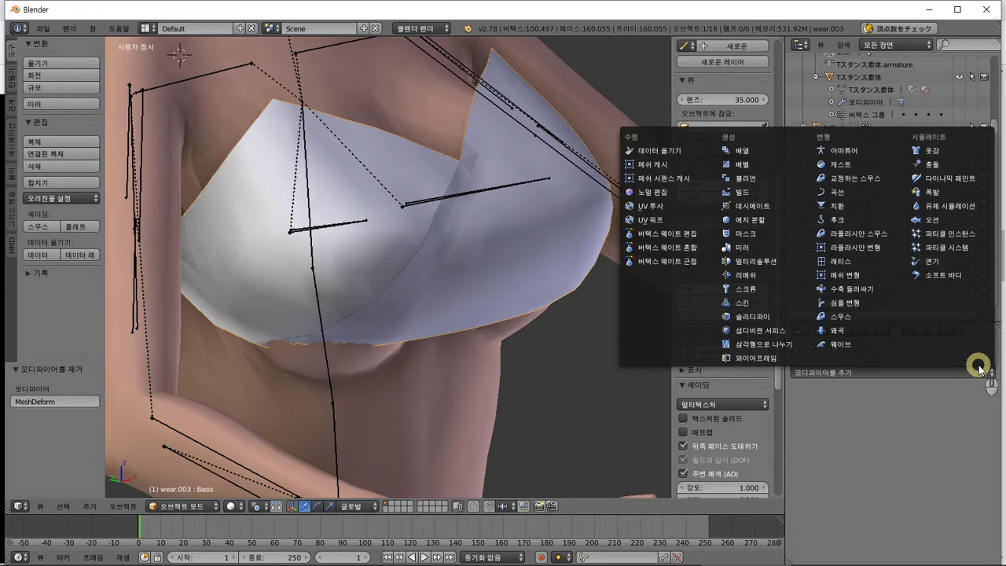
{"action": "left_click", "coordinate": [864, 247]}
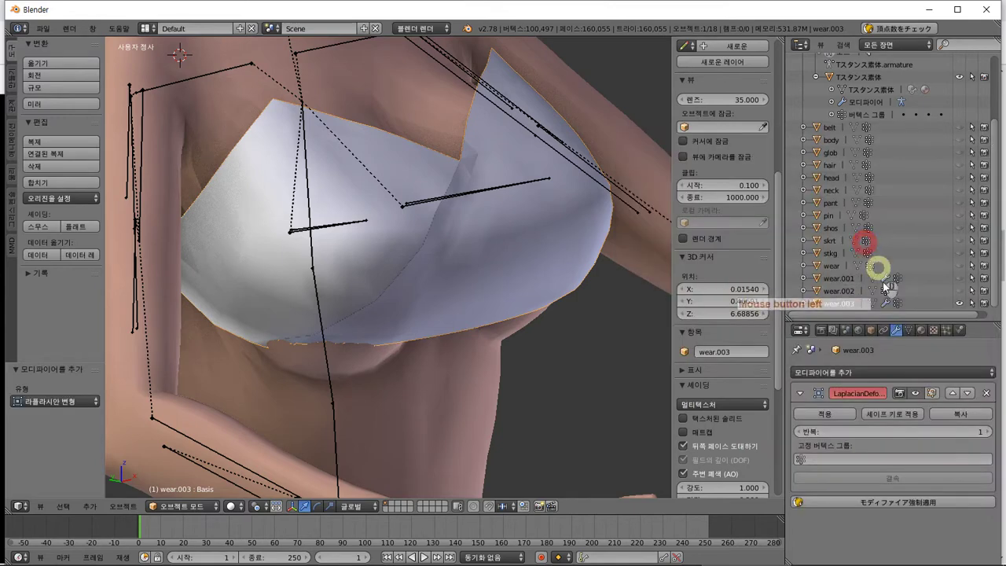
{"action": "left_click", "coordinate": [888, 496]}
{"action": "left_click", "coordinate": [1000, 384]}
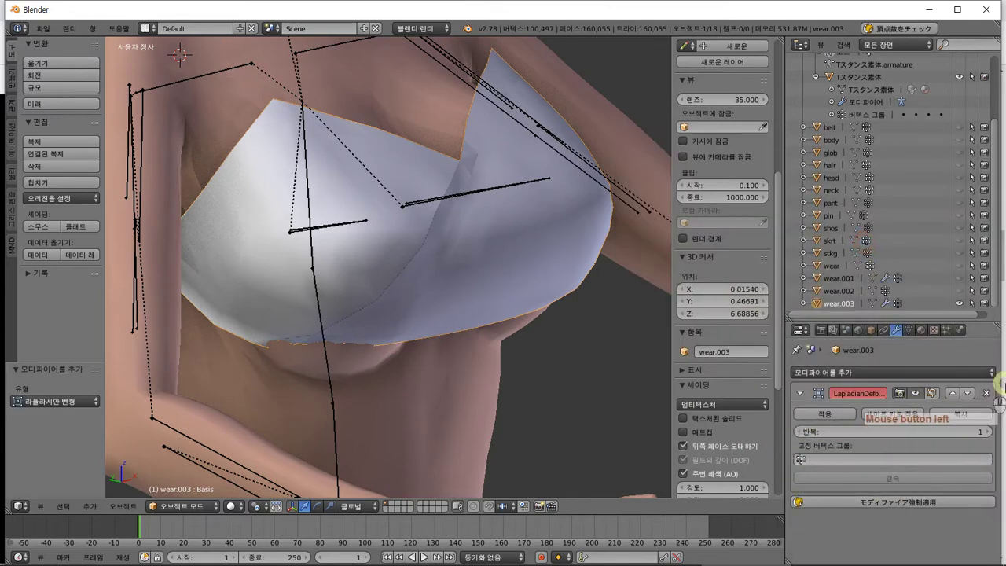
{"action": "left_click", "coordinate": [985, 392]}
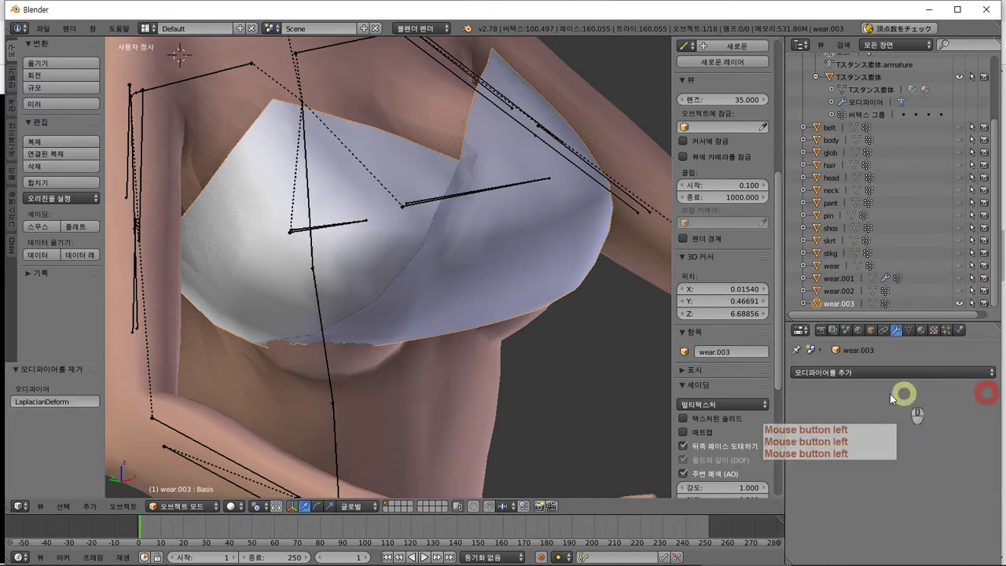
Try a Shrinkwrap modifier on the bust piece wear.003 with pin as its target, and examine the result around the body
{"action": "left_click", "coordinate": [848, 374]}
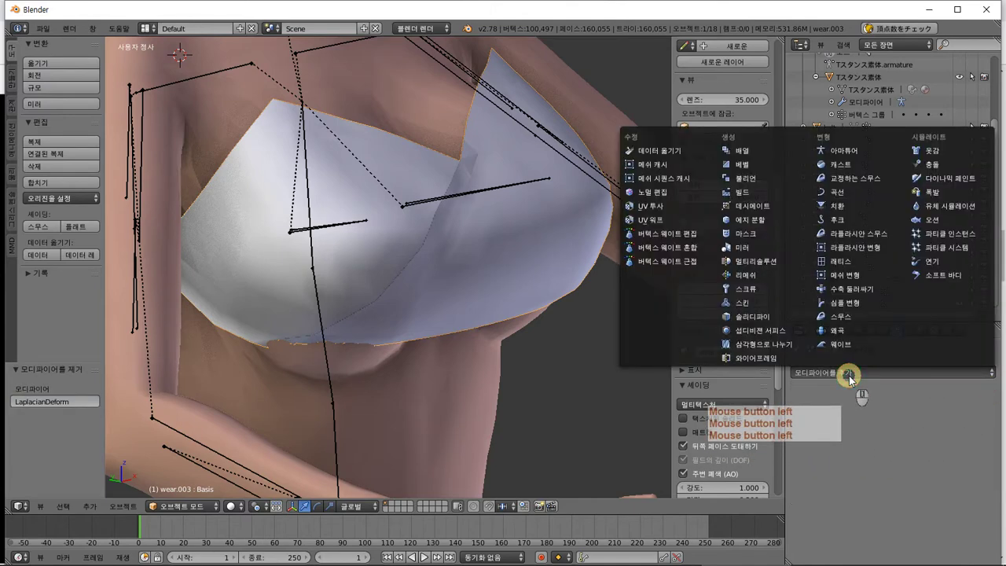
{"action": "left_click", "coordinate": [847, 289]}
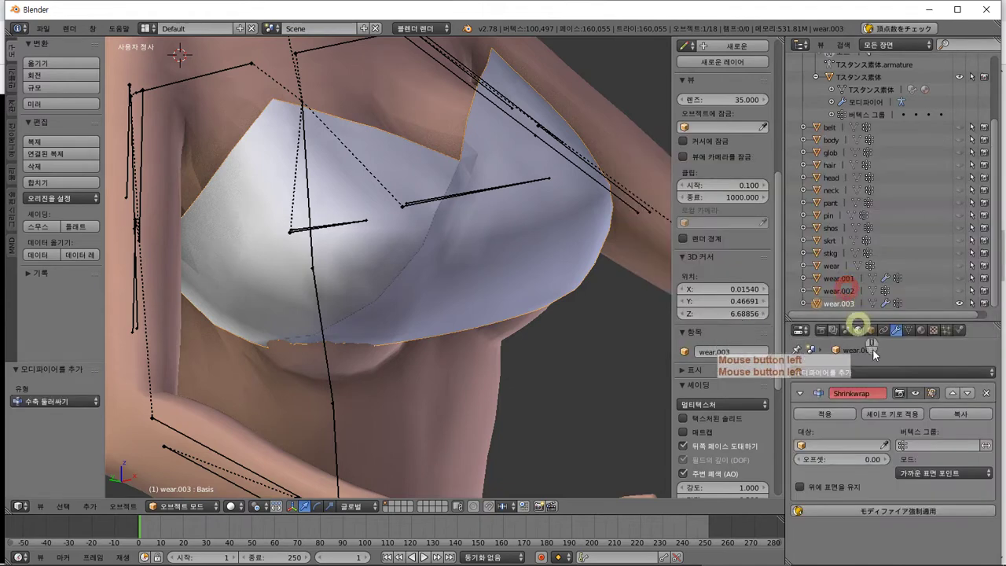
{"action": "left_click", "coordinate": [803, 444]}
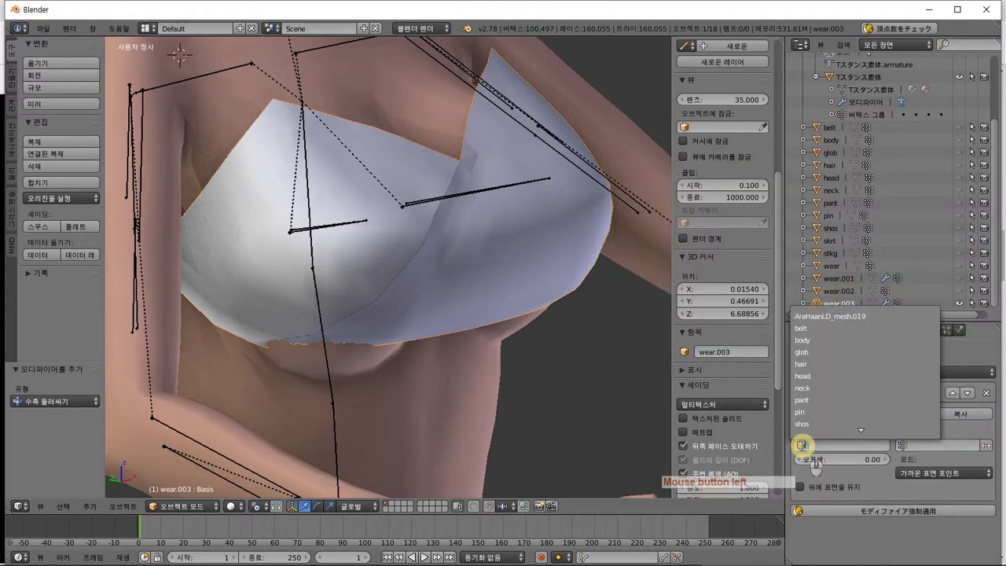
{"action": "left_click", "coordinate": [851, 412]}
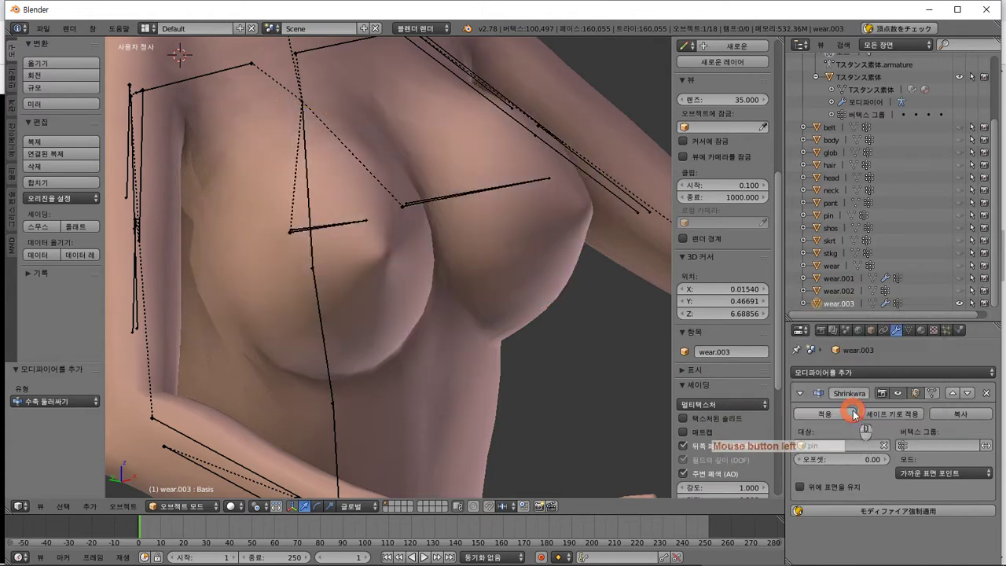
{"action": "scroll", "coordinate": [465, 354], "scroll_direction": "down", "scroll_amount": 5}
{"action": "middle_click_drag", "start_coordinate": [464, 354], "coordinate": [385, 286]}
{"action": "scroll", "coordinate": [408, 278], "scroll_direction": "up", "scroll_amount": 6}
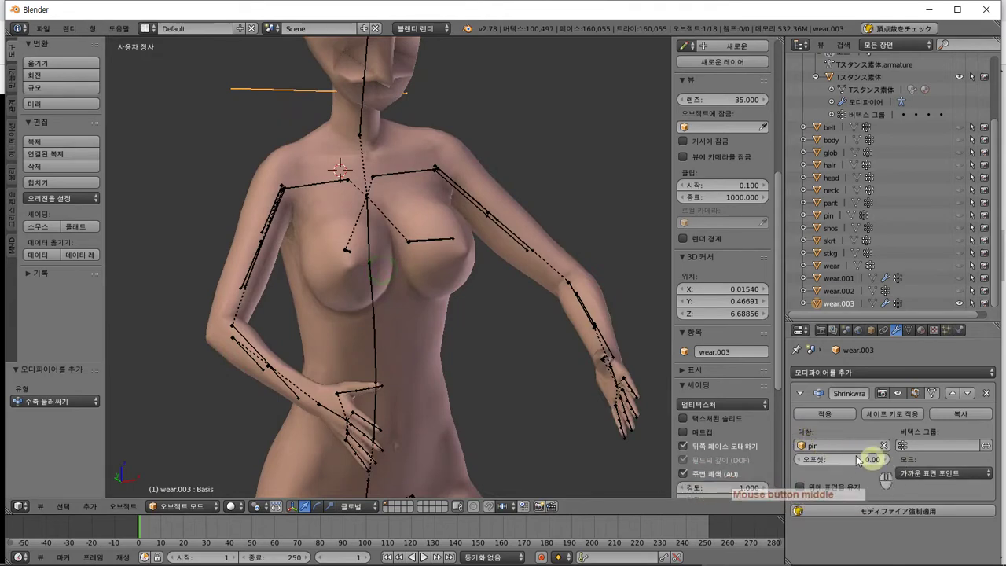
Clear the Shrinkwrap modifier's target, inspect the bust piece, and remove the modifier
{"action": "left_click", "coordinate": [884, 446]}
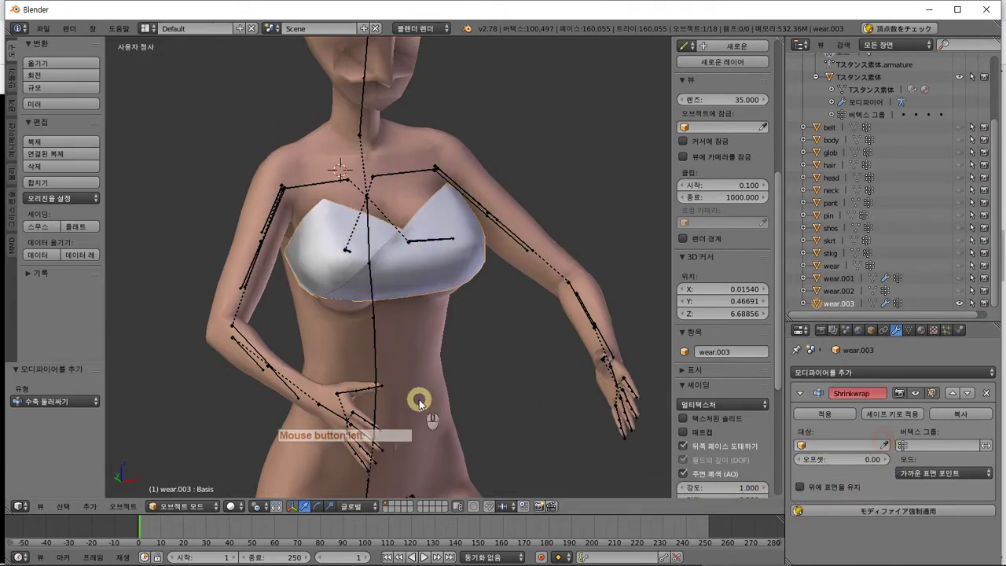
{"action": "middle_click_drag", "start_coordinate": [450, 399], "coordinate": [525, 395]}
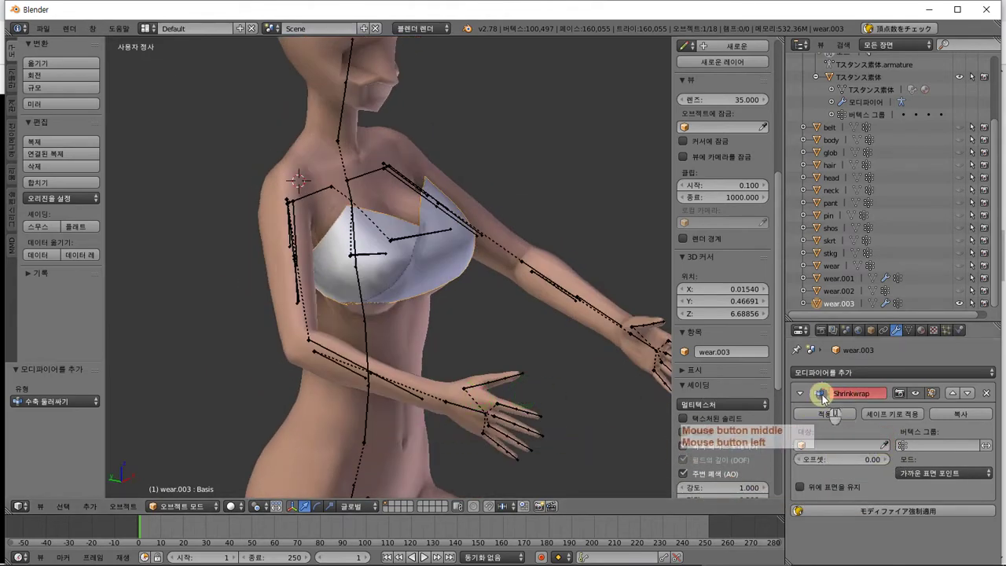
{"action": "left_click", "coordinate": [992, 392]}
Try a Simple Deform modifier on the bust piece wear.003, examine the twisted shape, and remove the modifier
{"action": "left_click", "coordinate": [978, 373]}
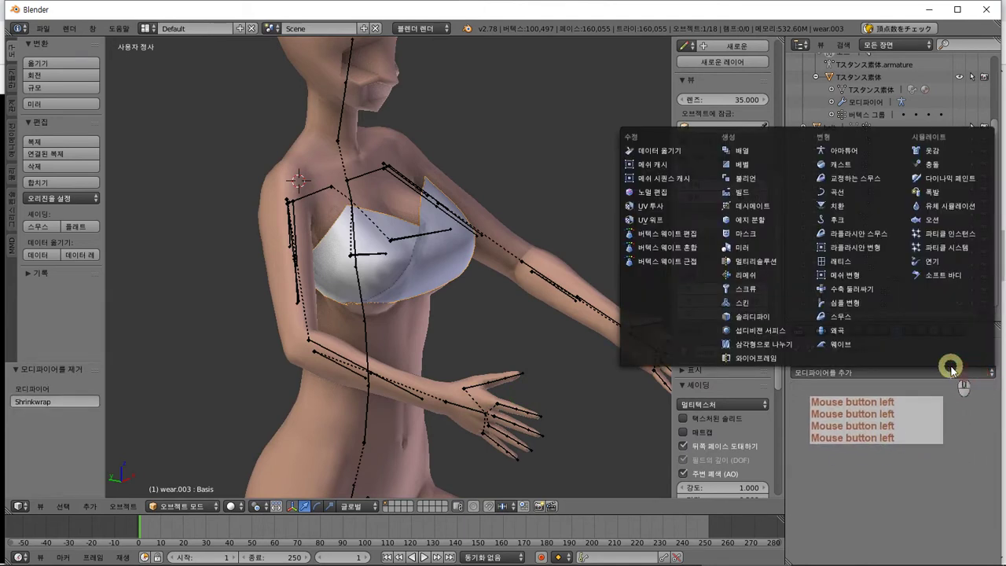
{"action": "left_click", "coordinate": [842, 303]}
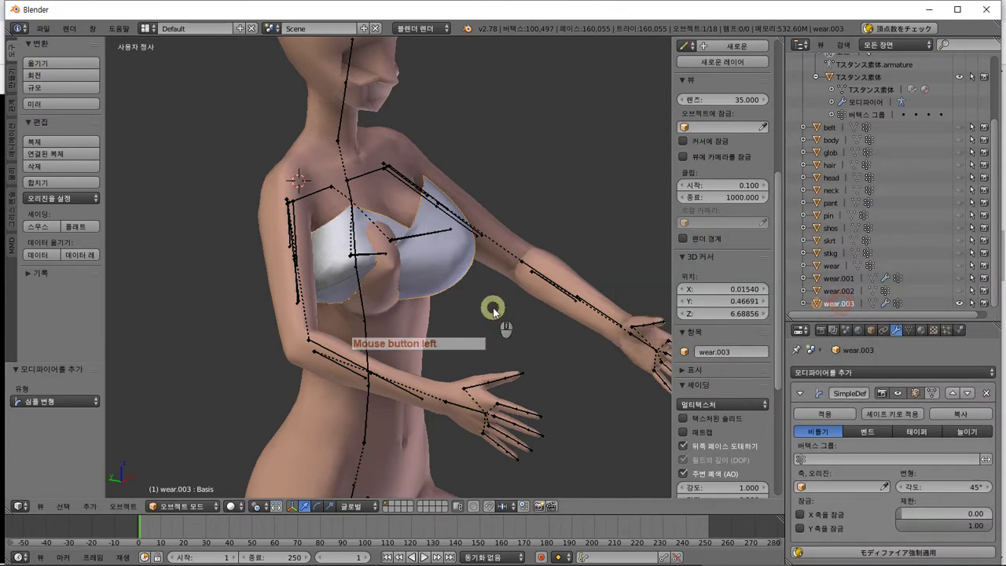
{"action": "middle_click_drag", "start_coordinate": [494, 314], "coordinate": [460, 318]}
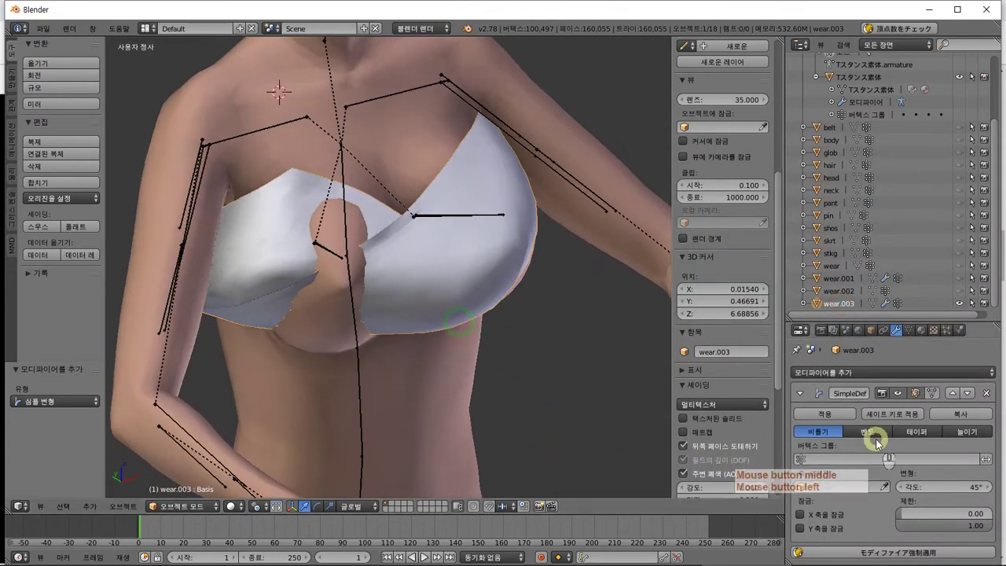
{"action": "middle_click", "coordinate": [916, 426]}
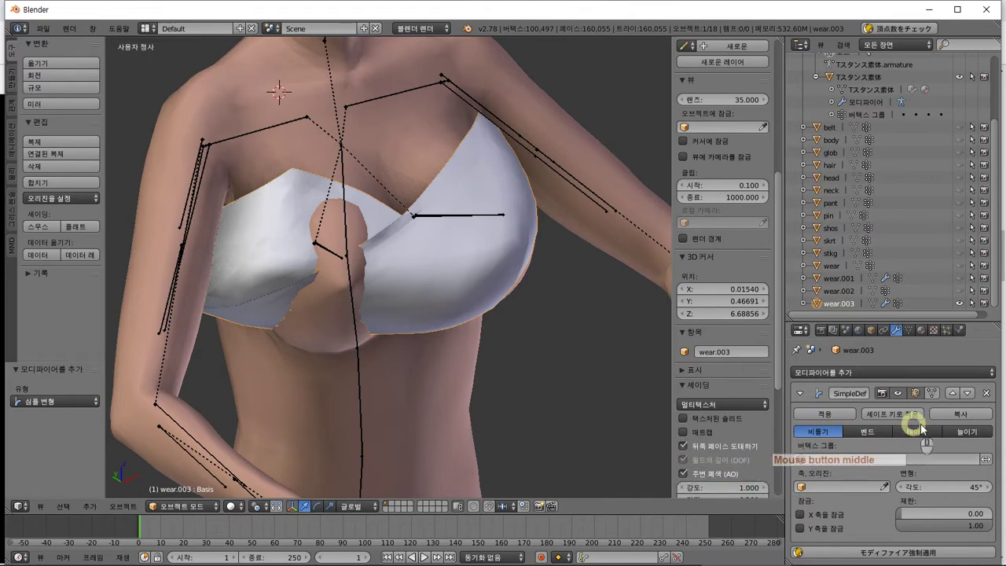
{"action": "left_click", "coordinate": [992, 392]}
Try a Warp modifier on the bust piece wear.003, warping from the hair object to the head object
{"action": "left_click", "coordinate": [943, 372]}
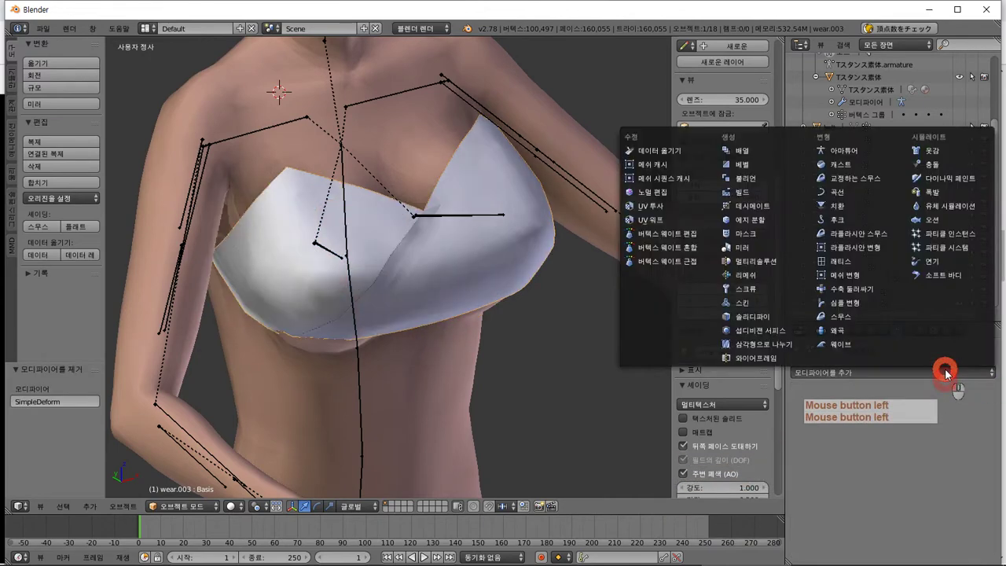
{"action": "left_click", "coordinate": [885, 331]}
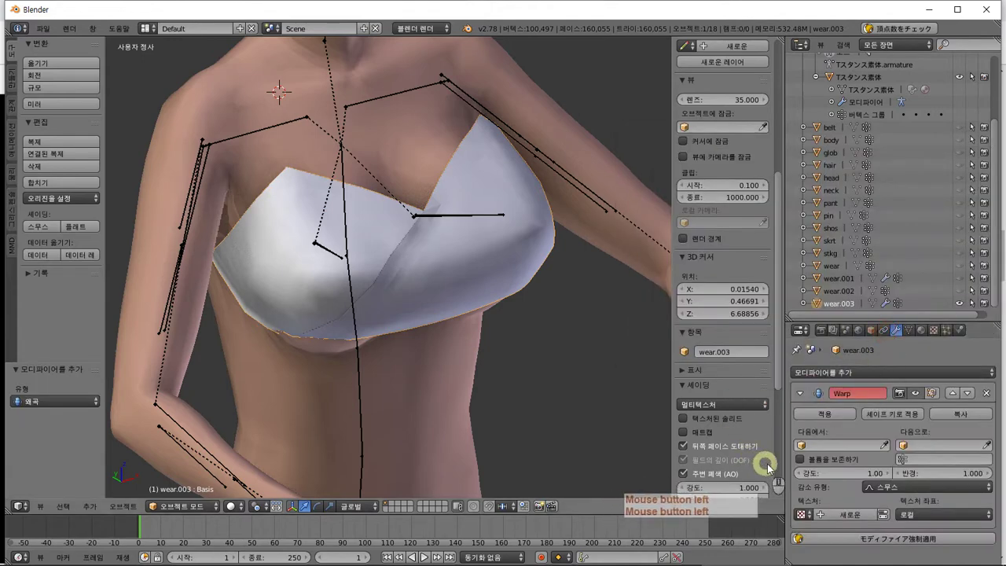
{"action": "left_click", "coordinate": [800, 445]}
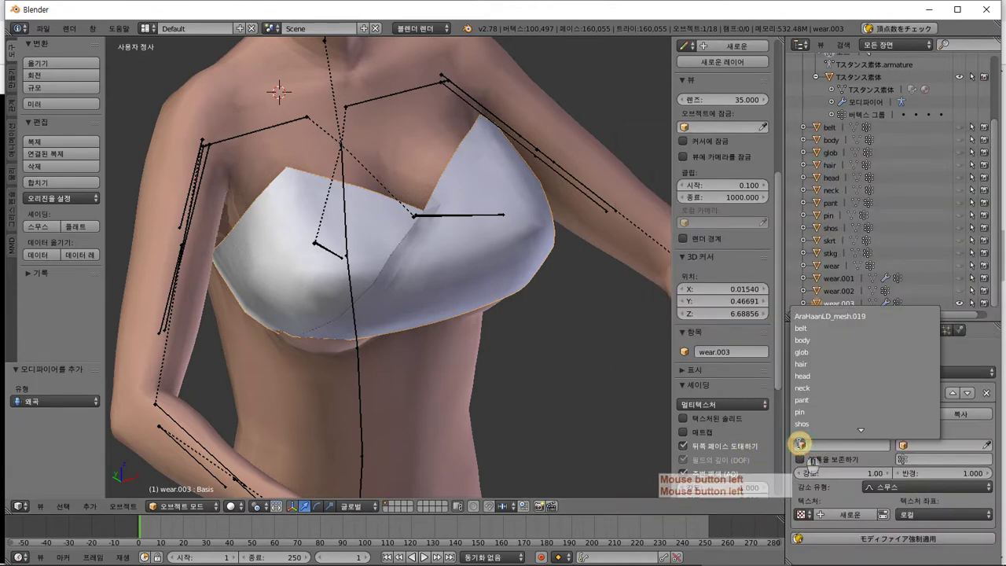
{"action": "left_click", "coordinate": [832, 364]}
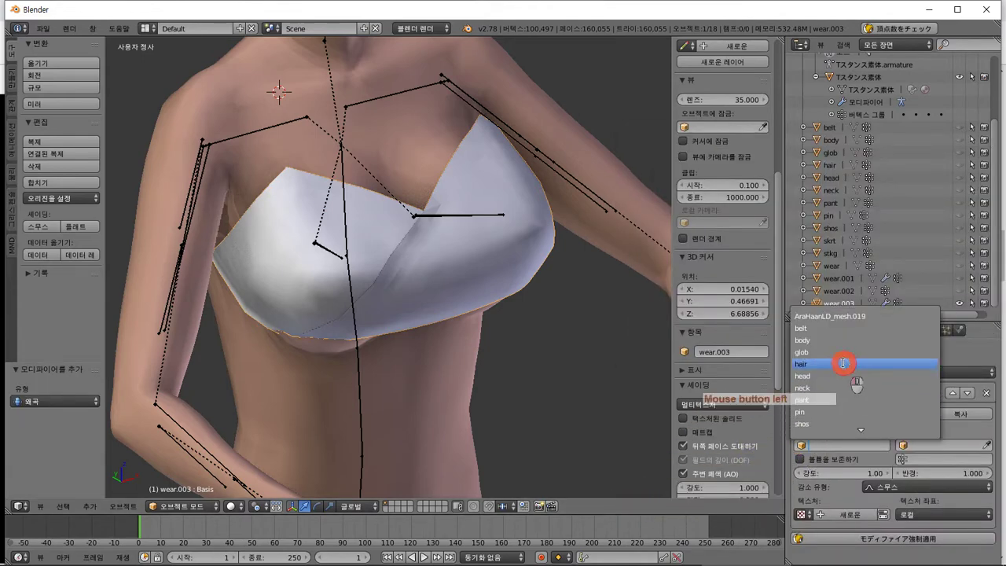
{"action": "left_click", "coordinate": [902, 446]}
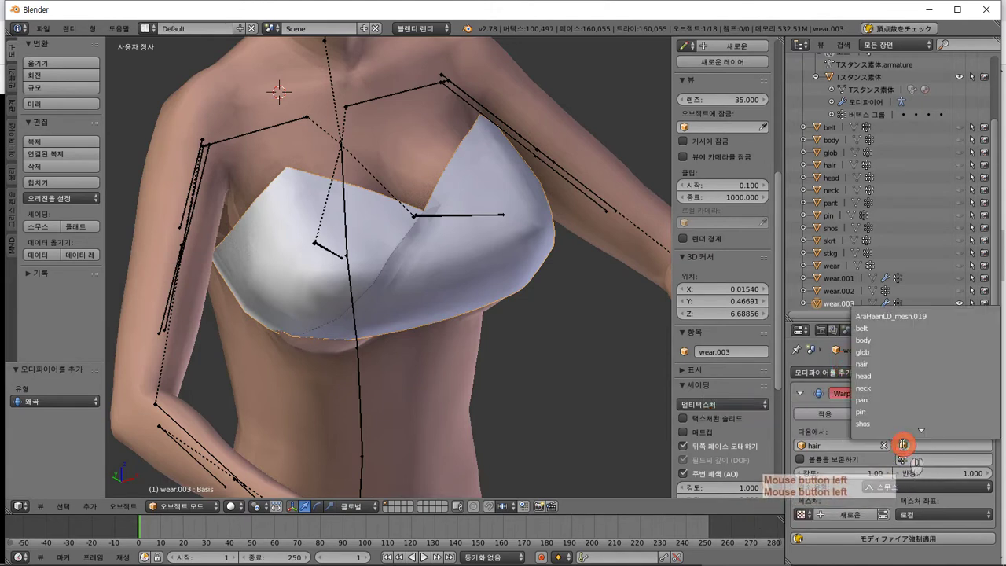
{"action": "left_click", "coordinate": [896, 379]}
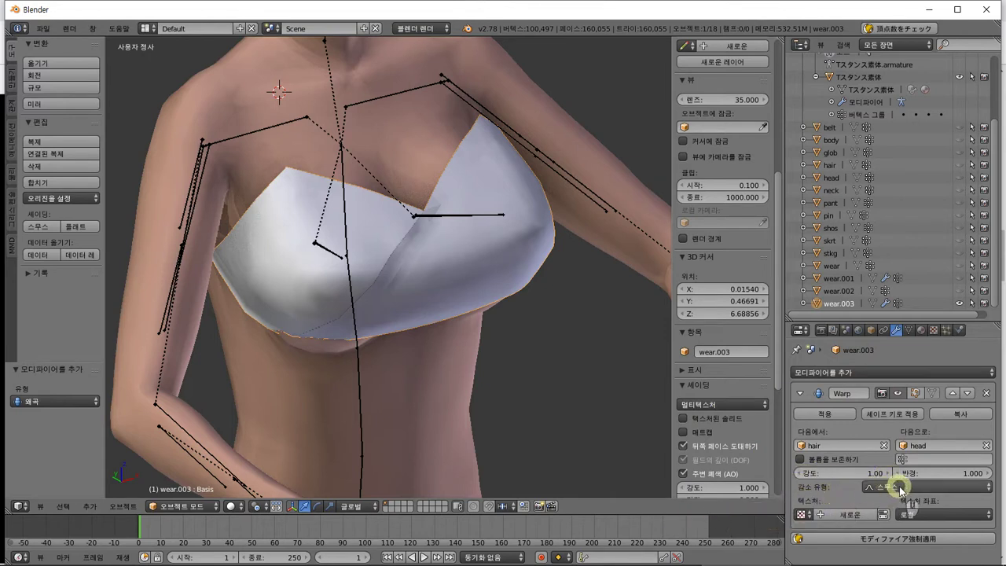
Set both the from and to objects of the Warp modifier to body, and remove the modifier
{"action": "left_click", "coordinate": [803, 446]}
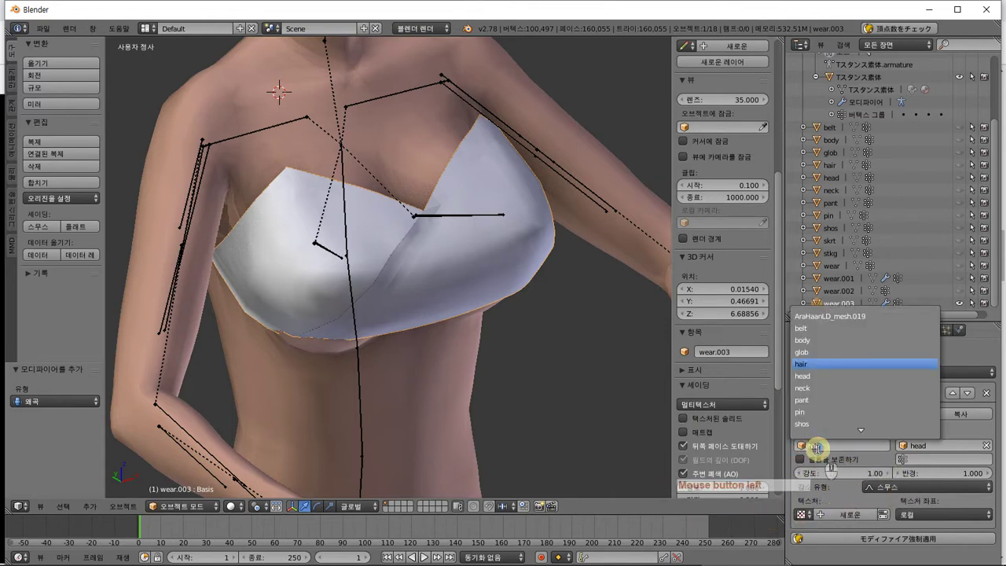
{"action": "left_click", "coordinate": [850, 342]}
{"action": "left_click", "coordinate": [905, 449]}
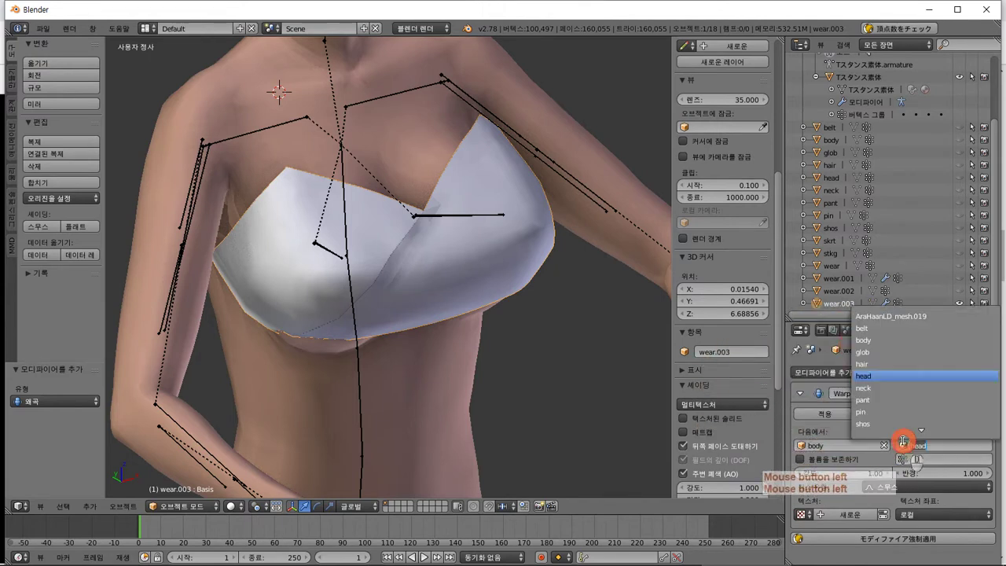
{"action": "left_click", "coordinate": [893, 341]}
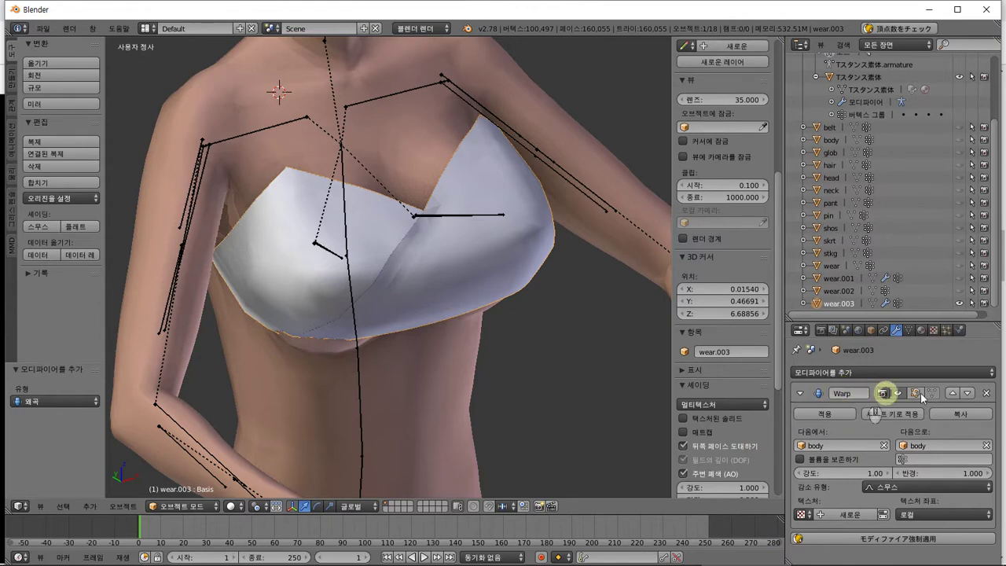
{"action": "left_click", "coordinate": [987, 393]}
Try a Wave modifier on the bust piece wear.003 with a time offset of -22.100, and remove it
{"action": "left_click", "coordinate": [905, 372]}
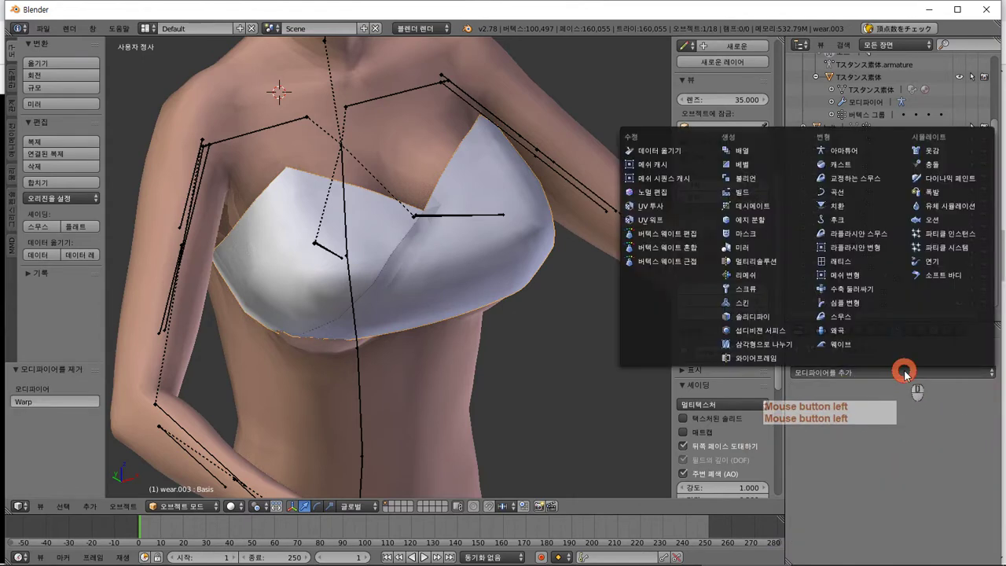
{"action": "left_click", "coordinate": [863, 344]}
{"action": "middle_click_drag", "start_coordinate": [336, 332], "coordinate": [385, 336]}
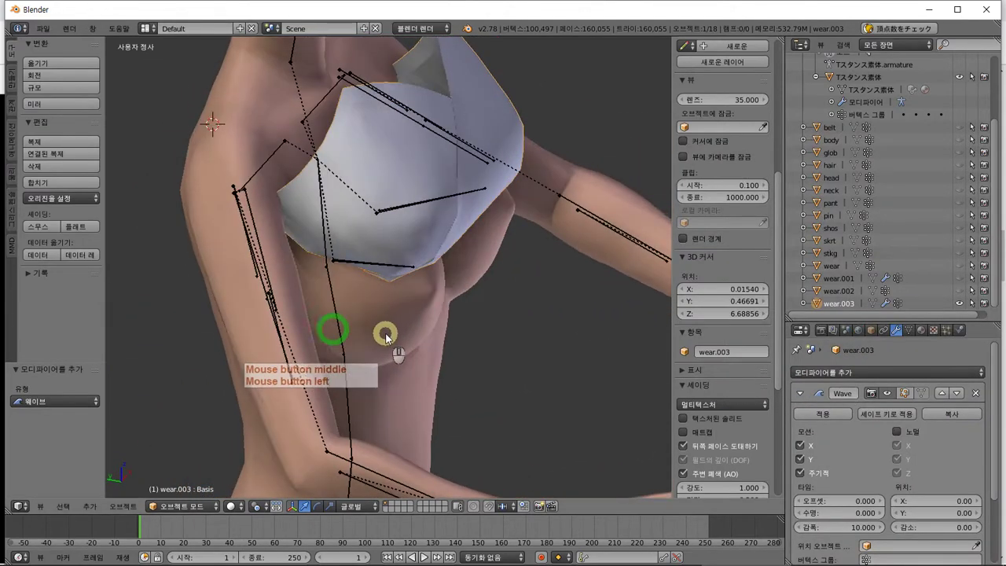
{"action": "left_click_drag", "start_coordinate": [829, 501], "coordinate": [695, 464]}
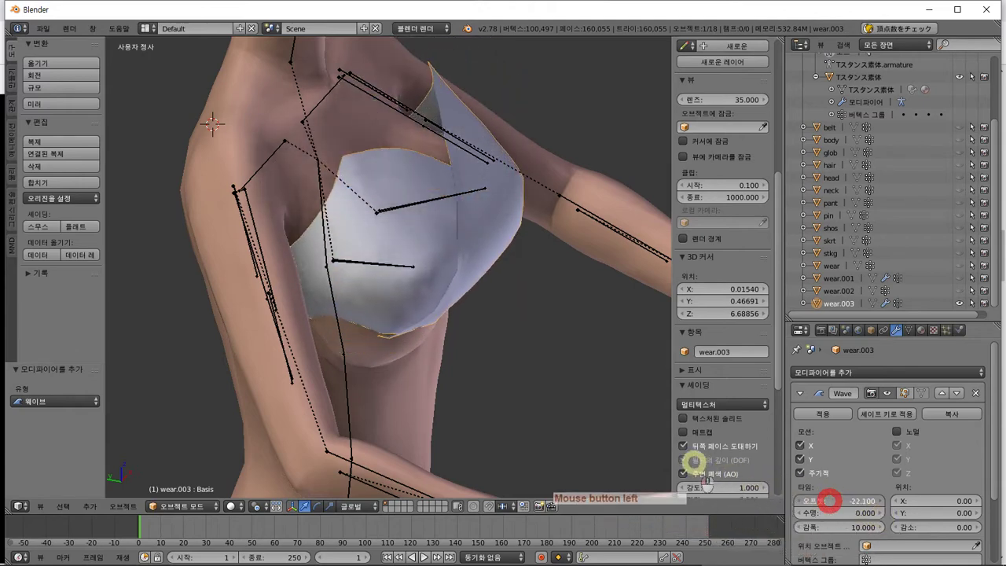
{"action": "left_click", "coordinate": [976, 392]}
Try a Lattice modifier on the bust piece wear.003, check its object setting, and remove the modifier
{"action": "left_click", "coordinate": [934, 371]}
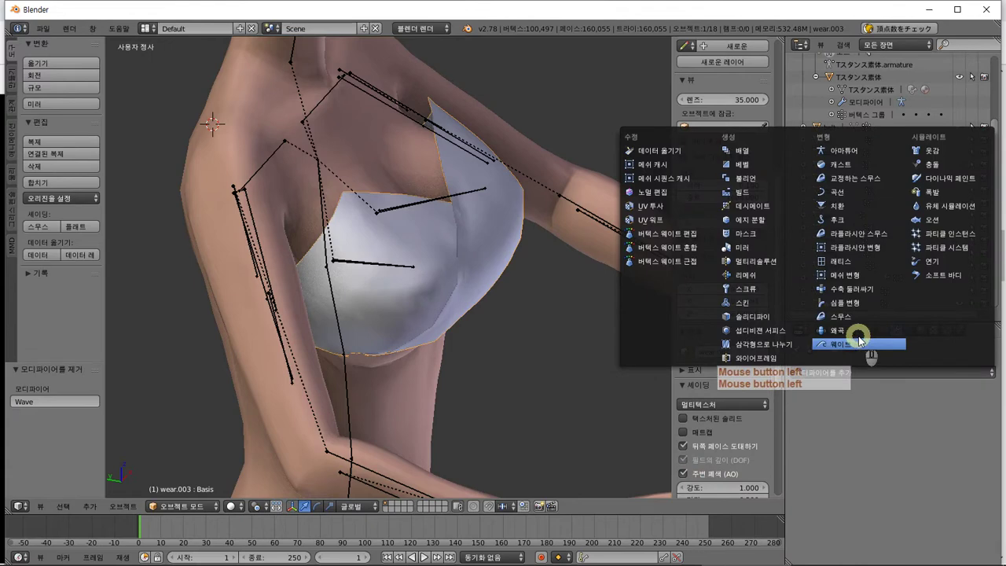
{"action": "left_click", "coordinate": [840, 261]}
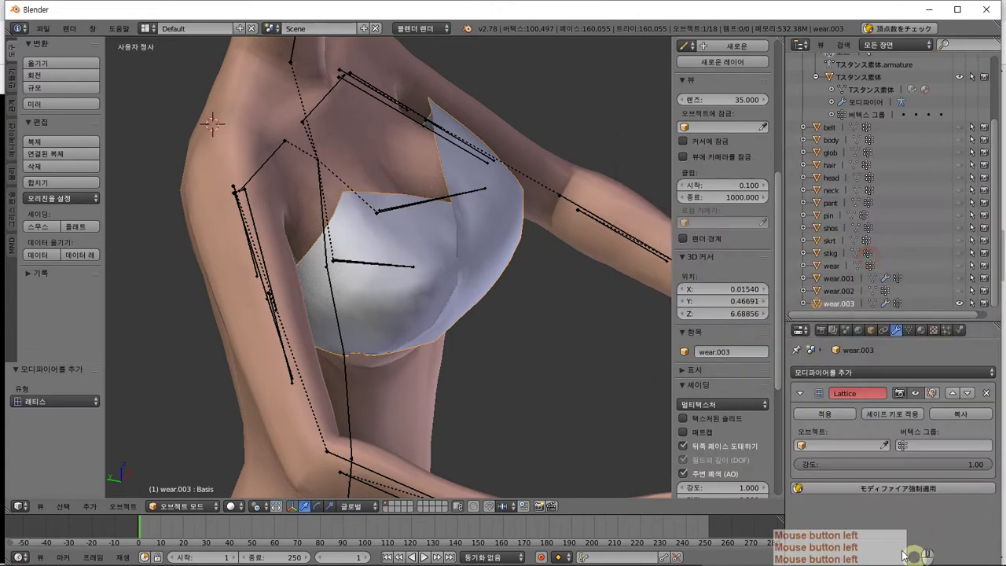
{"action": "left_click", "coordinate": [812, 445]}
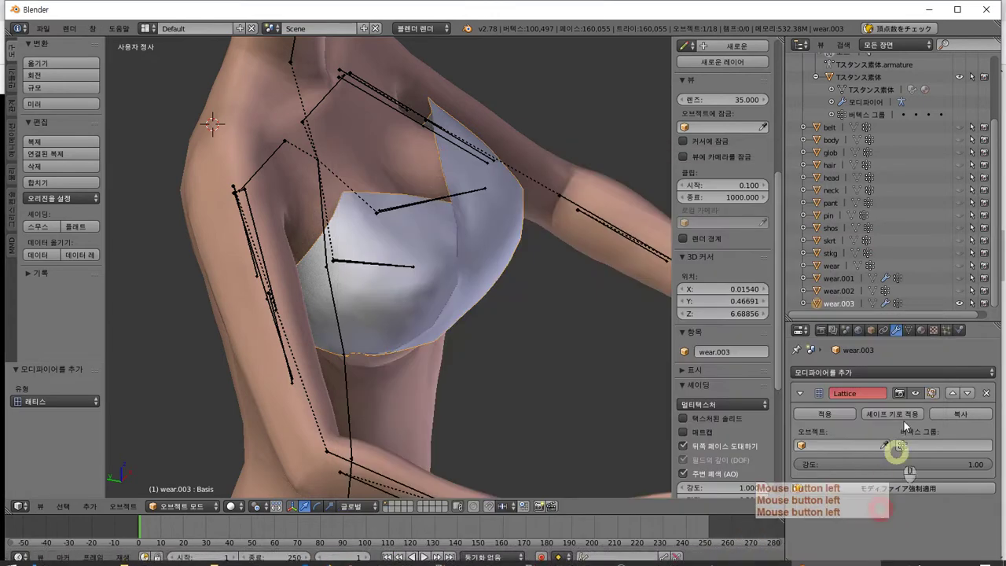
{"action": "left_click", "coordinate": [872, 397]}
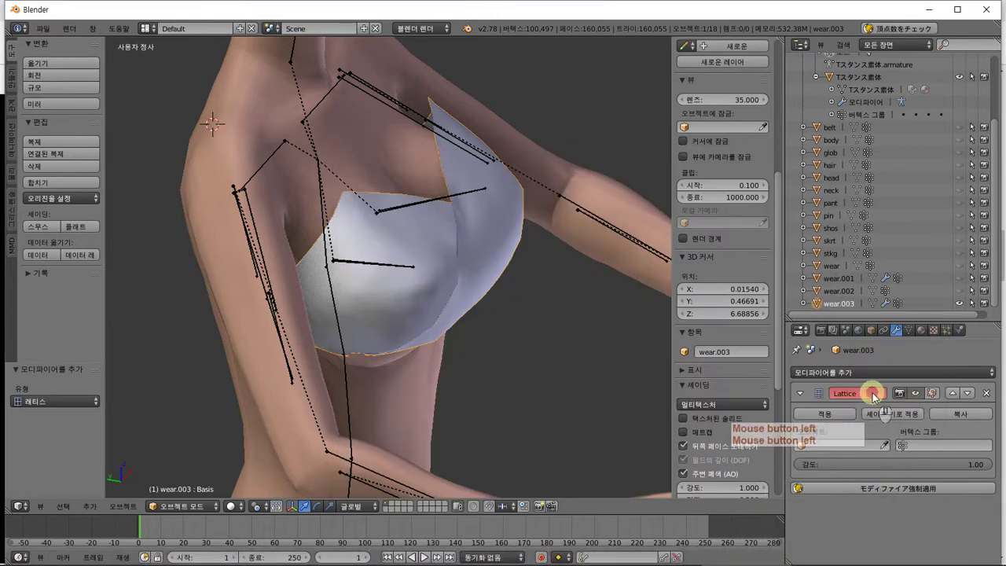
{"action": "left_click", "coordinate": [985, 393]}
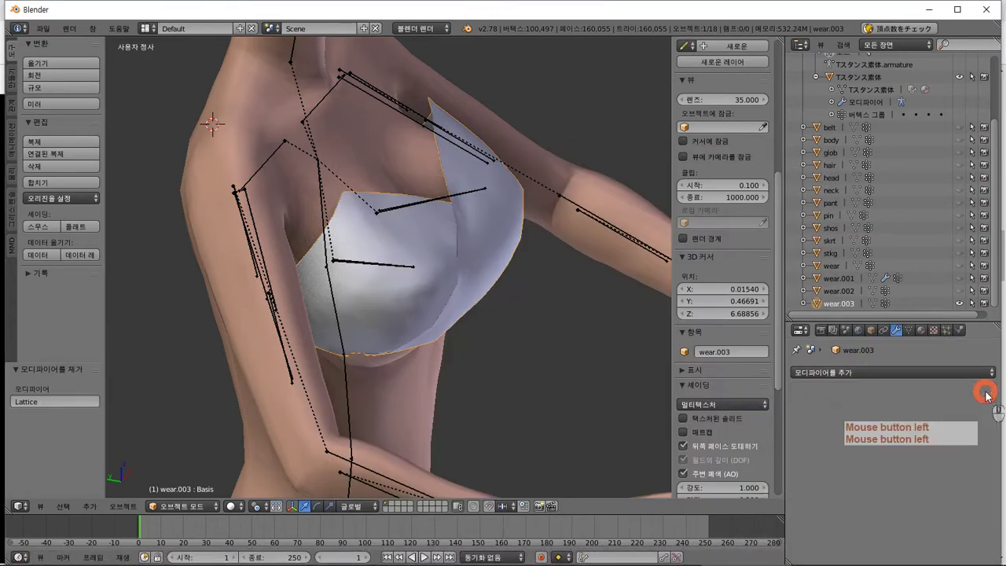
{"action": "left_click", "coordinate": [975, 372]}
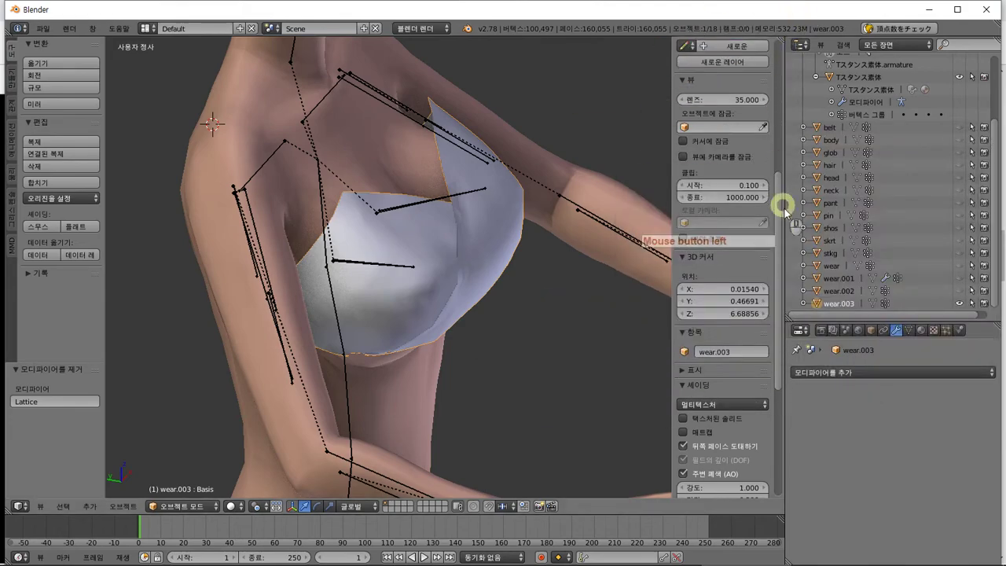
Unhide the dress parts wear.001 and wear.002, and open the bust piece wear.003 in Edit Mode to inspect its mesh against them
{"action": "middle_click_drag", "start_coordinate": [369, 331], "coordinate": [351, 304]}
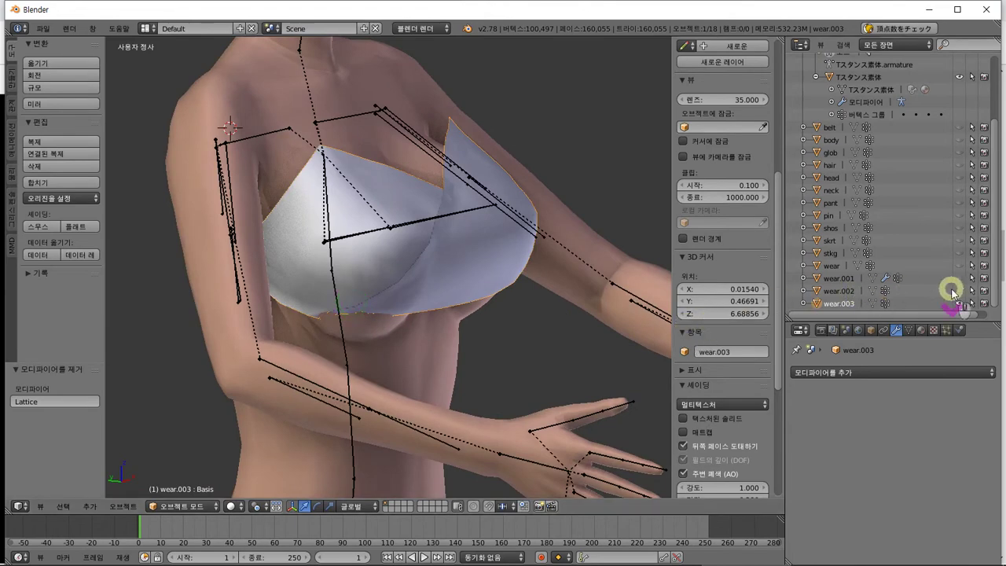
{"action": "left_click", "coordinate": [961, 278]}
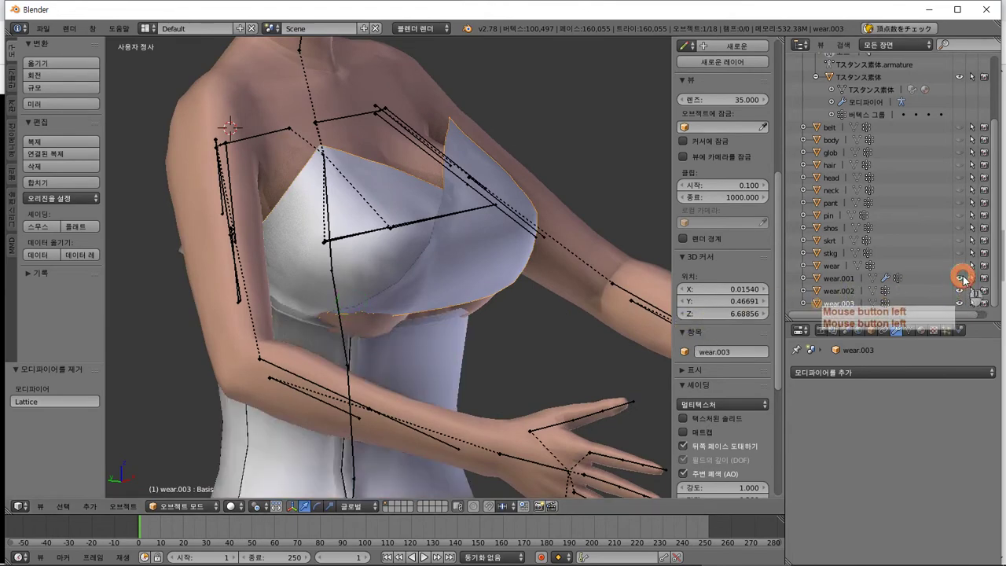
{"action": "middle_click_drag", "start_coordinate": [573, 272], "coordinate": [390, 283]}
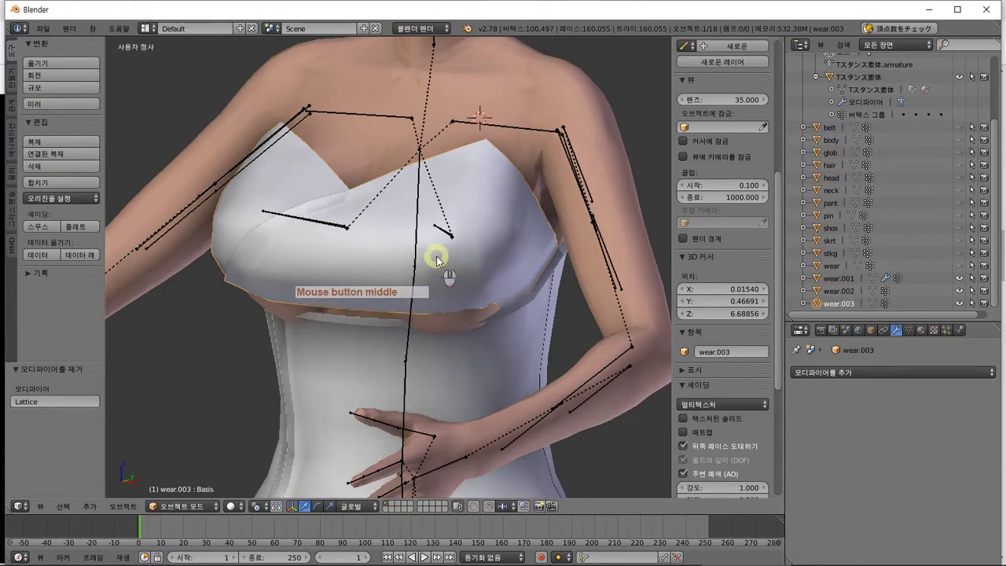
{"action": "right_click", "coordinate": [438, 260]}
{"action": "middle_click_drag", "start_coordinate": [442, 258], "coordinate": [595, 247]}
{"action": "right_click", "coordinate": [442, 247]}
{"action": "middle_click_drag", "start_coordinate": [453, 262], "coordinate": [481, 275]}
{"action": "key", "text": "Tab"}
Switch to the unsaved note "new 1" in Notepad++, add a remark beginning "방법을 모르겠" on line 11, and return to Blender
{"action": "key", "text": "alt+Tab"}
{"action": "left_click", "coordinate": [808, 233], "text": "alt"}
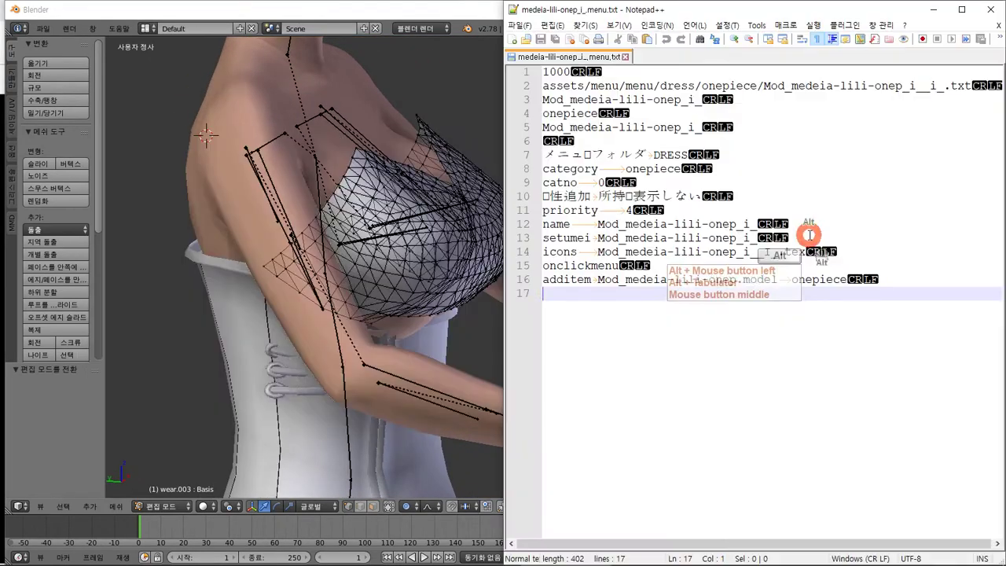
{"action": "left_click", "coordinate": [884, 393]}
{"action": "key", "text": "alt+Tab"}
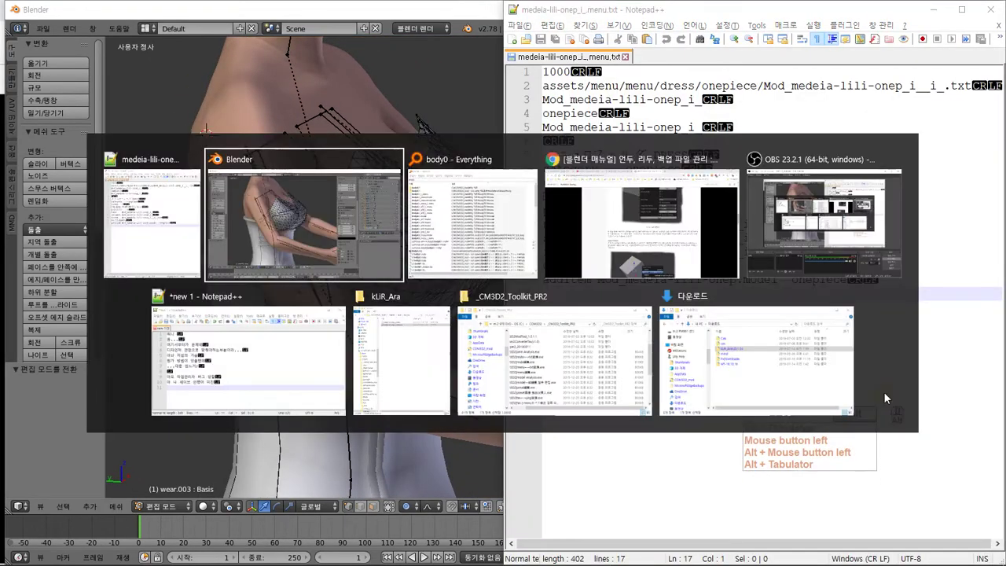
{"action": "left_click", "coordinate": [271, 369], "text": "alt"}
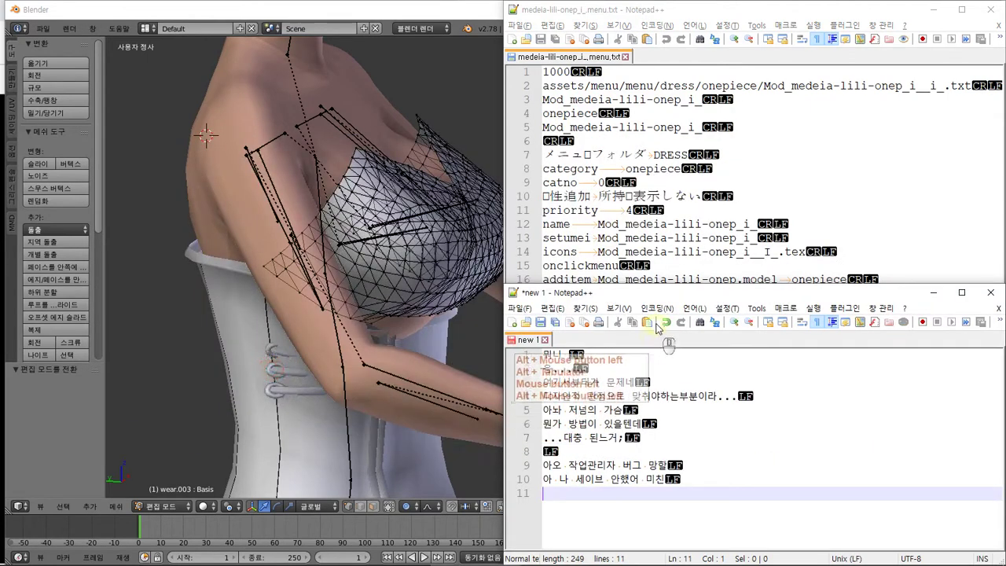
{"action": "left_click_drag", "start_coordinate": [520, 339], "coordinate": [689, 144]}
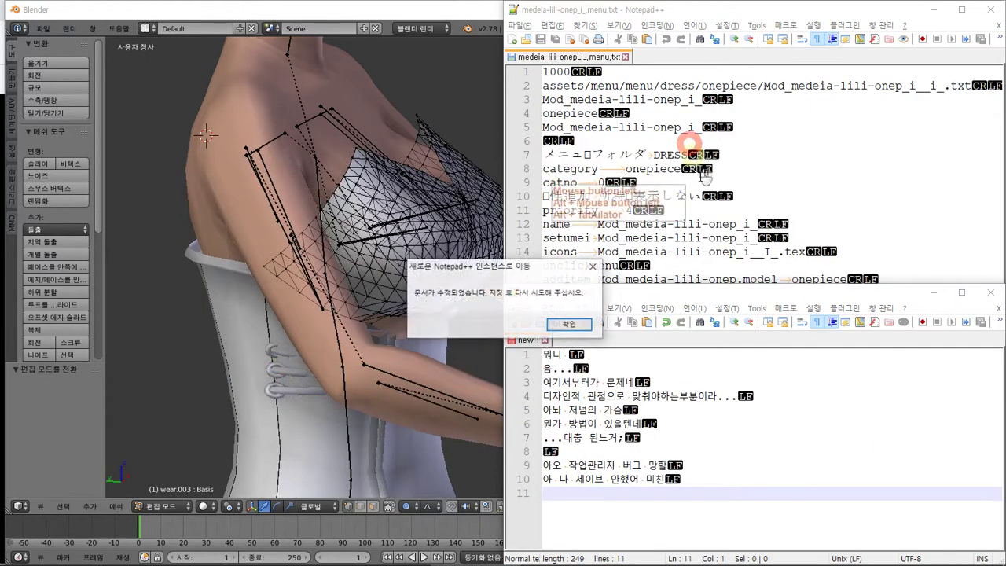
{"action": "left_click", "coordinate": [568, 323]}
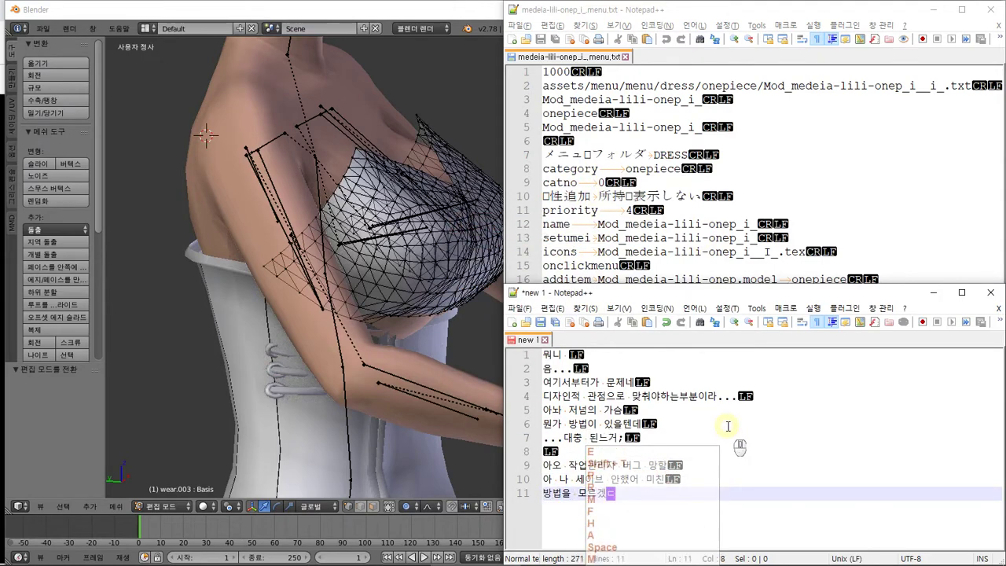
{"action": "double_click", "coordinate": [377, 8]}
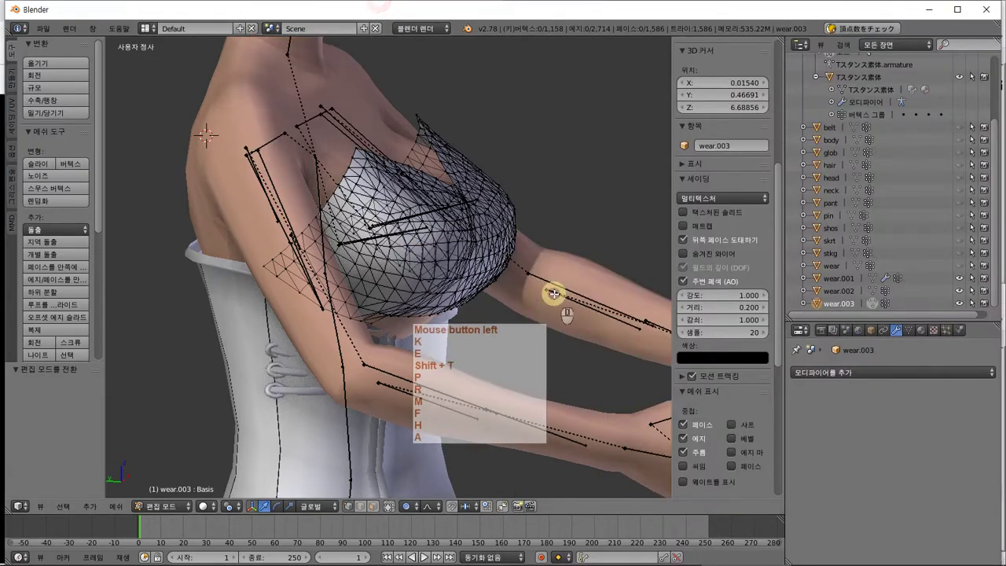
Leave Edit Mode on the bust piece, unhide the skirt skrt, and examine the assembled dress from the front
{"action": "middle_click_drag", "start_coordinate": [560, 292], "coordinate": [451, 246]}
{"action": "key", "text": "Tab"}
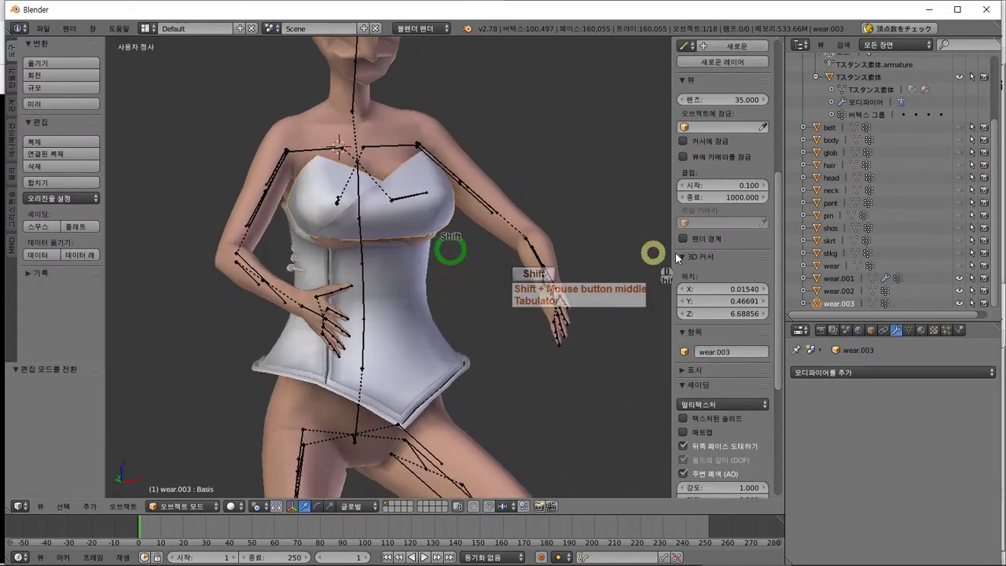
{"action": "left_click", "coordinate": [957, 240]}
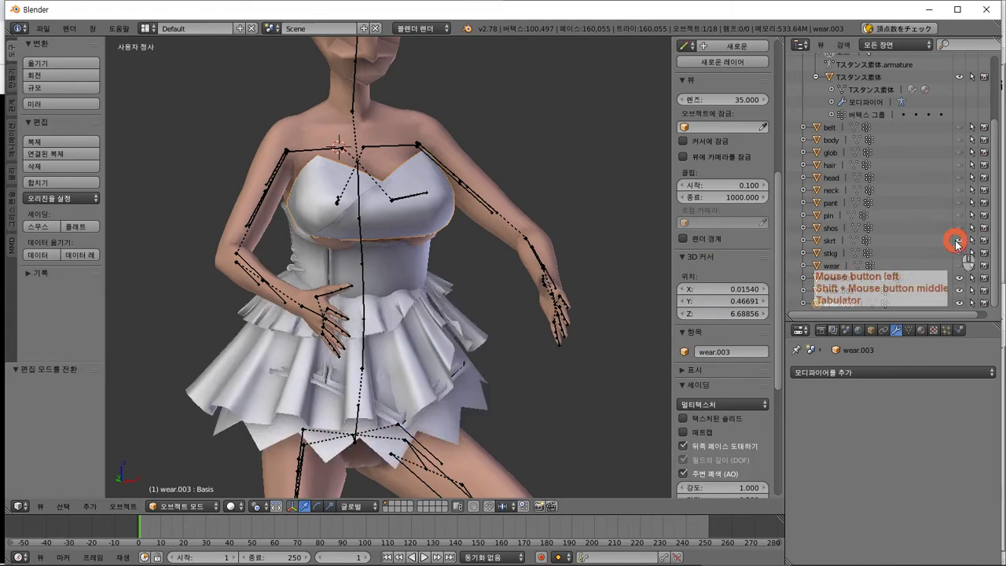
{"action": "middle_click_drag", "start_coordinate": [520, 391], "coordinate": [461, 390]}
{"action": "key", "text": "Tab"}
{"action": "key", "text": "Tab"}
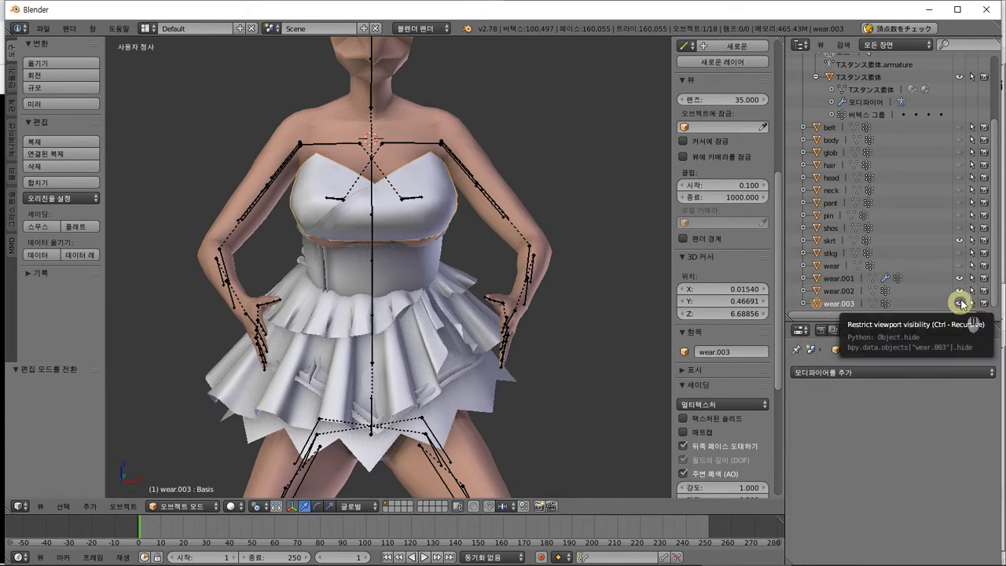
Select the side lacing piece wear.002 among the dress parts and open its mesh in Edit Mode
{"action": "left_click", "coordinate": [839, 279]}
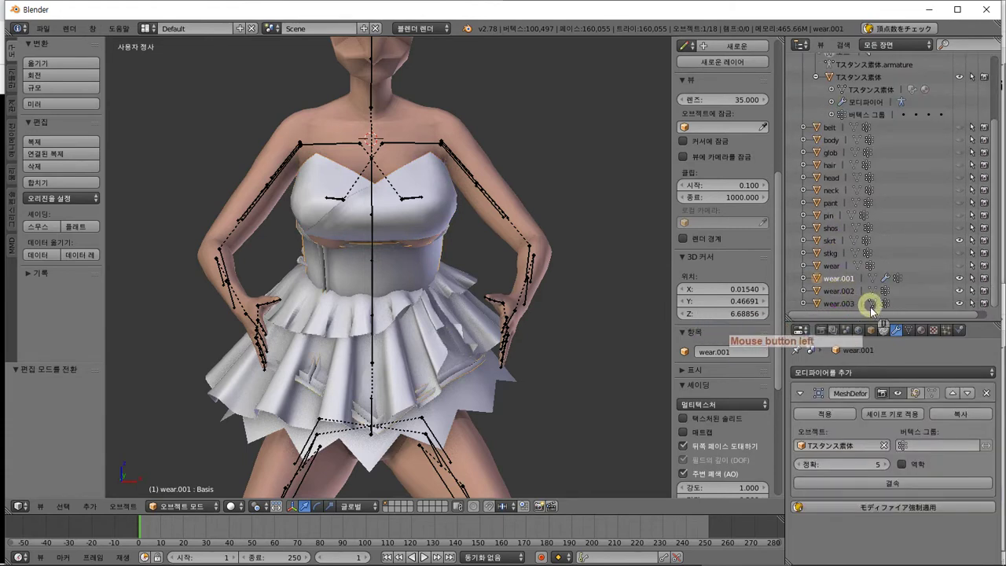
{"action": "left_click", "coordinate": [844, 291]}
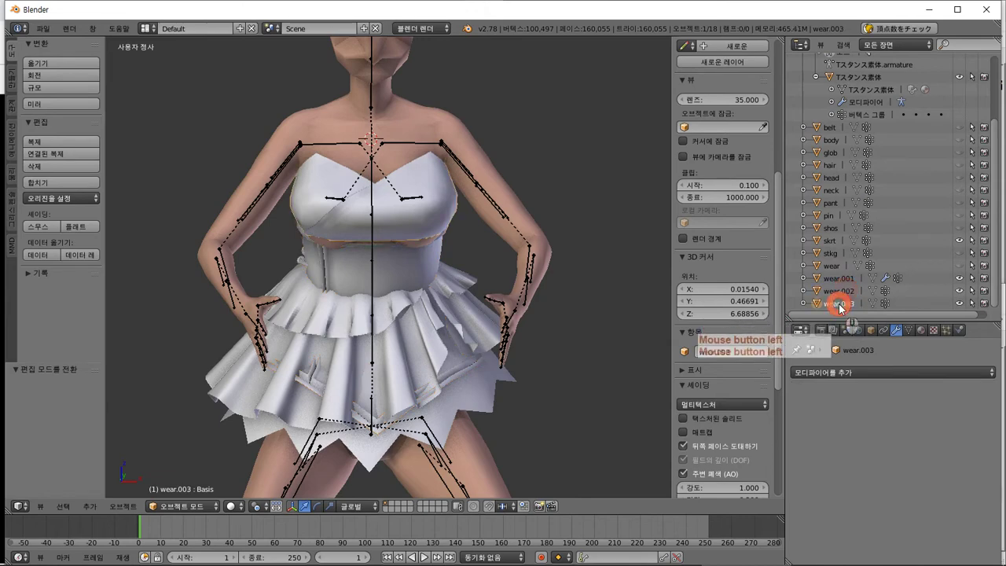
{"action": "scroll", "coordinate": [333, 291], "scroll_direction": "up", "scroll_amount": 5}
{"action": "middle_click_drag", "start_coordinate": [333, 291], "coordinate": [396, 295]}
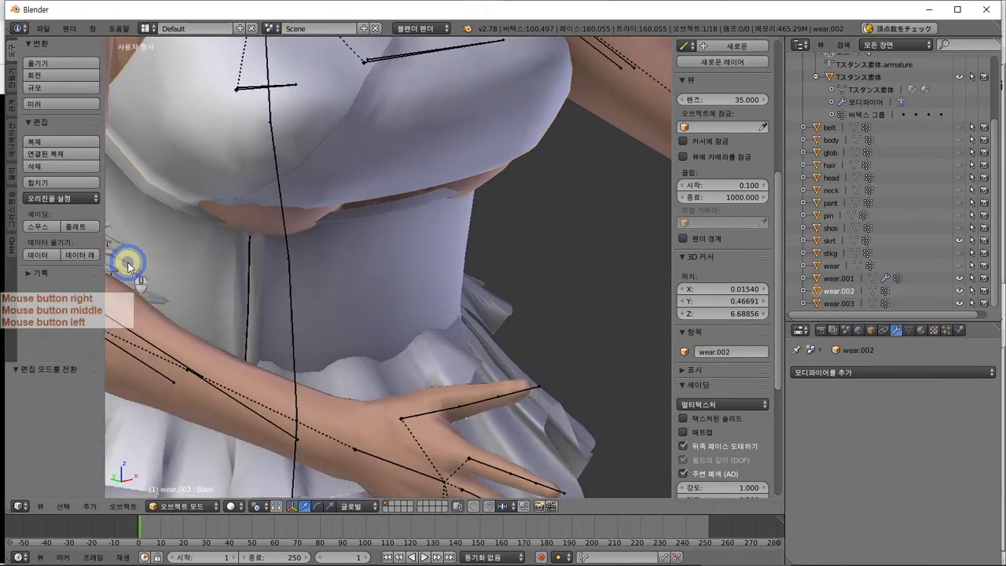
{"action": "scroll", "coordinate": [128, 267], "scroll_direction": "down", "scroll_amount": 5}
{"action": "middle_click_drag", "start_coordinate": [146, 269], "coordinate": [130, 281]}
{"action": "key", "text": "Tab"}
{"action": "middle_click_drag", "start_coordinate": [274, 274], "coordinate": [605, 305]}
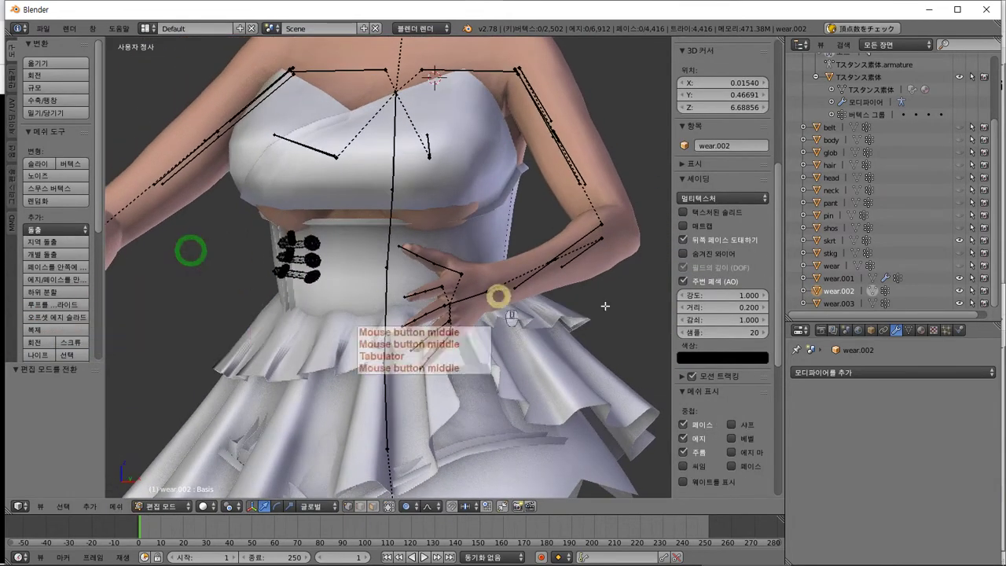
Hide the skirt skrt, select the whole lacing mesh of wear.002, and move it down along the corset's side
{"action": "left_click", "coordinate": [959, 240]}
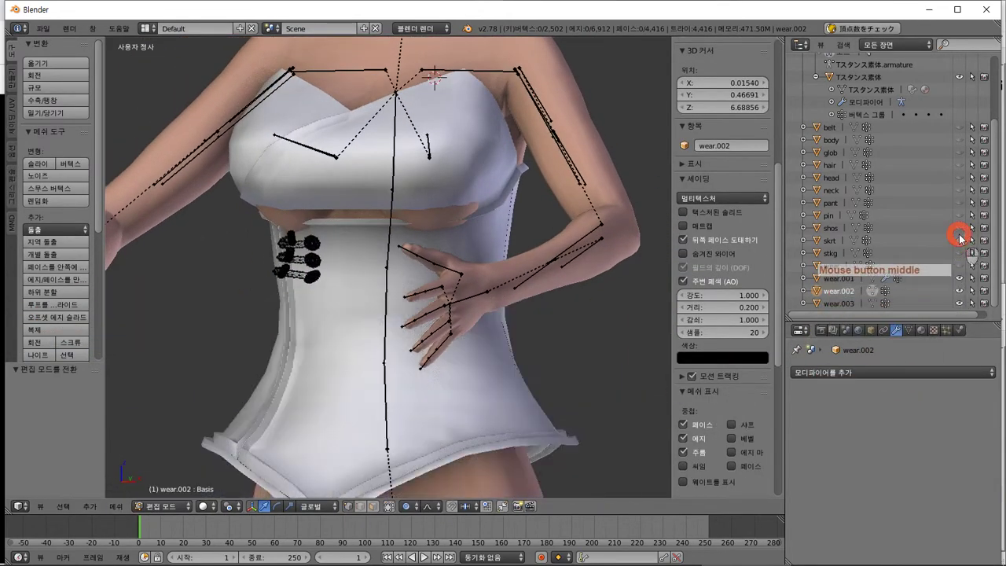
{"action": "key", "text": "a"}
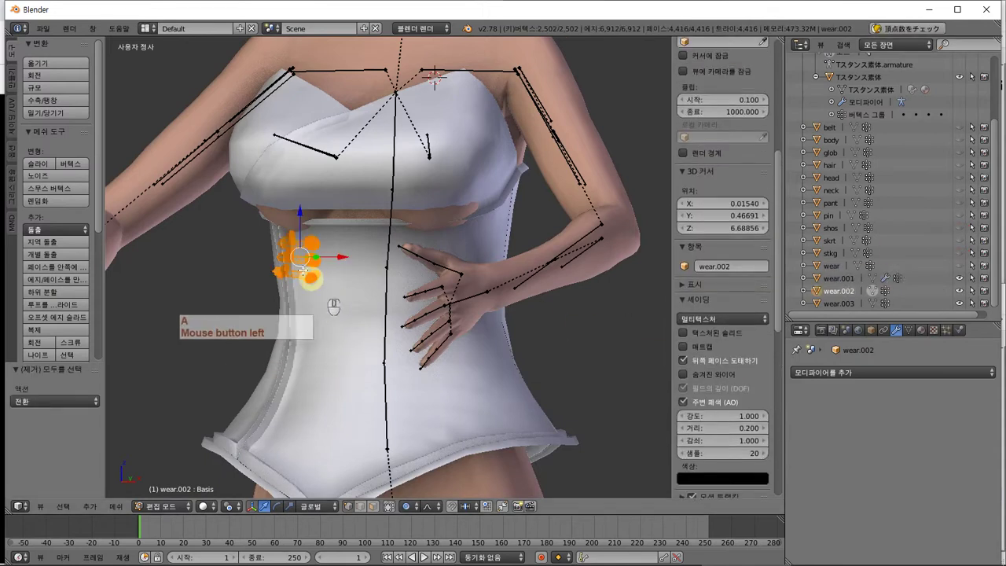
{"action": "left_click_drag", "start_coordinate": [299, 210], "coordinate": [359, 287]}
{"action": "middle_click_drag", "start_coordinate": [359, 301], "coordinate": [414, 354]}
{"action": "key", "text": "Tab"}
{"action": "key", "text": "Tab"}
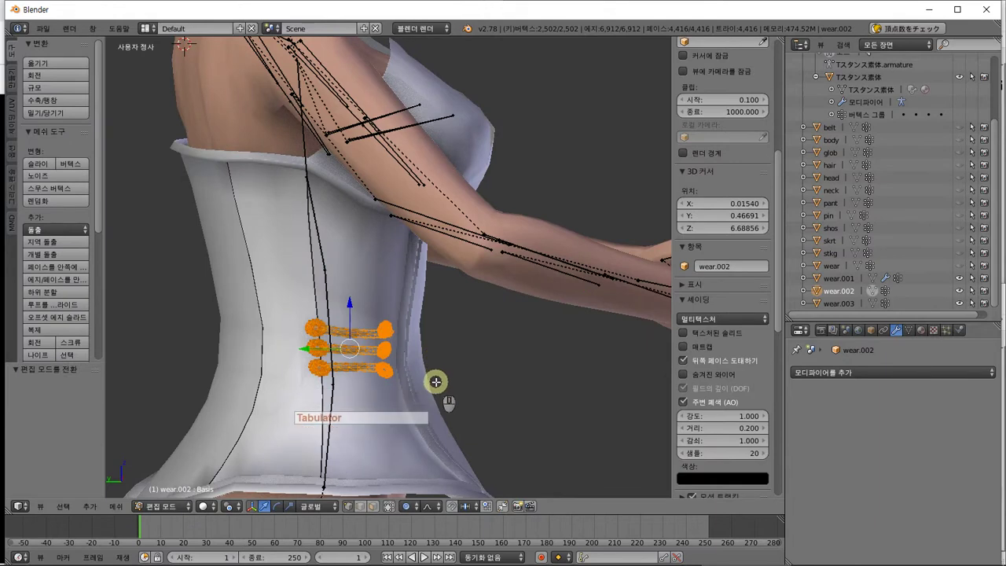
Stretch the selected lacing mesh along the global Y axis and check its fit around the corset
{"action": "key", "text": "s"}
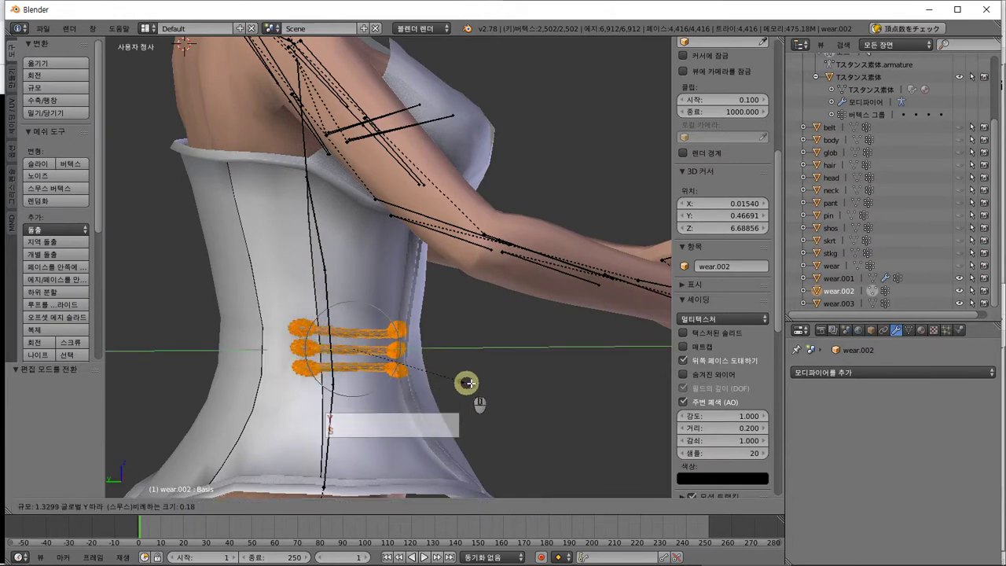
{"action": "left_click", "coordinate": [480, 383]}
{"action": "middle_click_drag", "start_coordinate": [479, 382], "coordinate": [438, 407]}
{"action": "key", "text": "Tab"}
{"action": "key", "text": "Tab"}
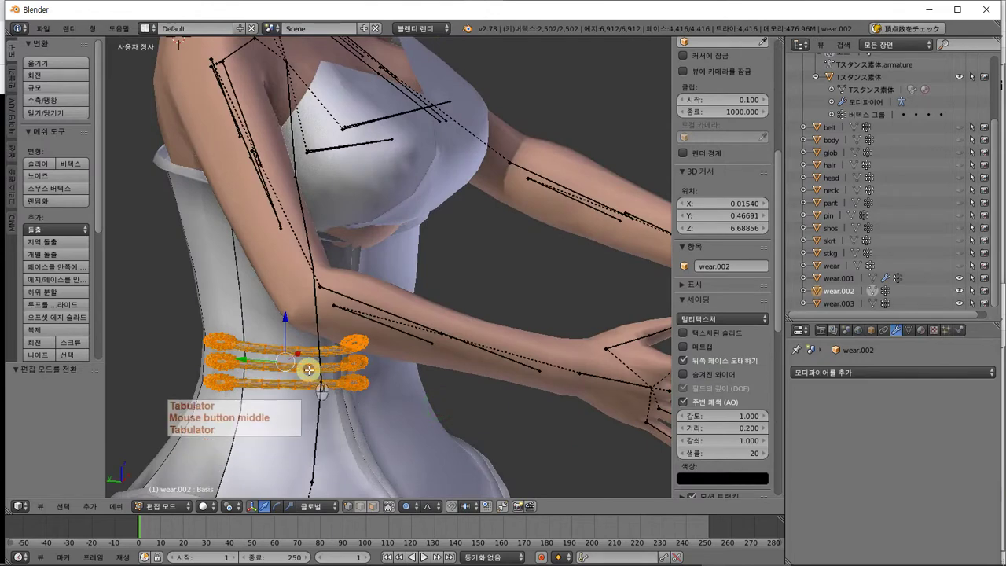
Shift the stretched lacing slightly forward along the Y axis and leave Edit Mode
{"action": "mouse_move", "coordinate": [308, 369]}
{"action": "middle_mouse_down"}
{"action": "mouse_move", "coordinate": [329, 363]}
{"action": "mouse_move", "coordinate": [319, 364]}
{"action": "middle_mouse_up"}
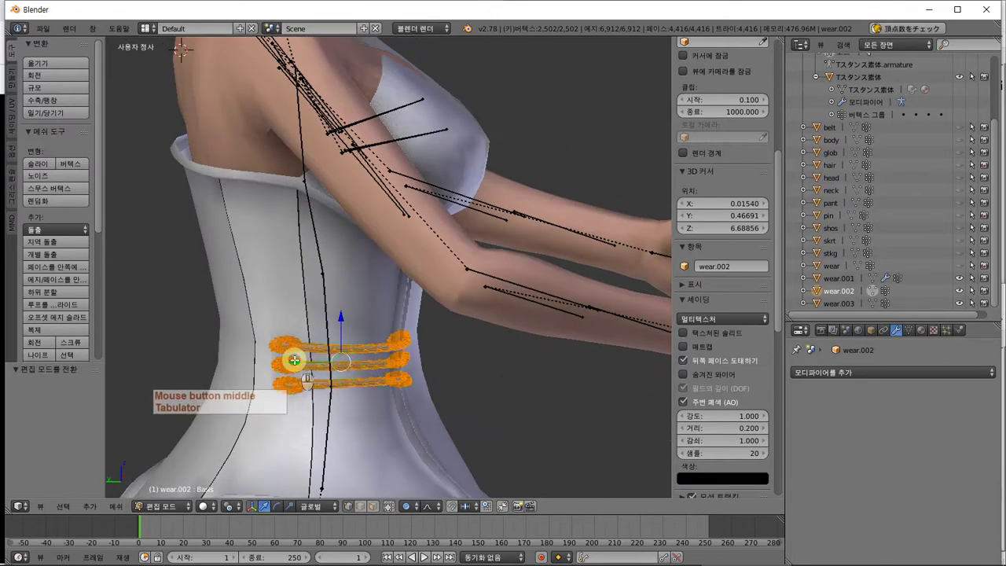
{"action": "left_click_drag", "start_coordinate": [294, 360], "coordinate": [310, 358]}
{"action": "mouse_move", "coordinate": [310, 359]}
{"action": "middle_mouse_down"}
{"action": "mouse_move", "coordinate": [386, 385]}
{"action": "mouse_move", "coordinate": [398, 420]}
{"action": "mouse_move", "coordinate": [498, 399]}
{"action": "mouse_move", "coordinate": [317, 402]}
{"action": "mouse_move", "coordinate": [263, 417]}
{"action": "mouse_move", "coordinate": [198, 403]}
{"action": "mouse_move", "coordinate": [264, 359]}
{"action": "mouse_move", "coordinate": [301, 349]}
{"action": "middle_mouse_up"}
{"action": "key", "text": "Tab"}
Undo the lacing edits to compare with the original placement on the corset, and redo them
{"action": "key", "text": "ctrl+z"}
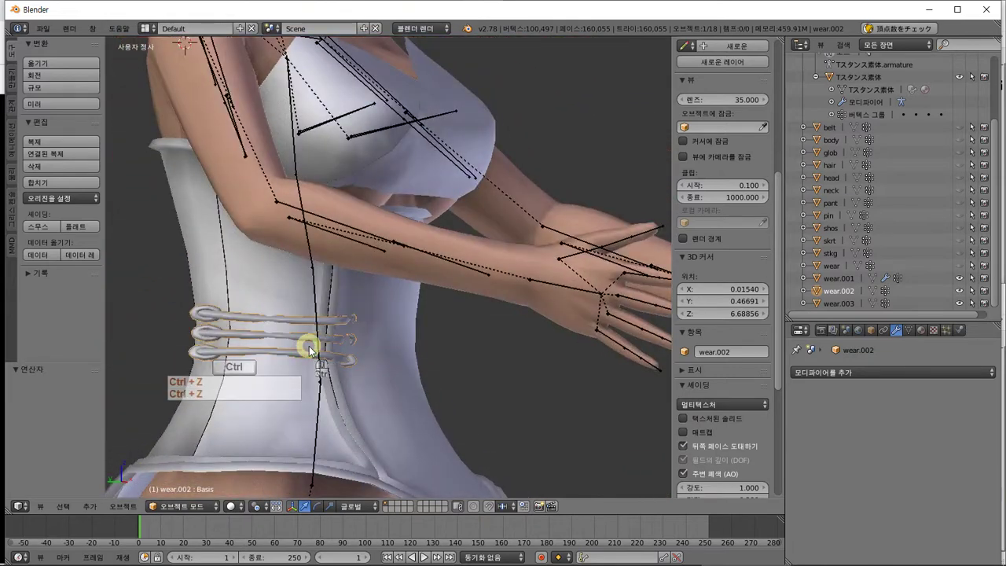
{"action": "key", "text": "ctrl+z"}
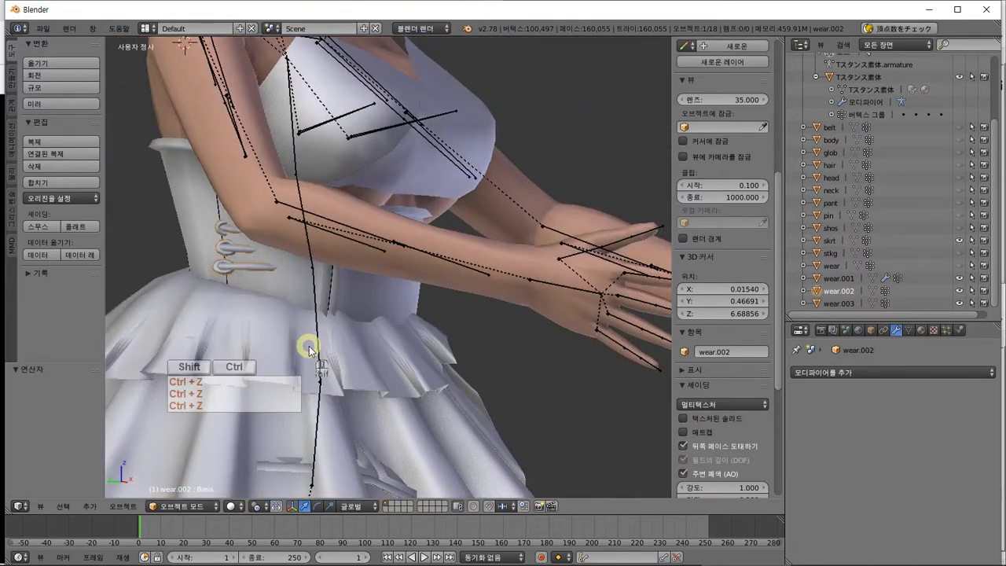
{"action": "middle_click_drag", "start_coordinate": [309, 351], "coordinate": [236, 402]}
{"action": "key", "text": "ctrl+shift+z"}
Adjust the position of the wear.002 lacing mesh on the corset, nudging it forward along the Y axis
{"action": "key", "text": "Tab"}
{"action": "left_click", "coordinate": [281, 368]}
{"action": "key", "text": "Tab"}
{"action": "key", "text": "Tab"}
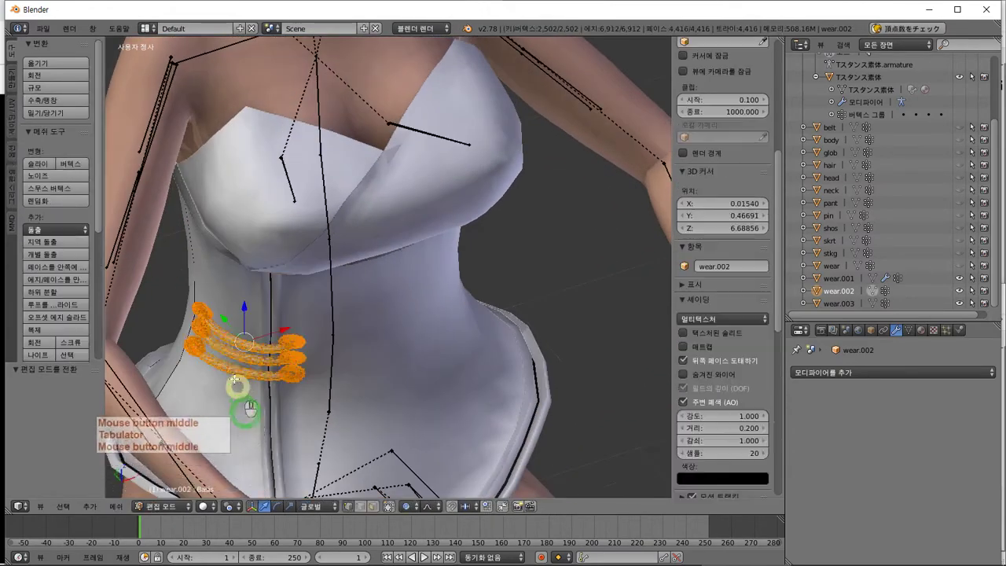
{"action": "left_click", "coordinate": [224, 323]}
{"action": "key", "text": "Tab"}
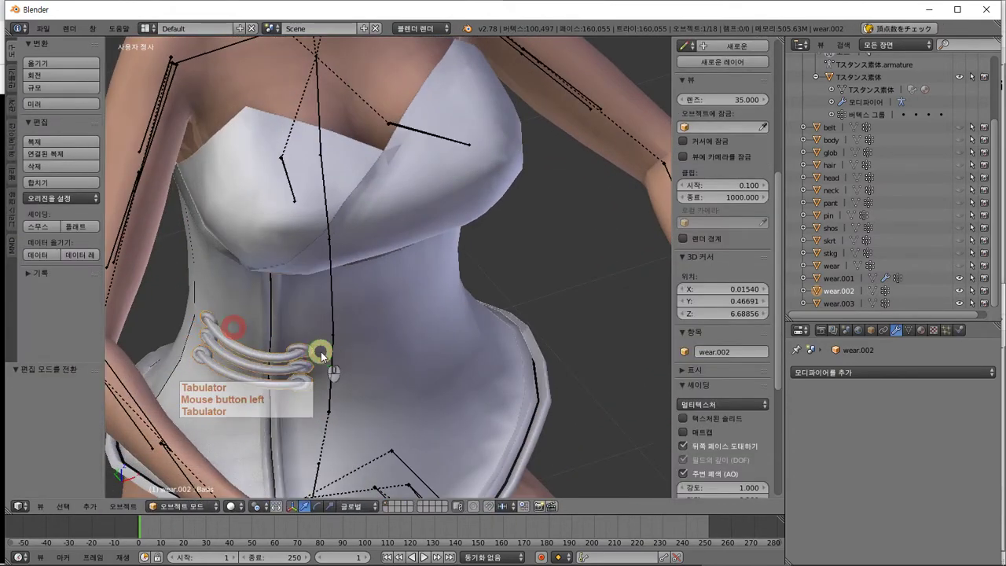
Move the lacing mesh again along the global Y axis, fine-tune its position against the corset's side, and leave Edit Mode
{"action": "middle_click_drag", "start_coordinate": [314, 352], "coordinate": [664, 413]}
{"action": "key", "text": "Tab"}
{"action": "key", "text": "g"}
{"action": "key", "text": "y"}
{"action": "left_click", "coordinate": [396, 272]}
{"action": "key", "text": "Tab"}
{"action": "key", "text": "Tab"}
{"action": "left_click", "coordinate": [387, 257]}
{"action": "key", "text": "Tab"}
{"action": "key", "text": "Tab"}
{"action": "key", "text": "Tab"}
Enable Textured Solid shading to preview the lacing on the textured dress, and turn it off again
{"action": "left_click", "coordinate": [703, 416]}
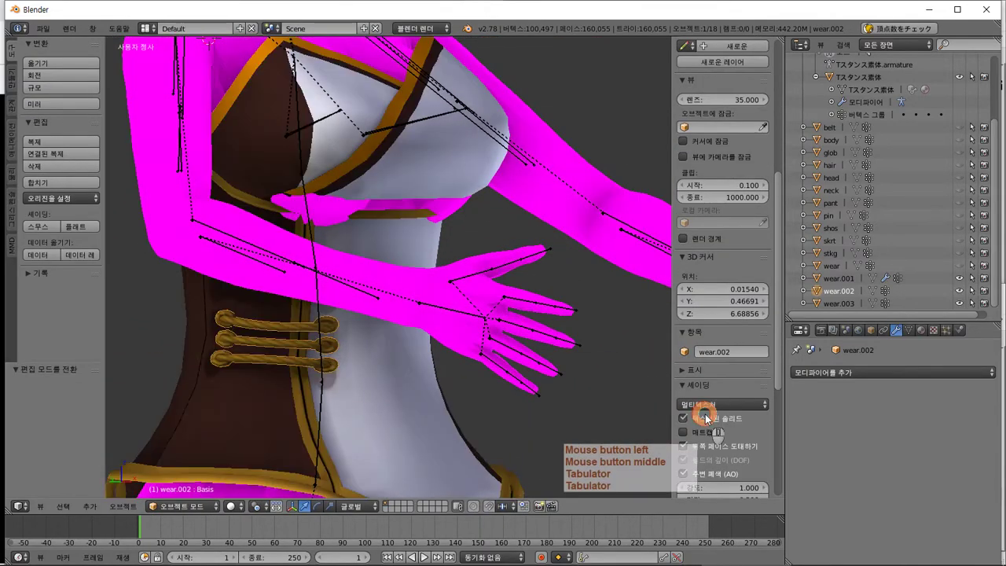
{"action": "left_click", "coordinate": [701, 414]}
{"action": "middle_click_drag", "start_coordinate": [200, 366], "coordinate": [319, 325]}
Unhide the jacket piece wear alongside the corset and bust pieces
{"action": "key", "text": "Tab"}
{"action": "key", "text": "Tab"}
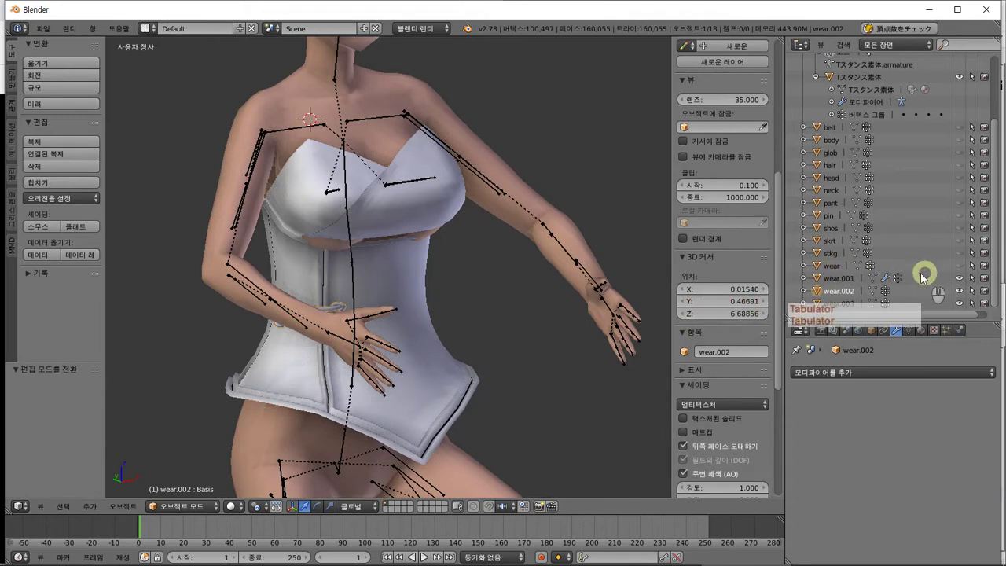
{"action": "left_click", "coordinate": [959, 267]}
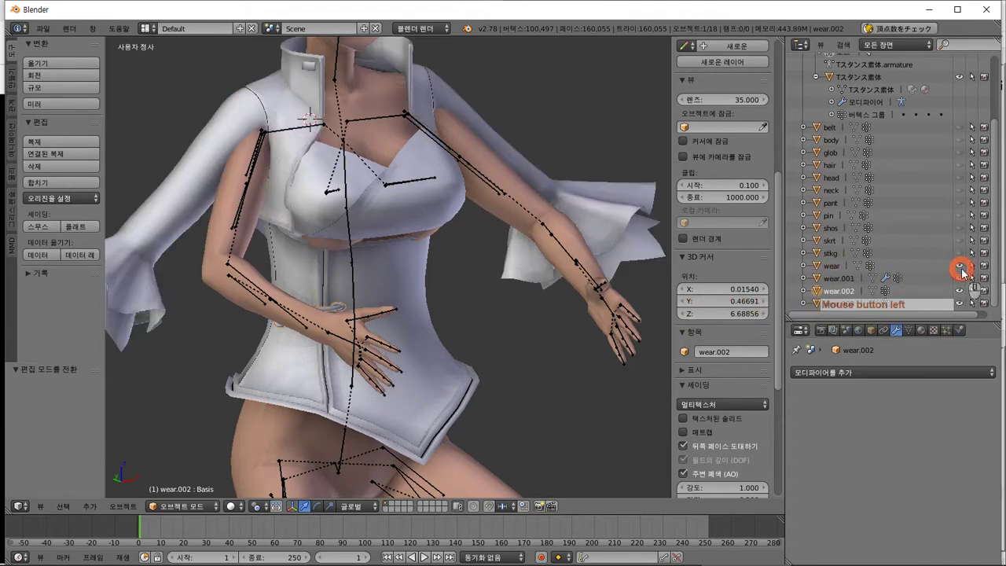
Hide the jacket piece wear again so only the bust, corset and lacing pieces remain on the body
{"action": "left_click", "coordinate": [960, 269]}
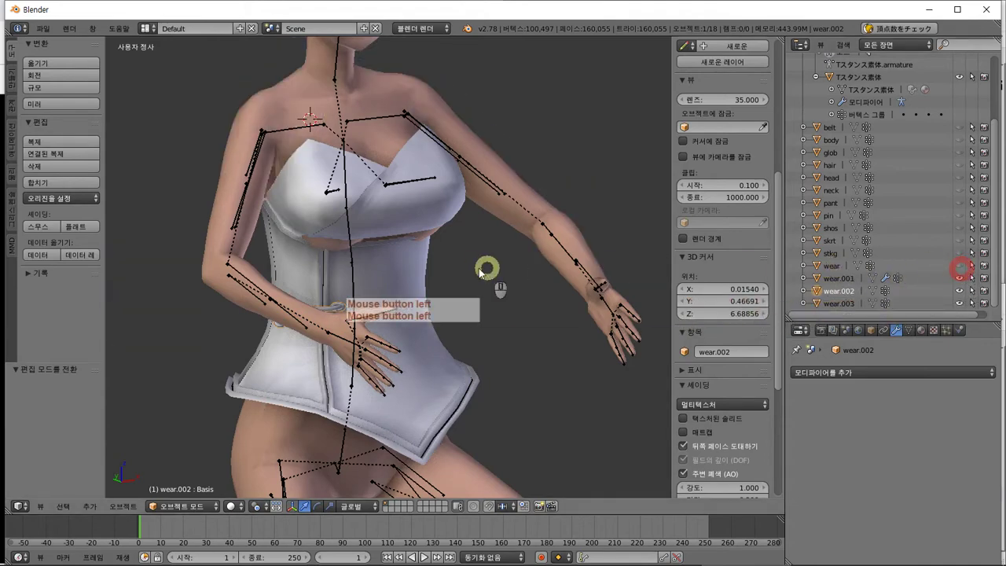
{"action": "middle_click_drag", "start_coordinate": [464, 275], "coordinate": [424, 283]}
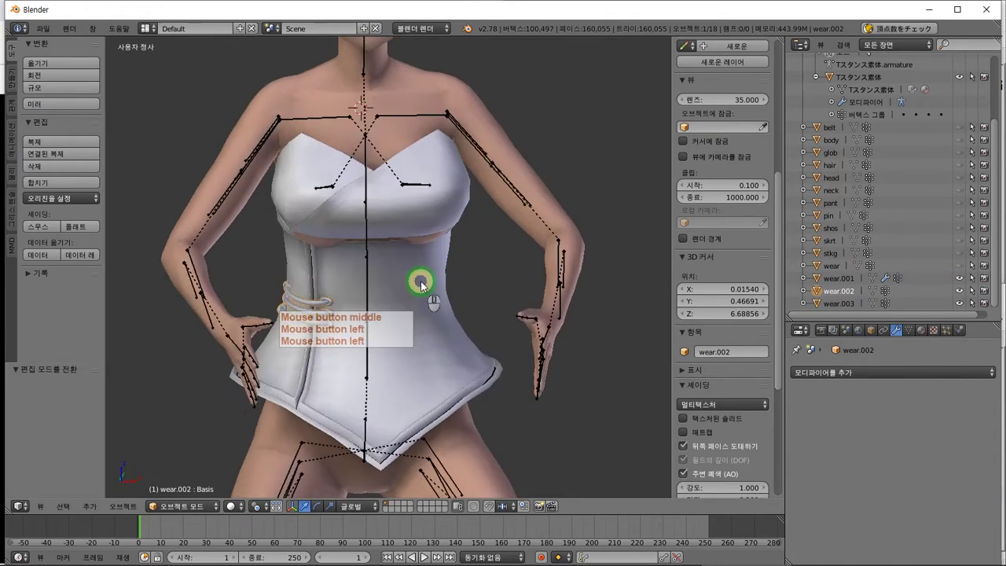
{"action": "scroll", "coordinate": [447, 283], "scroll_direction": "down", "scroll_amount": 2}
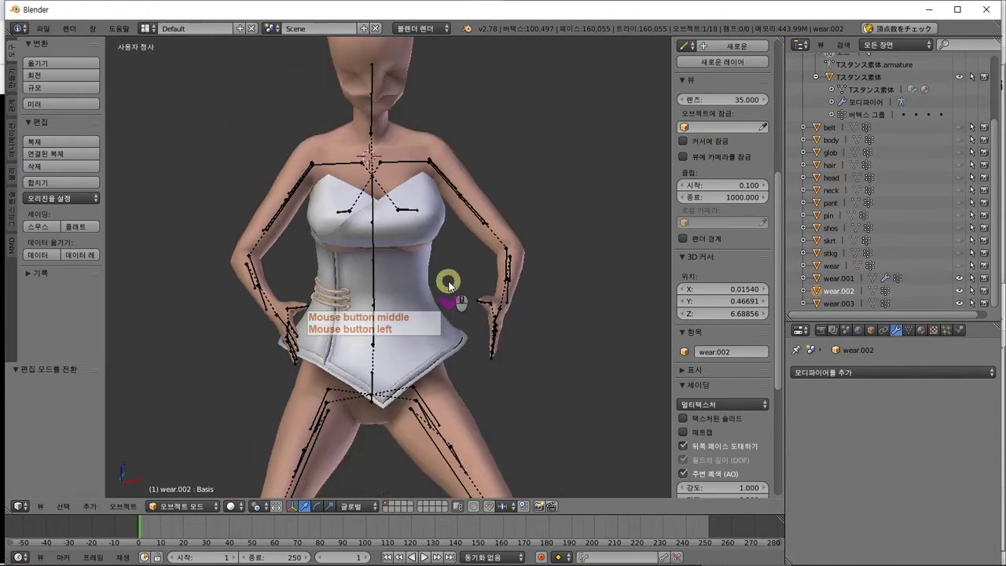
Duplicate the visible pieces wear.001, wear.002 and wear.003 in place and join the copies into one object
{"action": "left_click", "coordinate": [830, 268]}
{"action": "left_click", "coordinate": [835, 279], "text": "shift"}
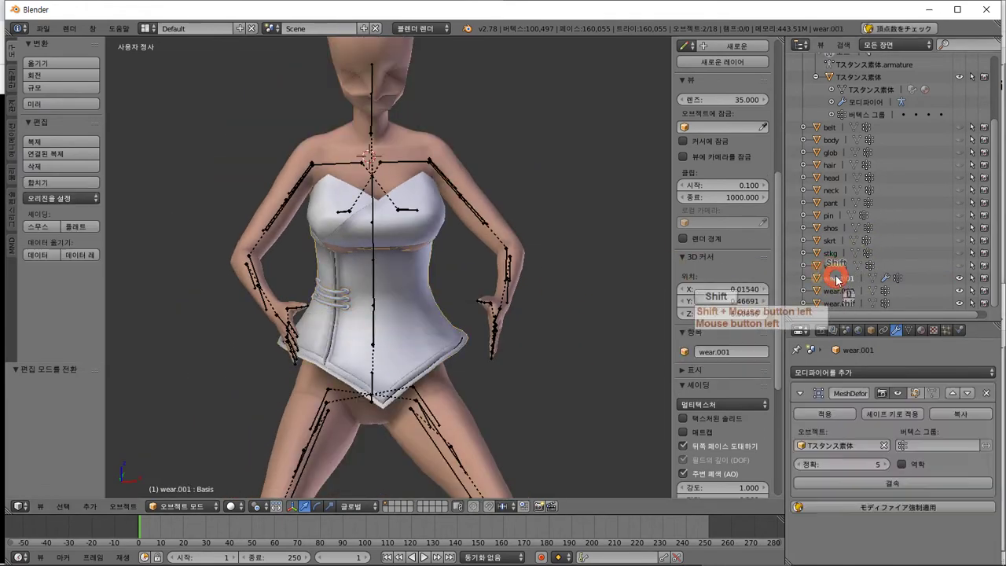
{"action": "left_click", "coordinate": [836, 291], "text": "shift"}
{"action": "left_click", "coordinate": [839, 303], "text": "shift"}
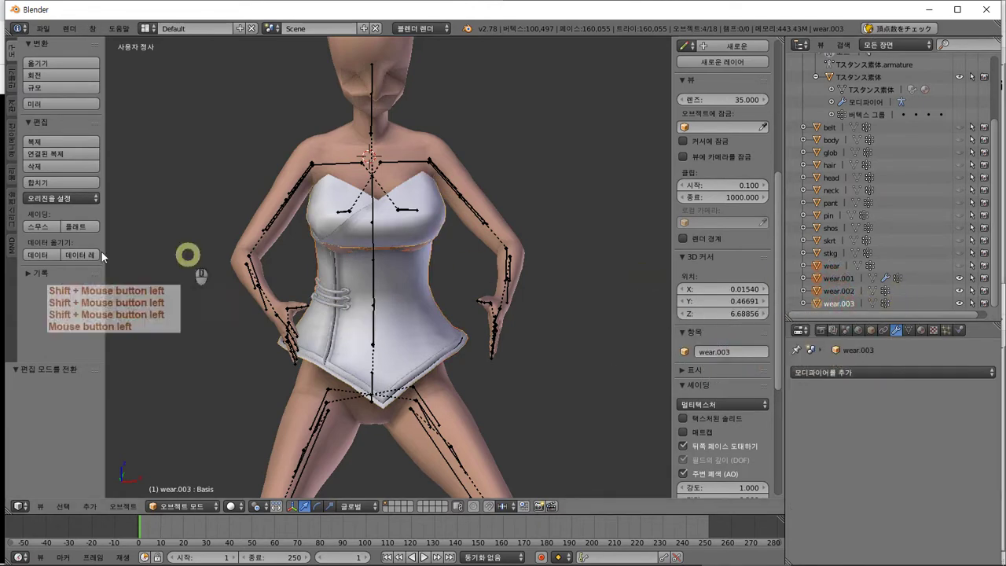
{"action": "left_click", "coordinate": [92, 148]}
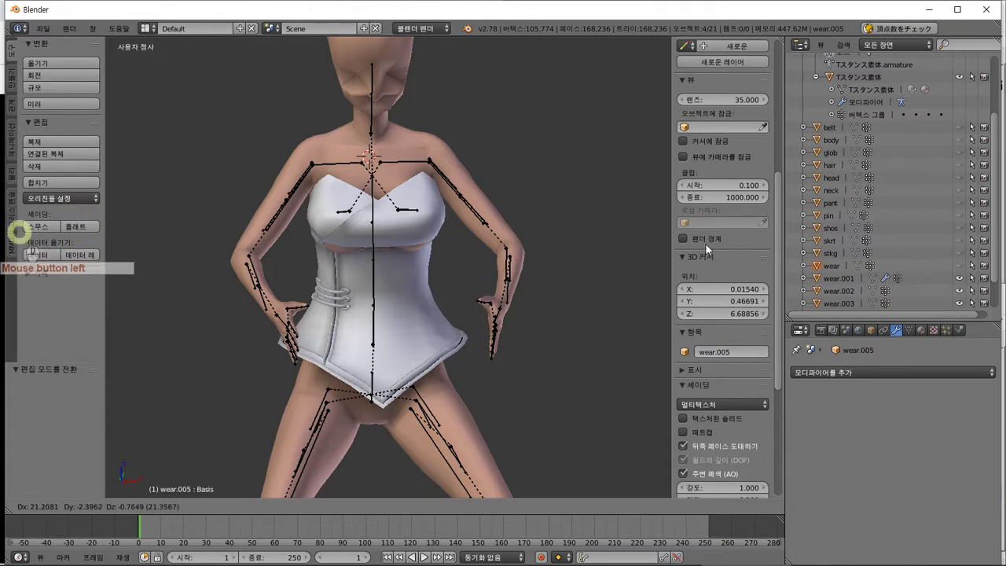
{"action": "key", "text": "Escape"}
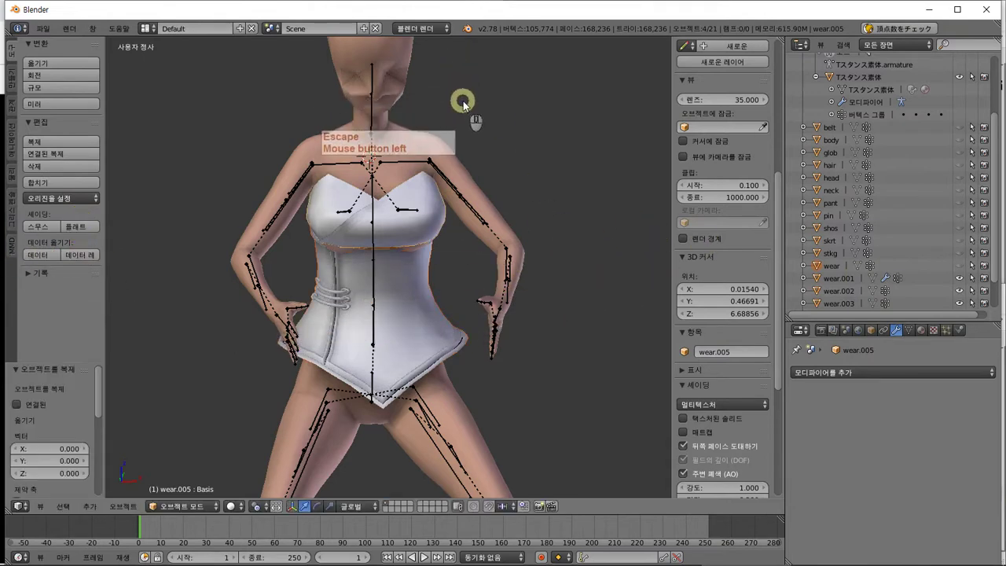
{"action": "scroll", "coordinate": [971, 233], "scroll_direction": "down", "scroll_amount": 2}
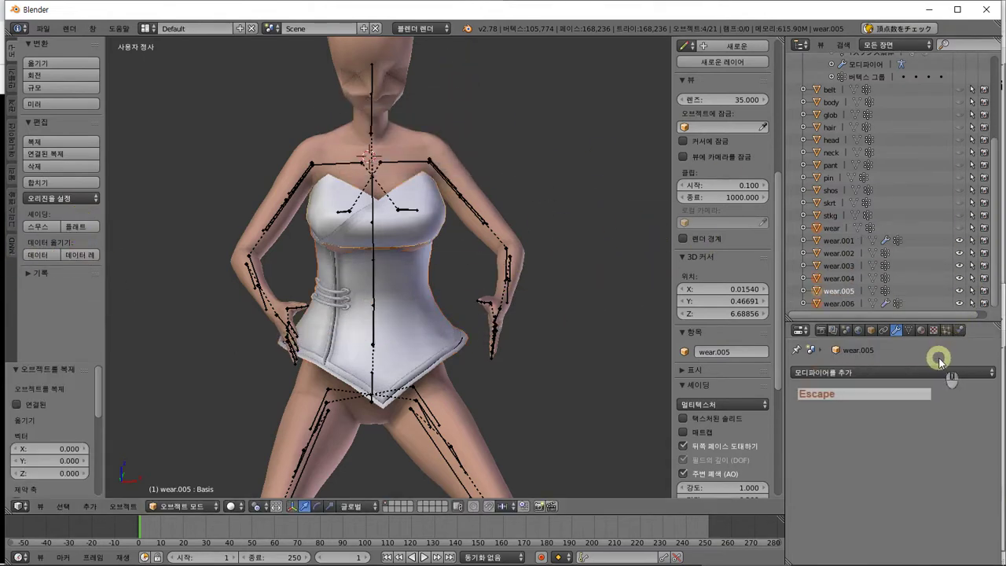
{"action": "left_click", "coordinate": [49, 186]}
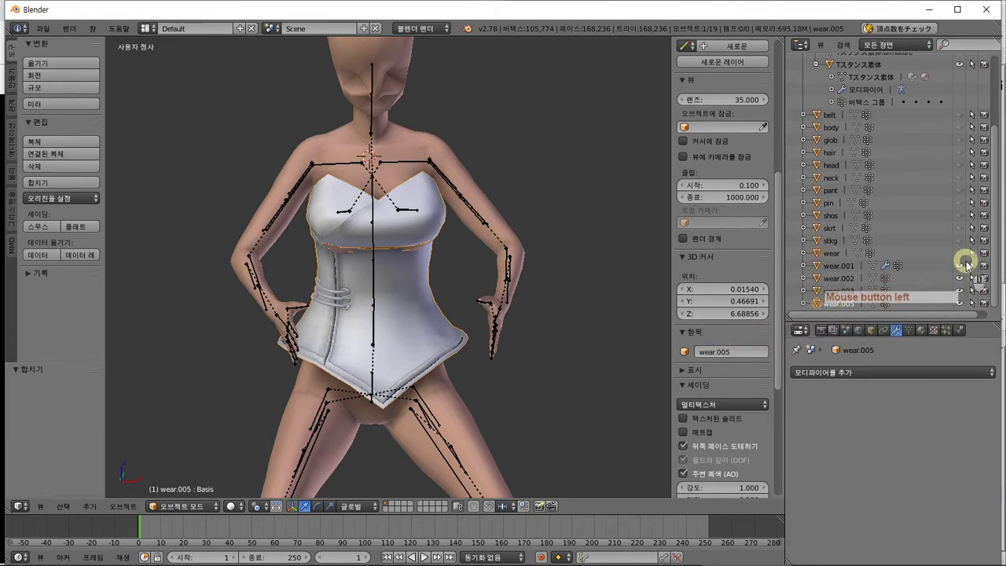
Hide the original pieces wear.001, wear.002 and wear.003 together with their joined copy
{"action": "left_click", "coordinate": [875, 291]}
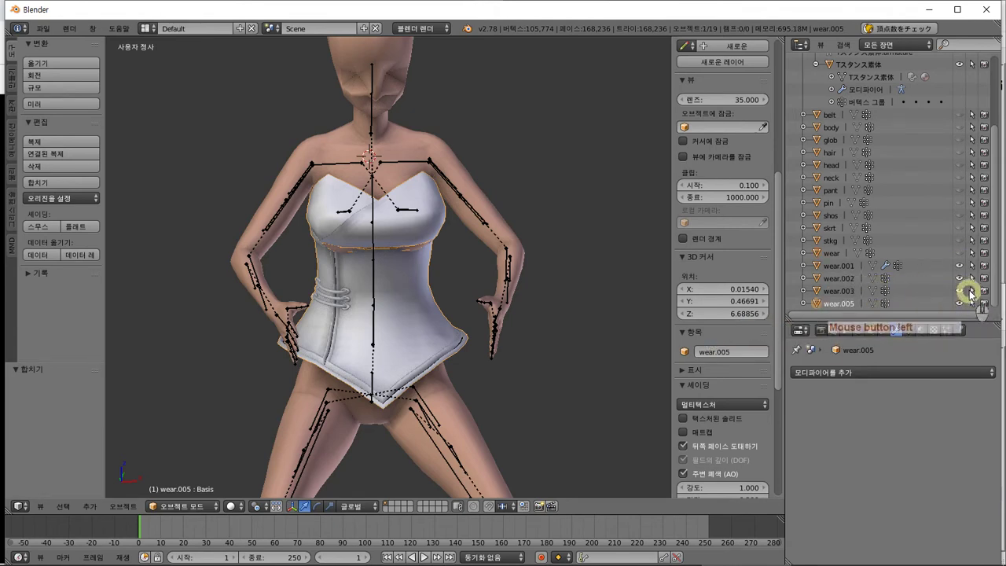
{"action": "left_click", "coordinate": [943, 303]}
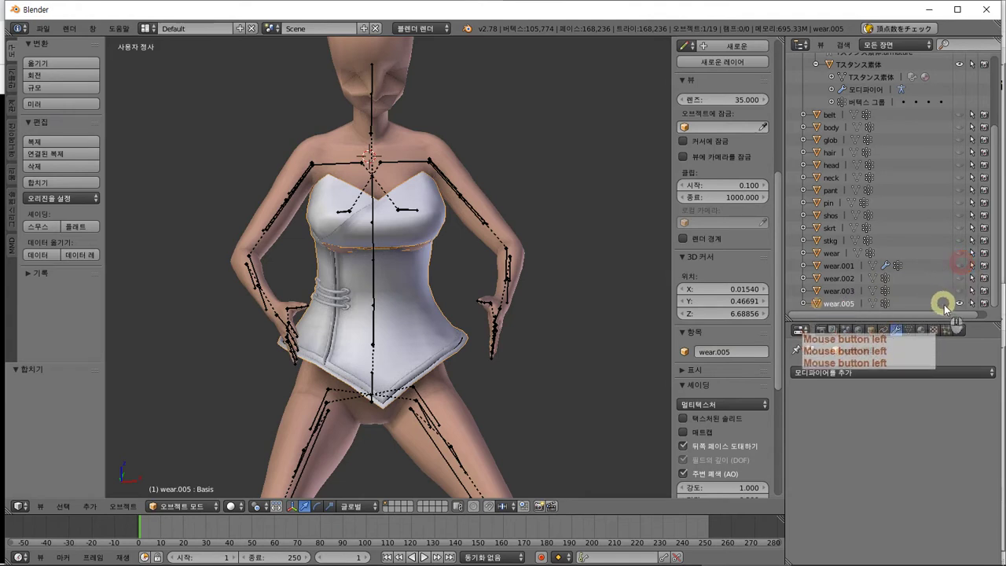
{"action": "left_click", "coordinate": [959, 303]}
{"action": "left_click", "coordinate": [959, 290]}
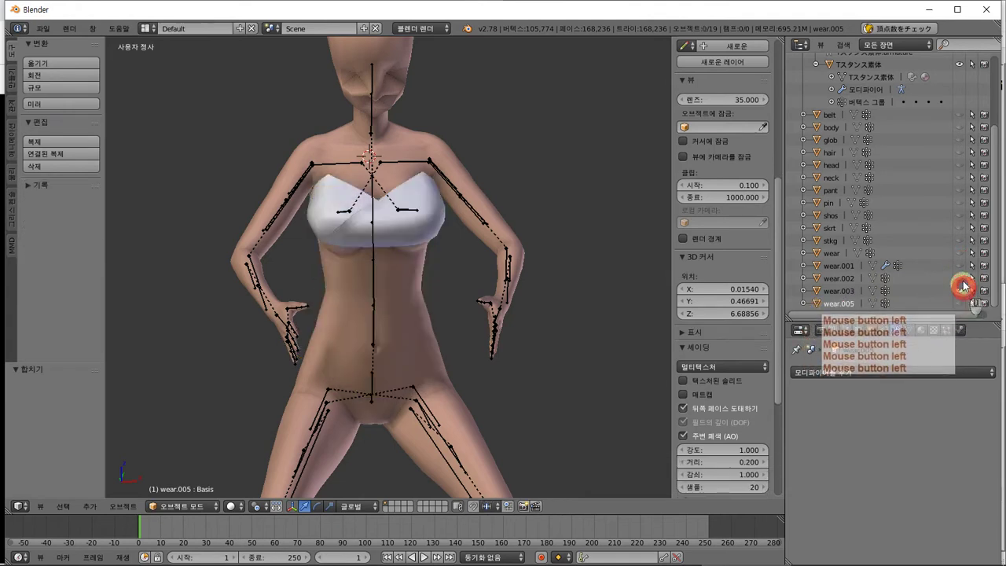
{"action": "left_click", "coordinate": [960, 267]}
{"action": "left_click", "coordinate": [960, 261]}
{"action": "left_click", "coordinate": [959, 265]}
{"action": "left_click", "coordinate": [958, 278]}
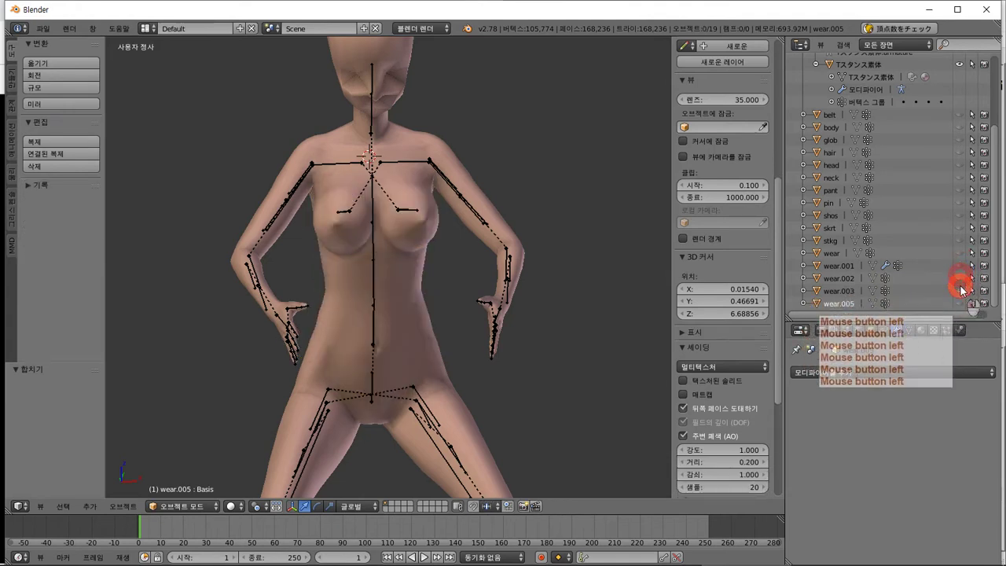
{"action": "left_click", "coordinate": [959, 290]}
Unhide the jacket piece wear and duplicate it in place
{"action": "left_click", "coordinate": [826, 253]}
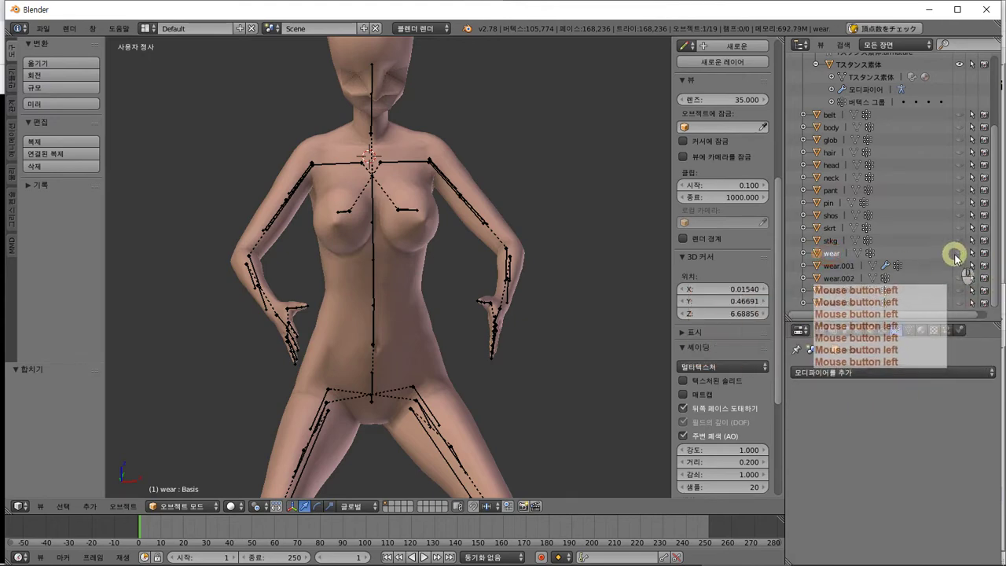
{"action": "left_click", "coordinate": [959, 253]}
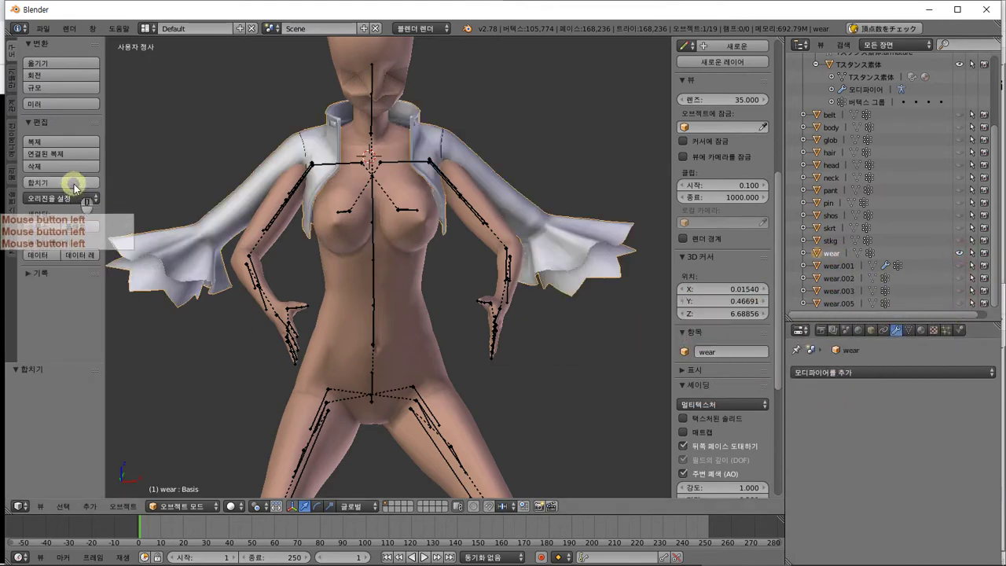
{"action": "left_click", "coordinate": [67, 142]}
{"action": "key", "text": "Escape"}
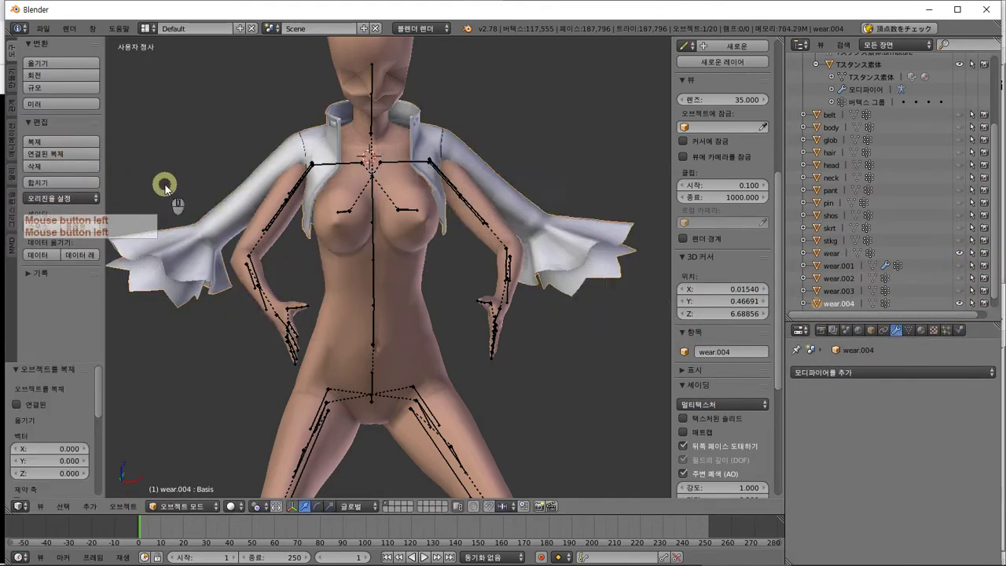
Unhide the joined bust-and-corset copy wear.005 and join the jacket copy wear.004 into it
{"action": "left_click", "coordinate": [895, 279]}
{"action": "scroll", "coordinate": [895, 278], "scroll_direction": "down", "scroll_amount": 1}
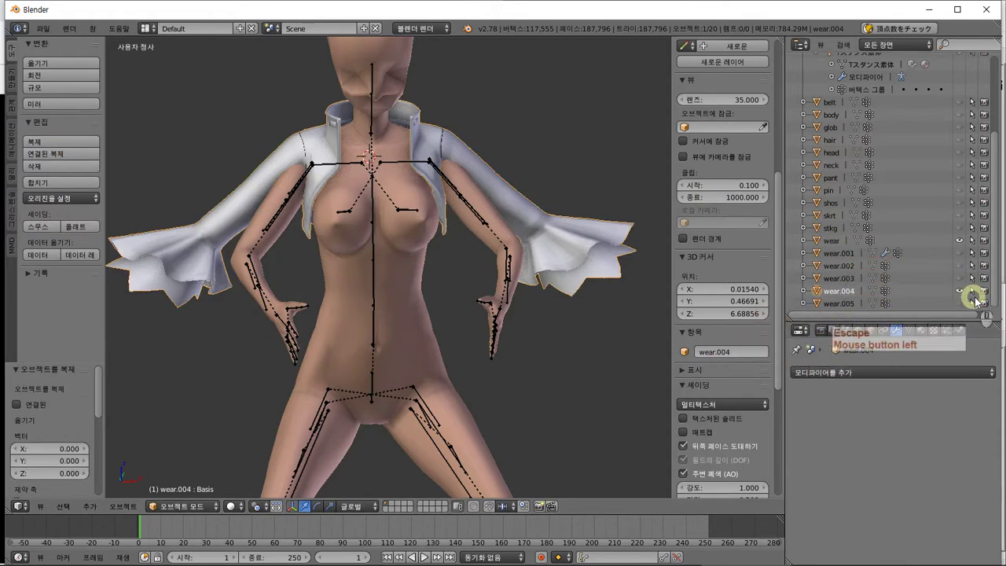
{"action": "left_click", "coordinate": [957, 293]}
{"action": "left_click", "coordinate": [839, 303], "text": "shift"}
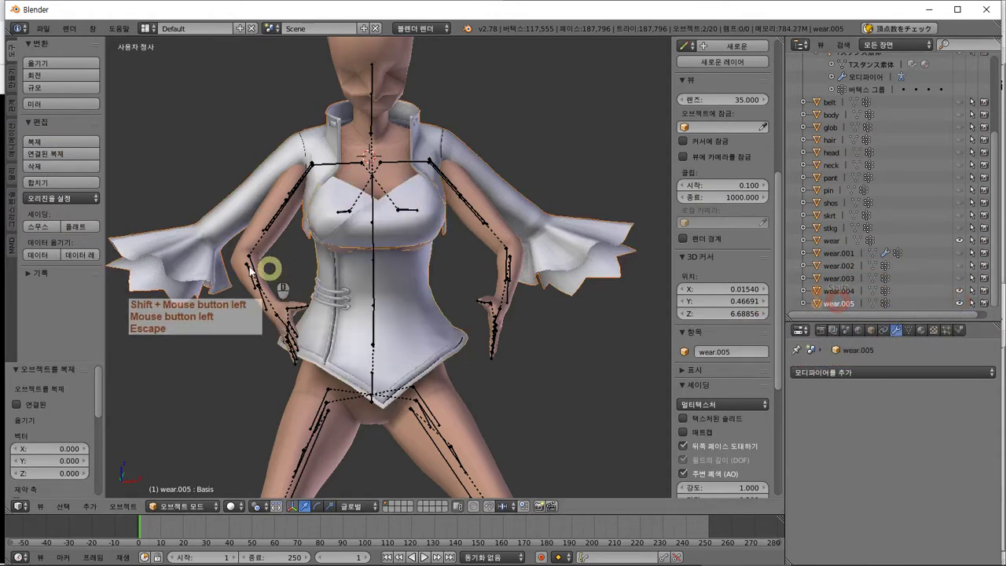
{"action": "left_click", "coordinate": [56, 191]}
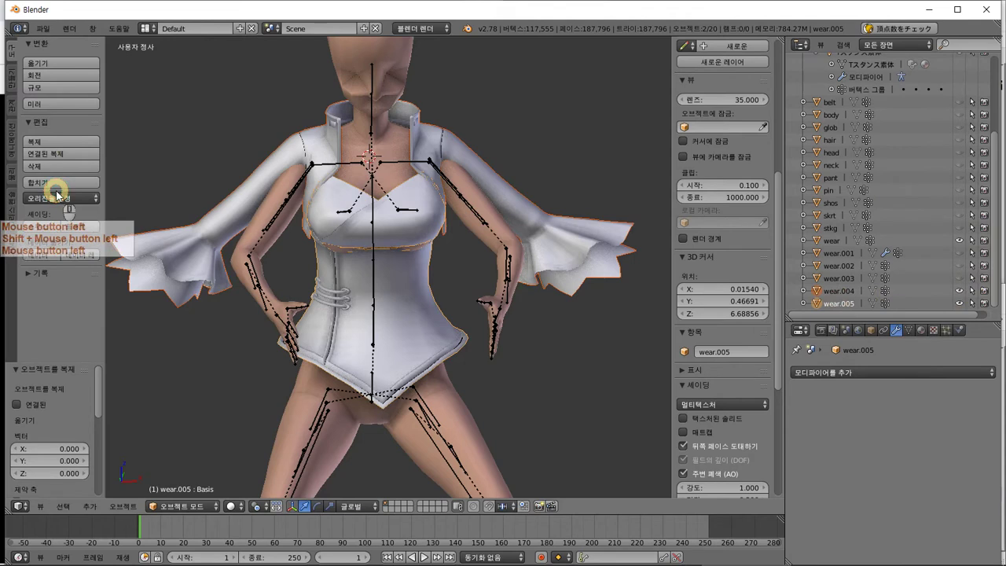
{"action": "left_click", "coordinate": [851, 227]}
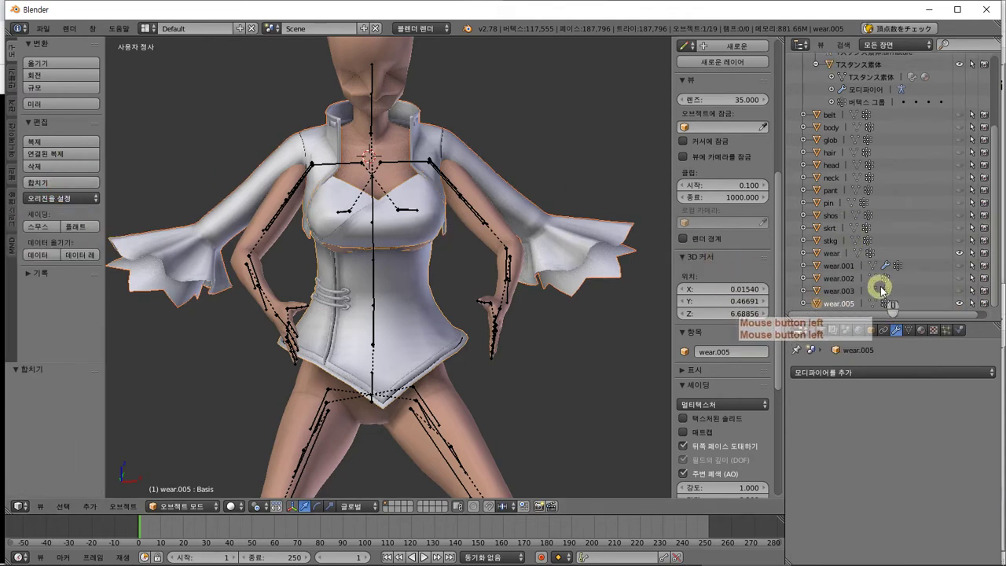
{"action": "scroll", "coordinate": [880, 281], "scroll_direction": "up", "scroll_amount": 4}
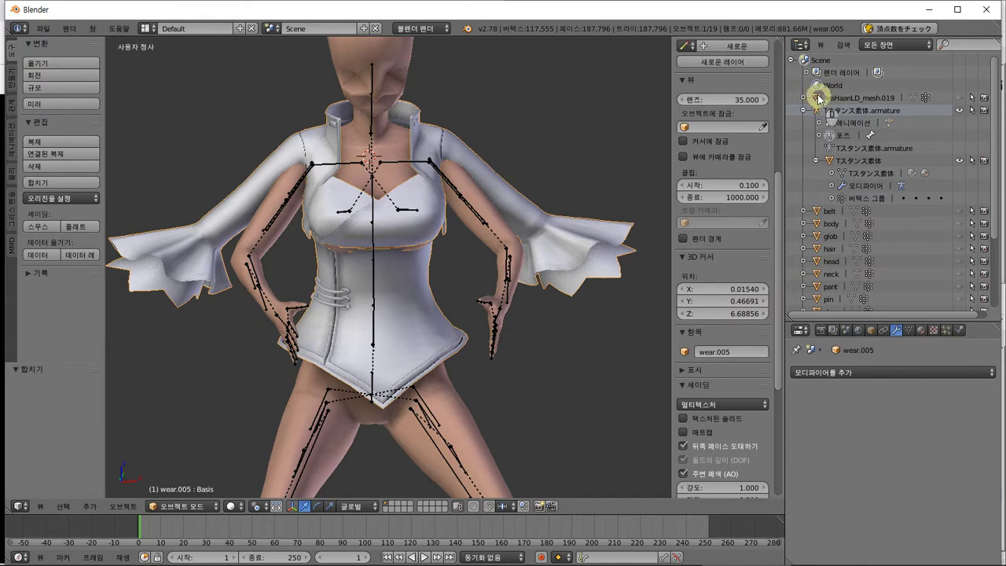
{"action": "right_click", "coordinate": [819, 61]}
{"action": "right_click", "coordinate": [877, 52]}
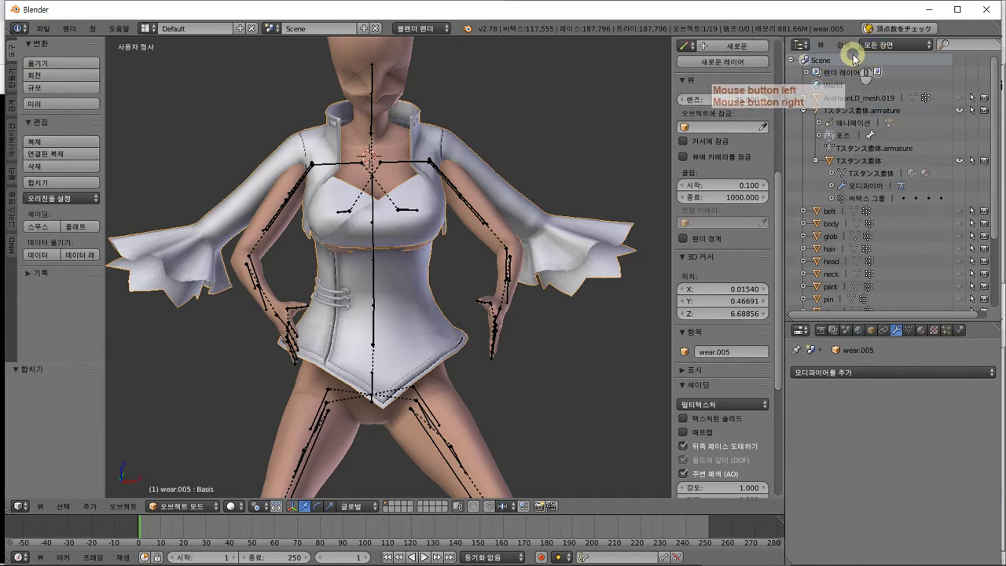
{"action": "left_click", "coordinate": [745, 62]}
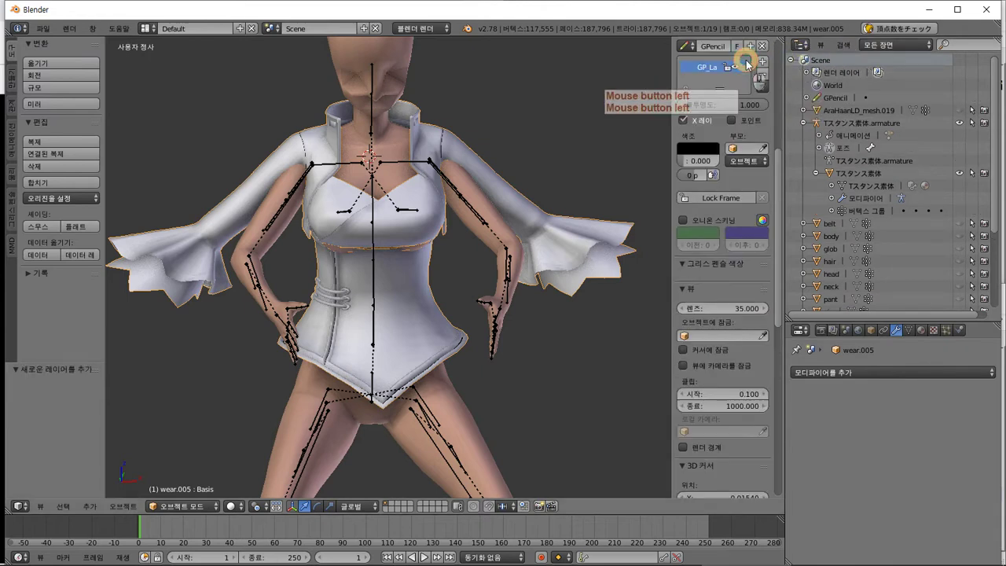
{"action": "left_click", "coordinate": [899, 110]}
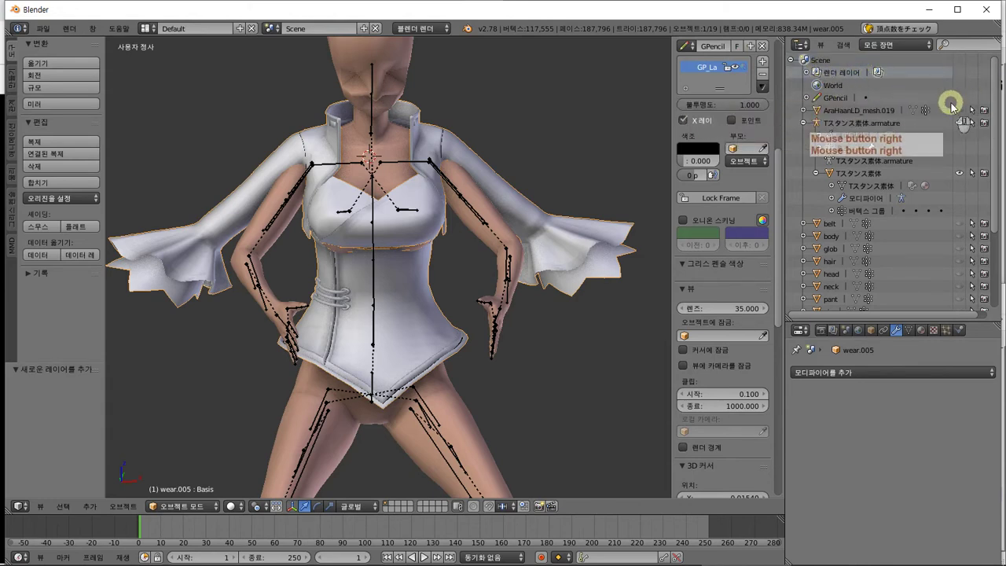
{"action": "key", "text": "ctrl+z"}
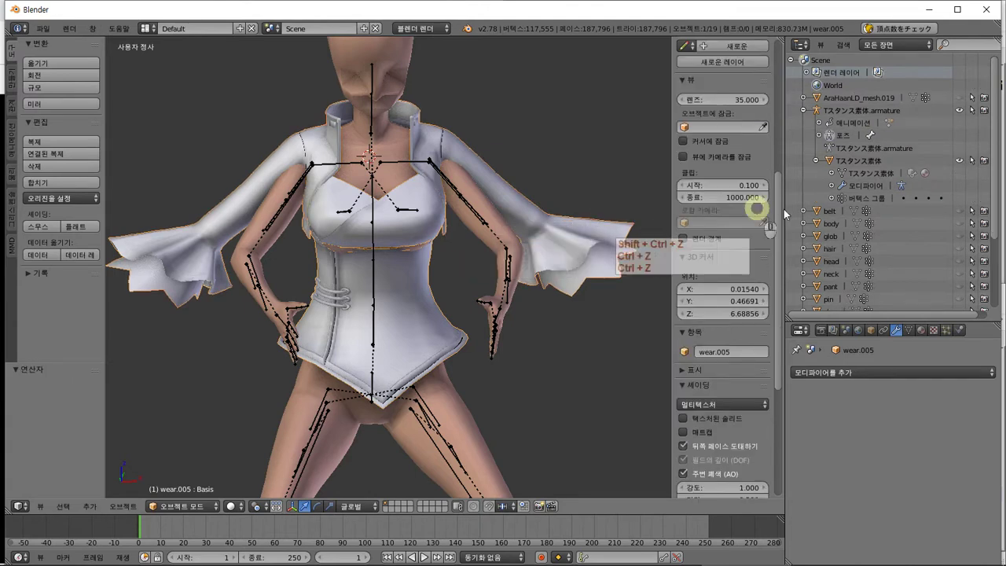
{"action": "key", "text": "ctrl+shift+z"}
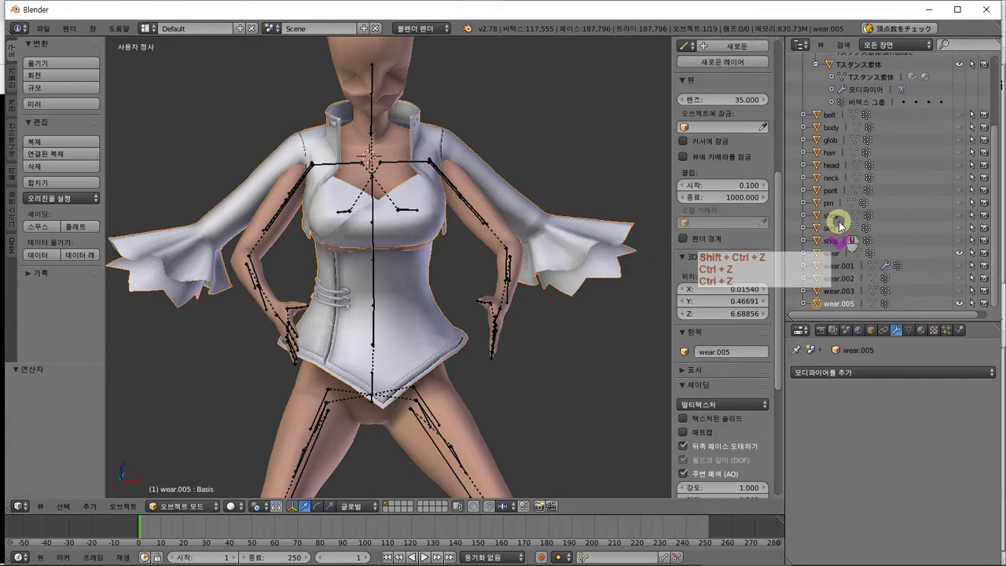
Hide the original jacket wear, toggle the joined outfit wear.005 off and on, and check it from the front
{"action": "left_click", "coordinate": [960, 301]}
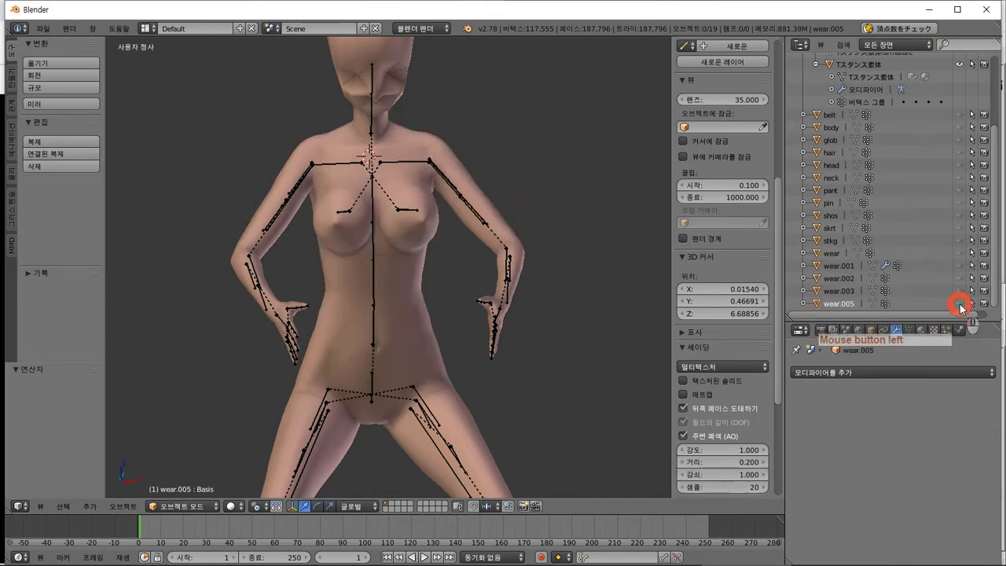
{"action": "left_click", "coordinate": [959, 301]}
{"action": "middle_click_drag", "start_coordinate": [475, 287], "coordinate": [370, 269]}
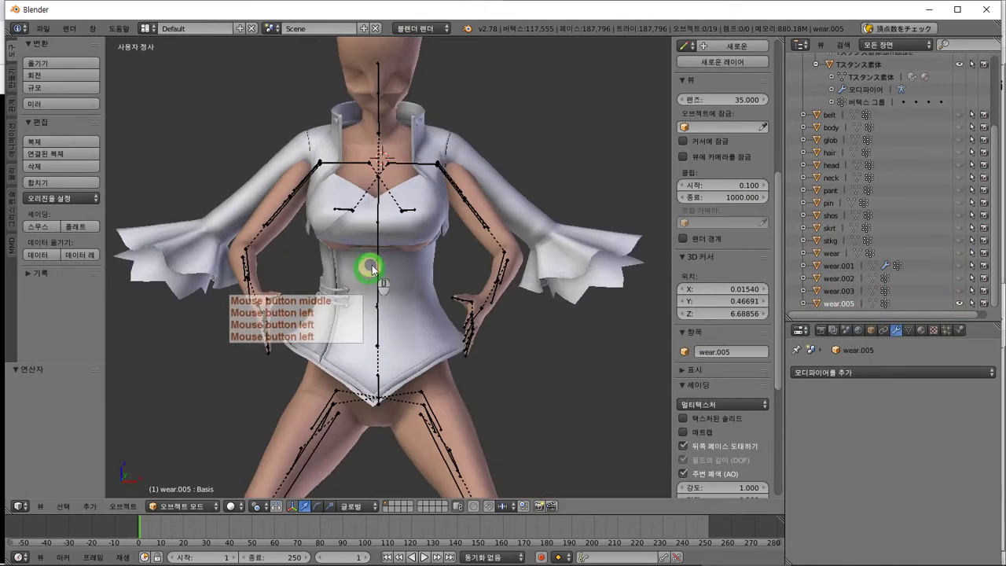
{"action": "middle_click_drag", "start_coordinate": [480, 342], "coordinate": [508, 348], "text": "shift"}
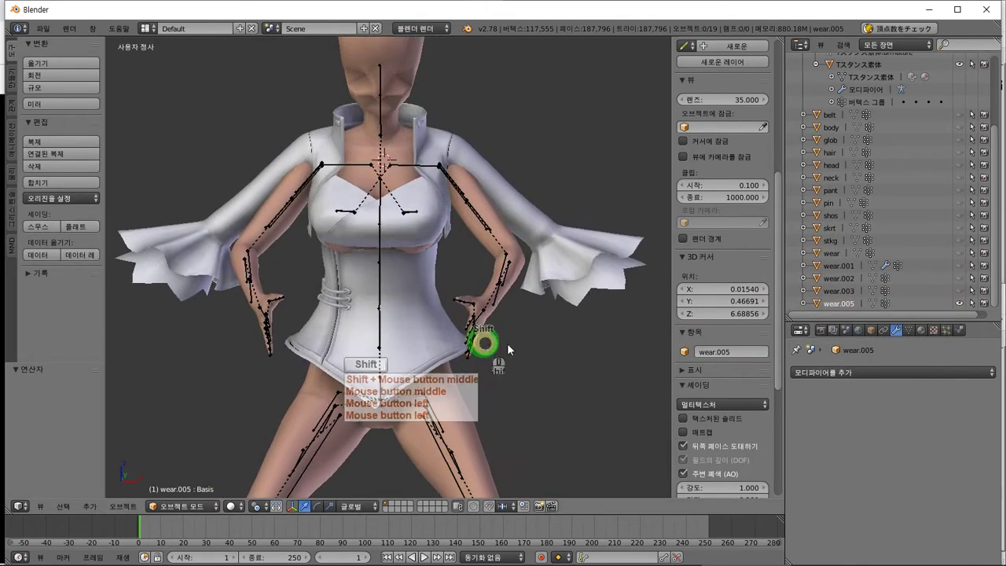
Unhide the skirt object skrt and open its mesh in Edit Mode
{"action": "left_click", "coordinate": [830, 228]}
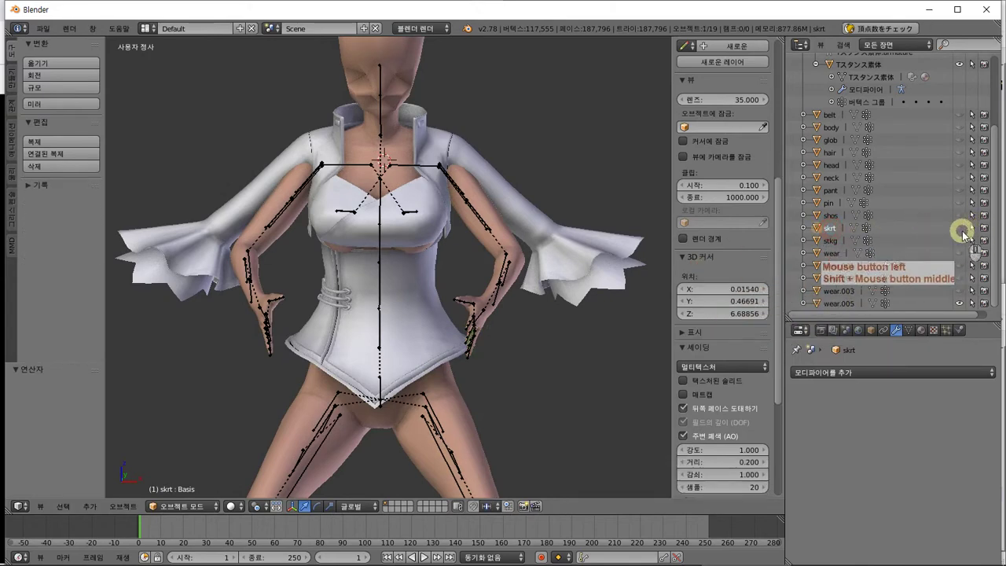
{"action": "left_click", "coordinate": [960, 229]}
{"action": "key", "text": "Tab"}
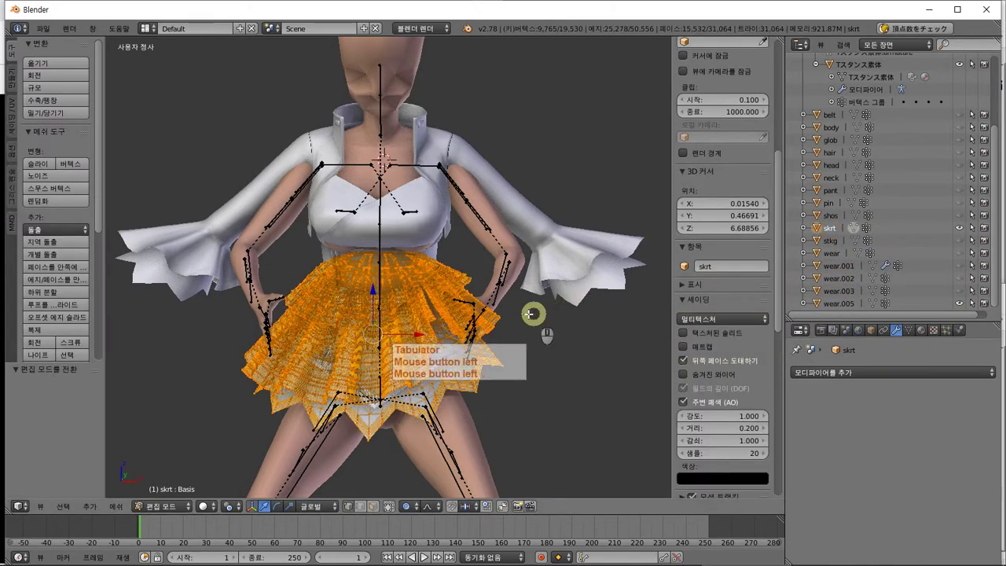
{"action": "middle_click_drag", "start_coordinate": [530, 314], "coordinate": [502, 265]}
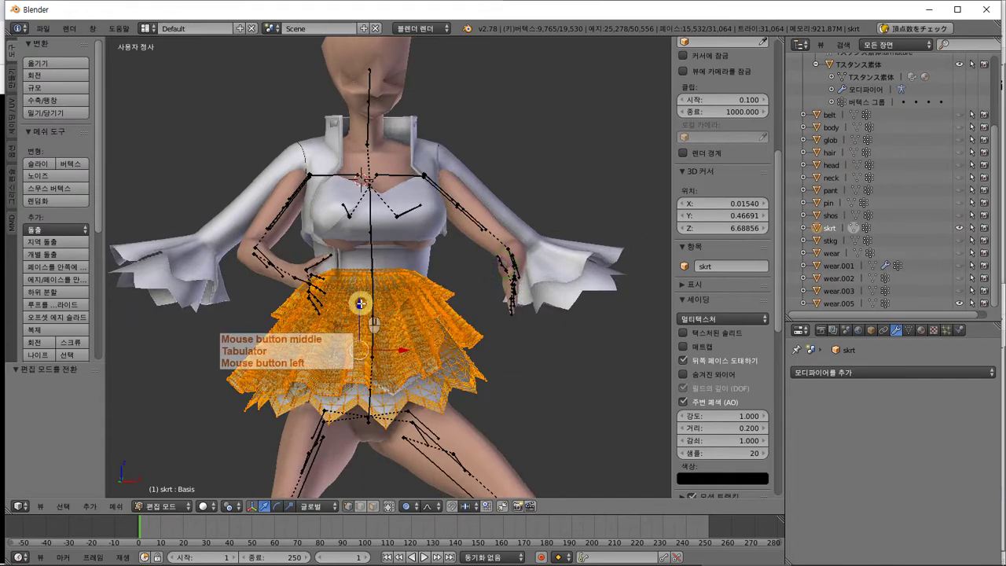
Select the entire skirt mesh, lower it along the global Z axis towards the hips, and leave Edit Mode
{"action": "key", "text": "a"}
{"action": "key", "text": "a"}
{"action": "left_click_drag", "start_coordinate": [359, 304], "coordinate": [378, 351]}
{"action": "middle_click_drag", "start_coordinate": [378, 352], "coordinate": [594, 286]}
{"action": "key", "text": "Tab"}
Check how the skirt's waist sits around the corset and reopen the skirt mesh in Edit Mode
{"action": "scroll", "coordinate": [393, 321], "scroll_direction": "up", "scroll_amount": 5}
{"action": "middle_click_drag", "start_coordinate": [392, 321], "coordinate": [127, 411]}
{"action": "key", "text": "Tab"}
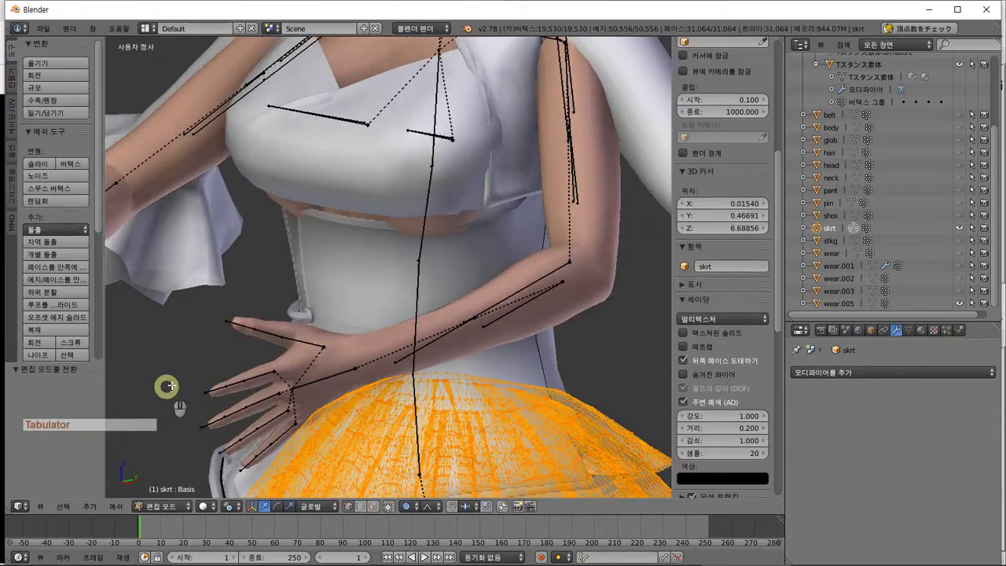
{"action": "scroll", "coordinate": [167, 385], "scroll_direction": "down", "scroll_amount": 3}
{"action": "middle_click_drag", "start_coordinate": [167, 385], "coordinate": [391, 316]}
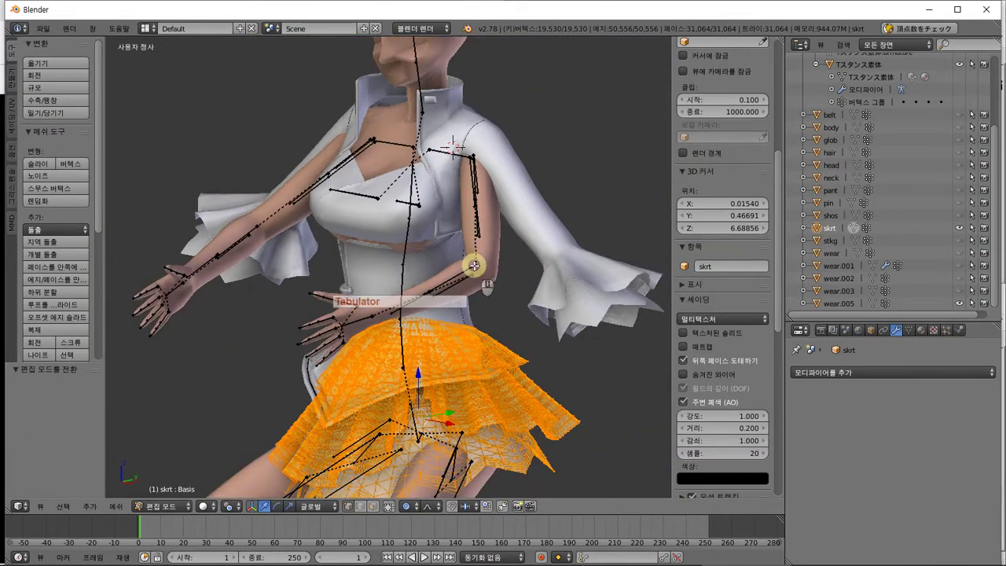
{"action": "middle_click_drag", "start_coordinate": [474, 266], "coordinate": [554, 281]}
{"action": "key", "text": "alt+Tab"}
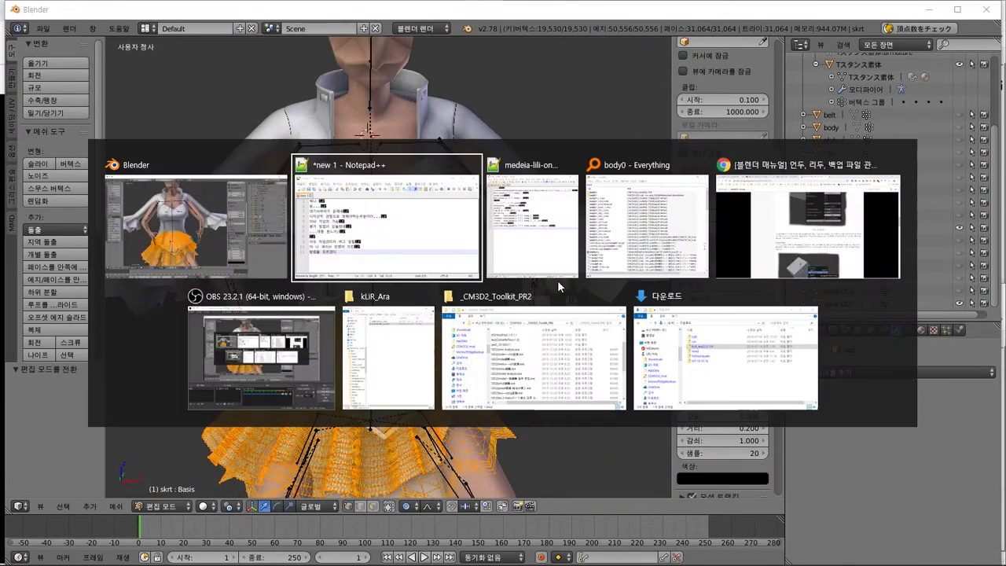
{"action": "key", "text": "alt+Tab"}
{"action": "key", "text": "alt+Tab"}
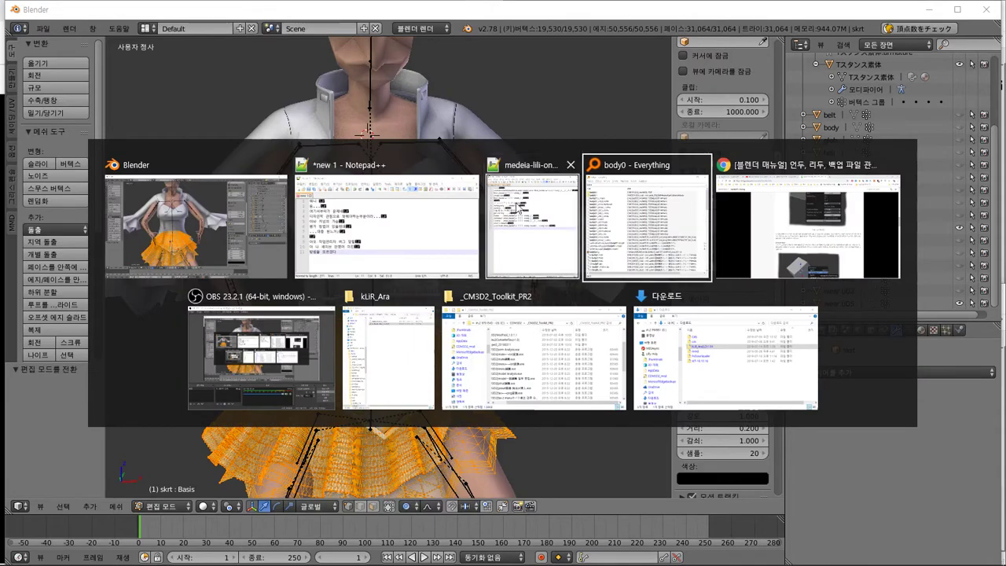
{"action": "left_click", "coordinate": [482, 7]}
{"action": "middle_click_drag", "start_coordinate": [498, 162], "coordinate": [356, 196]}
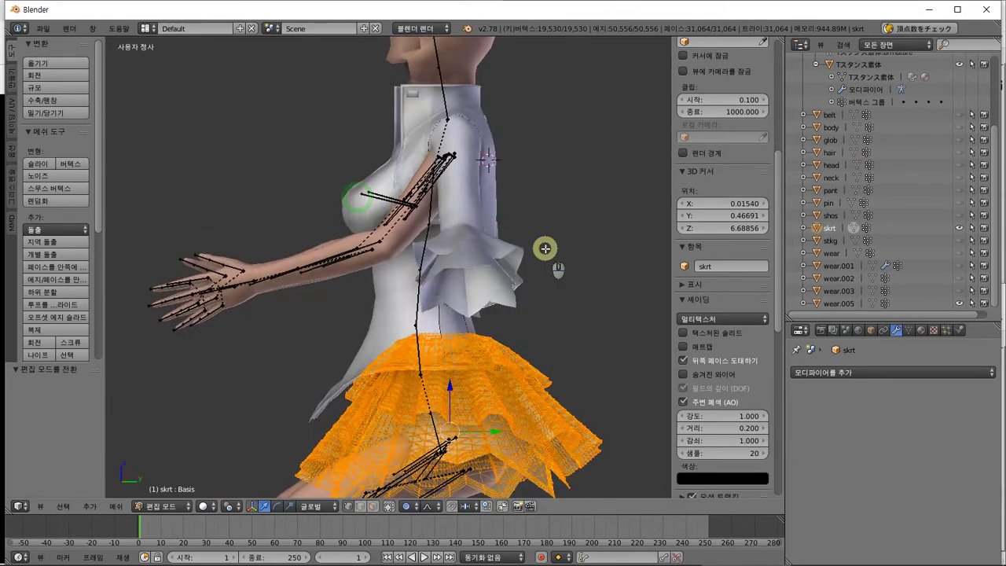
Leave Edit Mode and import AraHaanLD.pmx as a MikuMikuDance model from the kLiR_Ara(LD)1.04 folder
{"action": "key", "text": "Tab"}
{"action": "middle_click_drag", "start_coordinate": [545, 248], "coordinate": [508, 288]}
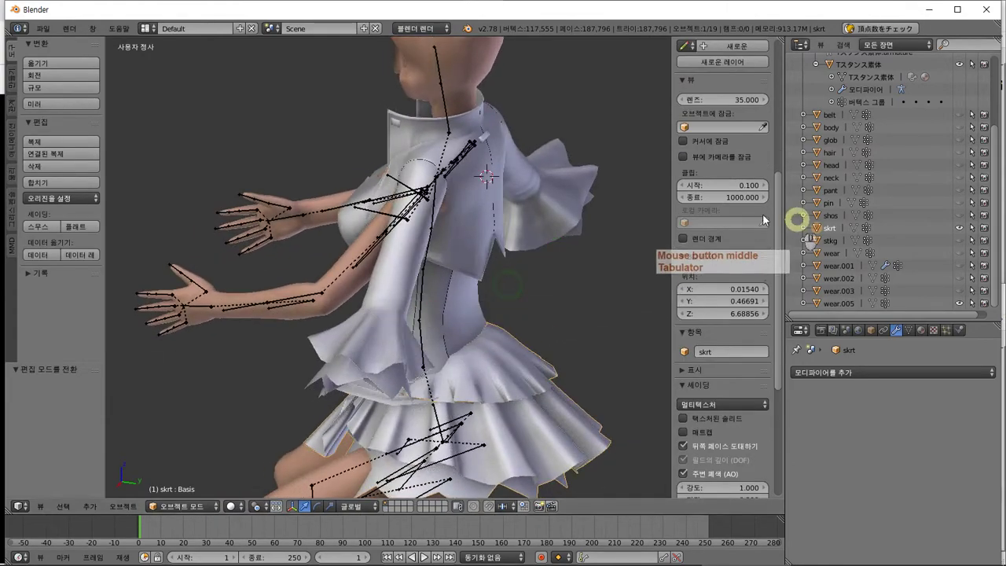
{"action": "left_click", "coordinate": [43, 28]}
{"action": "mouse_move", "coordinate": [125, 254]}
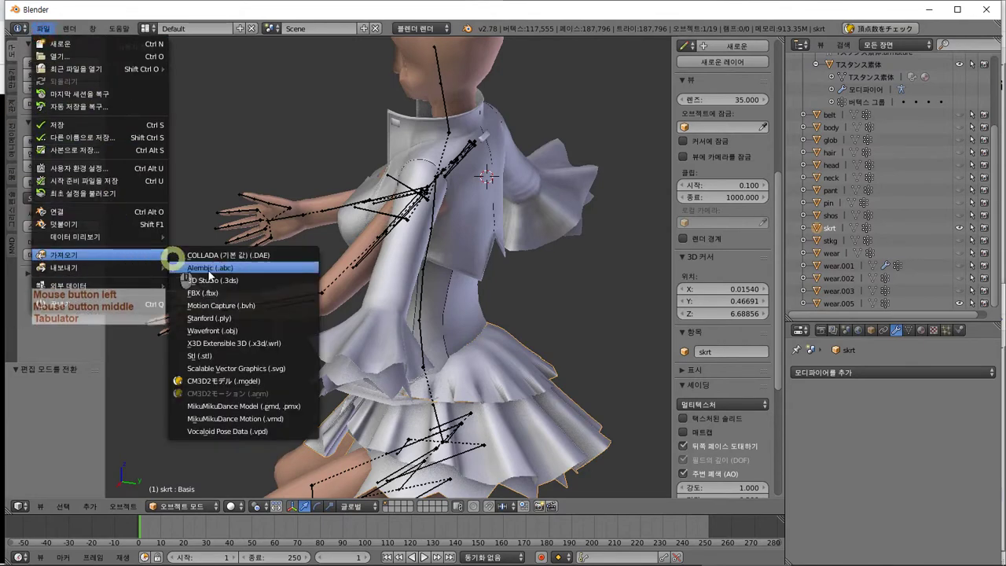
{"action": "left_click", "coordinate": [229, 408]}
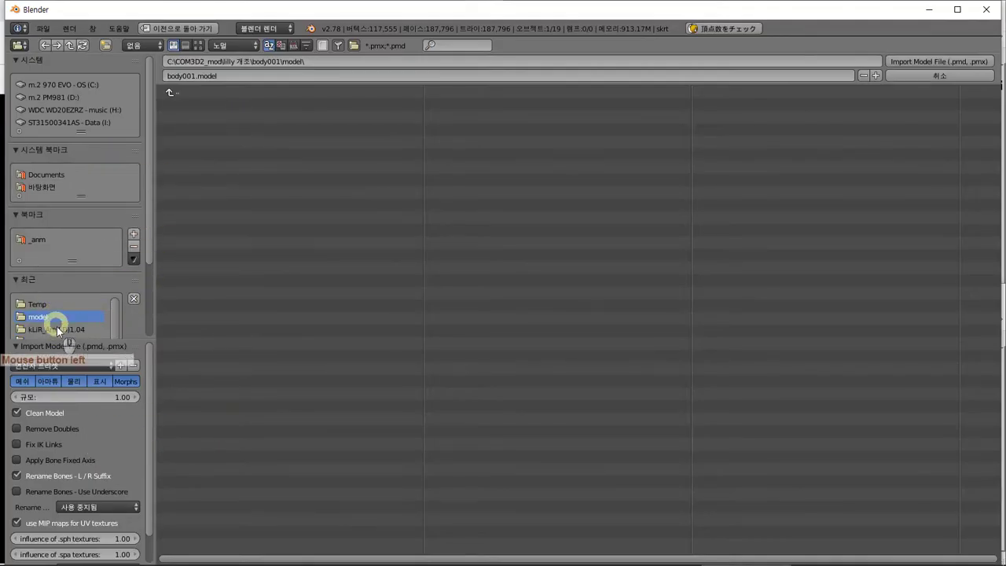
{"action": "left_click", "coordinate": [260, 104]}
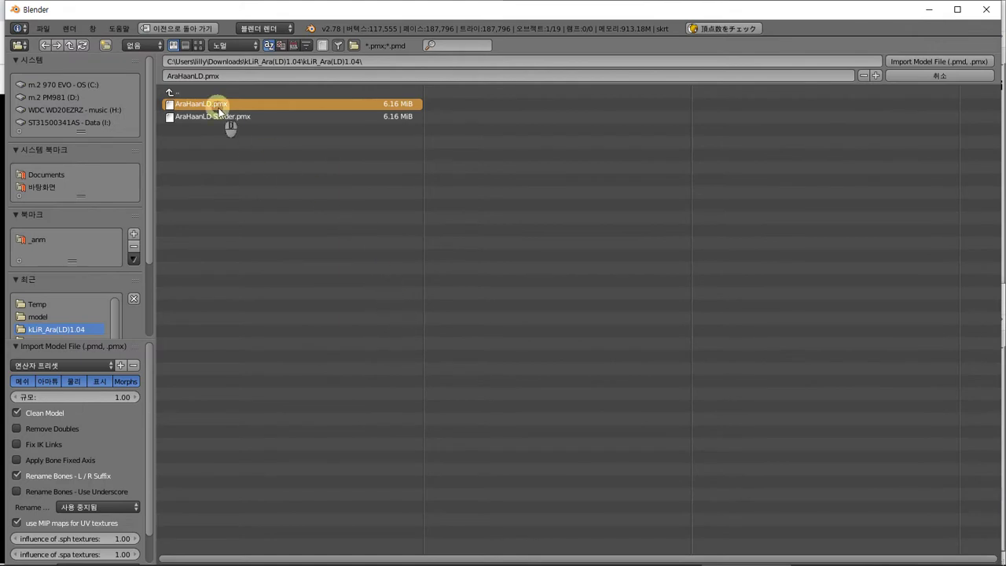
{"action": "left_click", "coordinate": [581, 501]}
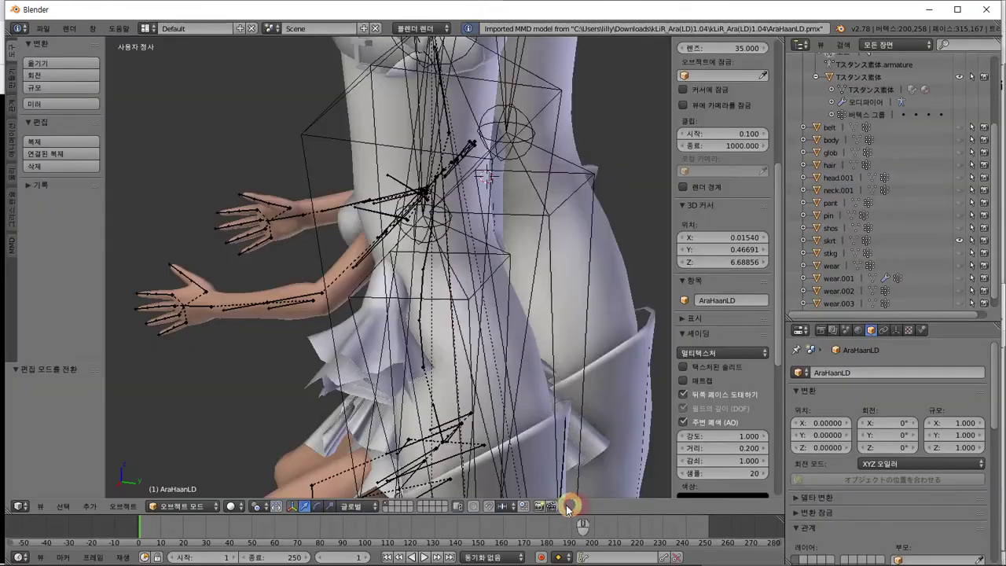
Move the imported AraHaanLD model clear of the dressed body, by about -8.7, -5.2 and -2.8 along X, Y and Z
{"action": "middle_click_drag", "start_coordinate": [576, 504], "coordinate": [746, 267]}
{"action": "scroll", "coordinate": [968, 155], "scroll_direction": "up", "scroll_amount": 4}
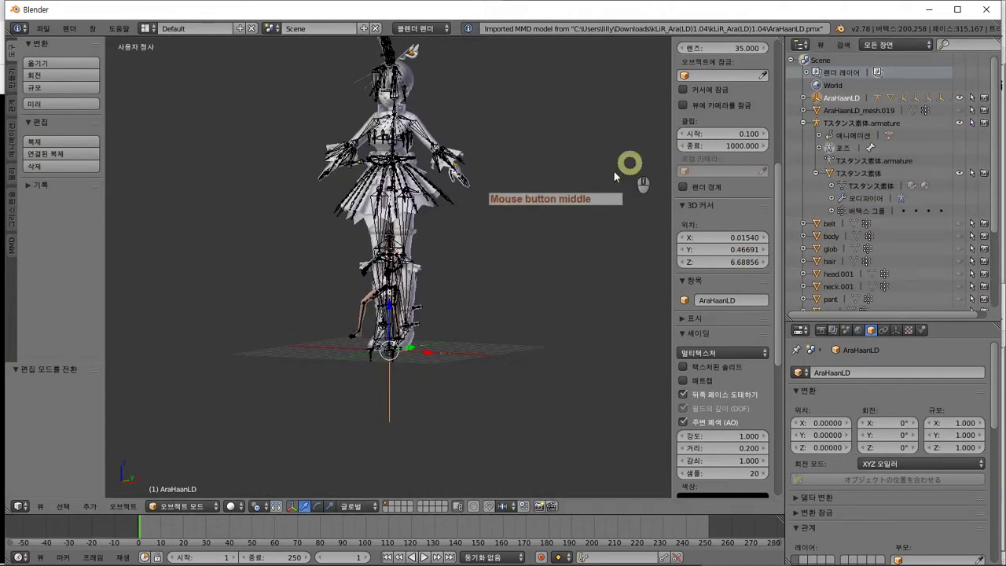
{"action": "key", "text": "g"}
{"action": "left_click", "coordinate": [436, 230]}
{"action": "scroll", "coordinate": [436, 229], "scroll_direction": "up", "scroll_amount": 3}
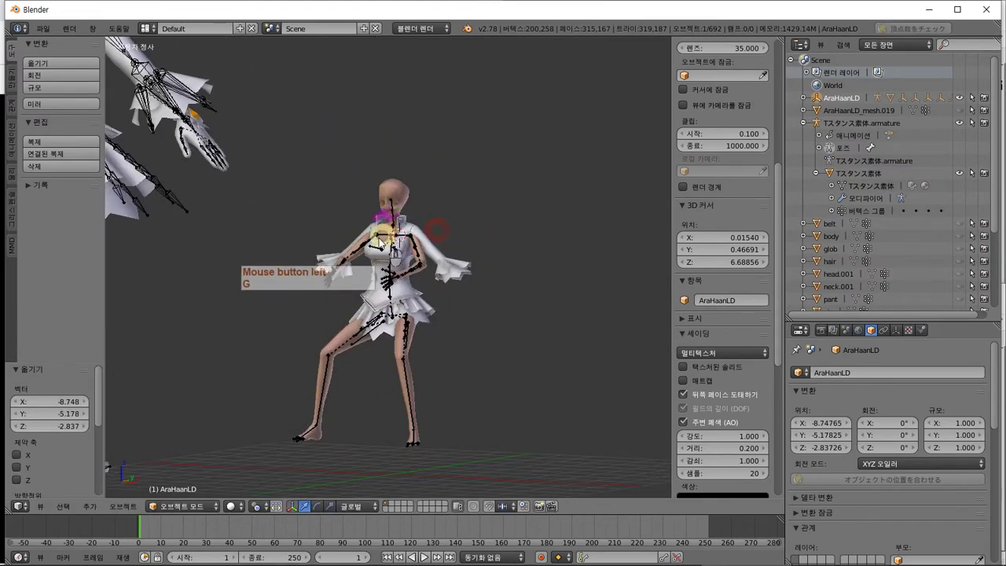
{"action": "middle_click_drag", "start_coordinate": [327, 261], "coordinate": [488, 287], "text": "shift"}
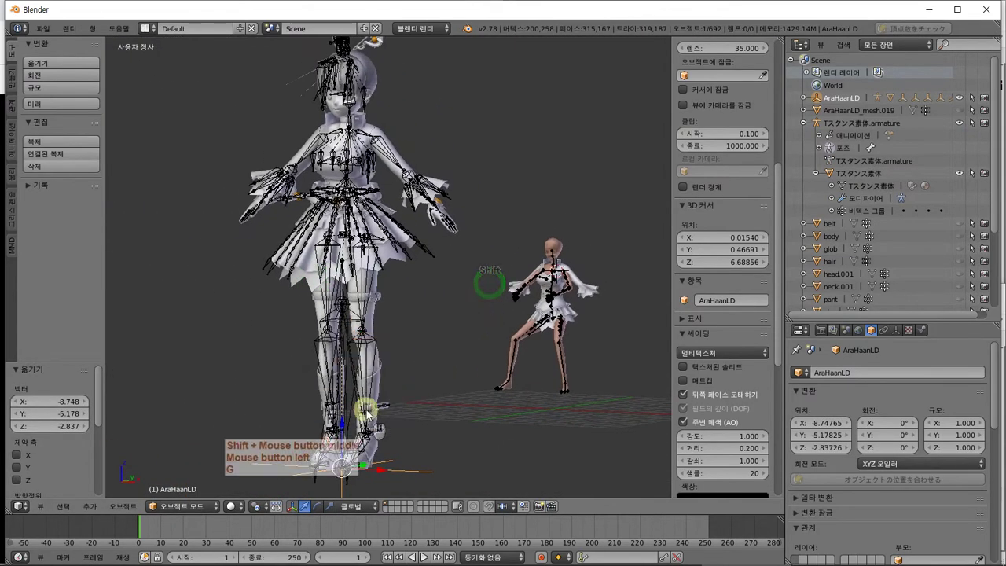
Select AraHaanLD_mesh, switch it to Texture Paint mode and compare its textured outfit and skirt with the fitted dress
{"action": "left_click", "coordinate": [192, 509]}
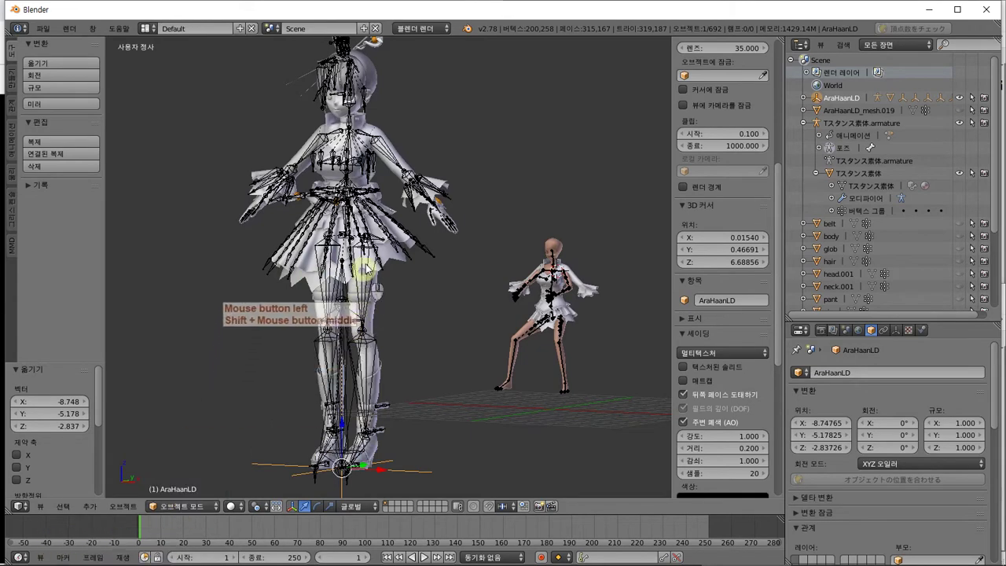
{"action": "right_click", "coordinate": [381, 259]}
{"action": "right_click", "coordinate": [386, 256]}
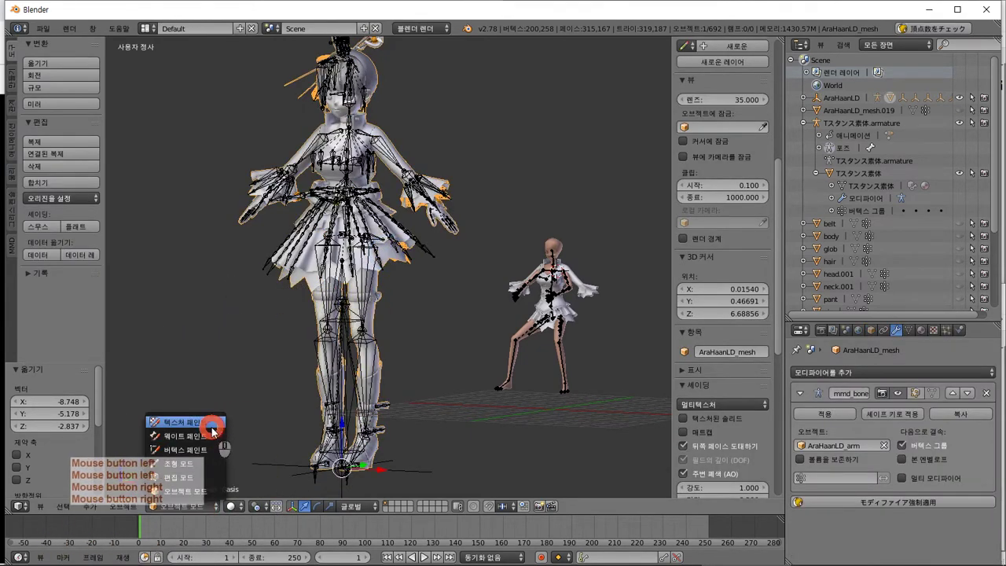
{"action": "left_click", "coordinate": [210, 424]}
{"action": "scroll", "coordinate": [382, 318], "scroll_direction": "up", "scroll_amount": 8}
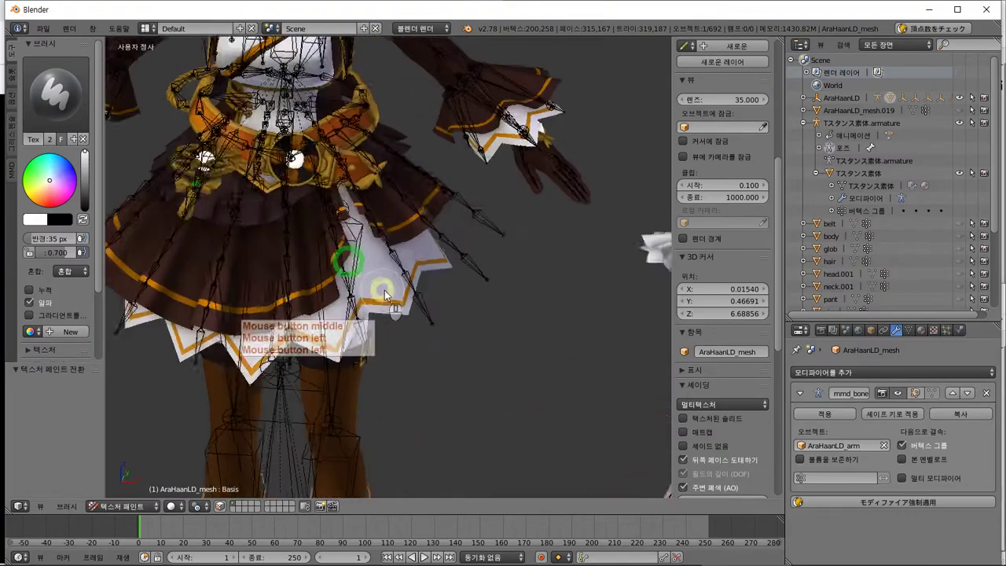
{"action": "middle_click_drag", "start_coordinate": [385, 294], "coordinate": [128, 231]}
{"action": "middle_click_drag", "start_coordinate": [251, 227], "coordinate": [602, 229], "text": "shift"}
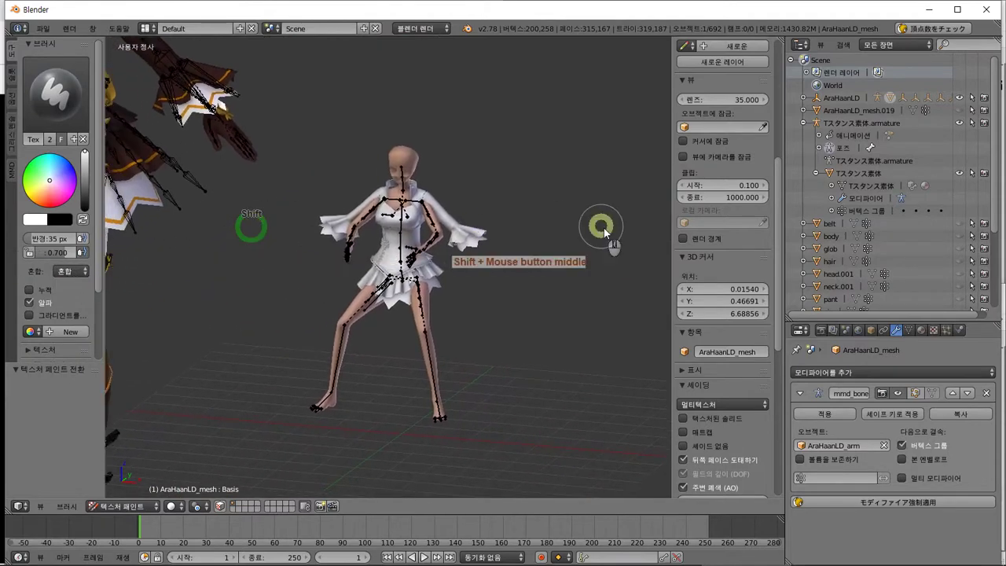
Start saving the Blender file and set the save folder to C:\COM3D2\Mod\kLiR_Ara, copying the path from File Explorer
{"action": "scroll", "coordinate": [574, 236], "scroll_direction": "up", "scroll_amount": 3}
{"action": "key", "text": "ctrl+s"}
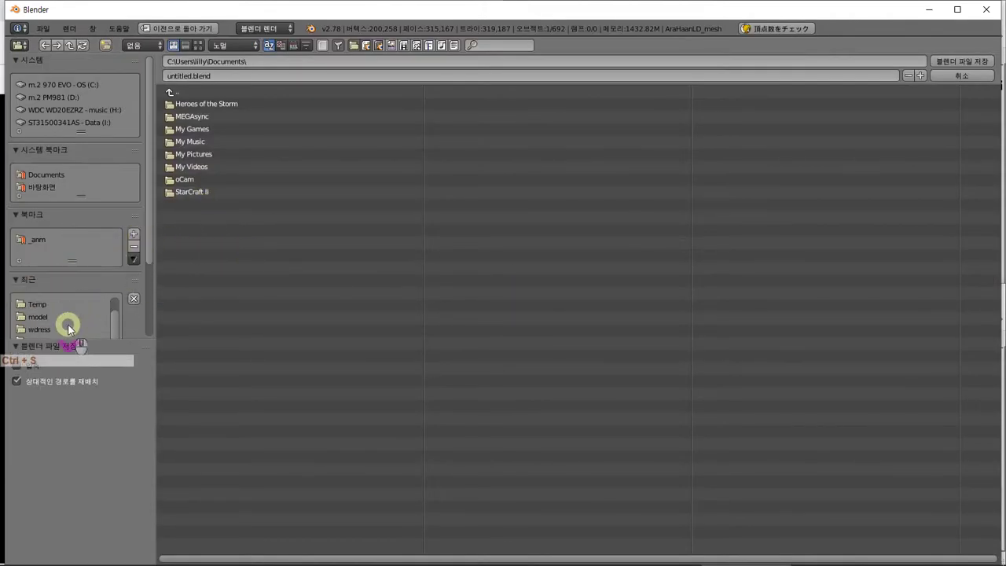
{"action": "key", "text": "alt+Tab"}
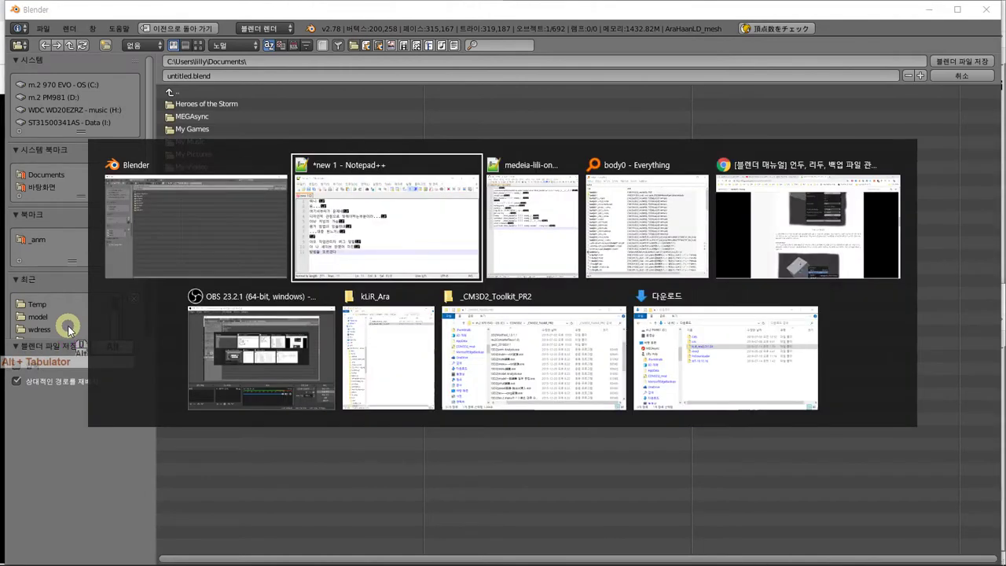
{"action": "left_click", "coordinate": [404, 347], "text": "alt"}
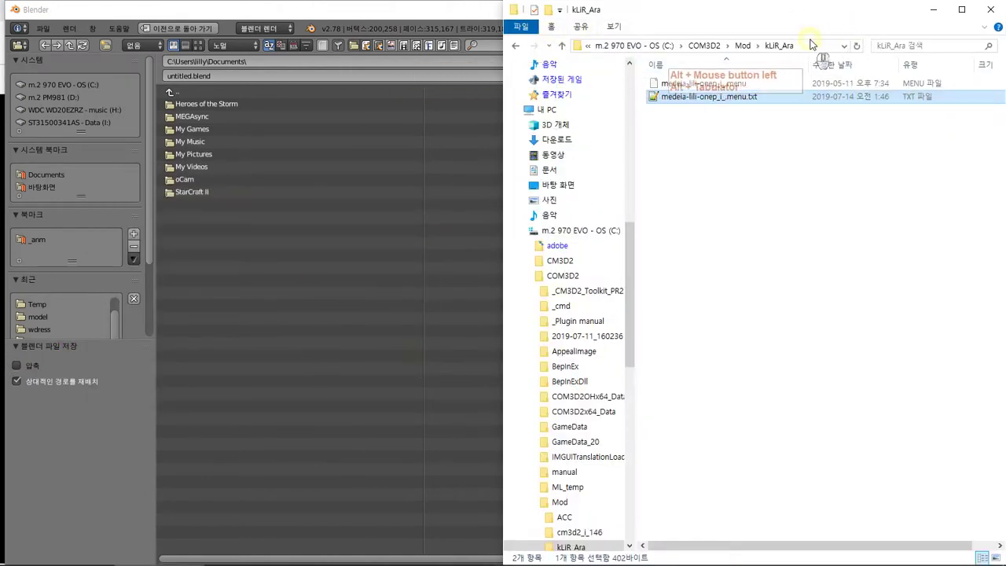
{"action": "key", "text": "ctrl+c"}
{"action": "left_click", "coordinate": [255, 63]}
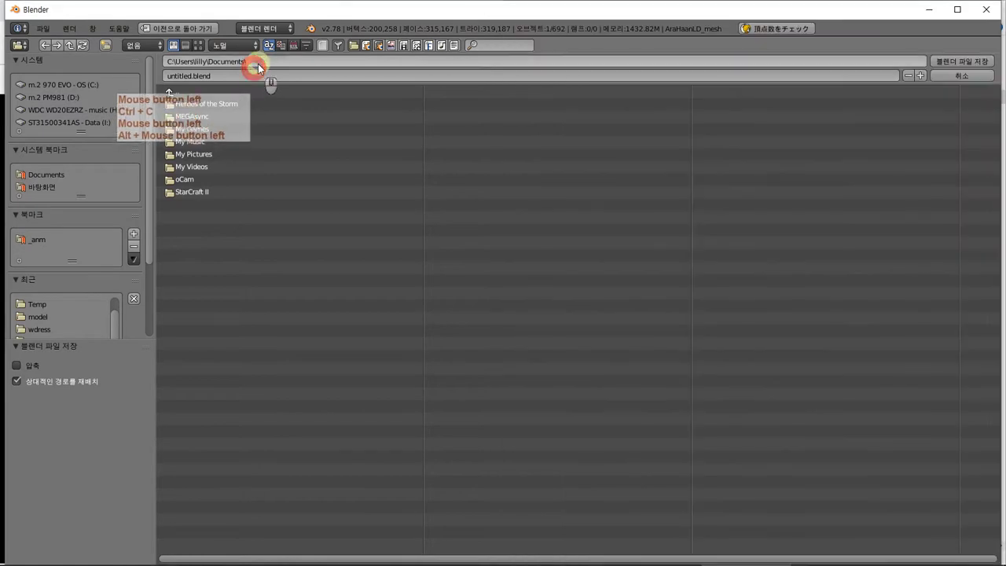
{"action": "left_click", "coordinate": [260, 62]}
{"action": "key", "text": "ctrl+v"}
{"action": "key", "text": "Return"}
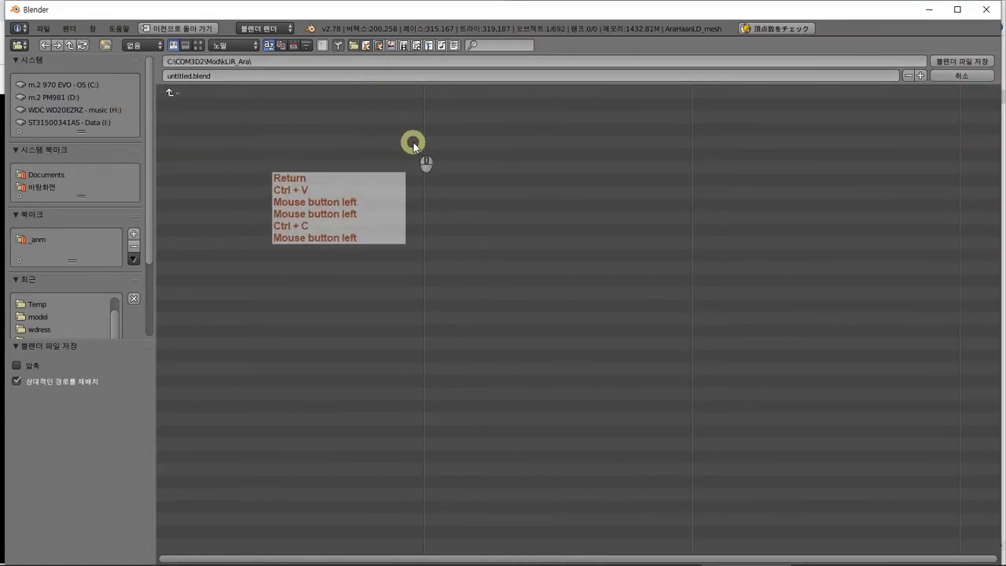
Copy the name of AraHaanLD.pmx from the kLiR_Ara(LD)1.04 download folder and save the Blender file as AraHaanLD.blend
{"action": "key", "text": "alt+Tab"}
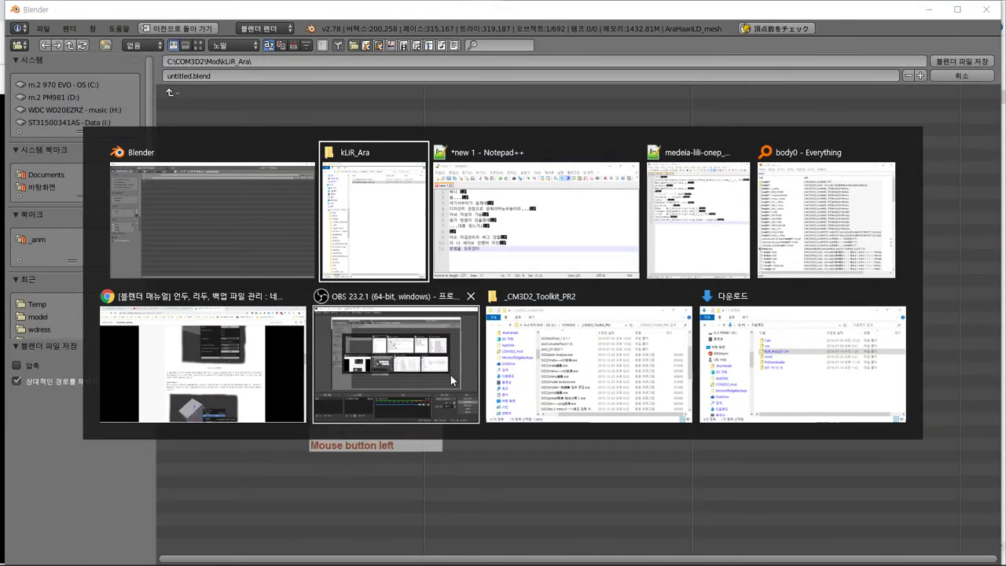
{"action": "left_click", "coordinate": [790, 334], "text": "alt"}
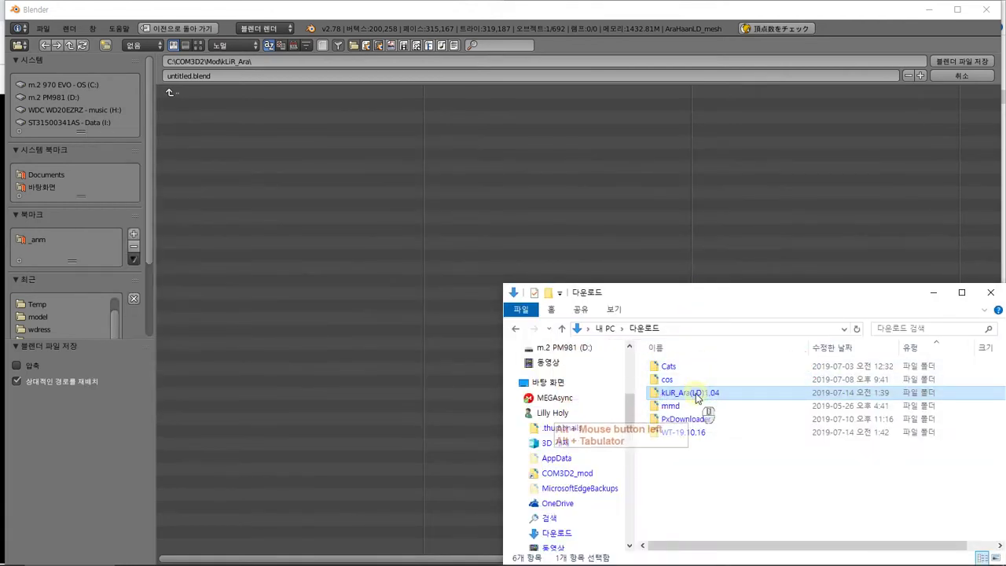
{"action": "double_click", "coordinate": [695, 395]}
{"action": "double_click", "coordinate": [718, 362]}
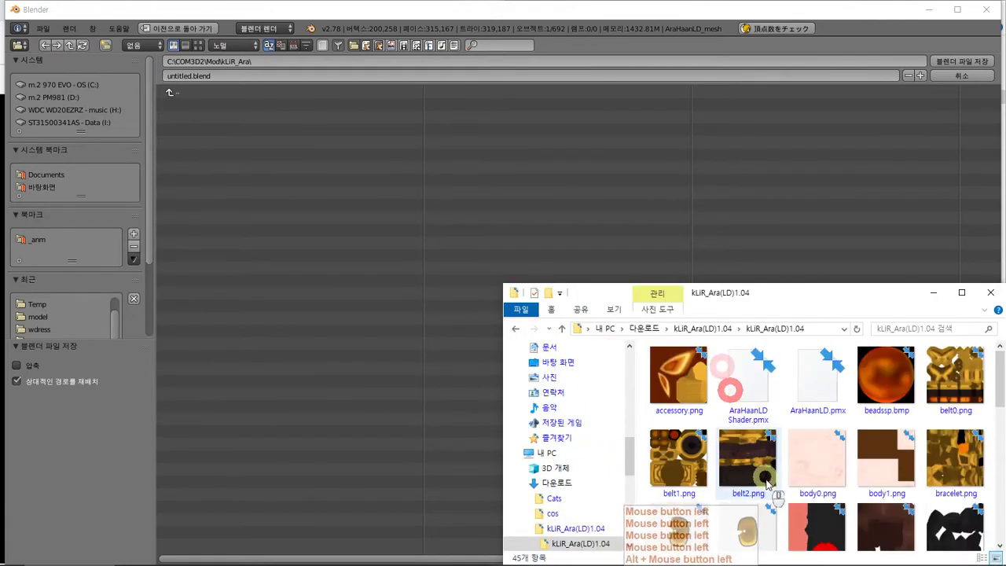
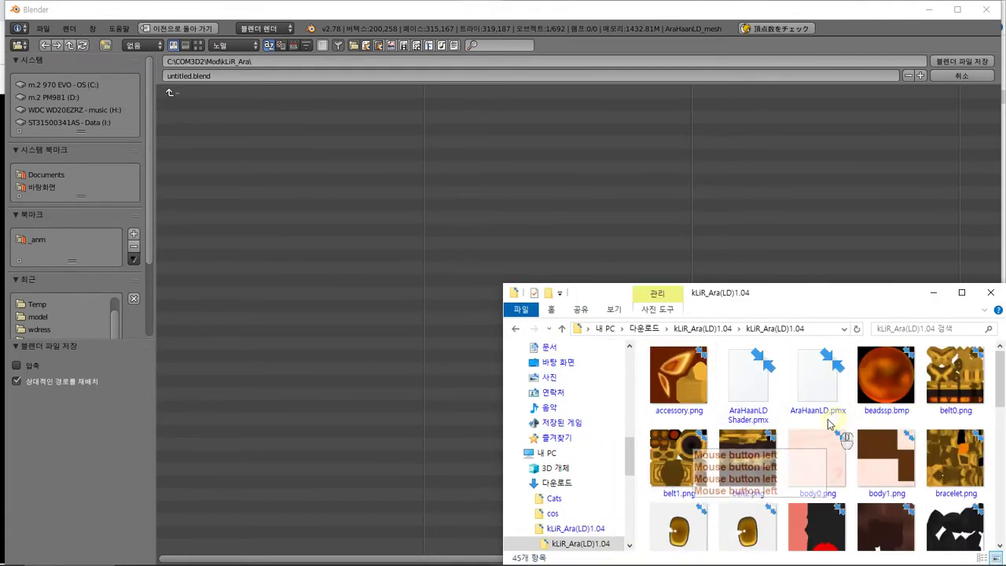
{"action": "left_click", "coordinate": [803, 422]}
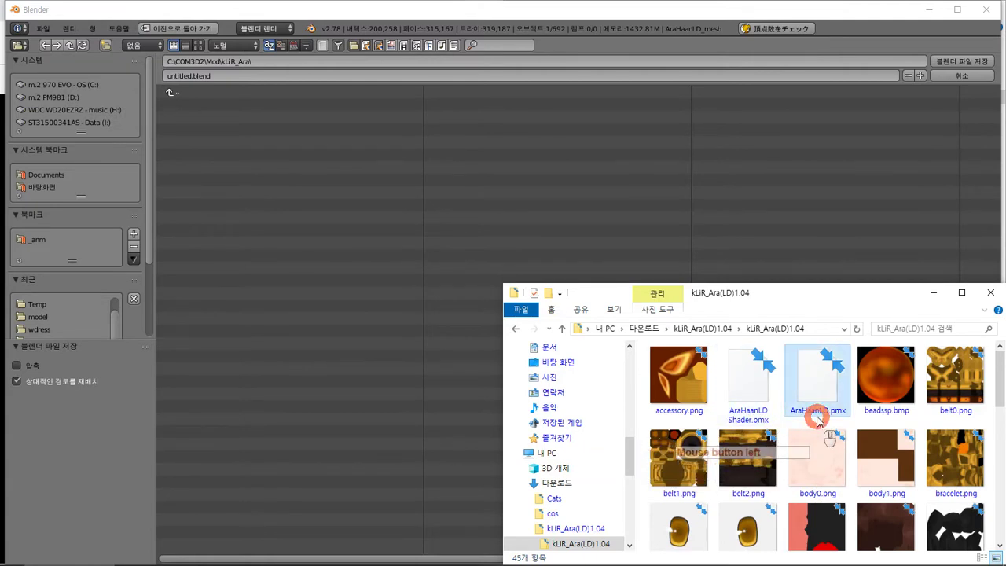
{"action": "key", "text": "ctrl+c"}
{"action": "left_click", "coordinate": [576, 4]}
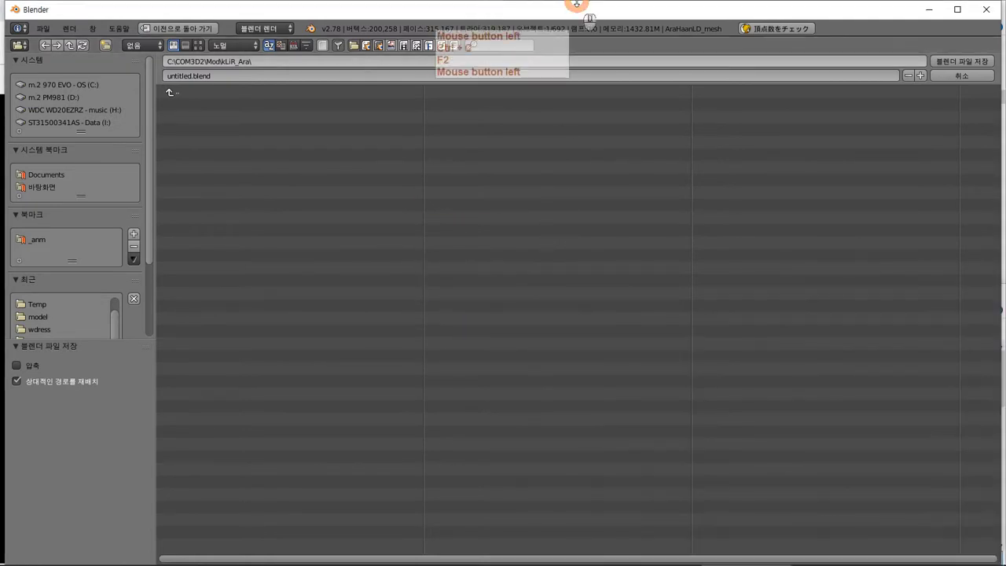
{"action": "left_click", "coordinate": [553, 76]}
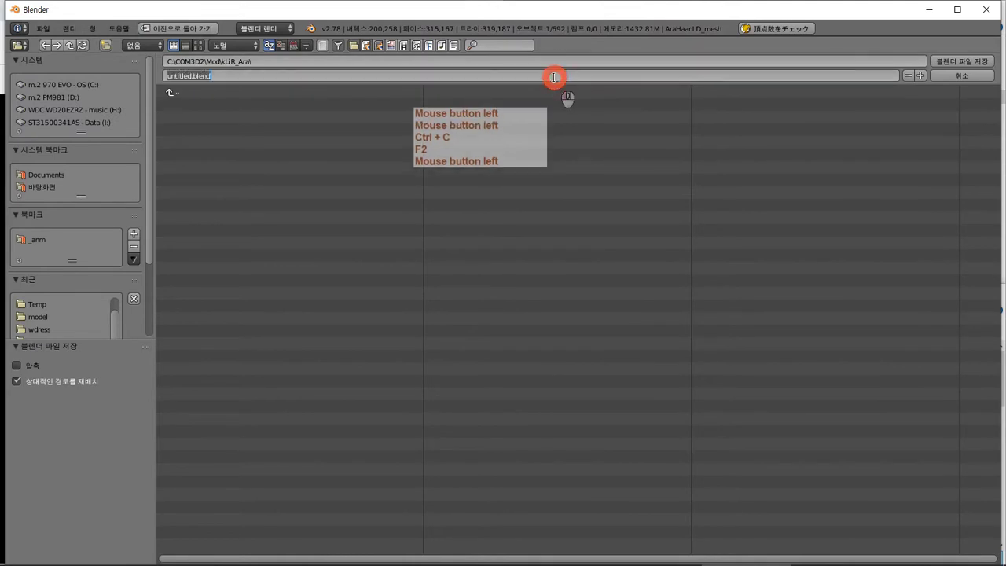
{"action": "key", "text": "Return"}
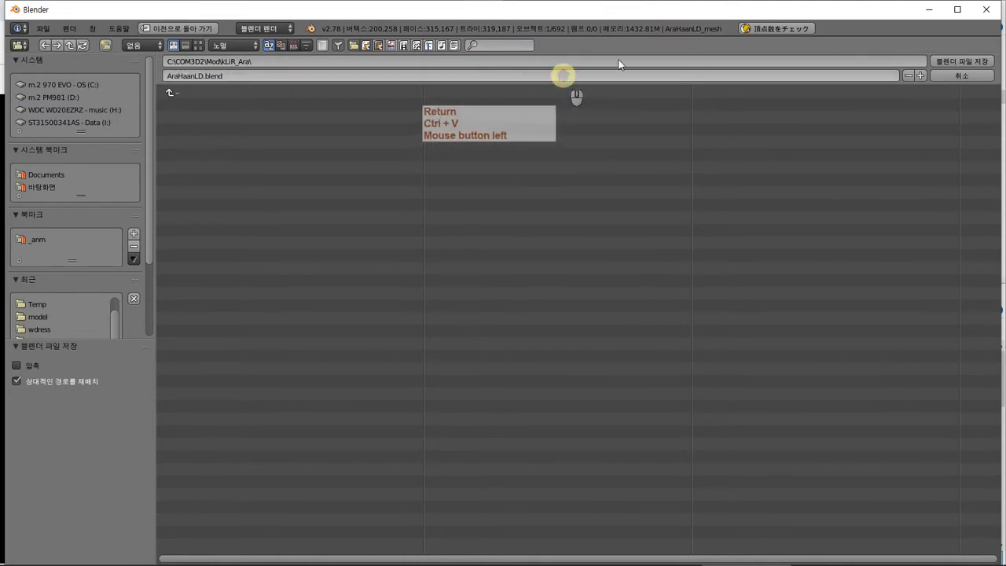
{"action": "left_click", "coordinate": [951, 63]}
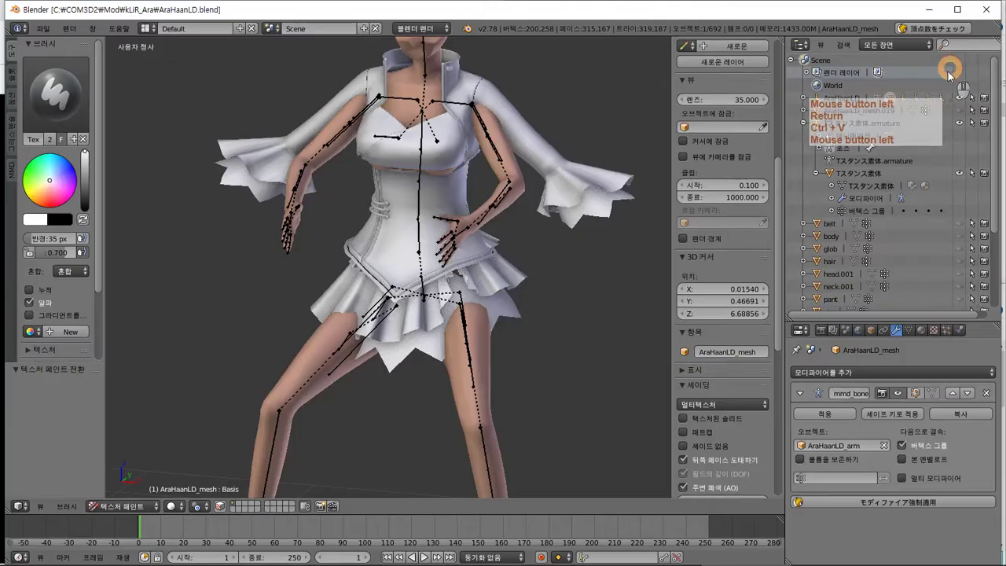
Reopen the skirt object skrt in Edit Mode and lower its whole mesh about 0.213 along the Z axis
{"action": "middle_click_drag", "start_coordinate": [602, 270], "coordinate": [403, 237]}
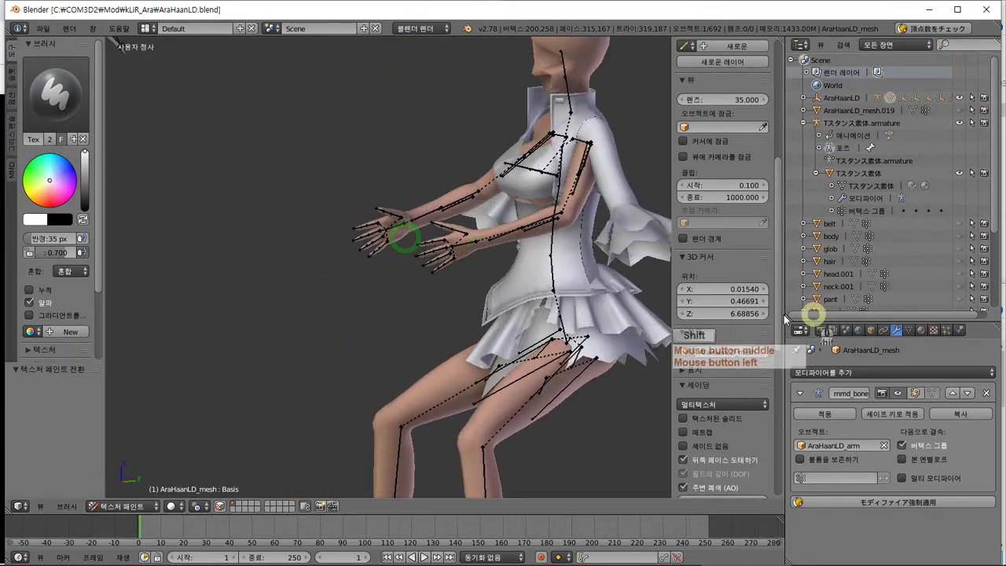
{"action": "middle_click_drag", "start_coordinate": [471, 298], "coordinate": [249, 223], "text": "shift"}
{"action": "scroll", "coordinate": [417, 262], "scroll_direction": "up", "scroll_amount": 3}
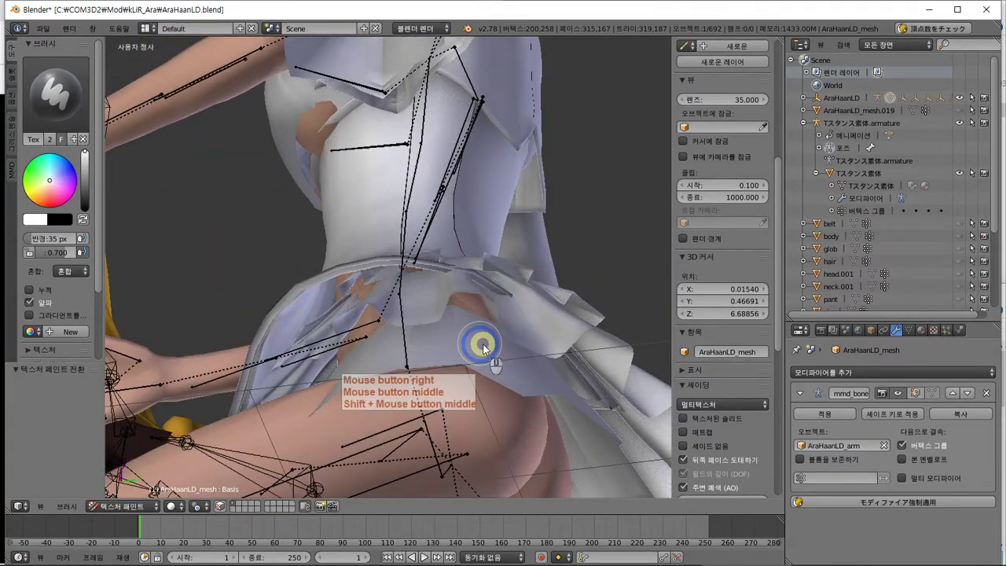
{"action": "key", "text": "Tab"}
{"action": "mouse_move", "coordinate": [482, 352]}
{"action": "middle_mouse_down"}
{"action": "mouse_move", "coordinate": [482, 362]}
{"action": "mouse_move", "coordinate": [549, 382]}
{"action": "mouse_move", "coordinate": [479, 361]}
{"action": "mouse_move", "coordinate": [483, 329]}
{"action": "mouse_move", "coordinate": [487, 386]}
{"action": "mouse_move", "coordinate": [521, 343]}
{"action": "mouse_move", "coordinate": [568, 354]}
{"action": "mouse_move", "coordinate": [545, 395]}
{"action": "mouse_move", "coordinate": [510, 407]}
{"action": "mouse_move", "coordinate": [506, 393]}
{"action": "mouse_move", "coordinate": [407, 319]}
{"action": "middle_mouse_up"}
{"action": "key", "text": "Tab"}
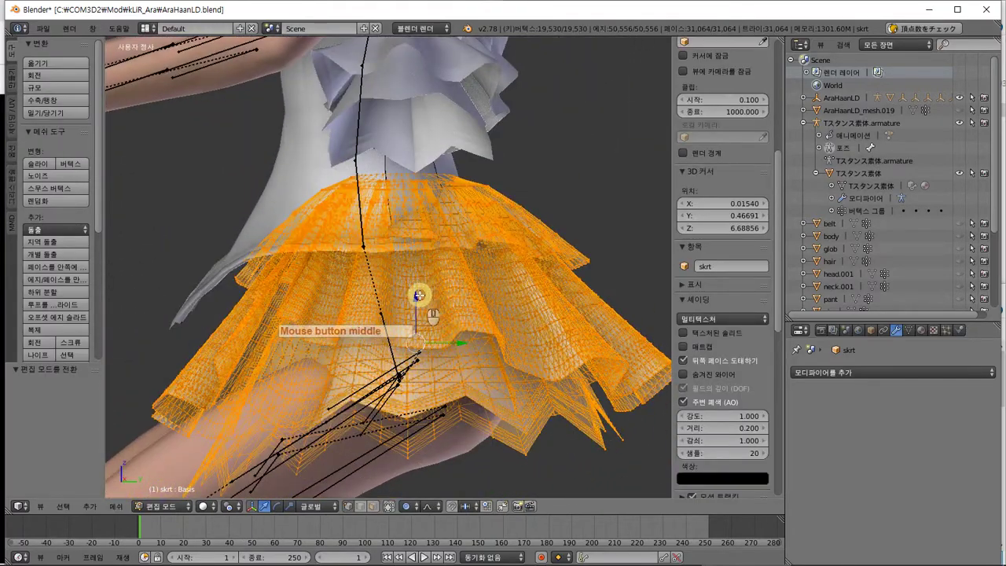
{"action": "left_click_drag", "start_coordinate": [420, 295], "coordinate": [437, 344]}
Expand the AraHaanLD hierarchy and hide its AraHaanLD_arm armature so the skirt can be inspected without the reference bones
{"action": "middle_click_drag", "start_coordinate": [437, 343], "coordinate": [498, 274]}
{"action": "scroll", "coordinate": [499, 274], "scroll_direction": "down", "scroll_amount": 3}
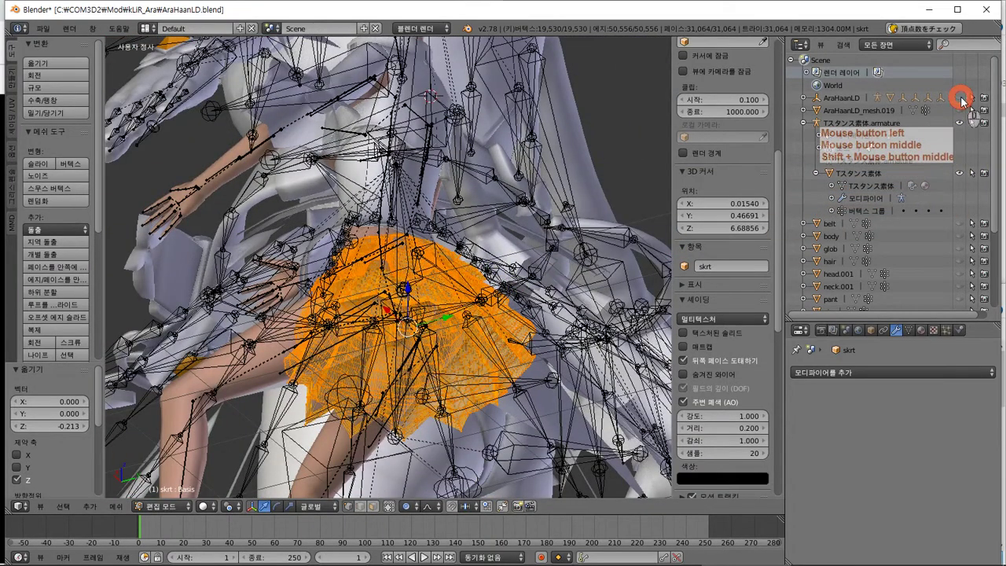
{"action": "left_click", "coordinate": [803, 97]}
{"action": "left_click", "coordinate": [980, 123]}
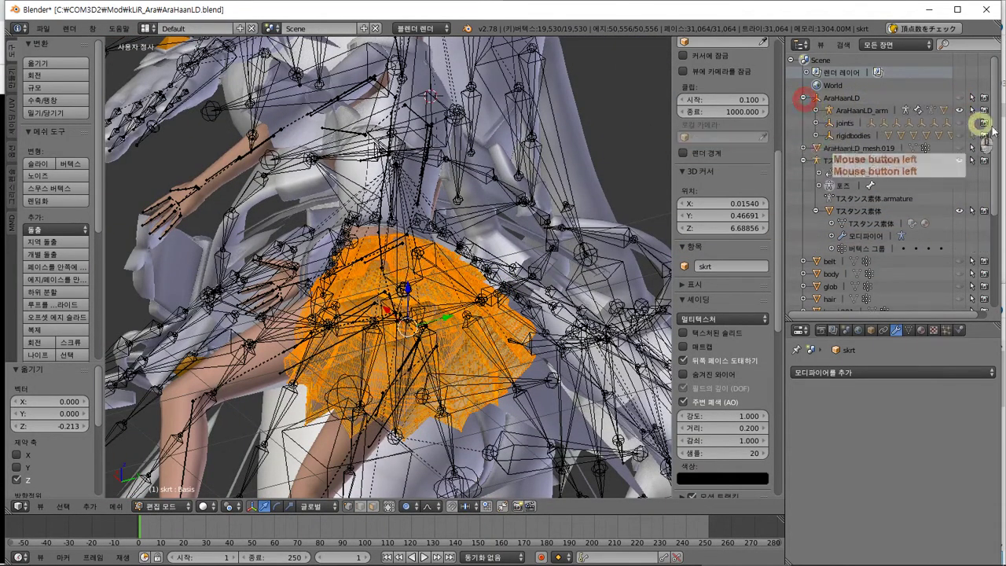
{"action": "left_click", "coordinate": [978, 124]}
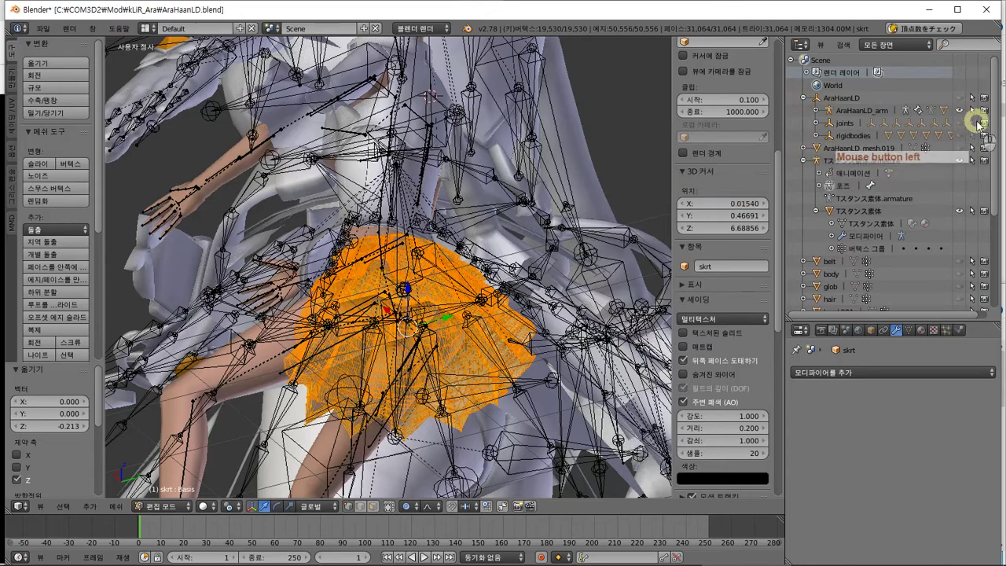
{"action": "left_click", "coordinate": [962, 112]}
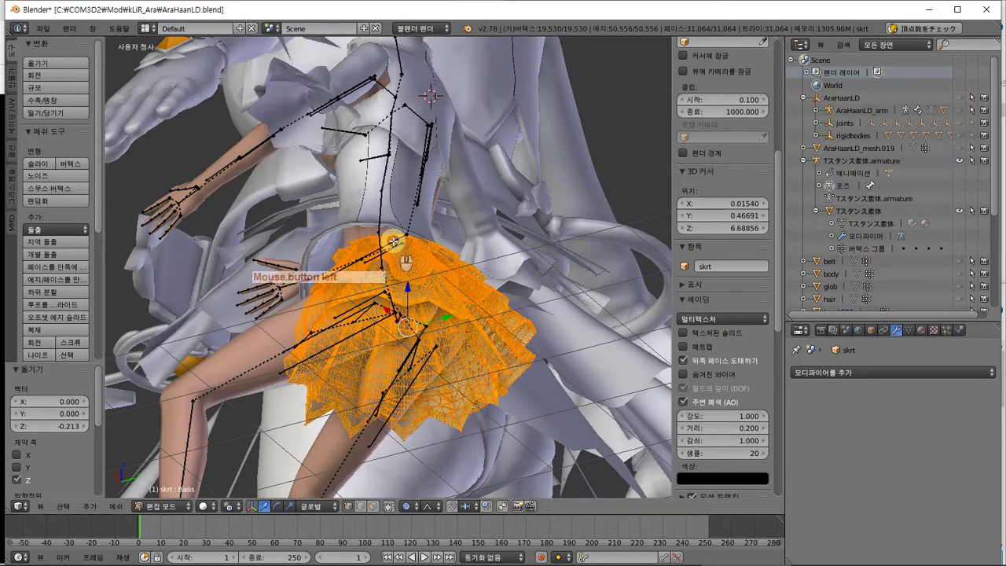
{"action": "middle_click_drag", "start_coordinate": [393, 225], "coordinate": [393, 247]}
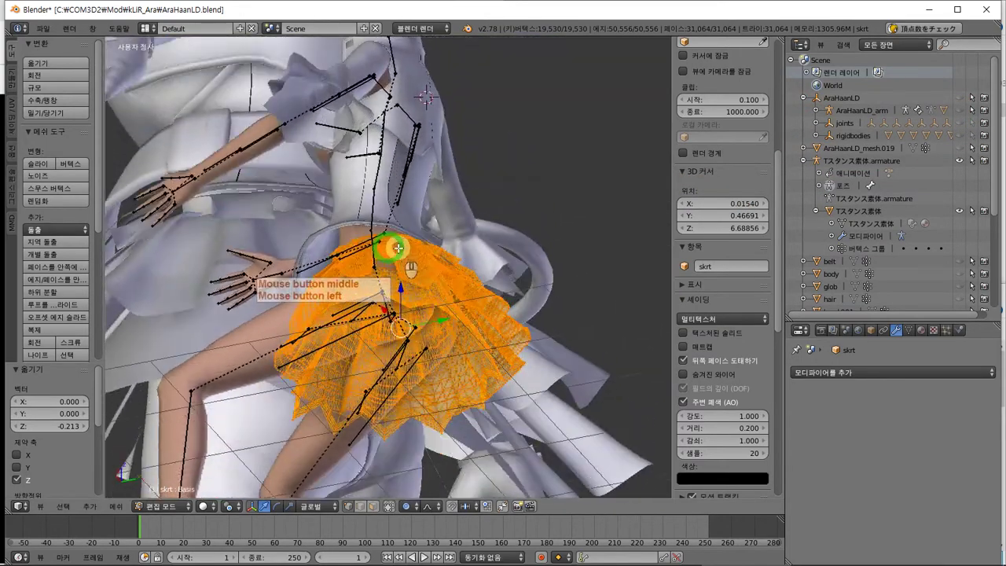
{"action": "scroll", "coordinate": [431, 291], "scroll_direction": "up", "scroll_amount": 3}
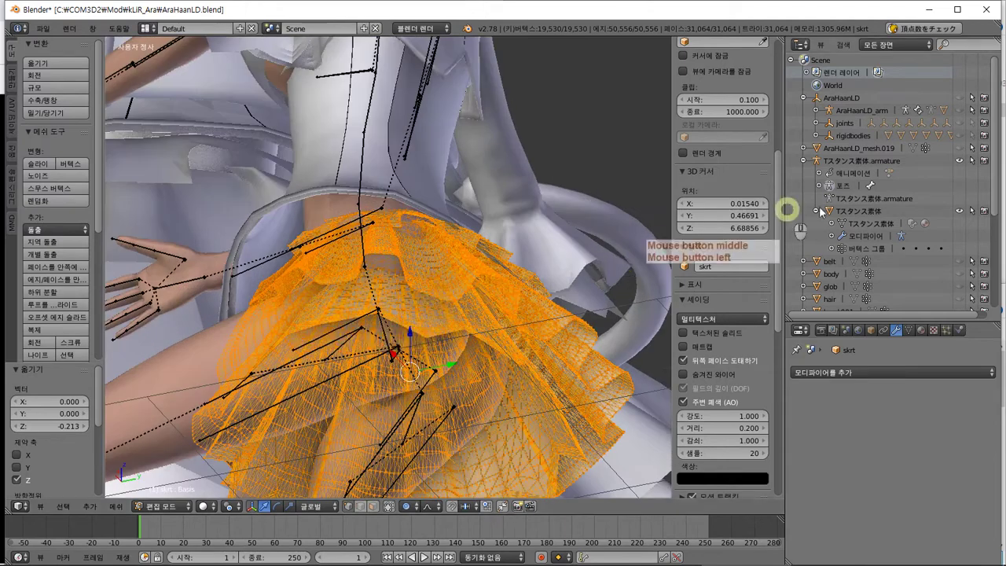
Delete only the top-level AraHaanLD empty, keeping its AraHaanLD_arm, joints and rigidbodies children in the scene
{"action": "left_click", "coordinate": [815, 110]}
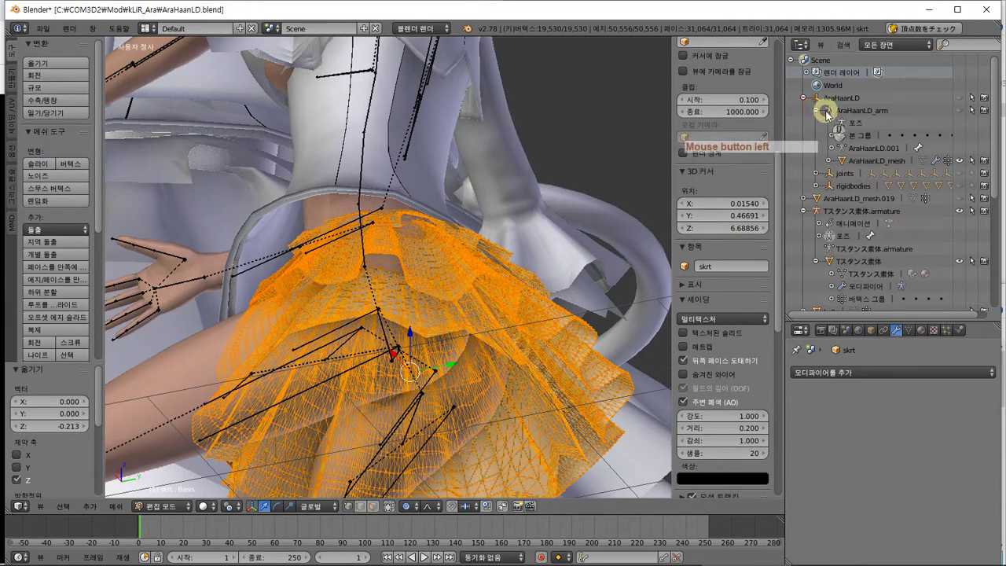
{"action": "left_click_drag", "start_coordinate": [830, 92], "coordinate": [856, 155]}
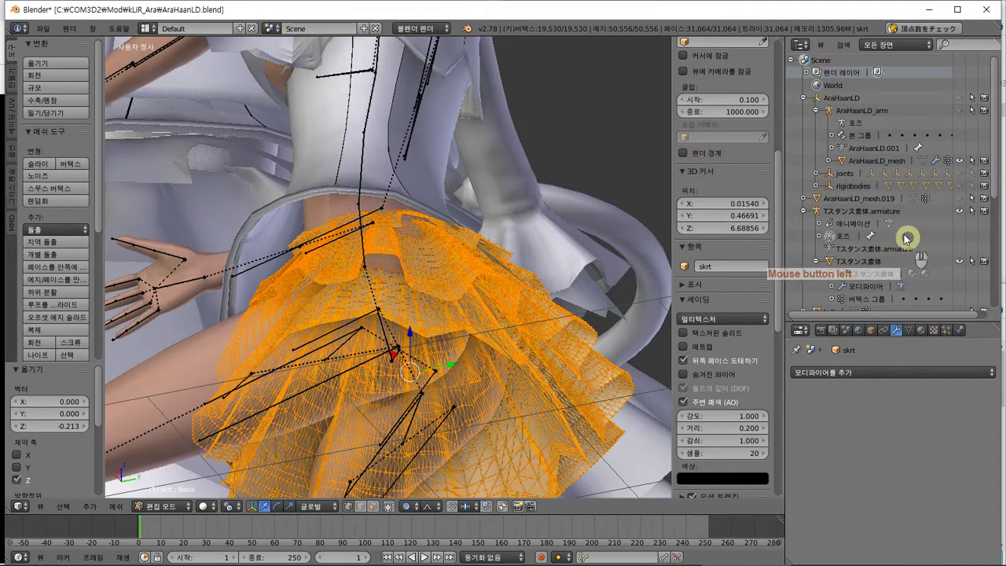
{"action": "left_click", "coordinate": [829, 110]}
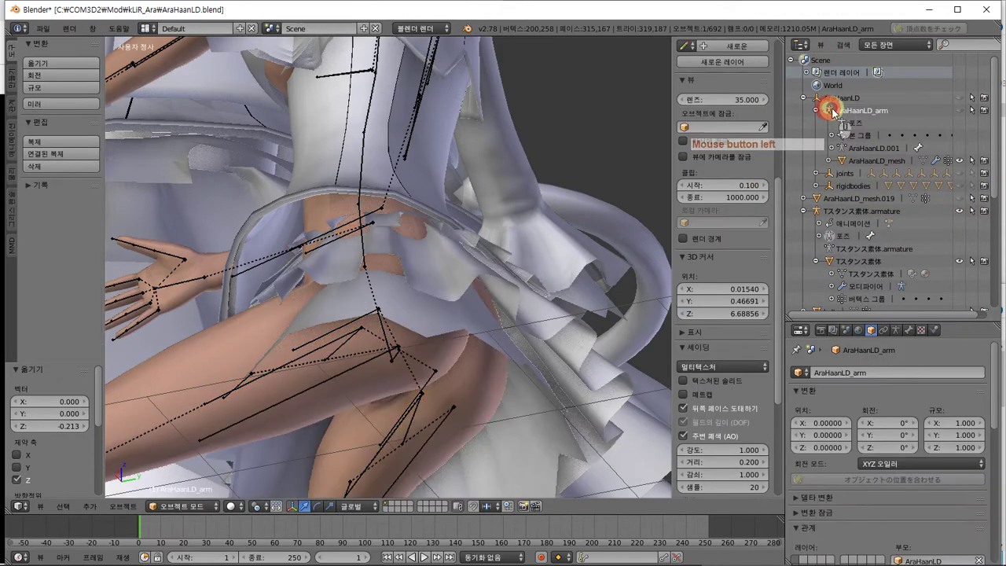
{"action": "left_click_drag", "start_coordinate": [852, 113], "coordinate": [835, 96]}
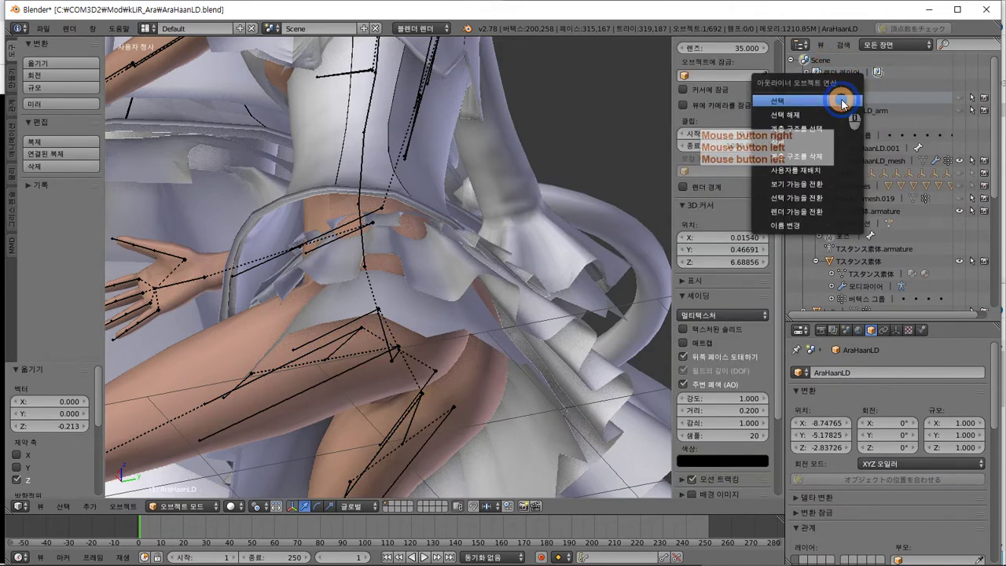
{"action": "left_click", "coordinate": [837, 146]}
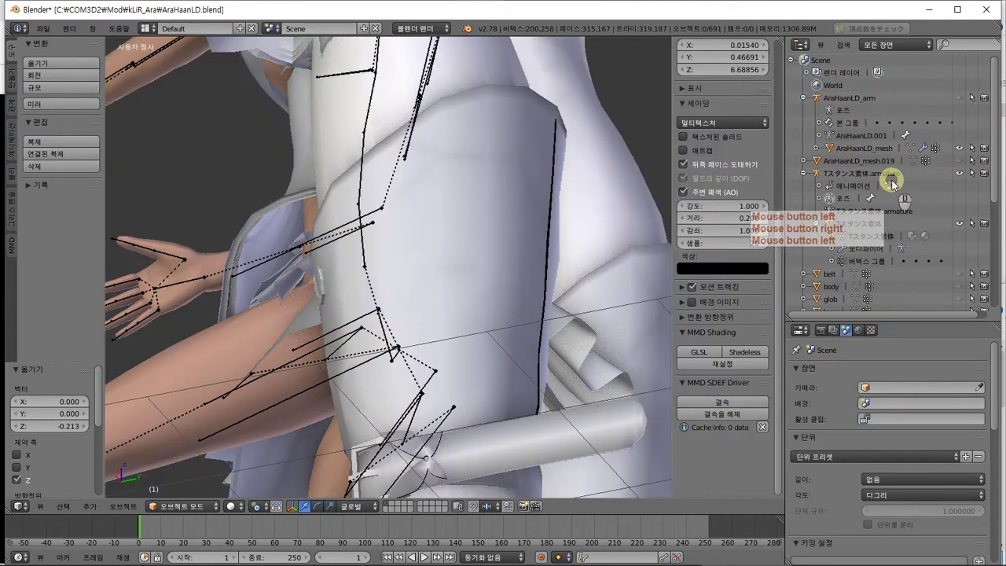
Try to delete the joints empty on its own without its child objects, and undo the deletion
{"action": "scroll", "coordinate": [872, 219], "scroll_direction": "down", "scroll_amount": 5}
{"action": "scroll", "coordinate": [872, 218], "scroll_direction": "up", "scroll_amount": 3}
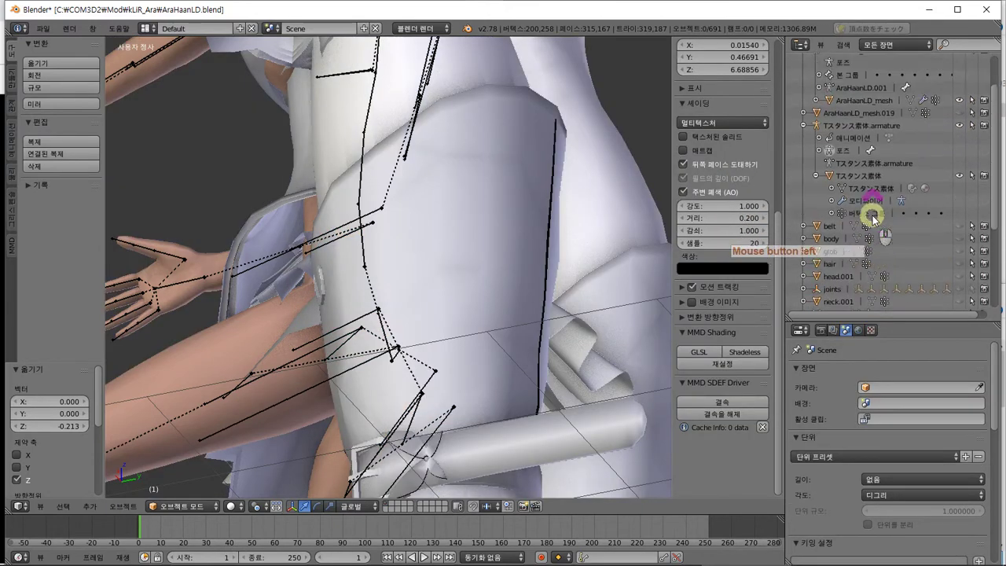
{"action": "scroll", "coordinate": [872, 218], "scroll_direction": "down", "scroll_amount": 7}
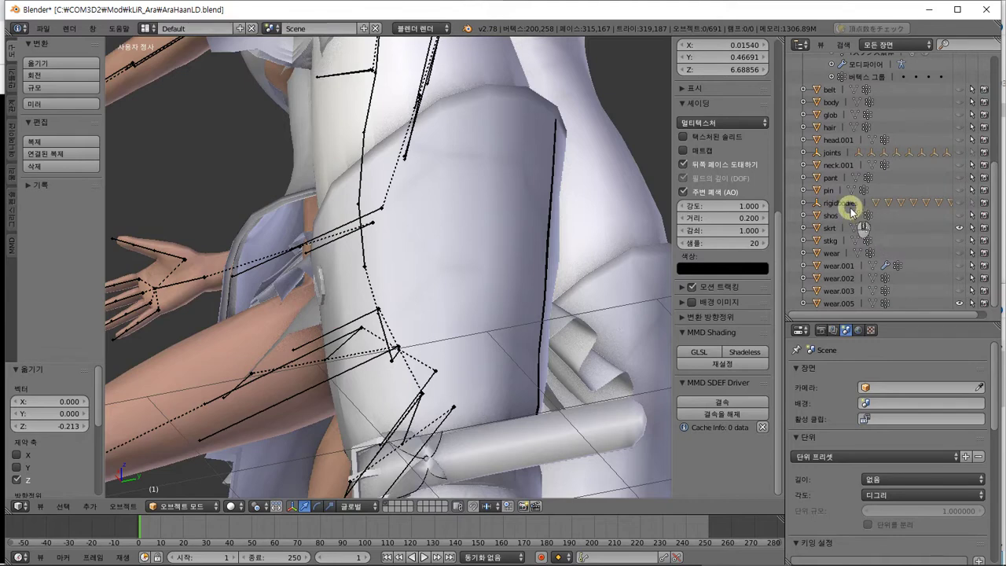
{"action": "left_click", "coordinate": [839, 203]}
{"action": "right_click", "coordinate": [832, 155]}
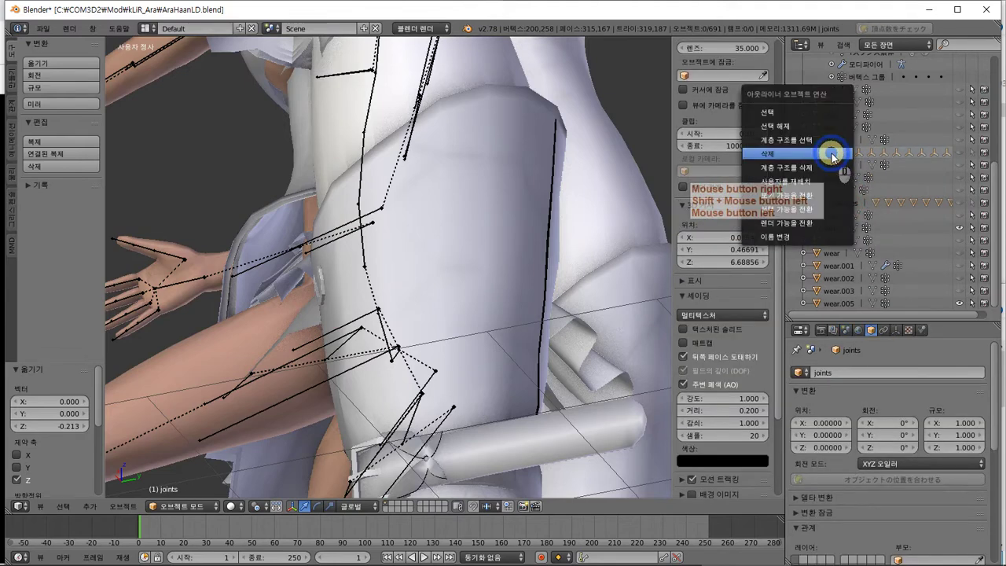
{"action": "left_click", "coordinate": [831, 154]}
{"action": "scroll", "coordinate": [911, 271], "scroll_direction": "up", "scroll_amount": 5}
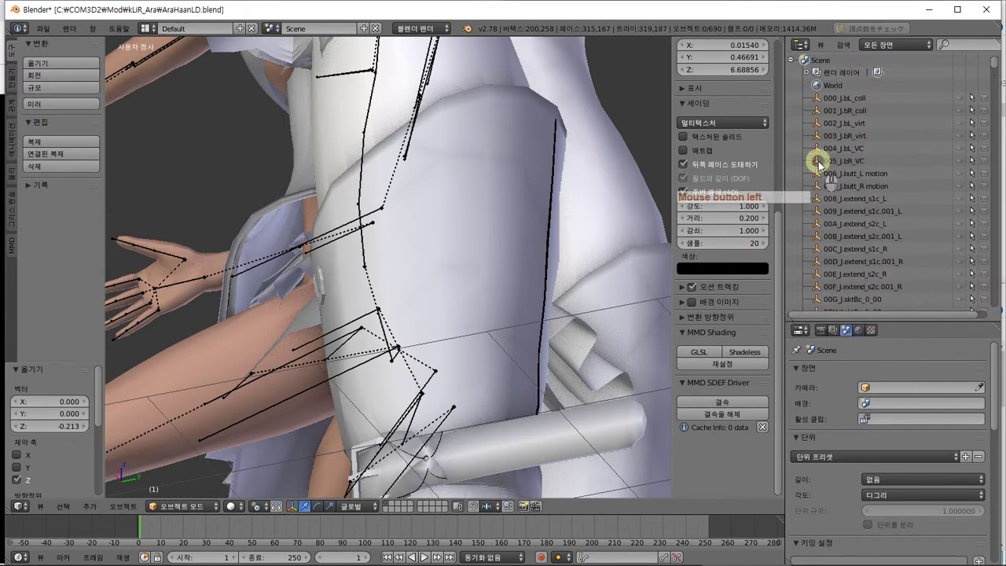
{"action": "scroll", "coordinate": [821, 161], "scroll_direction": "down", "scroll_amount": 10}
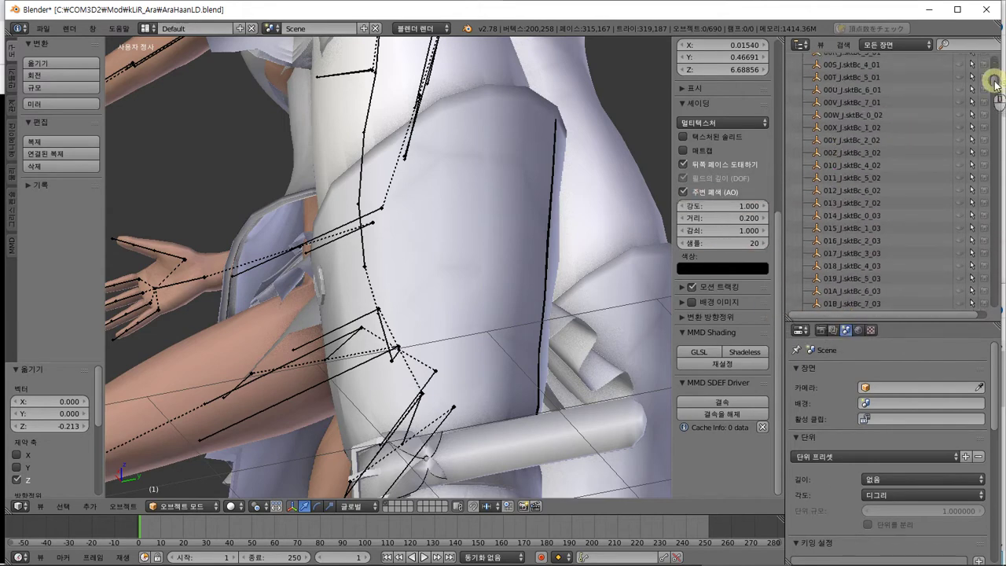
{"action": "mouse_move", "coordinate": [995, 84]}
{"action": "left_mouse_down"}
{"action": "mouse_move", "coordinate": [981, 305]}
{"action": "mouse_move", "coordinate": [982, 69]}
{"action": "left_mouse_up"}
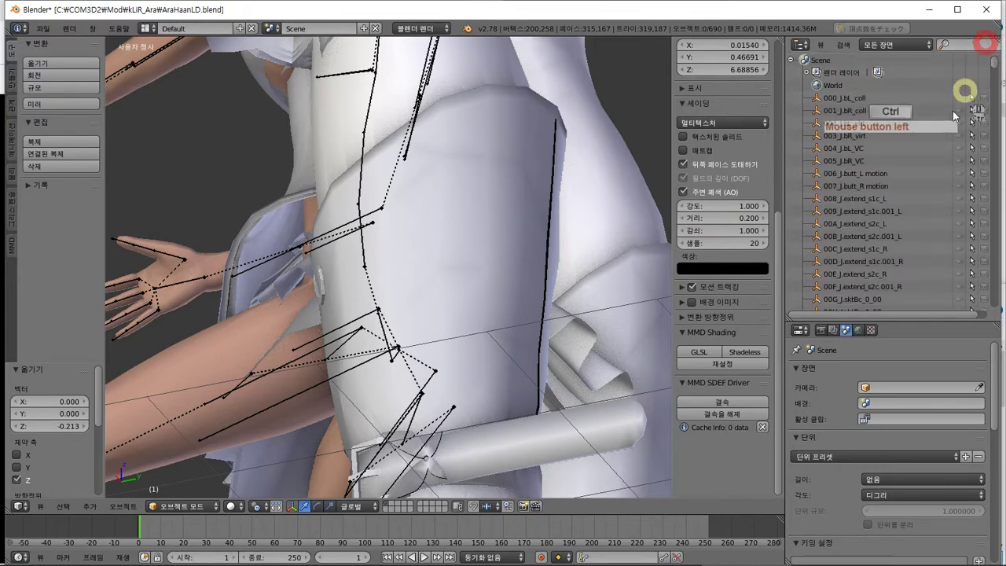
{"action": "key", "text": "ctrl+z"}
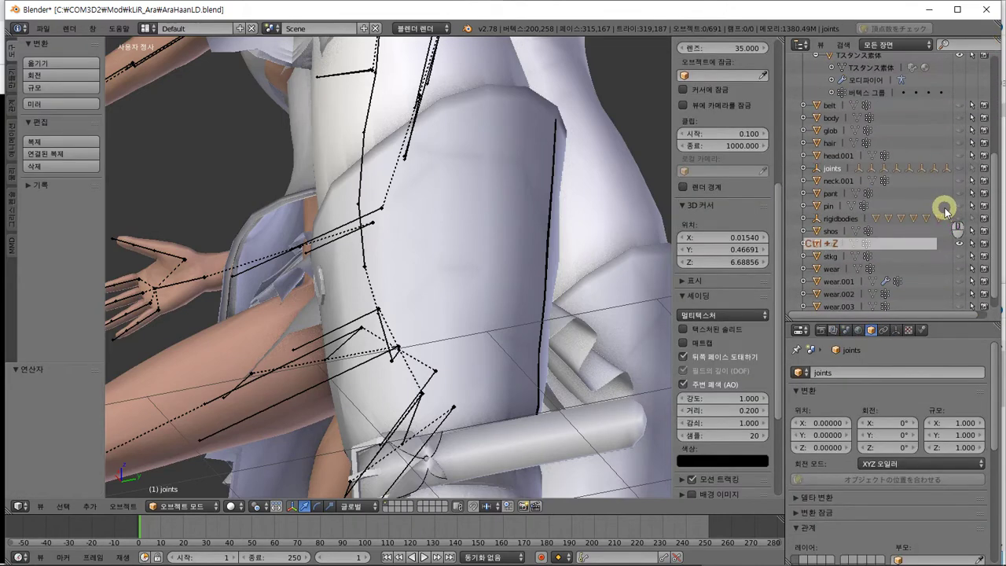
Try to delete the joints and rigidbodies empties together with their hierarchies, and undo the deletion
{"action": "left_click", "coordinate": [843, 219]}
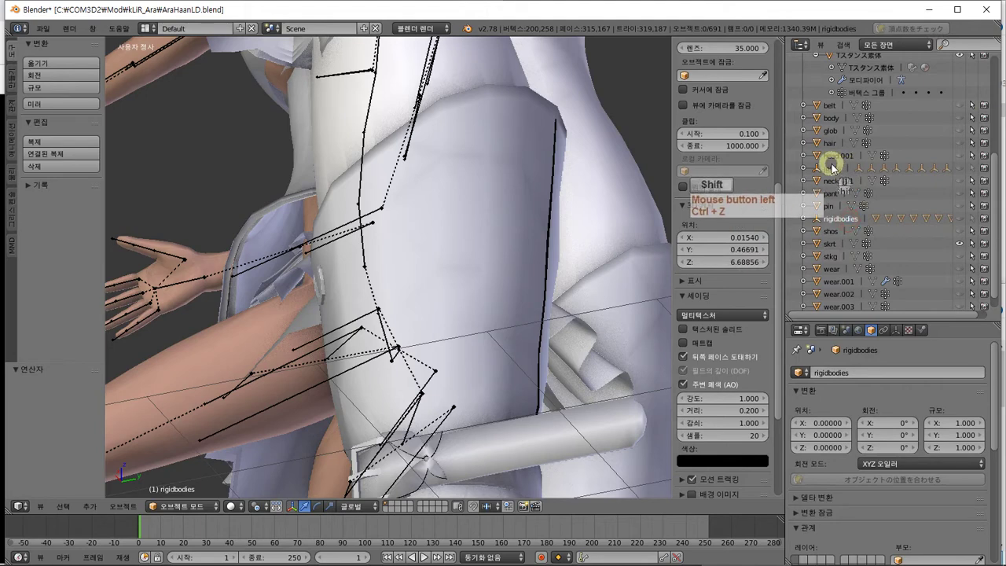
{"action": "right_click", "coordinate": [831, 169]}
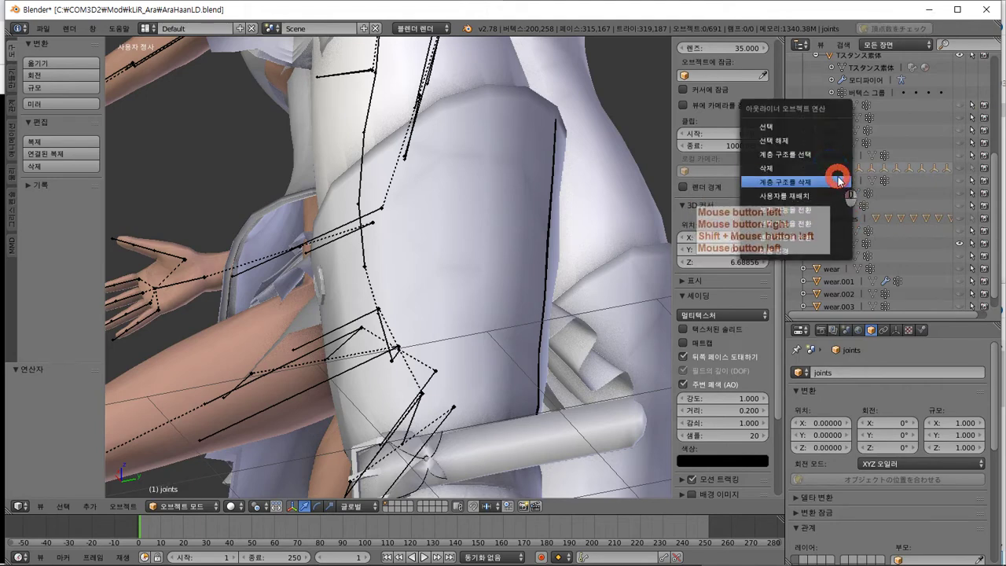
{"action": "left_click", "coordinate": [837, 181]}
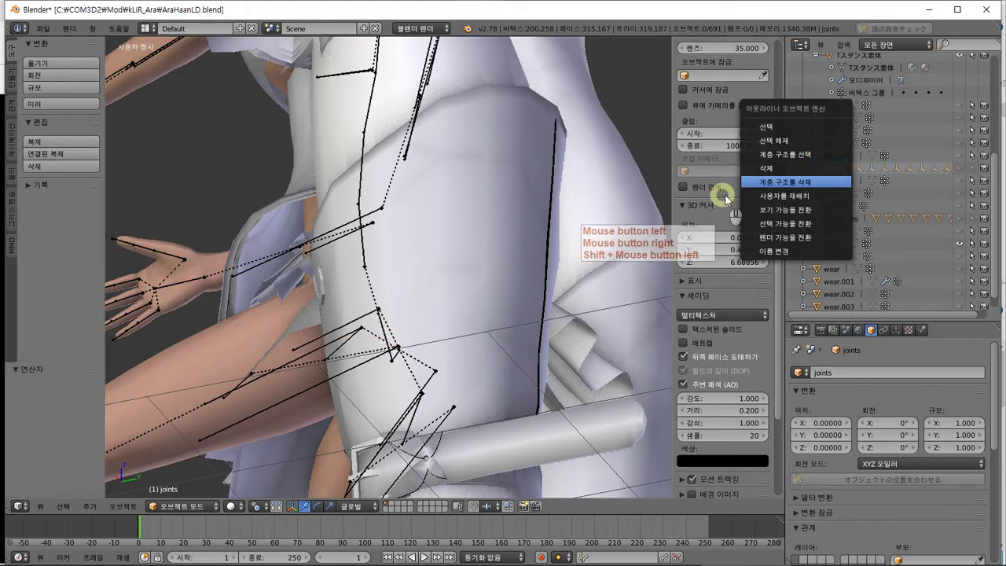
{"action": "left_click", "coordinate": [801, 182]}
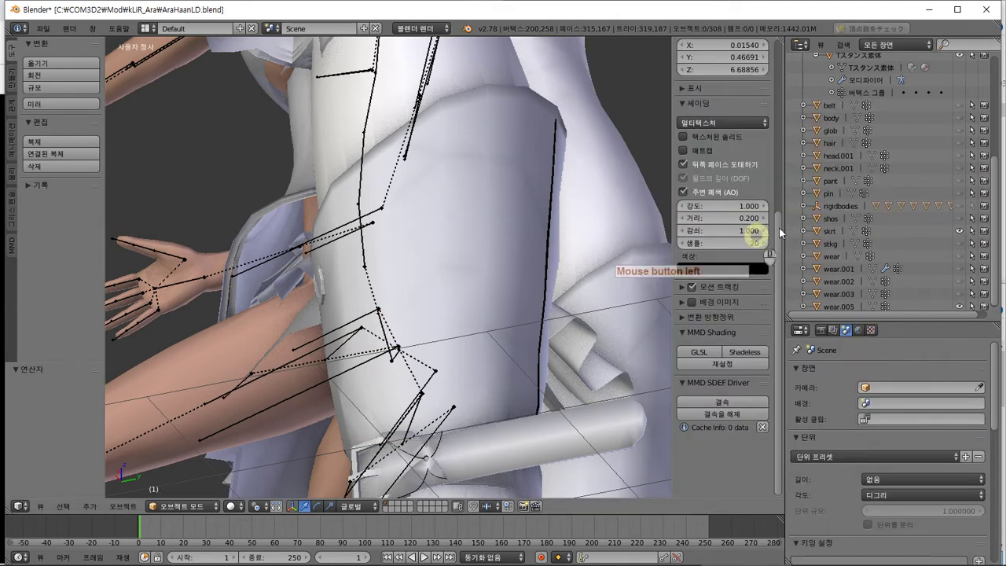
{"action": "left_click", "coordinate": [837, 207]}
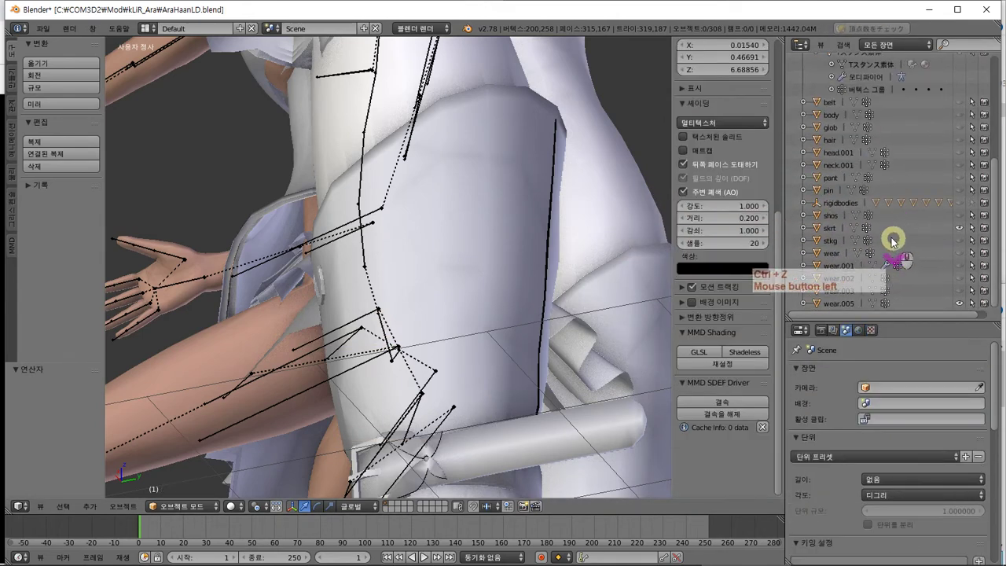
{"action": "key", "text": "ctrl+z"}
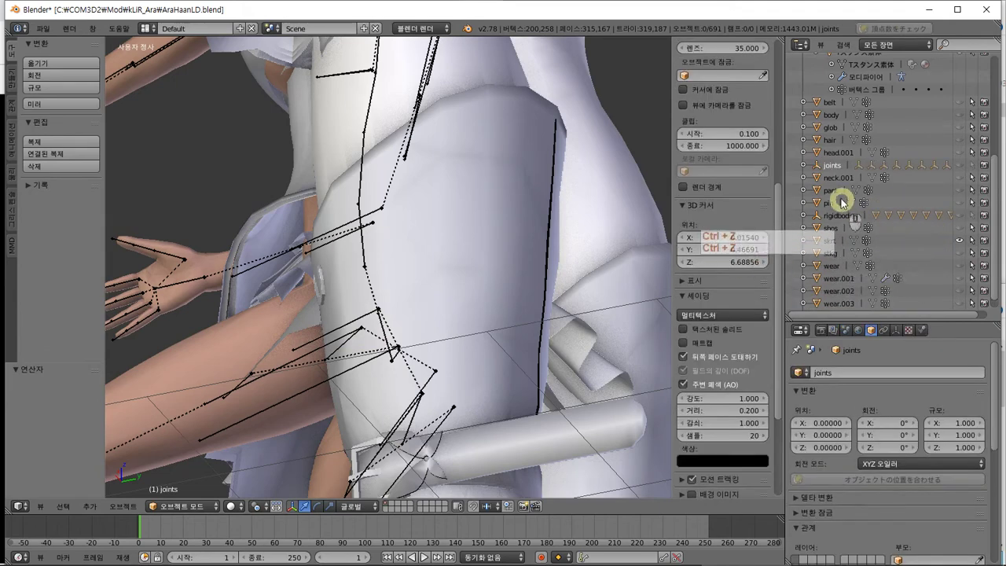
Delete the joints empty and the rigidbodies empty one after the other, each with its whole hierarchy
{"action": "left_click", "coordinate": [829, 187]}
{"action": "left_click", "coordinate": [831, 163]}
{"action": "right_click", "coordinate": [835, 180]}
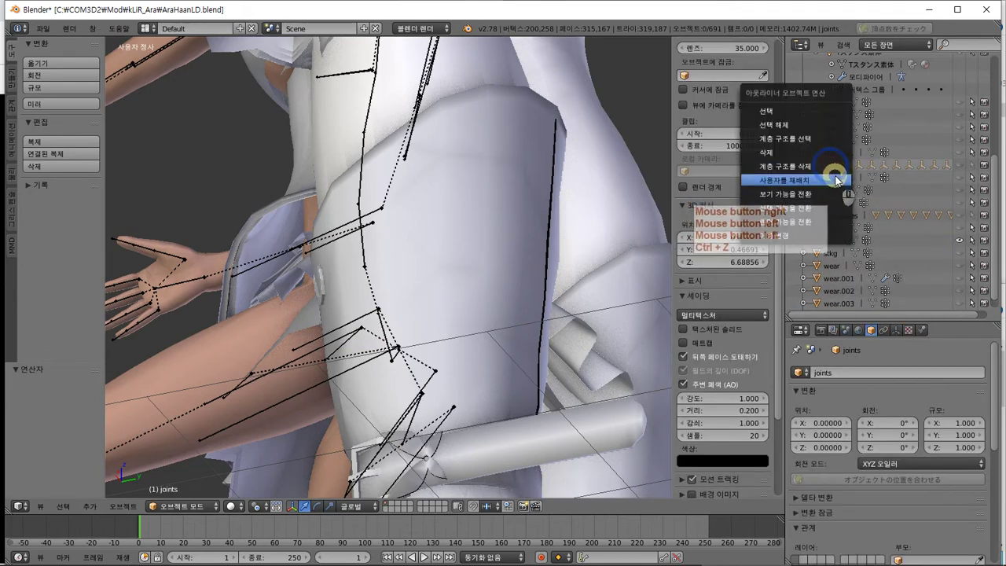
{"action": "left_click", "coordinate": [876, 217]}
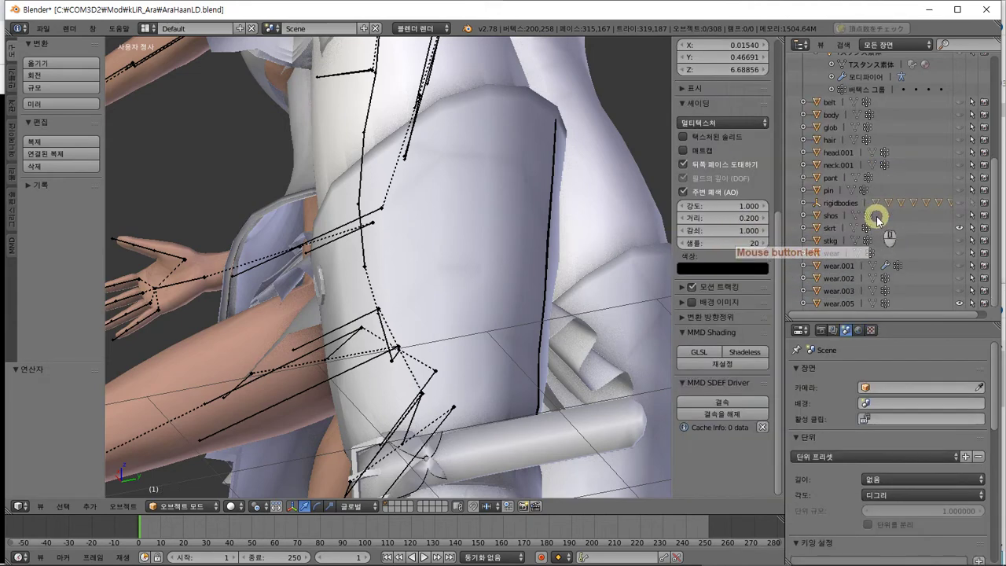
{"action": "left_click", "coordinate": [842, 206]}
{"action": "right_click", "coordinate": [846, 208]}
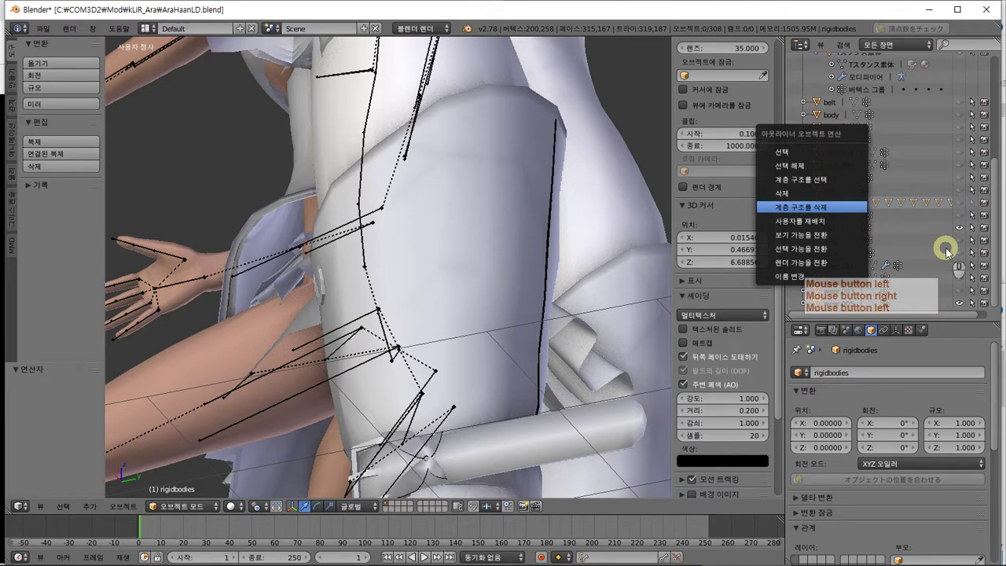
{"action": "key", "text": "Return"}
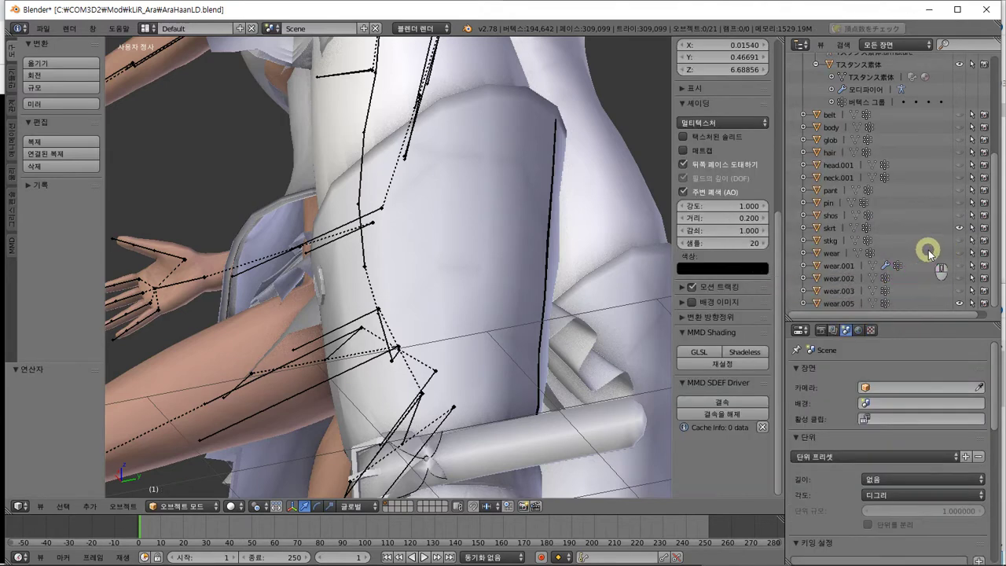
Select the AraHaanLD_mesh reference model and switch it from Texture Paint to Object Mode
{"action": "scroll", "coordinate": [928, 252], "scroll_direction": "up", "scroll_amount": 5}
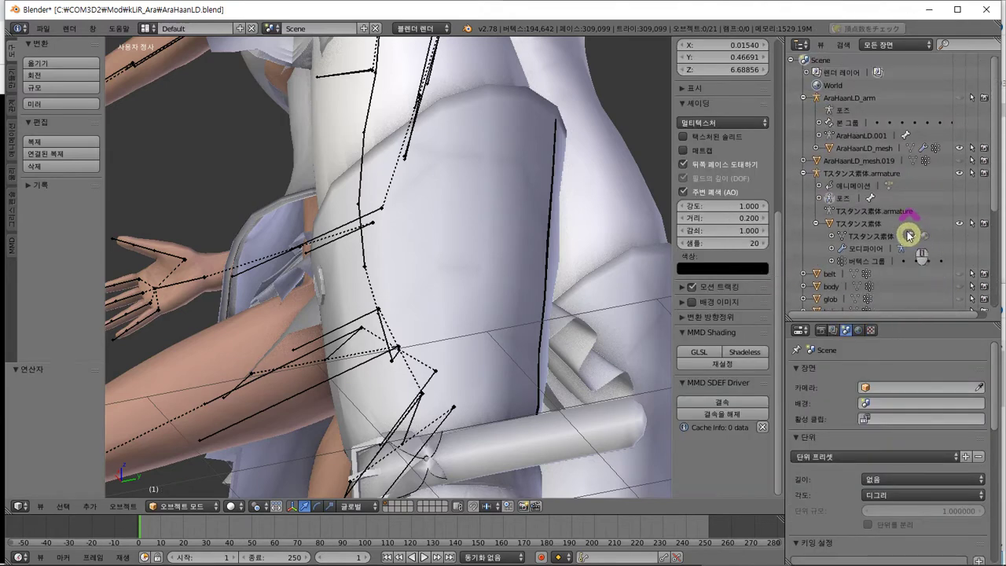
{"action": "scroll", "coordinate": [532, 184], "scroll_direction": "down", "scroll_amount": 6}
{"action": "middle_click_drag", "start_coordinate": [479, 226], "coordinate": [387, 189]}
{"action": "right_click", "coordinate": [397, 162]}
{"action": "key", "text": "g"}
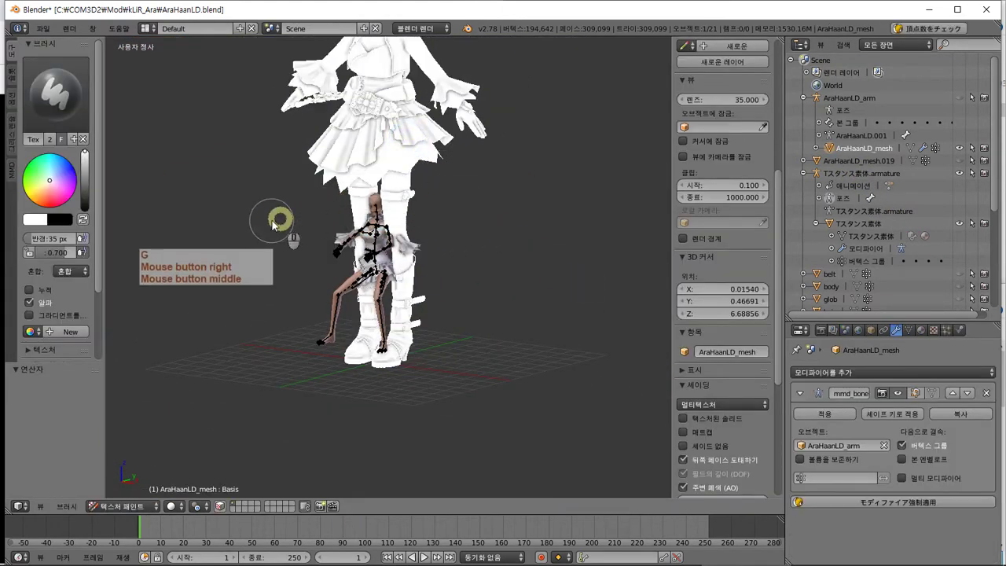
{"action": "left_click", "coordinate": [125, 505]}
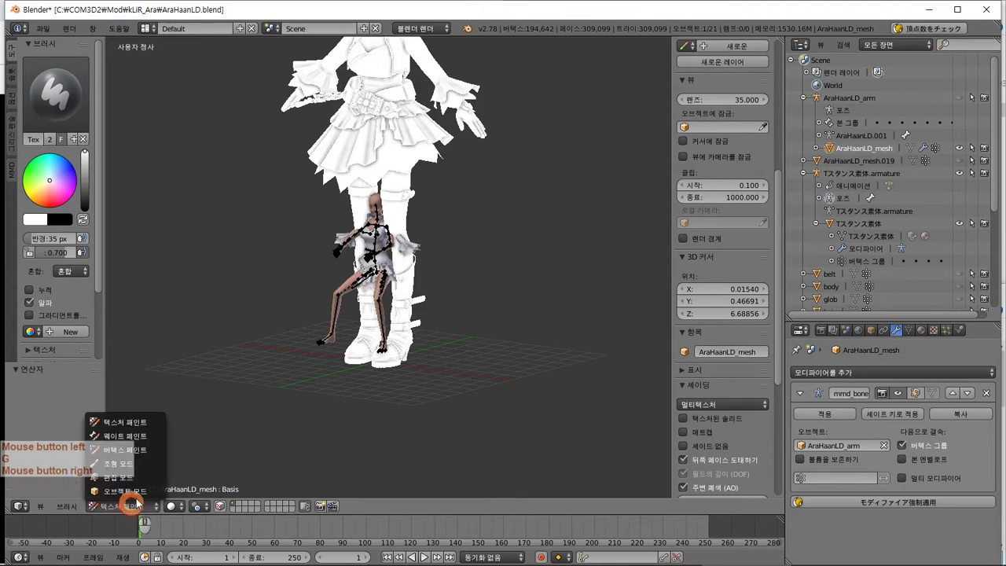
{"action": "left_click", "coordinate": [125, 490]}
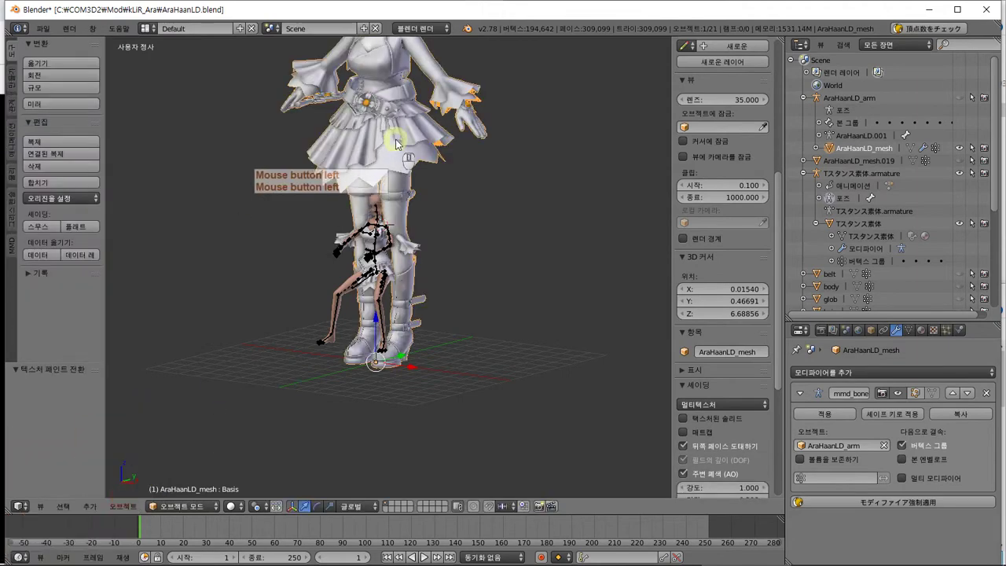
Move AraHaanLD_mesh beside the fitted body, by about -6.264 in X, -4.472 in Y and 0.120 in Z
{"action": "key", "text": "g"}
{"action": "left_click", "coordinate": [169, 149]}
{"action": "scroll", "coordinate": [514, 173], "scroll_direction": "up", "scroll_amount": 5}
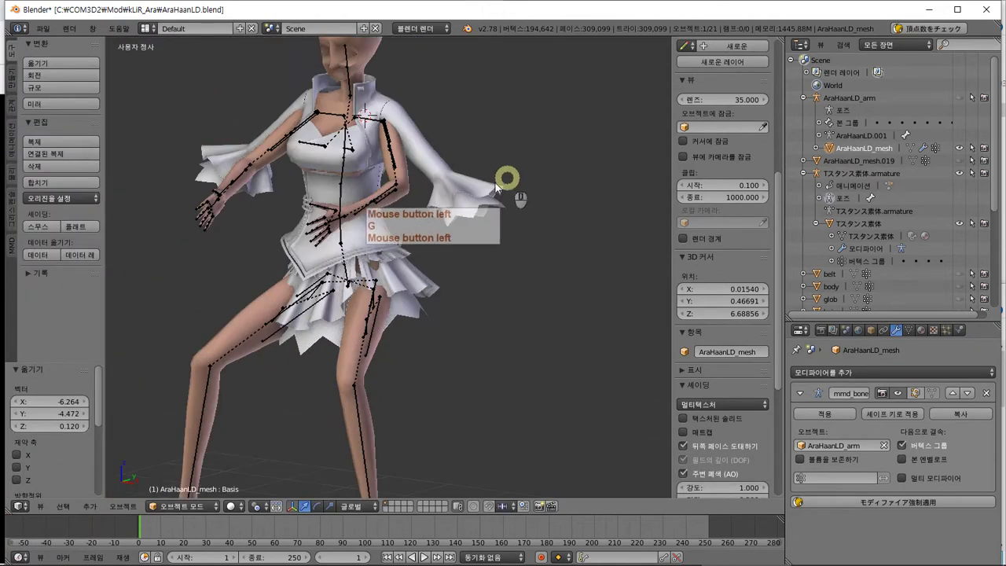
{"action": "middle_click_drag", "start_coordinate": [447, 216], "coordinate": [459, 224]}
{"action": "scroll", "coordinate": [460, 217], "scroll_direction": "down", "scroll_amount": 5}
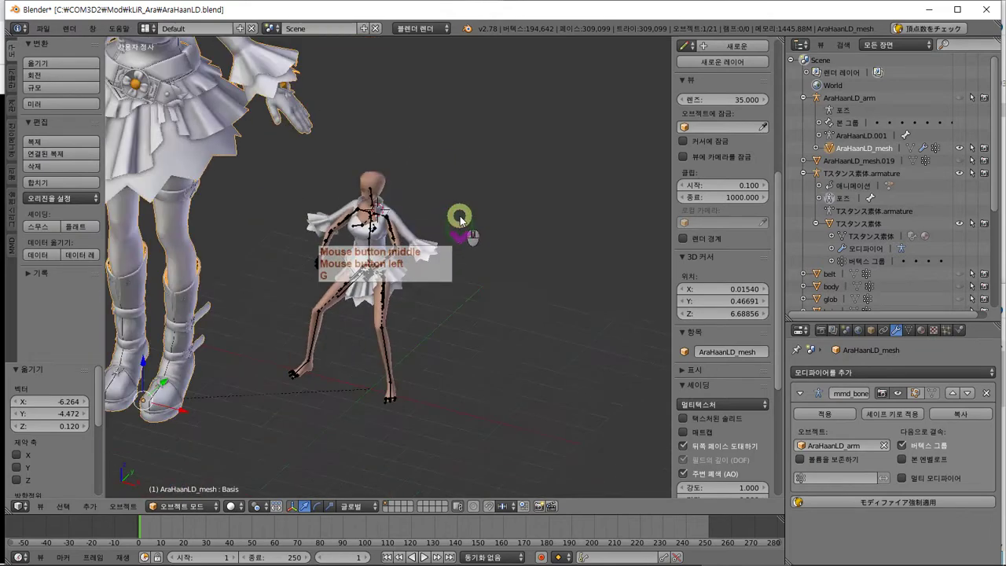
{"action": "key", "text": "n"}
{"action": "scroll", "coordinate": [461, 218], "scroll_direction": "down", "scroll_amount": 4}
{"action": "key", "text": "n"}
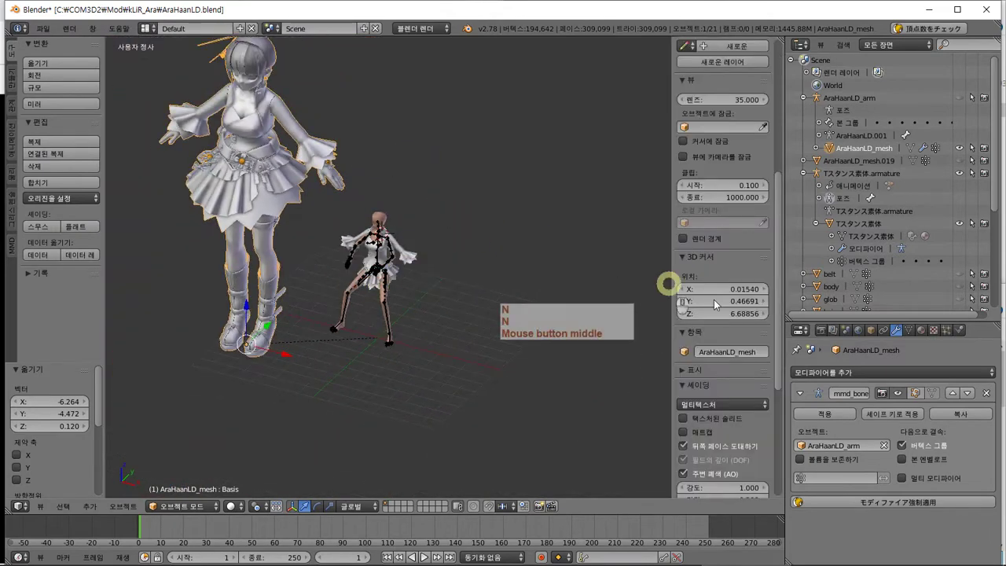
{"action": "left_click", "coordinate": [735, 419]}
{"action": "left_click", "coordinate": [734, 418]}
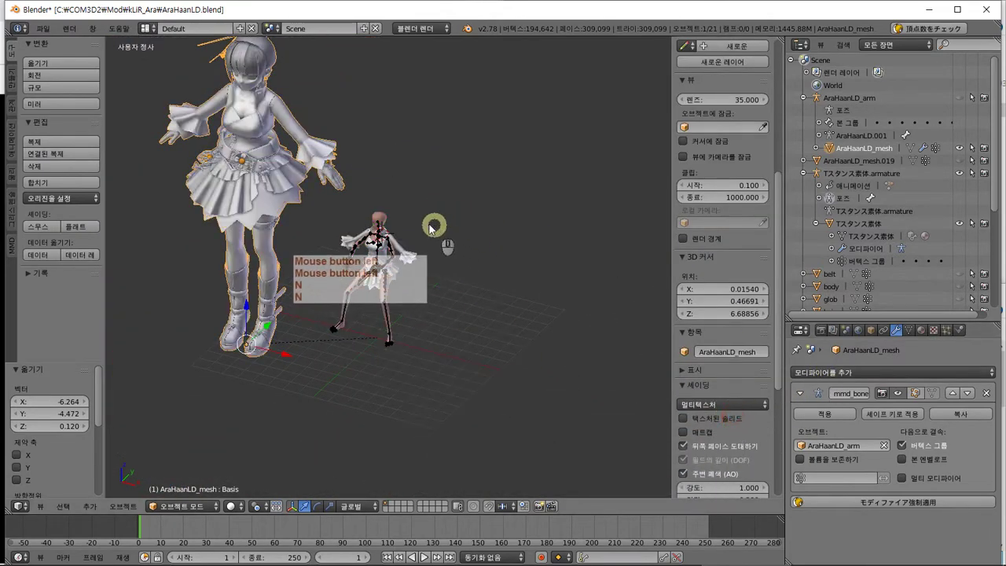
{"action": "right_click_drag", "start_coordinate": [287, 214], "coordinate": [232, 283]}
{"action": "key", "text": "Escape"}
Select the wear.005 dress top on the fitted body, enter Edit Mode and deselect all of its vertices
{"action": "scroll", "coordinate": [348, 254], "scroll_direction": "up", "scroll_amount": 8}
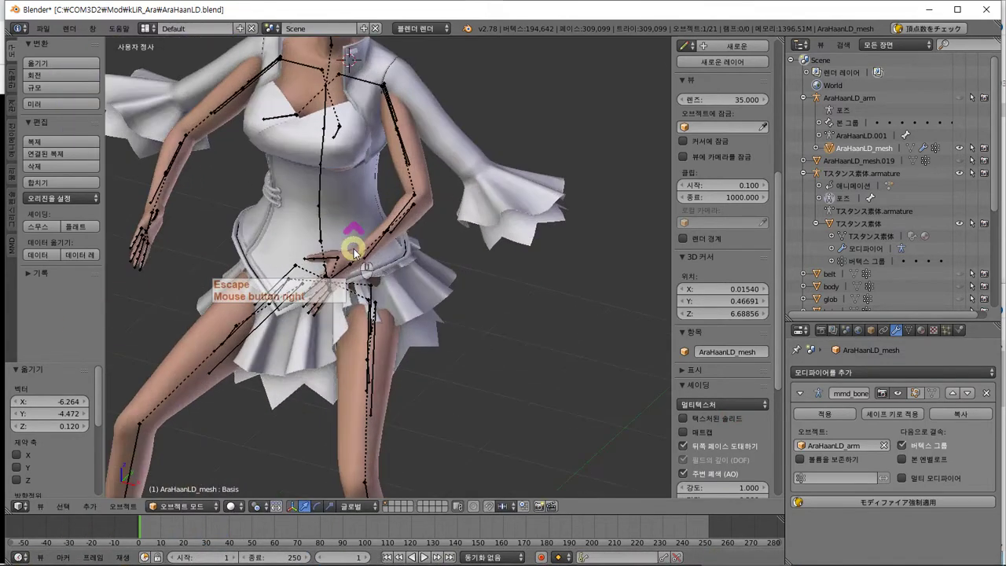
{"action": "middle_click_drag", "start_coordinate": [353, 253], "coordinate": [382, 307], "text": "shift"}
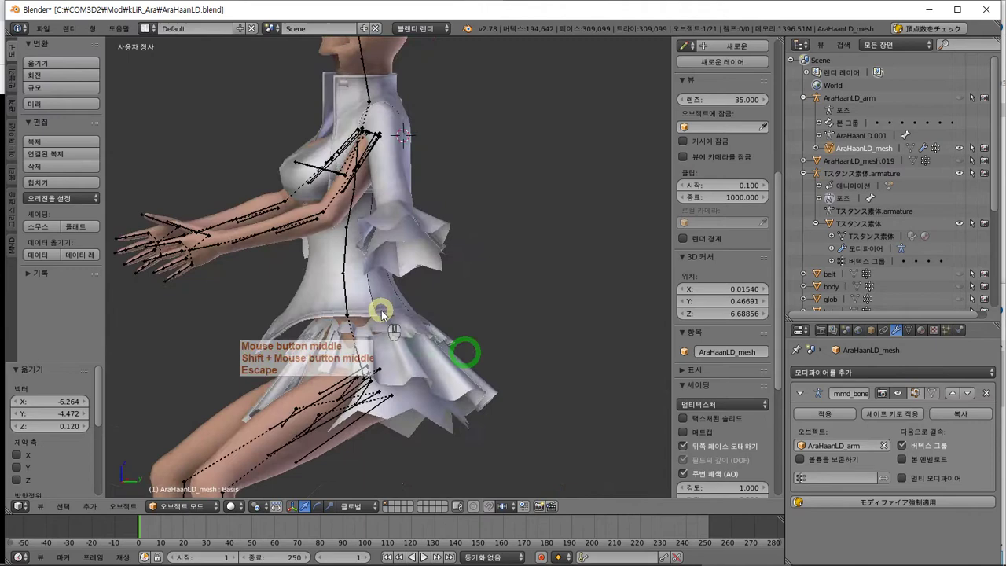
{"action": "right_click", "coordinate": [436, 369]}
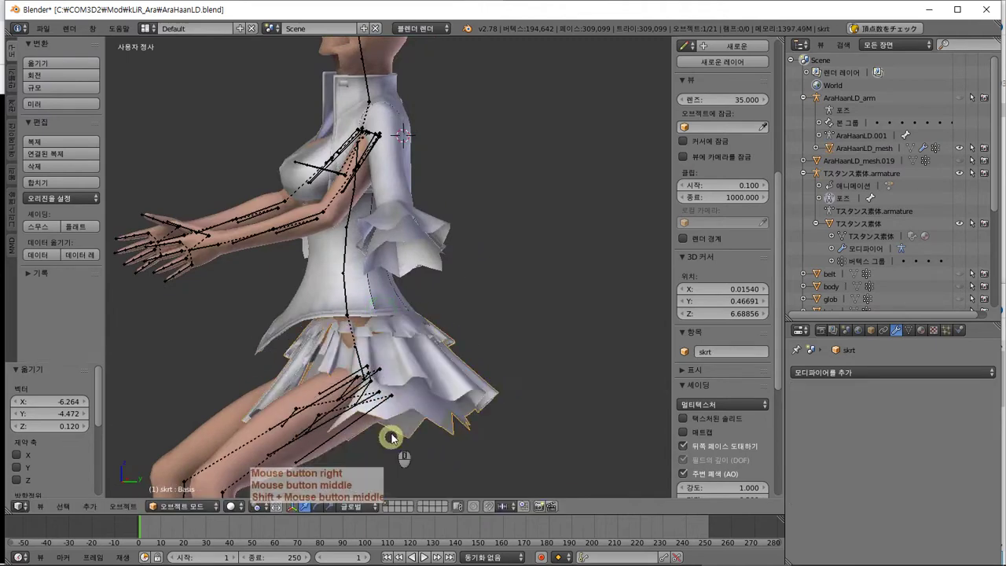
{"action": "scroll", "coordinate": [397, 287], "scroll_direction": "up", "scroll_amount": 3}
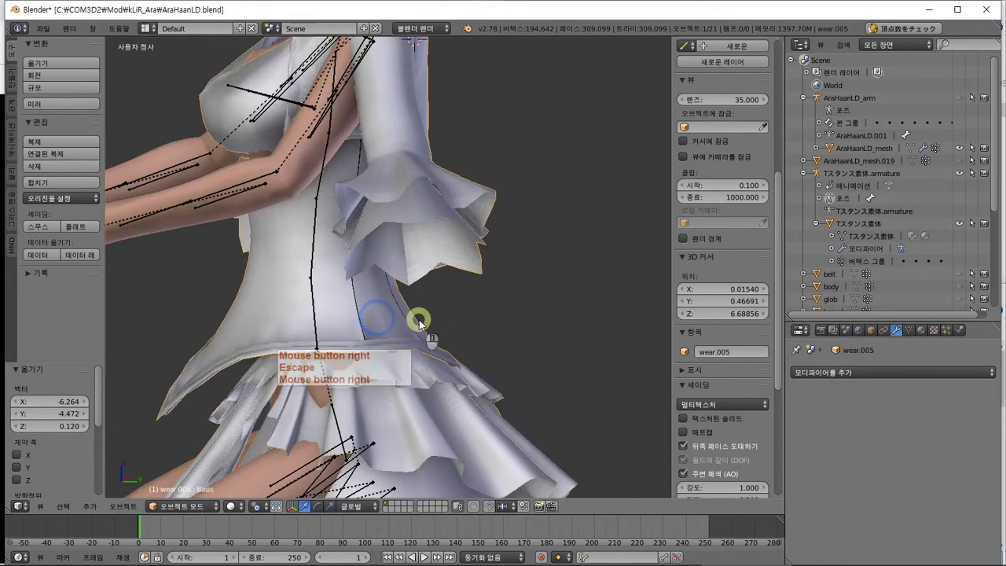
{"action": "key", "text": "Tab"}
{"action": "mouse_move", "coordinate": [417, 316]}
{"action": "middle_mouse_down"}
{"action": "mouse_move", "coordinate": [350, 317]}
{"action": "mouse_move", "coordinate": [408, 315]}
{"action": "middle_mouse_up"}
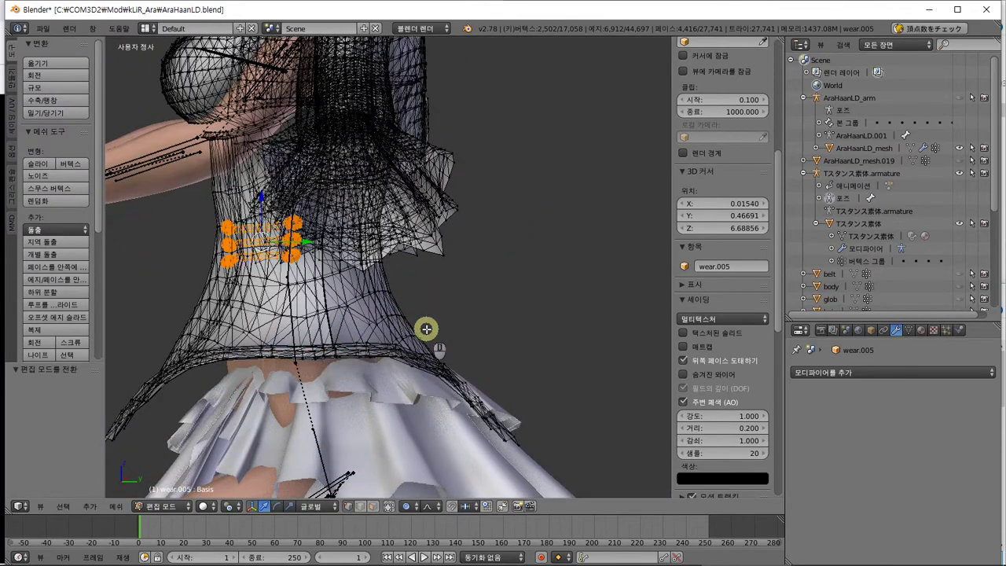
{"action": "key", "text": "a"}
{"action": "key", "text": "a"}
{"action": "key", "text": "a"}
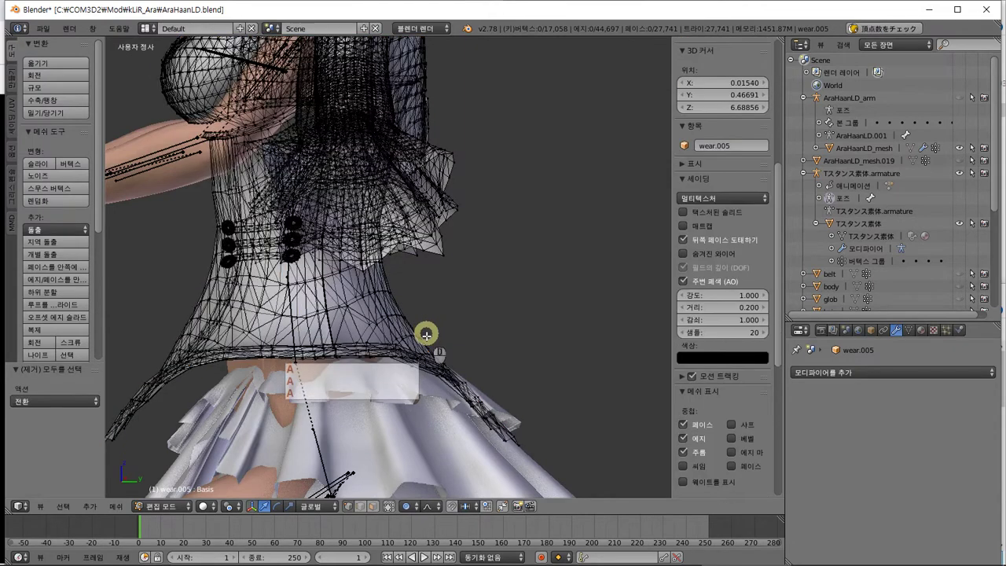
Delete the posed Tスタンス素体.armature together with its whole hierarchy, leaving the dress parts in the scene
{"action": "scroll", "coordinate": [426, 334], "scroll_direction": "down", "scroll_amount": 2}
{"action": "scroll", "coordinate": [426, 335], "scroll_direction": "up", "scroll_amount": 1}
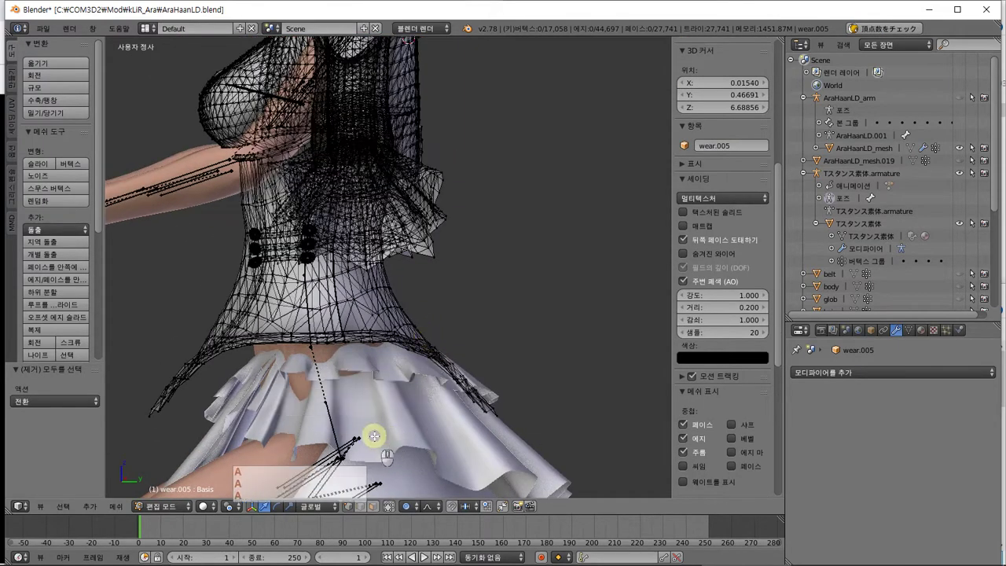
{"action": "scroll", "coordinate": [224, 432], "scroll_direction": "down", "scroll_amount": 2}
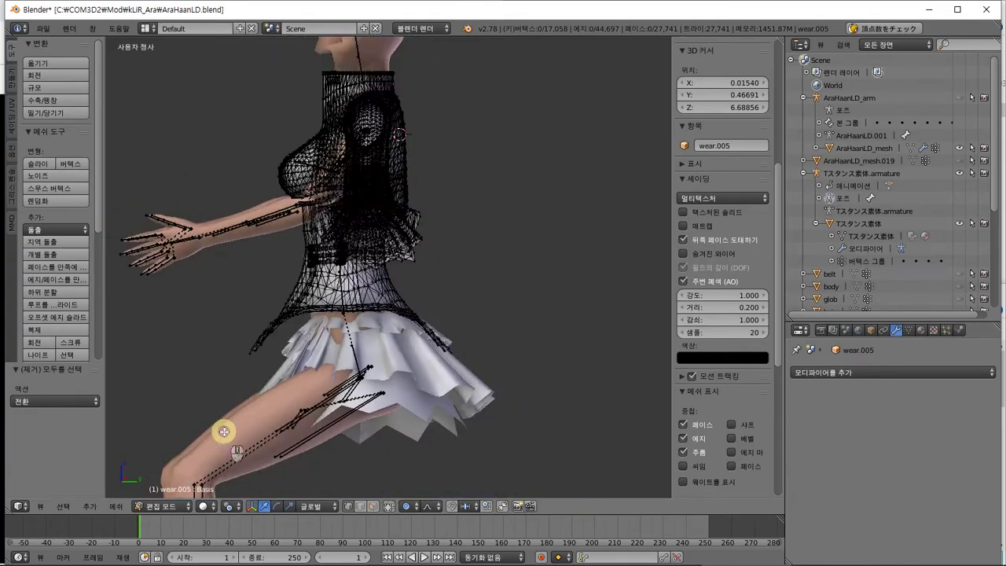
{"action": "middle_click_drag", "start_coordinate": [225, 431], "coordinate": [336, 456]}
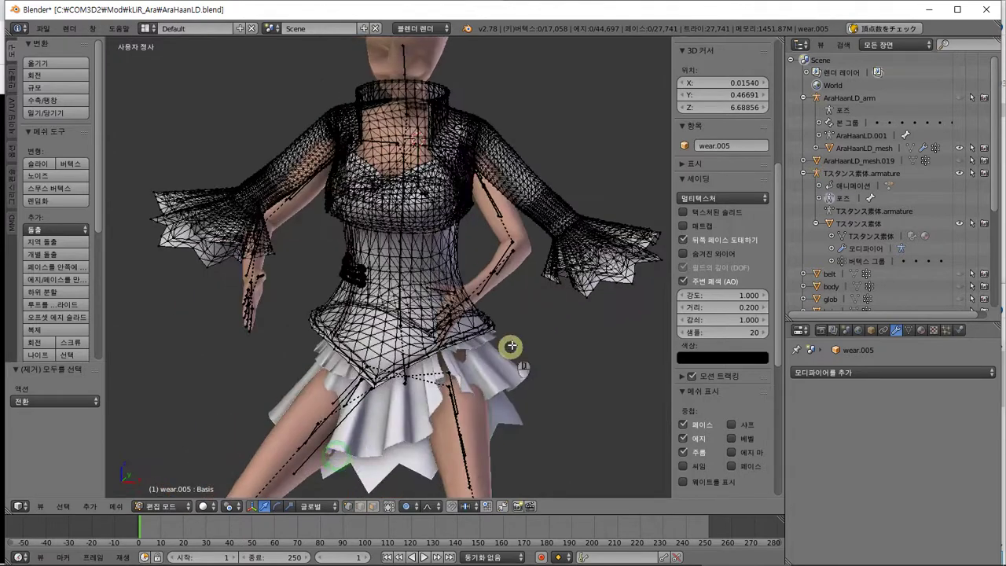
{"action": "right_click", "coordinate": [517, 260]}
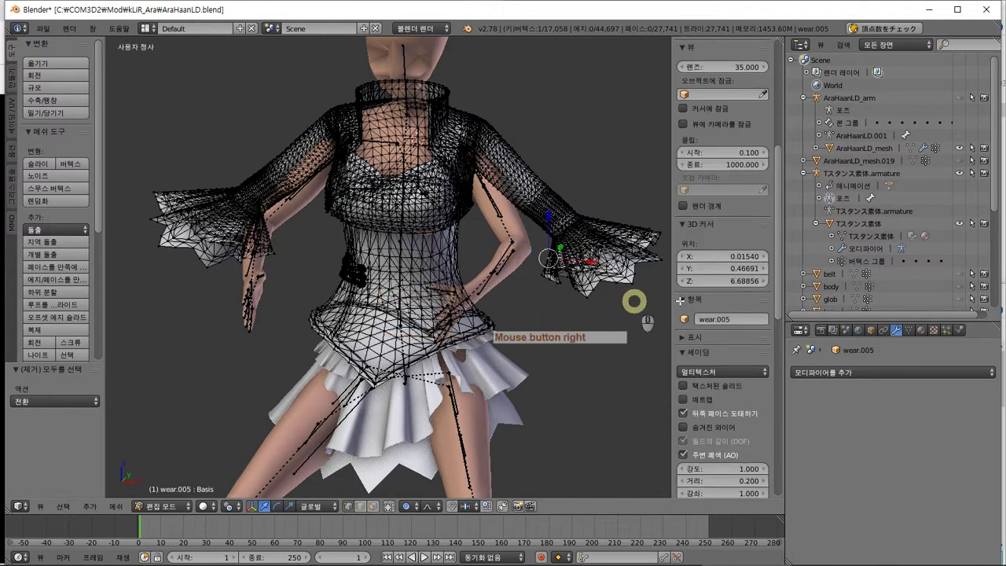
{"action": "right_click", "coordinate": [886, 181]}
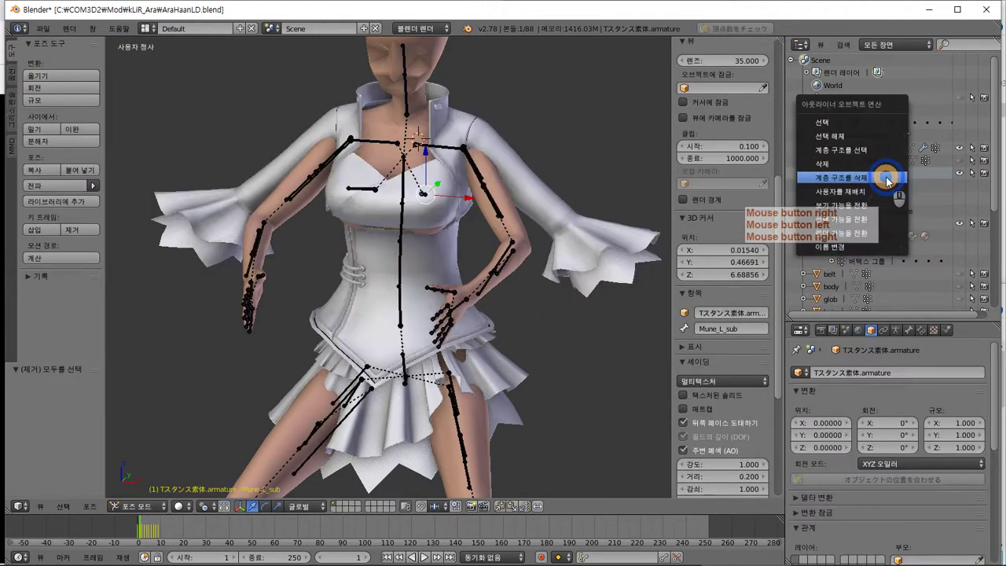
{"action": "left_click", "coordinate": [886, 178]}
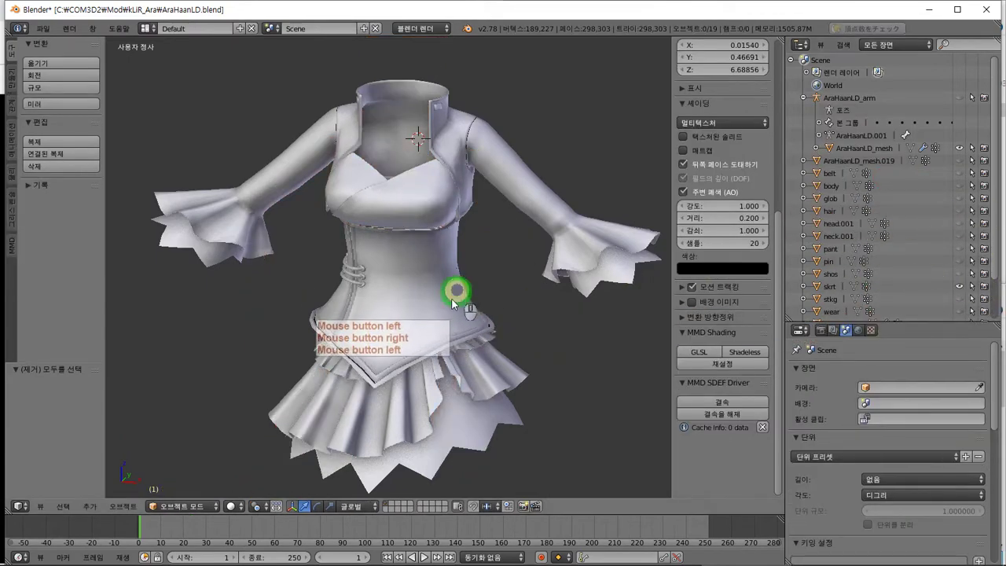
Try adding the CM3D2 Tスタンス素体 足のみ body under the dress, and delete it
{"action": "middle_click_drag", "start_coordinate": [456, 292], "coordinate": [468, 271]}
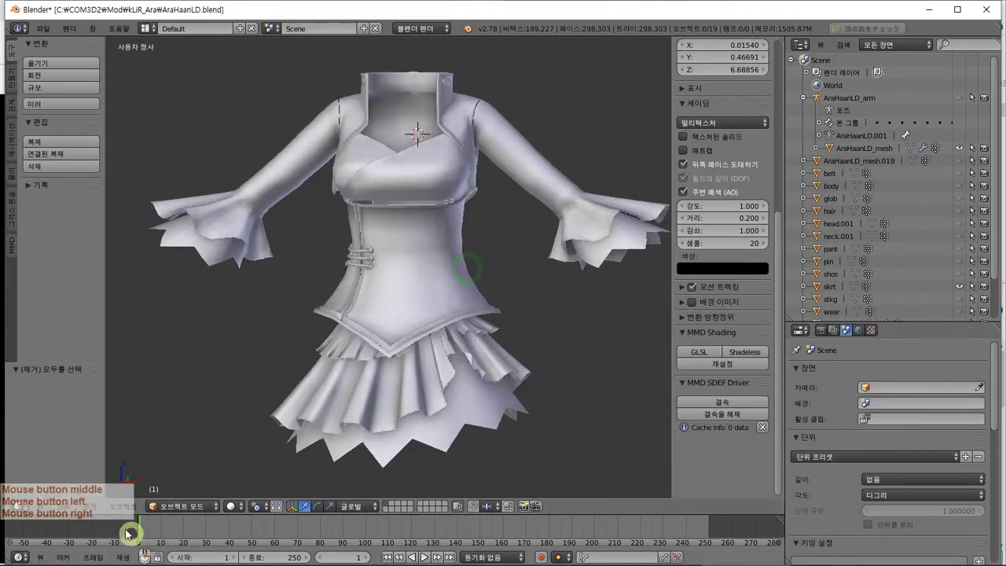
{"action": "left_click", "coordinate": [112, 507]}
{"action": "mouse_move", "coordinate": [126, 294]}
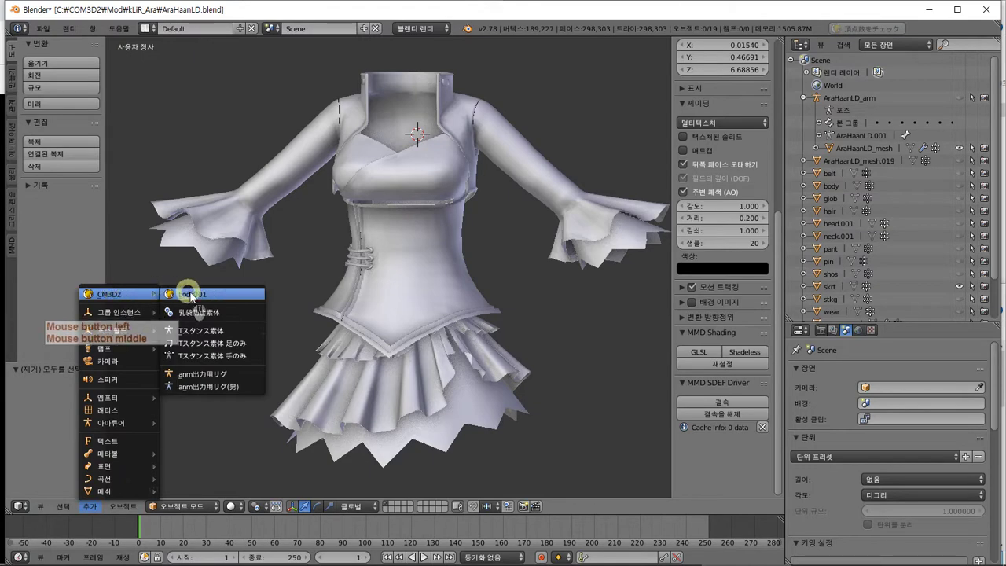
{"action": "left_click", "coordinate": [239, 349]}
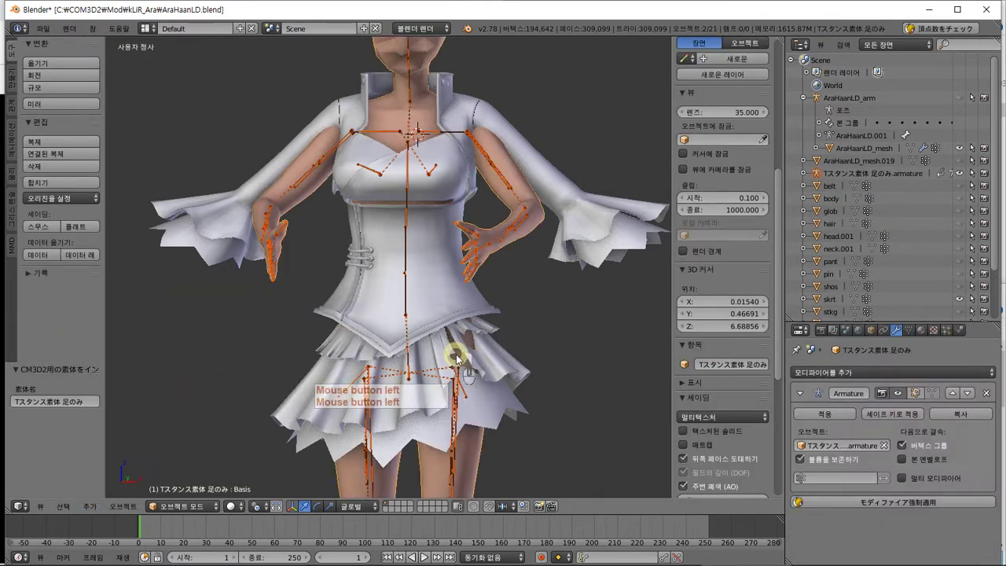
{"action": "middle_click_drag", "start_coordinate": [454, 355], "coordinate": [424, 357]}
{"action": "left_click", "coordinate": [424, 356]}
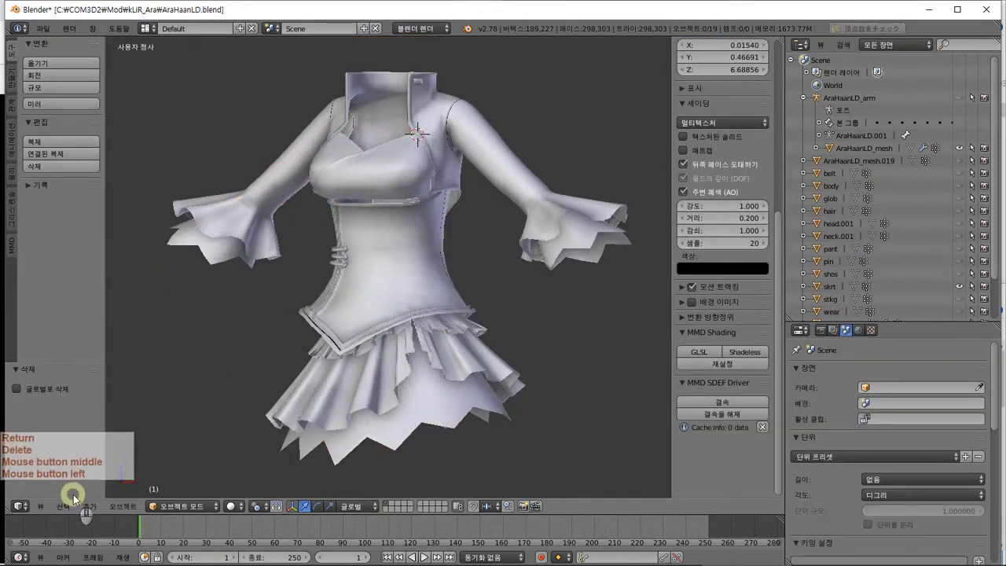
Try adding the CM3D2 Tスタンス素体 手のみ body with outstretched arms, and delete it
{"action": "left_click", "coordinate": [90, 506]}
{"action": "left_click", "coordinate": [116, 302]}
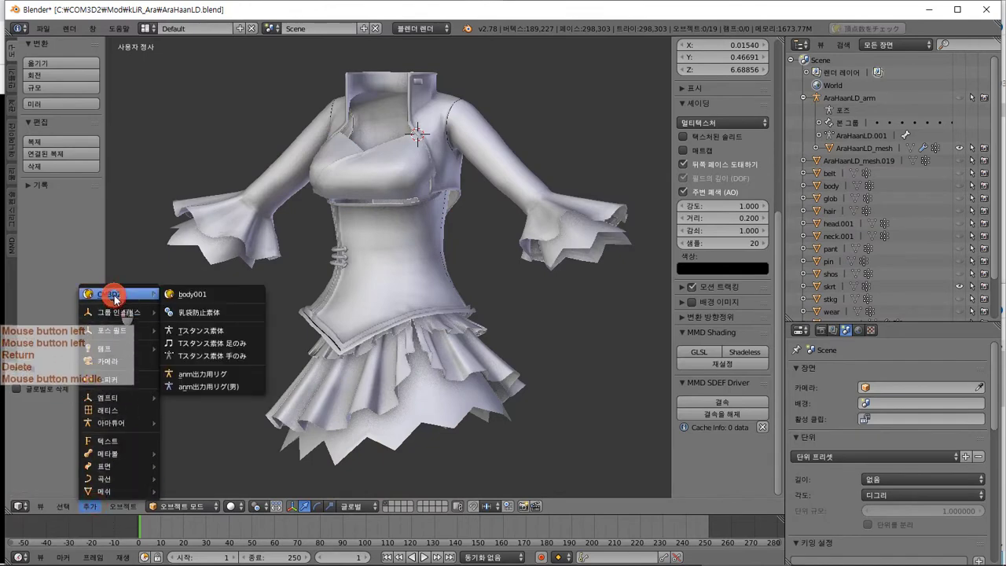
{"action": "left_click", "coordinate": [223, 354]}
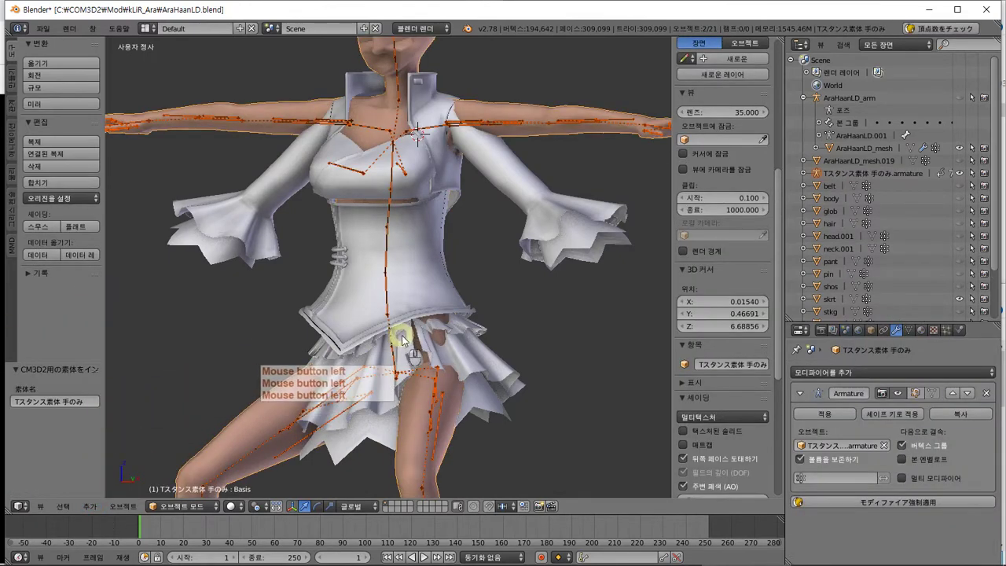
{"action": "middle_click_drag", "start_coordinate": [397, 332], "coordinate": [397, 377]}
{"action": "key", "text": "Delete"}
{"action": "key", "text": "Return"}
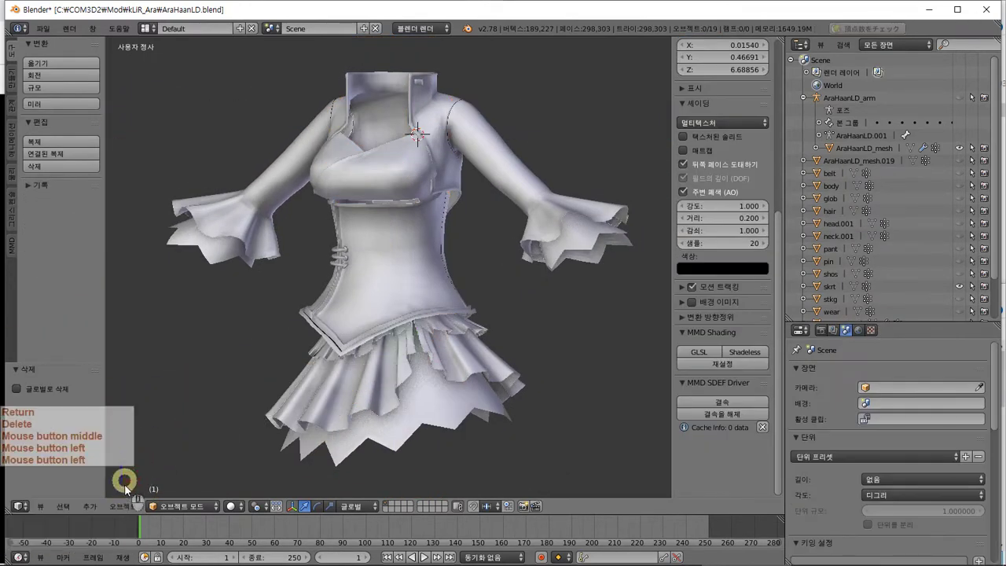
Try out the CM3D2 乳袋防止素体 body and the anm出力用リグ rig, adding and deleting each in turn
{"action": "left_click", "coordinate": [90, 506]}
{"action": "mouse_move", "coordinate": [130, 300]}
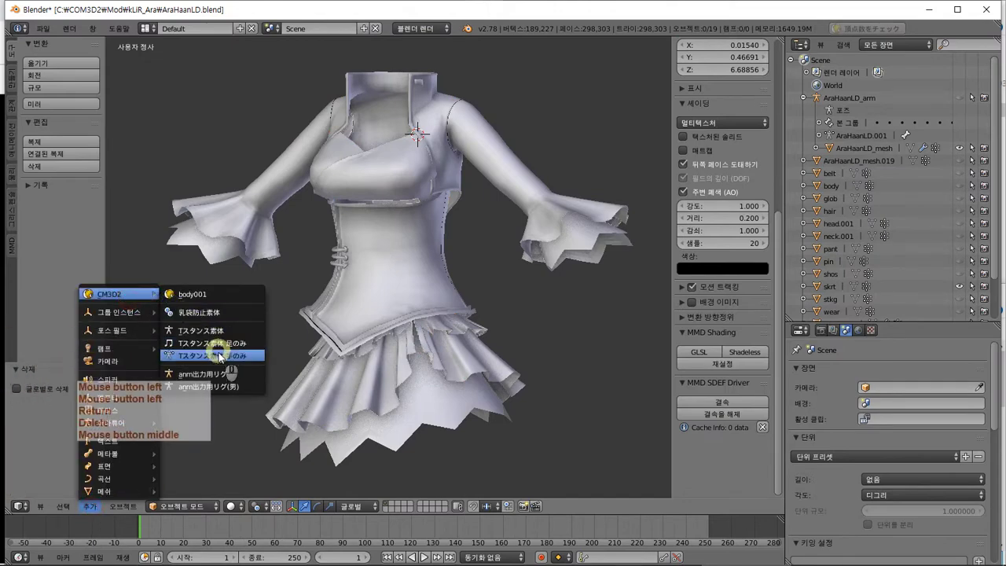
{"action": "left_click", "coordinate": [216, 312]}
{"action": "left_click", "coordinate": [90, 506]}
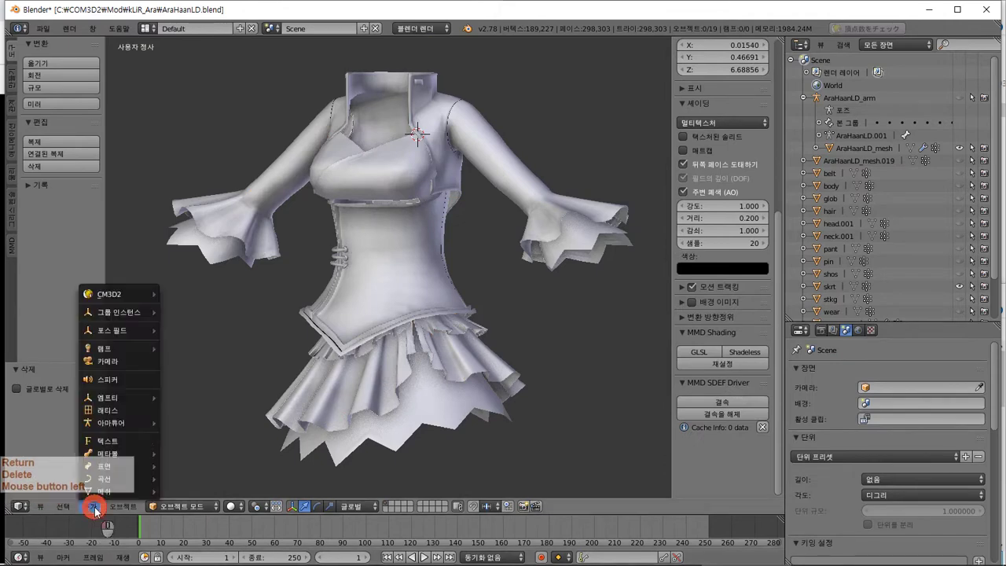
{"action": "left_click", "coordinate": [117, 296]}
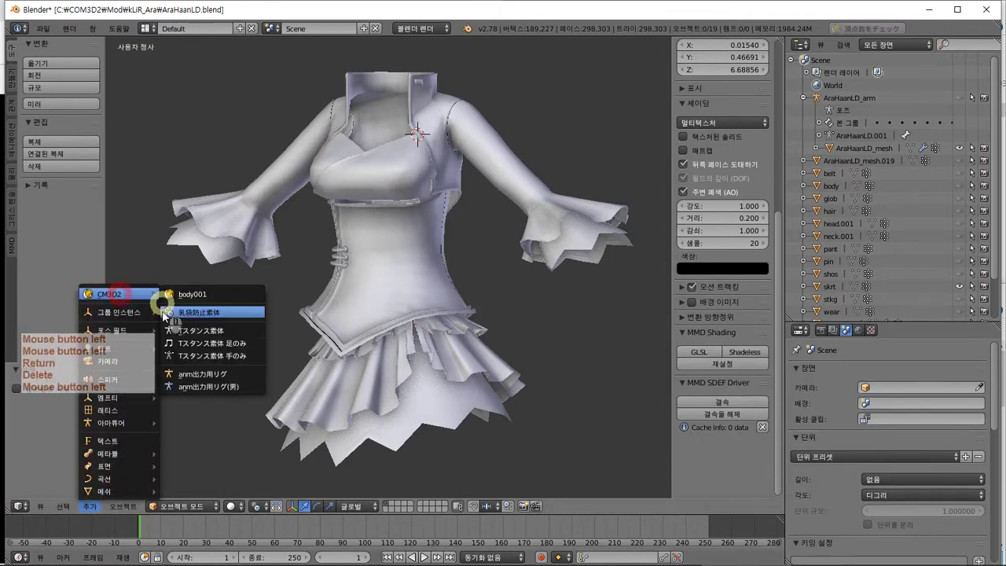
{"action": "left_click", "coordinate": [202, 373]}
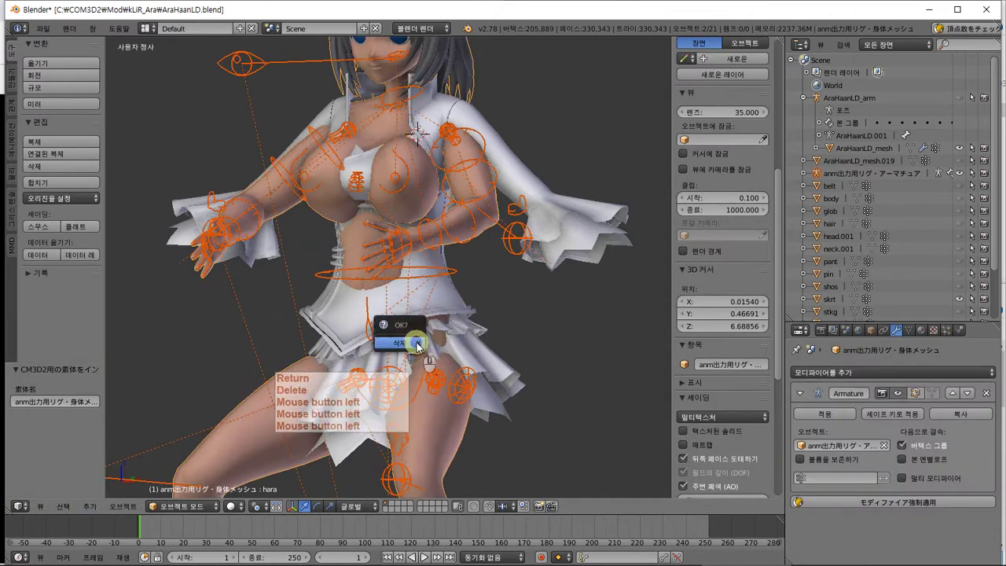
Try adding the male CM3D2 rig anm出力用リグ(男), and delete it
{"action": "left_click", "coordinate": [90, 506]}
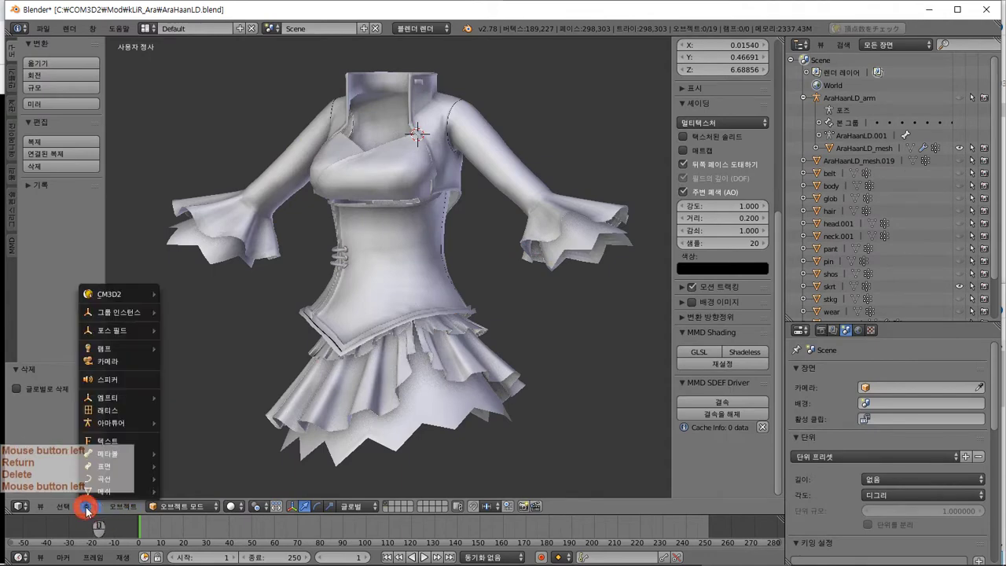
{"action": "left_click", "coordinate": [116, 289]}
{"action": "left_click", "coordinate": [206, 386]}
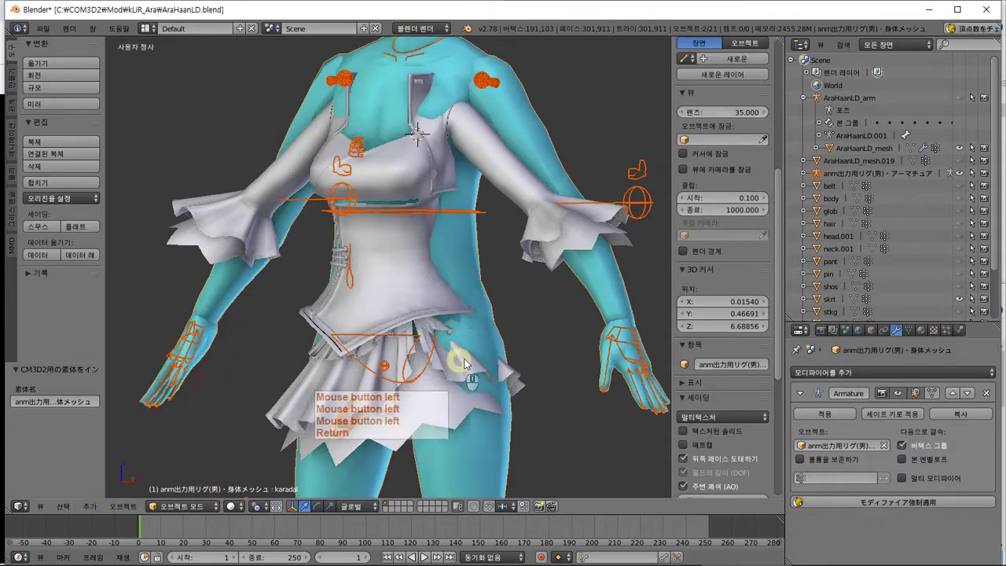
{"action": "key", "text": "Delete"}
{"action": "key", "text": "Return"}
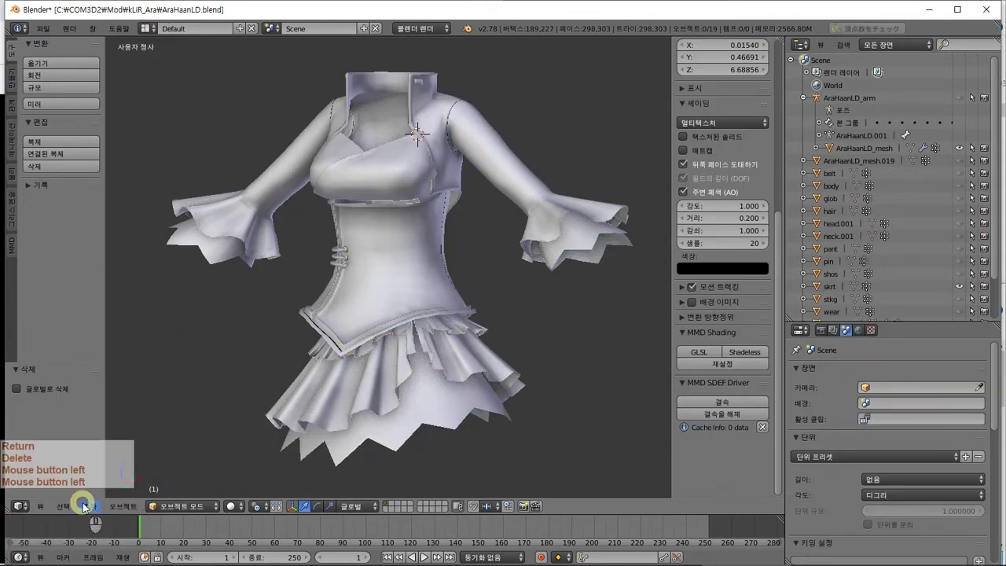
Add the Tスタンス素体 手のみ body once more for comparison and delete it
{"action": "left_click", "coordinate": [84, 506]}
{"action": "mouse_move", "coordinate": [122, 292]}
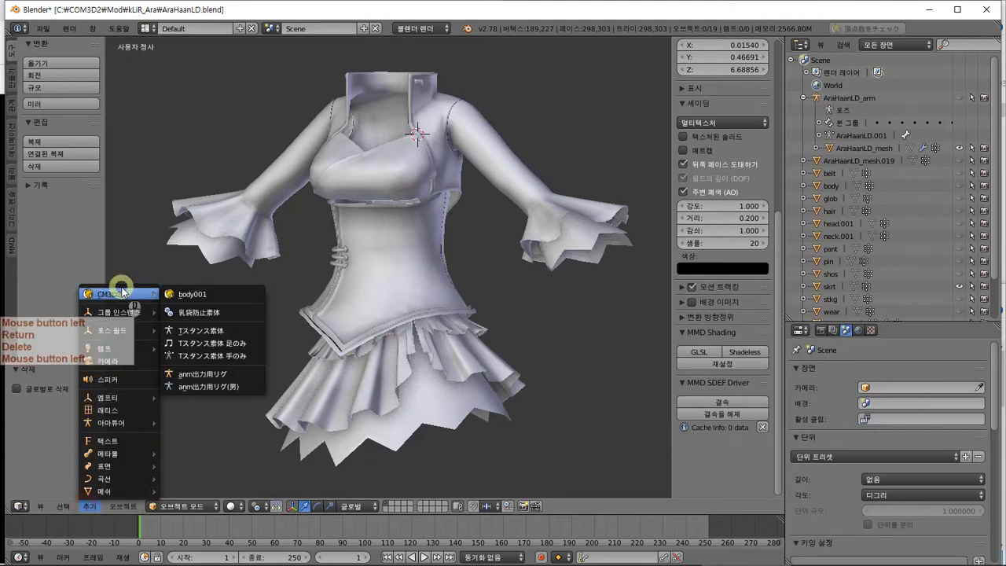
{"action": "left_click", "coordinate": [194, 360]}
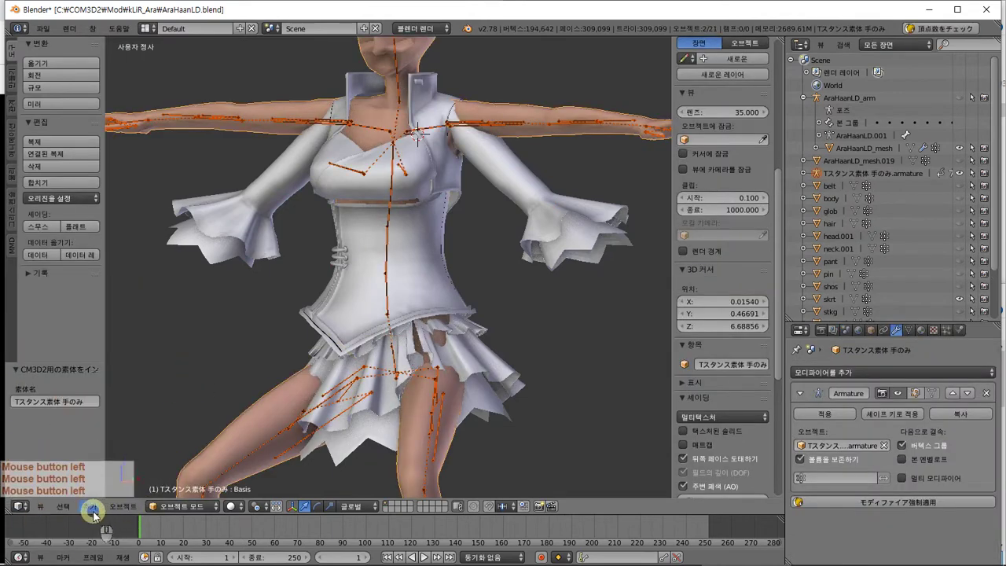
{"action": "key", "text": "Delete"}
{"action": "left_click", "coordinate": [183, 384]}
Add the Tスタンス素体 足のみ body once more, view it from the side and delete it
{"action": "left_click", "coordinate": [89, 506]}
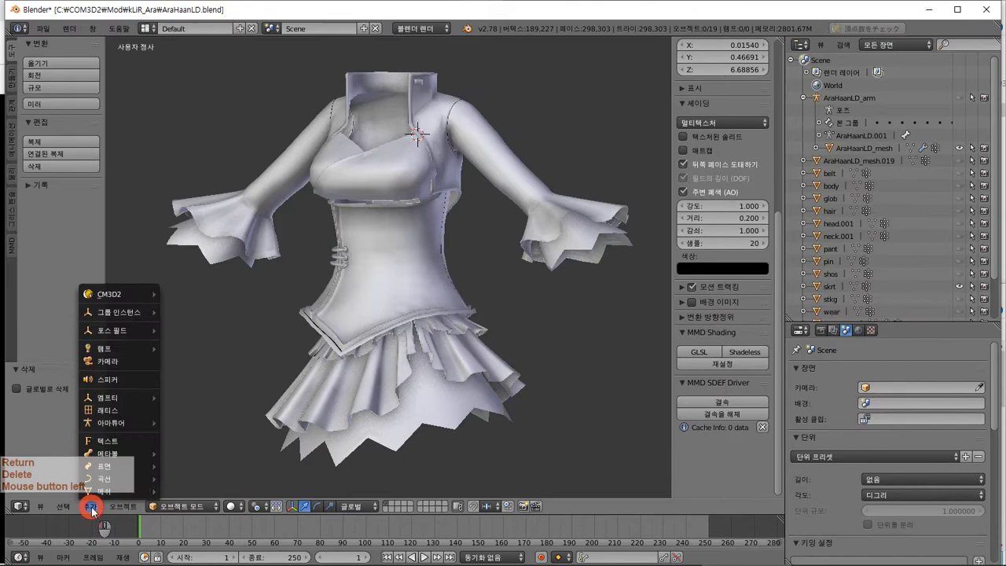
{"action": "left_click", "coordinate": [108, 293]}
{"action": "left_click", "coordinate": [213, 343]}
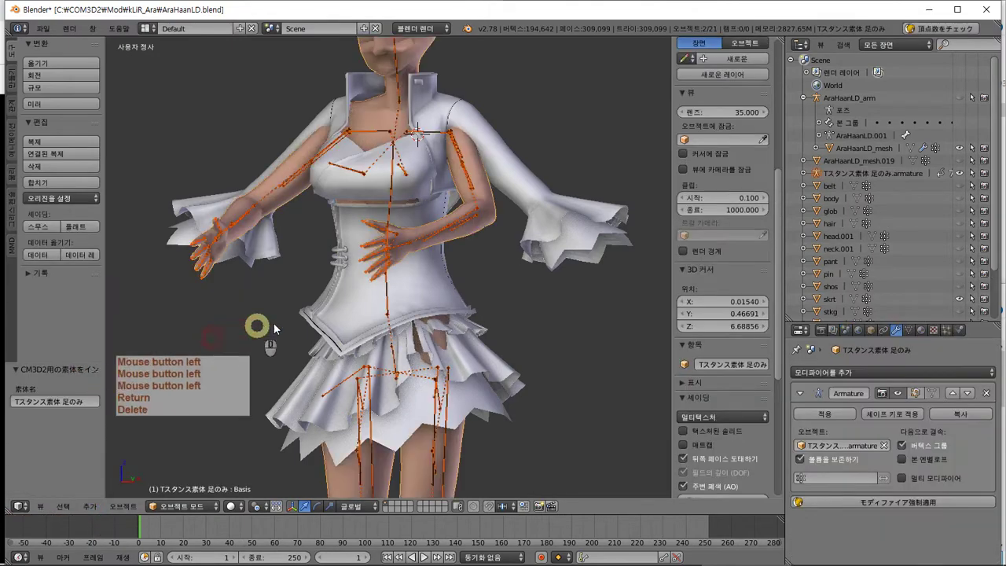
{"action": "middle_click_drag", "start_coordinate": [273, 322], "coordinate": [325, 275]}
Add the full CM3D2 Tスタンス素体 body with its armature under the dress
{"action": "left_click", "coordinate": [89, 505]}
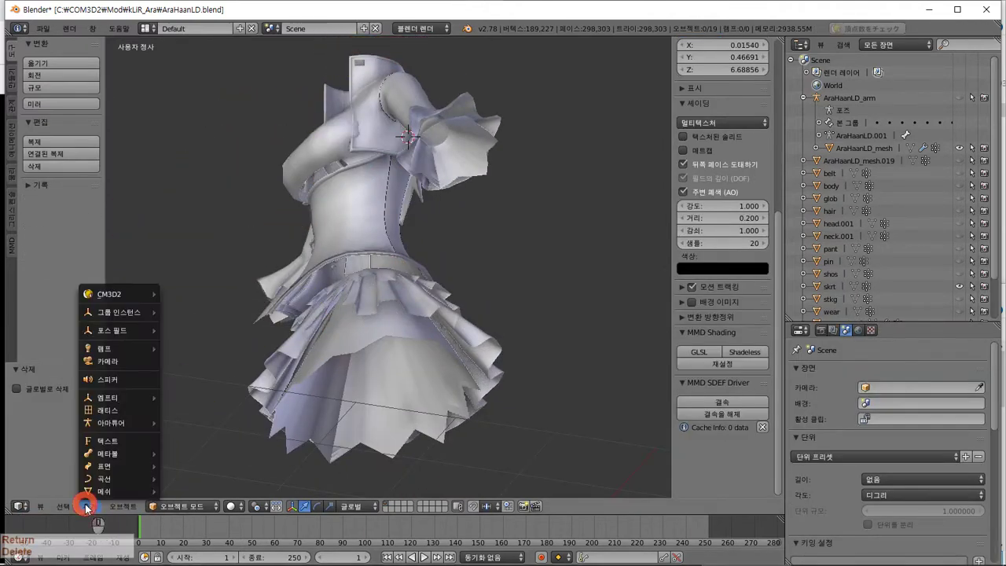
{"action": "left_click", "coordinate": [125, 293]}
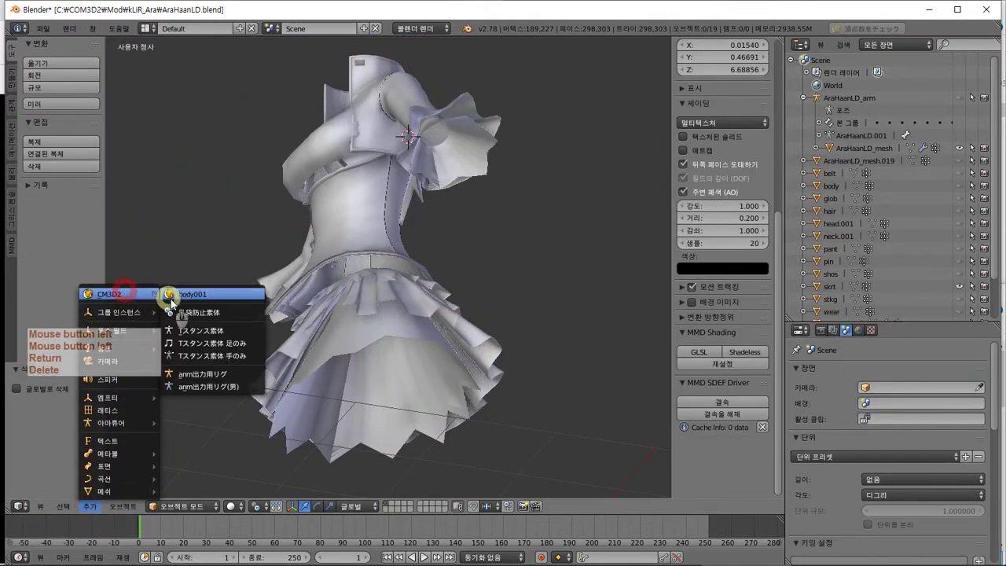
{"action": "left_click", "coordinate": [207, 325]}
{"action": "middle_click_drag", "start_coordinate": [224, 332], "coordinate": [330, 321]}
{"action": "middle_click_drag", "start_coordinate": [449, 348], "coordinate": [455, 334], "text": "shift"}
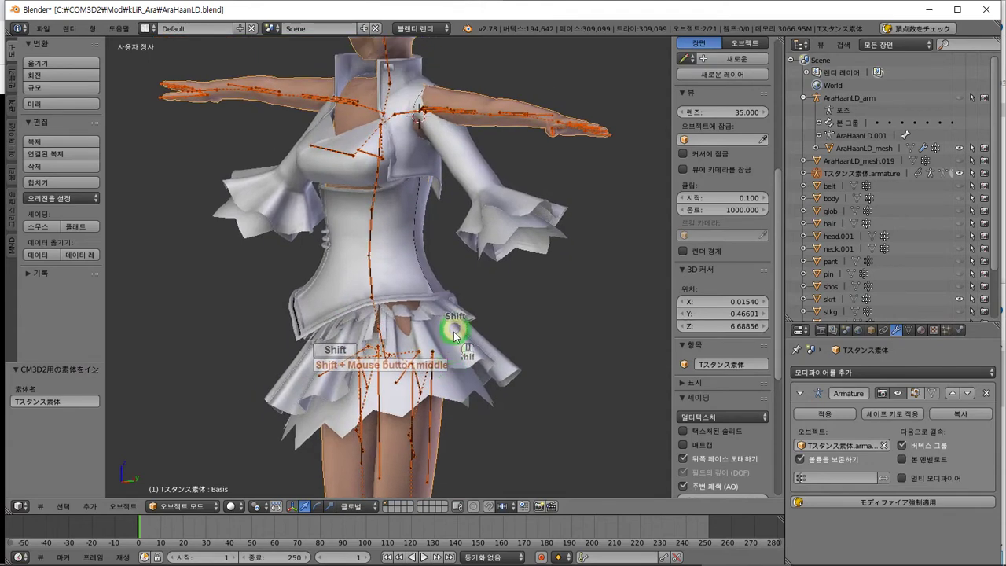
{"action": "left_click", "coordinate": [183, 505]}
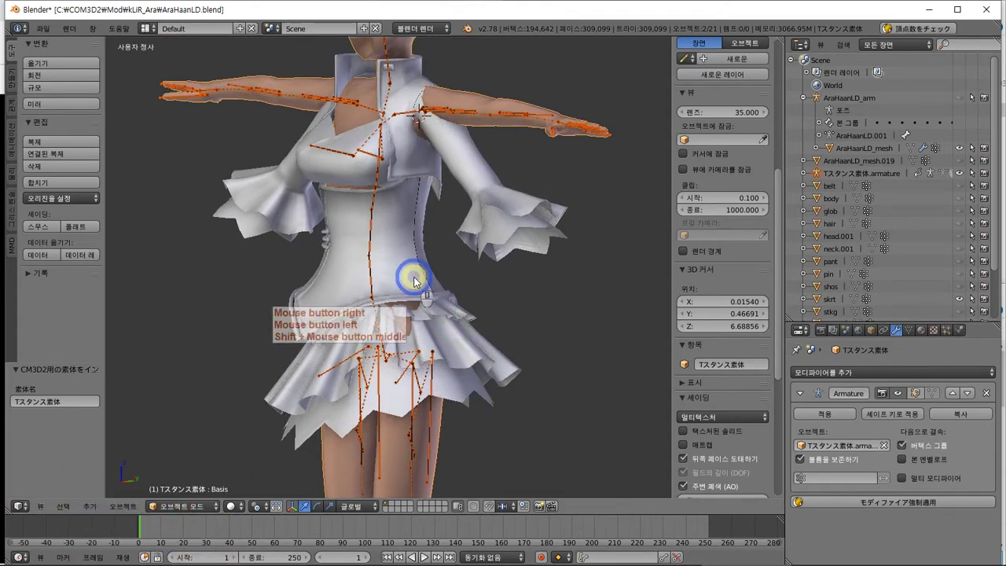
Hide Tスタンス素体.armature temporarily and examine from the side how the dress sits over the Tスタンス素体 body
{"action": "right_click", "coordinate": [414, 269]}
{"action": "right_click", "coordinate": [469, 108]}
{"action": "right_click", "coordinate": [469, 107]}
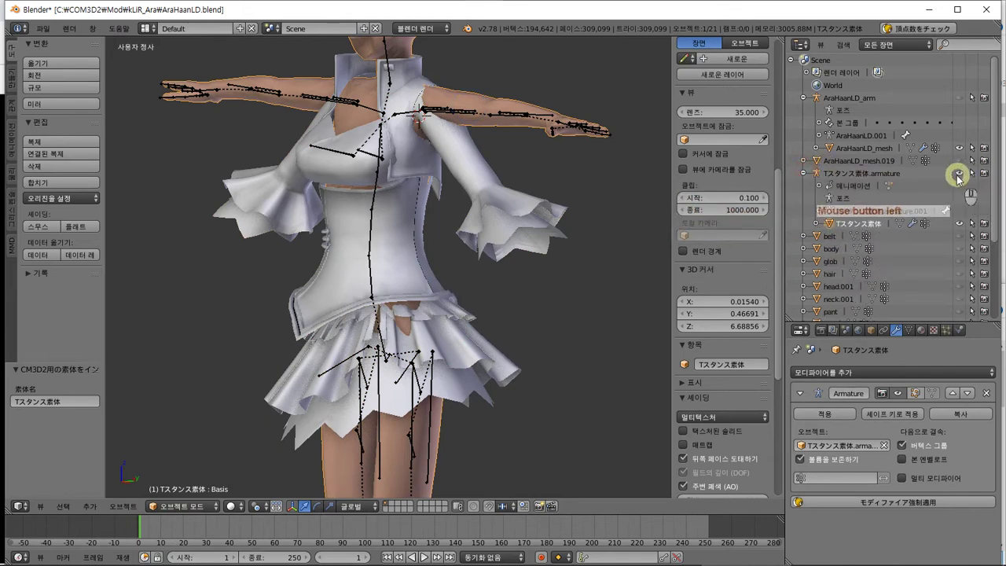
{"action": "left_click", "coordinate": [958, 173]}
{"action": "right_click", "coordinate": [449, 112]}
{"action": "right_click", "coordinate": [456, 113]}
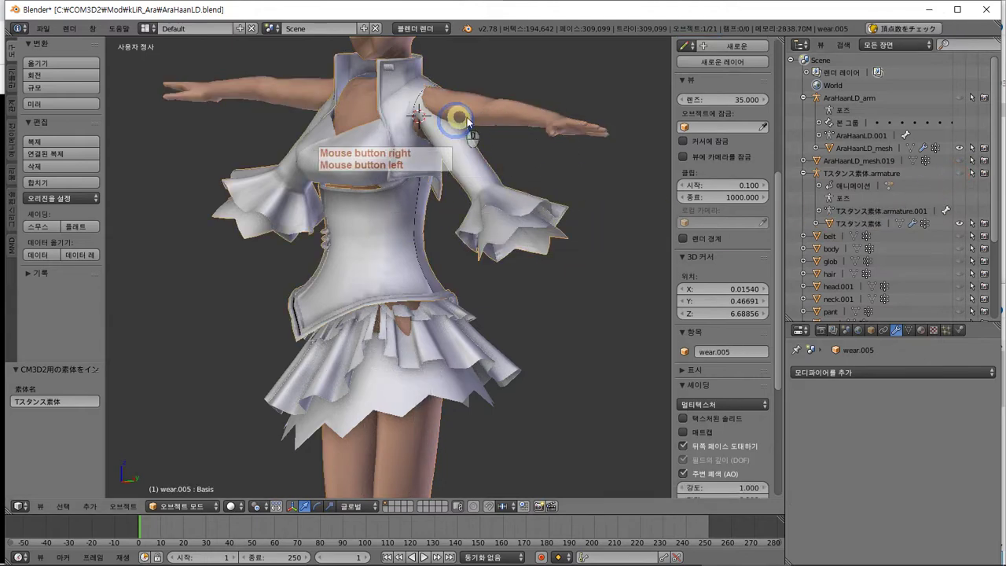
{"action": "middle_click_drag", "start_coordinate": [475, 185], "coordinate": [454, 210], "text": "ctrl"}
{"action": "scroll", "coordinate": [392, 232], "scroll_direction": "up", "scroll_amount": 2}
{"action": "right_click", "coordinate": [369, 212]}
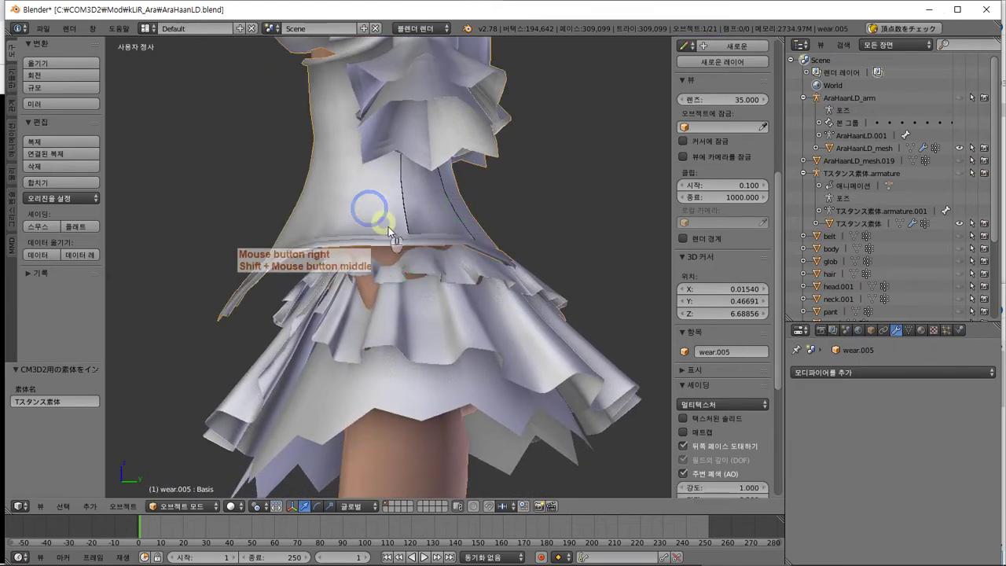
{"action": "middle_click_drag", "start_coordinate": [388, 231], "coordinate": [389, 285]}
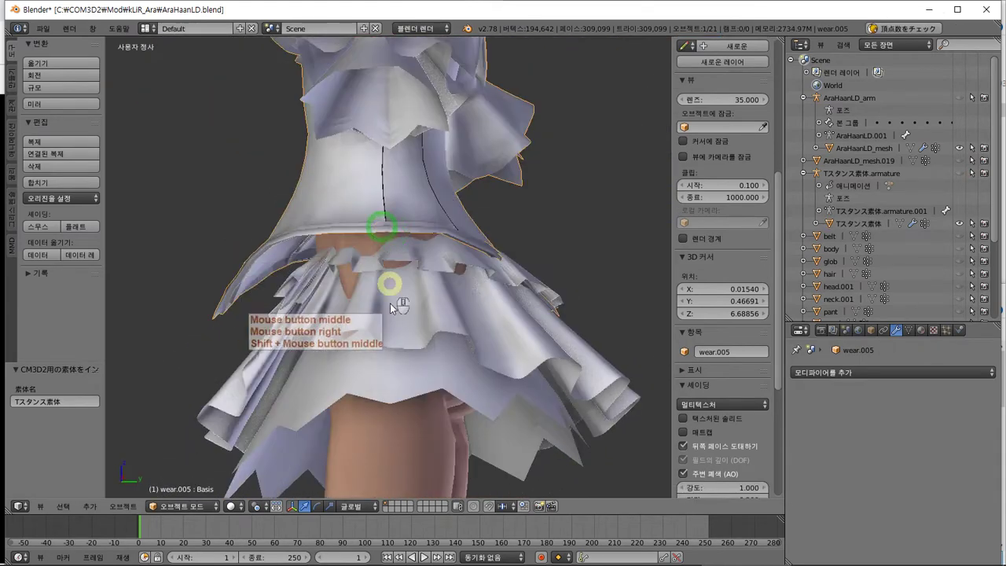
{"action": "right_click", "coordinate": [388, 471]}
{"action": "middle_click_drag", "start_coordinate": [388, 472], "coordinate": [385, 294]}
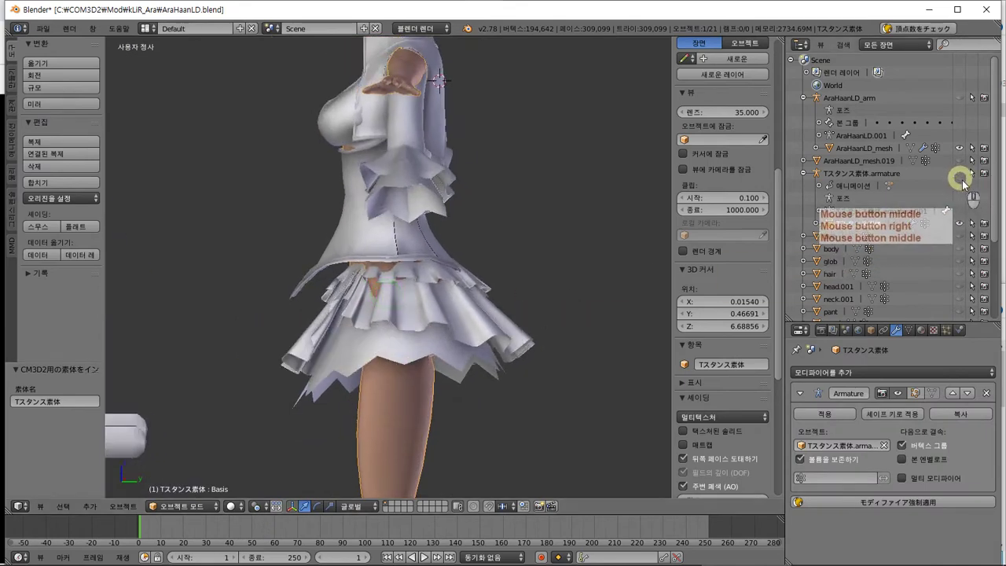
{"action": "left_click", "coordinate": [959, 175]}
{"action": "scroll", "coordinate": [454, 195], "scroll_direction": "up", "scroll_amount": 2}
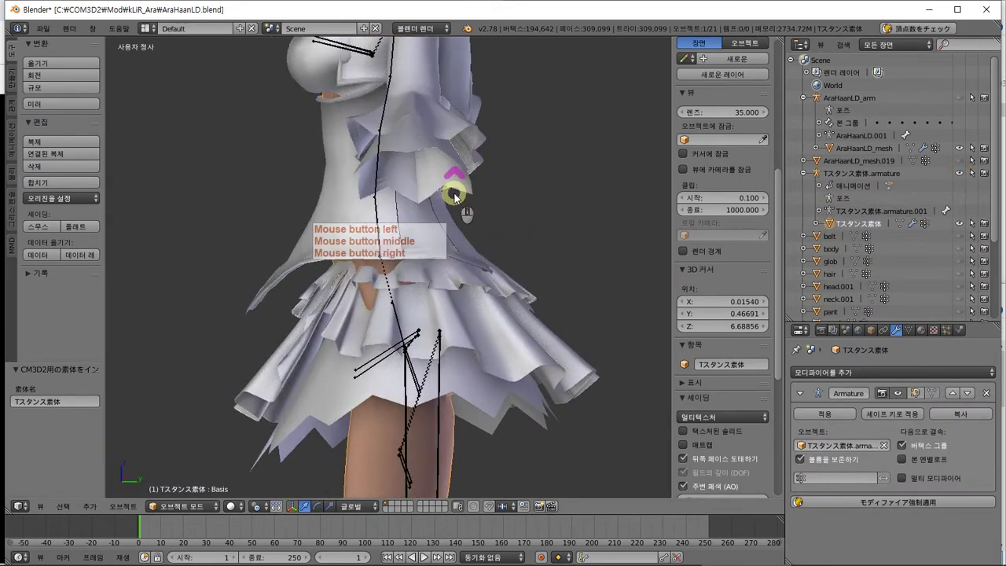
{"action": "middle_click_drag", "start_coordinate": [454, 195], "coordinate": [481, 198]}
{"action": "left_click", "coordinate": [188, 506]}
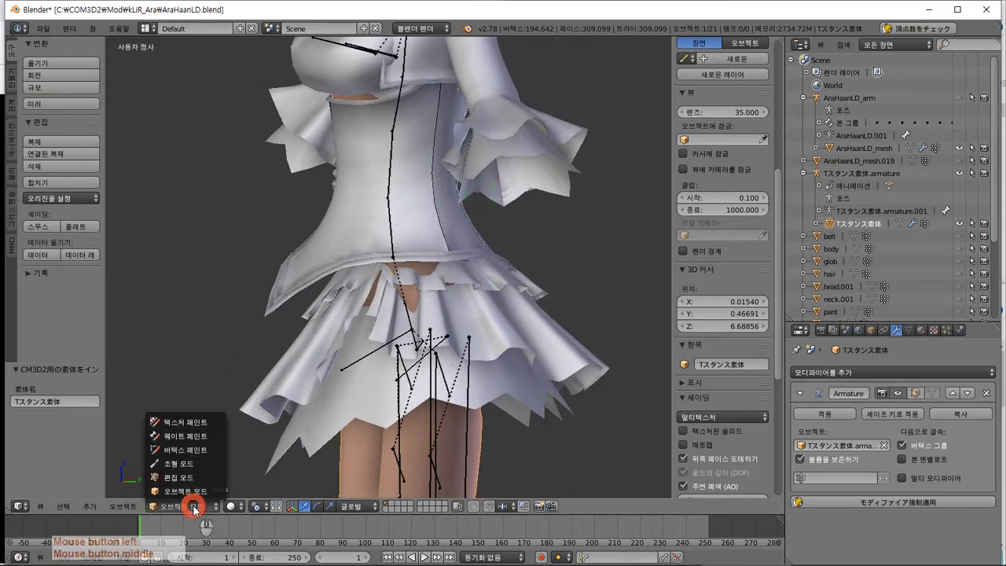
{"action": "right_click", "coordinate": [405, 349]}
{"action": "right_click", "coordinate": [411, 296]}
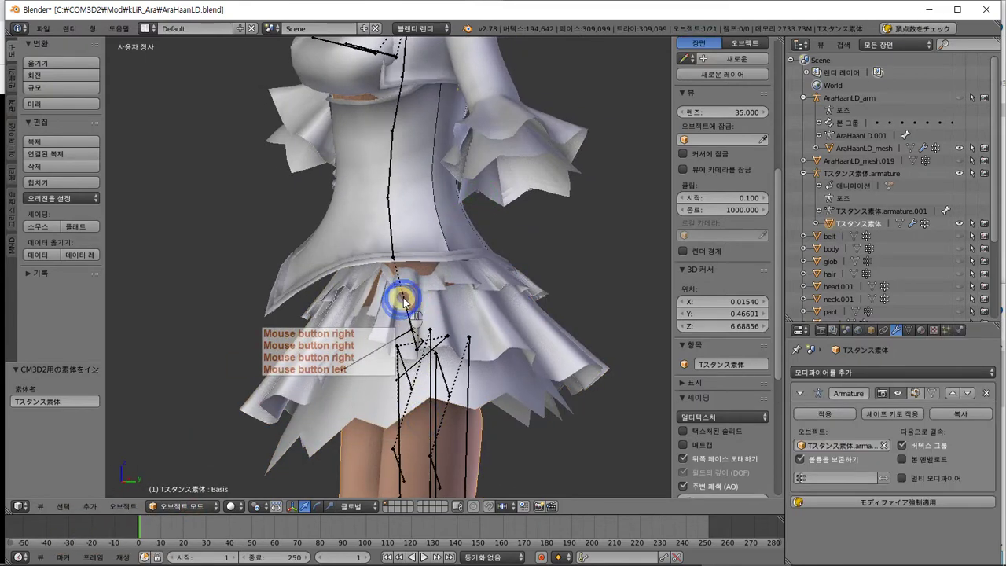
{"action": "right_click", "coordinate": [400, 292]}
{"action": "right_click", "coordinate": [398, 198]}
{"action": "right_click", "coordinate": [388, 188]}
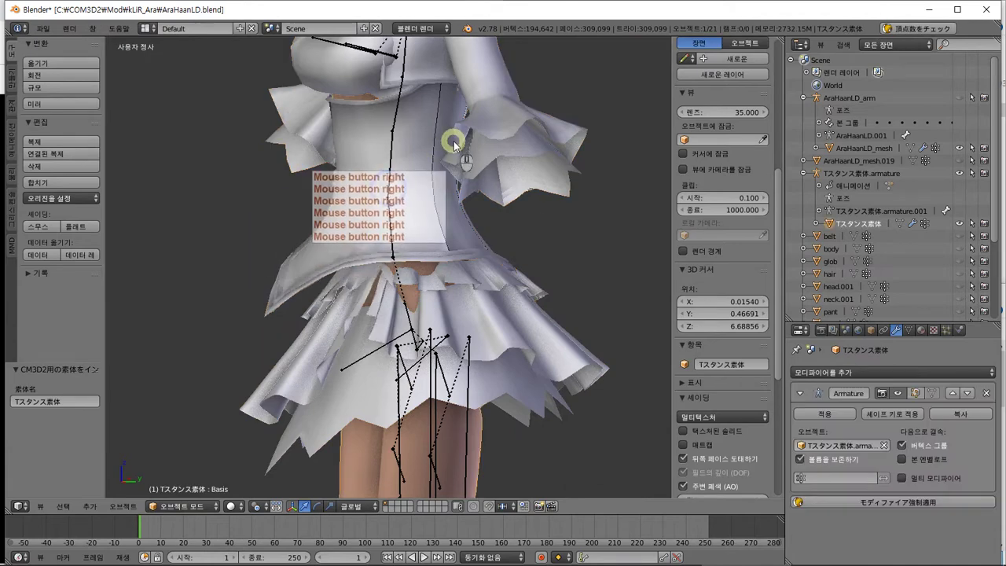
{"action": "middle_click_drag", "start_coordinate": [448, 140], "coordinate": [446, 214], "text": "shift"}
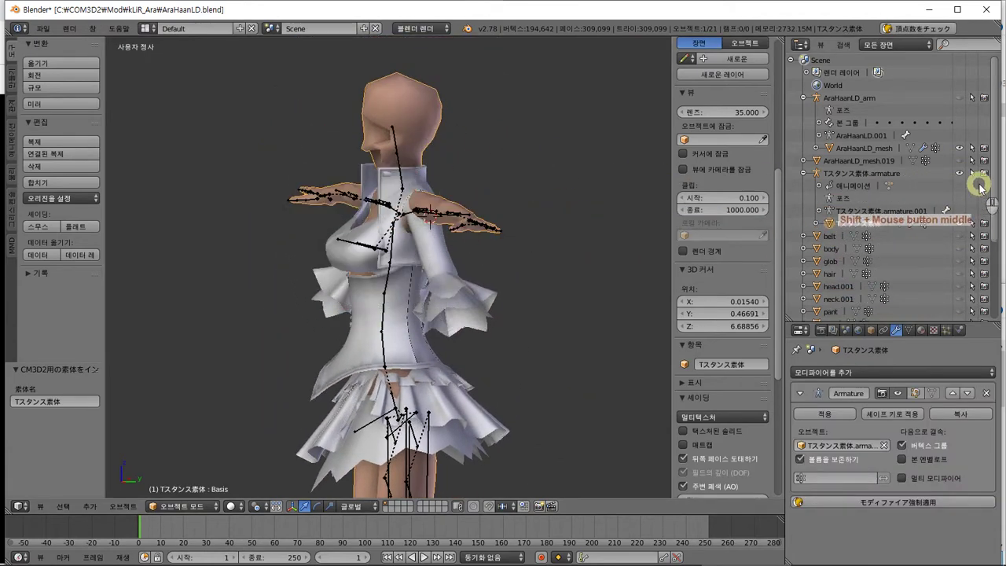
Select Tスタンス素体.armature and switch it to Pose Mode, with the hips framed from the side
{"action": "right_click", "coordinate": [329, 199]}
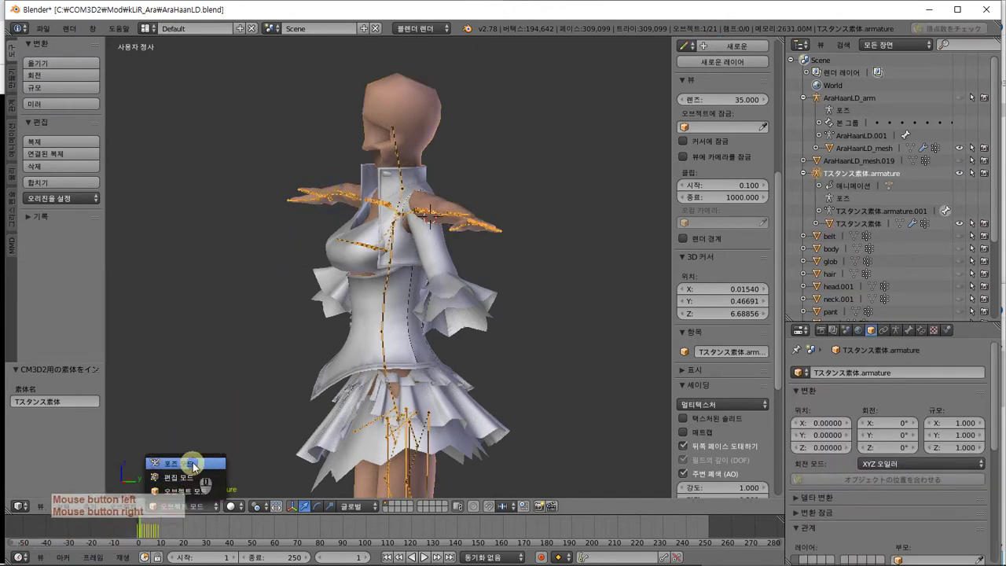
{"action": "left_click", "coordinate": [189, 464]}
{"action": "middle_click_drag", "start_coordinate": [389, 358], "coordinate": [487, 296]}
{"action": "scroll", "coordinate": [484, 312], "scroll_direction": "up", "scroll_amount": 3}
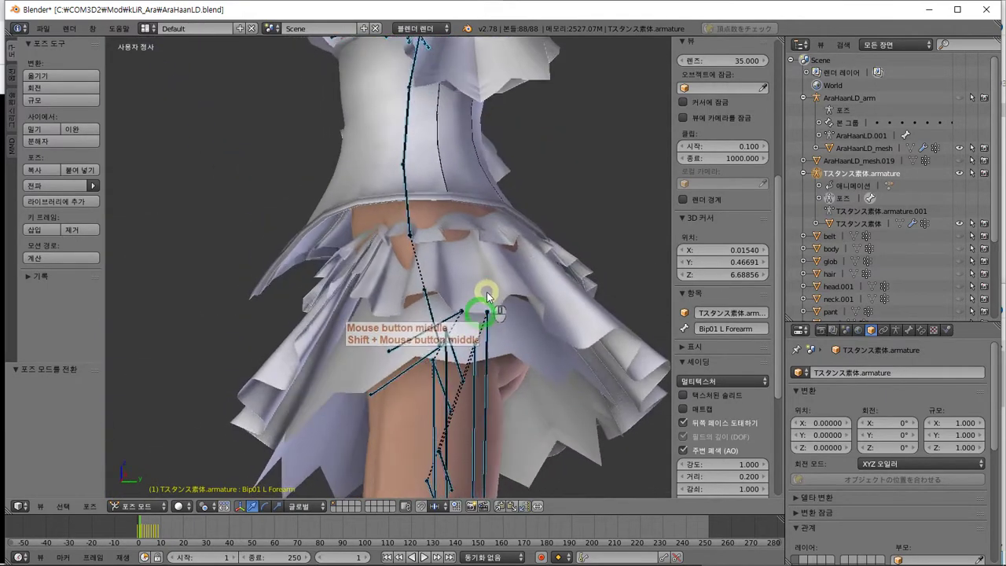
In side view, rotate the Bip01 bone by about 13° and the Bip01 Spine bone by about -11°
{"action": "right_click", "coordinate": [429, 311]}
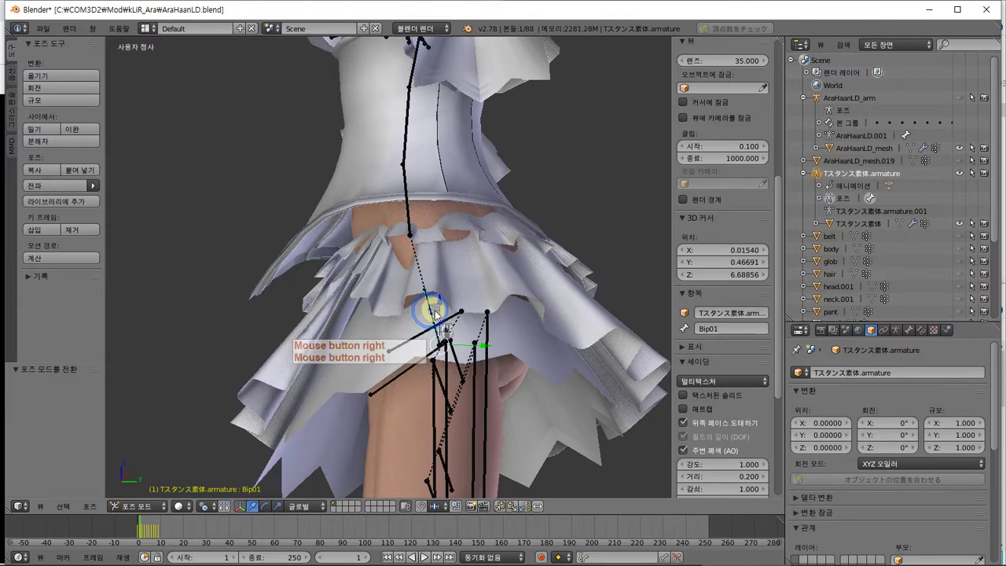
{"action": "middle_click_drag", "start_coordinate": [434, 314], "coordinate": [460, 284]}
{"action": "key", "text": "r"}
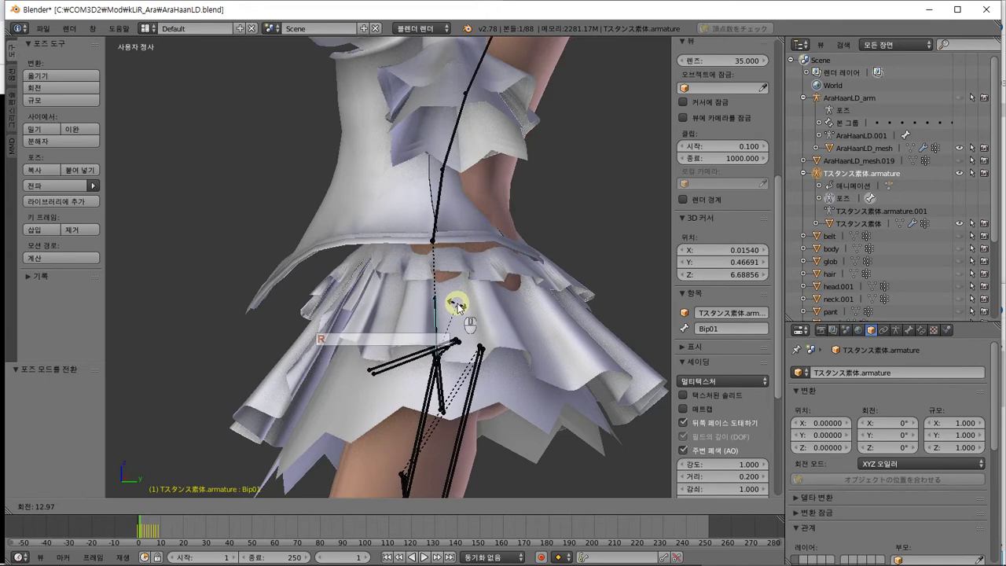
{"action": "left_click", "coordinate": [456, 307]}
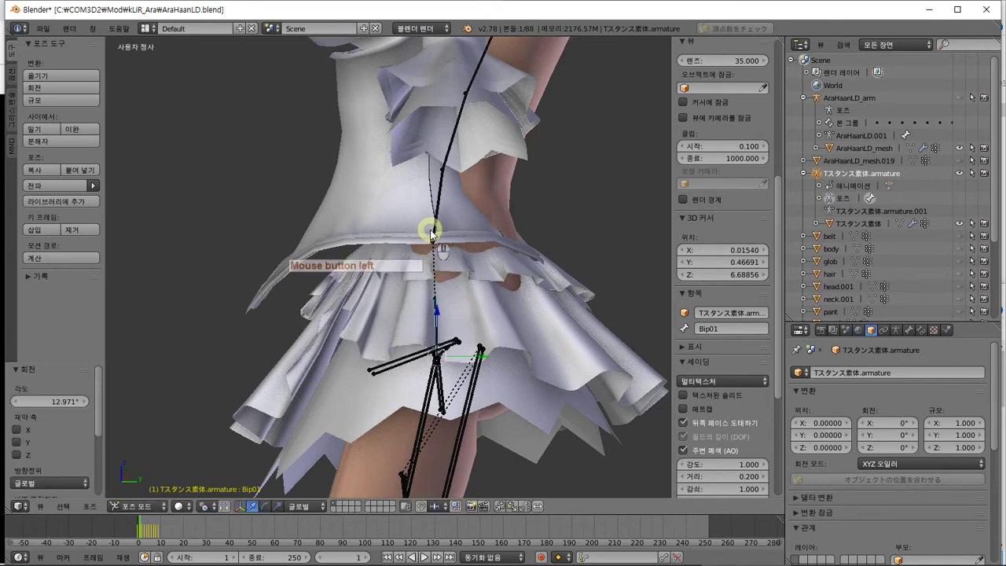
{"action": "key", "text": "r"}
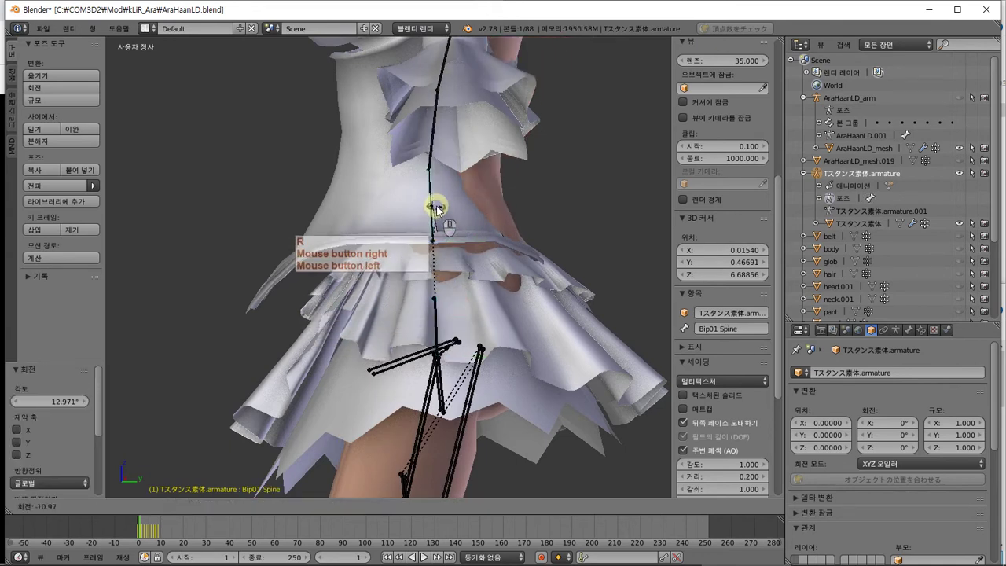
{"action": "left_click", "coordinate": [437, 207]}
Rotate the Bip01 Spine0a bone to bring the body's upper torso into line with the dress
{"action": "middle_click_drag", "start_coordinate": [442, 175], "coordinate": [432, 303], "text": "shift"}
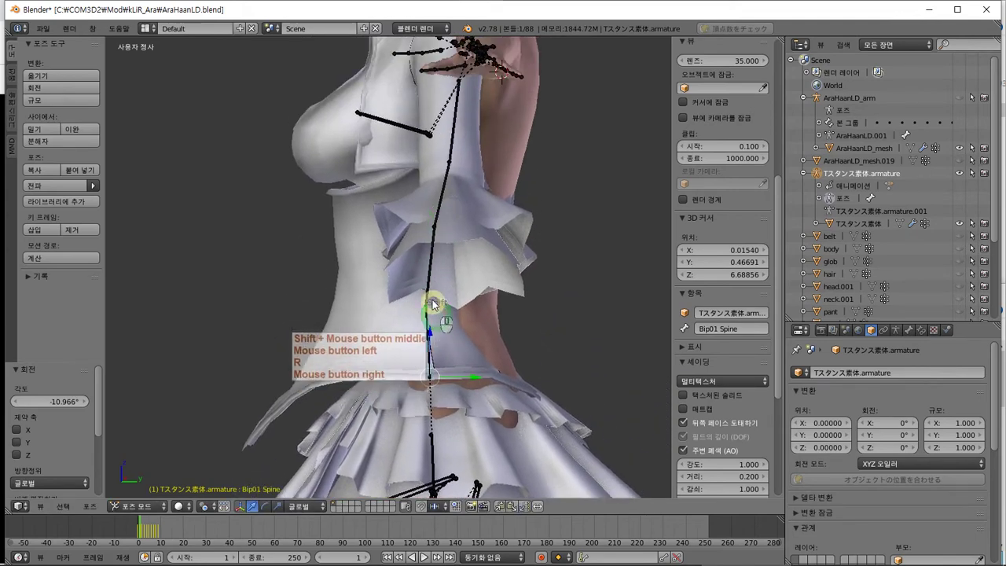
{"action": "key", "text": "r"}
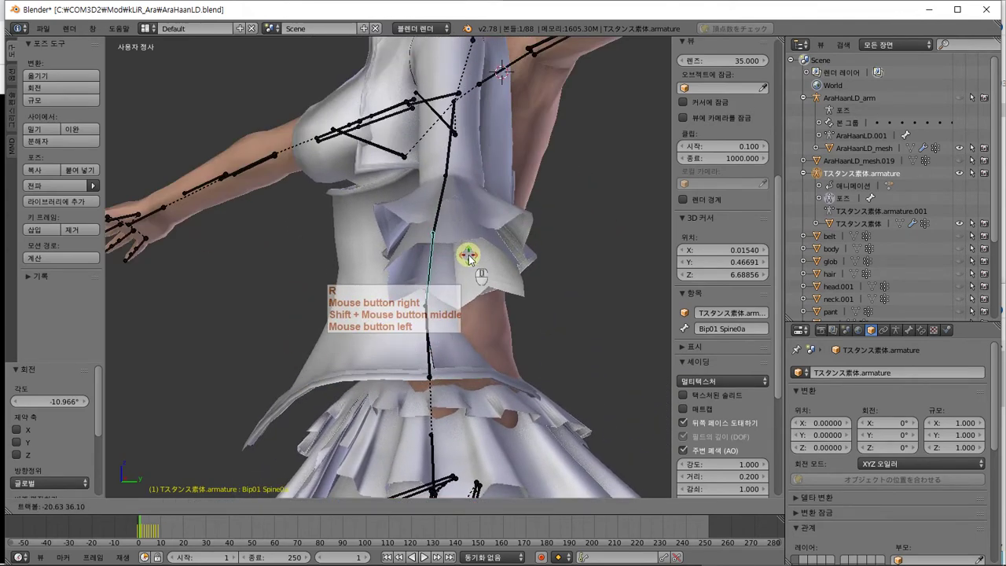
Cancel the active rotation of Bip01 Spine0a and undo the previous bone rotations of the body armature
{"action": "key", "text": "Escape"}
{"action": "scroll", "coordinate": [424, 322], "scroll_direction": "down", "scroll_amount": 8}
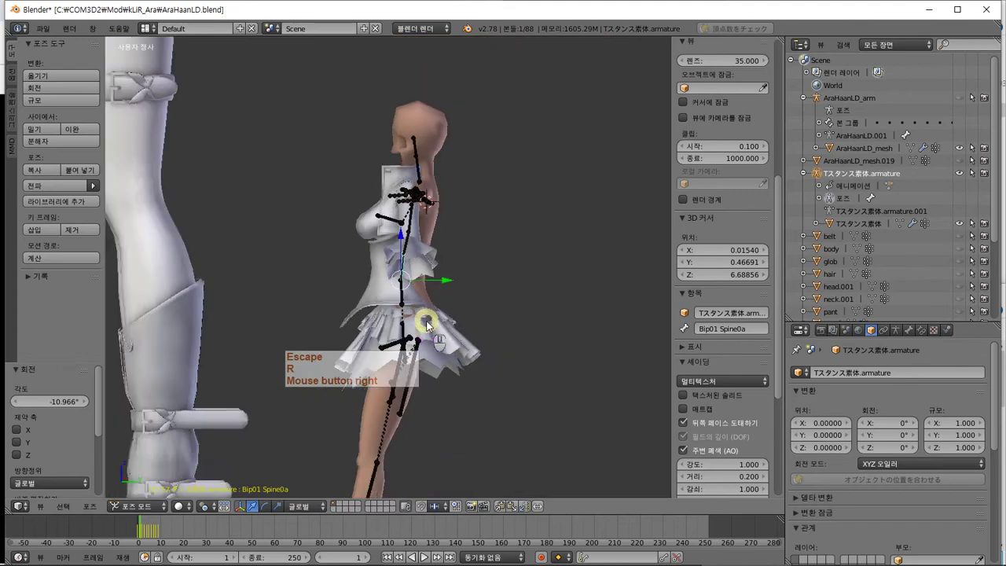
{"action": "scroll", "coordinate": [425, 323], "scroll_direction": "up", "scroll_amount": 3}
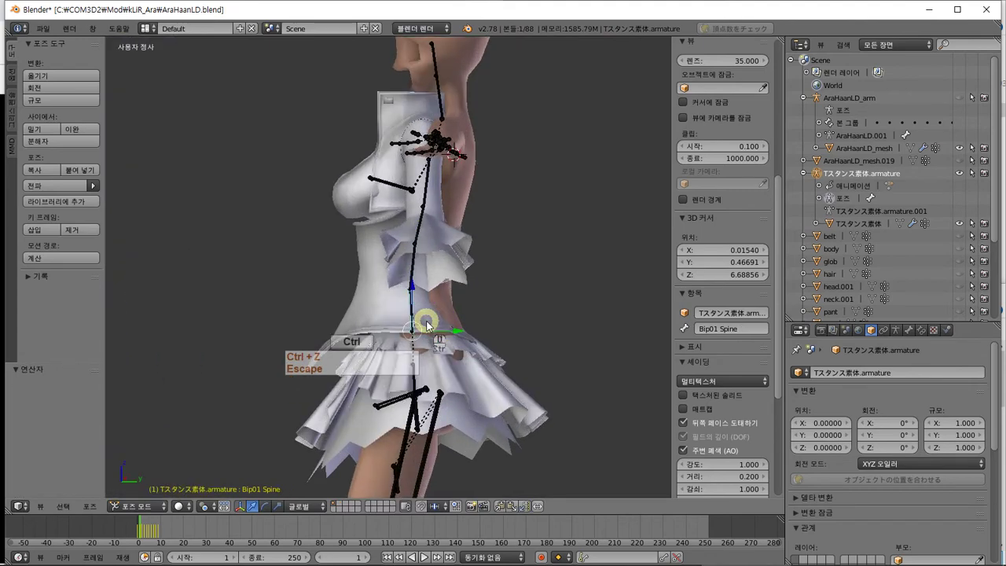
{"action": "key", "text": "ctrl+z"}
{"action": "key", "text": "ctrl+z"}
{"action": "key", "text": "ctrl+z"}
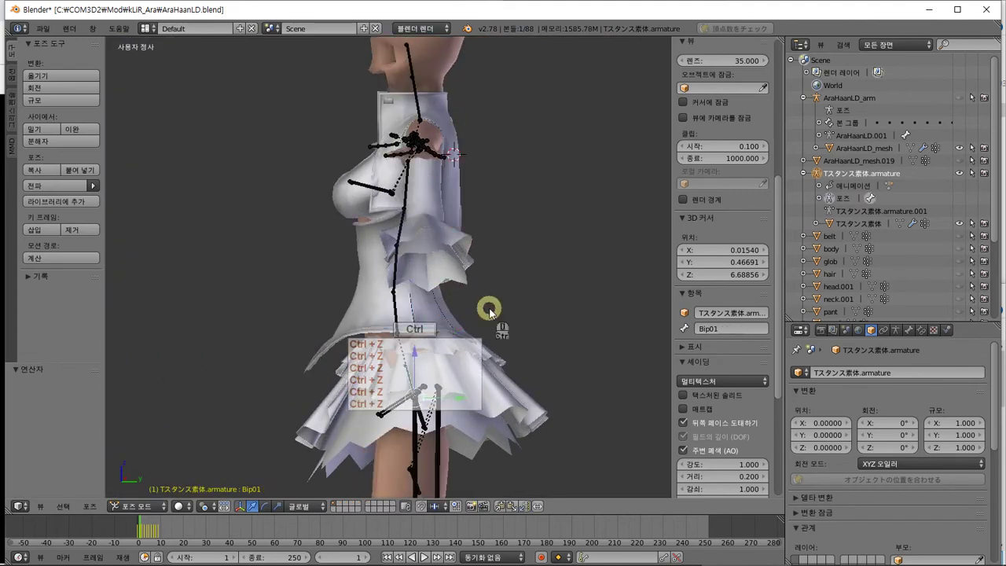
{"action": "key", "text": "ctrl+z"}
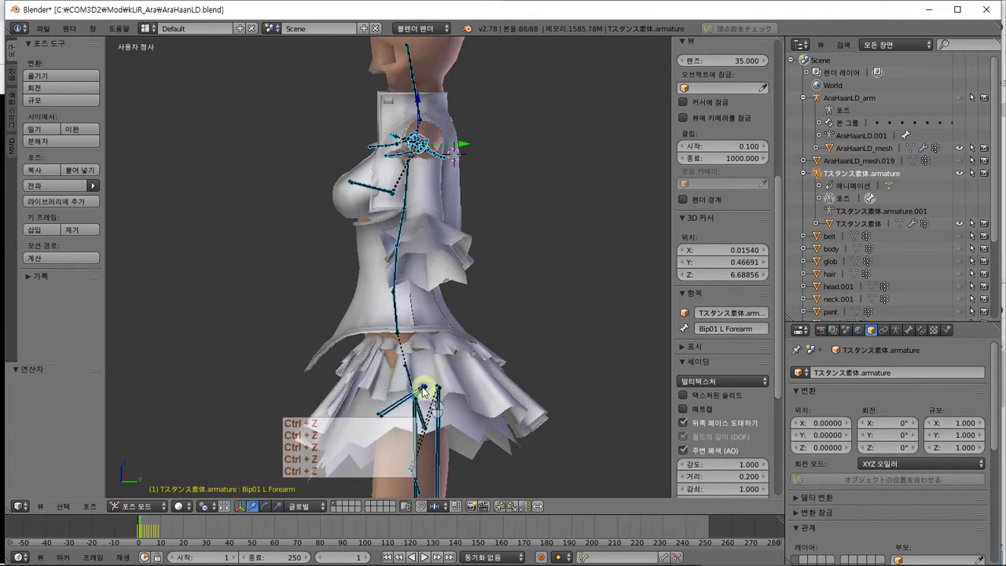
Select only the Bip01 root bone and rotate it by 12.321° as seen from the right side
{"action": "key", "text": "a"}
{"action": "key", "text": "KP_3"}
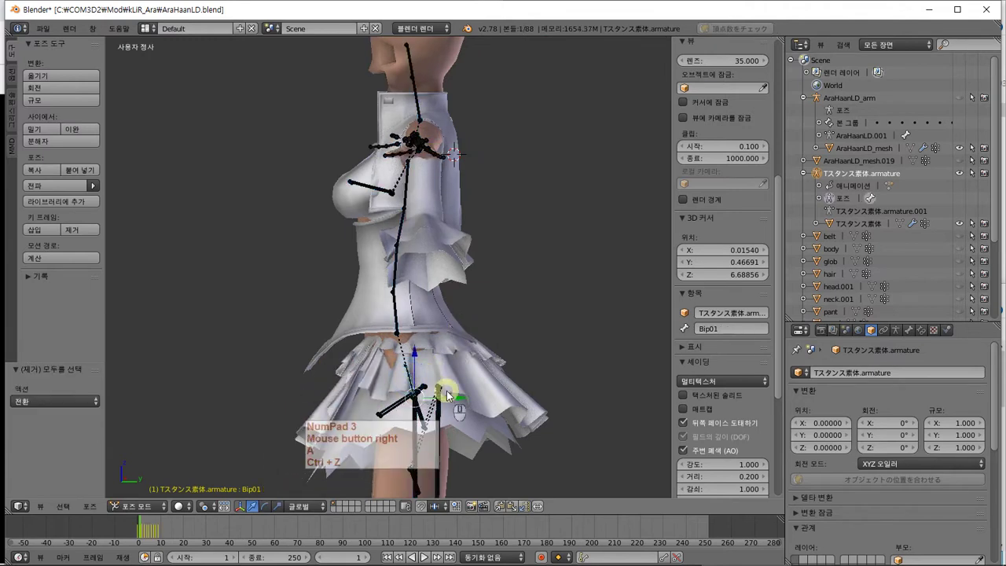
{"action": "key", "text": "r"}
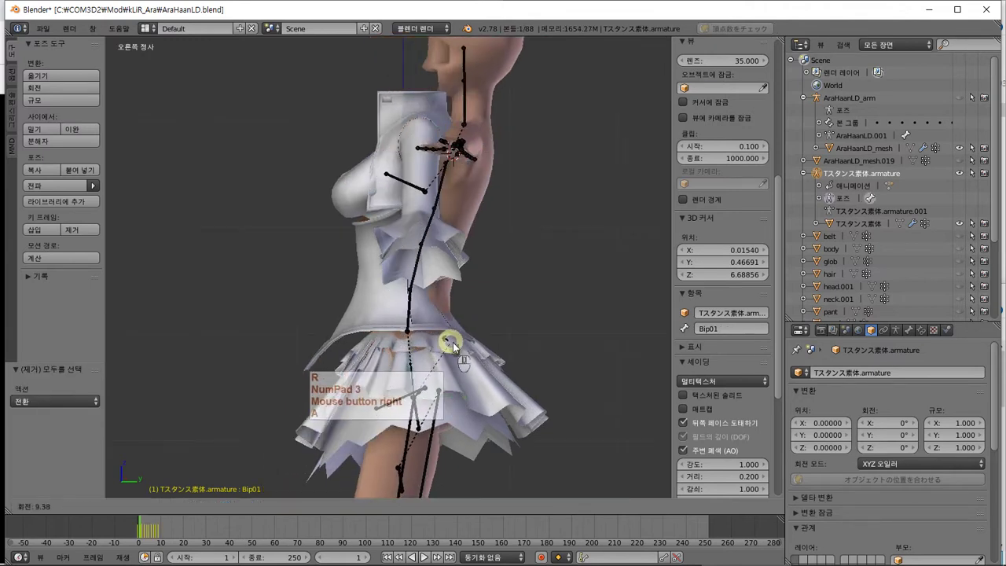
{"action": "left_click", "coordinate": [453, 343]}
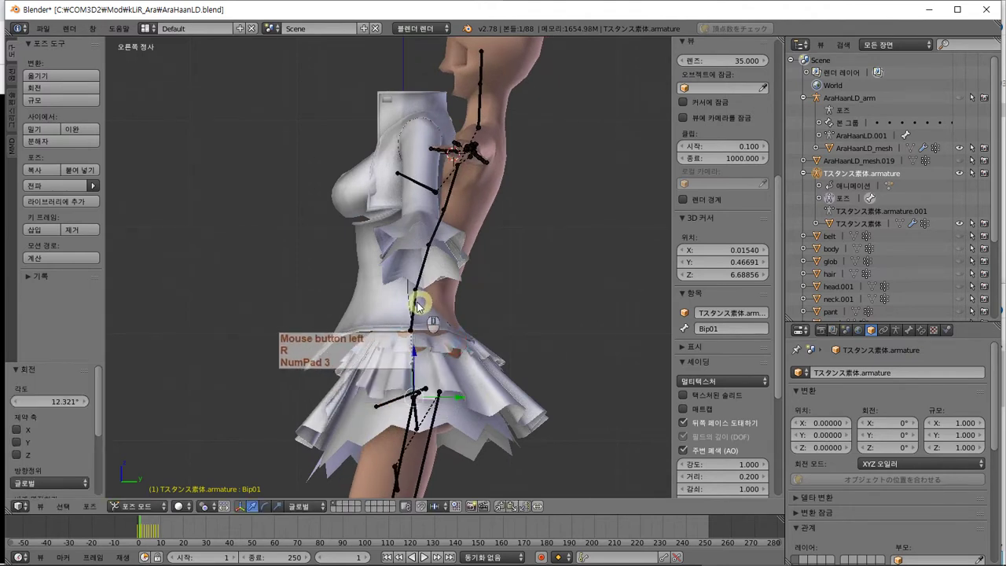
Straighten the torso by rotating Bip01 Spine by -10.04°, Spine0a by about -9°, Spine1 by -6.748° and Spine1a by 5.93°
{"action": "key", "text": "r"}
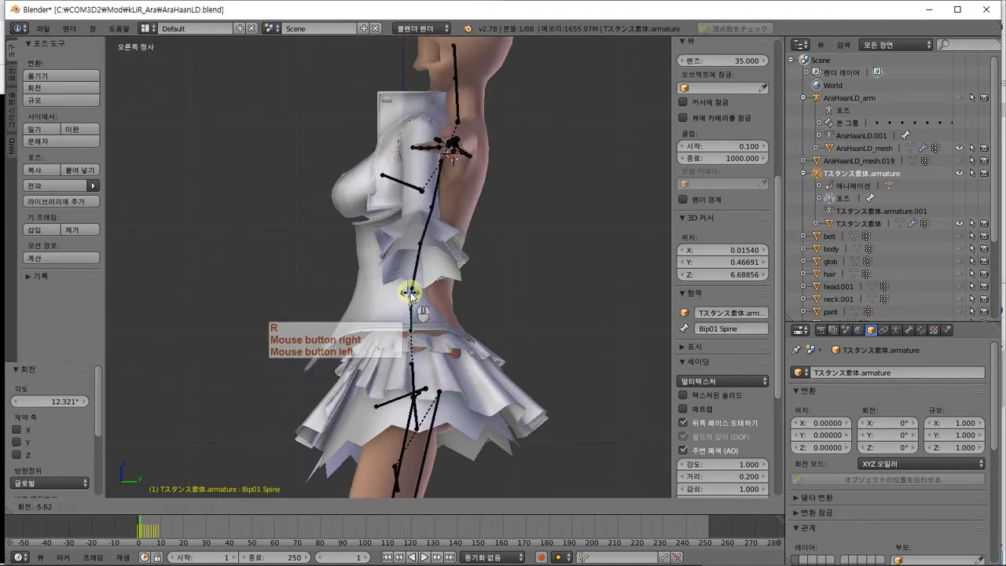
{"action": "left_click", "coordinate": [407, 292]}
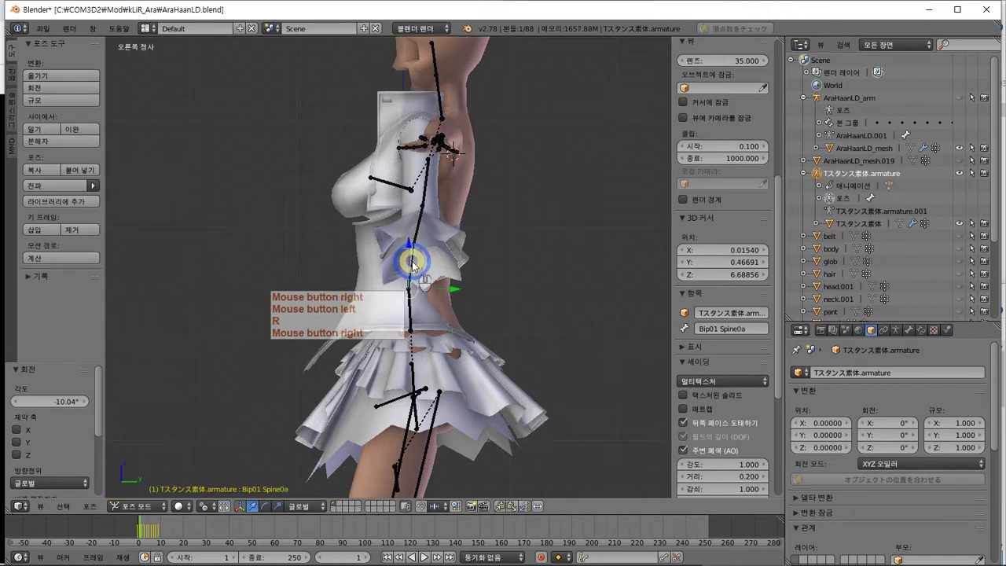
{"action": "key", "text": "r"}
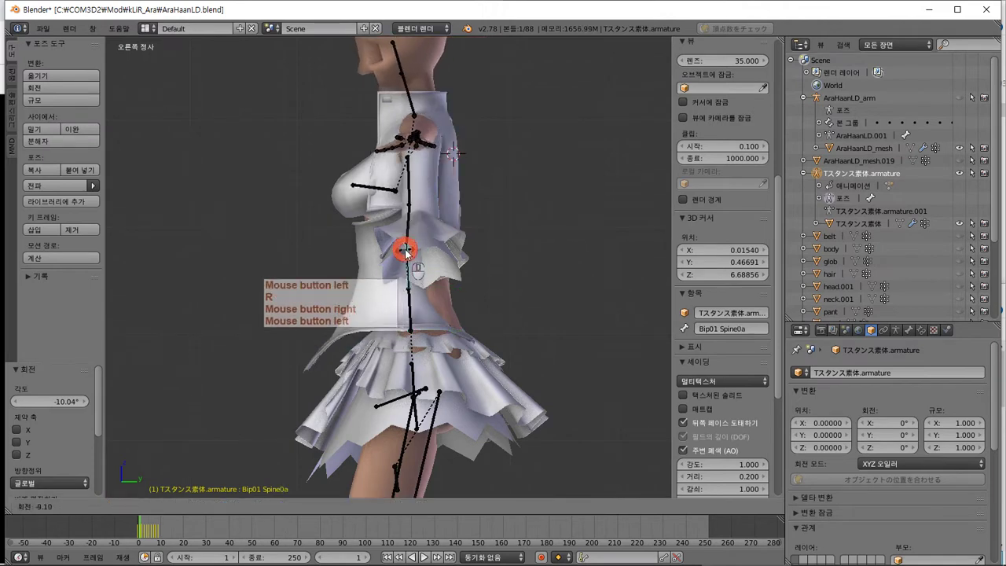
{"action": "left_click", "coordinate": [406, 250]}
{"action": "key", "text": "r"}
{"action": "left_click", "coordinate": [406, 194]}
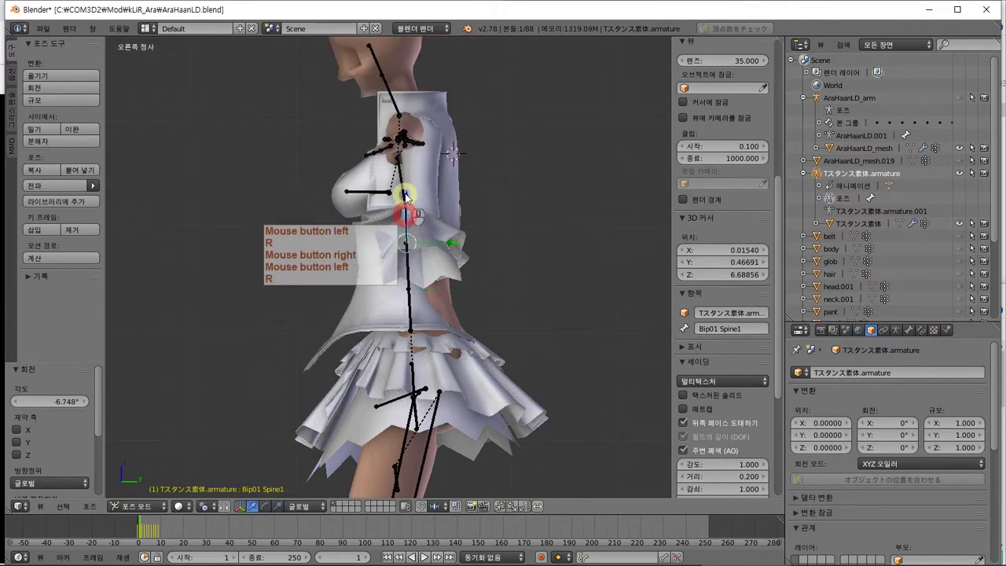
{"action": "key", "text": "r"}
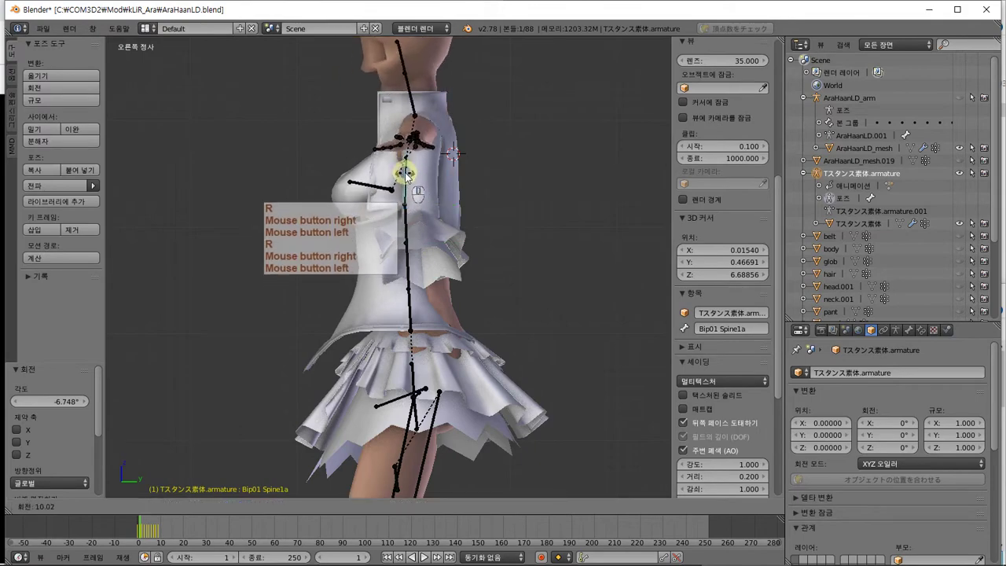
{"action": "right_click", "coordinate": [402, 169]}
Move the Bip01 root bone by about 0.089, 1.117, 0.133 so the body stands clear behind the outfit
{"action": "middle_click_drag", "start_coordinate": [402, 170], "coordinate": [433, 324]}
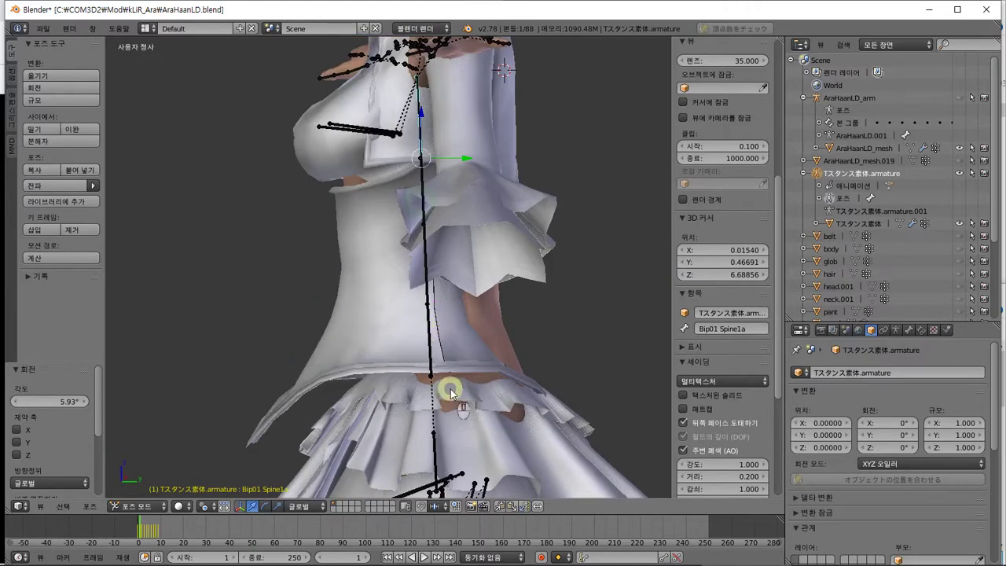
{"action": "middle_click_drag", "start_coordinate": [450, 393], "coordinate": [441, 403]}
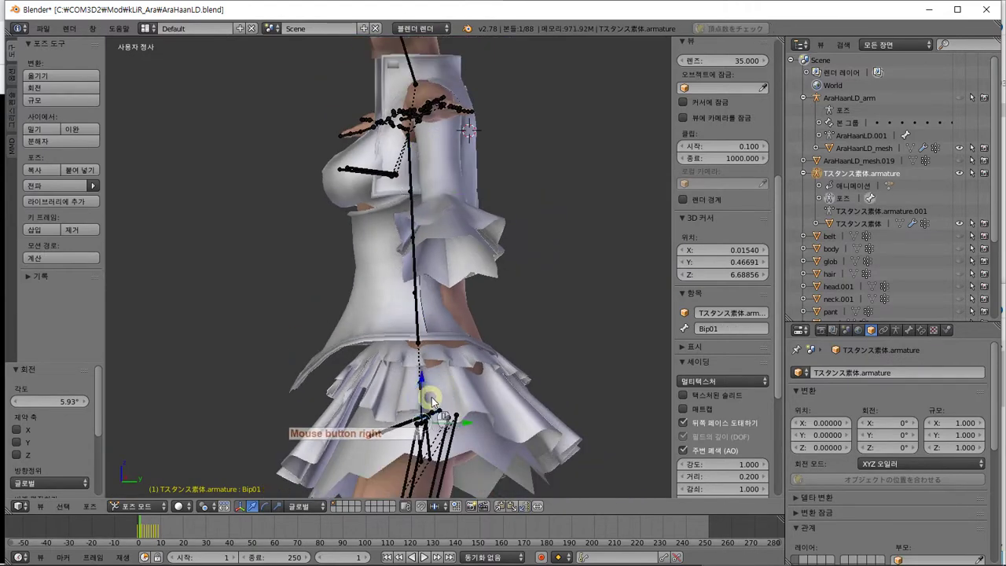
{"action": "key", "text": "g"}
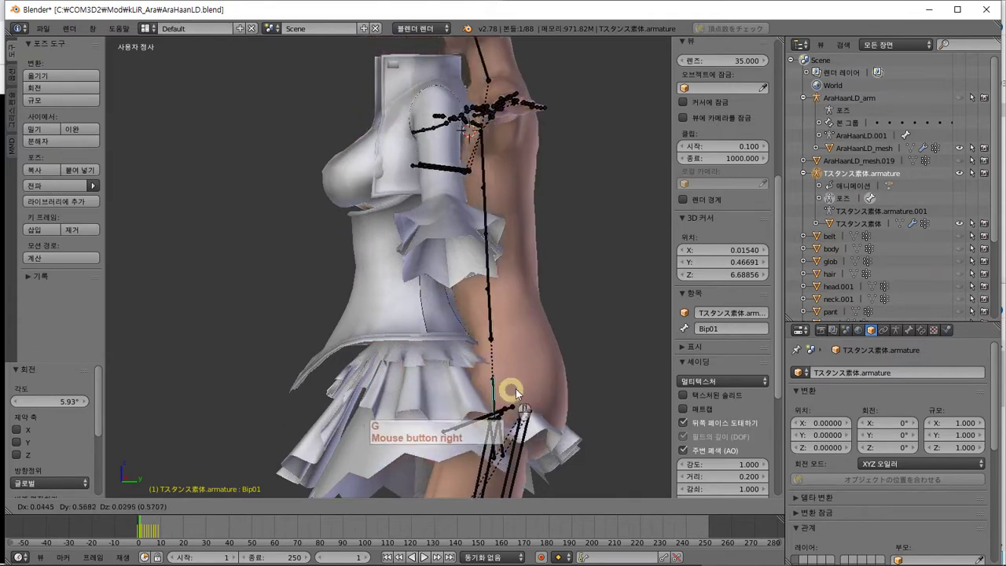
{"action": "left_click", "coordinate": [581, 380]}
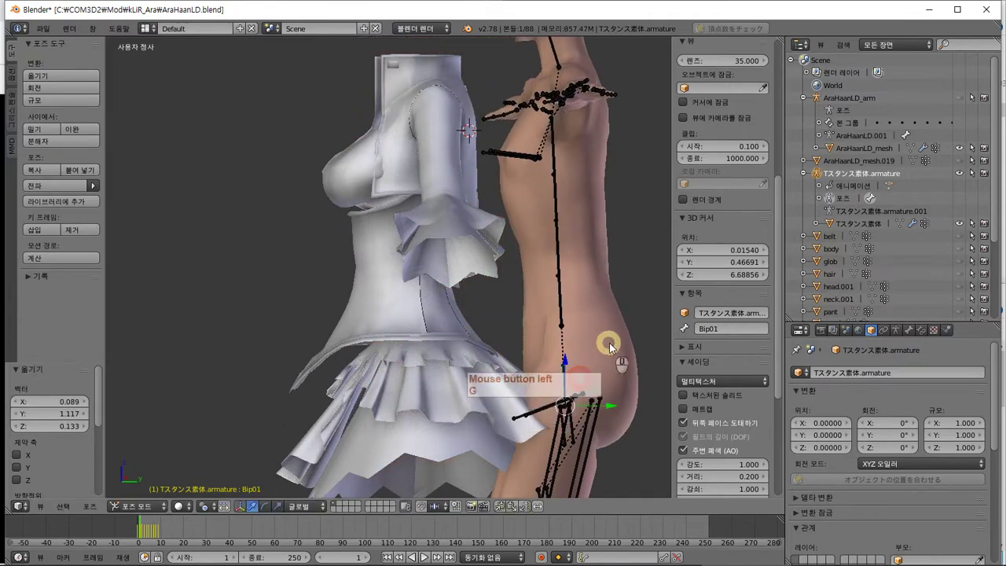
Rotate Bip01 slightly and move it by about -0.100, -1.273, -0.084 back into the outfit
{"action": "key", "text": "r"}
{"action": "left_click", "coordinate": [615, 343]}
{"action": "key", "text": "g"}
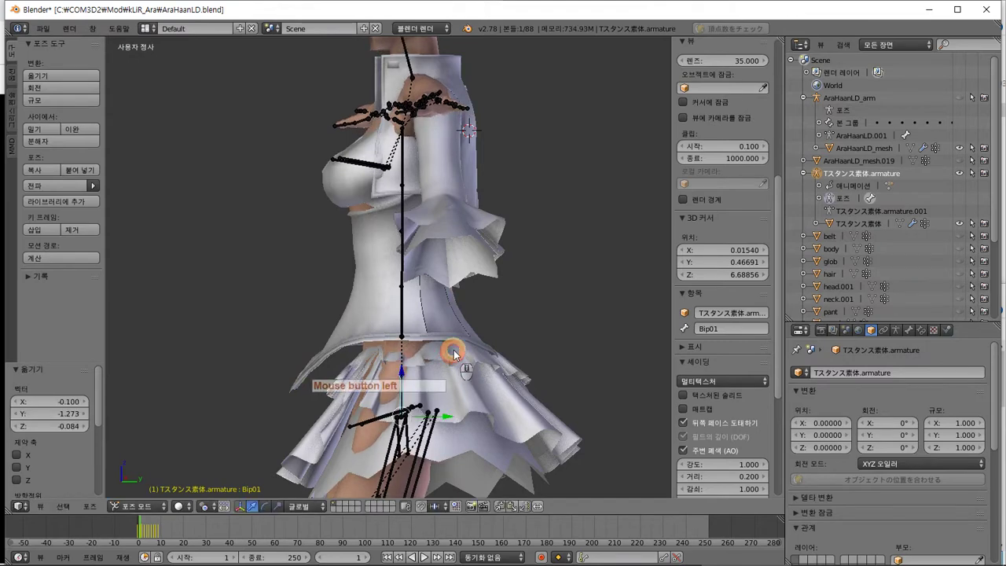
Rotate the Bip01 root bone by 2.945° as seen from the right side
{"action": "mouse_move", "coordinate": [453, 350]}
{"action": "middle_mouse_down"}
{"action": "mouse_move", "coordinate": [435, 302]}
{"action": "mouse_move", "coordinate": [438, 336]}
{"action": "mouse_move", "coordinate": [447, 339]}
{"action": "mouse_move", "coordinate": [442, 298]}
{"action": "mouse_move", "coordinate": [416, 293]}
{"action": "mouse_move", "coordinate": [447, 330]}
{"action": "mouse_move", "coordinate": [445, 343]}
{"action": "mouse_move", "coordinate": [417, 348]}
{"action": "mouse_move", "coordinate": [440, 355]}
{"action": "mouse_move", "coordinate": [444, 339]}
{"action": "mouse_move", "coordinate": [445, 348]}
{"action": "middle_mouse_up"}
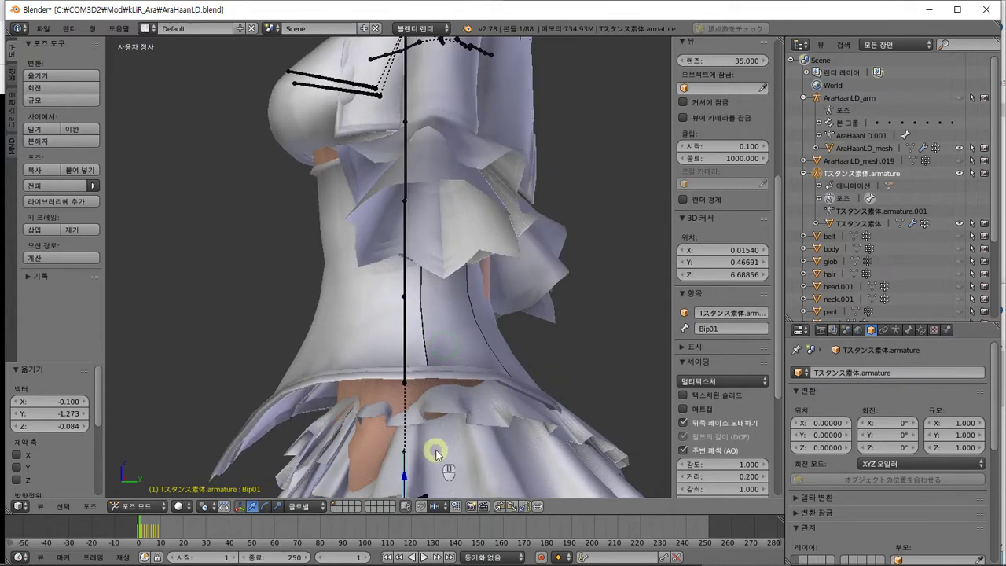
{"action": "scroll", "coordinate": [435, 424], "scroll_direction": "down", "scroll_amount": 3}
{"action": "middle_click_drag", "start_coordinate": [447, 356], "coordinate": [450, 377]}
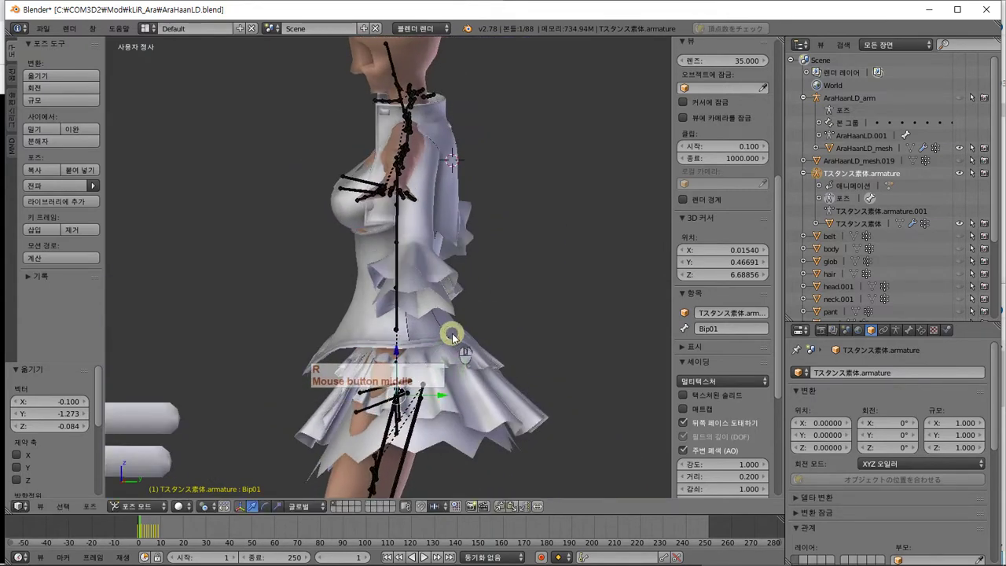
{"action": "key", "text": "KP_3"}
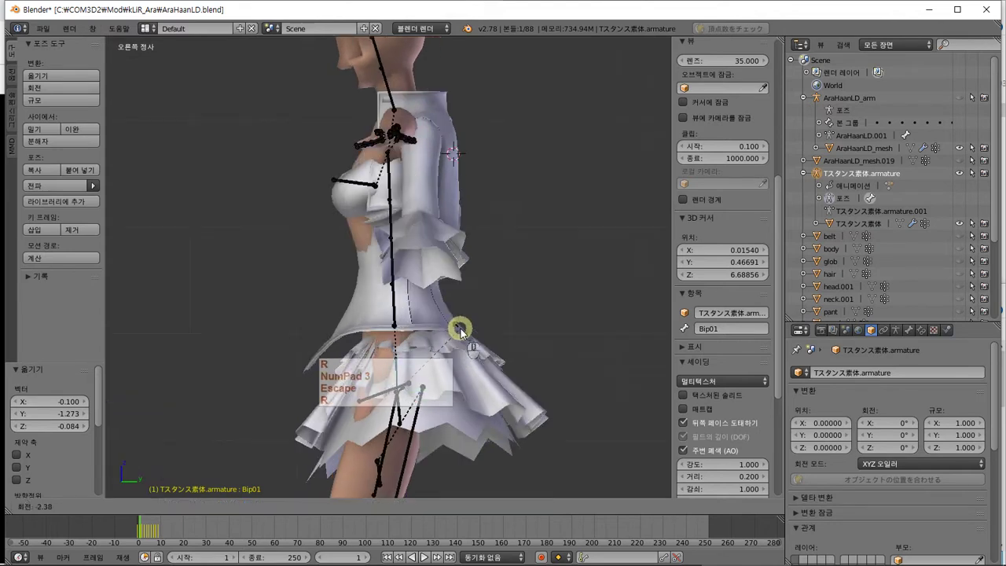
{"action": "left_click", "coordinate": [470, 330]}
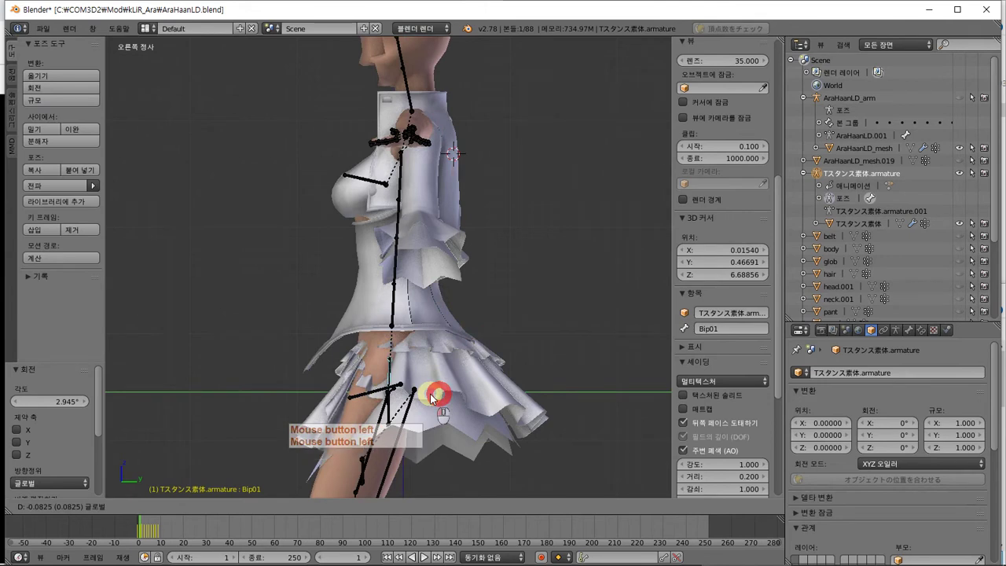
Refine Bip01's placement with a shift of about -0.08 along Y, a 1.353° rotation and a -0.094 move along Z
{"action": "left_click", "coordinate": [432, 396]}
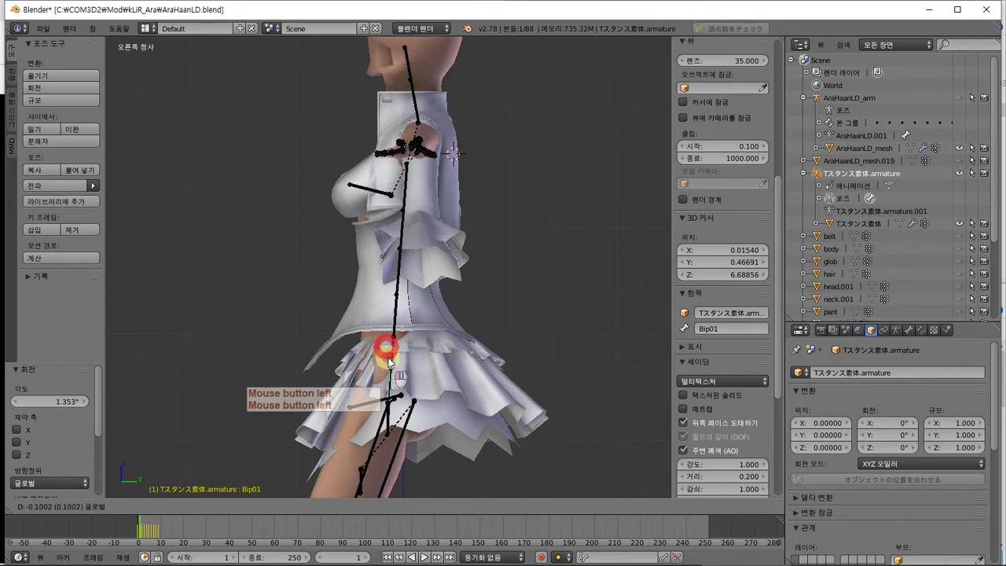
{"action": "left_click", "coordinate": [387, 360]}
Rotate the Bip01 L UpperArm bone by 40° in the front view to follow the outfit's sleeve
{"action": "middle_click_drag", "start_coordinate": [387, 357], "coordinate": [537, 367]}
{"action": "key", "text": "KP_1"}
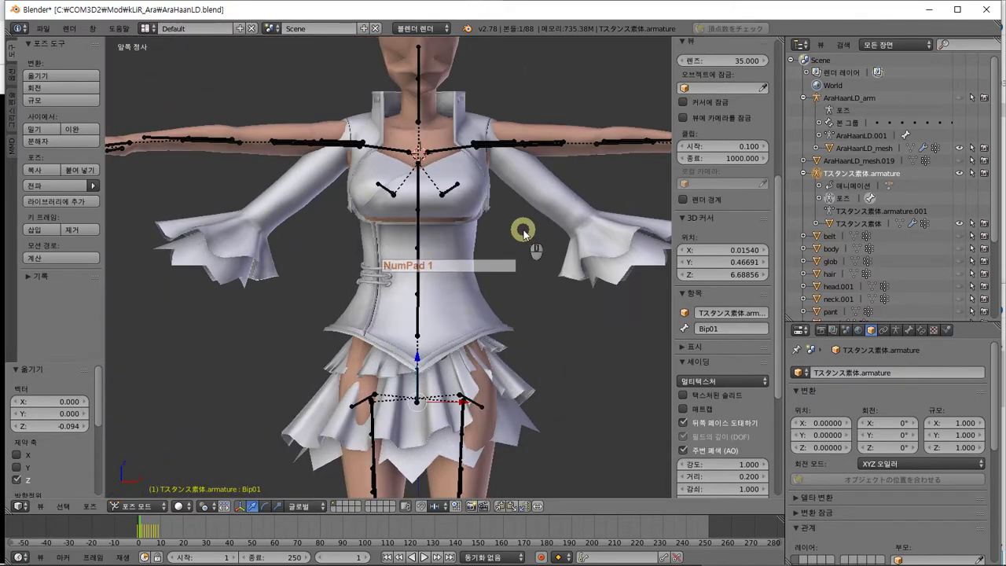
{"action": "scroll", "coordinate": [635, 218], "scroll_direction": "up", "scroll_amount": 3}
{"action": "middle_click_drag", "start_coordinate": [368, 316], "coordinate": [364, 327], "text": "shift"}
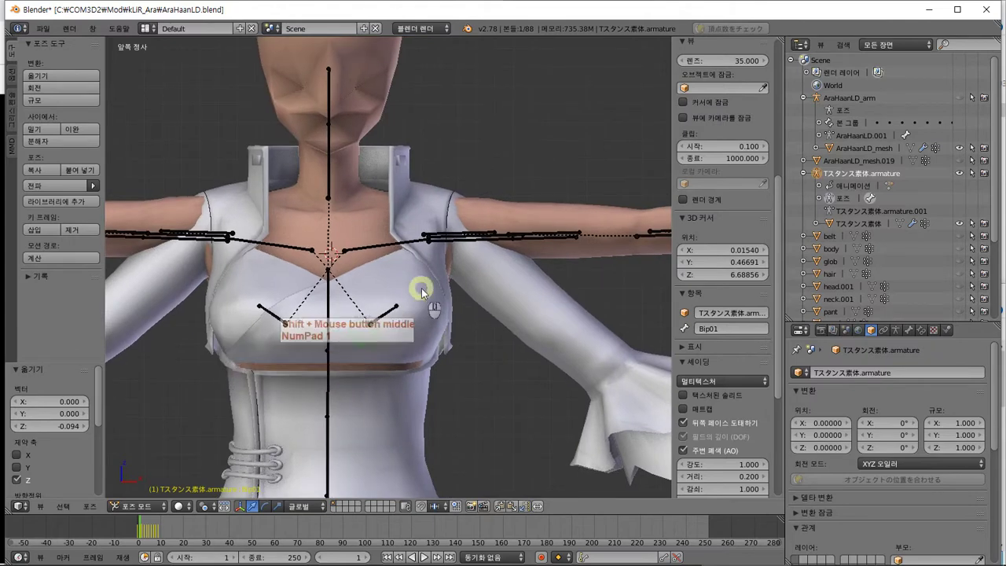
{"action": "key", "text": "r"}
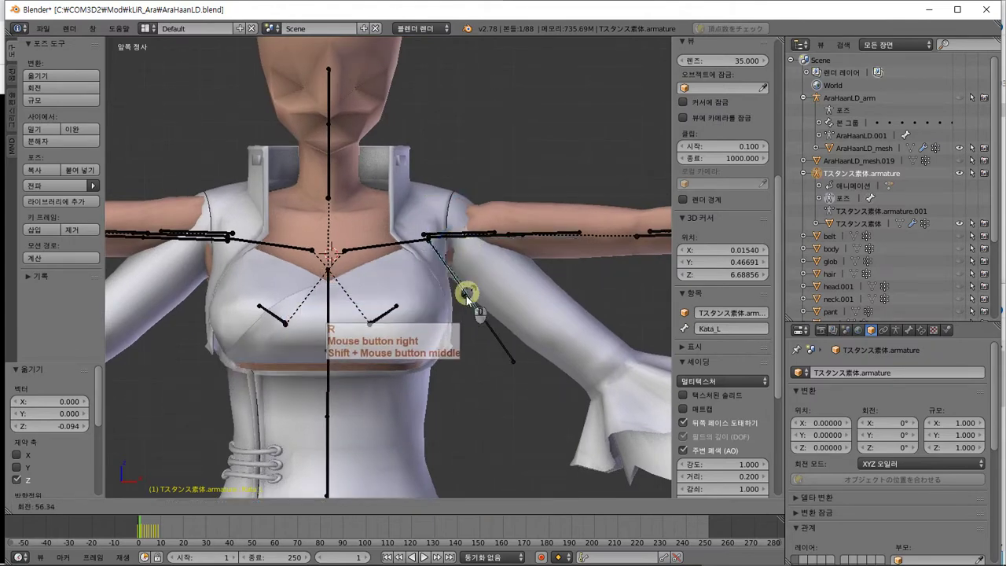
{"action": "key", "text": "Escape"}
{"action": "right_click", "coordinate": [490, 238]}
{"action": "key", "text": "r"}
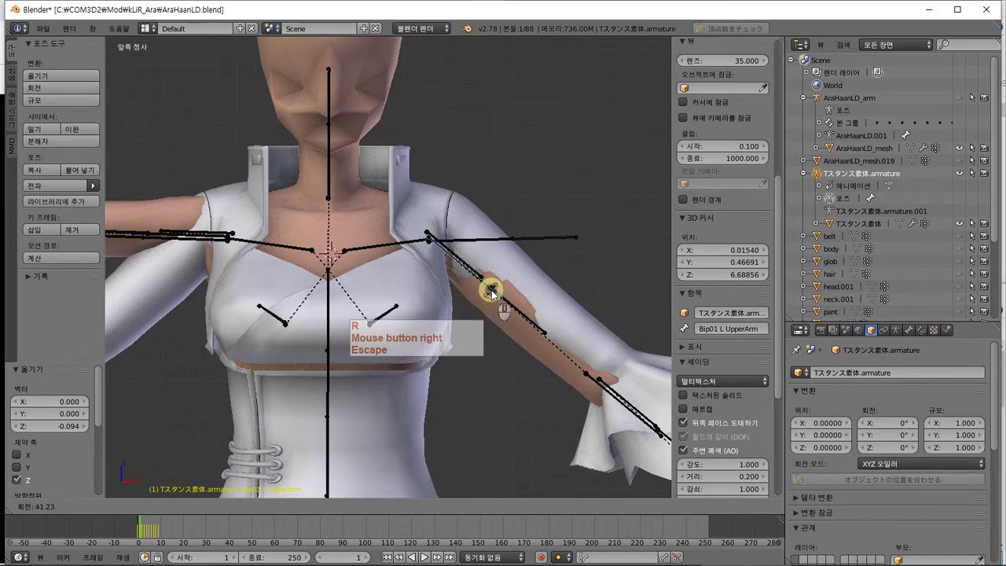
{"action": "key", "text": "KP_4"}
{"action": "key", "text": "KP_0"}
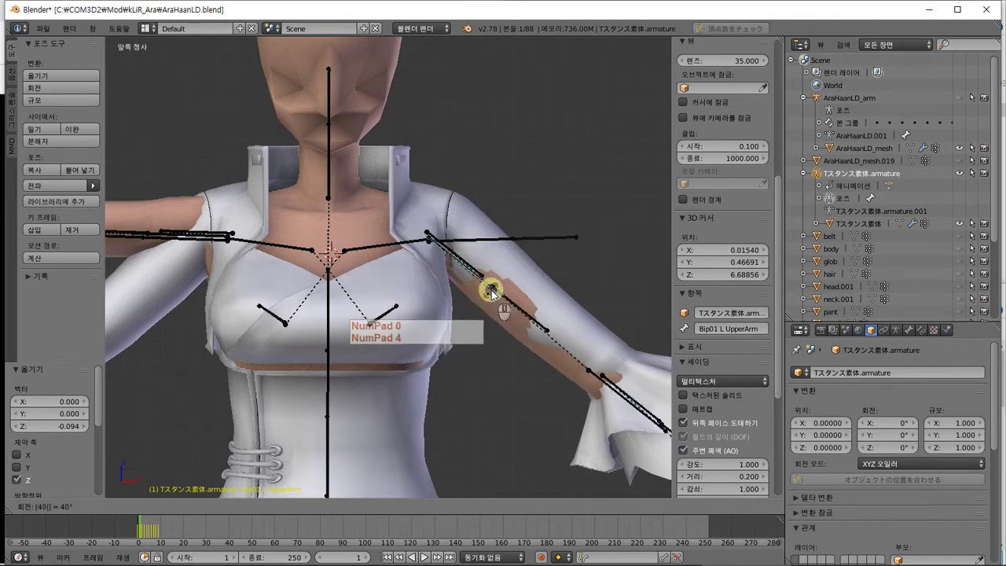
{"action": "key", "text": "Return"}
Rotate the Bip01 R UpperArm bone by -40° in the front view to match the opposite arm
{"action": "middle_click_drag", "start_coordinate": [426, 332], "coordinate": [482, 332], "text": "shift"}
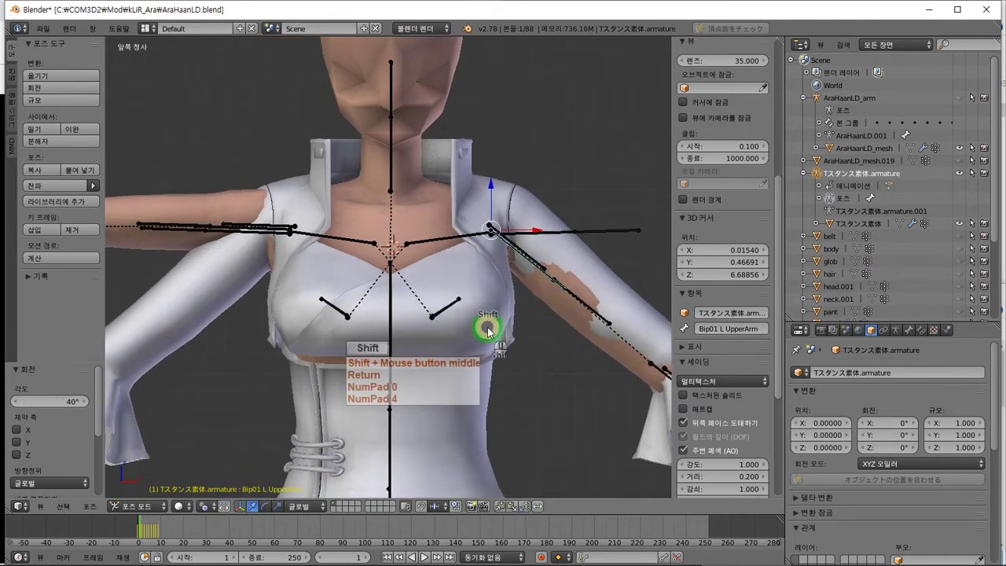
{"action": "right_click", "coordinate": [274, 227]}
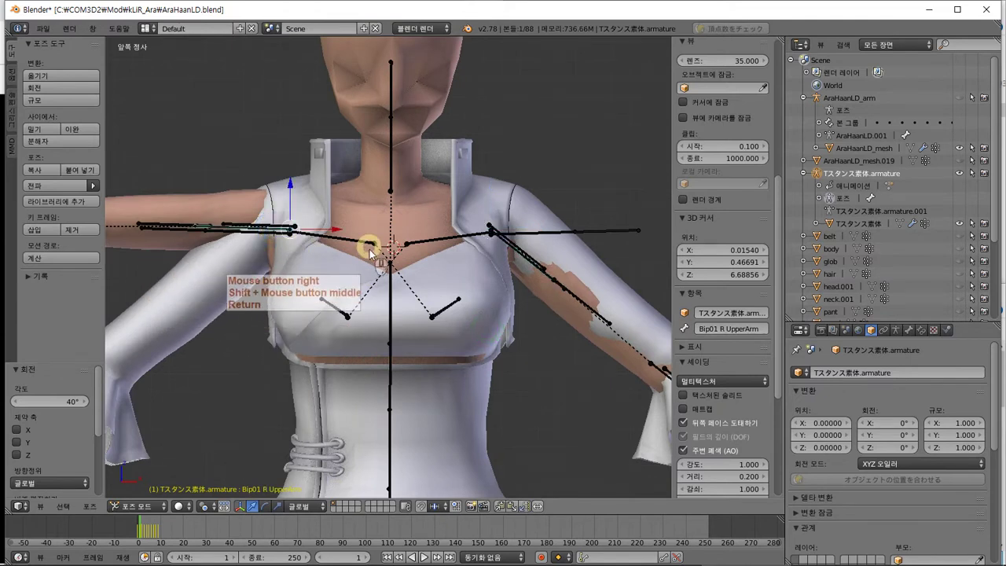
{"action": "key", "text": "r"}
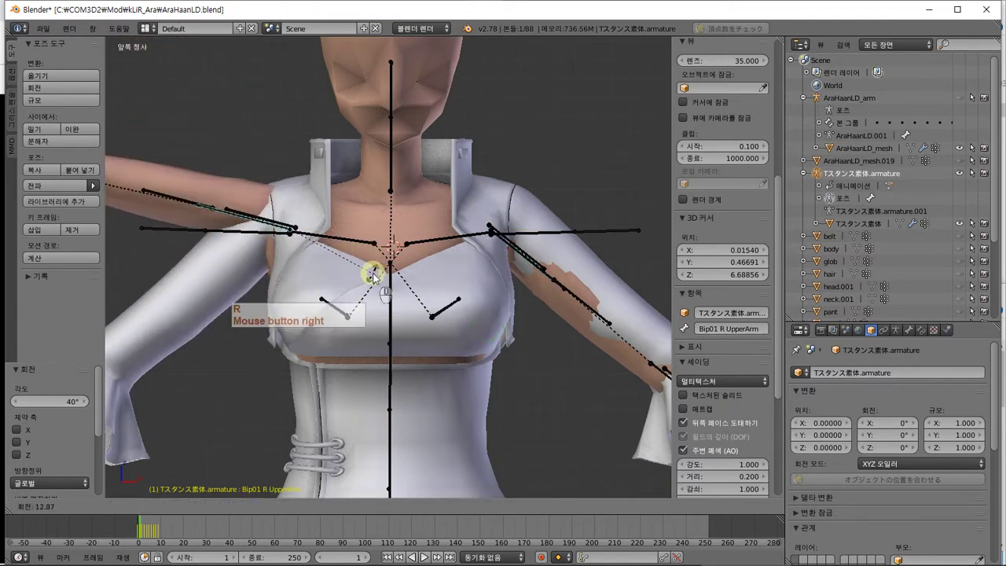
{"action": "key", "text": "KP_Subtract"}
{"action": "key", "text": "KP_1"}
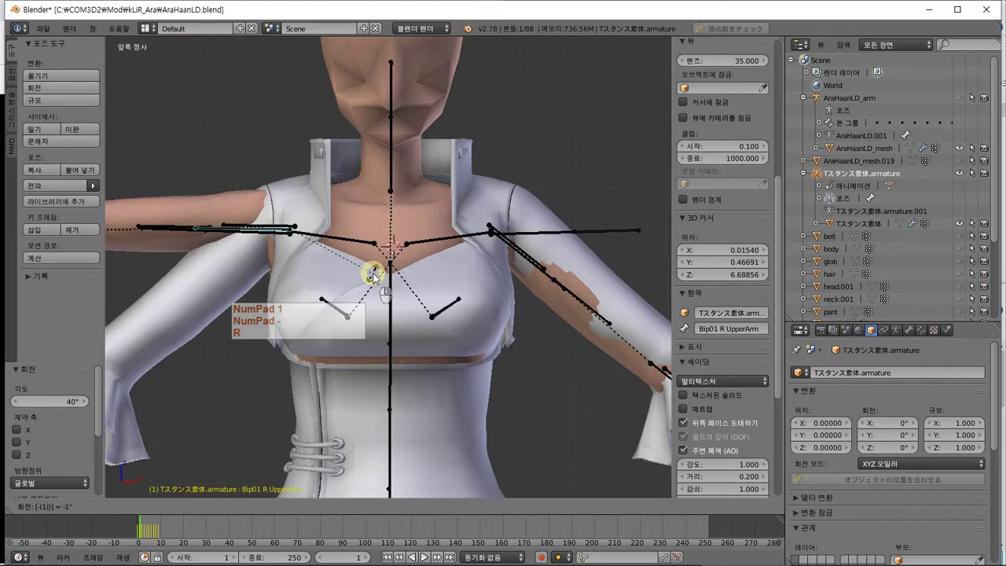
{"action": "key", "text": "BackSpace"}
{"action": "key", "text": "KP_4"}
{"action": "key", "text": "KP_0"}
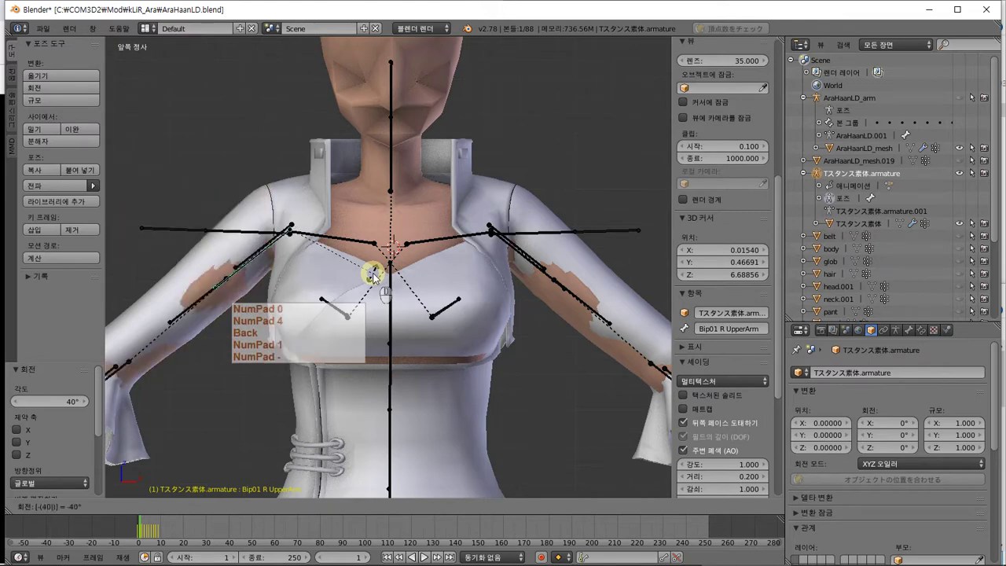
{"action": "key", "text": "Return"}
Move the Bip01 root bone 0.029 along Z and 0.020 along Y to fit the body inside the outfit
{"action": "scroll", "coordinate": [373, 277], "scroll_direction": "down", "scroll_amount": 5}
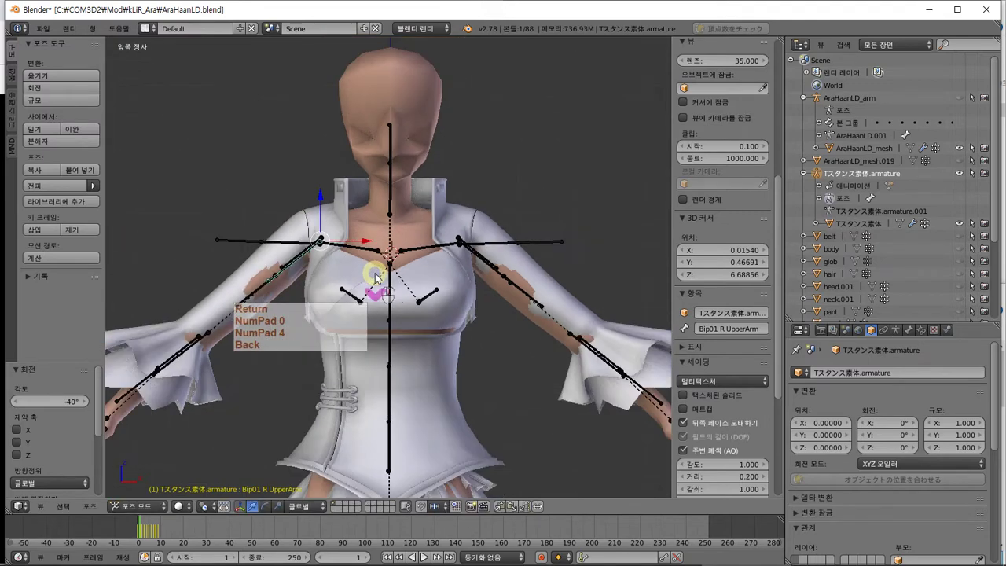
{"action": "middle_click_drag", "start_coordinate": [479, 287], "coordinate": [509, 224], "text": "shift"}
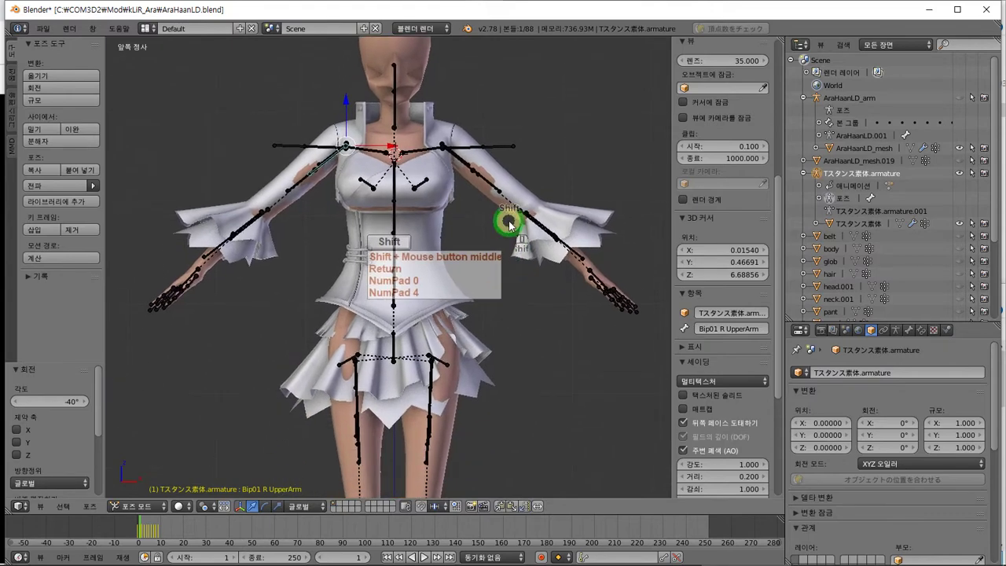
{"action": "right_click", "coordinate": [396, 349]}
{"action": "scroll", "coordinate": [398, 353], "scroll_direction": "up", "scroll_amount": 3}
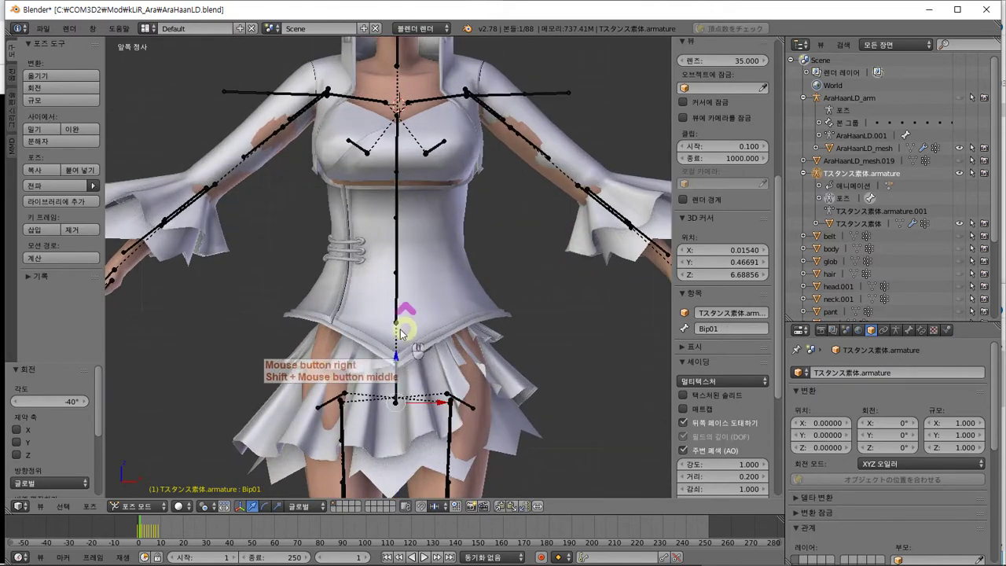
{"action": "left_click_drag", "start_coordinate": [396, 362], "coordinate": [395, 360]}
{"action": "mouse_move", "coordinate": [396, 360]}
{"action": "middle_mouse_down"}
{"action": "mouse_move", "coordinate": [546, 379]}
{"action": "mouse_move", "coordinate": [517, 362]}
{"action": "mouse_move", "coordinate": [517, 348]}
{"action": "mouse_move", "coordinate": [511, 381]}
{"action": "middle_mouse_up"}
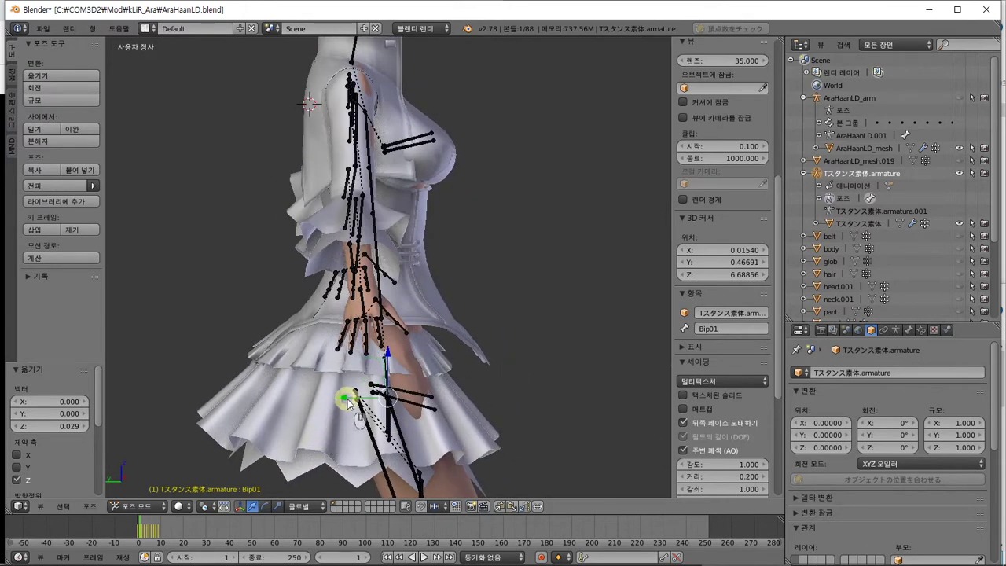
{"action": "left_click_drag", "start_coordinate": [346, 400], "coordinate": [340, 399]}
{"action": "middle_click_drag", "start_coordinate": [338, 399], "coordinate": [306, 385]}
{"action": "scroll", "coordinate": [286, 392], "scroll_direction": "up", "scroll_amount": 4}
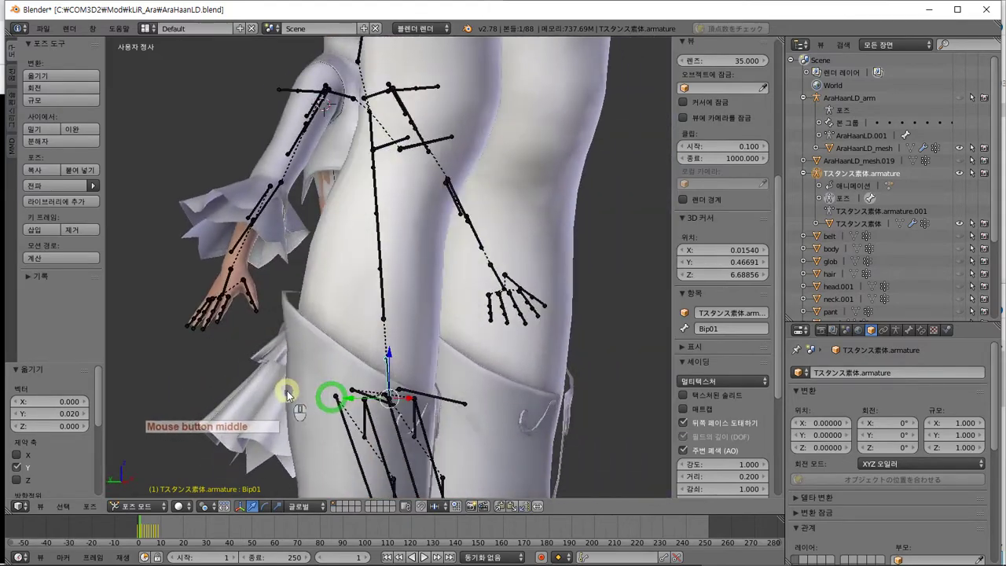
{"action": "scroll", "coordinate": [286, 393], "scroll_direction": "down", "scroll_amount": 4}
{"action": "middle_click_drag", "start_coordinate": [322, 332], "coordinate": [327, 373]}
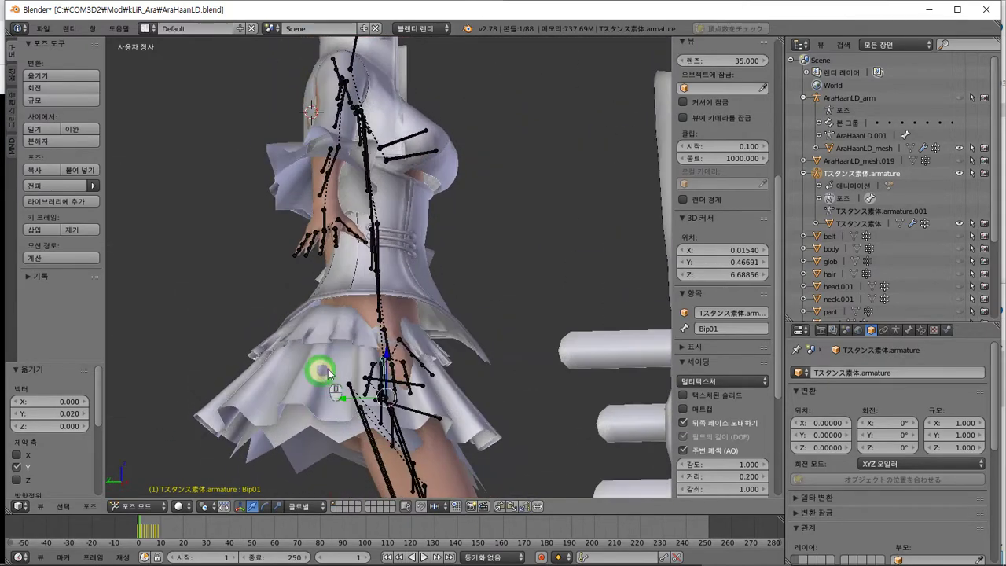
Delete the wear.005 outfit object together with its hierarchy
{"action": "right_click", "coordinate": [429, 283]}
{"action": "middle_click_drag", "start_coordinate": [442, 265], "coordinate": [422, 287]}
{"action": "key", "text": "Tab"}
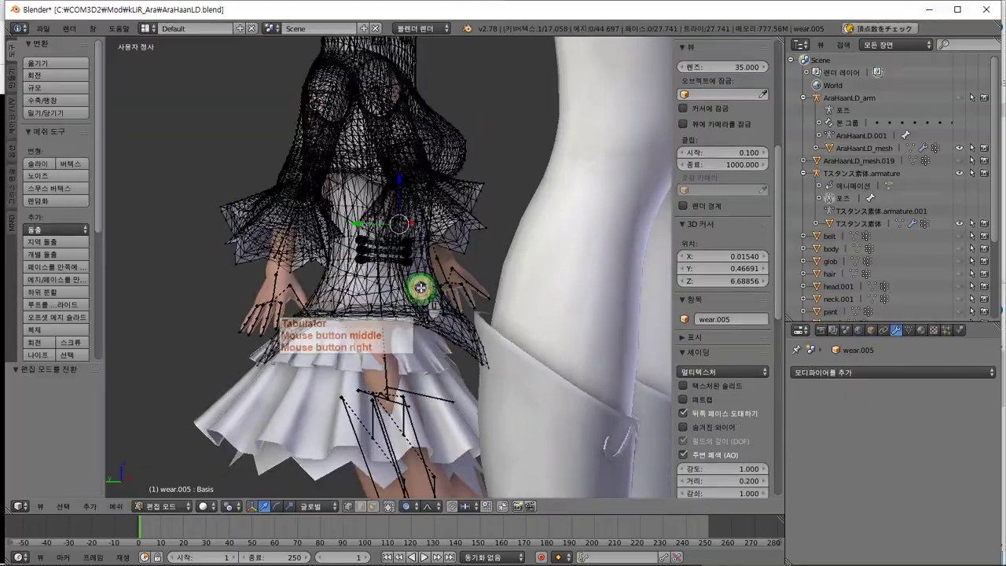
{"action": "scroll", "coordinate": [353, 299], "scroll_direction": "up", "scroll_amount": 3}
{"action": "middle_click_drag", "start_coordinate": [341, 288], "coordinate": [269, 281]}
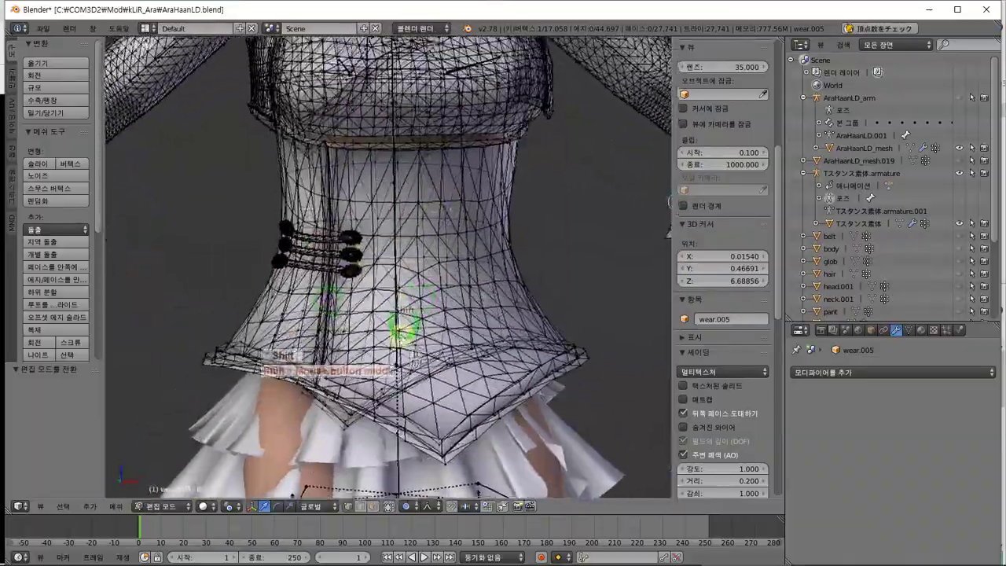
{"action": "middle_click_drag", "start_coordinate": [403, 327], "coordinate": [368, 488], "text": "shift"}
{"action": "scroll", "coordinate": [678, 203], "scroll_direction": "down", "scroll_amount": 4}
{"action": "scroll", "coordinate": [878, 228], "scroll_direction": "down", "scroll_amount": 5}
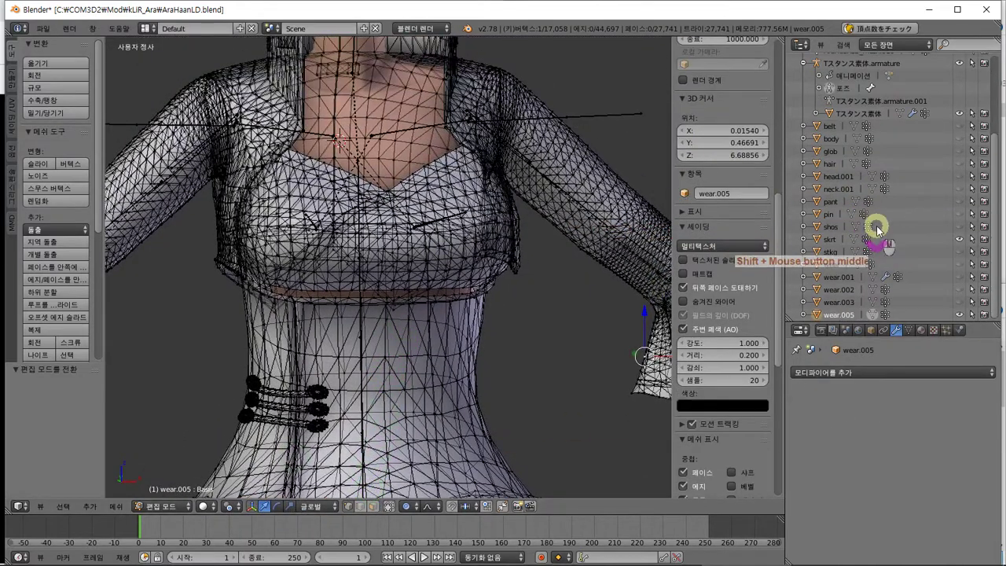
{"action": "right_click", "coordinate": [854, 313]}
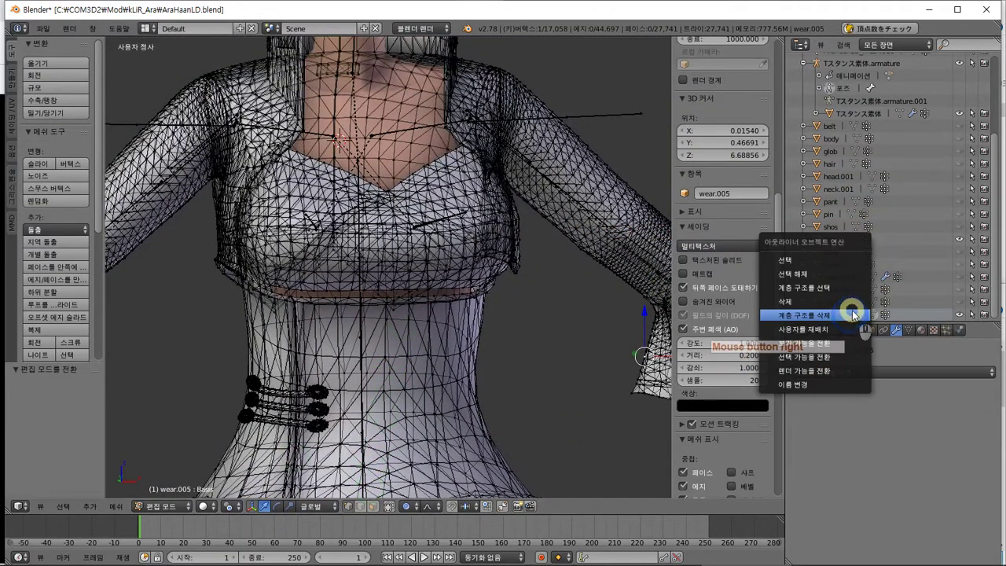
{"action": "left_click", "coordinate": [854, 314]}
{"action": "scroll", "coordinate": [426, 227], "scroll_direction": "down", "scroll_amount": 5}
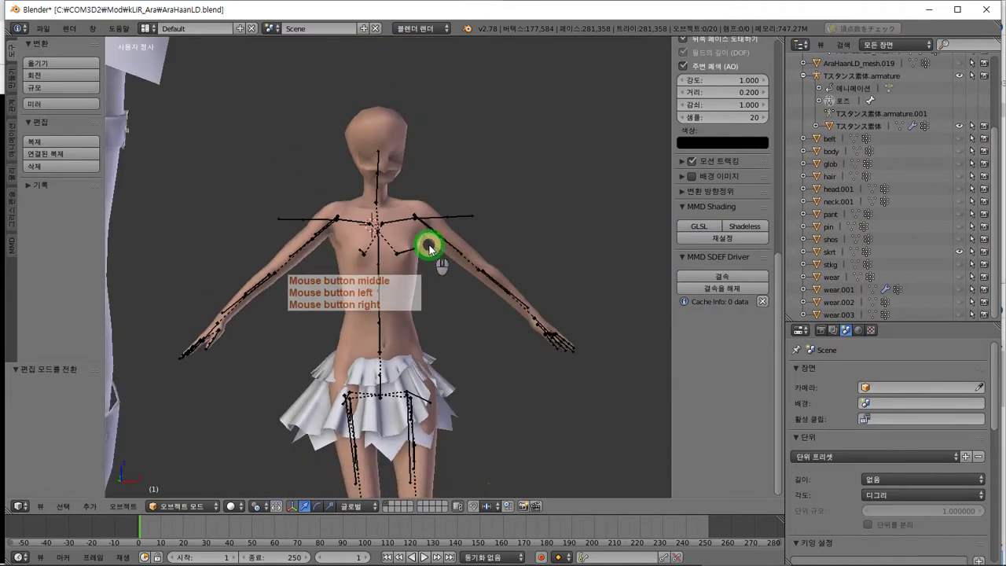
Make the separate outfit pieces wear.003, wear.002, wear.001 and wear visible
{"action": "scroll", "coordinate": [442, 274], "scroll_direction": "up", "scroll_amount": 4}
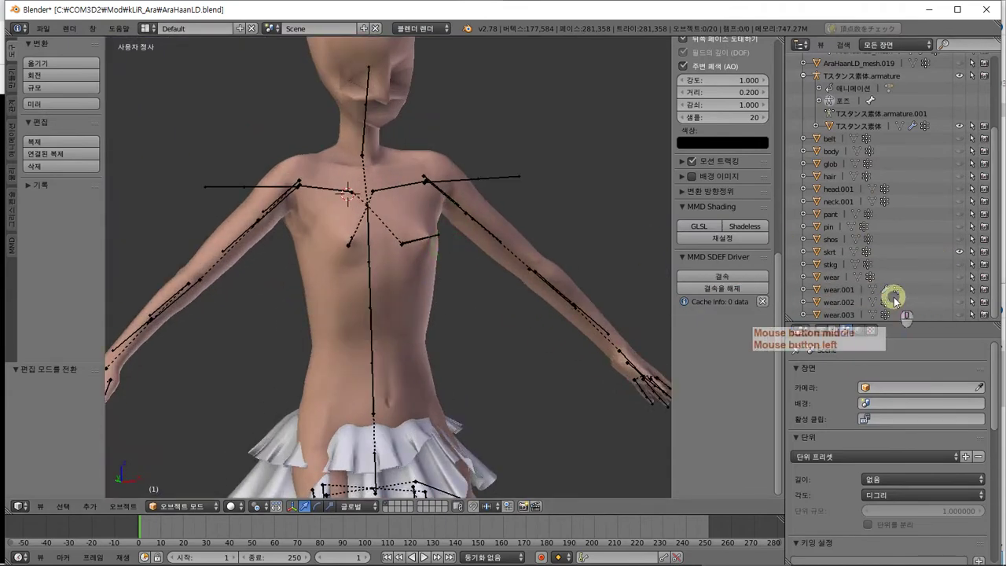
{"action": "left_click", "coordinate": [961, 314]}
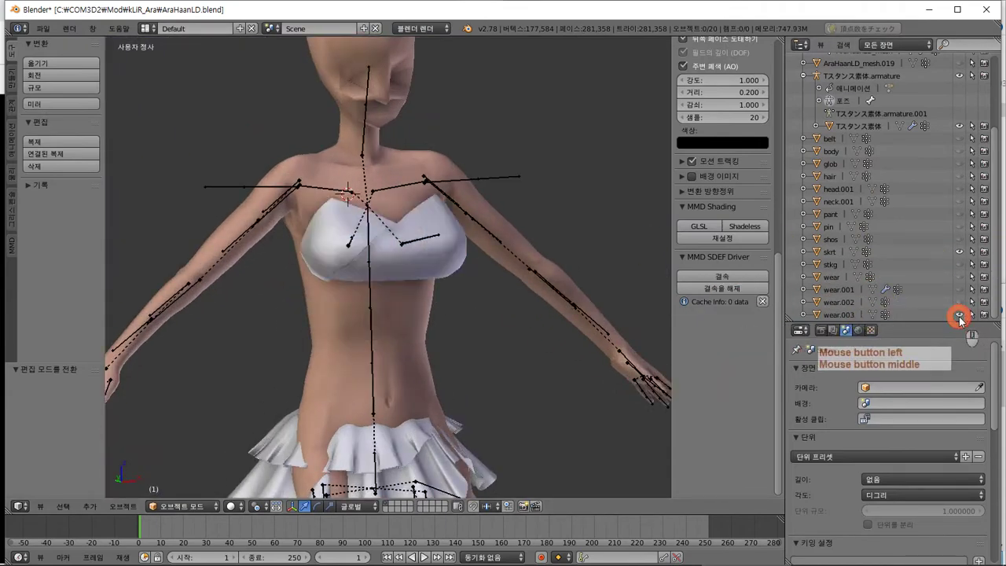
{"action": "left_click", "coordinate": [962, 301]}
{"action": "left_click", "coordinate": [960, 288]}
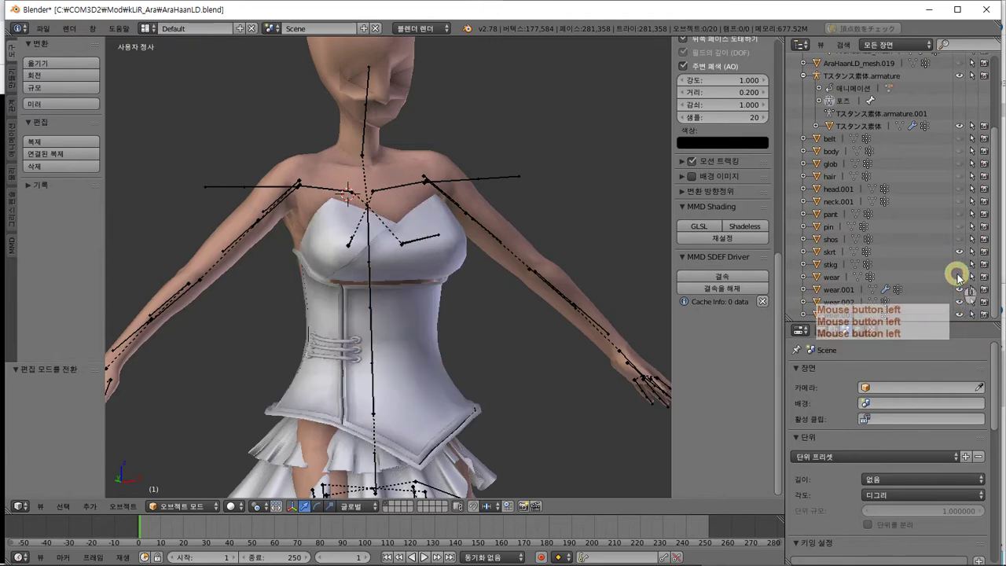
{"action": "middle_click_drag", "start_coordinate": [464, 382], "coordinate": [480, 293]}
{"action": "scroll", "coordinate": [477, 291], "scroll_direction": "up", "scroll_amount": 2}
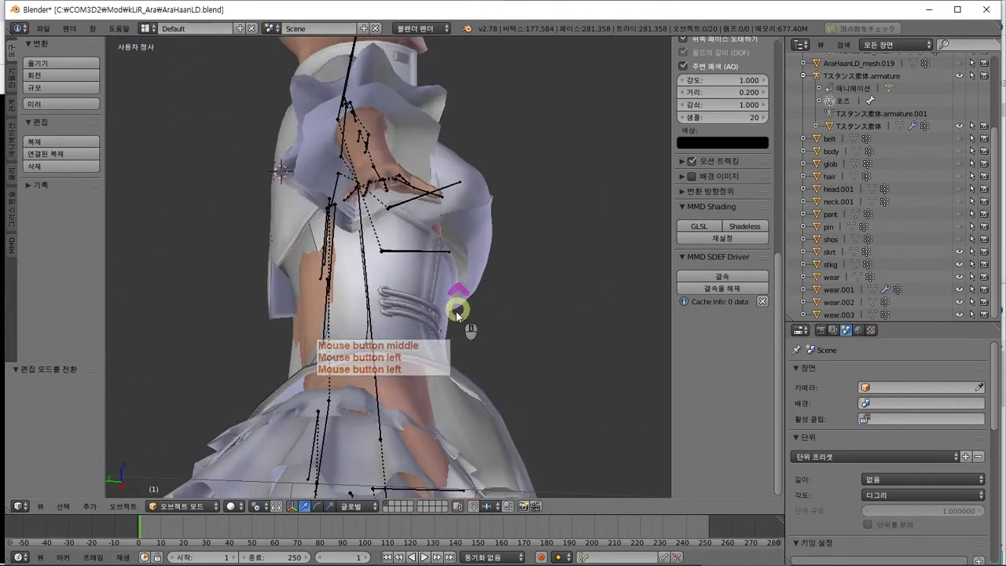
Box-select the lower half of the wear.001 corset mesh in Edit Mode from the right side view
{"action": "right_click", "coordinate": [370, 325]}
{"action": "key", "text": "ctrl+Tab"}
{"action": "right_click", "coordinate": [353, 328]}
{"action": "key", "text": "Tab"}
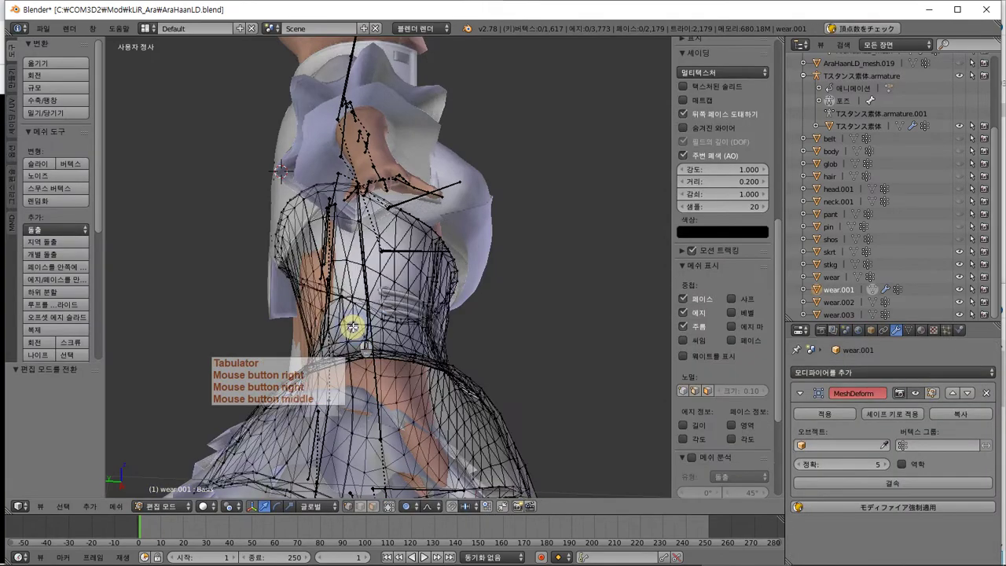
{"action": "middle_click_drag", "start_coordinate": [352, 328], "coordinate": [352, 378]}
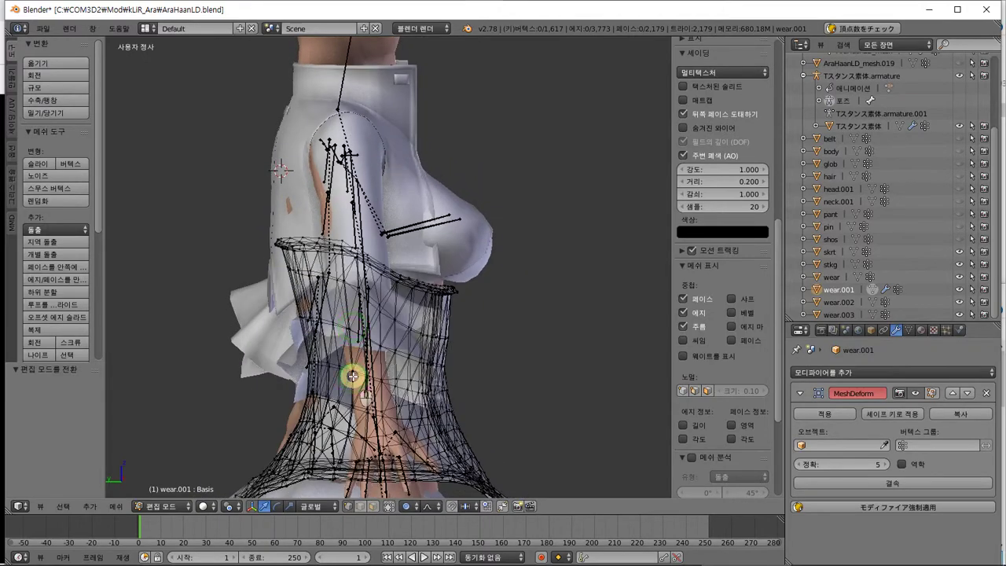
{"action": "key", "text": "ctrl+KP_3"}
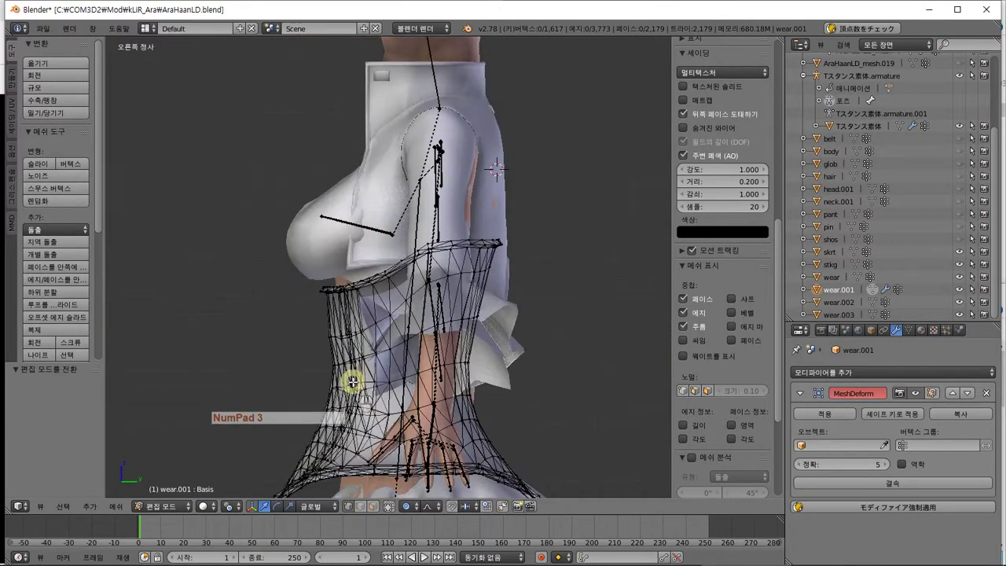
{"action": "middle_click_drag", "start_coordinate": [373, 385], "coordinate": [467, 318], "text": "shift"}
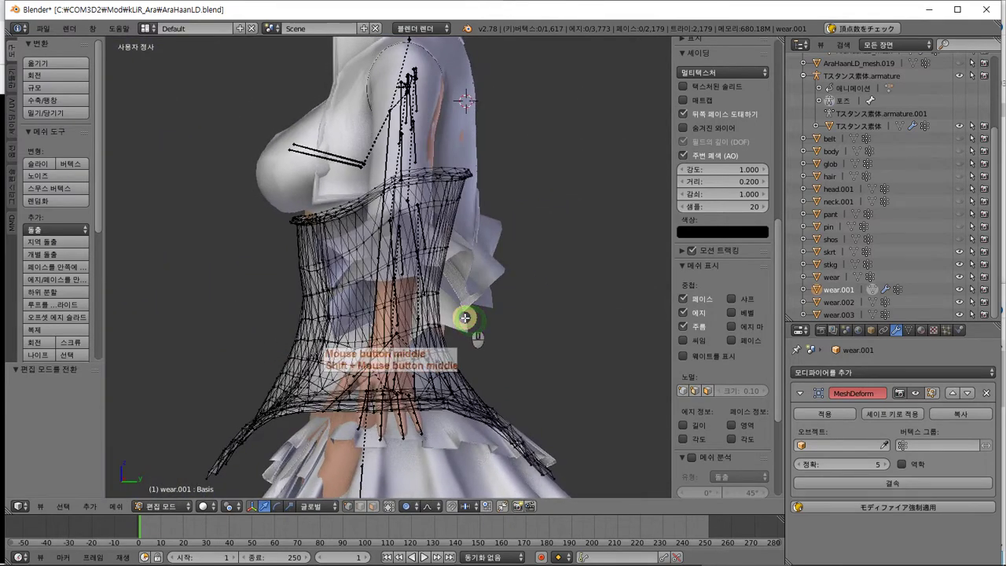
{"action": "key", "text": "KP_3"}
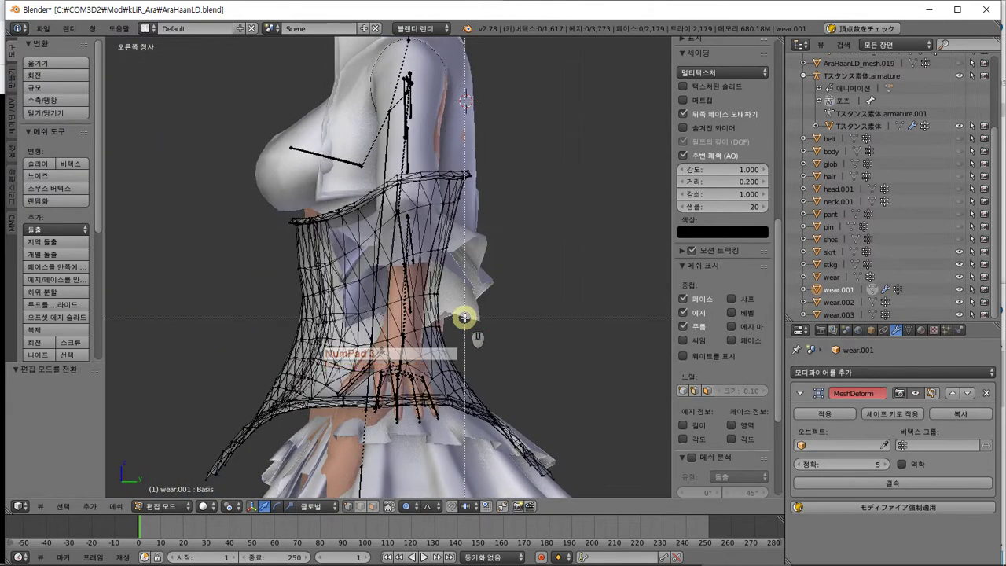
{"action": "left_click_drag", "start_coordinate": [584, 310], "coordinate": [180, 534]}
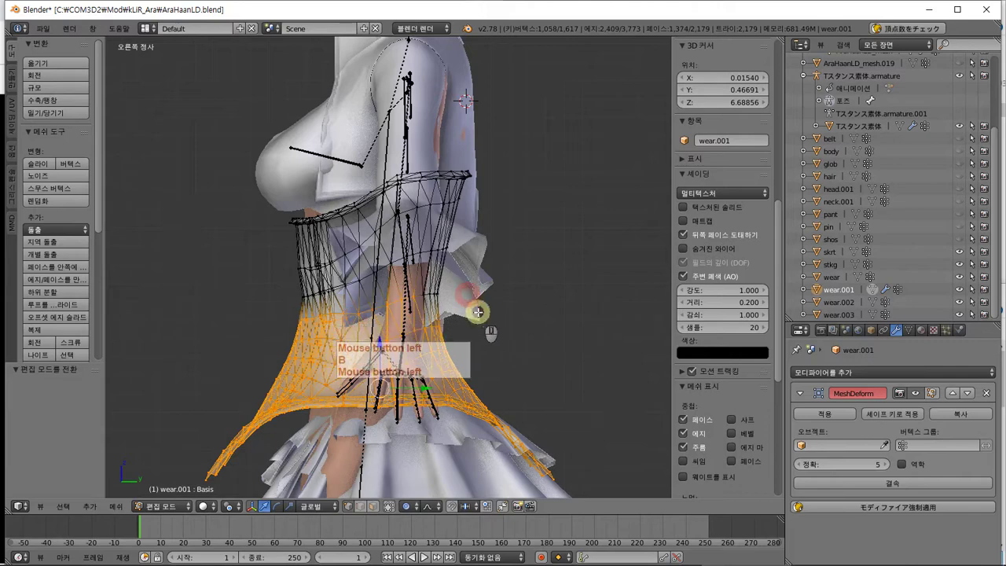
{"action": "left_click_drag", "start_coordinate": [428, 387], "coordinate": [449, 385]}
{"action": "key", "text": "ctrl+z"}
{"action": "mouse_move", "coordinate": [493, 368]}
{"action": "middle_mouse_down"}
{"action": "mouse_move", "coordinate": [427, 370]}
{"action": "mouse_move", "coordinate": [490, 337]}
{"action": "mouse_move", "coordinate": [479, 291]}
{"action": "mouse_move", "coordinate": [485, 367]}
{"action": "middle_mouse_up"}
Shift the lower corset vertices 0.014 along Y, growing the selection twice with further Y shifts of 0.010 and 0.020
{"action": "key", "text": "KP_3"}
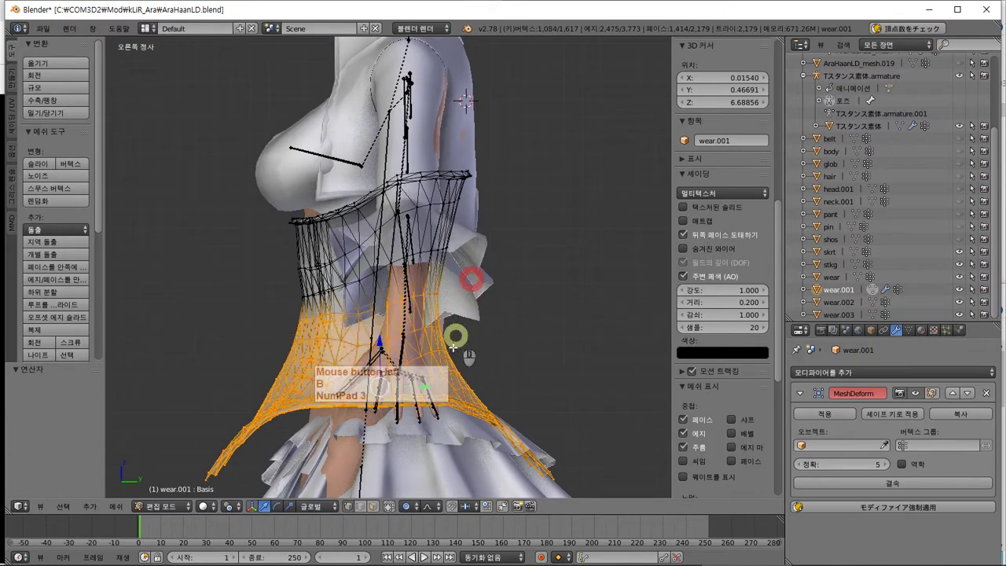
{"action": "left_click_drag", "start_coordinate": [422, 382], "coordinate": [425, 384]}
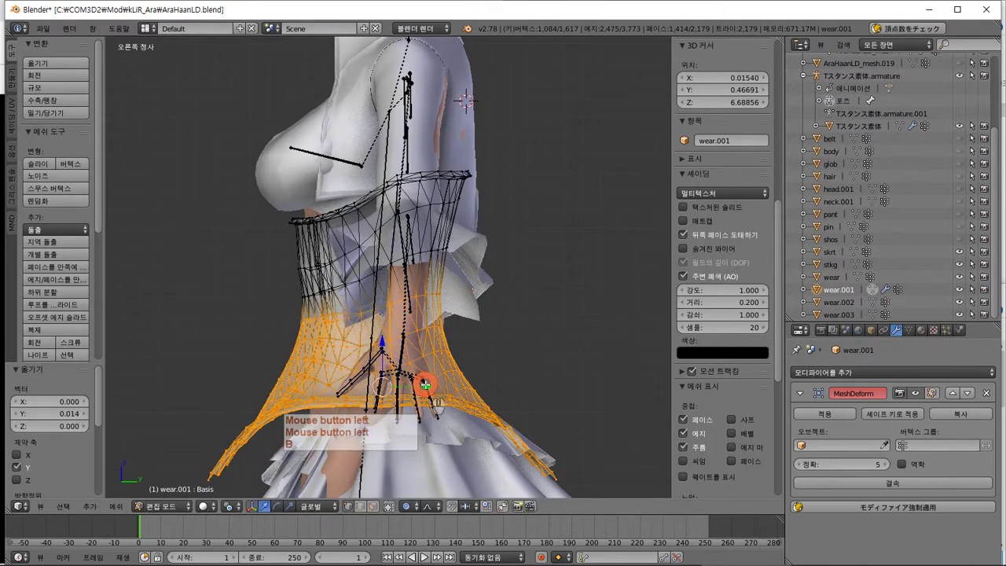
{"action": "key", "text": "ctrl+KP_Add"}
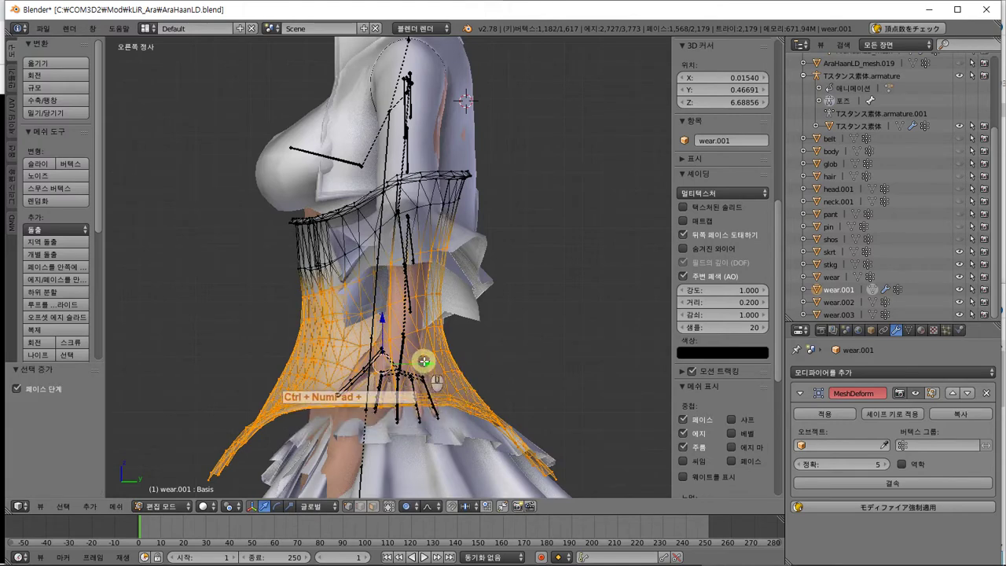
{"action": "left_click_drag", "start_coordinate": [430, 366], "coordinate": [431, 367]}
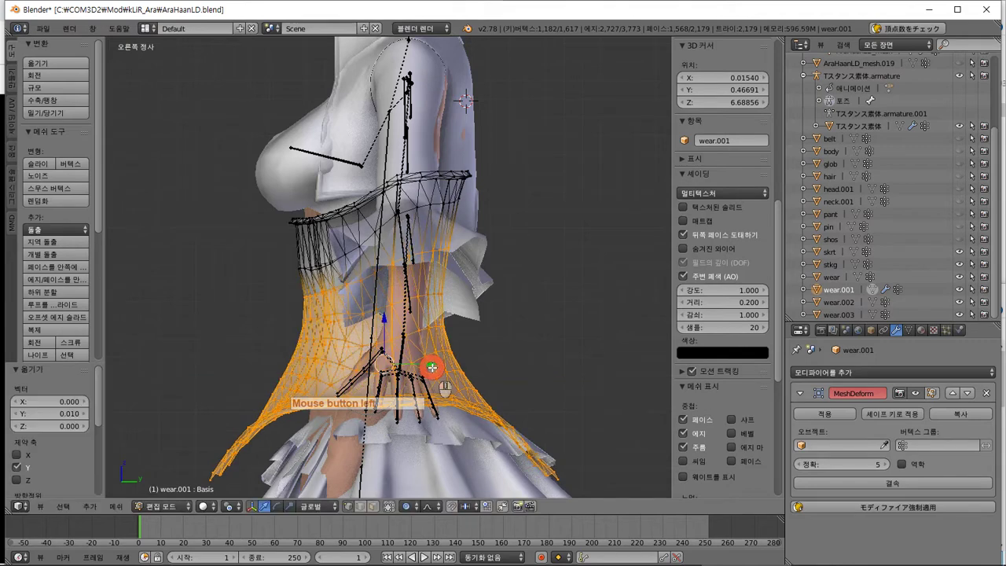
{"action": "key", "text": "ctrl+KP_Add"}
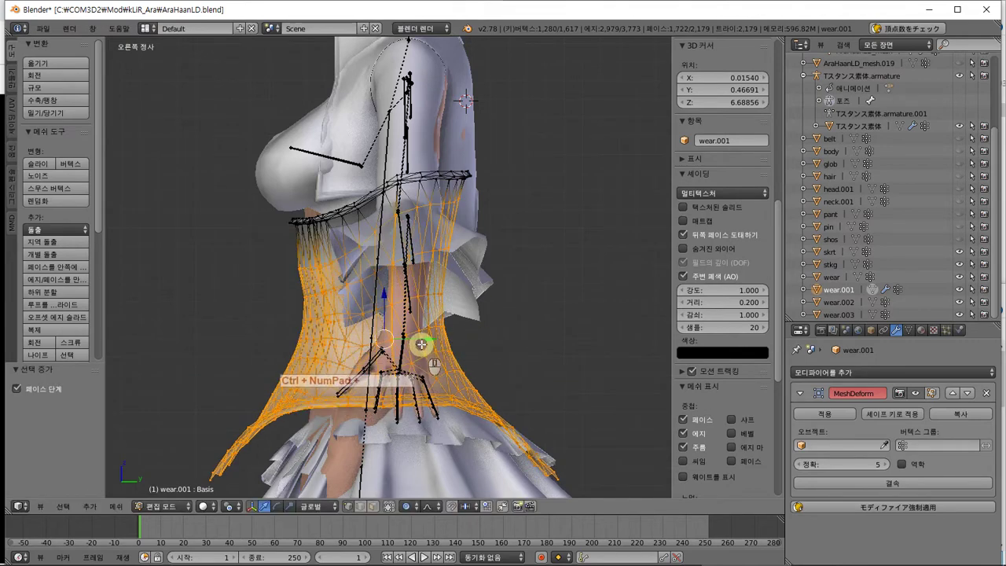
{"action": "left_click_drag", "start_coordinate": [425, 340], "coordinate": [433, 339]}
{"action": "mouse_move", "coordinate": [432, 338]}
{"action": "middle_mouse_down"}
{"action": "mouse_move", "coordinate": [505, 329]}
{"action": "mouse_move", "coordinate": [362, 338]}
{"action": "mouse_move", "coordinate": [427, 335]}
{"action": "middle_mouse_up"}
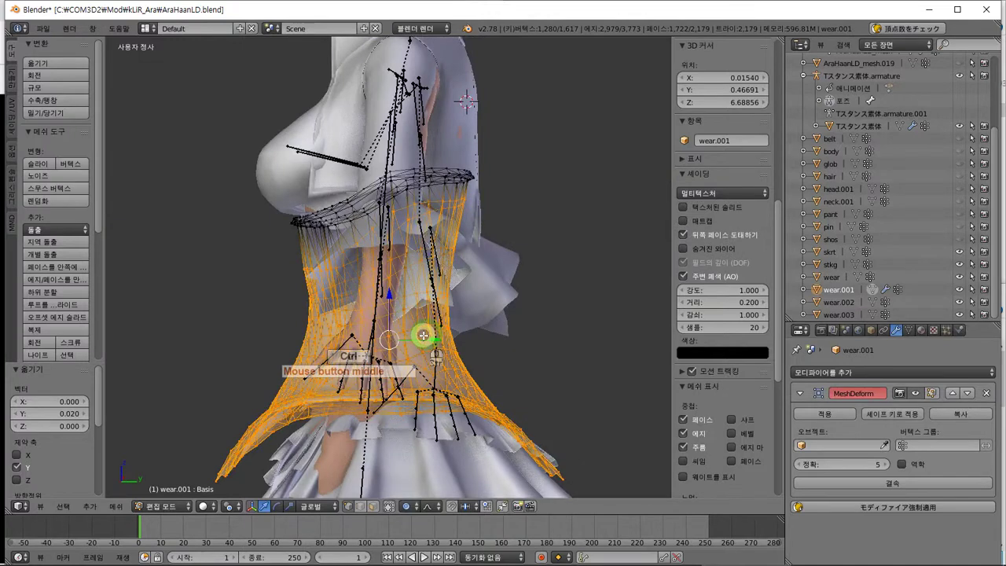
Shrink the corset selection by two levels and shift the remaining lower vertices slightly along Y
{"action": "key", "text": "ctrl+KP_Subtract"}
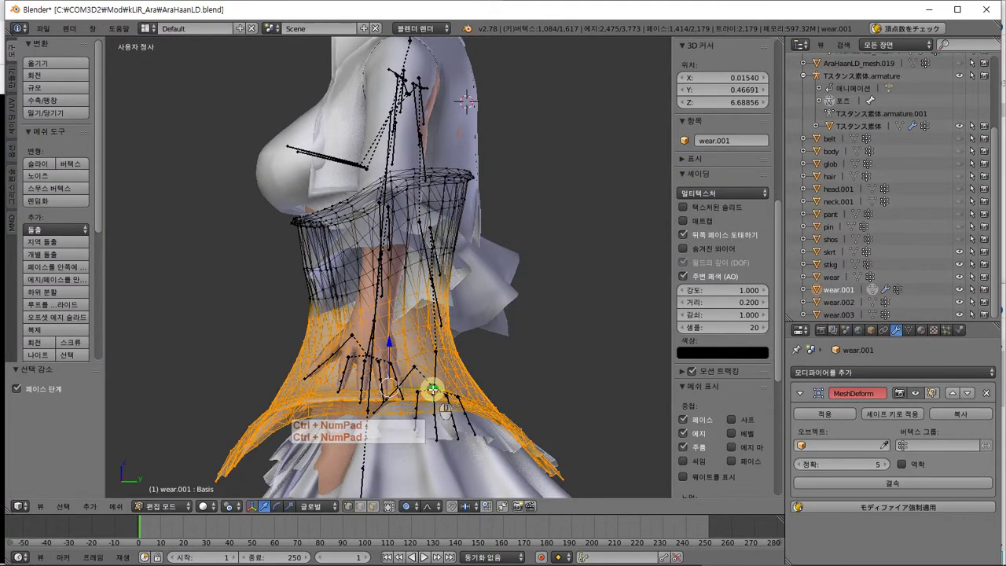
{"action": "left_click_drag", "start_coordinate": [433, 388], "coordinate": [435, 386]}
{"action": "mouse_move", "coordinate": [434, 386]}
{"action": "middle_mouse_down"}
{"action": "mouse_move", "coordinate": [448, 385]}
{"action": "mouse_move", "coordinate": [439, 386]}
{"action": "middle_mouse_up"}
Try shrinking the corset selection one more level and moving it along Y, checking the fit in Object Mode
{"action": "key", "text": "ctrl+KP_Subtract"}
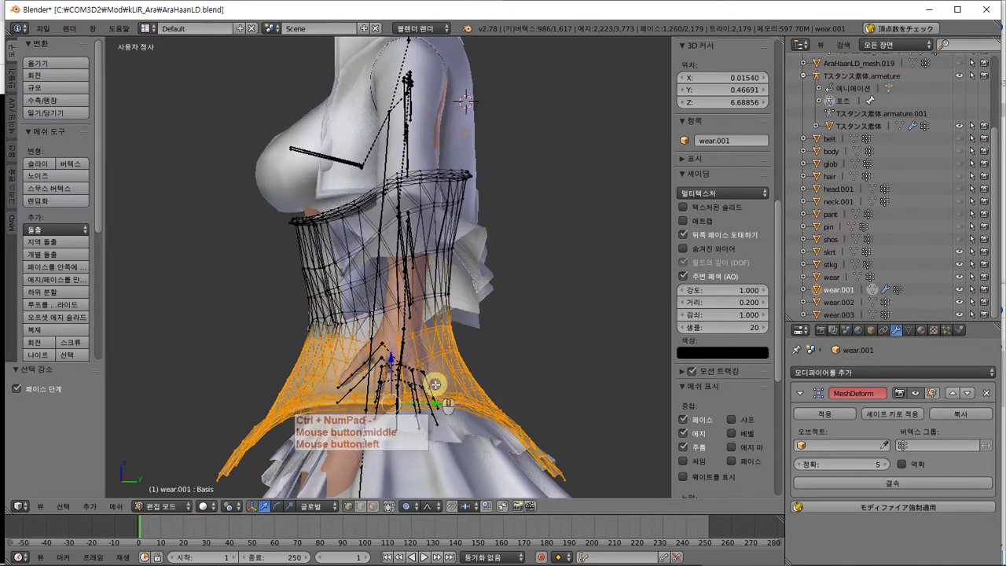
{"action": "left_click_drag", "start_coordinate": [435, 401], "coordinate": [432, 405]}
{"action": "middle_click_drag", "start_coordinate": [432, 404], "coordinate": [555, 408]}
{"action": "key", "text": "Tab"}
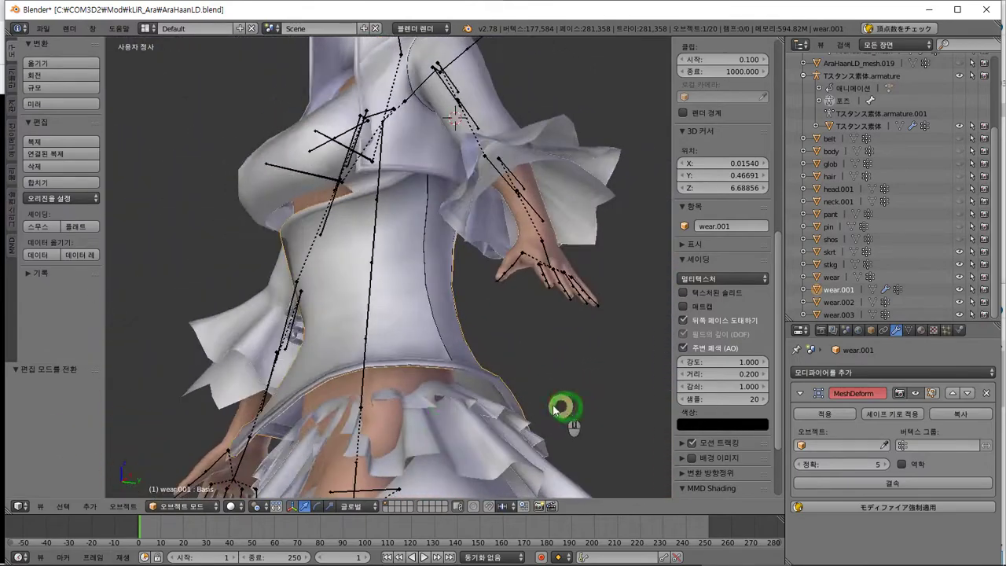
{"action": "key", "text": "Tab"}
{"action": "middle_click_drag", "start_coordinate": [354, 265], "coordinate": [321, 275]}
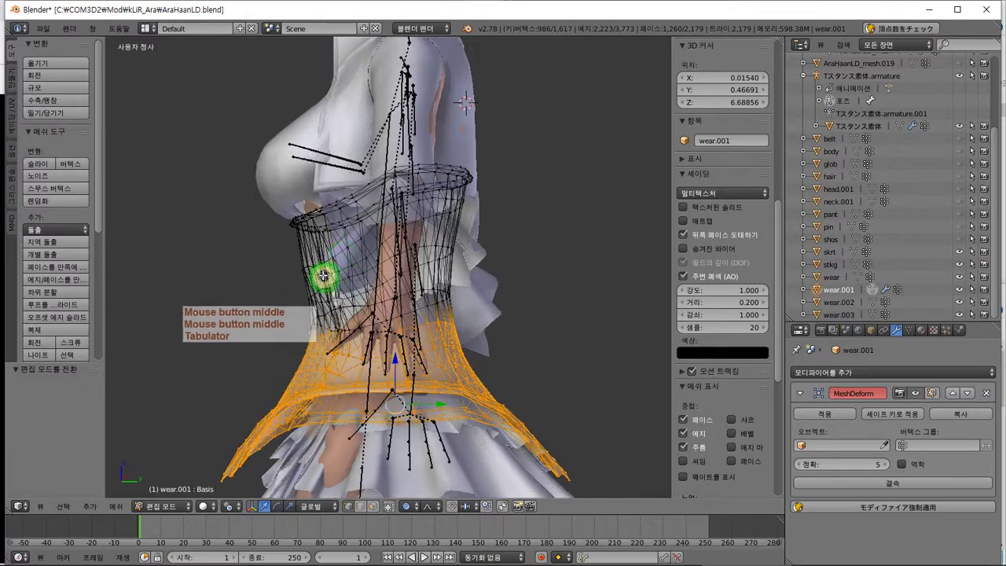
Undo the last move and selection shrink on the lower corset
{"action": "right_click", "coordinate": [293, 186]}
{"action": "middle_click_drag", "start_coordinate": [304, 205], "coordinate": [338, 224]}
{"action": "key", "text": "ctrl+z"}
{"action": "key", "text": "ctrl+z"}
{"action": "key", "text": "ctrl+z"}
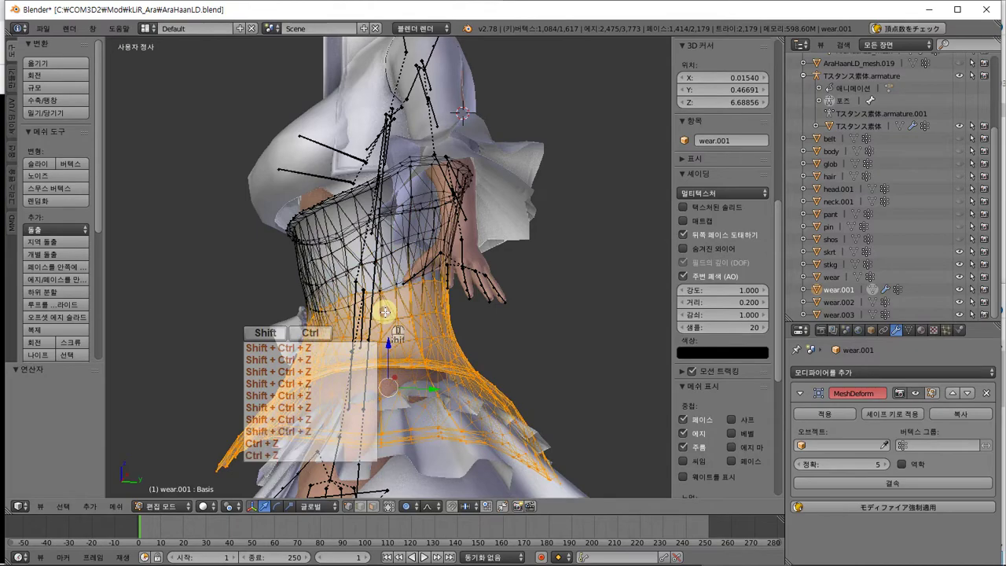
Leave the corset mesh and open the wear.003 chest piece in Edit Mode with no vertices selected
{"action": "middle_click_drag", "start_coordinate": [384, 312], "coordinate": [435, 330]}
{"action": "key", "text": "Tab"}
{"action": "right_click", "coordinate": [366, 180]}
{"action": "right_click", "coordinate": [382, 196]}
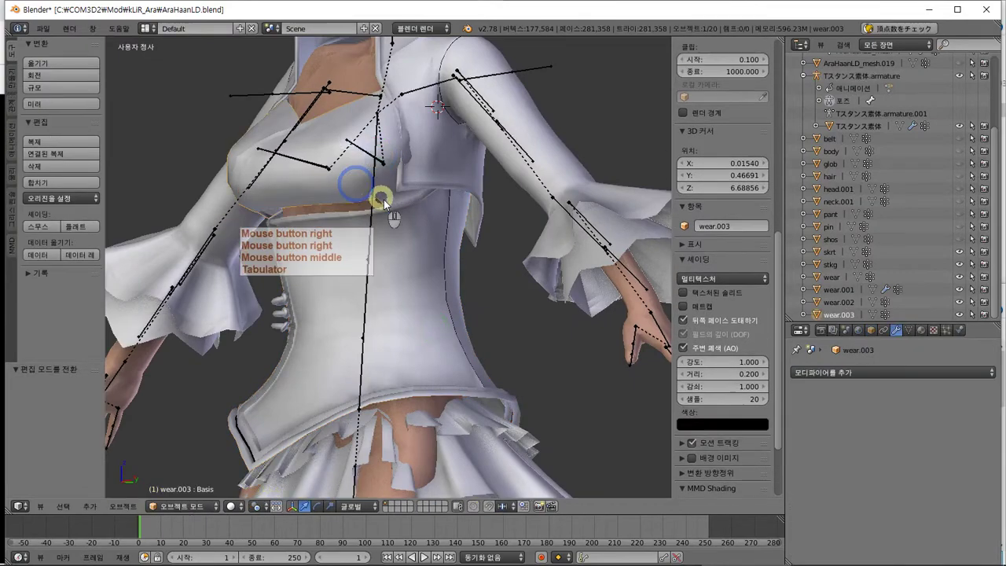
{"action": "middle_click_drag", "start_coordinate": [381, 195], "coordinate": [547, 200]}
{"action": "key", "text": "Tab"}
{"action": "scroll", "coordinate": [463, 202], "scroll_direction": "up", "scroll_amount": 3}
{"action": "key", "text": "a"}
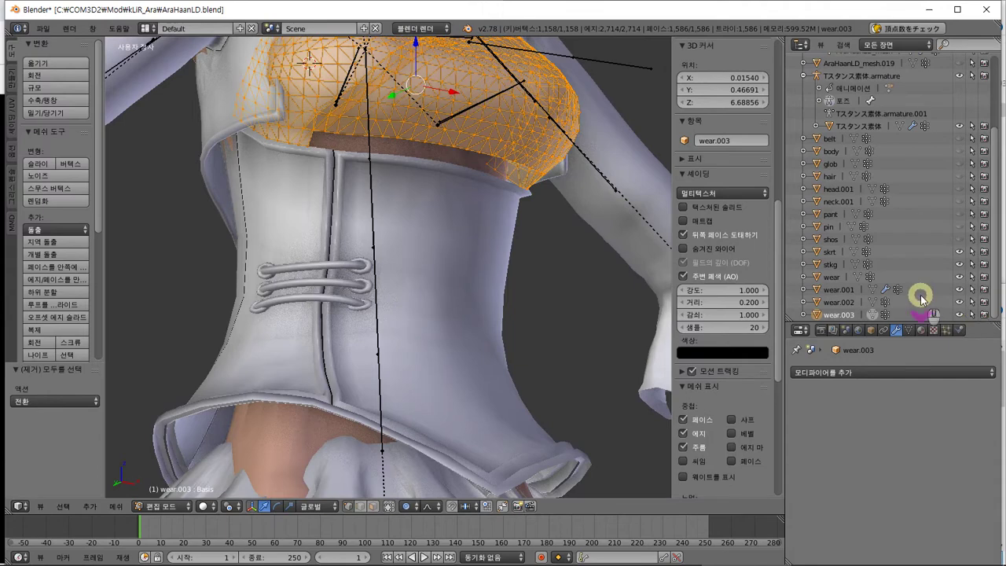
{"action": "key", "text": "ctrl+z"}
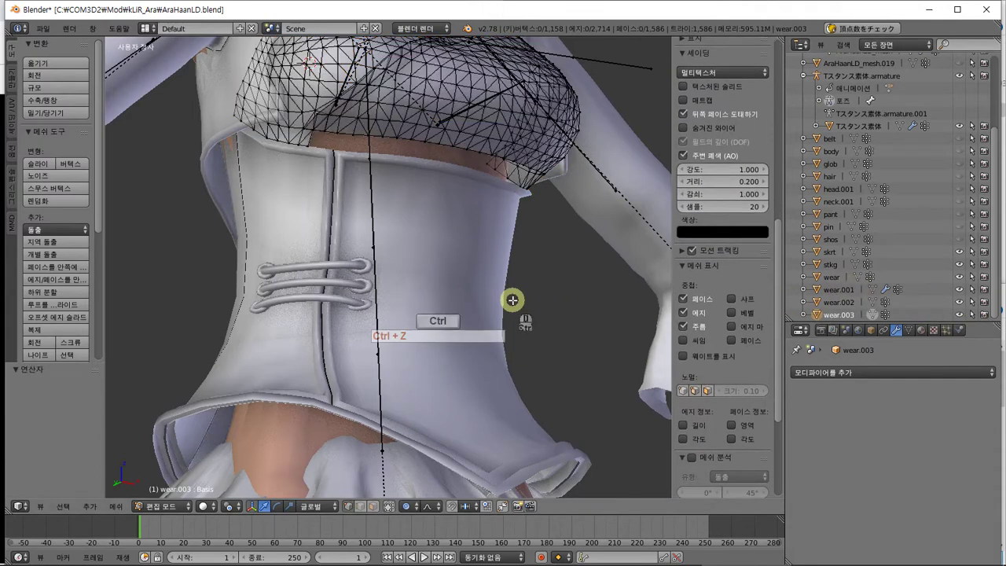
Leave the wear.003 mesh and undo the corset edits step by step back to the upper-arm posing of the armature
{"action": "key", "text": "Tab"}
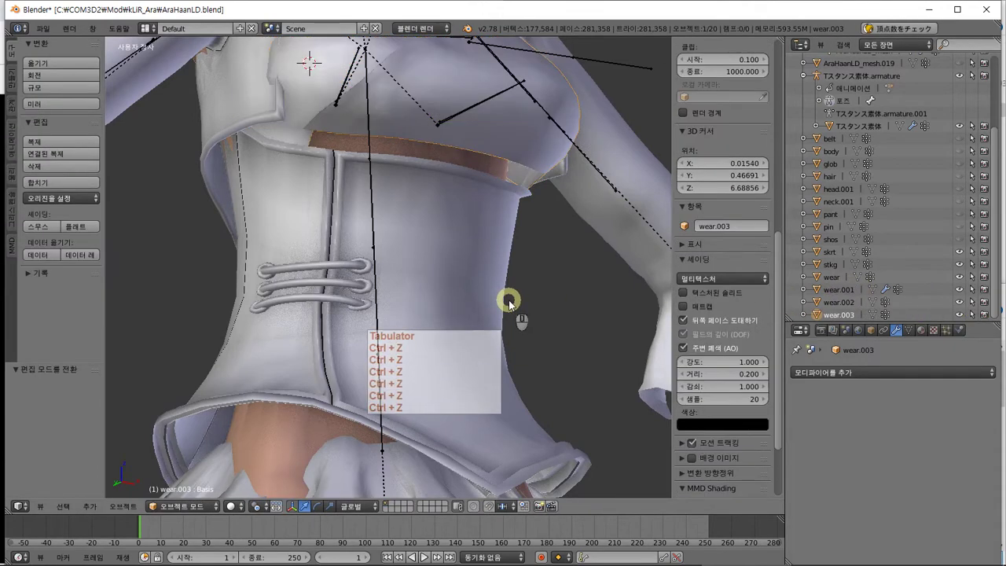
{"action": "key", "text": "ctrl+z"}
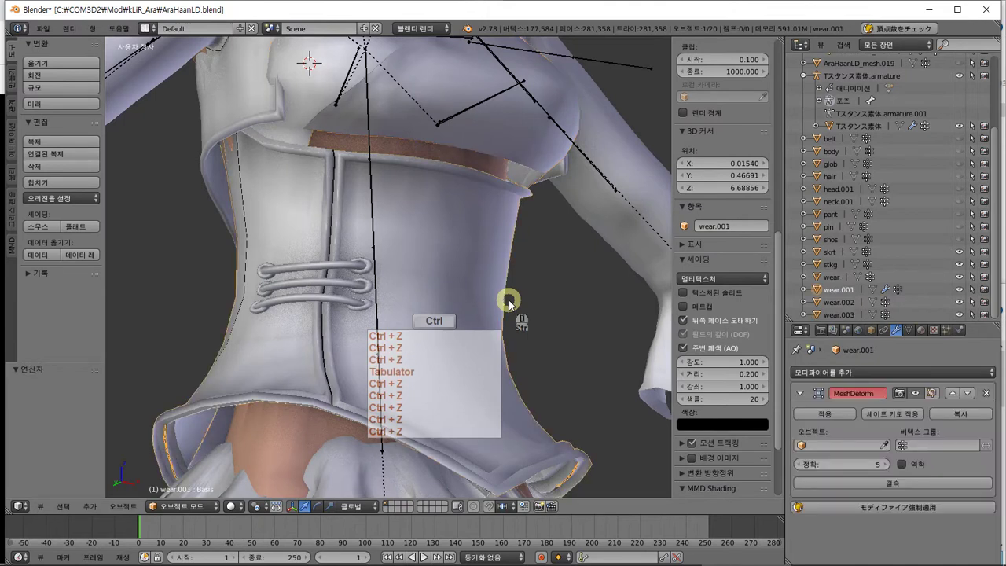
{"action": "key", "text": "Tab"}
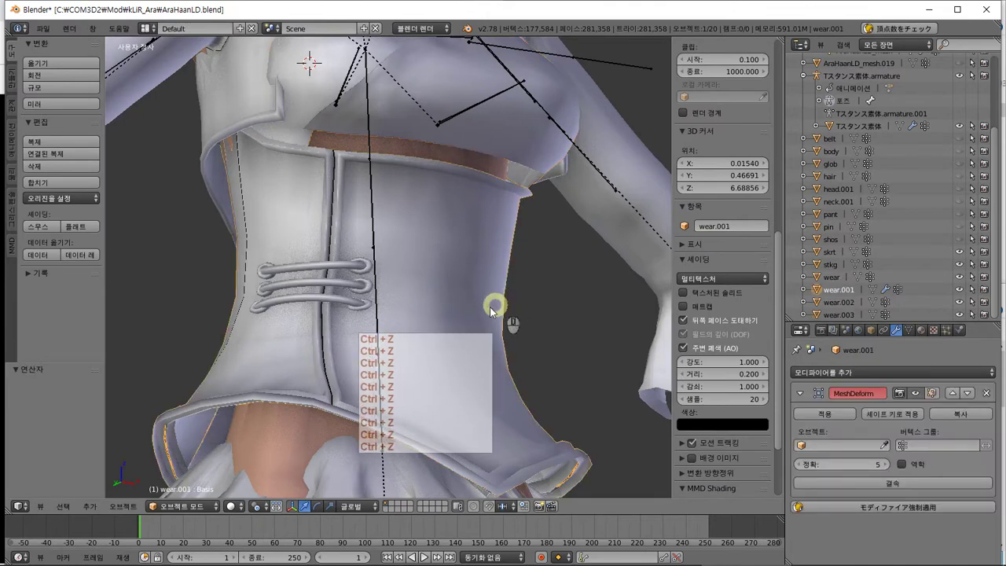
{"action": "middle_click_drag", "start_coordinate": [490, 307], "coordinate": [382, 262]}
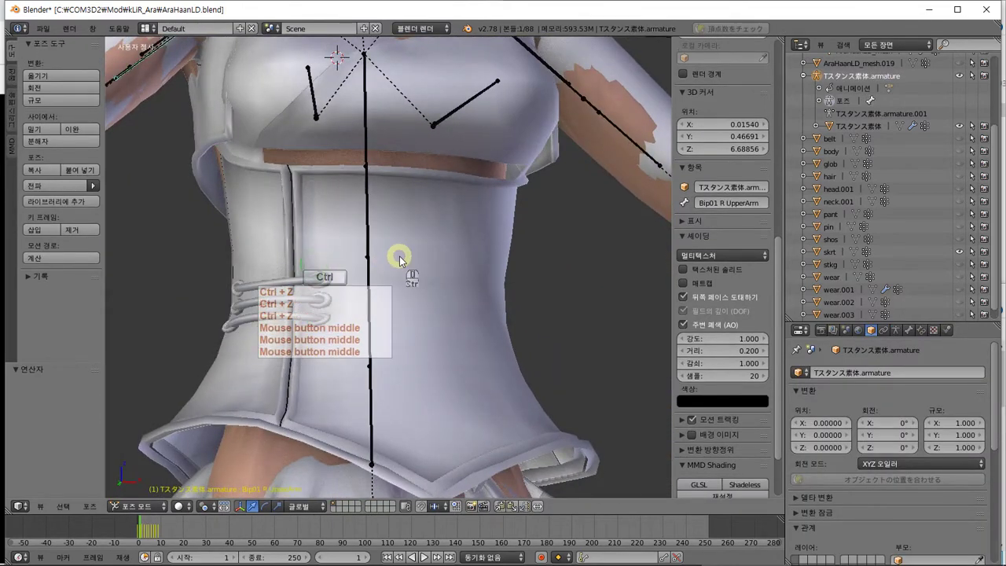
{"action": "key", "text": "ctrl+z"}
{"action": "key", "text": "ctrl+z"}
{"action": "key", "text": "ctrl+z"}
{"action": "key", "text": "ctrl+z"}
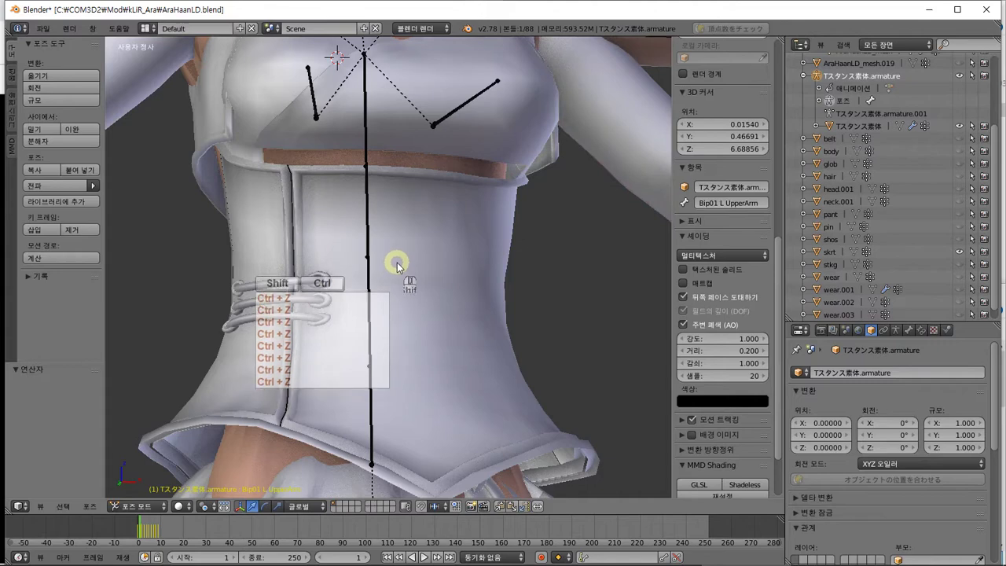
Redo three of the undone steps on the armature
{"action": "key", "text": "ctrl+shift+z"}
{"action": "key", "text": "ctrl+shift+z"}
{"action": "key", "text": "ctrl+shift+z"}
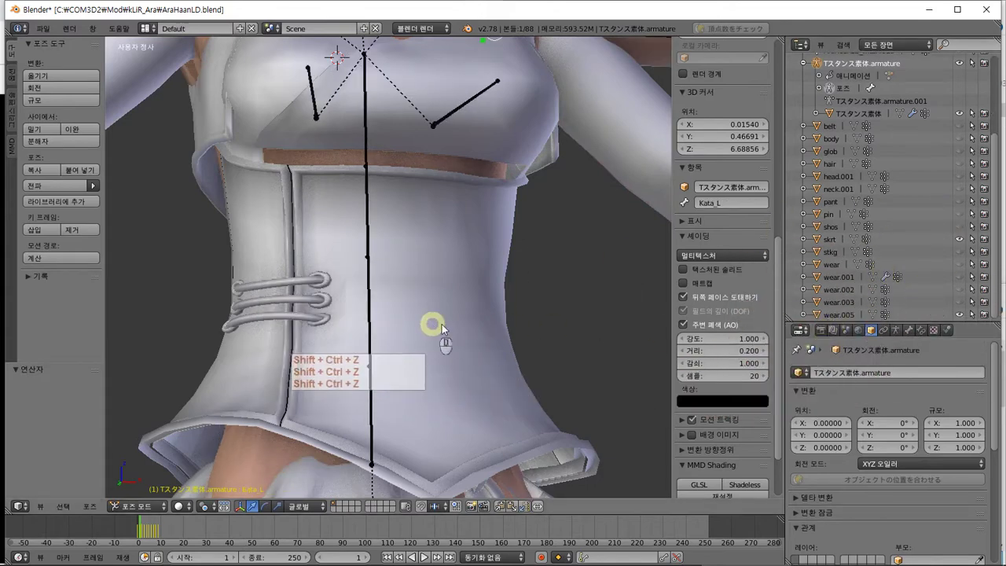
Hide the wear.005 object and show the separate wear, wear.001, wear.002 and wear.003 pieces
{"action": "left_click", "coordinate": [959, 315]}
{"action": "left_click", "coordinate": [961, 314]}
{"action": "left_click", "coordinate": [960, 314]}
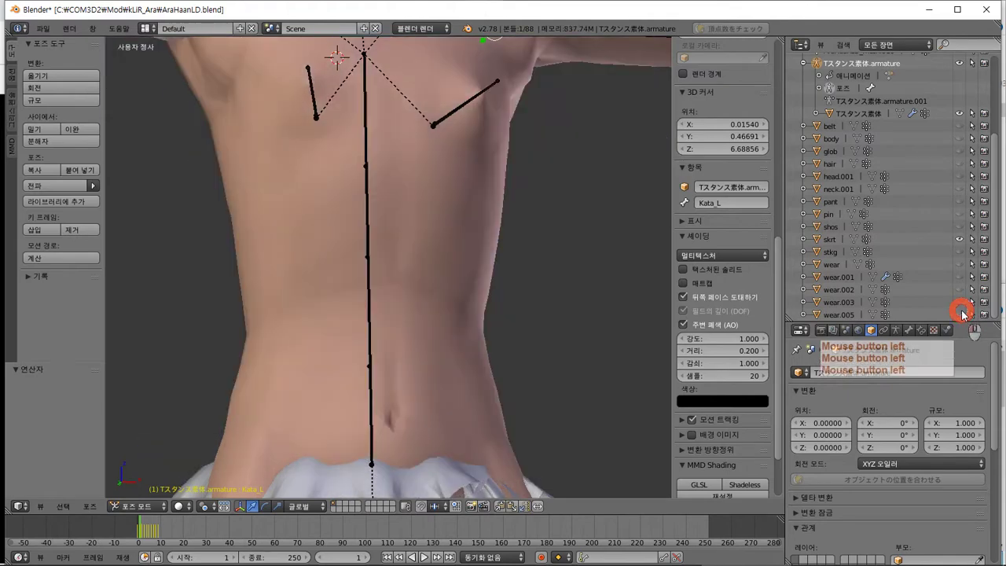
{"action": "left_click", "coordinate": [961, 300]}
{"action": "left_click", "coordinate": [961, 291]}
{"action": "left_click", "coordinate": [960, 264]}
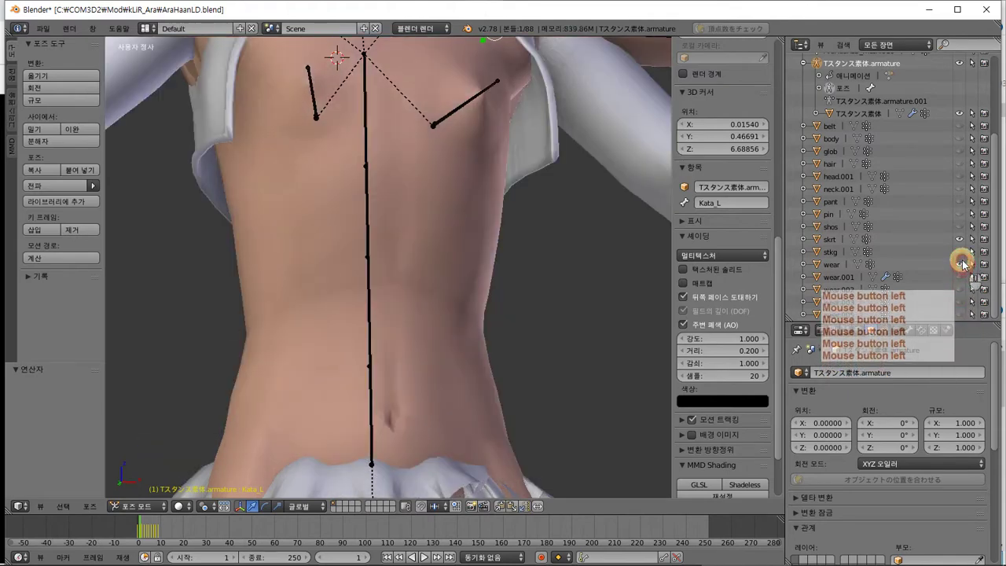
{"action": "left_click", "coordinate": [959, 277]}
{"action": "left_click", "coordinate": [960, 301]}
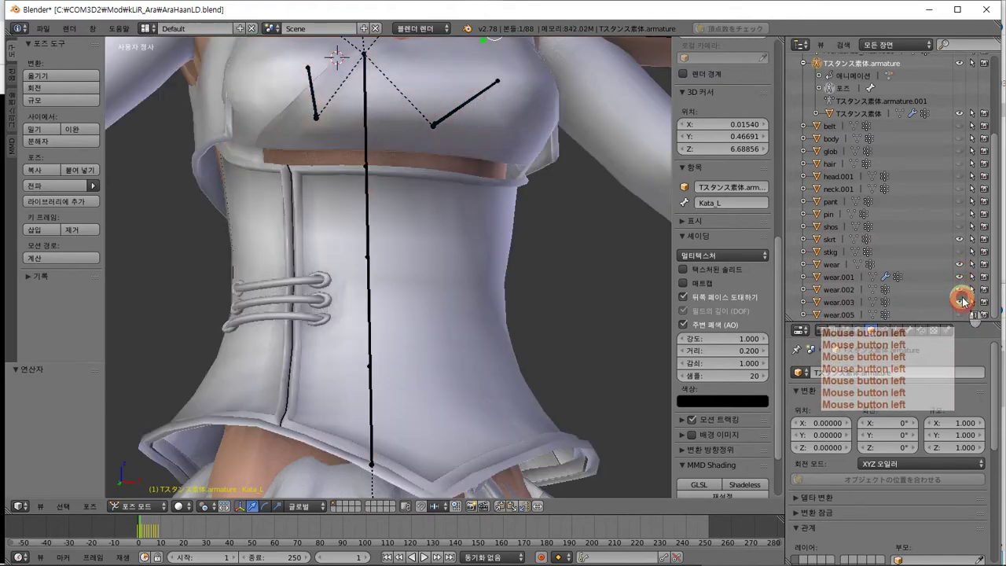
Select the wear.001 corset, turn on Textured Solid shading and inspect the outfit from the front and side
{"action": "middle_click_drag", "start_coordinate": [319, 284], "coordinate": [397, 159]}
{"action": "scroll", "coordinate": [377, 189], "scroll_direction": "up", "scroll_amount": 3}
{"action": "key", "text": "Tab"}
{"action": "key", "text": "Tab"}
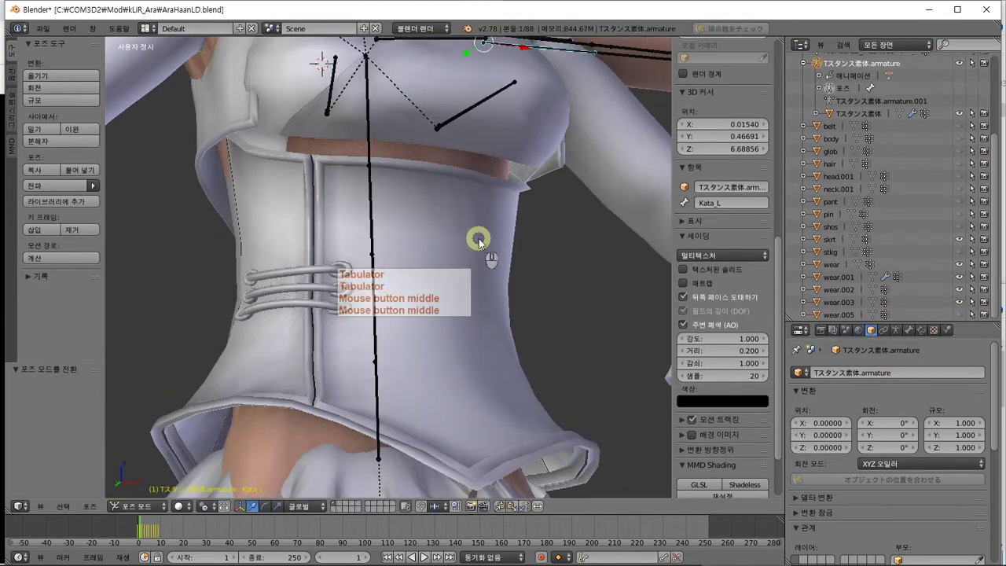
{"action": "right_click", "coordinate": [478, 239]}
{"action": "middle_click_drag", "start_coordinate": [470, 263], "coordinate": [650, 357]}
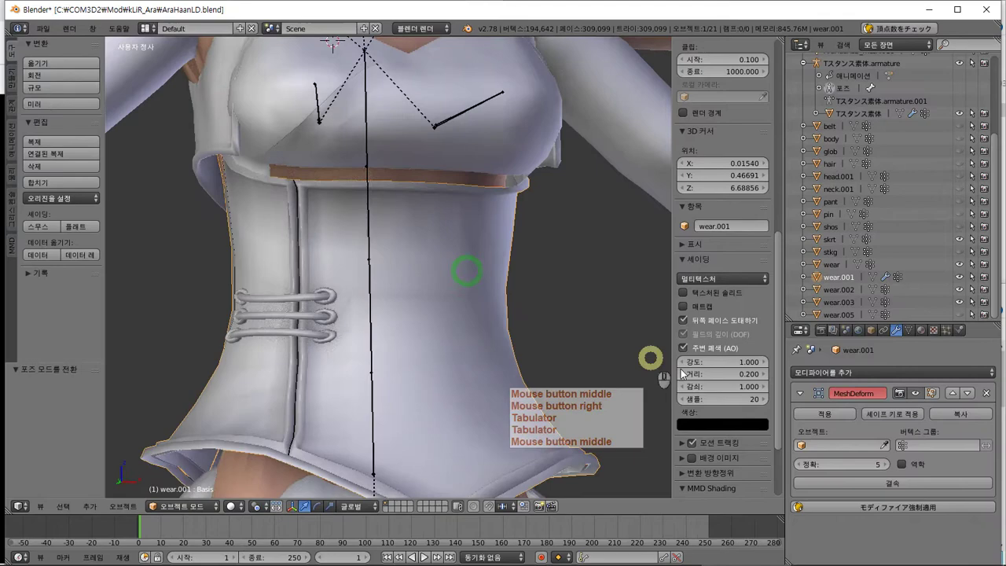
{"action": "left_click", "coordinate": [724, 294]}
{"action": "left_click", "coordinate": [724, 293]}
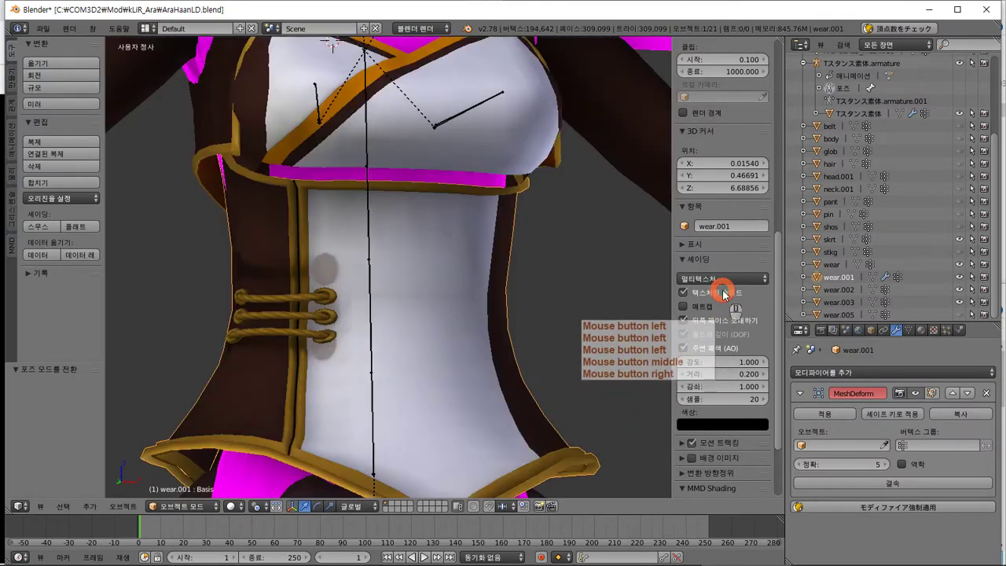
{"action": "middle_click_drag", "start_coordinate": [382, 296], "coordinate": [286, 330]}
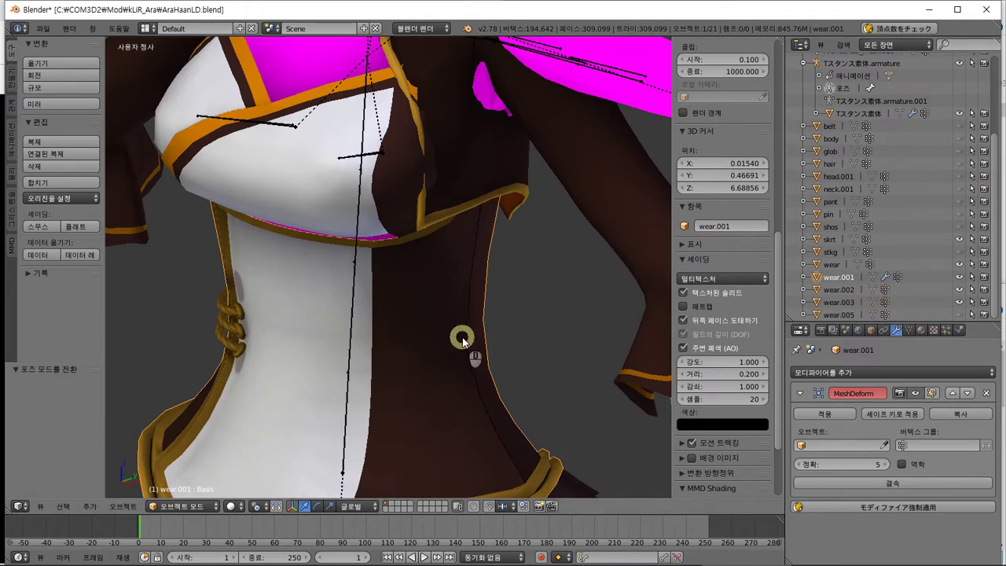
Recover the auto-saved file 2540.blend and check the outfit on the posed body
{"action": "left_click", "coordinate": [43, 28]}
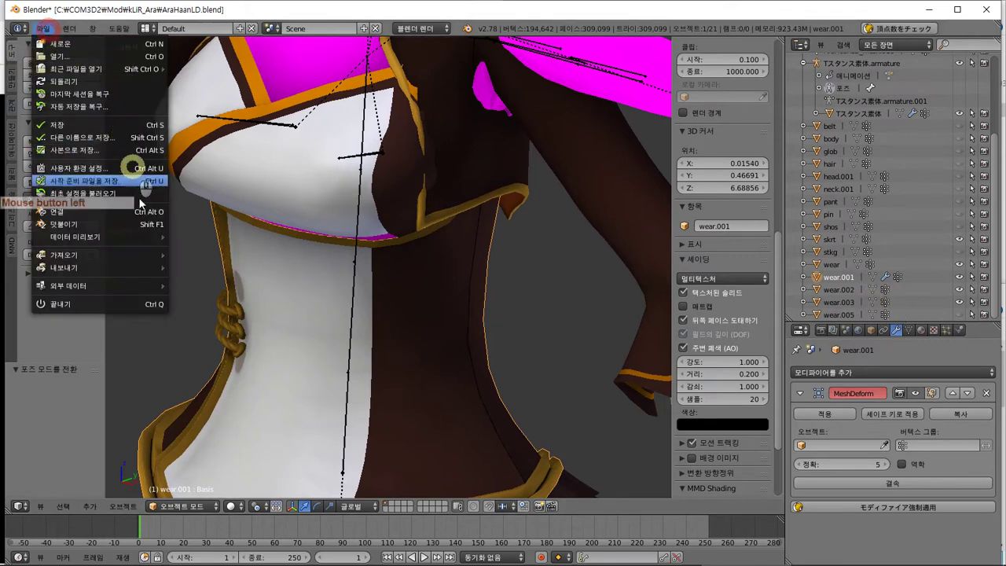
{"action": "left_click", "coordinate": [131, 107]}
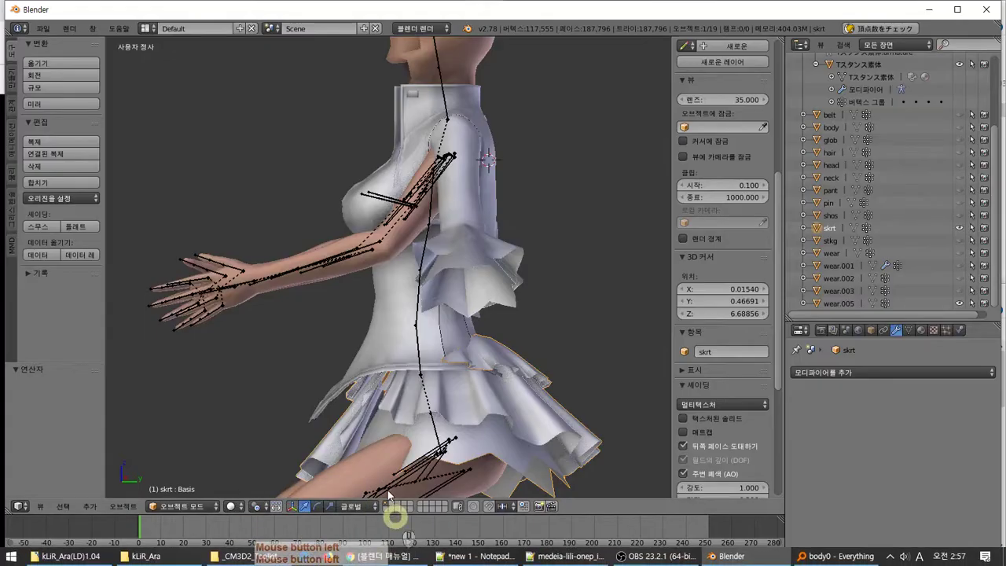
{"action": "middle_click_drag", "start_coordinate": [385, 440], "coordinate": [379, 326]}
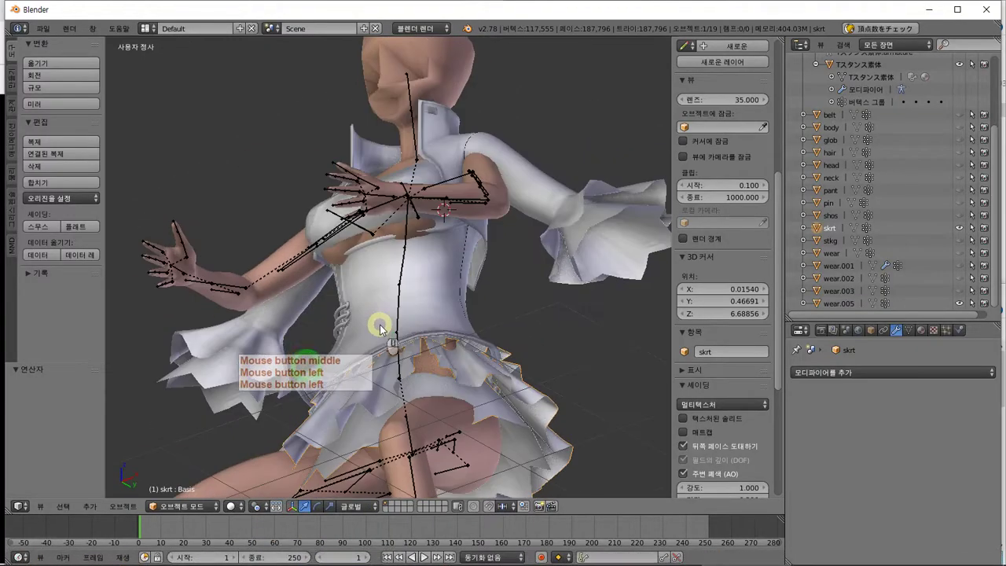
Recover the older auto-saved file 1844.blend and look over the body and corset
{"action": "left_click", "coordinate": [45, 29]}
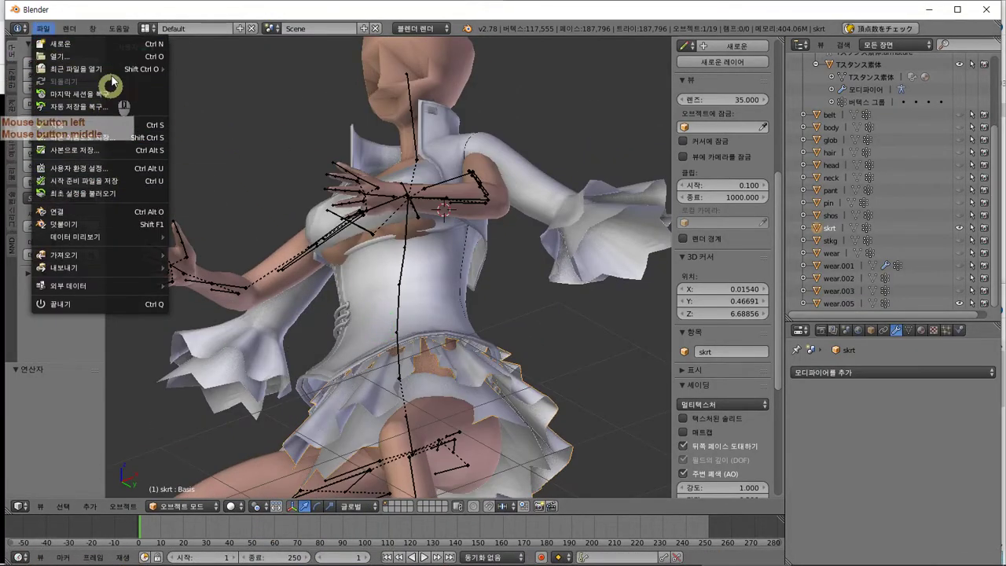
{"action": "left_click", "coordinate": [119, 116]}
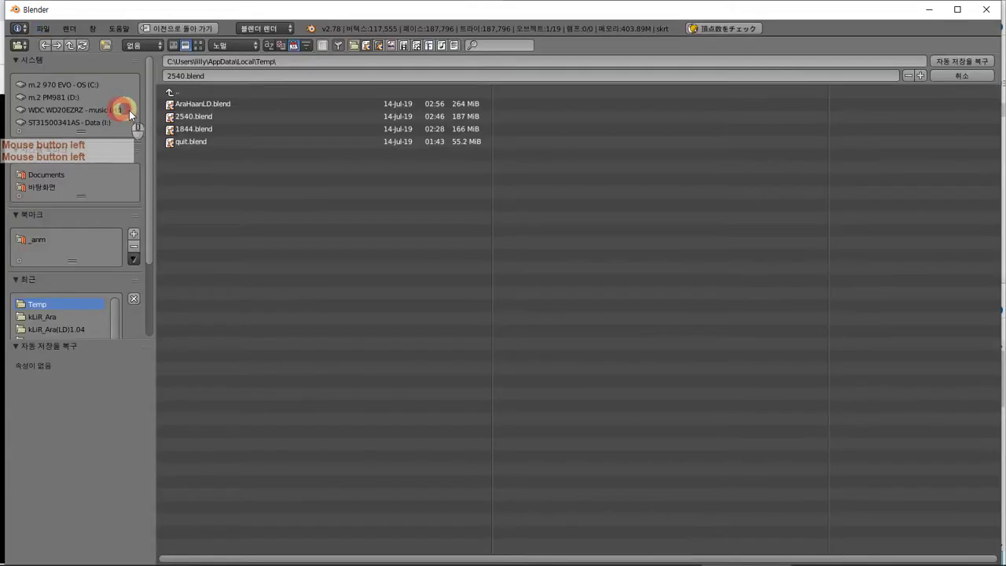
{"action": "double_click", "coordinate": [301, 128]}
{"action": "middle_click_drag", "start_coordinate": [297, 211], "coordinate": [433, 160]}
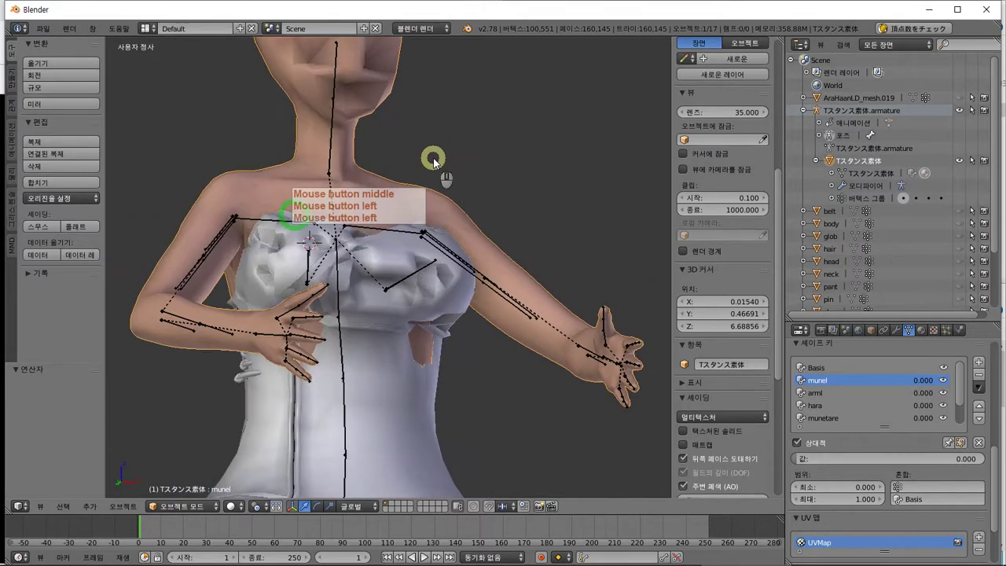
Delete the Tスタンス素体.armature together with its body mesh from the scene
{"action": "left_click", "coordinate": [921, 330]}
{"action": "middle_click_drag", "start_coordinate": [479, 325], "coordinate": [525, 280]}
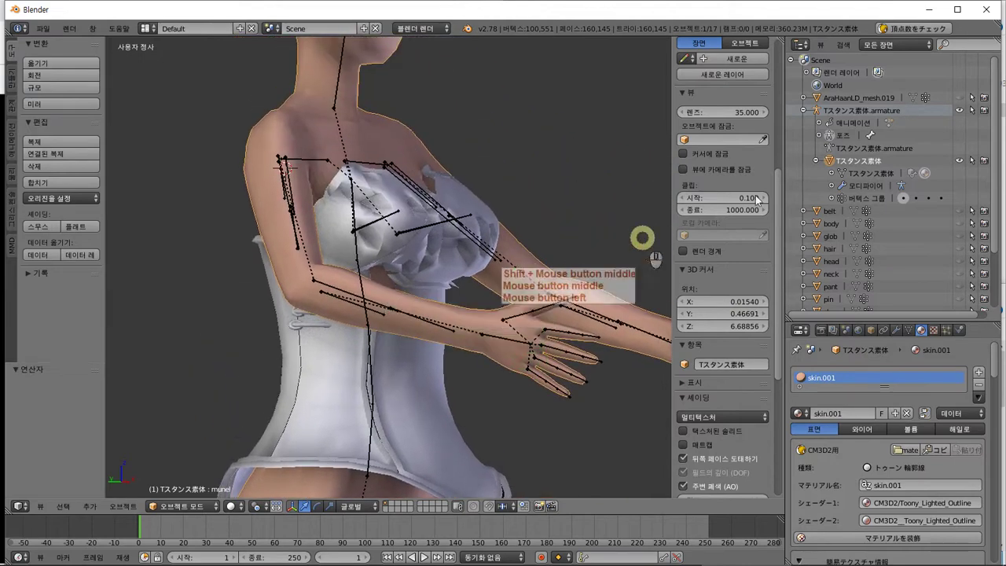
{"action": "right_click", "coordinate": [888, 117]}
{"action": "left_click", "coordinate": [879, 126]}
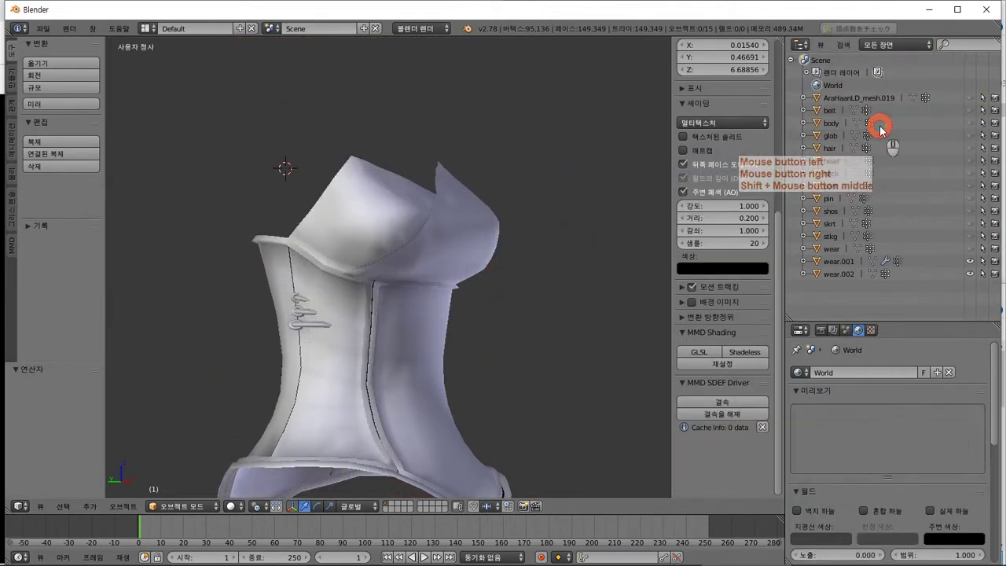
Remove the MeshDeform modifier from the wear.001 corset and check its shape from the side
{"action": "middle_click_drag", "start_coordinate": [374, 358], "coordinate": [502, 349]}
{"action": "right_click", "coordinate": [328, 341]}
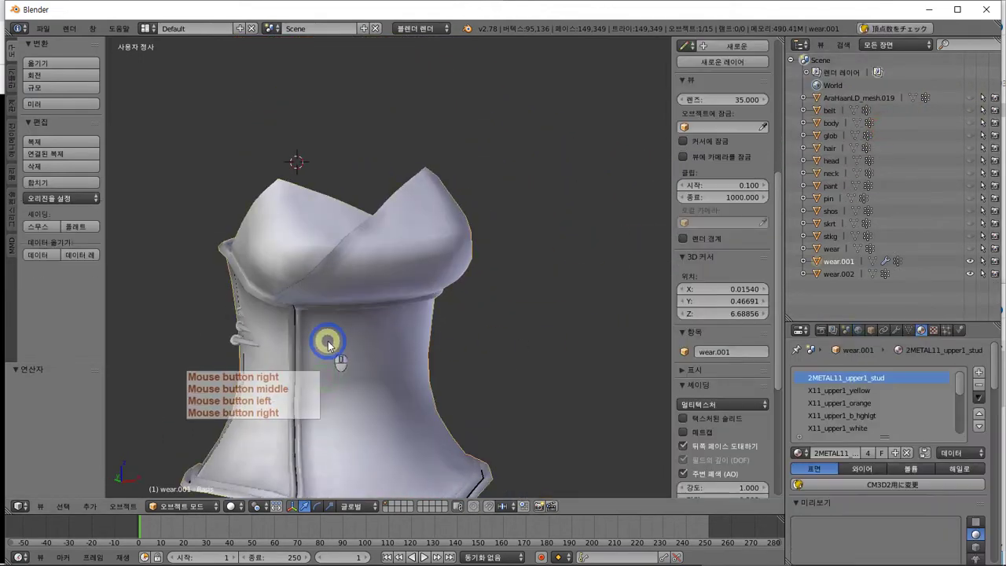
{"action": "left_click", "coordinate": [896, 331]}
{"action": "left_click", "coordinate": [988, 393]}
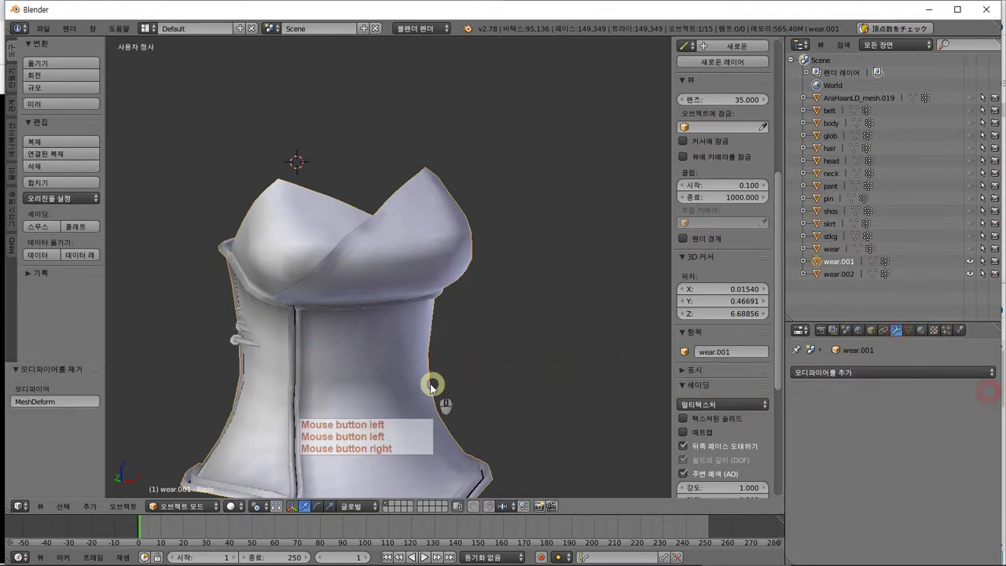
{"action": "middle_click_drag", "start_coordinate": [433, 361], "coordinate": [439, 306]}
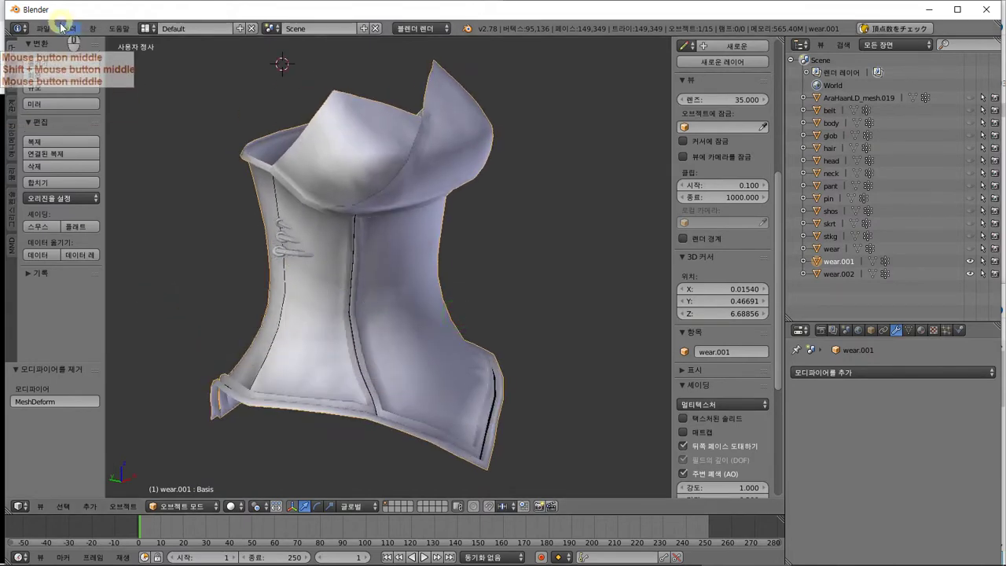
Add a fresh CM3D2 Tスタンス素体 base body and check how the corset sits on it
{"action": "left_click", "coordinate": [89, 506]}
{"action": "left_click", "coordinate": [135, 292]}
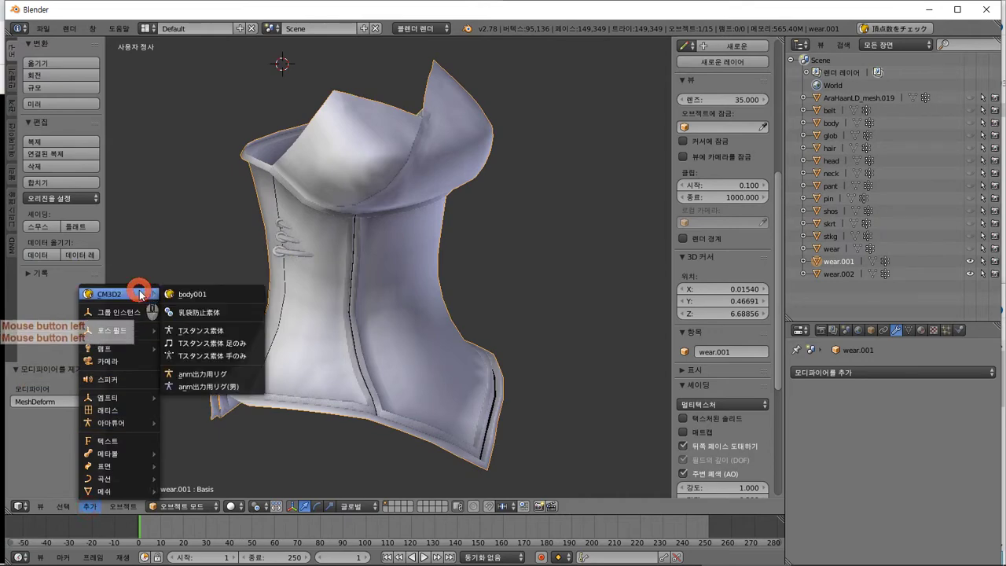
{"action": "left_click", "coordinate": [224, 332]}
{"action": "middle_click_drag", "start_coordinate": [427, 296], "coordinate": [372, 253]}
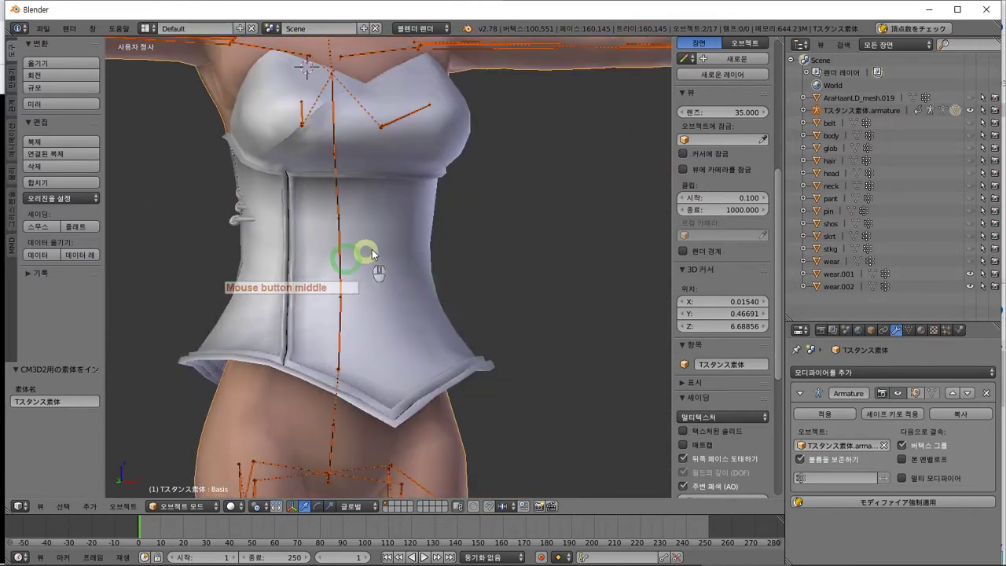
{"action": "middle_click_drag", "start_coordinate": [399, 210], "coordinate": [461, 209]}
{"action": "middle_click_drag", "start_coordinate": [460, 209], "coordinate": [453, 285], "text": "shift"}
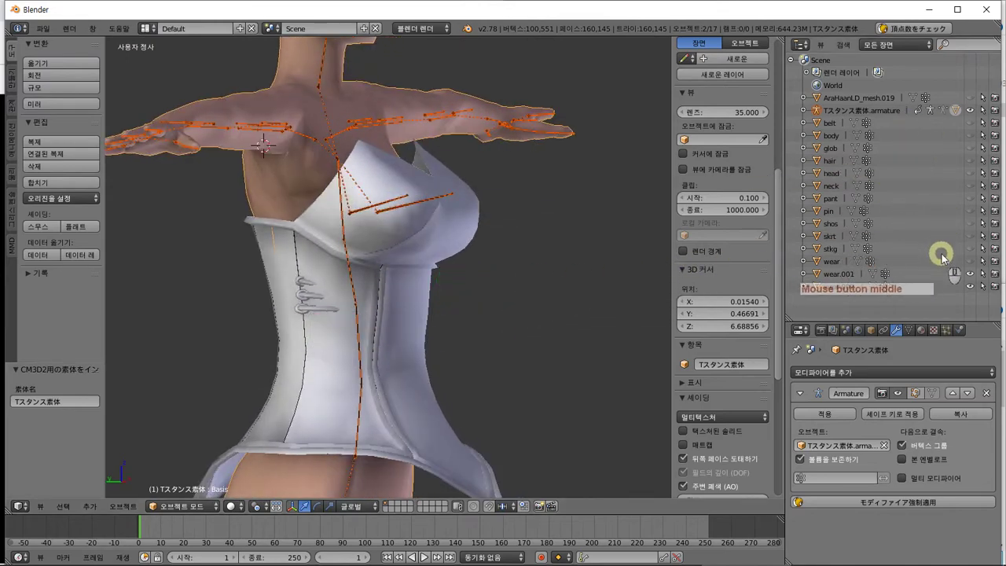
Show the wear jacket with its sleeves and select it
{"action": "left_click", "coordinate": [969, 267]}
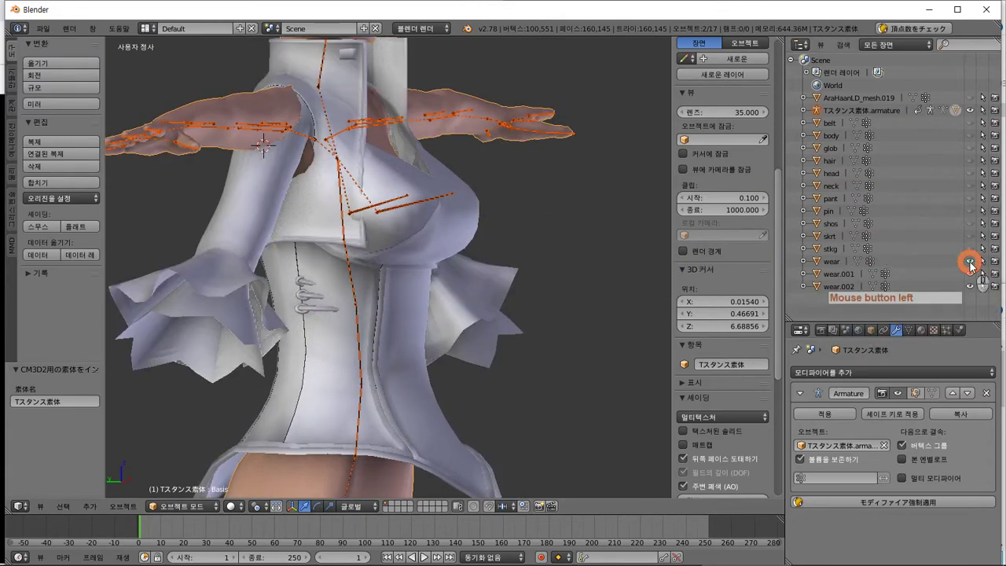
{"action": "middle_click_drag", "start_coordinate": [440, 250], "coordinate": [324, 220]}
{"action": "right_click", "coordinate": [342, 164]}
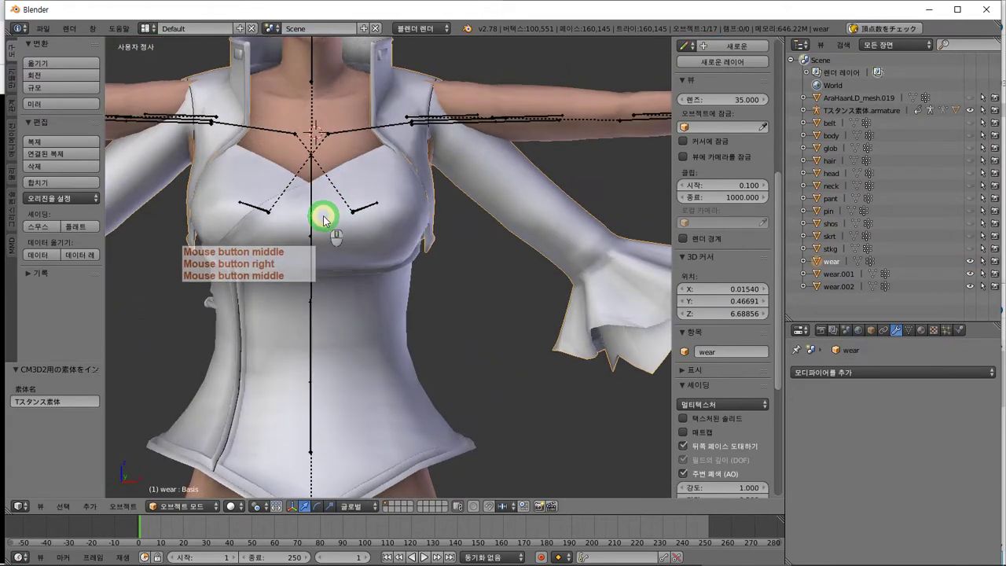
Switch to the front view and select the Tスタンス素体.armature, leaving its transforms unapplied
{"action": "key", "text": "KP_1"}
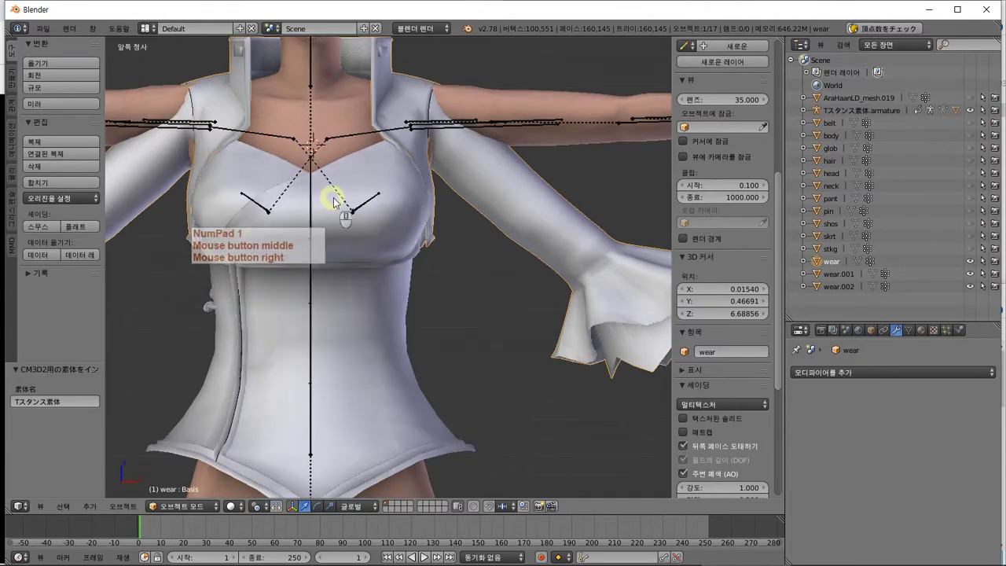
{"action": "right_click", "coordinate": [483, 125]}
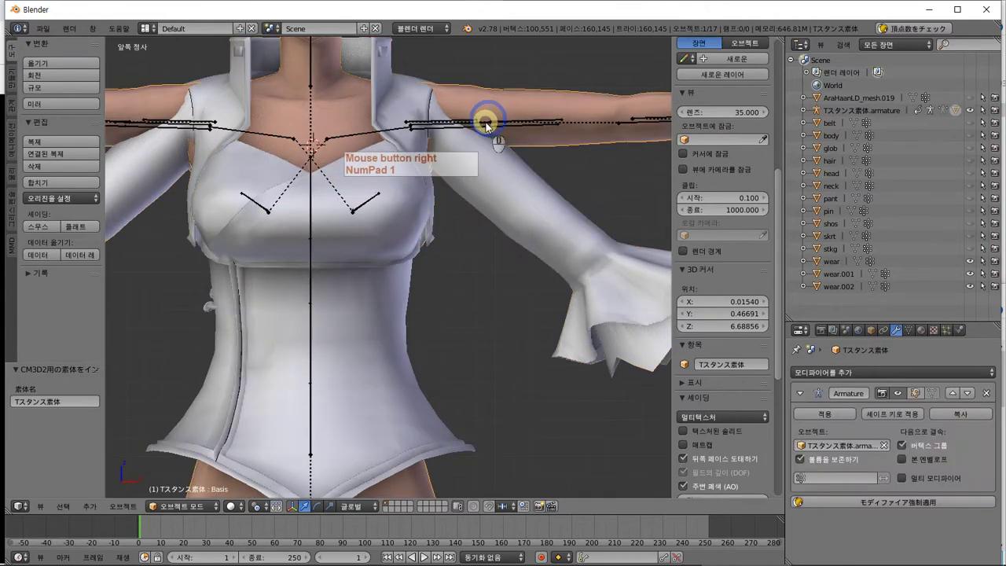
{"action": "right_click", "coordinate": [482, 124]}
{"action": "right_click", "coordinate": [476, 124]}
{"action": "right_click", "coordinate": [470, 124]}
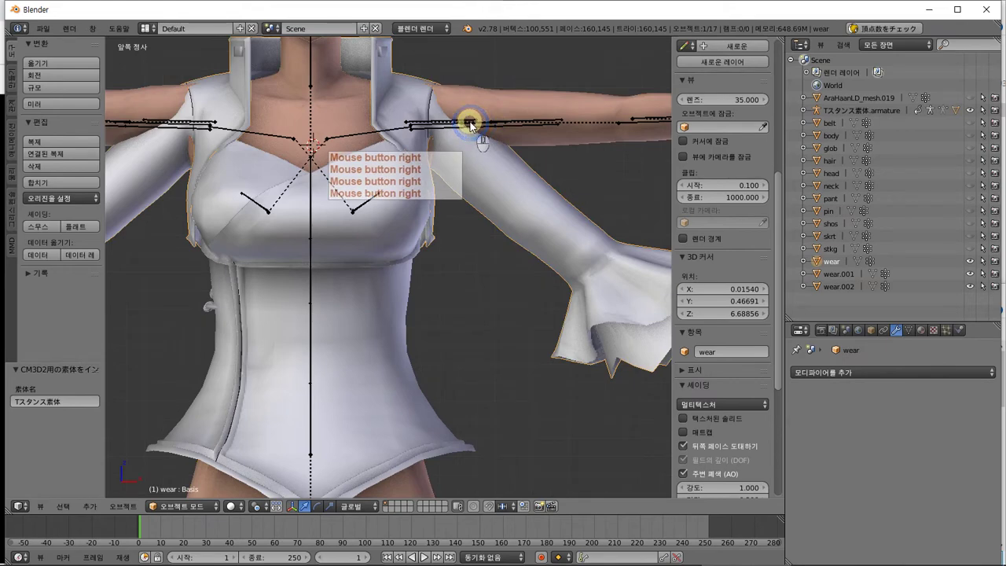
{"action": "right_click", "coordinate": [550, 126]}
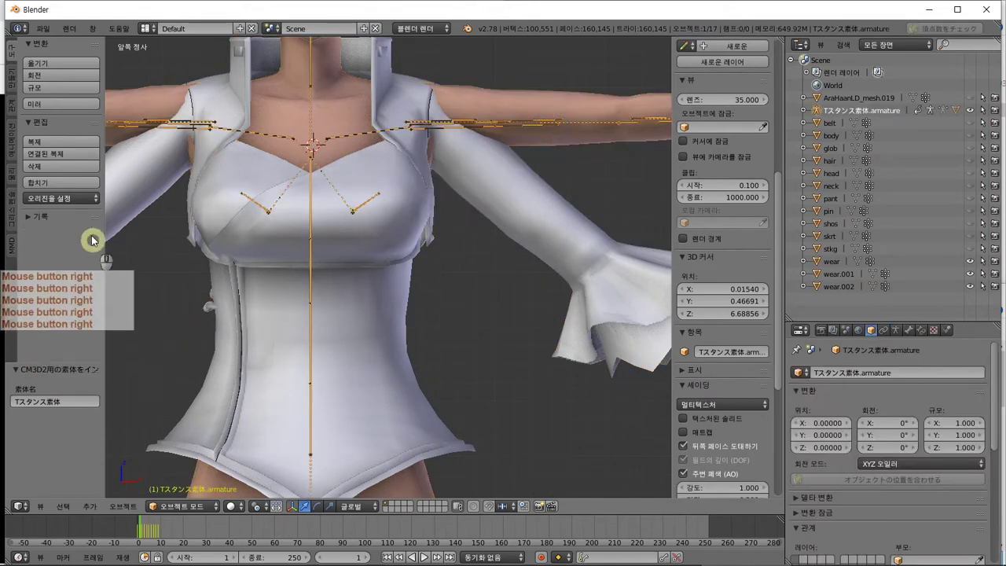
{"action": "key", "text": "ctrl+a"}
{"action": "right_click", "coordinate": [157, 142]}
{"action": "right_click", "coordinate": [224, 186]}
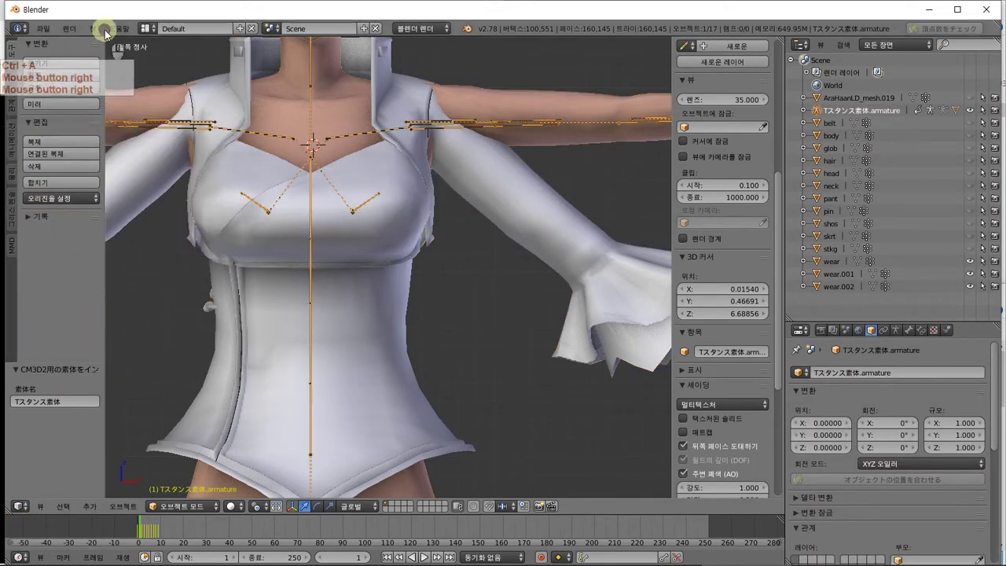
Save the scene over AraHaanLD.blend in C:\COM3D2\Mod\kLiR_Ara
{"action": "key", "text": "ctrl+s"}
{"action": "left_click", "coordinate": [236, 103]}
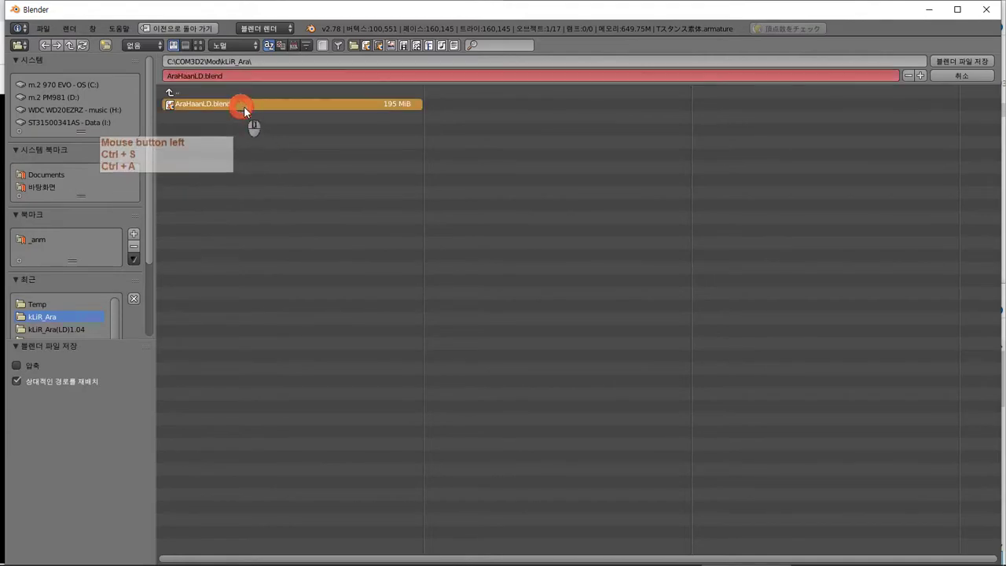
{"action": "left_click", "coordinate": [962, 76]}
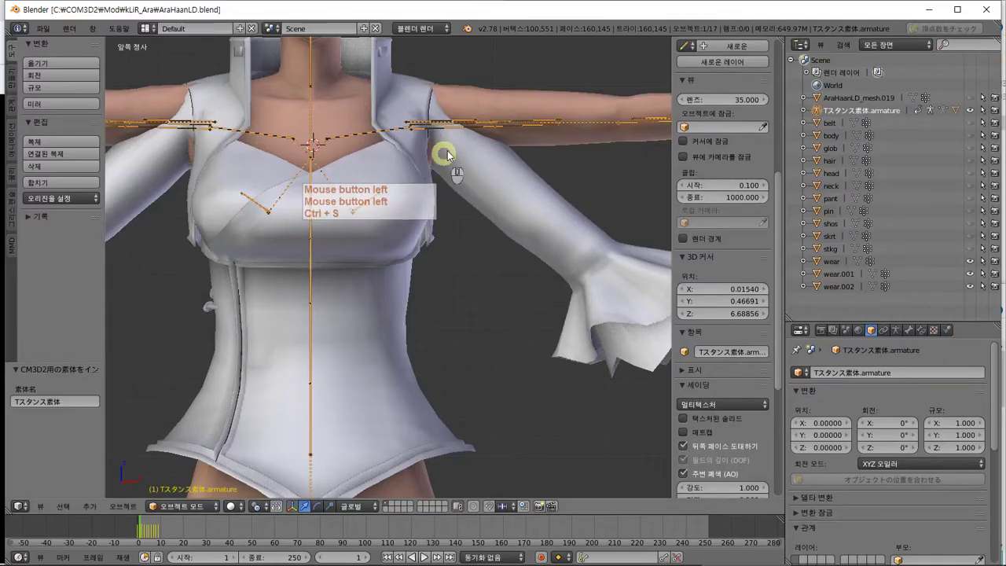
Put the Tスタンス素体.armature in Pose Mode and rotate the Bip01 L UpperArm bone 40° in front view
{"action": "left_click", "coordinate": [182, 506]}
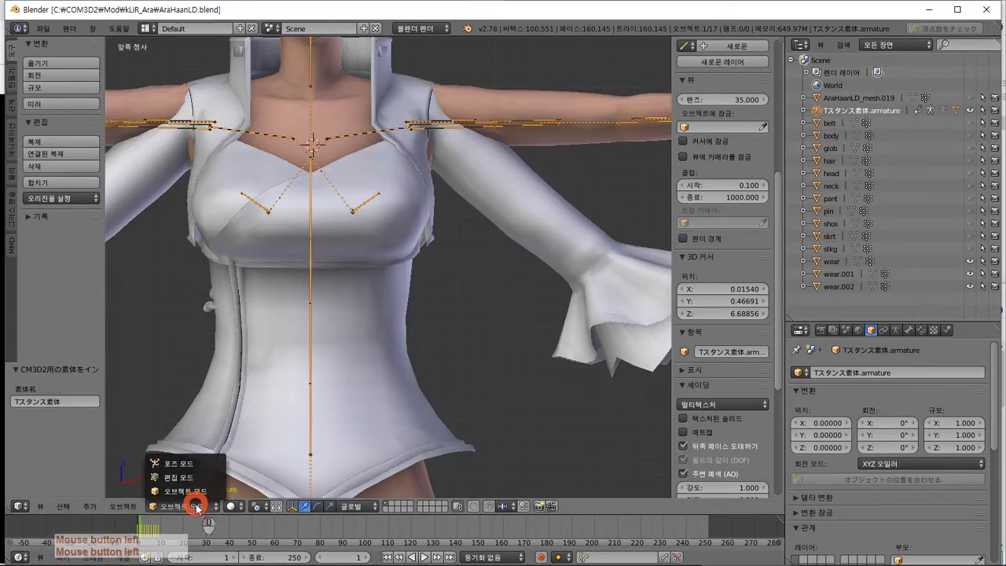
{"action": "left_click", "coordinate": [204, 463]}
{"action": "right_click", "coordinate": [493, 124]}
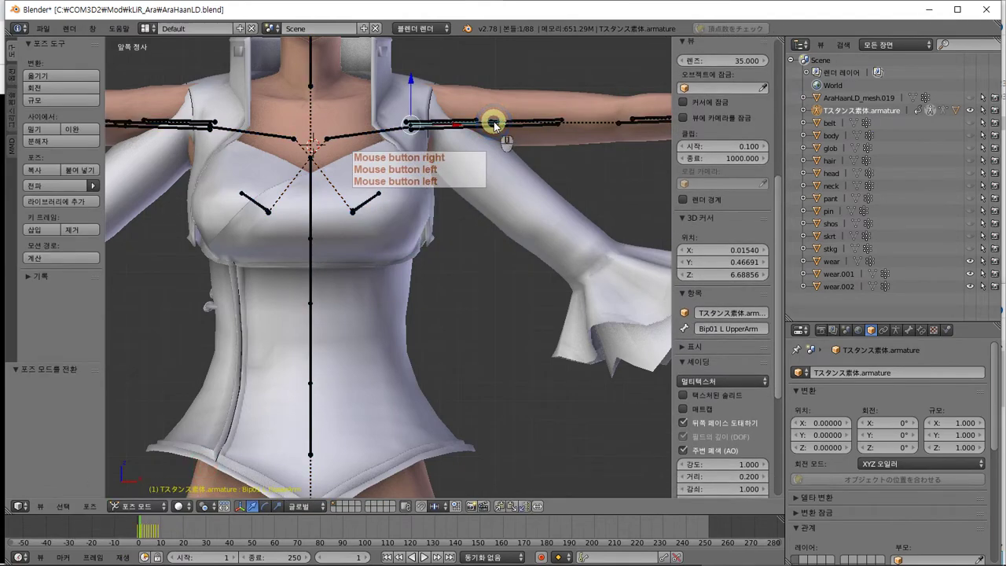
{"action": "key", "text": "r"}
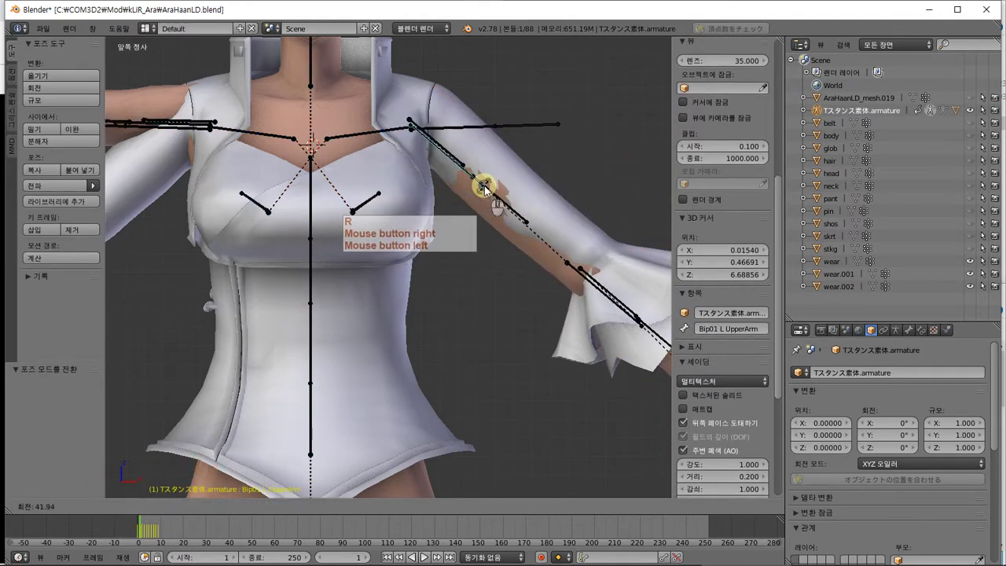
{"action": "key", "text": "KP_4"}
{"action": "key", "text": "KP_0"}
{"action": "key", "text": "Return"}
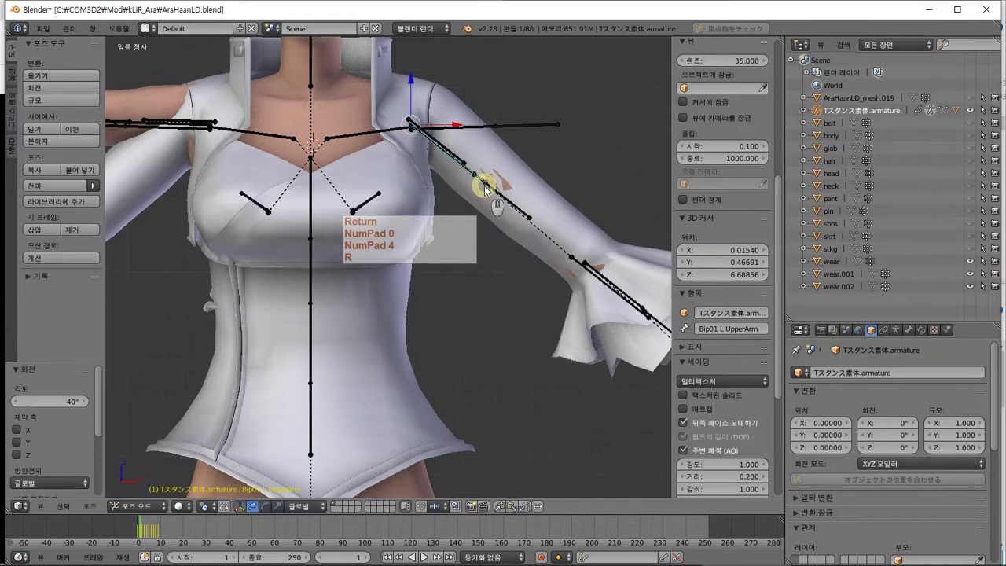
Rotate the Bip01 R UpperArm bone -40° in front view so the arm follows its sleeve
{"action": "middle_click_drag", "start_coordinate": [403, 247], "coordinate": [502, 236], "text": "shift"}
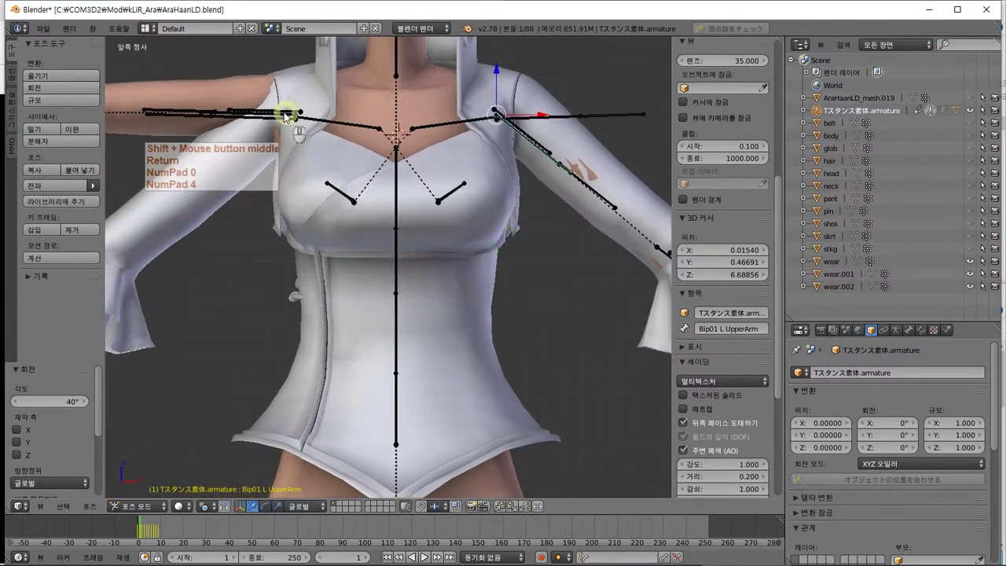
{"action": "key", "text": "r"}
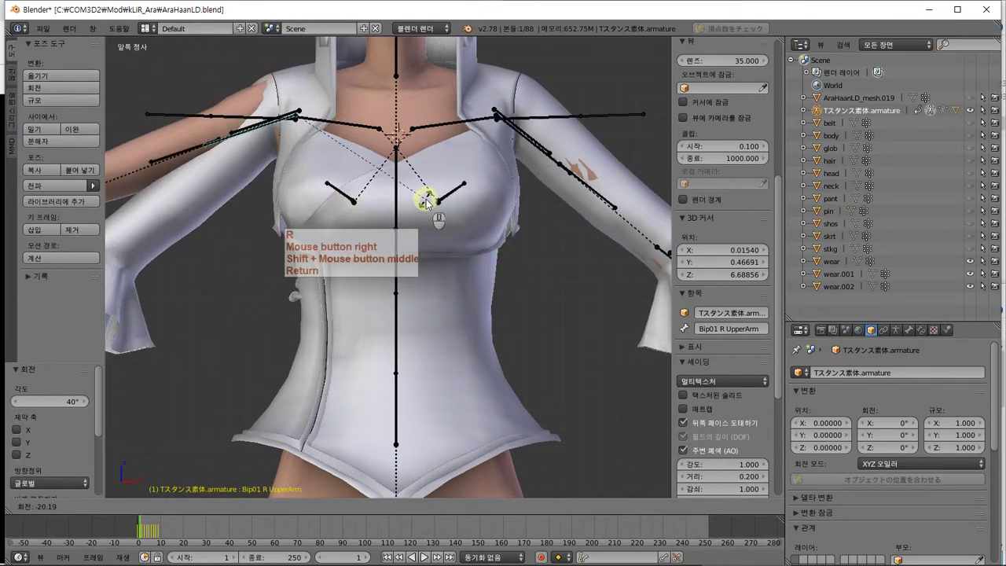
{"action": "key", "text": "KP_4"}
{"action": "key", "text": "KP_0"}
{"action": "key", "text": "Return"}
{"action": "scroll", "coordinate": [442, 209], "scroll_direction": "down", "scroll_amount": 2}
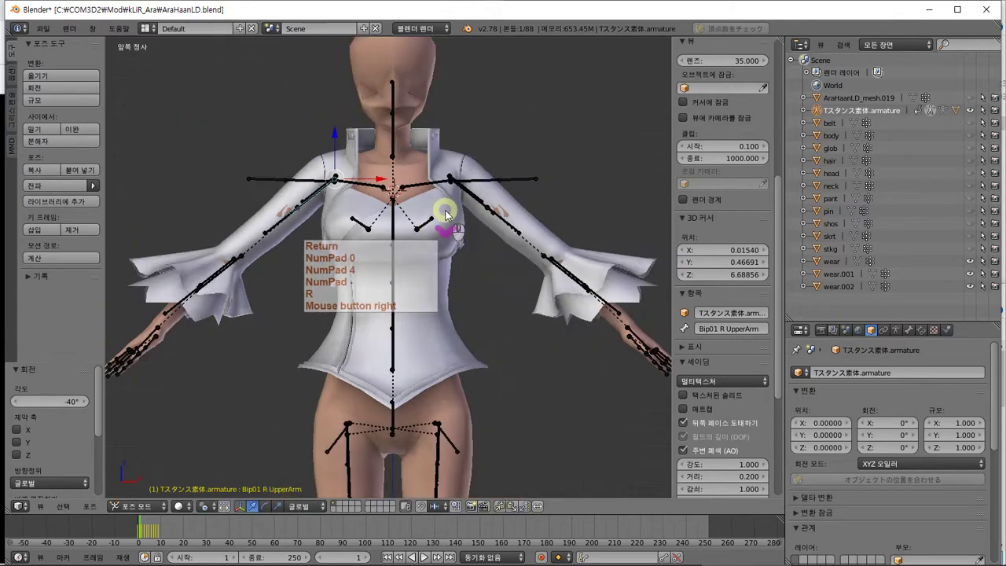
Show the skrt skirt mesh and select it
{"action": "middle_click_drag", "start_coordinate": [443, 209], "coordinate": [546, 238]}
{"action": "middle_click", "coordinate": [990, 276]}
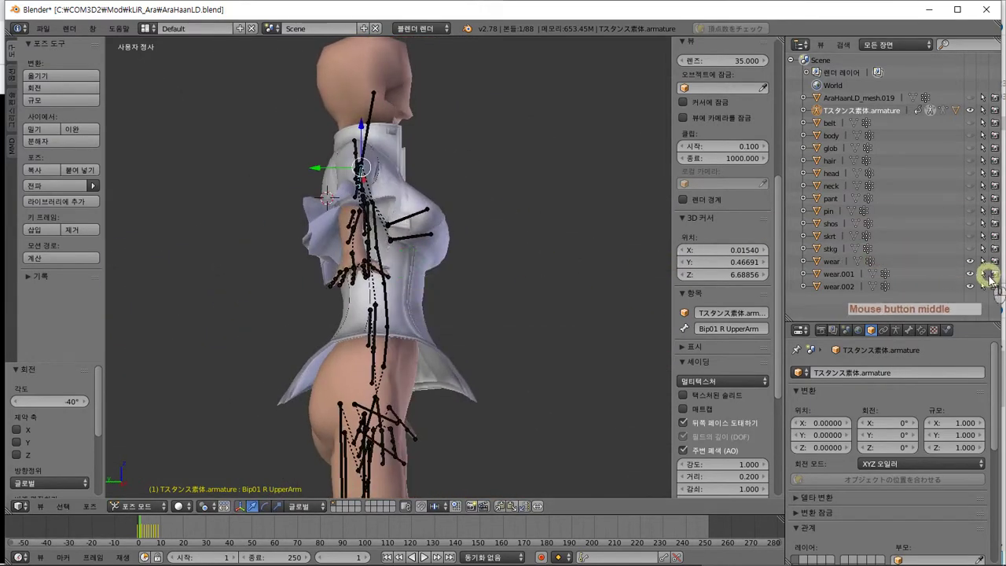
{"action": "left_click", "coordinate": [969, 236]}
{"action": "middle_click_drag", "start_coordinate": [417, 327], "coordinate": [383, 345]}
{"action": "right_click", "coordinate": [382, 403]}
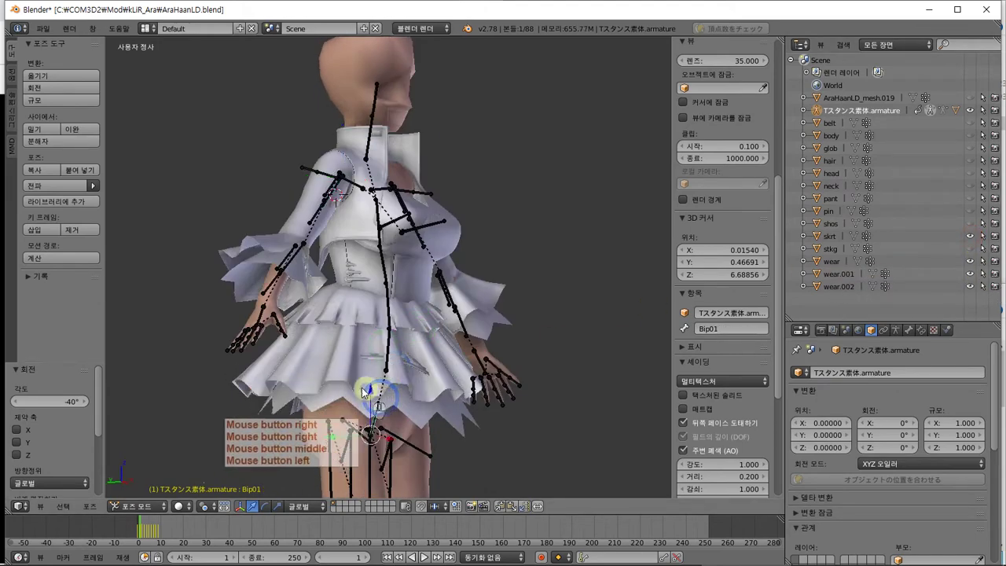
{"action": "right_click", "coordinate": [348, 388]}
{"action": "right_click_drag", "start_coordinate": [348, 388], "coordinate": [346, 406]}
{"action": "right_click", "coordinate": [348, 399]}
Lower the whole skirt mesh in Edit Mode with two Z moves of about -0.465 and -0.893, uncovering the hips
{"action": "key", "text": "Tab"}
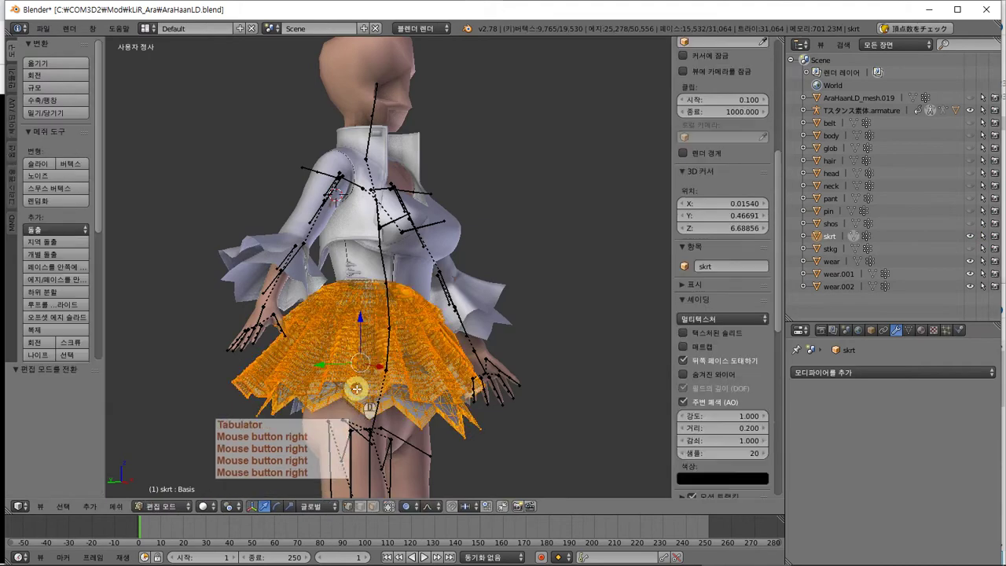
{"action": "scroll", "coordinate": [354, 374], "scroll_direction": "up", "scroll_amount": 3}
{"action": "left_click_drag", "start_coordinate": [351, 356], "coordinate": [353, 428]}
{"action": "middle_click_drag", "start_coordinate": [411, 371], "coordinate": [387, 189], "text": "shift"}
{"action": "key", "text": "KP_3"}
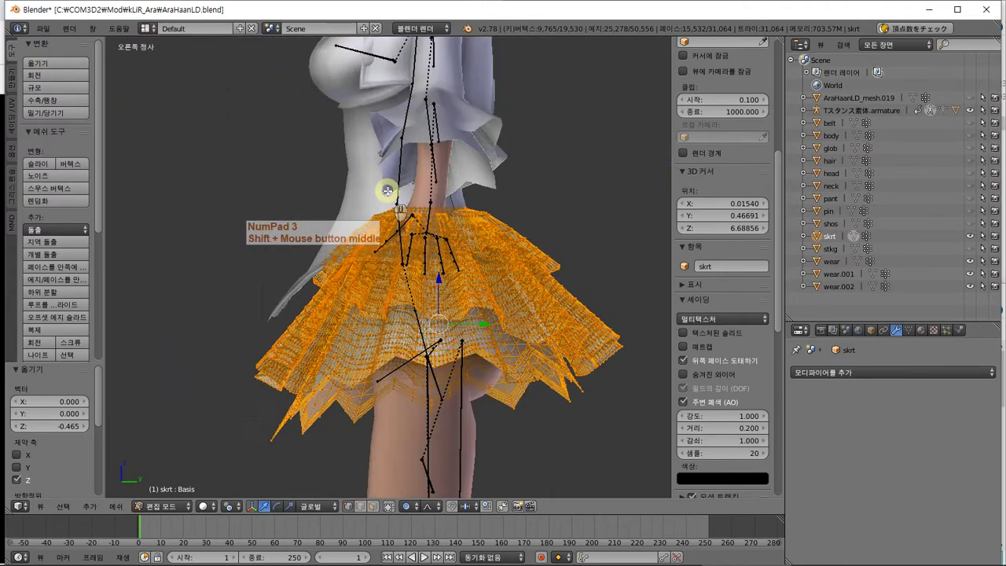
{"action": "left_click", "coordinate": [440, 277]}
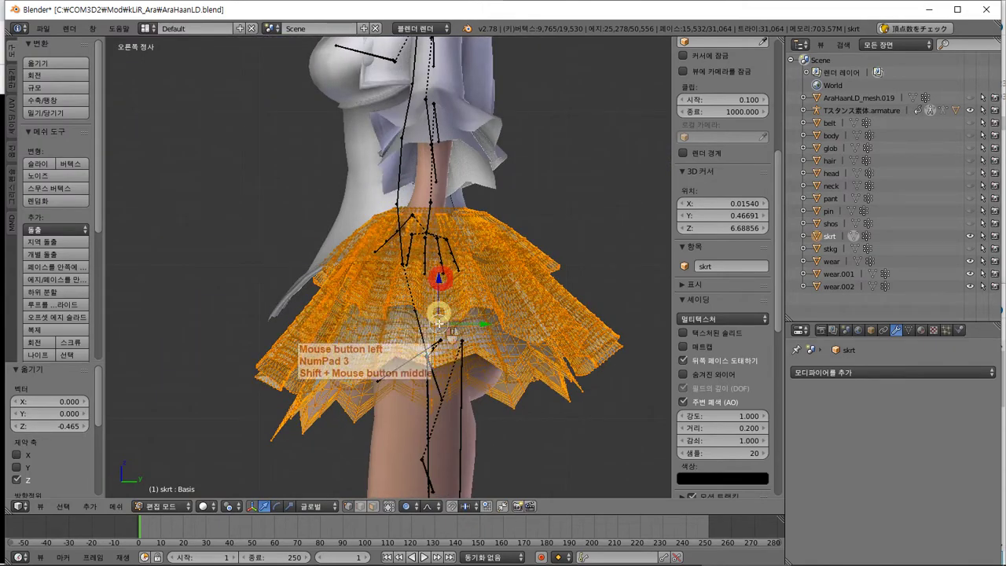
{"action": "left_click_drag", "start_coordinate": [438, 339], "coordinate": [399, 415]}
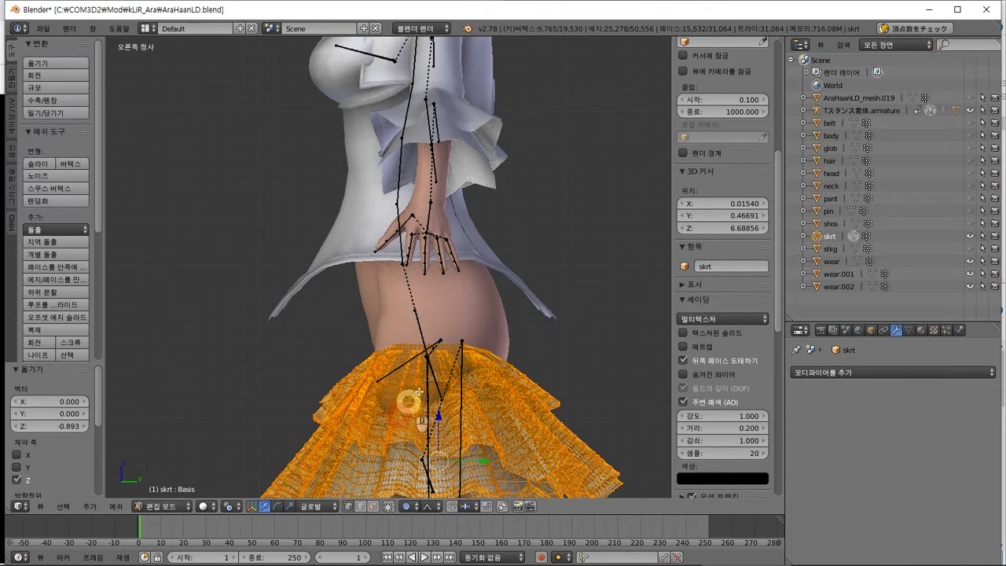
{"action": "key", "text": "Tab"}
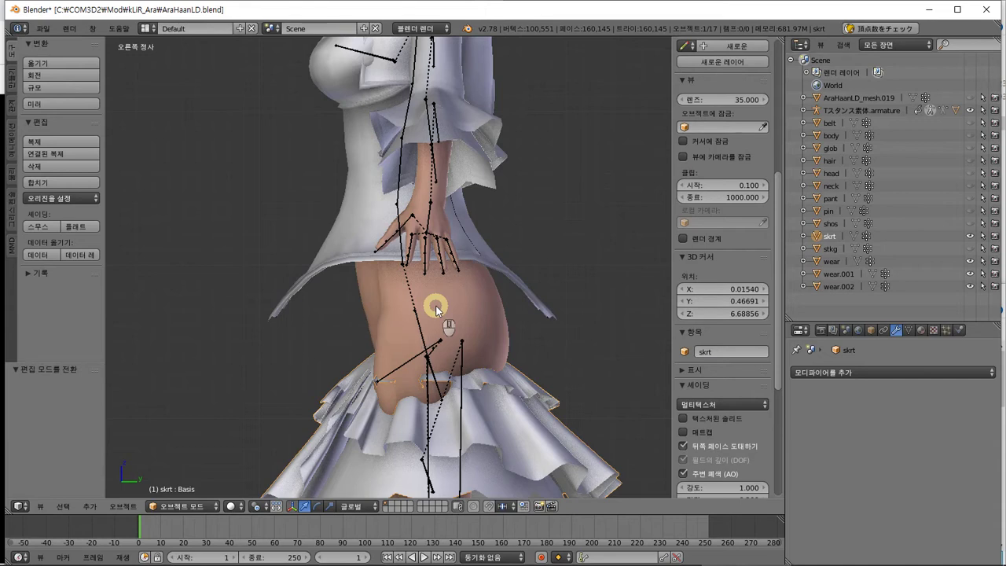
Select the wear.001 corset and put it in Edit Mode
{"action": "scroll", "coordinate": [436, 308], "scroll_direction": "down", "scroll_amount": 2}
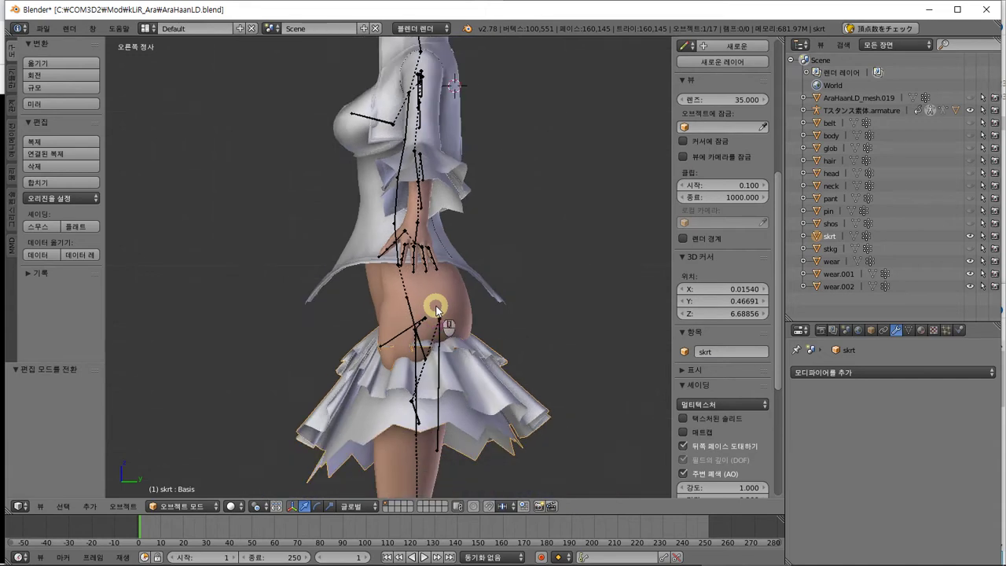
{"action": "middle_click_drag", "start_coordinate": [436, 309], "coordinate": [408, 312]}
{"action": "right_click", "coordinate": [411, 308]}
{"action": "key", "text": "ctrl+Tab"}
{"action": "right_click", "coordinate": [414, 312]}
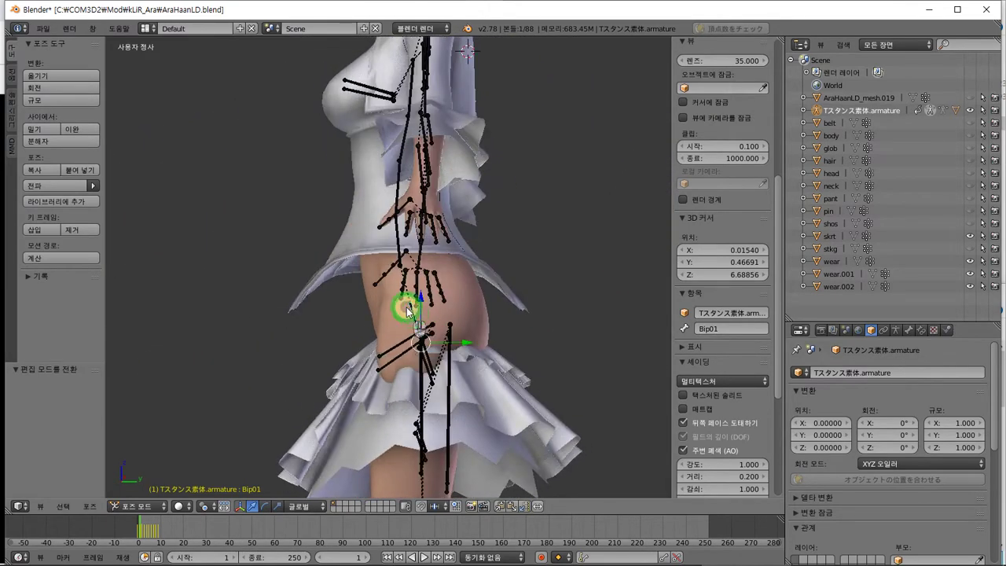
{"action": "right_click", "coordinate": [506, 274]}
{"action": "key", "text": "Tab"}
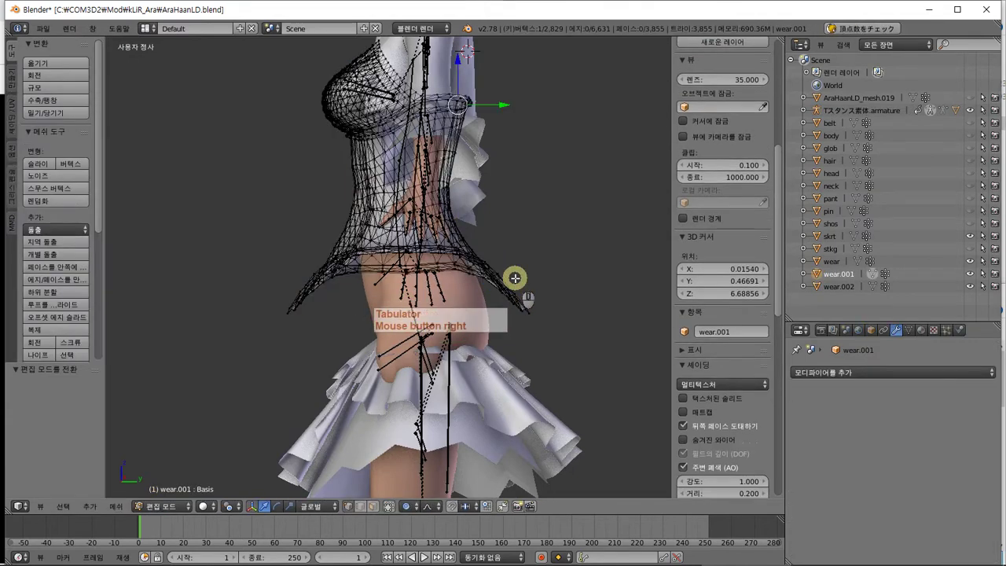
Place the 3D cursor in the corset's lower torso and set its X and Y location to 0
{"action": "middle_click_drag", "start_coordinate": [515, 278], "coordinate": [514, 286]}
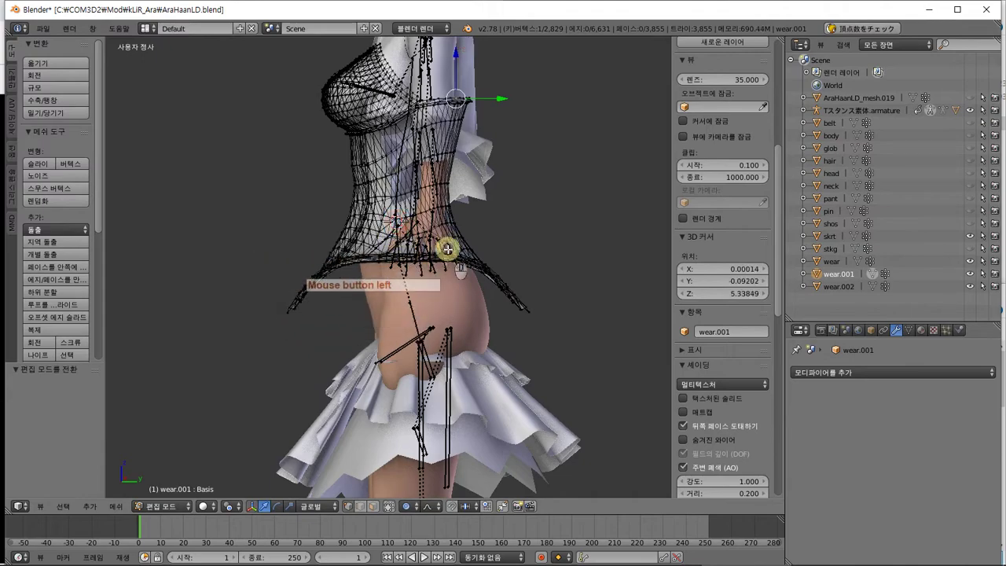
{"action": "middle_click_drag", "start_coordinate": [446, 249], "coordinate": [580, 259]}
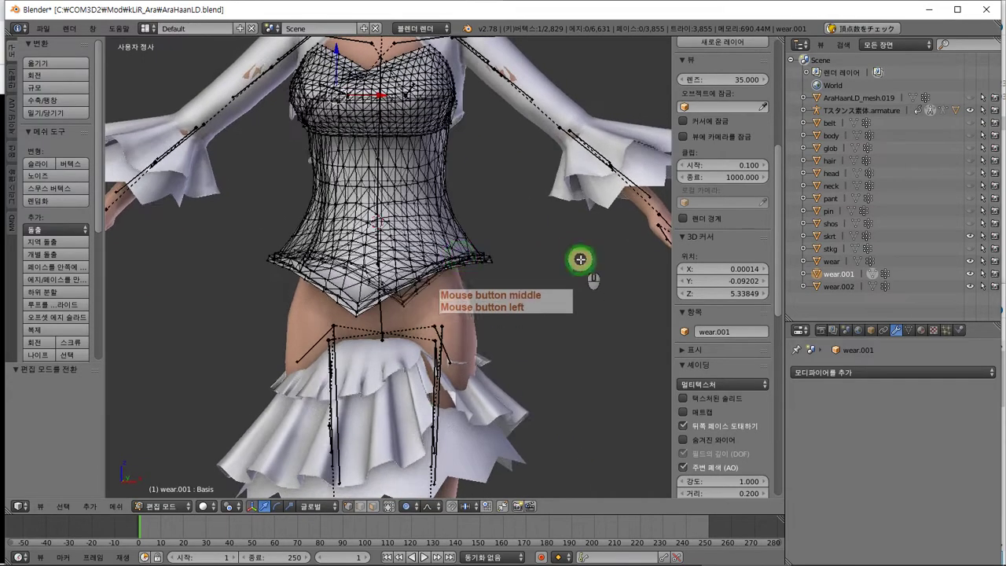
{"action": "type", "text": "0"}
{"action": "left_click", "coordinate": [747, 280]}
{"action": "left_click", "coordinate": [746, 280]}
{"action": "type", "text": "00"}
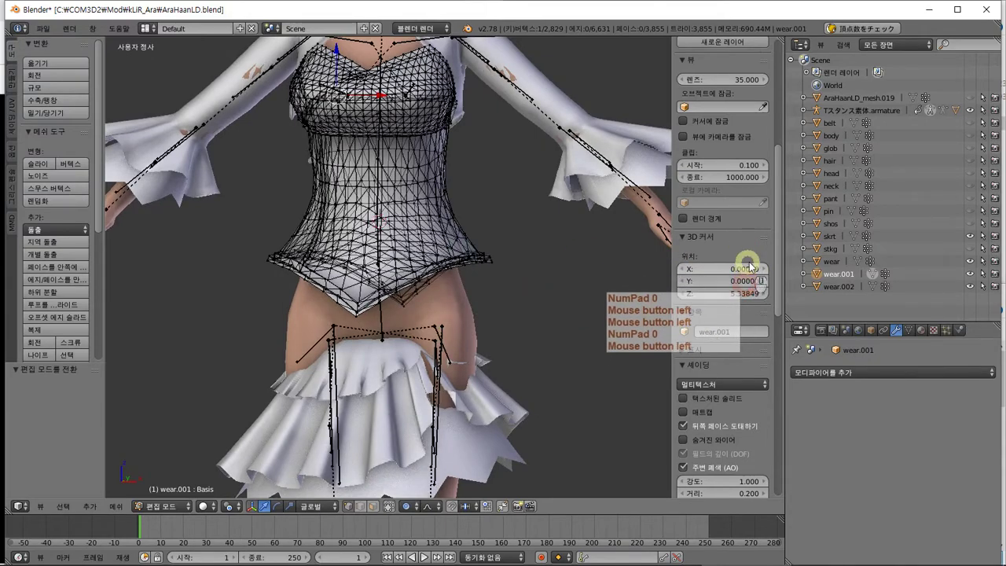
{"action": "key", "text": "Return"}
Place the 3D cursor on the spine inside the corset's waist in right side view, at about Y -0.101, Z 5.398
{"action": "middle_click_drag", "start_coordinate": [353, 270], "coordinate": [231, 267]}
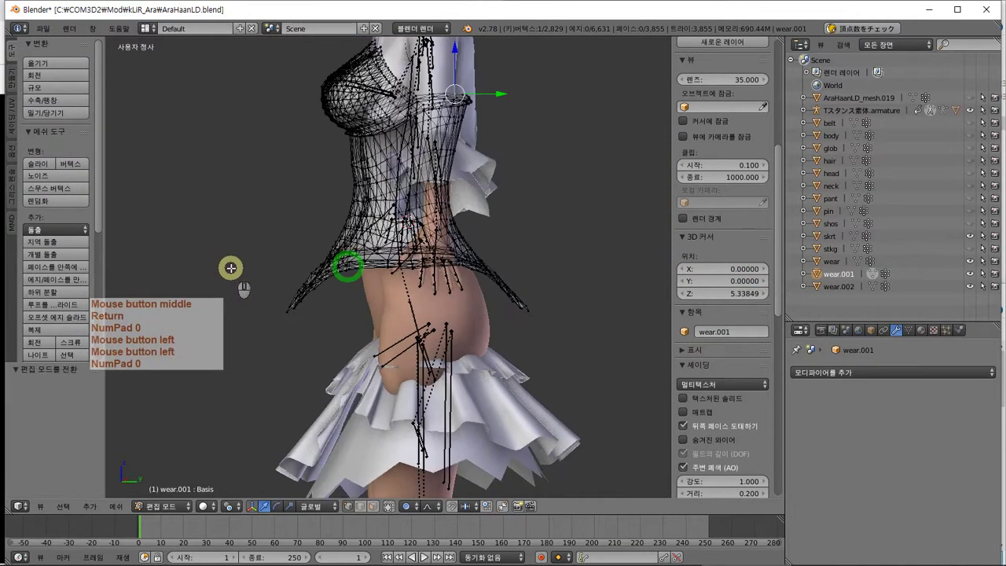
{"action": "key", "text": "KP_3"}
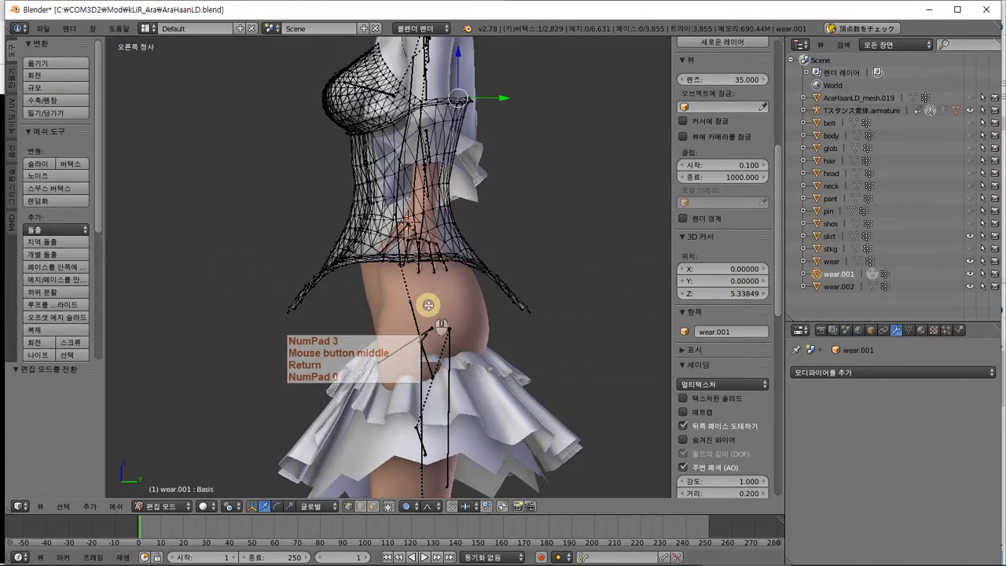
{"action": "scroll", "coordinate": [563, 254], "scroll_direction": "up", "scroll_amount": 2}
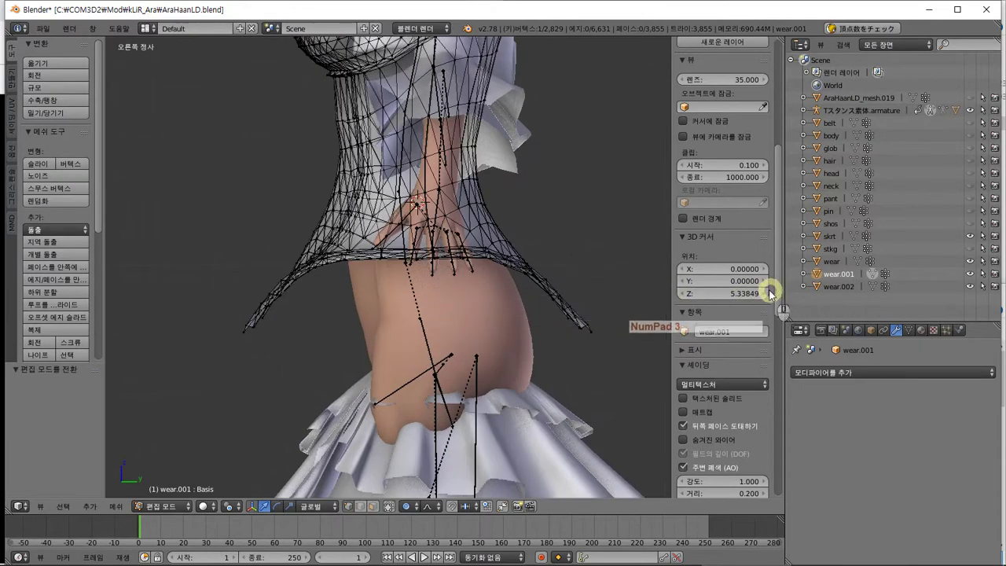
{"action": "left_click", "coordinate": [397, 190]}
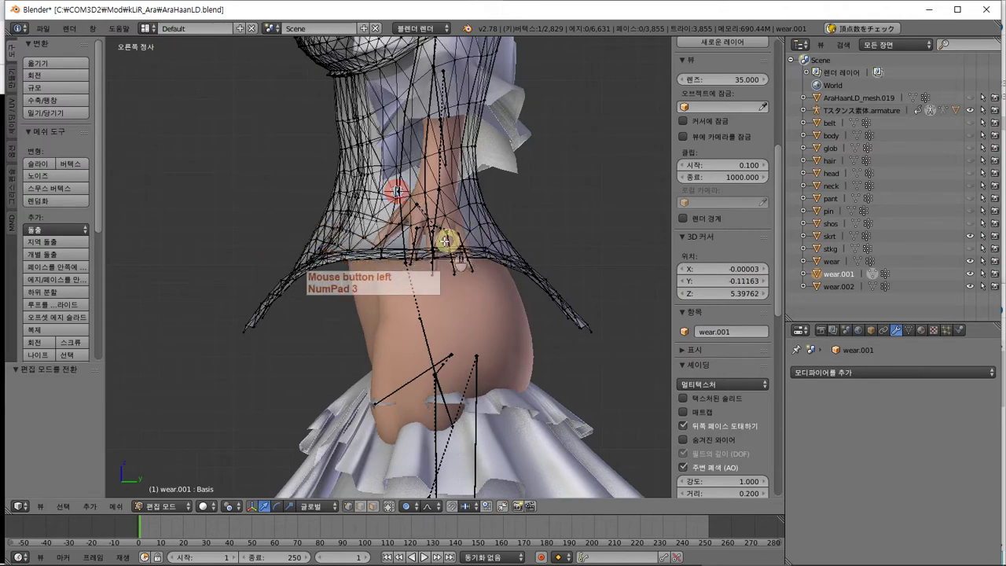
{"action": "scroll", "coordinate": [396, 190], "scroll_direction": "up", "scroll_amount": 5}
{"action": "middle_click_drag", "start_coordinate": [393, 185], "coordinate": [372, 171], "text": "shift"}
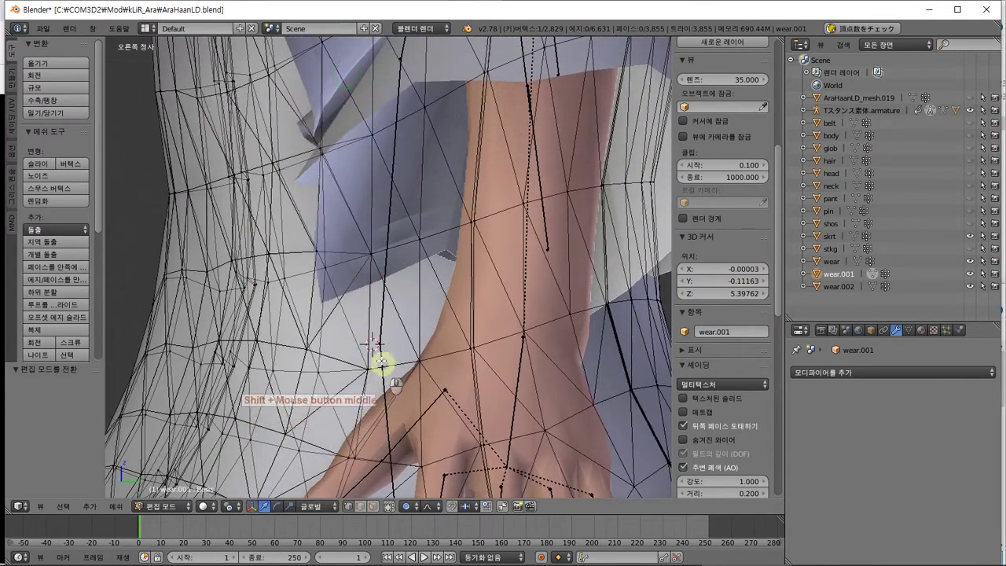
{"action": "middle_click_drag", "start_coordinate": [412, 371], "coordinate": [396, 181]}
{"action": "key", "text": "KP_3"}
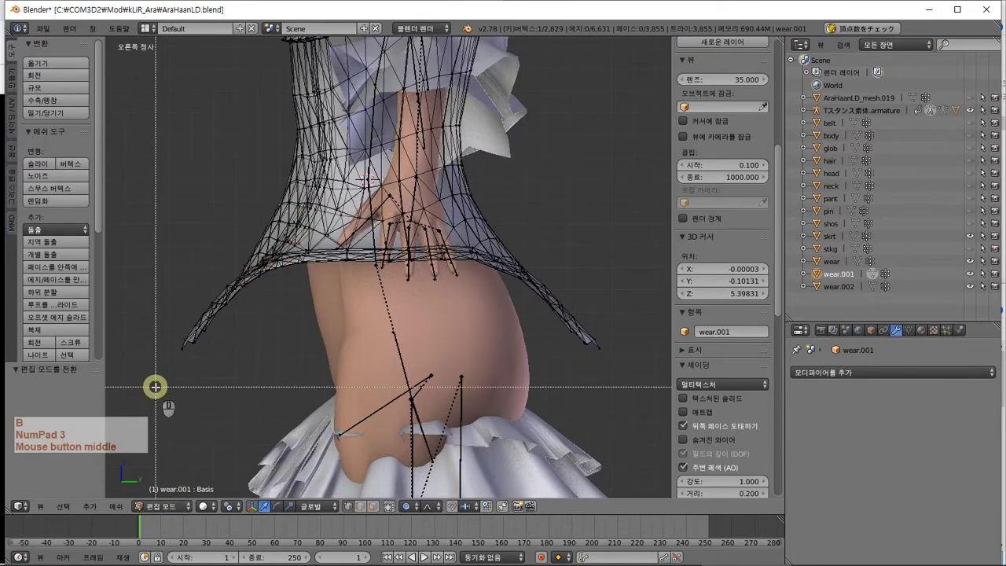
Box-select the vertices of the corset's flared lower hem in right side view
{"action": "left_click_drag", "start_coordinate": [153, 366], "coordinate": [633, 238]}
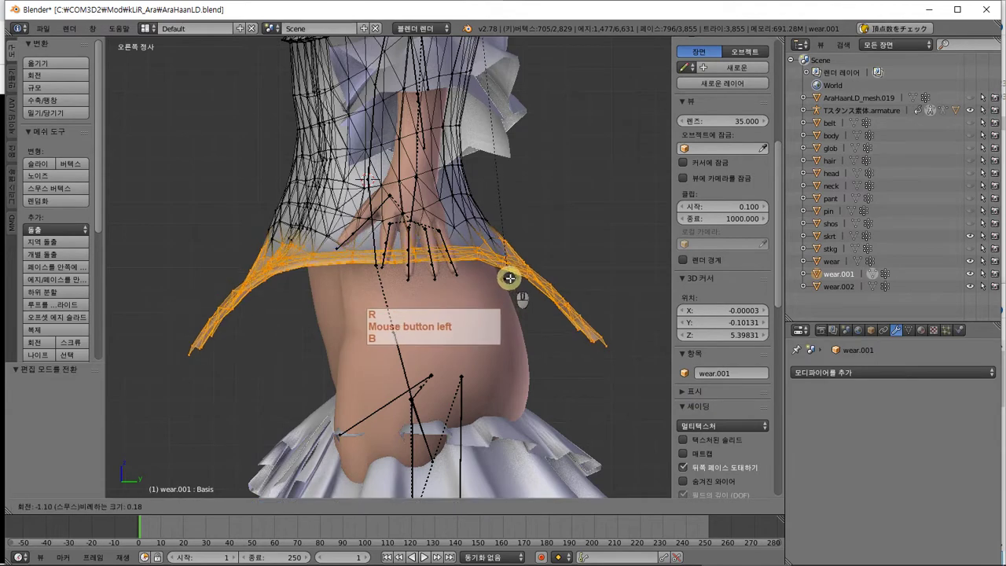
{"action": "key", "text": "r"}
{"action": "key", "text": "Escape"}
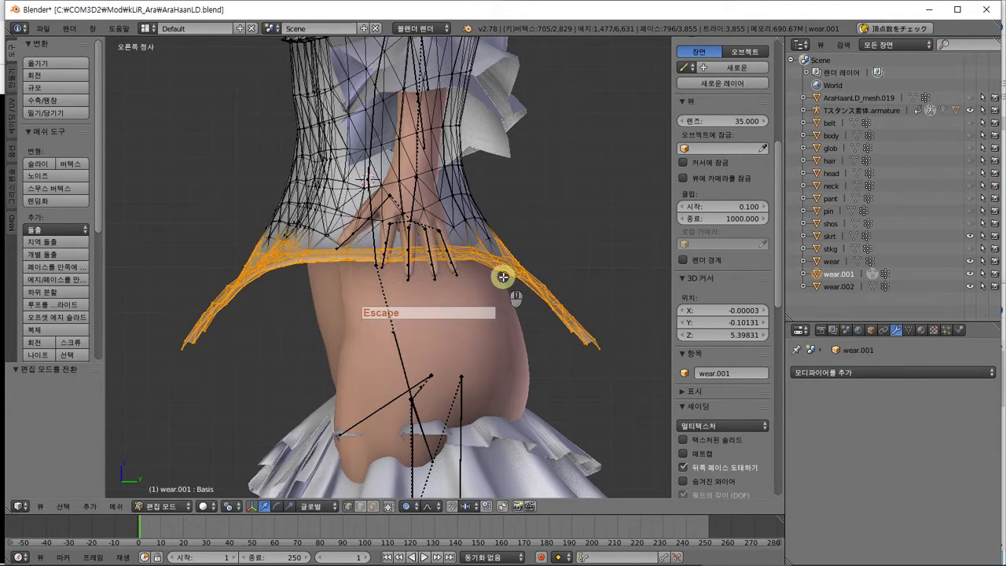
Rotate the selected corset hem about -6° with a smooth proportional size of 0.56
{"action": "key", "text": "r"}
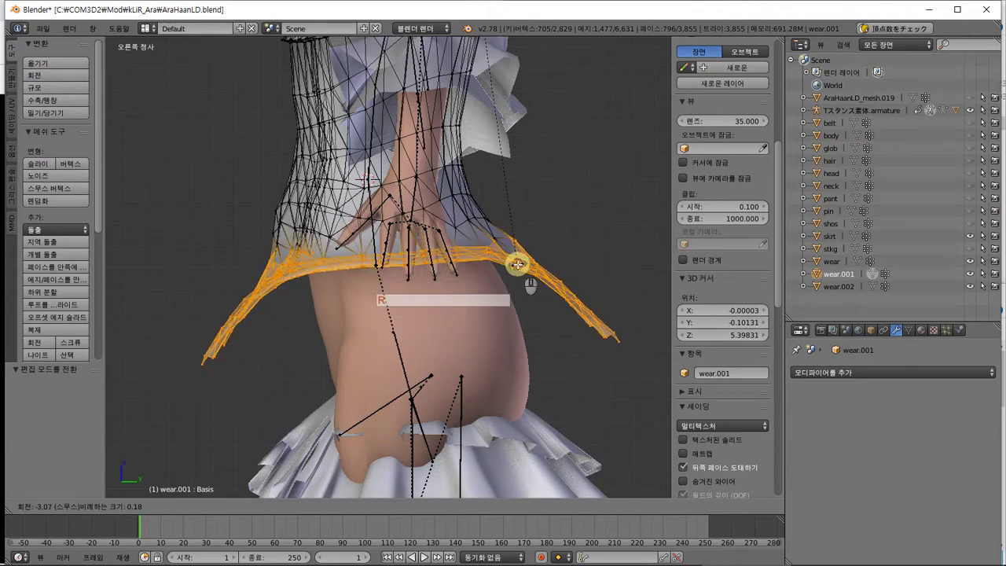
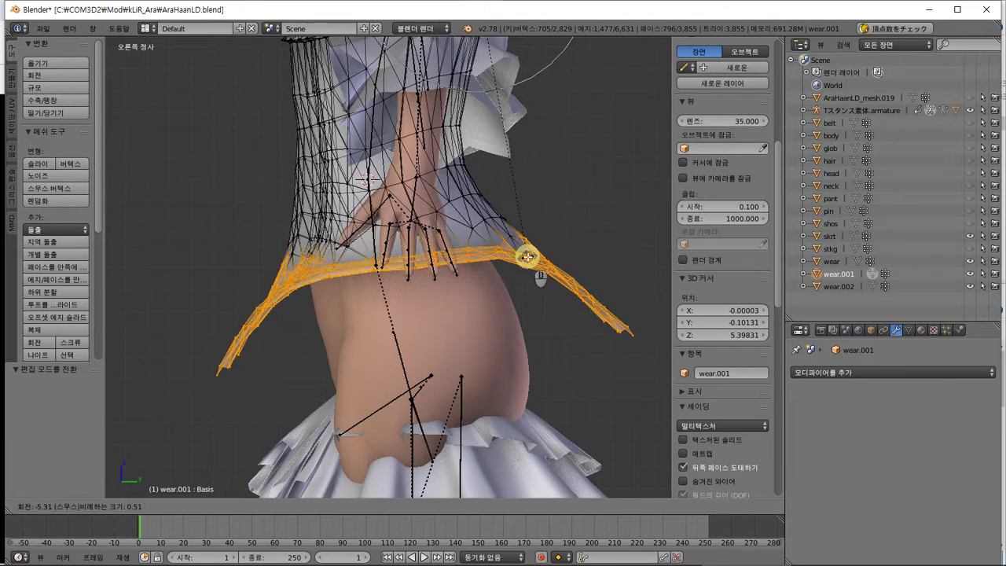
{"action": "scroll", "coordinate": [531, 253], "scroll_direction": "down", "scroll_amount": 5}
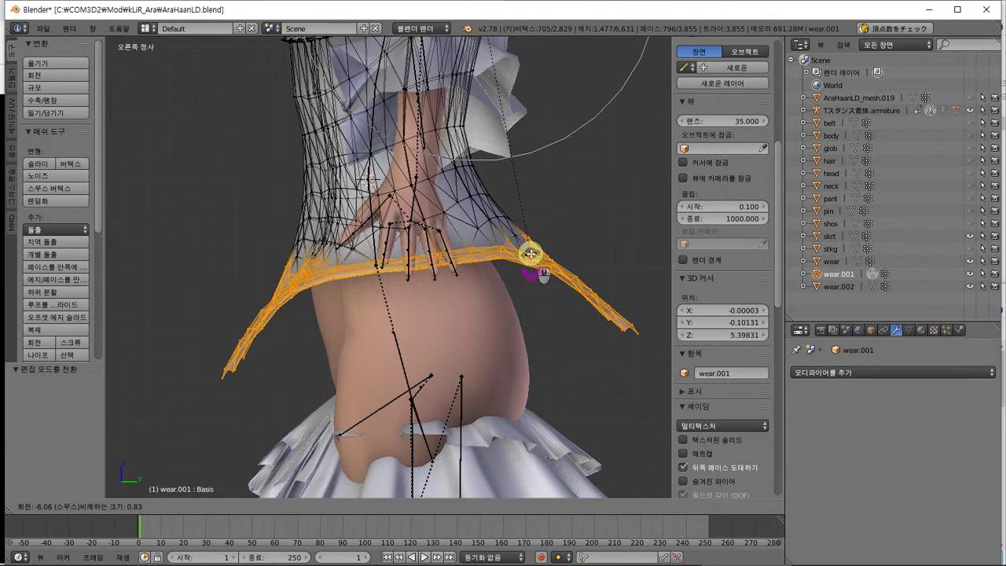
{"action": "scroll", "coordinate": [530, 253], "scroll_direction": "up", "scroll_amount": 5}
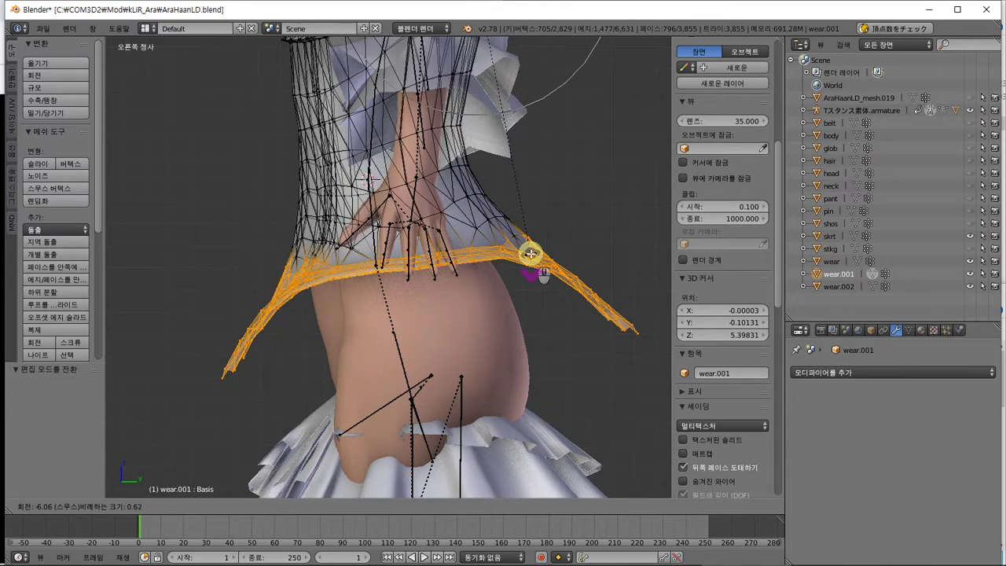
{"action": "scroll", "coordinate": [530, 253], "scroll_direction": "down", "scroll_amount": 1}
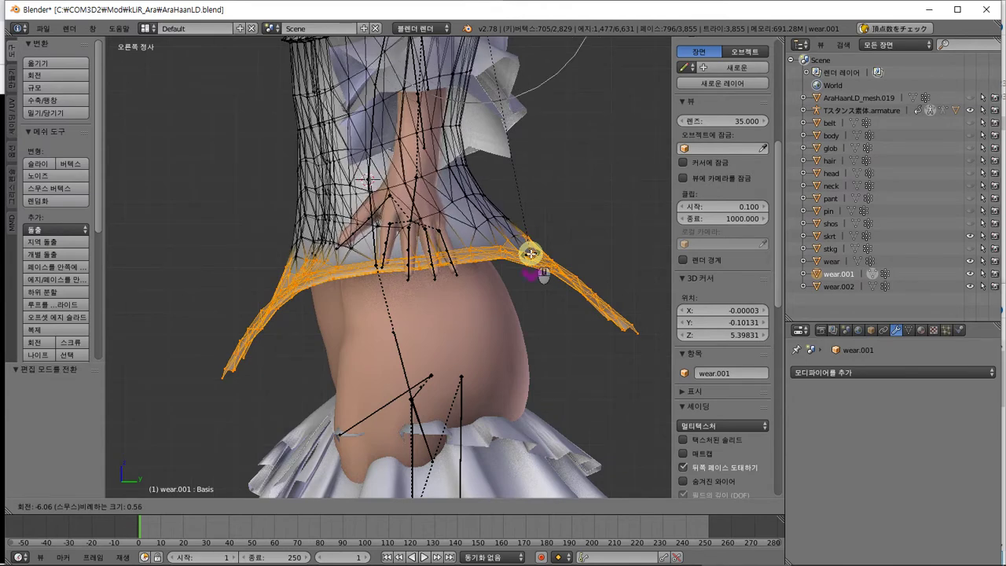
{"action": "left_click", "coordinate": [539, 292]}
{"action": "middle_click_drag", "start_coordinate": [333, 385], "coordinate": [369, 392]}
{"action": "key", "text": "Tab"}
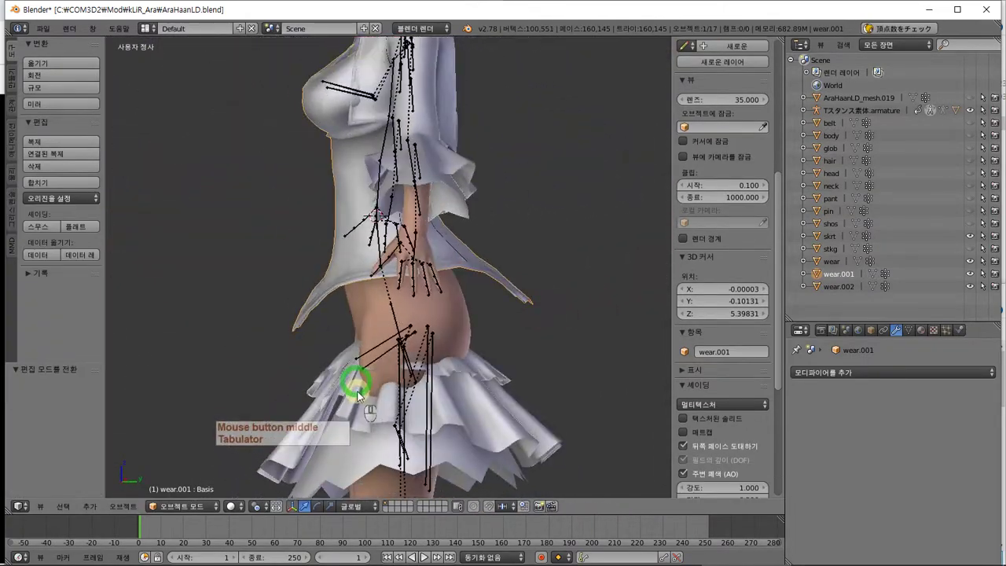
Raise the whole skirt mesh along Z in Edit Mode until its waistband sits under the corset hem
{"action": "right_click", "coordinate": [526, 417]}
{"action": "key", "text": "Tab"}
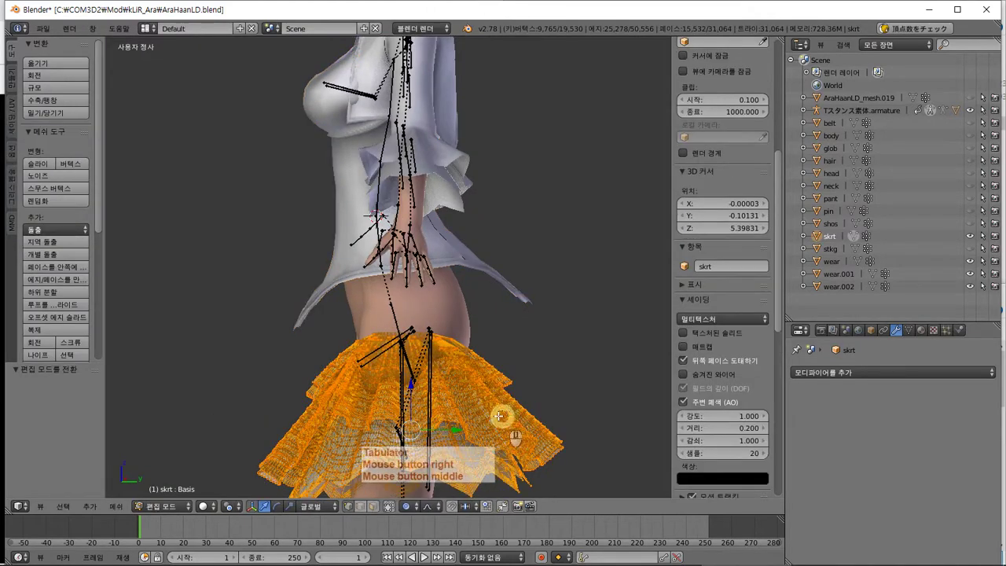
{"action": "left_click_drag", "start_coordinate": [410, 384], "coordinate": [449, 299]}
{"action": "mouse_move", "coordinate": [449, 299]}
{"action": "middle_mouse_down"}
{"action": "mouse_move", "coordinate": [514, 300]}
{"action": "mouse_move", "coordinate": [349, 304]}
{"action": "mouse_move", "coordinate": [460, 285]}
{"action": "mouse_move", "coordinate": [444, 303]}
{"action": "middle_mouse_up"}
{"action": "key", "text": "Tab"}
Return to the corset's mesh and rotate its selected hem very slightly, with a proportional size of 0.56
{"action": "right_click", "coordinate": [453, 228]}
{"action": "key", "text": "Tab"}
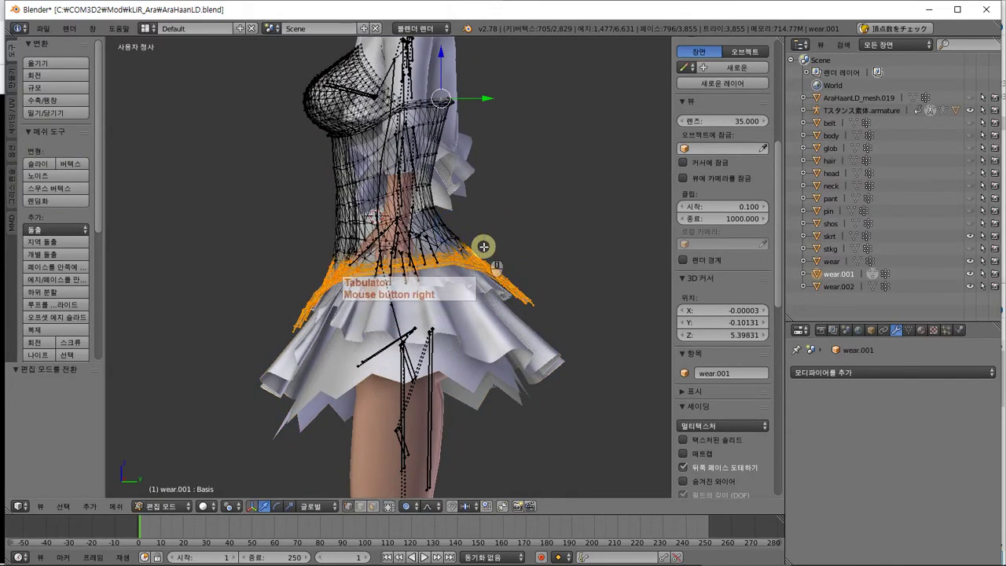
{"action": "key", "text": "r"}
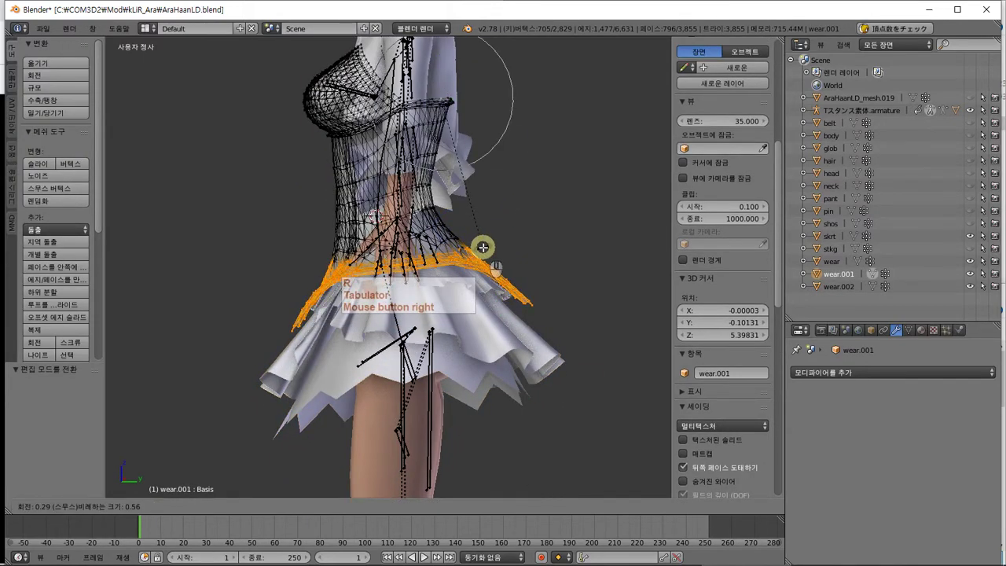
{"action": "left_click", "coordinate": [481, 247]}
{"action": "key", "text": "Tab"}
Readjust the corset hem's rotation in right side view and check its fit over the skirt
{"action": "middle_click_drag", "start_coordinate": [509, 289], "coordinate": [424, 256]}
{"action": "scroll", "coordinate": [542, 292], "scroll_direction": "up", "scroll_amount": 3}
{"action": "key", "text": "Tab"}
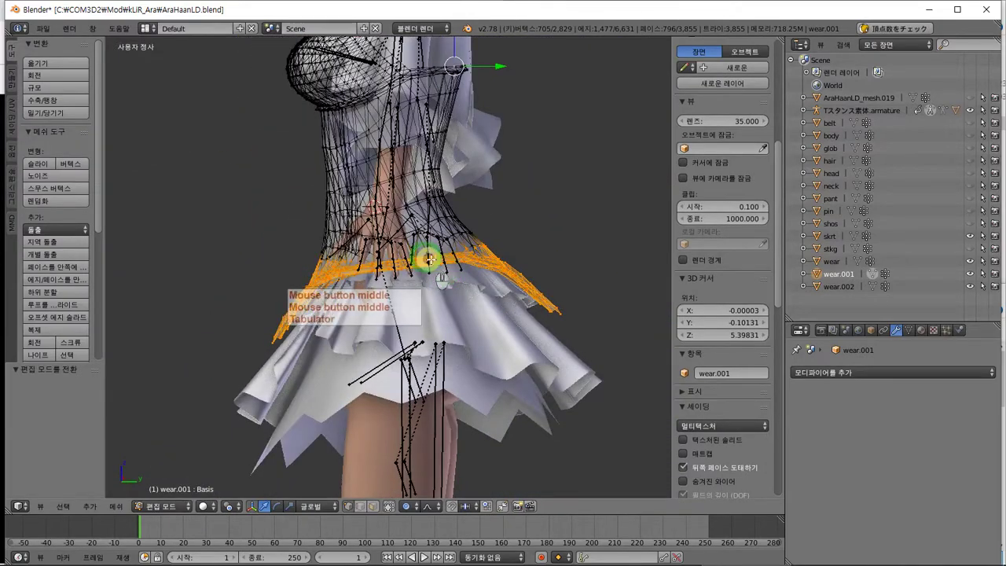
{"action": "key", "text": "KP_3"}
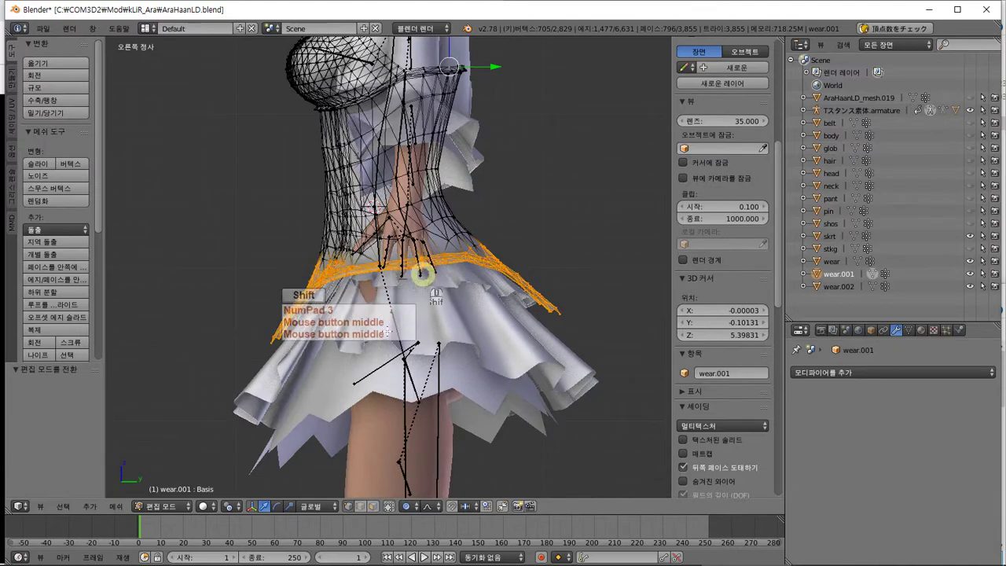
{"action": "middle_click_drag", "start_coordinate": [548, 218], "coordinate": [542, 239], "text": "shift"}
{"action": "key", "text": "r"}
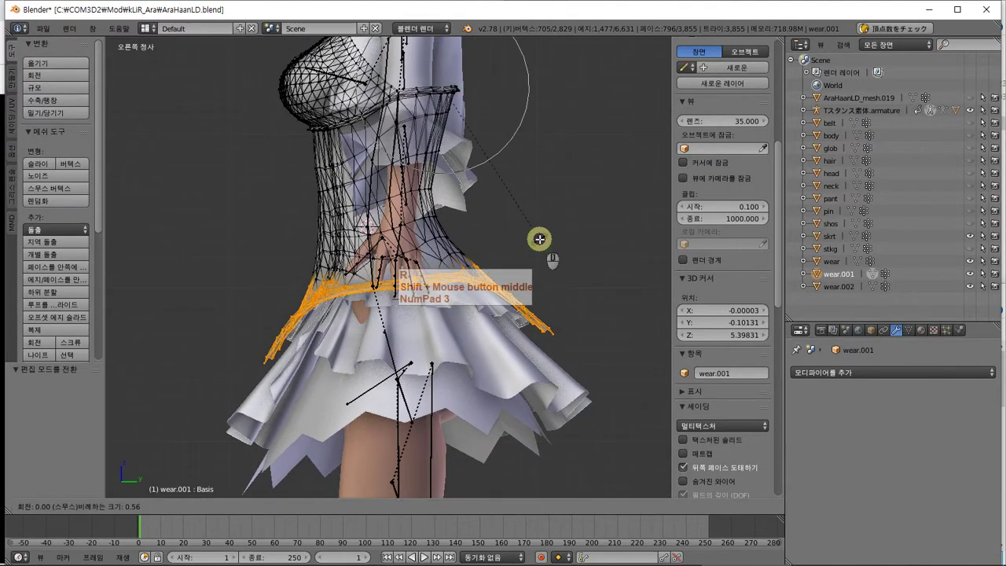
{"action": "left_click", "coordinate": [537, 241]}
{"action": "middle_click_drag", "start_coordinate": [536, 240], "coordinate": [471, 97]}
{"action": "key", "text": "Tab"}
{"action": "key", "text": "Tab"}
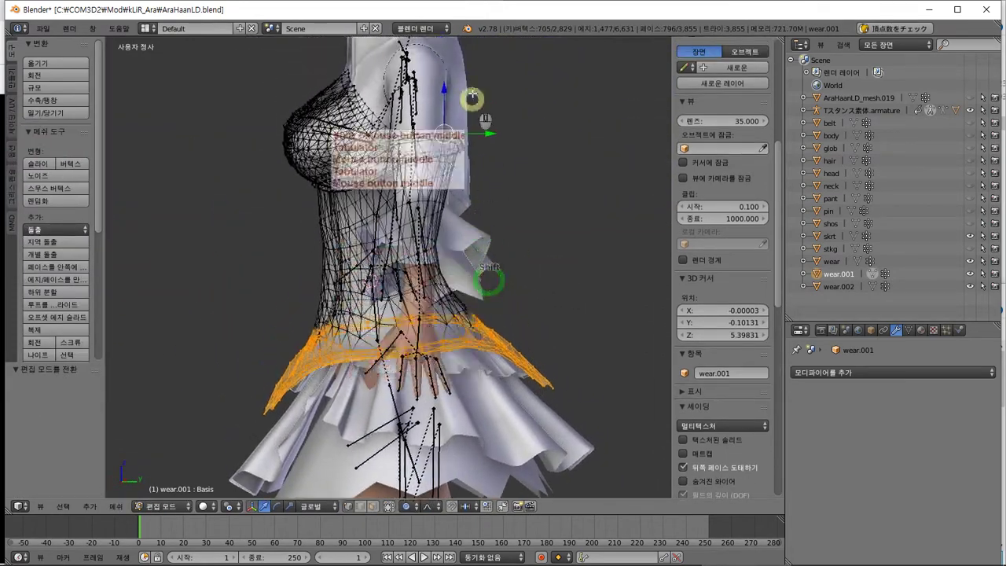
Move the corset hem up 0.082 along Z with a proportional size of 0.56
{"action": "left_click_drag", "start_coordinate": [445, 88], "coordinate": [444, 87]}
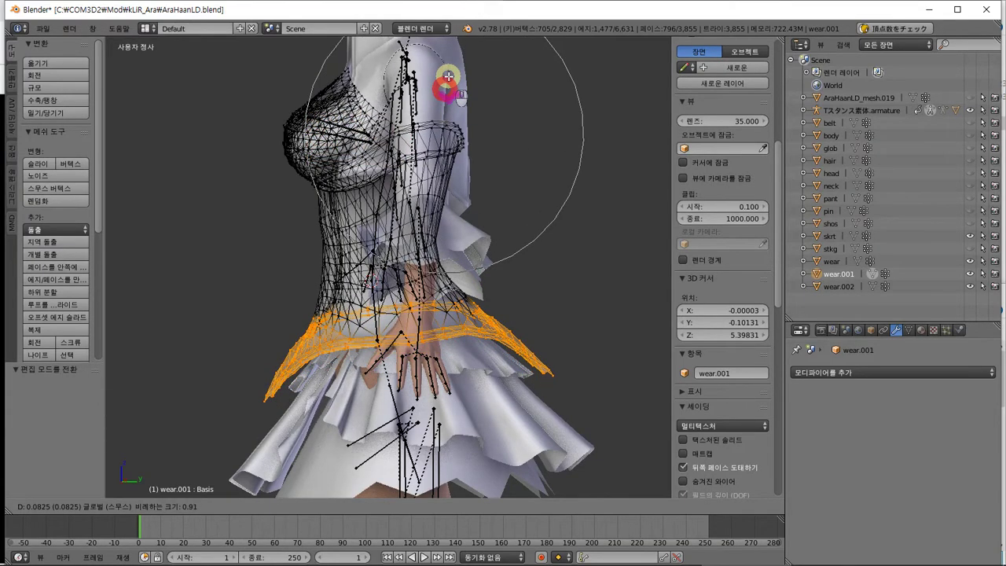
{"action": "scroll", "coordinate": [447, 76], "scroll_direction": "down", "scroll_amount": 2}
{"action": "scroll", "coordinate": [447, 75], "scroll_direction": "up", "scroll_amount": 6}
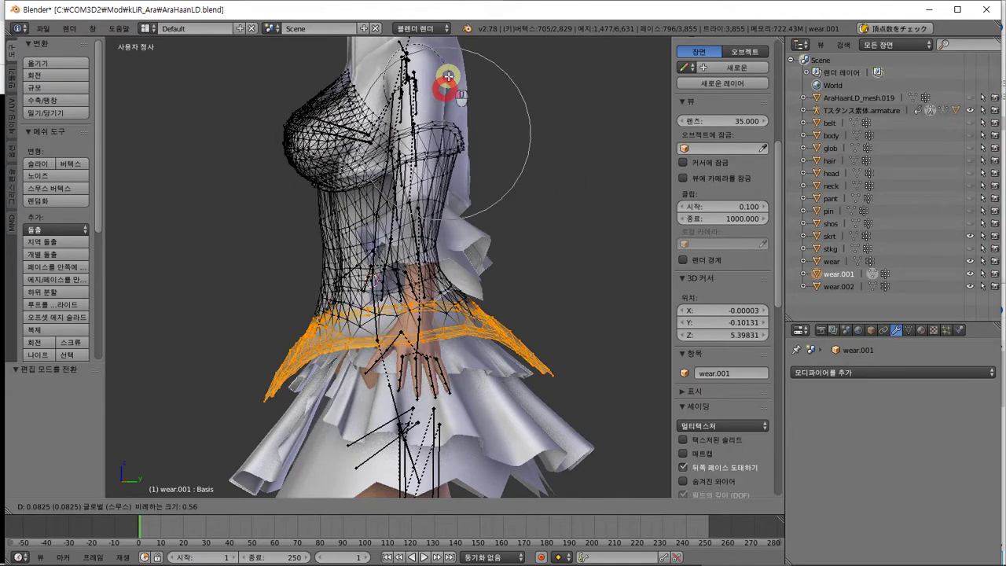
{"action": "left_click", "coordinate": [447, 76]}
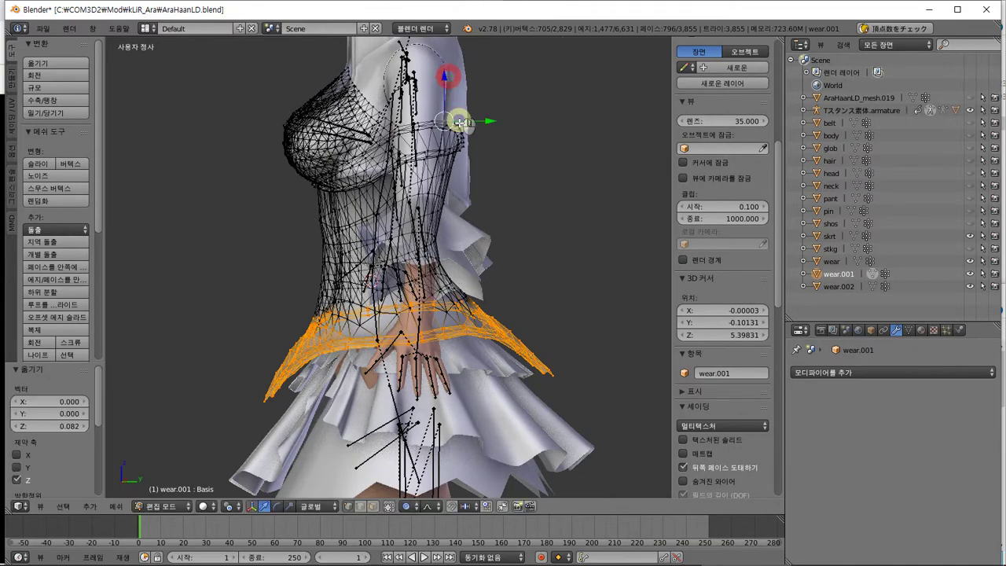
Undo the corset hem's Z move and rotations, keeping the hem vertices selected
{"action": "middle_click_drag", "start_coordinate": [448, 86], "coordinate": [371, 128]}
{"action": "key", "text": "ctrl+z"}
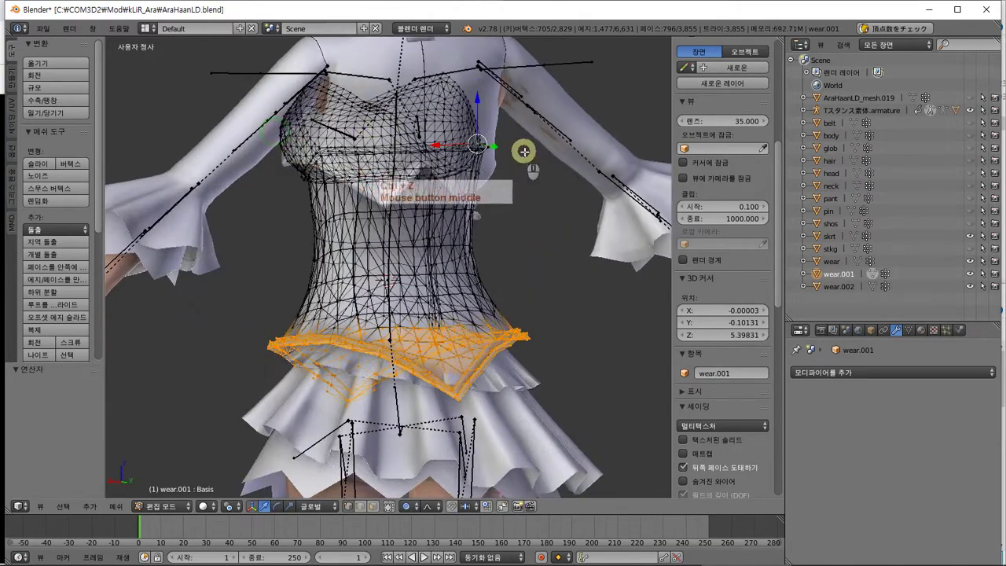
{"action": "middle_click_drag", "start_coordinate": [523, 152], "coordinate": [543, 159]}
{"action": "key", "text": "ctrl+z"}
{"action": "key", "text": "ctrl+z"}
{"action": "key", "text": "ctrl+z"}
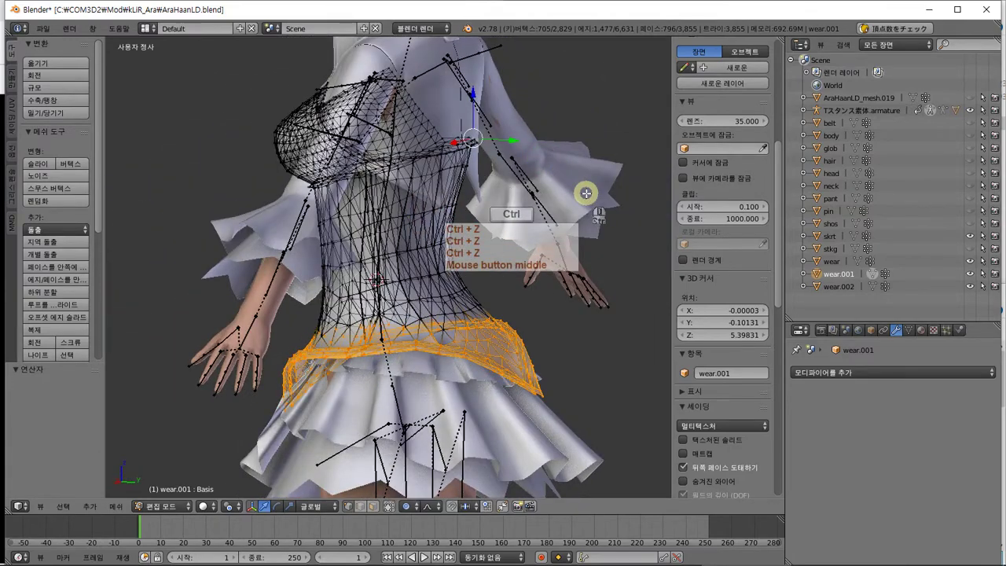
{"action": "key", "text": "ctrl+z"}
{"action": "key", "text": "ctrl+z"}
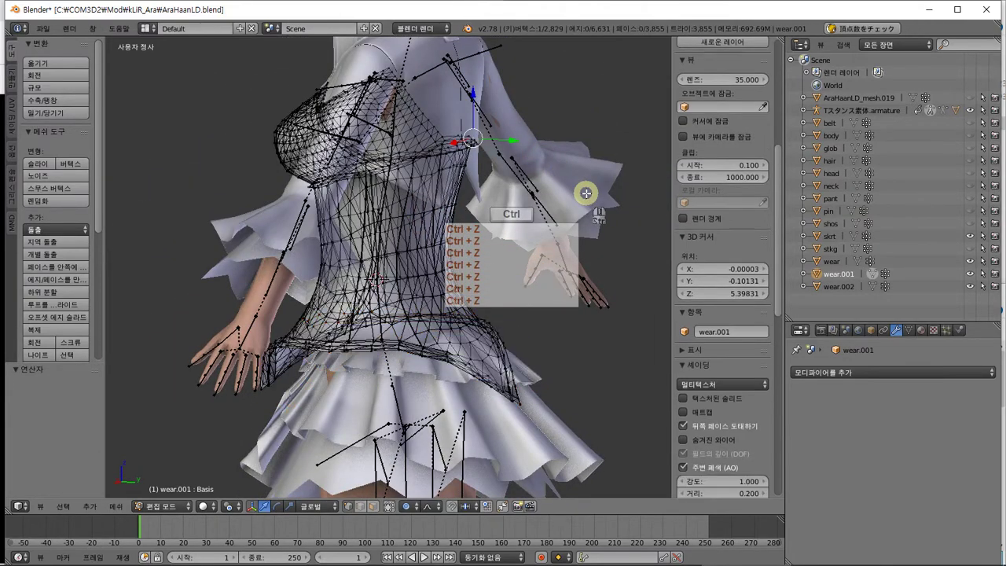
{"action": "key", "text": "ctrl+shift+z"}
Deselect the stray vertex on the corset's upper back edge, leaving only the hem selected
{"action": "key", "text": "b"}
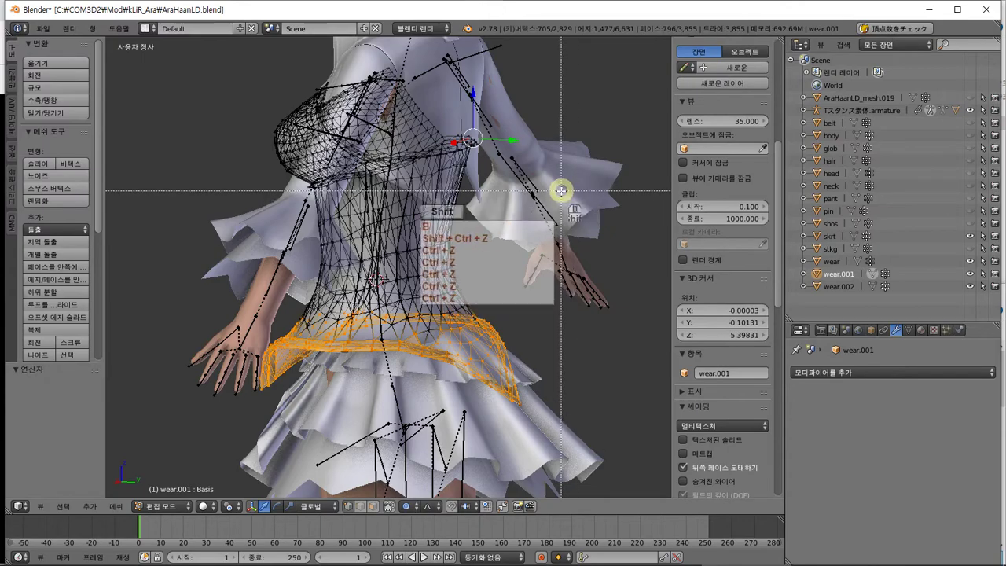
{"action": "left_click", "coordinate": [288, 168], "text": "shift"}
{"action": "middle_click_drag", "start_coordinate": [523, 197], "coordinate": [560, 183]}
{"action": "key", "text": "KP_3"}
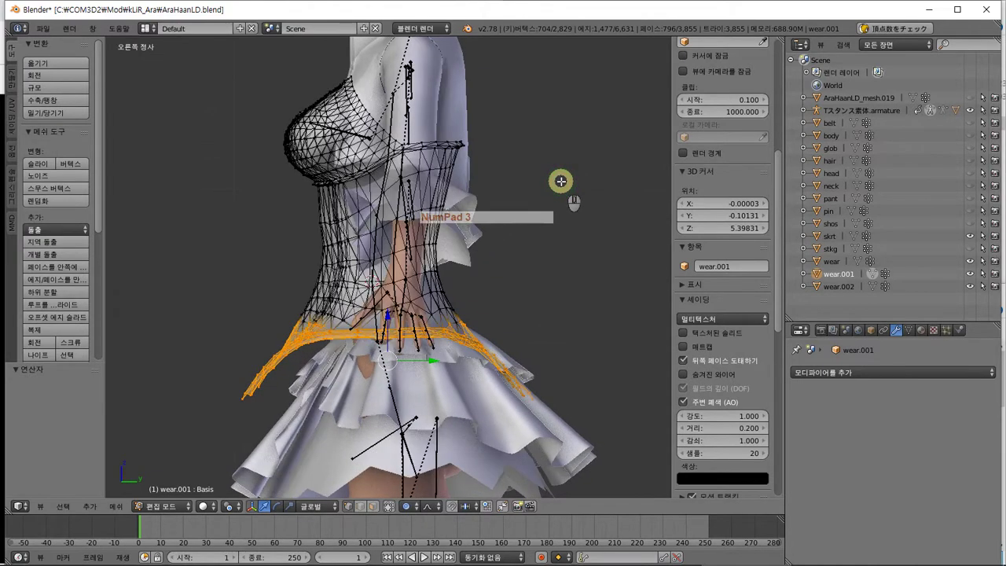
Set the pivot point to the 3D cursor and rotate the corset hem -8.729° with a proportional size of 1.00
{"action": "key", "text": "r"}
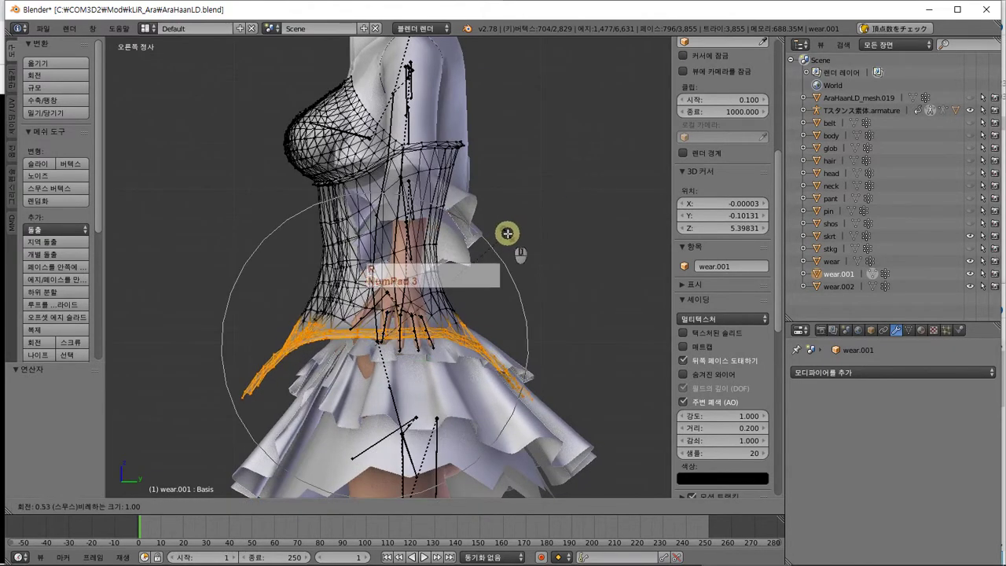
{"action": "key", "text": "Escape"}
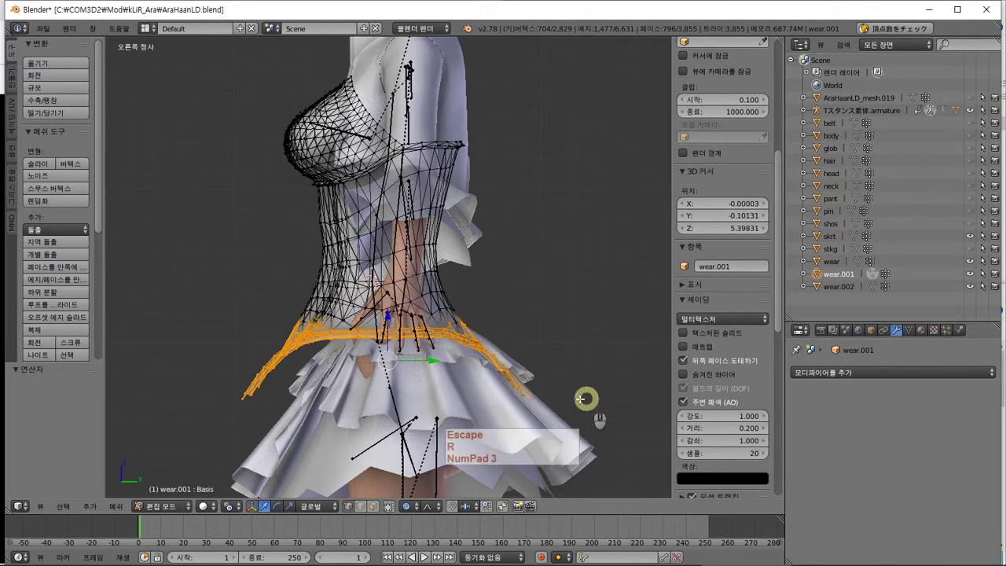
{"action": "left_click", "coordinate": [224, 506]}
{"action": "left_click", "coordinate": [262, 480]}
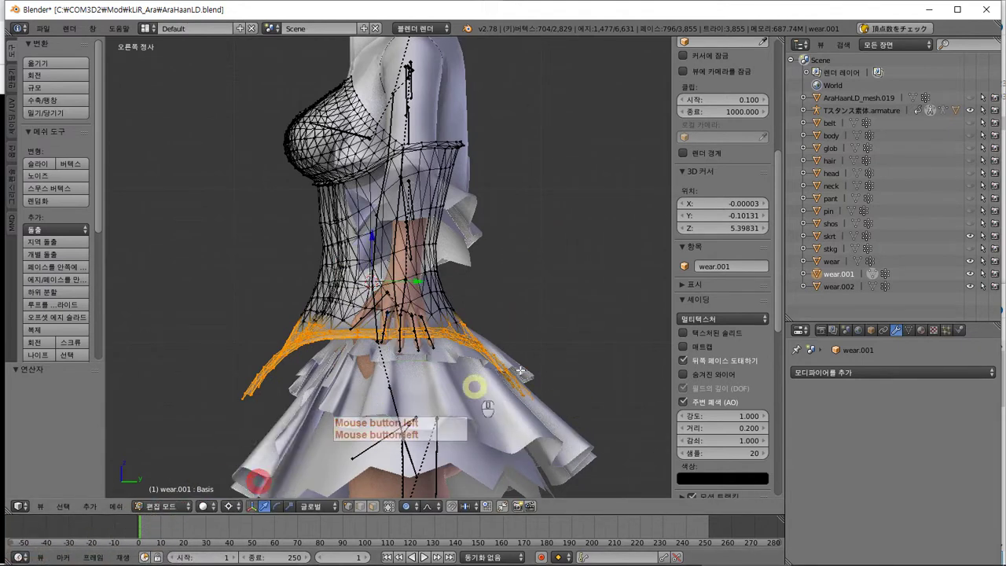
{"action": "key", "text": "r"}
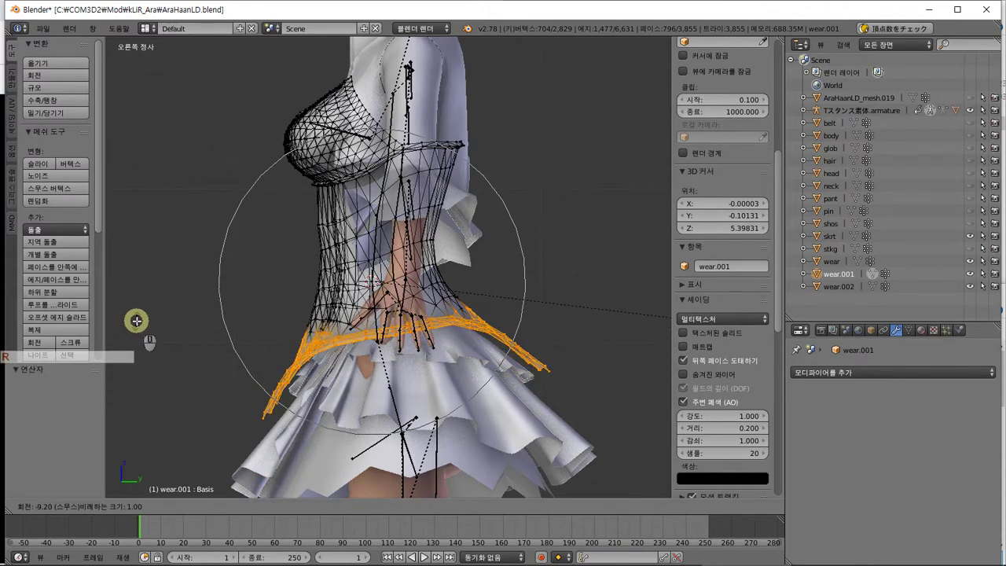
{"action": "left_click", "coordinate": [139, 322]}
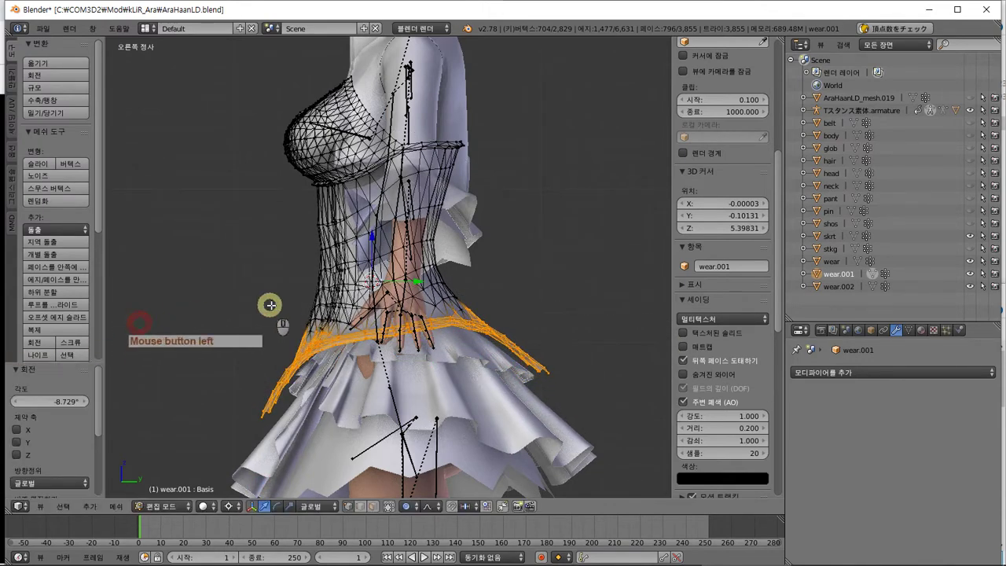
{"action": "middle_click_drag", "start_coordinate": [139, 322], "coordinate": [448, 349]}
{"action": "key", "text": "Tab"}
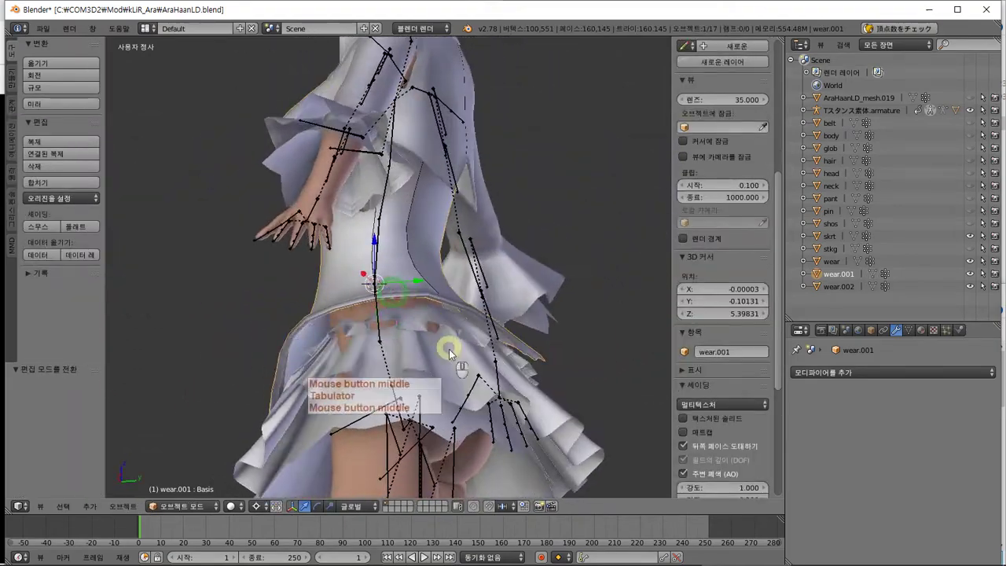
Nudge the whole skirt mesh up along Z and by about -0.046 along Y to fit under the corset
{"action": "mouse_move", "coordinate": [446, 391]}
{"action": "middle_mouse_down"}
{"action": "mouse_move", "coordinate": [444, 382]}
{"action": "mouse_move", "coordinate": [448, 393]}
{"action": "middle_mouse_up"}
{"action": "key", "text": "Tab"}
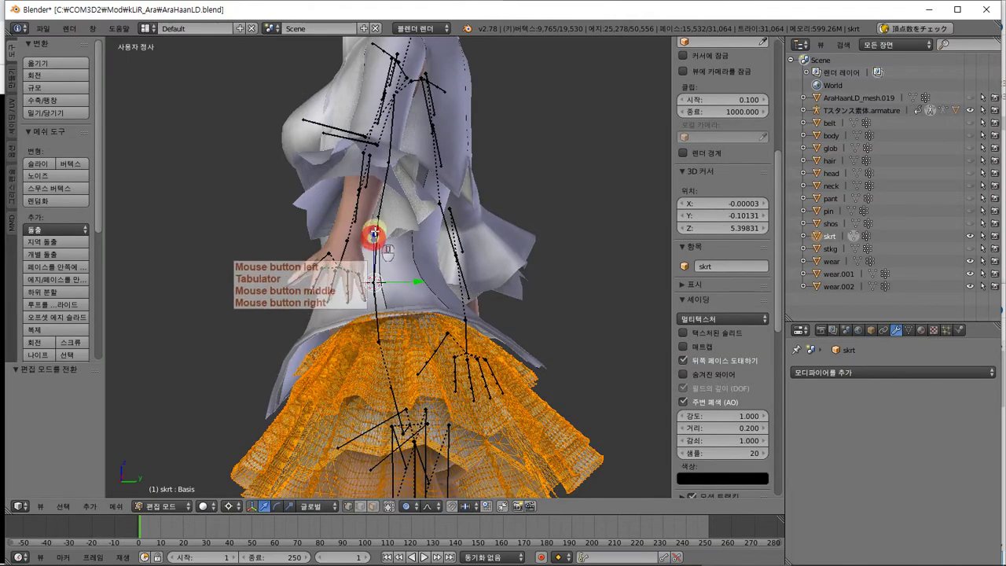
{"action": "left_click_drag", "start_coordinate": [374, 234], "coordinate": [366, 225]}
{"action": "key", "text": "Tab"}
{"action": "middle_click_drag", "start_coordinate": [414, 269], "coordinate": [445, 278]}
{"action": "key", "text": "Tab"}
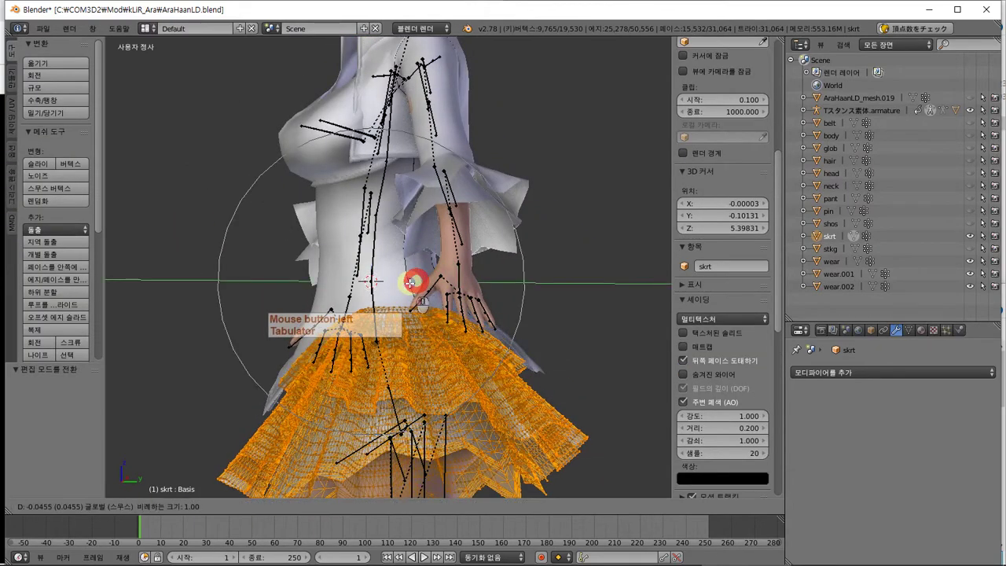
{"action": "key", "text": "Tab"}
{"action": "middle_click_drag", "start_coordinate": [412, 282], "coordinate": [441, 329]}
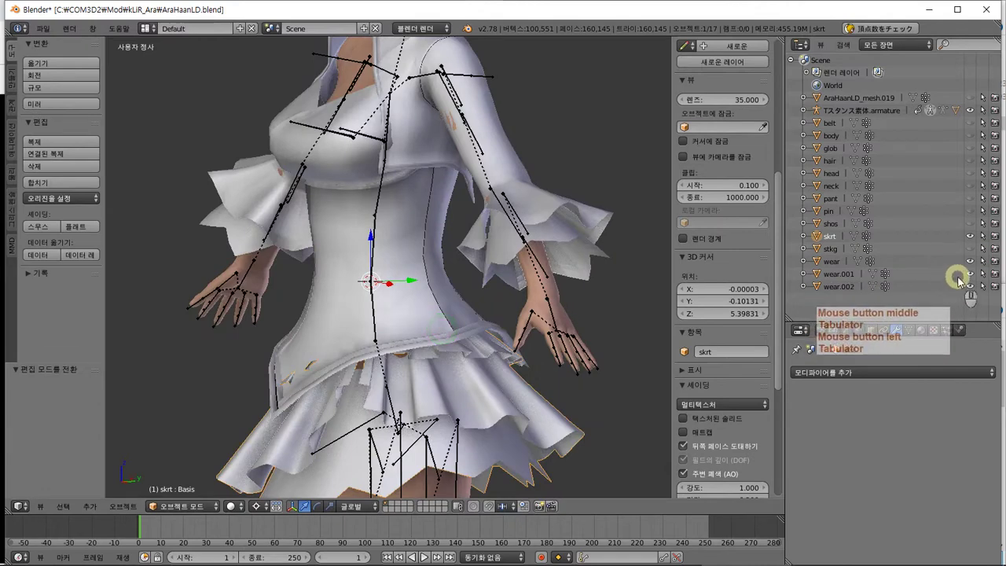
Hide the wear, wear.001 and wear.002 pieces to expose the skirt's waist on the body
{"action": "left_click", "coordinate": [970, 273]}
{"action": "left_click", "coordinate": [970, 286]}
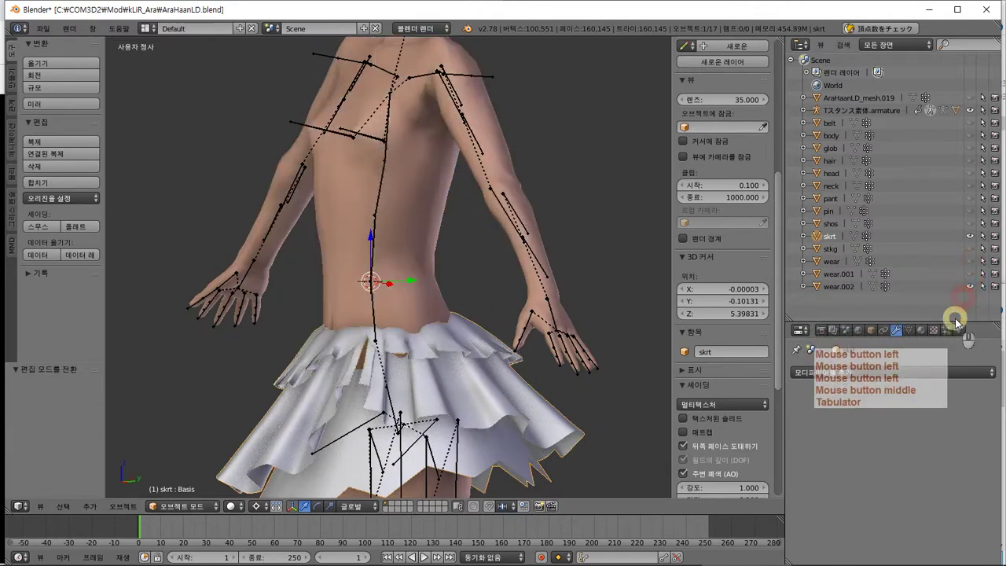
{"action": "left_click", "coordinate": [972, 280]}
{"action": "middle_click_drag", "start_coordinate": [250, 346], "coordinate": [252, 377]}
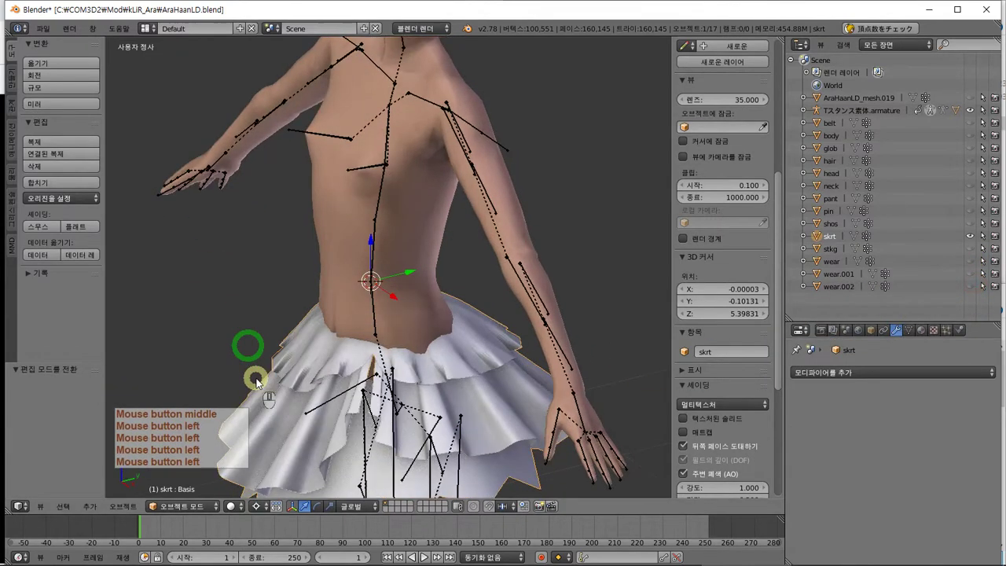
Try to move a single vertex of the skirt mesh along X with proportional editing
{"action": "key", "text": "Tab"}
{"action": "middle_click_drag", "start_coordinate": [359, 369], "coordinate": [438, 238]}
{"action": "scroll", "coordinate": [440, 363], "scroll_direction": "up", "scroll_amount": 2}
{"action": "scroll", "coordinate": [434, 252], "scroll_direction": "down", "scroll_amount": 1}
{"action": "key", "text": "KP_1"}
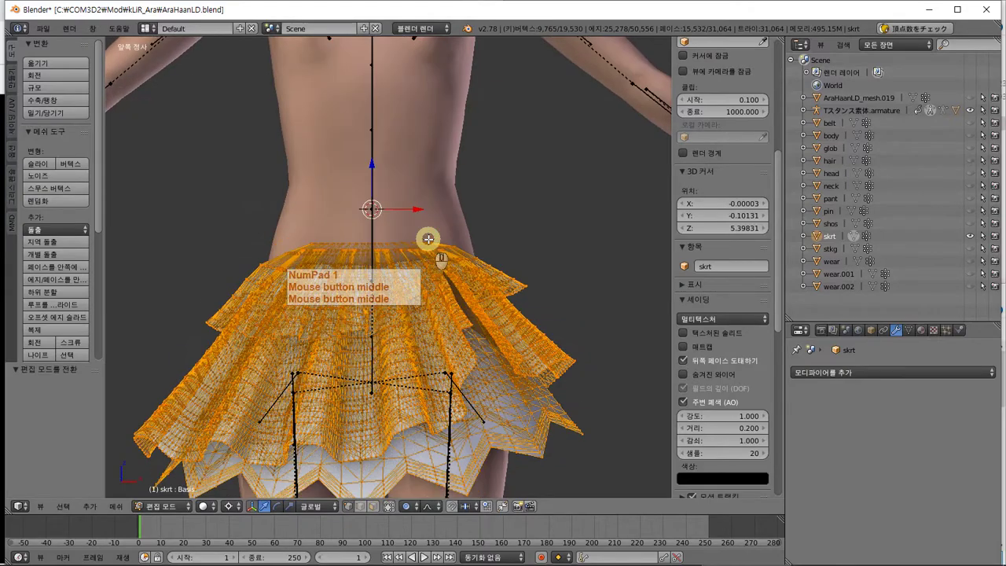
{"action": "mouse_move", "coordinate": [420, 235]}
{"action": "right_mouse_down"}
{"action": "mouse_move", "coordinate": [395, 227]}
{"action": "mouse_move", "coordinate": [415, 227]}
{"action": "right_mouse_up"}
{"action": "middle_click", "coordinate": [415, 227]}
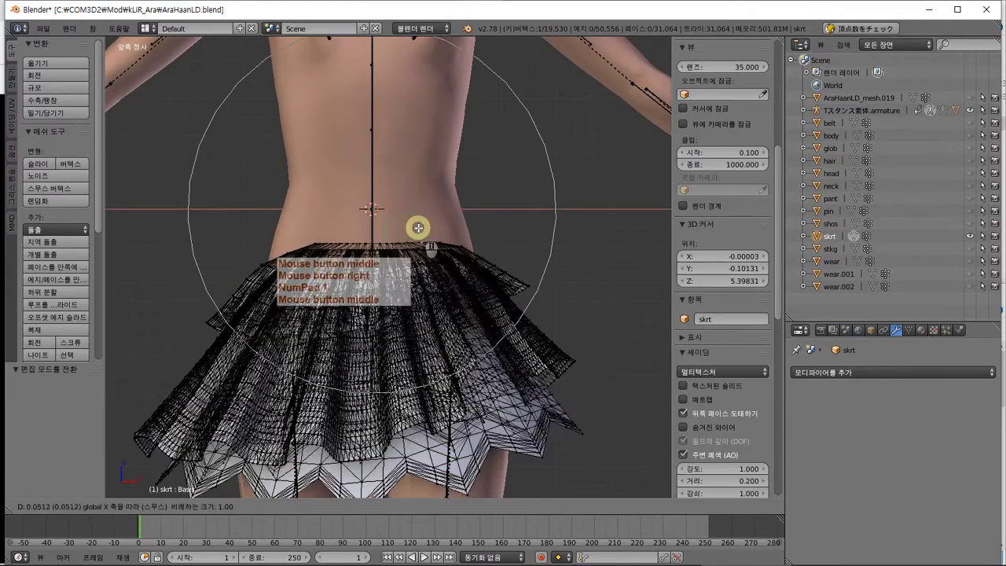
{"action": "key", "text": "Escape"}
Select the entire skirt mesh and try to scale it around the 3D cursor
{"action": "middle_click_drag", "start_coordinate": [469, 193], "coordinate": [415, 196]}
{"action": "key", "text": "a"}
{"action": "key", "text": "a"}
{"action": "key", "text": "s"}
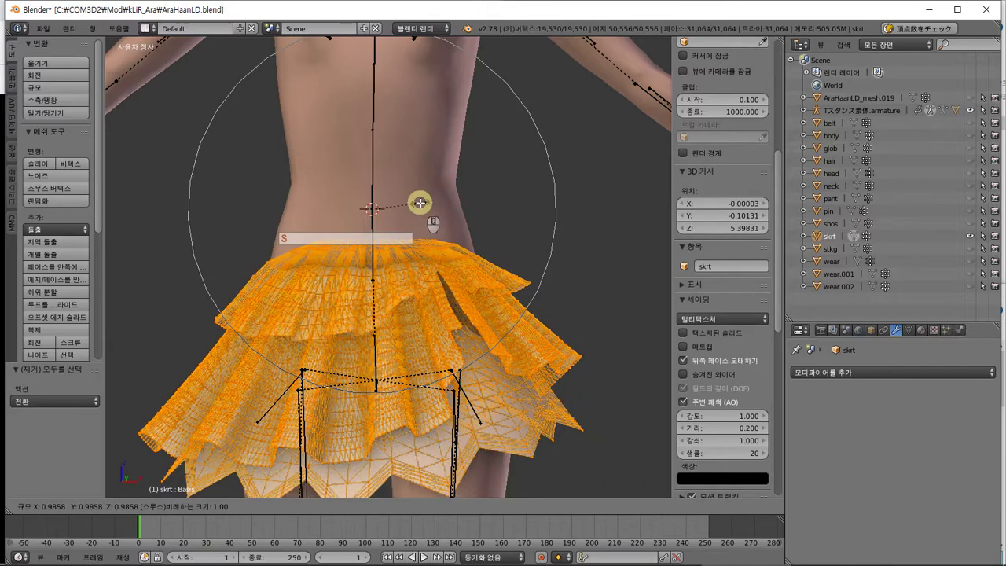
{"action": "key", "text": "Escape"}
{"action": "scroll", "coordinate": [420, 206], "scroll_direction": "down", "scroll_amount": 5}
{"action": "middle_click_drag", "start_coordinate": [400, 228], "coordinate": [400, 225]}
{"action": "scroll", "coordinate": [409, 226], "scroll_direction": "up", "scroll_amount": 5}
{"action": "scroll", "coordinate": [424, 233], "scroll_direction": "up", "scroll_amount": 5}
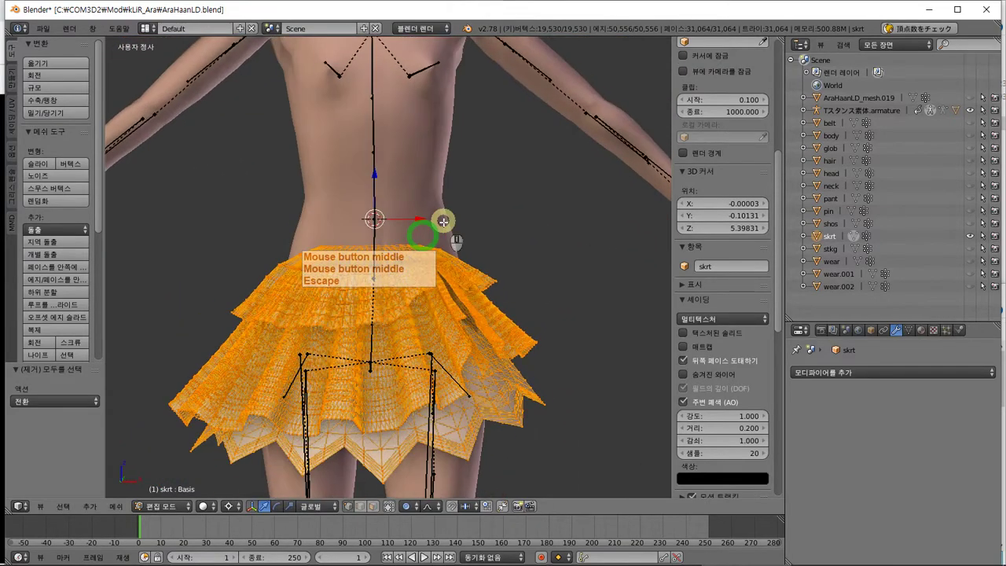
Deselect everything and box-select only the skirt's upper waist edge in front view
{"action": "key", "text": "a"}
{"action": "middle_click_drag", "start_coordinate": [412, 229], "coordinate": [396, 229]}
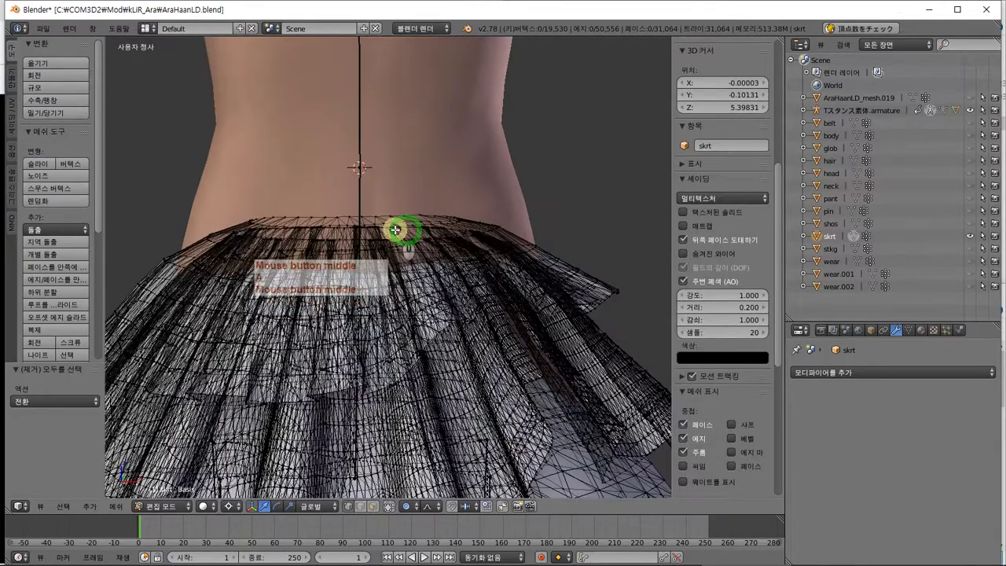
{"action": "key", "text": "KP_1"}
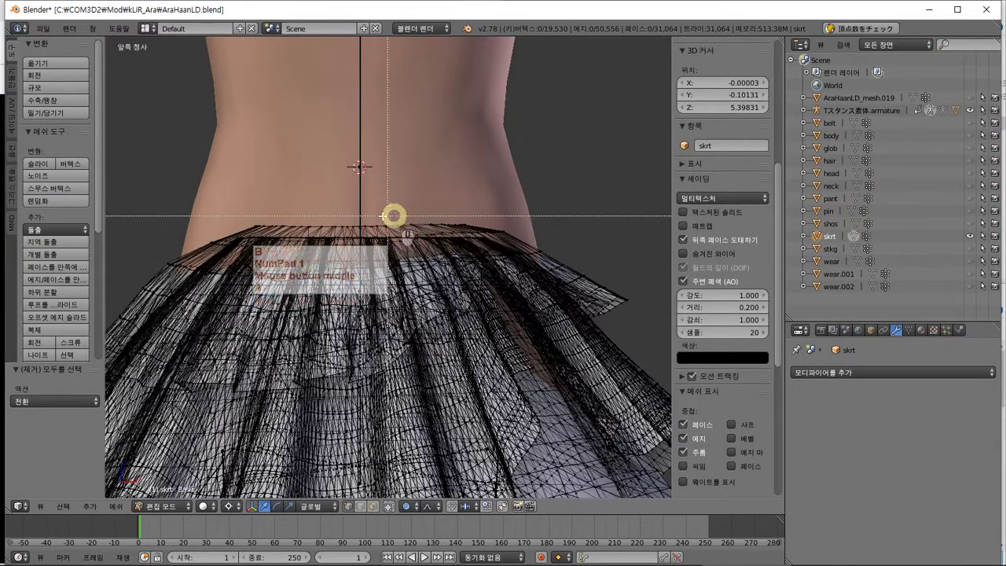
{"action": "left_click_drag", "start_coordinate": [236, 228], "coordinate": [639, 162]}
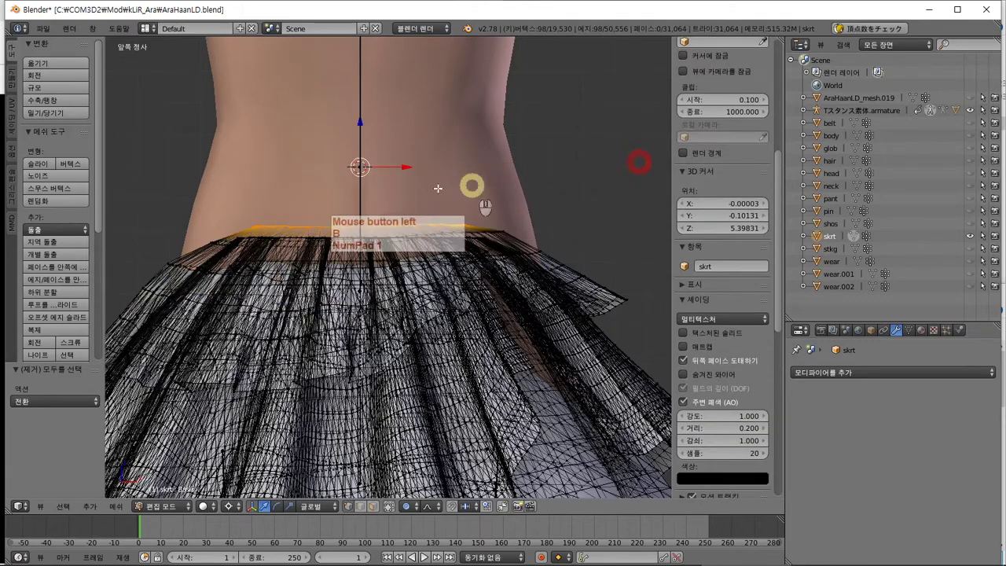
Try to scale the waist edge in X and Y only, using smooth falloff and a proportional size of 1.33
{"action": "scroll", "coordinate": [419, 190], "scroll_direction": "down", "scroll_amount": 3}
{"action": "key", "text": "s"}
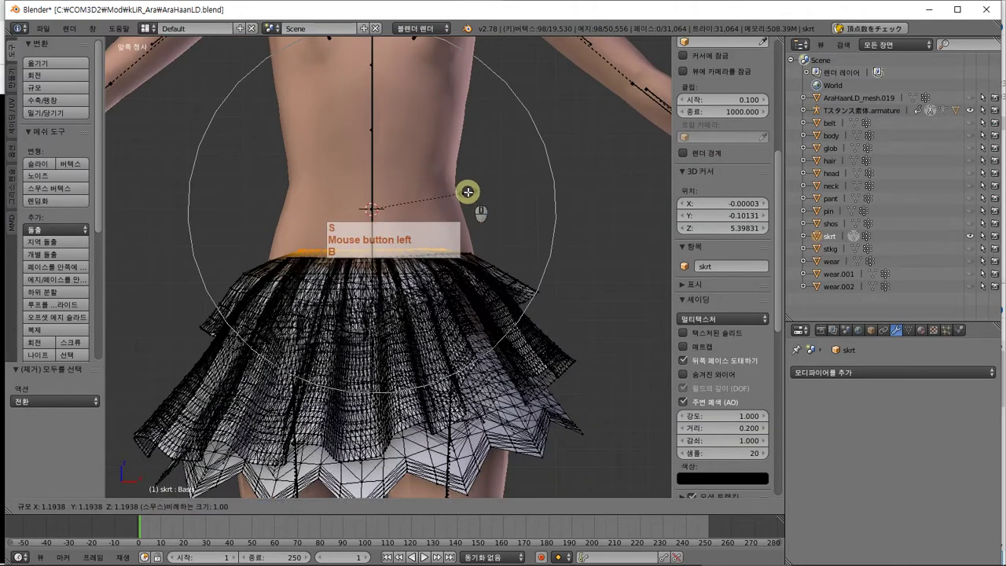
{"action": "key", "text": "shift+z"}
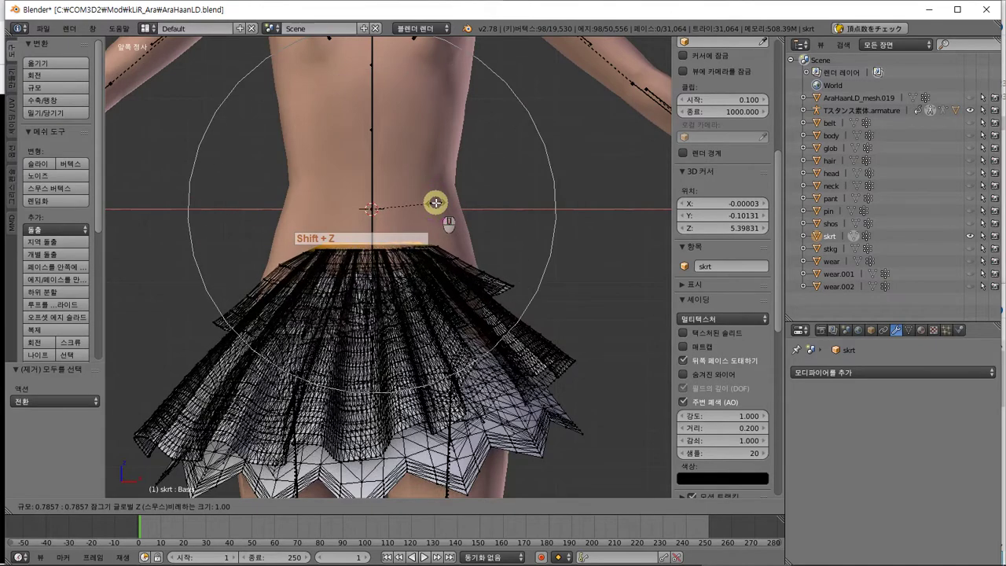
{"action": "scroll", "coordinate": [435, 201], "scroll_direction": "down", "scroll_amount": 3}
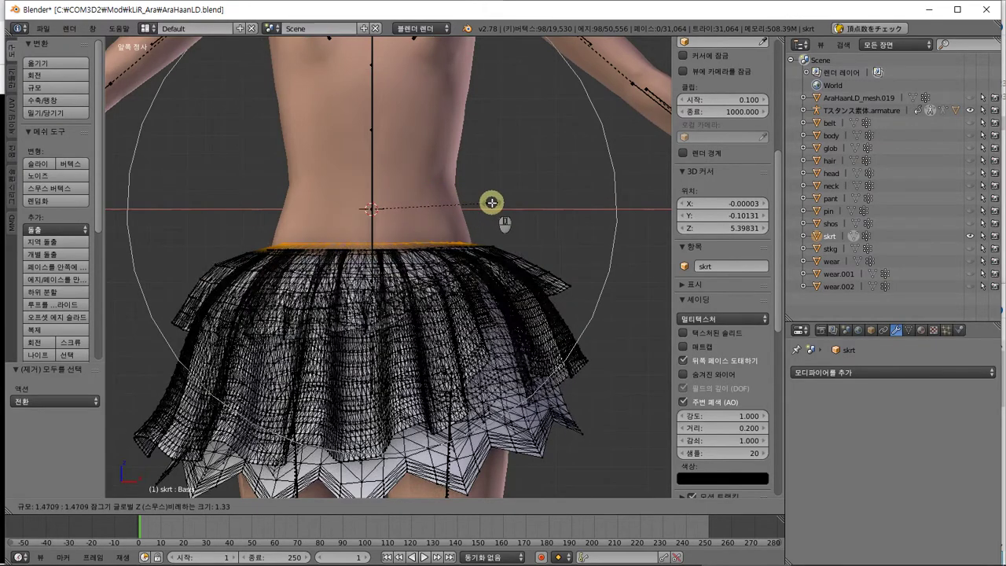
{"action": "key", "text": "Escape"}
Change the proportional falloff to Linear and try to widen the waist edge in X and Y only
{"action": "left_click", "coordinate": [428, 506]}
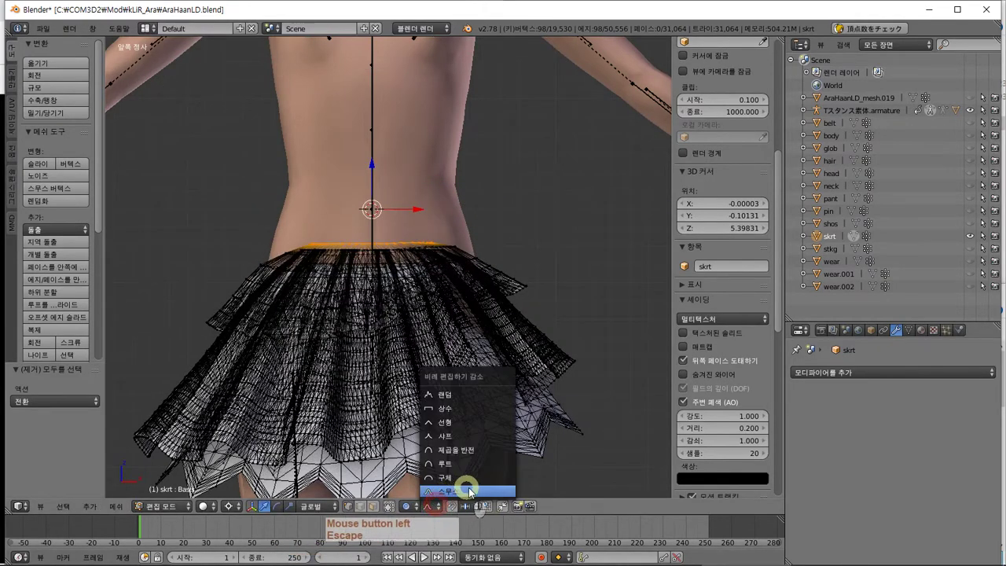
{"action": "left_click", "coordinate": [483, 428]}
{"action": "key", "text": "s"}
{"action": "key", "text": "shift+z"}
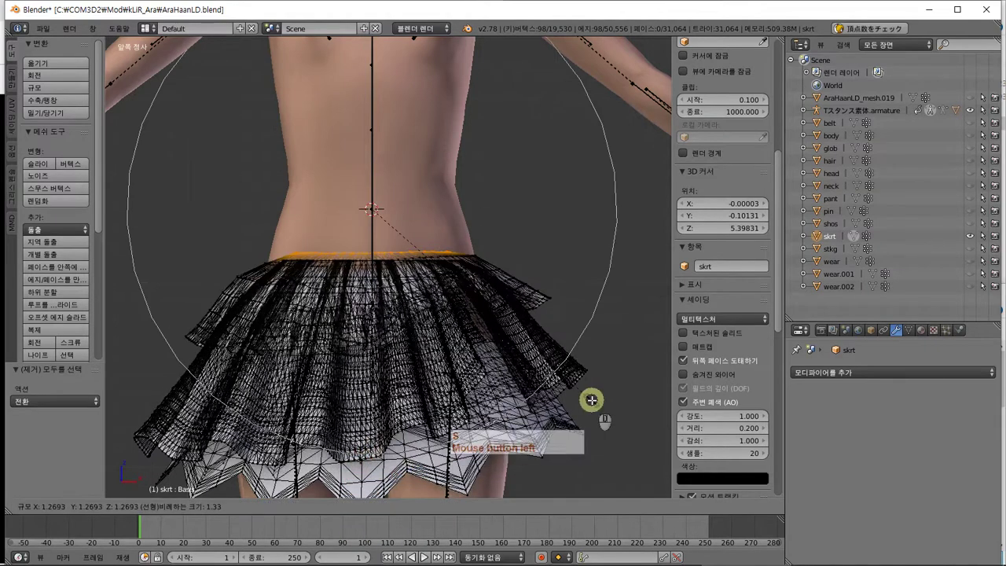
{"action": "key", "text": "shift"}
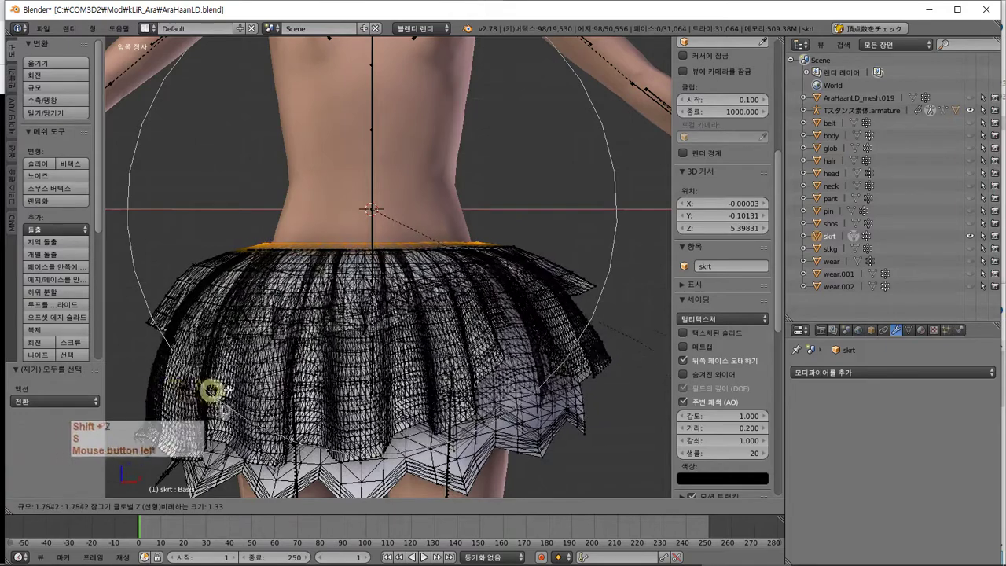
{"action": "key", "text": "Escape"}
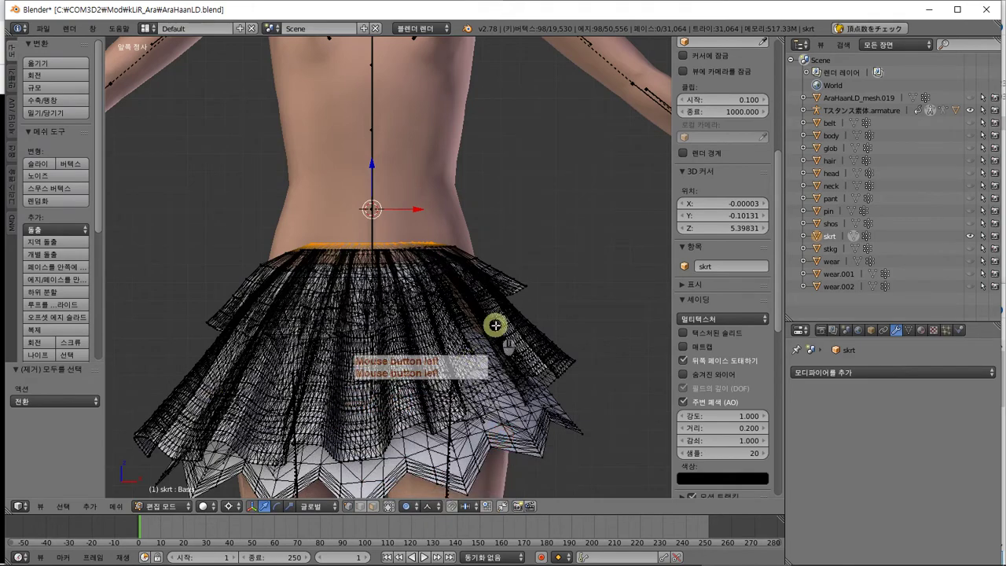
Try to widen the waist edge in X and Y by about 1.65 with Sharp falloff and a proportional size of 1.95
{"action": "key", "text": "s"}
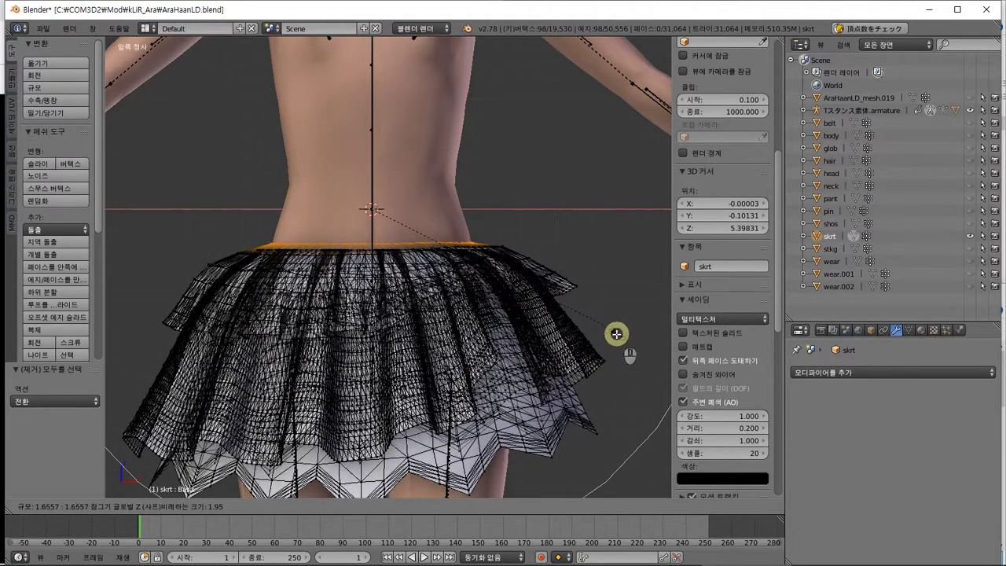
{"action": "left_click", "coordinate": [610, 333]}
{"action": "middle_click_drag", "start_coordinate": [537, 318], "coordinate": [450, 337]}
{"action": "key", "text": "Tab"}
{"action": "middle_click_drag", "start_coordinate": [503, 357], "coordinate": [454, 336]}
{"action": "middle_click_drag", "start_coordinate": [451, 332], "coordinate": [527, 336]}
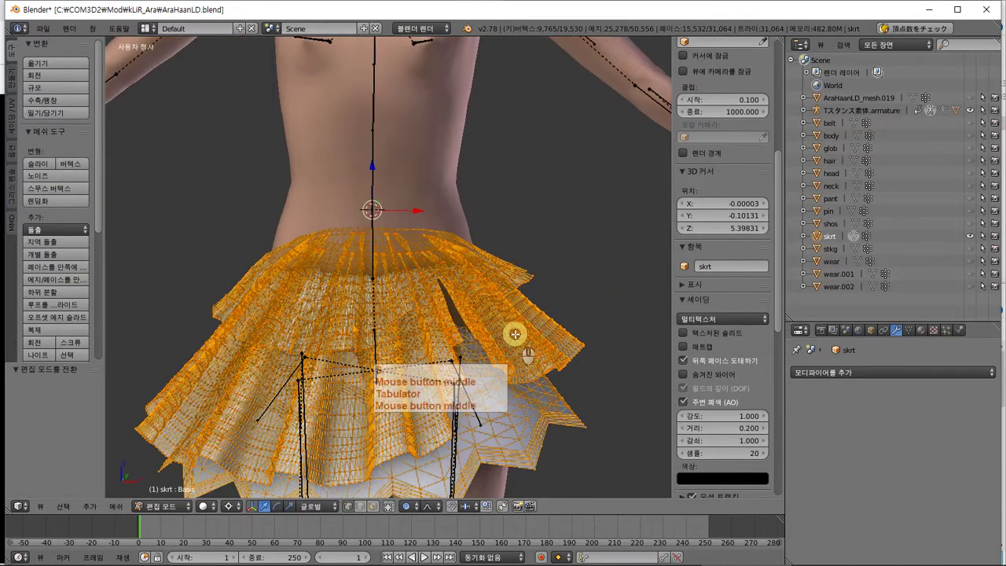
Scale the whole skirt mesh up uniformly around the 3D cursor so its waist clears the body
{"action": "key", "text": "s"}
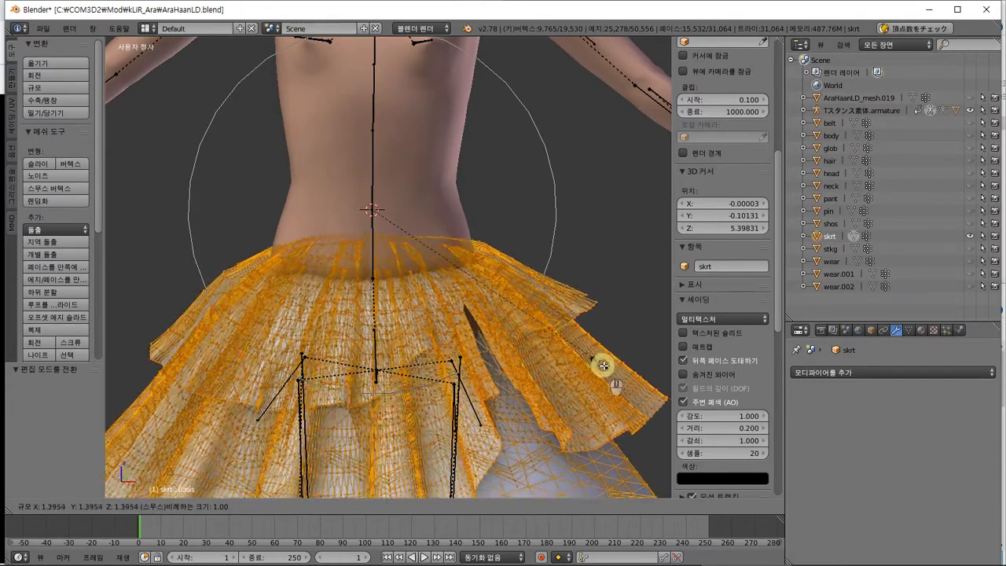
{"action": "left_click", "coordinate": [637, 385]}
{"action": "middle_click_drag", "start_coordinate": [637, 386], "coordinate": [568, 390]}
{"action": "key", "text": "Tab"}
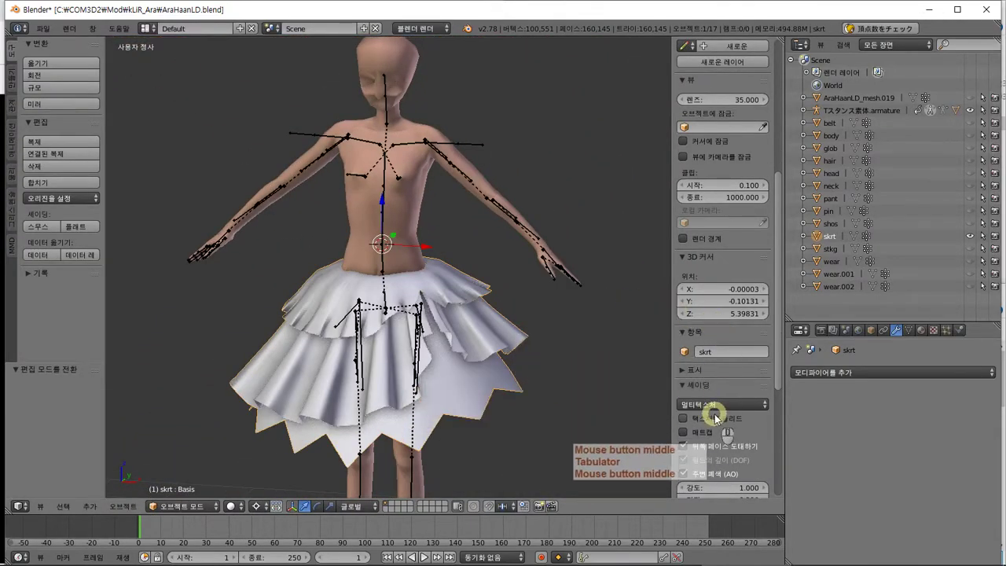
Turn on Textured Solid shading and show the wear, wear.001 and wear.002 pieces to check the skirt against the outfit
{"action": "left_click", "coordinate": [713, 418]}
{"action": "middle_click_drag", "start_coordinate": [332, 353], "coordinate": [346, 353]}
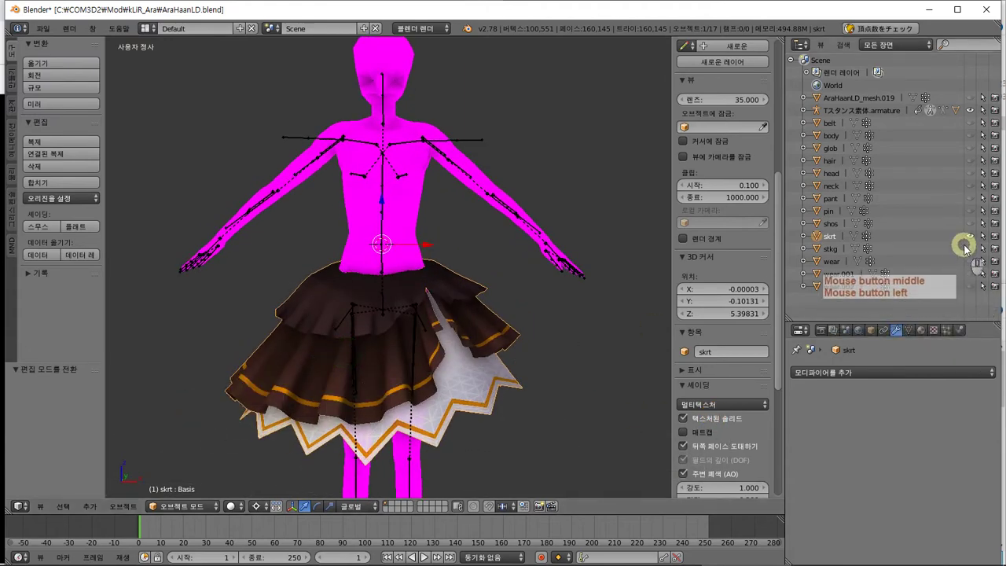
{"action": "left_click", "coordinate": [969, 261]}
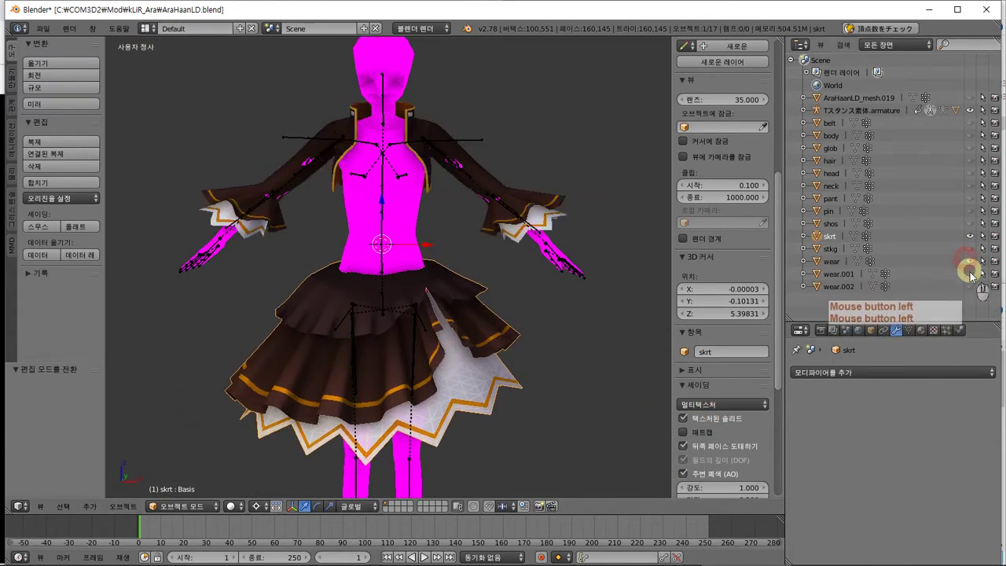
{"action": "left_click", "coordinate": [969, 274]}
{"action": "left_click", "coordinate": [969, 286]}
{"action": "middle_click_drag", "start_coordinate": [667, 326], "coordinate": [503, 336]}
{"action": "scroll", "coordinate": [503, 336], "scroll_direction": "down", "scroll_amount": 3}
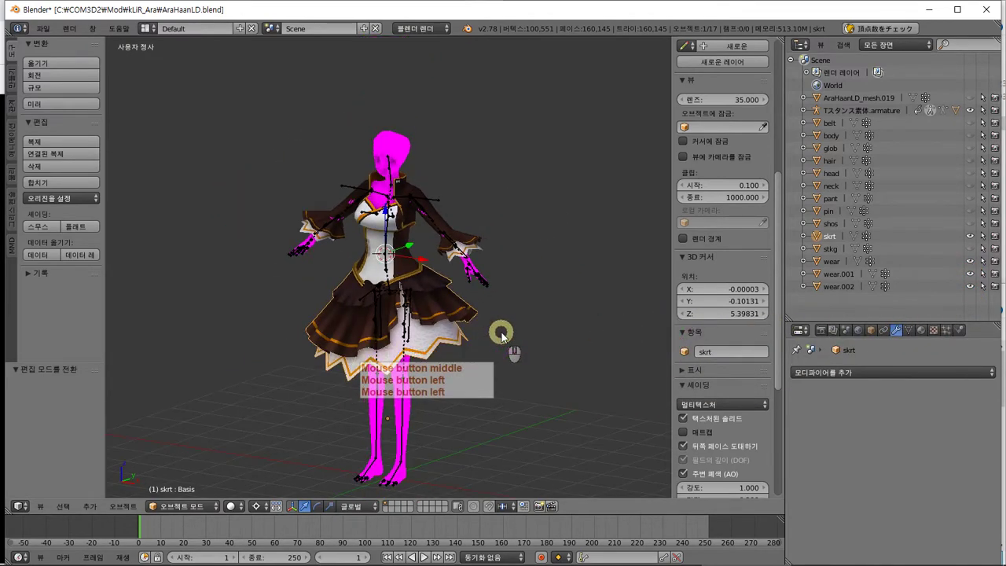
{"action": "scroll", "coordinate": [501, 336], "scroll_direction": "up", "scroll_amount": 4}
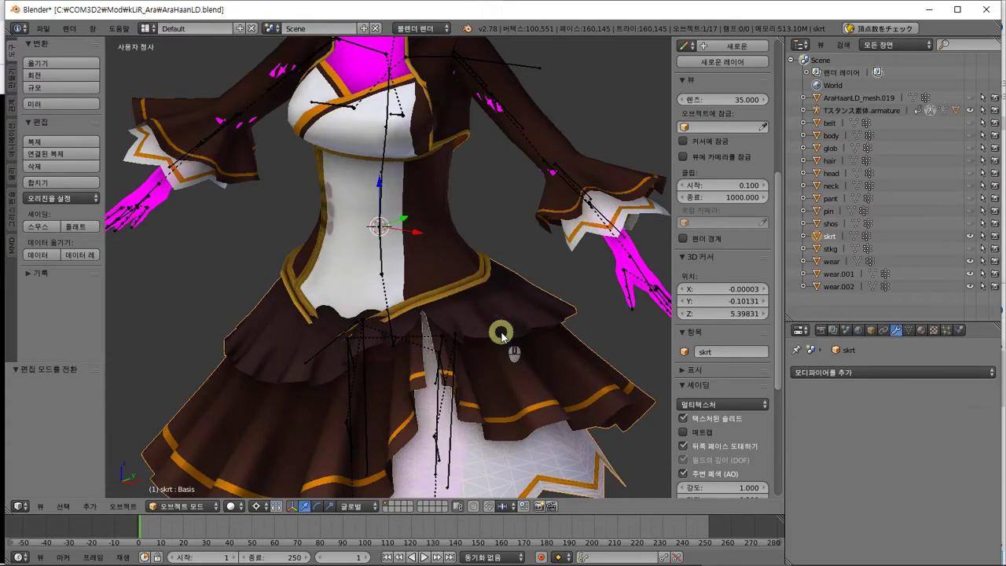
{"action": "mouse_move", "coordinate": [501, 336]}
{"action": "middle_mouse_down"}
{"action": "mouse_move", "coordinate": [444, 349]}
{"action": "mouse_move", "coordinate": [359, 341]}
{"action": "mouse_move", "coordinate": [440, 330]}
{"action": "mouse_move", "coordinate": [433, 308]}
{"action": "mouse_move", "coordinate": [529, 332]}
{"action": "mouse_move", "coordinate": [462, 333]}
{"action": "mouse_move", "coordinate": [470, 337]}
{"action": "middle_mouse_up"}
{"action": "key", "text": "Tab"}
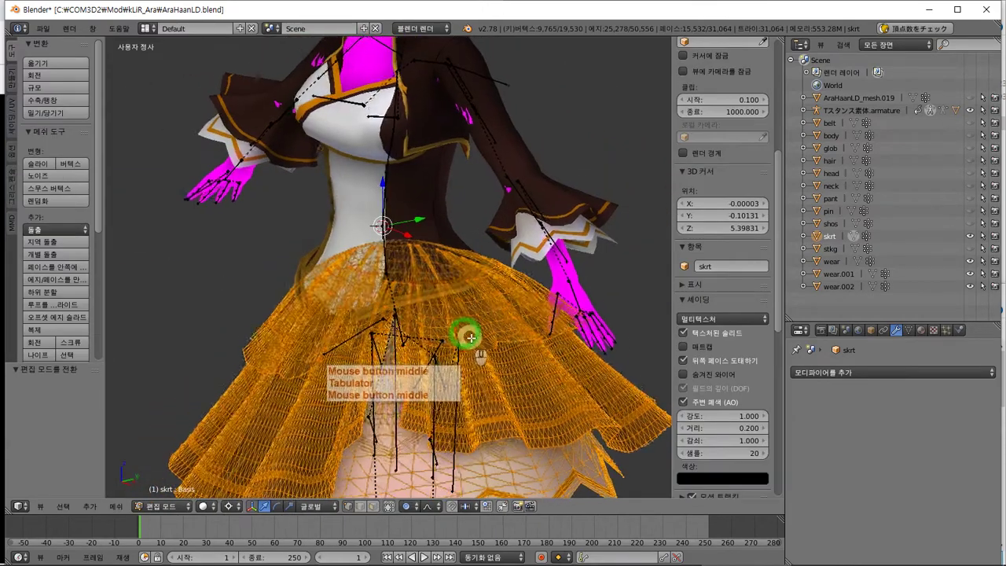
{"action": "key", "text": "Tab"}
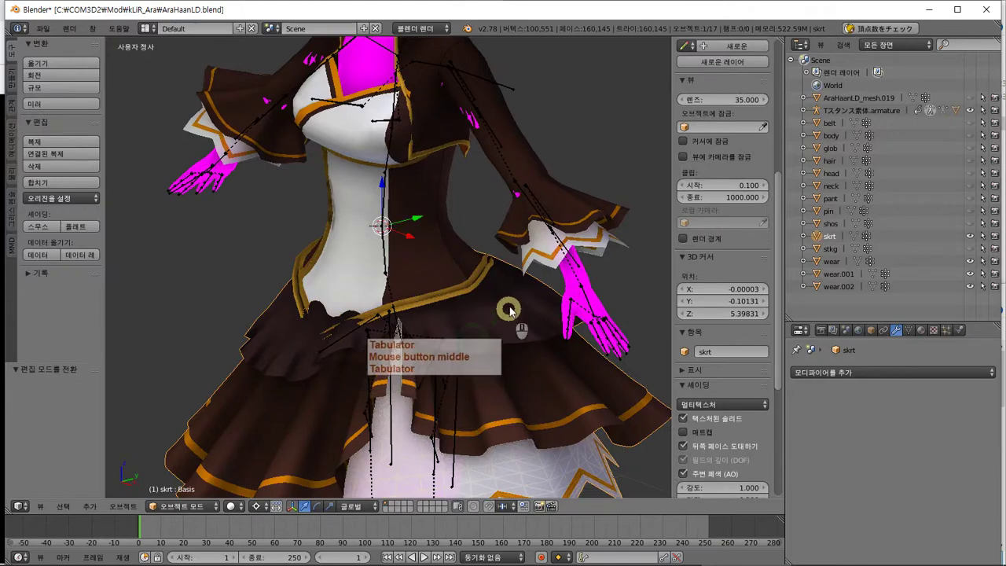
Hide the wear, wear.001 and wear.002 pieces again to expose the skirt's waist from the side
{"action": "left_click", "coordinate": [971, 262]}
{"action": "left_click", "coordinate": [971, 273]}
{"action": "left_click", "coordinate": [971, 286]}
{"action": "middle_click_drag", "start_coordinate": [357, 343], "coordinate": [312, 346]}
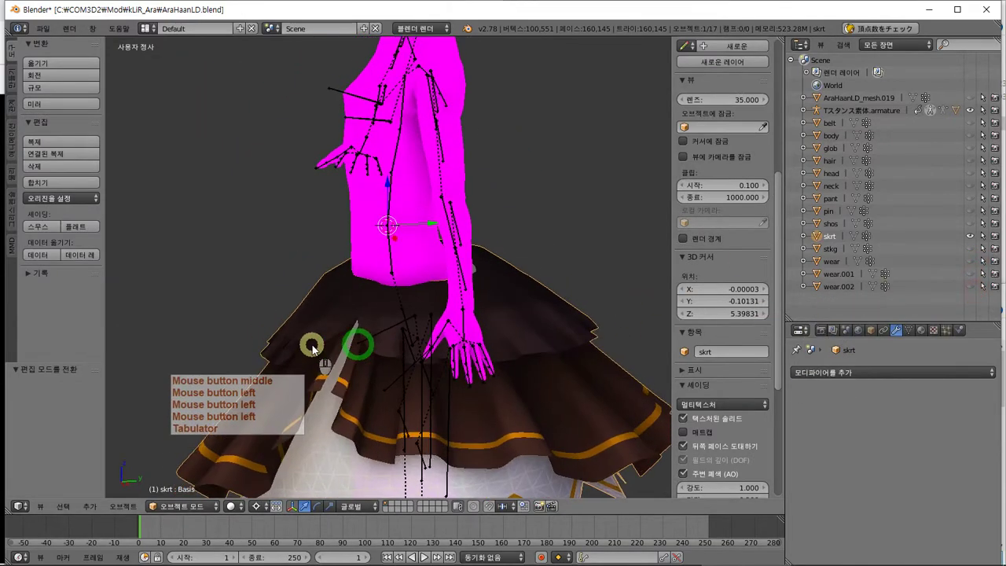
Shift the whole skirt mesh along Y to centre its waist around the body
{"action": "key", "text": "Tab"}
{"action": "middle_click_drag", "start_coordinate": [487, 299], "coordinate": [480, 300]}
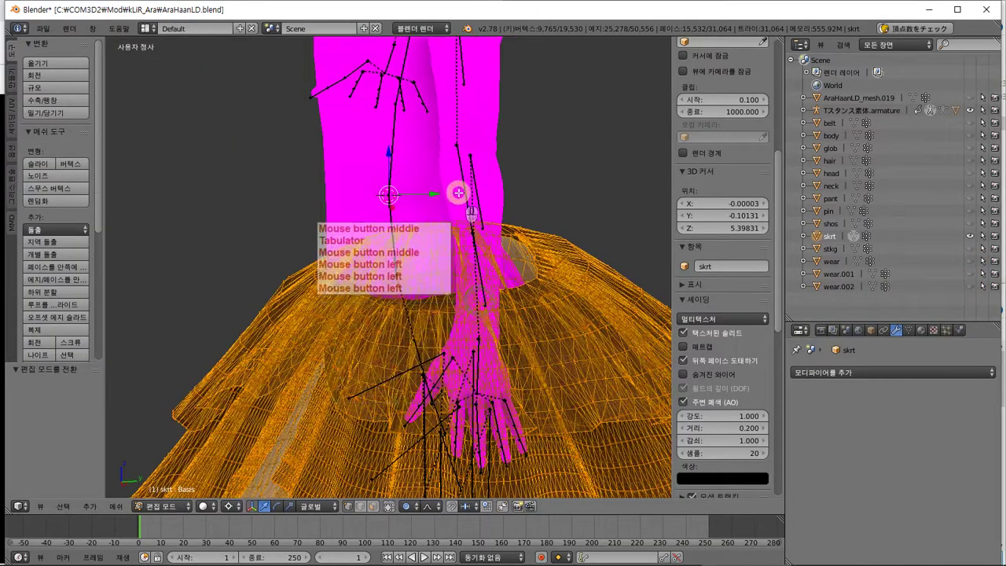
{"action": "left_click_drag", "start_coordinate": [402, 201], "coordinate": [440, 190]}
{"action": "key", "text": "ctrl+z"}
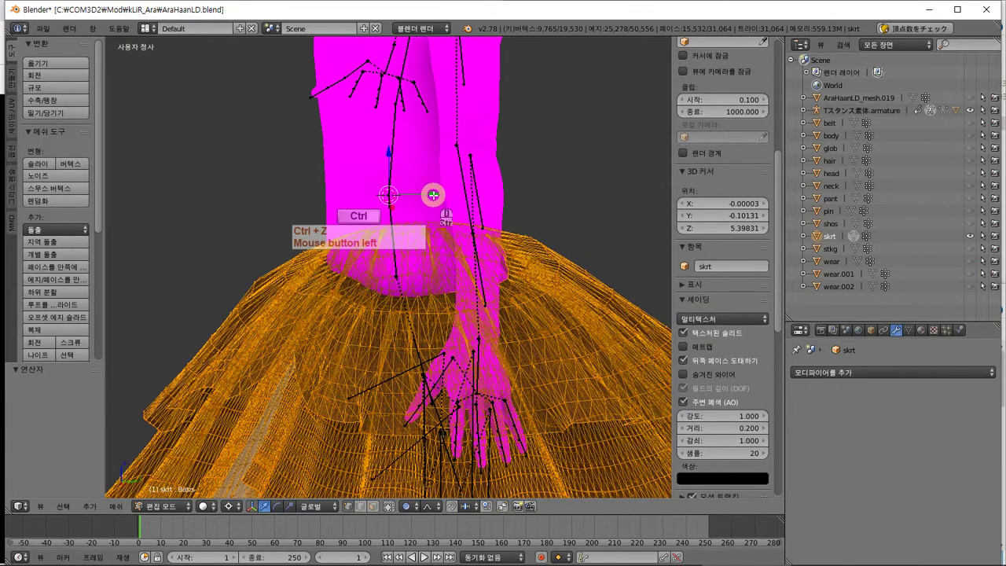
{"action": "key", "text": "ctrl+z"}
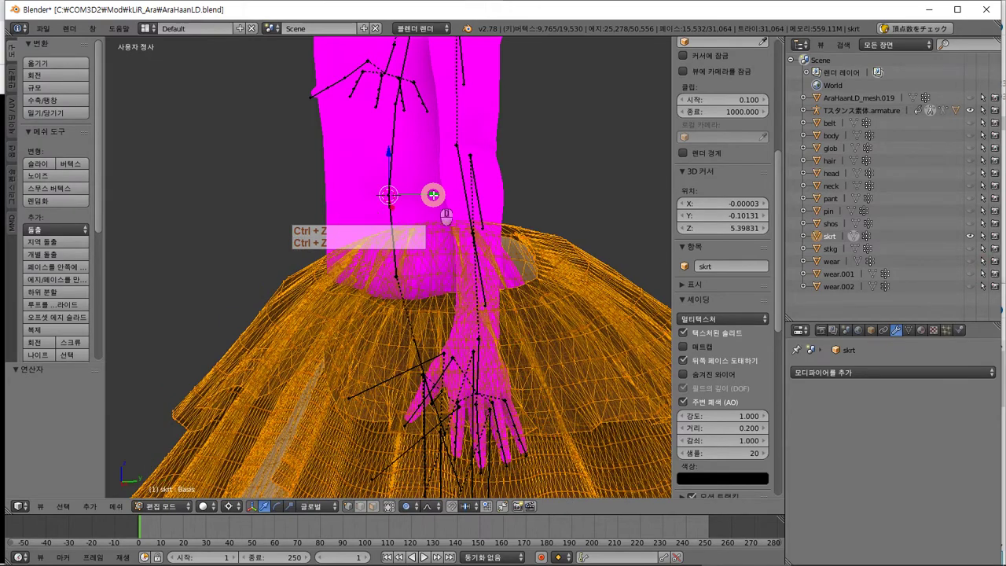
{"action": "left_click_drag", "start_coordinate": [414, 197], "coordinate": [398, 202]}
{"action": "key", "text": "Tab"}
{"action": "middle_click_drag", "start_coordinate": [405, 236], "coordinate": [425, 246]}
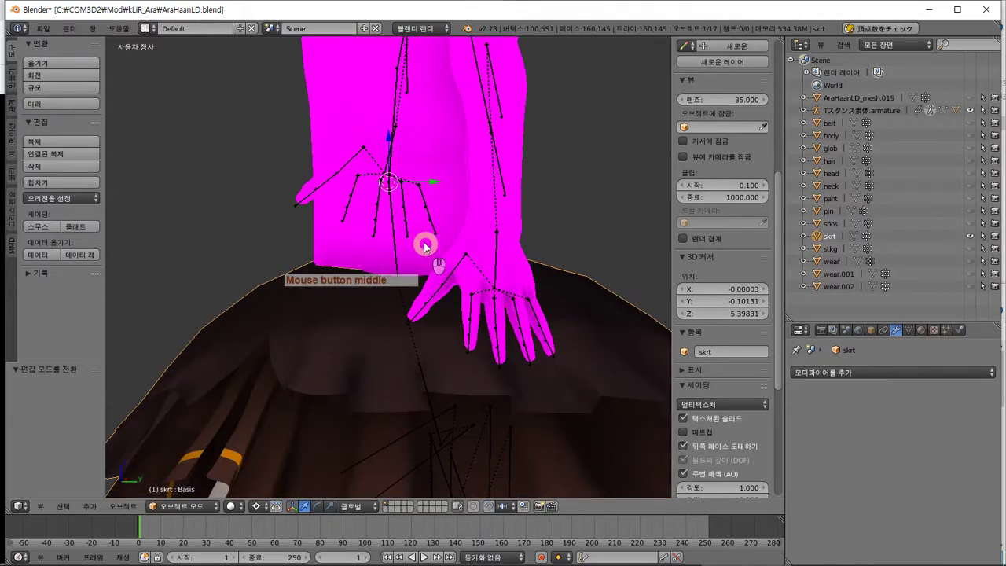
Fine-tune the skirt's placement at the waist along Z and Y
{"action": "left_click", "coordinate": [389, 118]}
{"action": "middle_click_drag", "start_coordinate": [390, 112], "coordinate": [864, 250]}
{"action": "left_click", "coordinate": [431, 187]}
{"action": "key", "text": "Tab"}
{"action": "key", "text": "Tab"}
{"action": "middle_click_drag", "start_coordinate": [417, 275], "coordinate": [383, 313]}
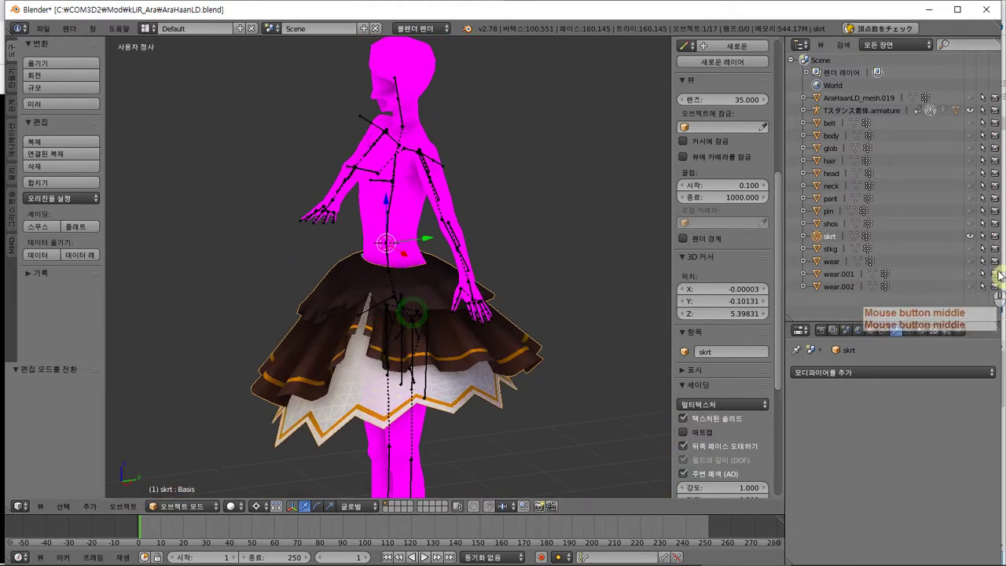
Show the wear, wear.001 and wear.002 pieces together with the repositioned skirt
{"action": "left_click", "coordinate": [969, 261]}
{"action": "left_click", "coordinate": [970, 273]}
{"action": "left_click", "coordinate": [970, 286]}
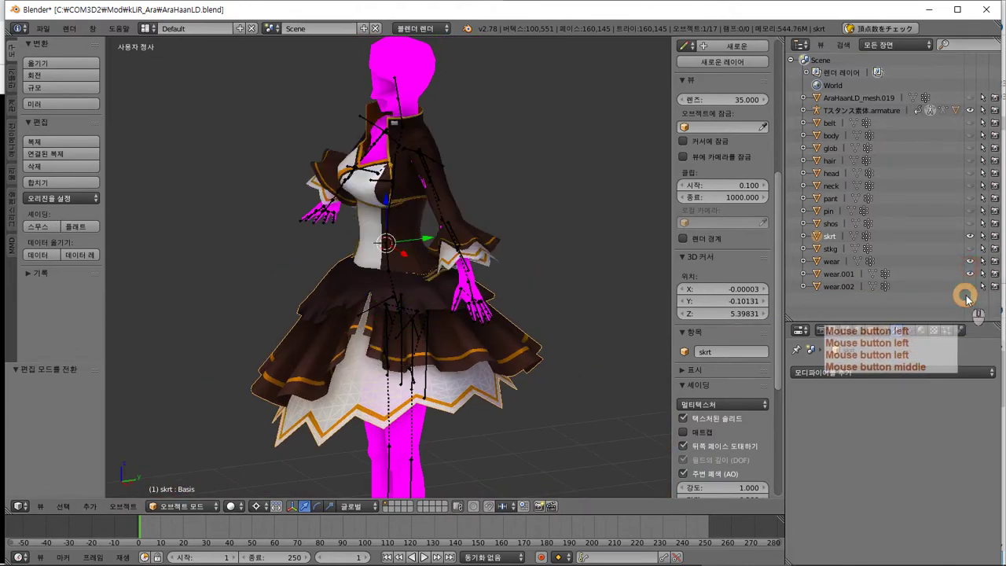
{"action": "middle_click_drag", "start_coordinate": [463, 345], "coordinate": [501, 322]}
Scale the whole skirt mesh down uniformly by about 0.8 around the 3D cursor to fit beneath the corset
{"action": "key", "text": "Tab"}
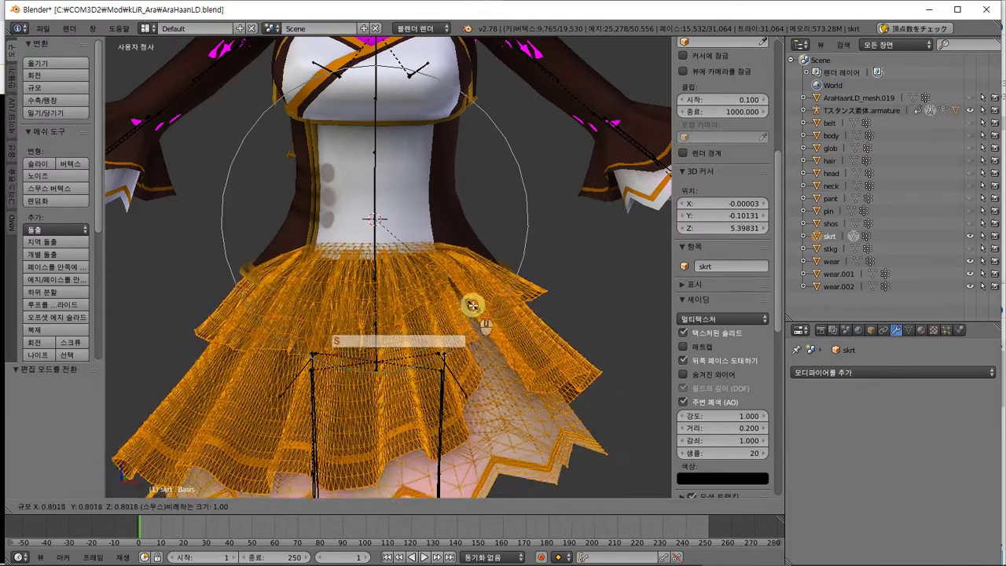
{"action": "left_click", "coordinate": [478, 306]}
{"action": "middle_click_drag", "start_coordinate": [476, 308], "coordinate": [352, 307]}
{"action": "key", "text": "Tab"}
Move the whole skirt mesh down along Z by -0.095
{"action": "key", "text": "Tab"}
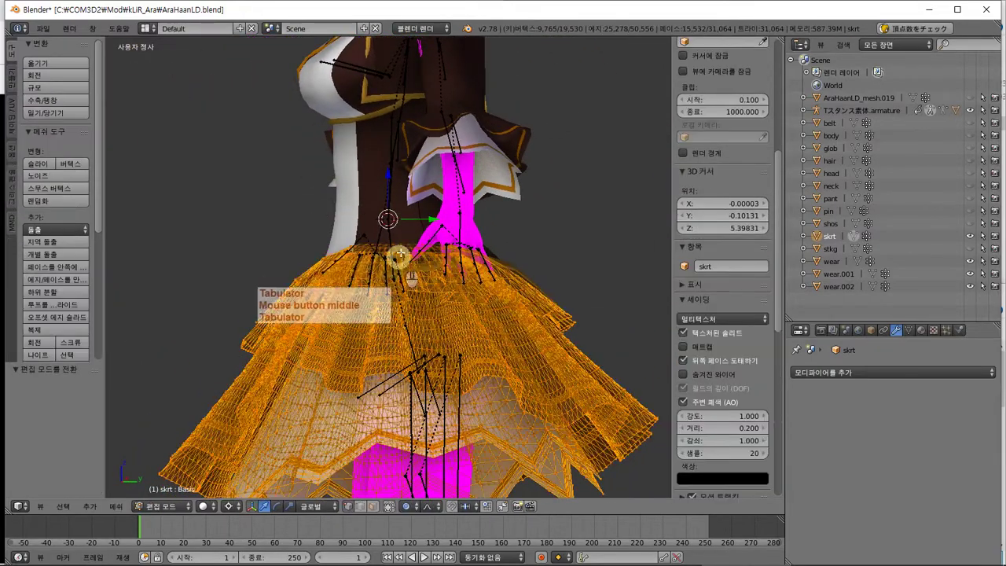
{"action": "mouse_move", "coordinate": [432, 248]}
{"action": "middle_mouse_down"}
{"action": "mouse_move", "coordinate": [399, 177]}
{"action": "mouse_move", "coordinate": [410, 193]}
{"action": "mouse_move", "coordinate": [407, 253]}
{"action": "mouse_move", "coordinate": [432, 259]}
{"action": "middle_mouse_up"}
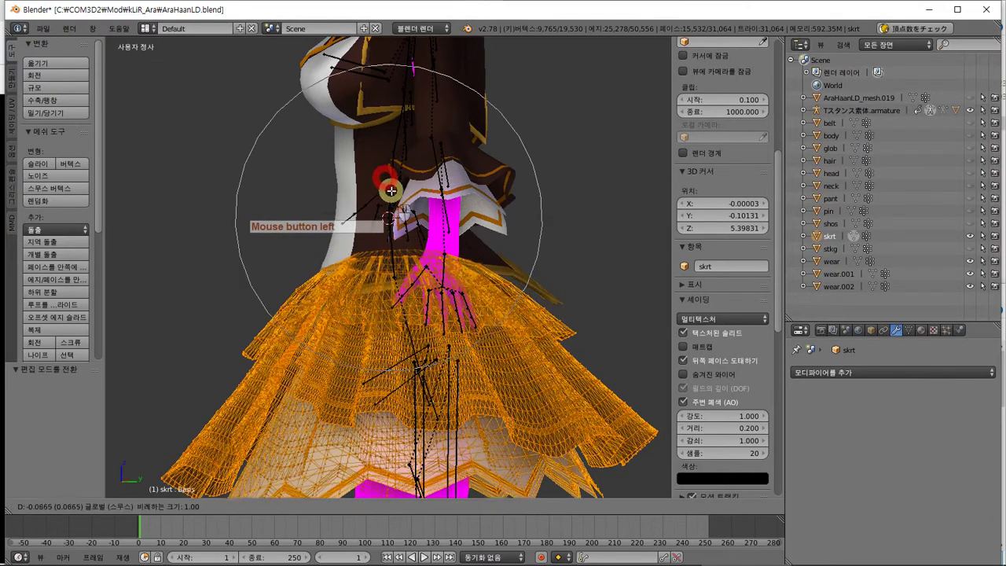
{"action": "left_click", "coordinate": [392, 191]}
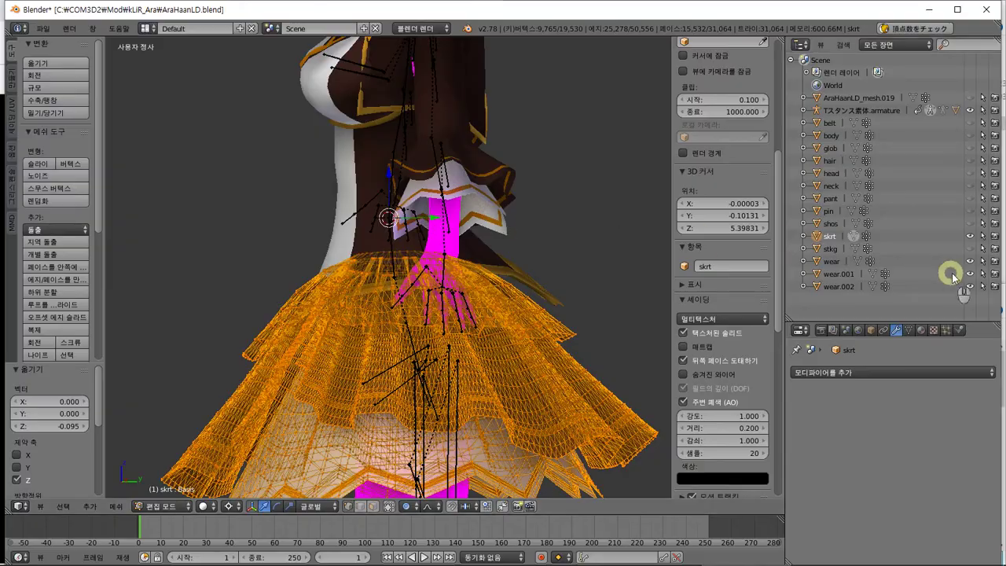
Hide the wear, wear.001 and wear.002 pieces and scale the whole skirt mesh uniformly by about 0.904
{"action": "left_click", "coordinate": [969, 260]}
{"action": "left_click", "coordinate": [969, 274]}
{"action": "left_click", "coordinate": [969, 286]}
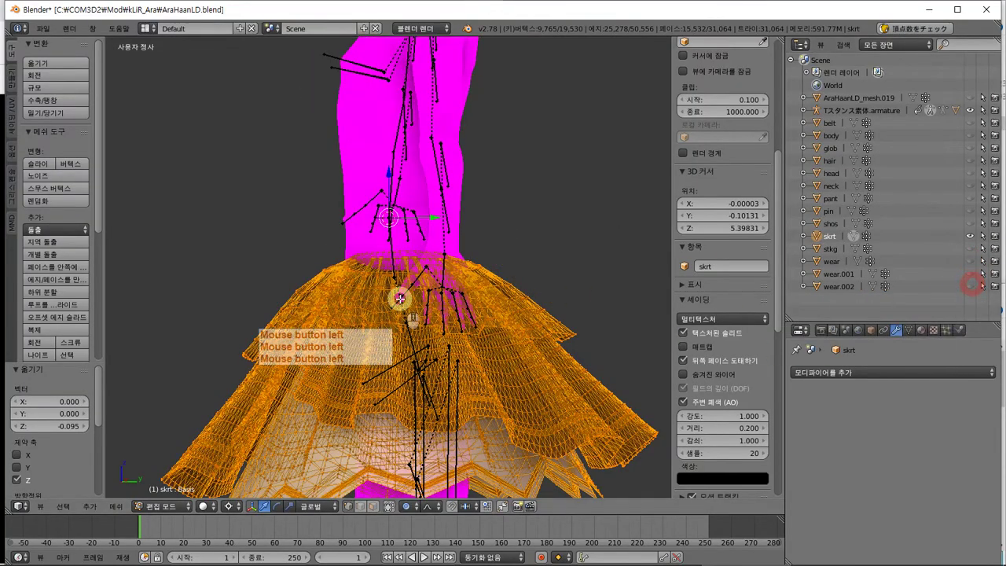
{"action": "middle_click_drag", "start_coordinate": [399, 295], "coordinate": [389, 333]}
{"action": "key", "text": "Tab"}
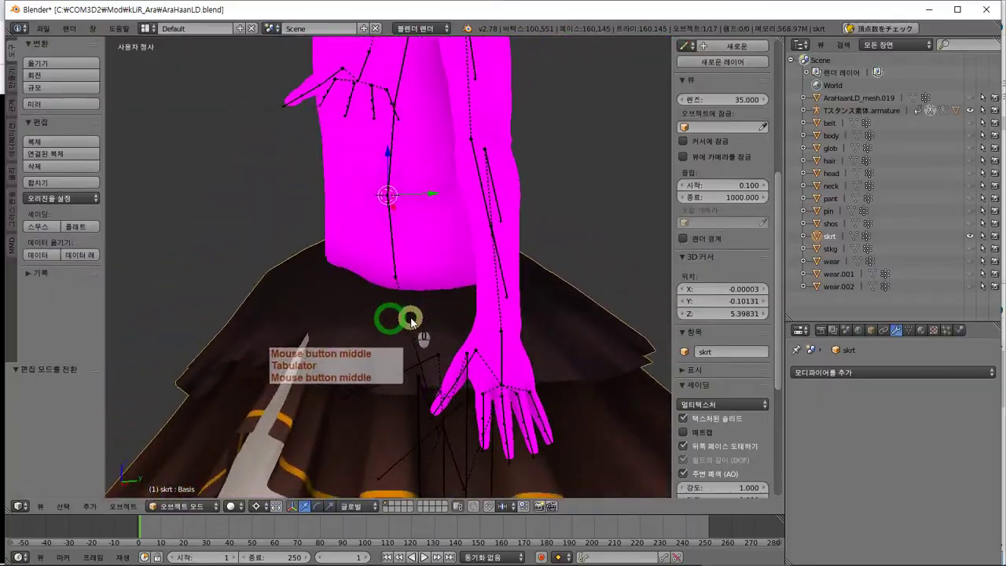
{"action": "key", "text": "Tab"}
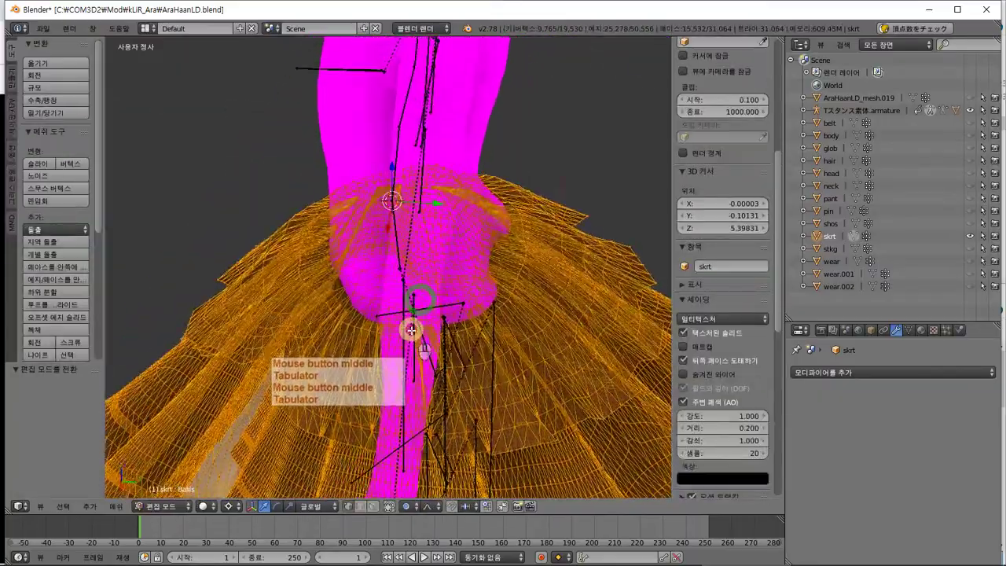
{"action": "middle_click_drag", "start_coordinate": [411, 330], "coordinate": [428, 313]}
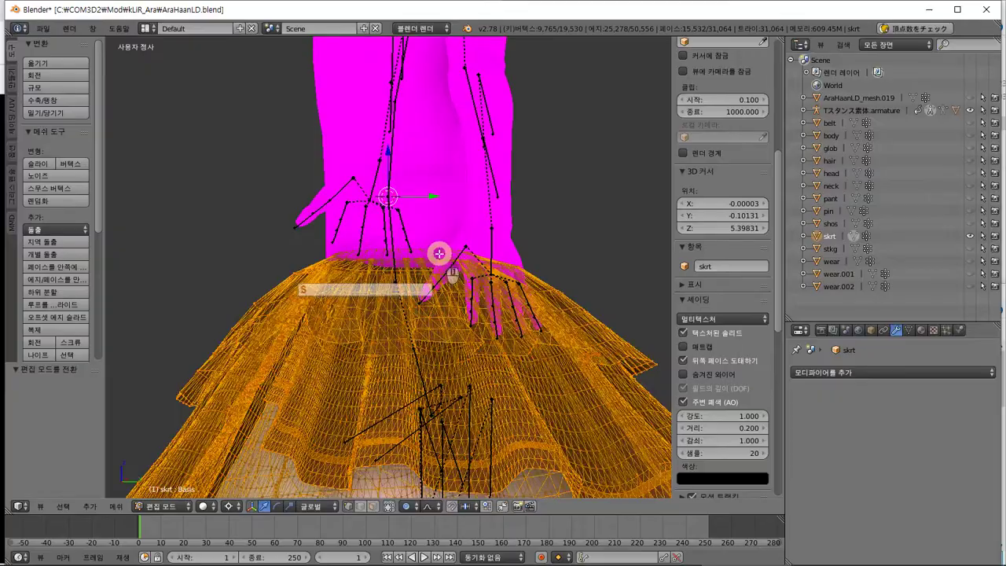
{"action": "left_click", "coordinate": [424, 256]}
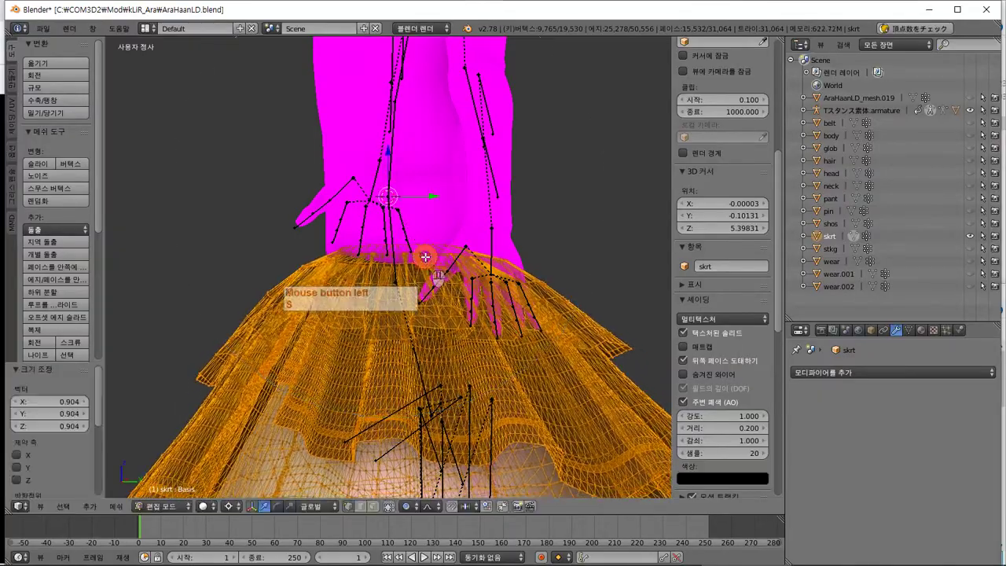
Raise the whole skirt mesh along Z by about 0.132 and fine-tune its height on the hips
{"action": "middle_click_drag", "start_coordinate": [425, 299], "coordinate": [406, 254]}
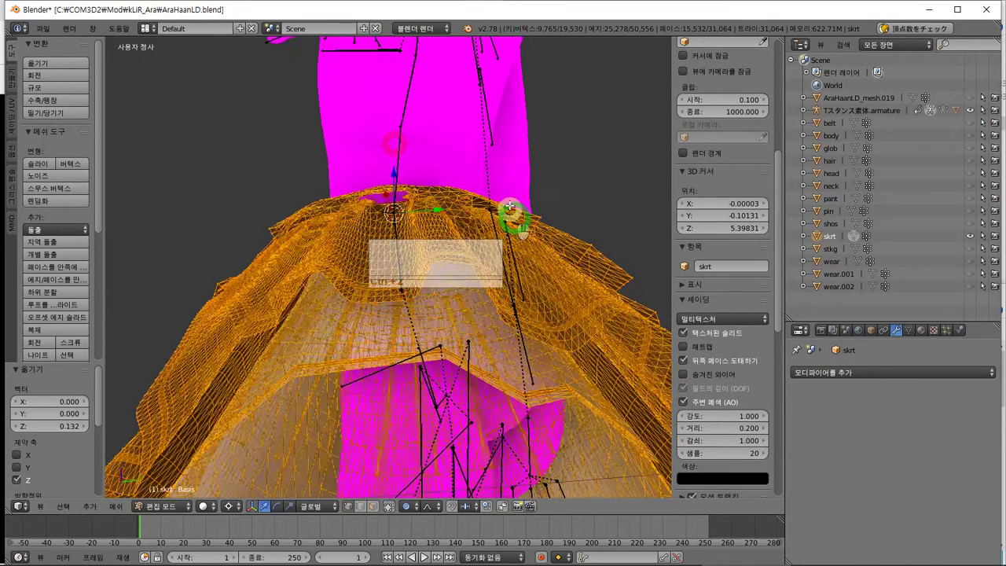
{"action": "middle_click_drag", "start_coordinate": [509, 206], "coordinate": [394, 127]}
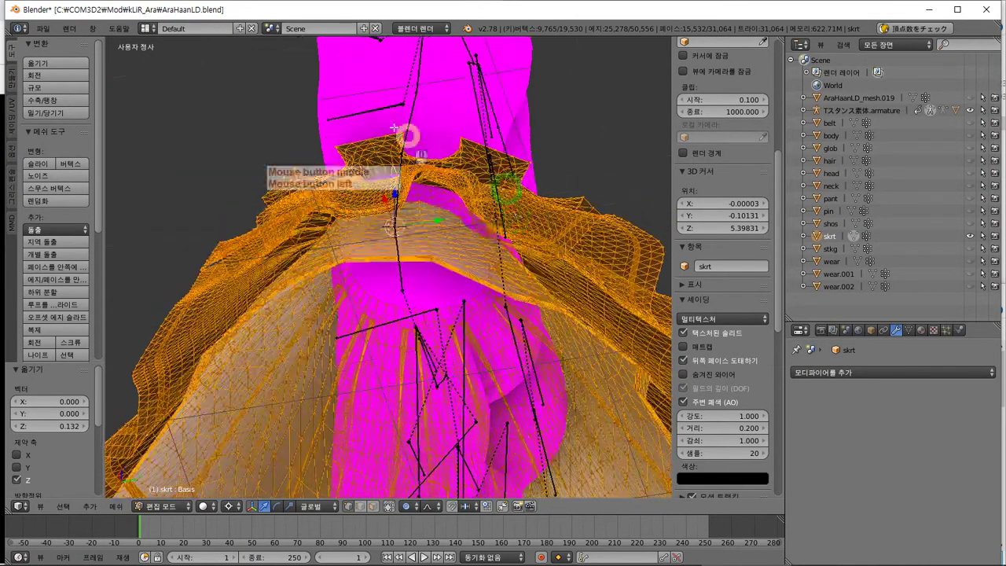
{"action": "middle_click_drag", "start_coordinate": [413, 174], "coordinate": [425, 191]}
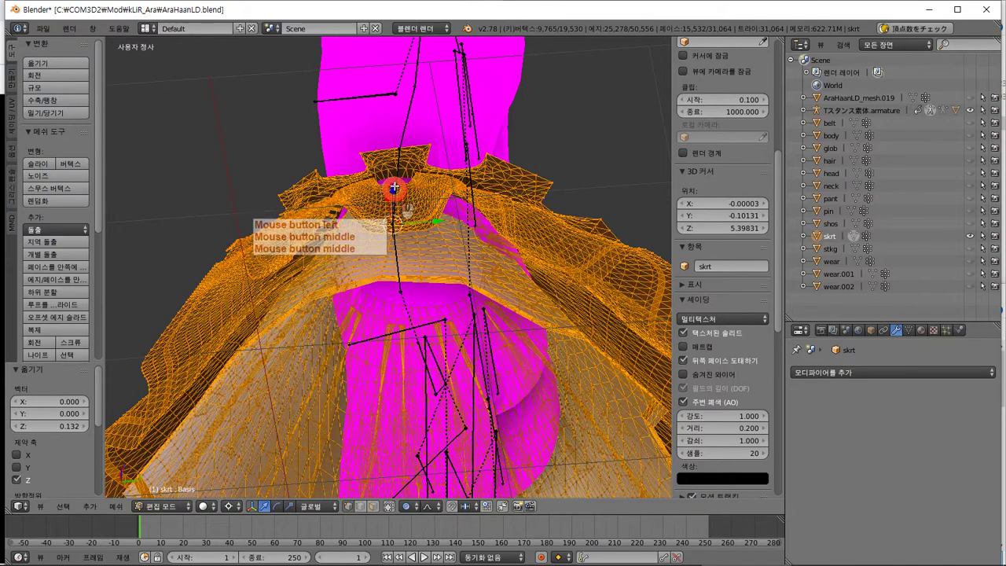
{"action": "mouse_move", "coordinate": [395, 166]}
{"action": "left_mouse_down"}
{"action": "mouse_move", "coordinate": [386, 191]}
{"action": "mouse_move", "coordinate": [398, 170]}
{"action": "left_mouse_up"}
{"action": "middle_click_drag", "start_coordinate": [445, 212], "coordinate": [483, 264]}
{"action": "key", "text": "Tab"}
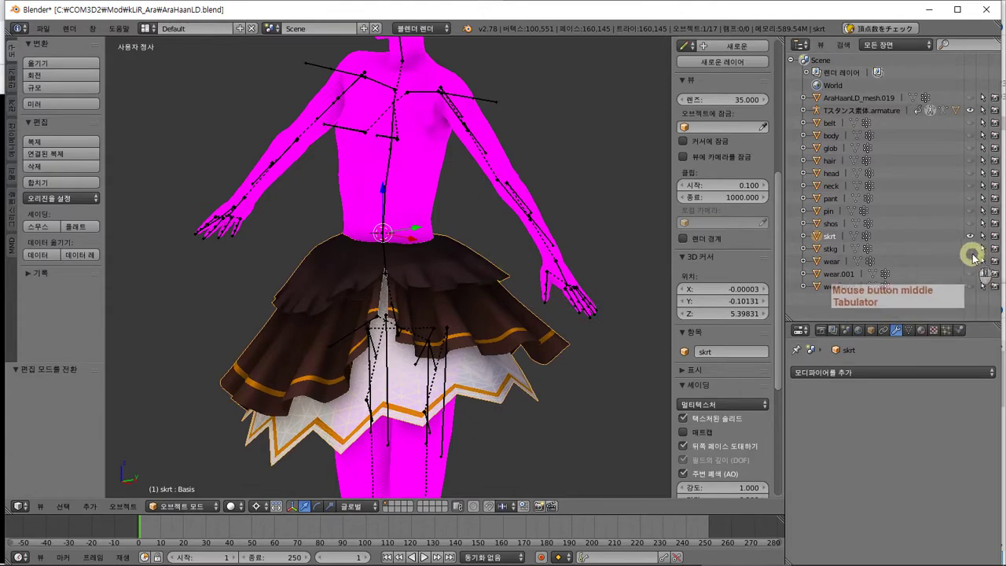
Show the stkg, wear, wear.001 and wear.002 pieces together with the resized skirt
{"action": "left_click", "coordinate": [970, 261]}
{"action": "left_click", "coordinate": [969, 273]}
{"action": "left_click", "coordinate": [969, 286]}
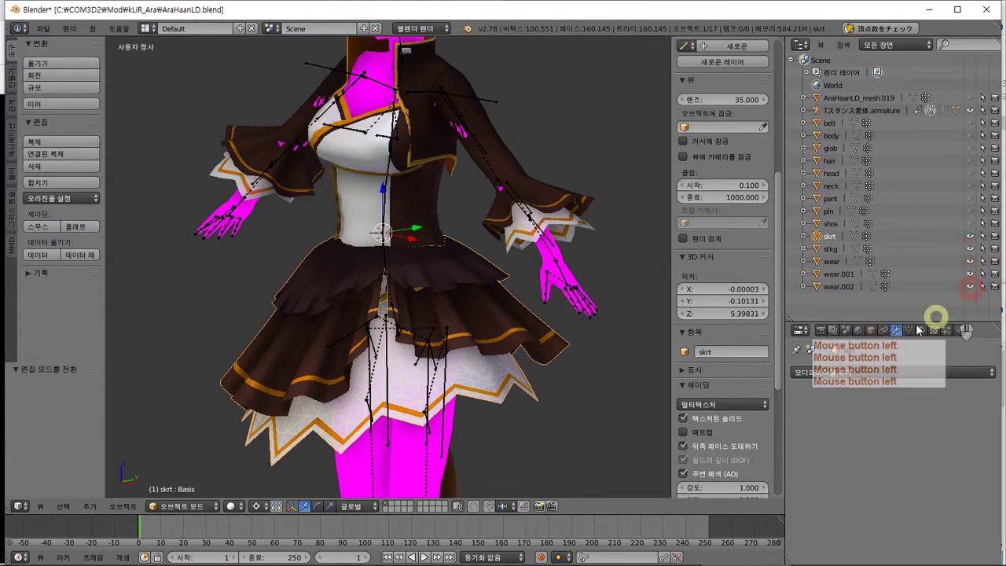
{"action": "scroll", "coordinate": [390, 227], "scroll_direction": "up", "scroll_amount": 3}
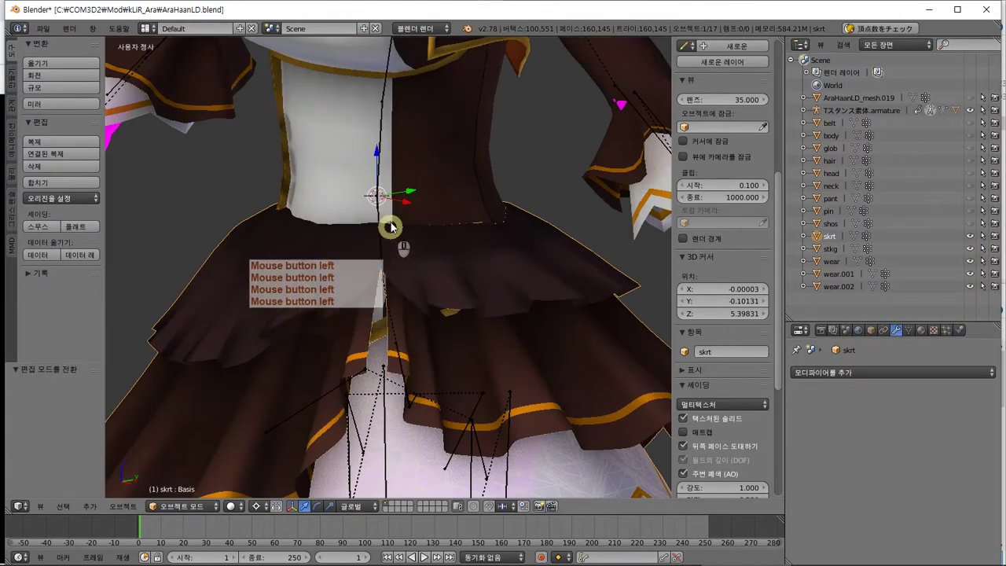
Open the corset wear.001 for mesh editing and raise its selected lower hem along Z by 0.114
{"action": "right_click", "coordinate": [437, 160]}
{"action": "middle_click", "coordinate": [475, 213]}
{"action": "key", "text": "Escape"}
{"action": "middle_click_drag", "start_coordinate": [464, 196], "coordinate": [381, 309]}
{"action": "key", "text": "Tab"}
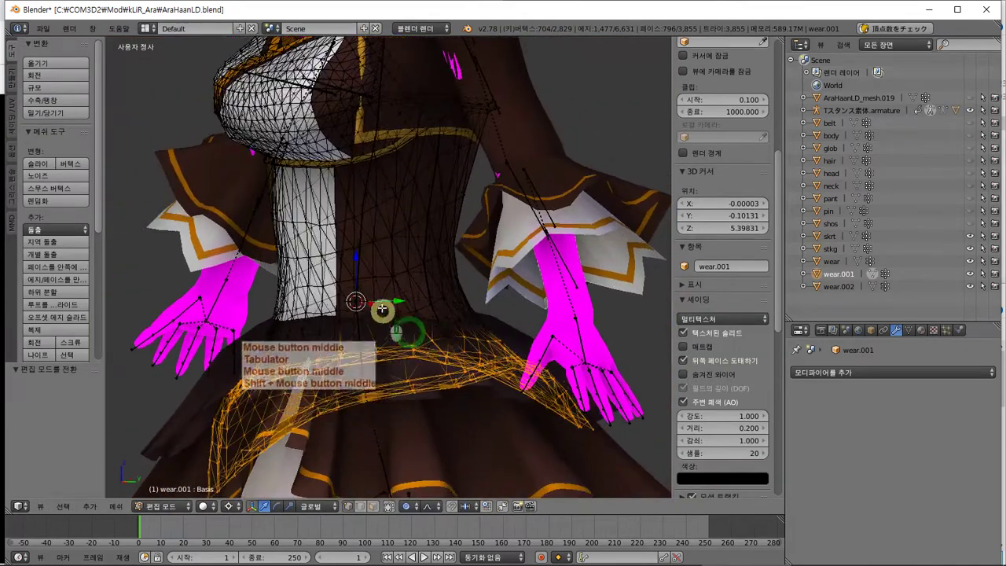
{"action": "left_click_drag", "start_coordinate": [356, 254], "coordinate": [339, 235]}
{"action": "middle_click_drag", "start_coordinate": [339, 235], "coordinate": [308, 243]}
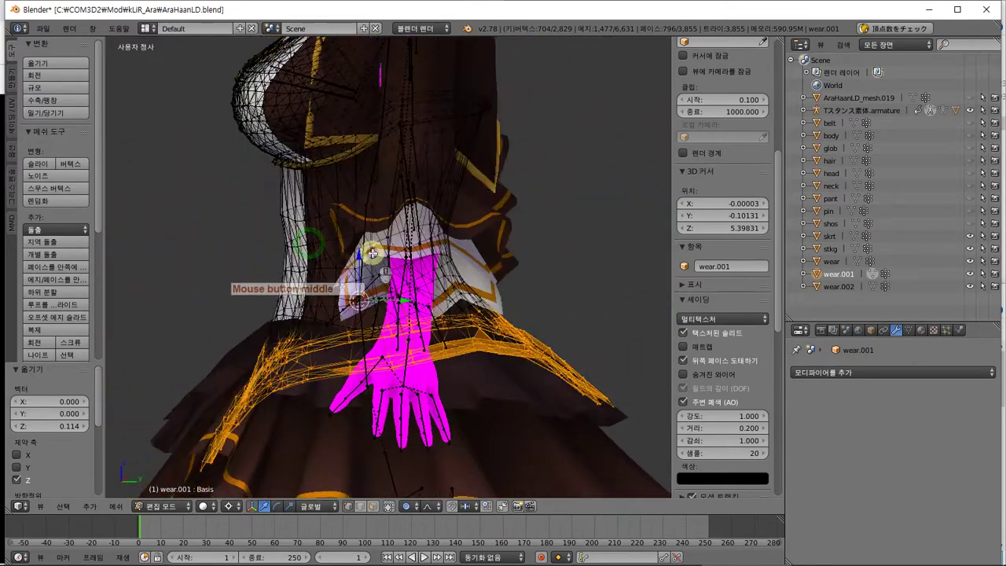
Rotate the corset's selected lower hem by about 4.019° in profile and raise it along Z by 0.123
{"action": "key", "text": "r"}
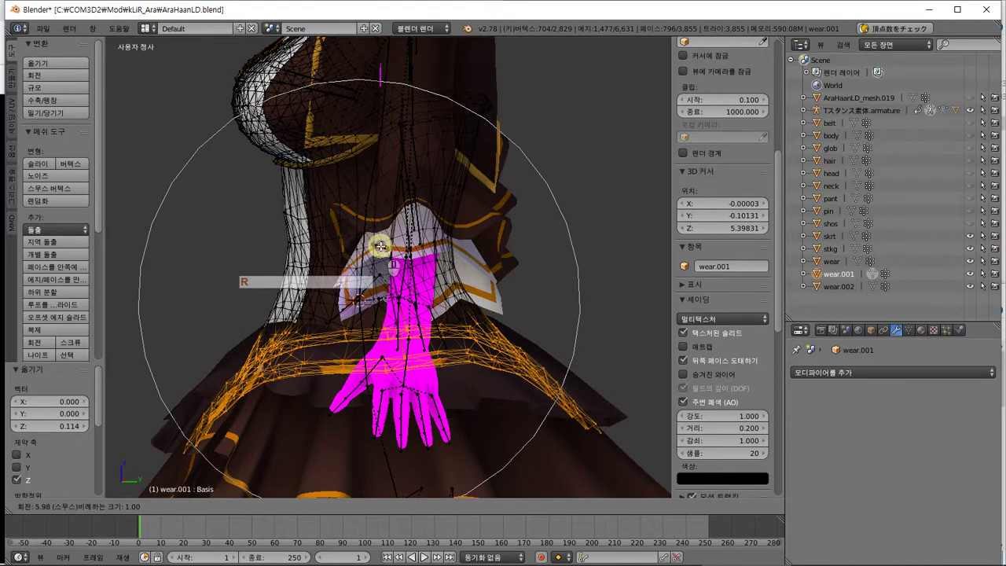
{"action": "left_click", "coordinate": [378, 246]}
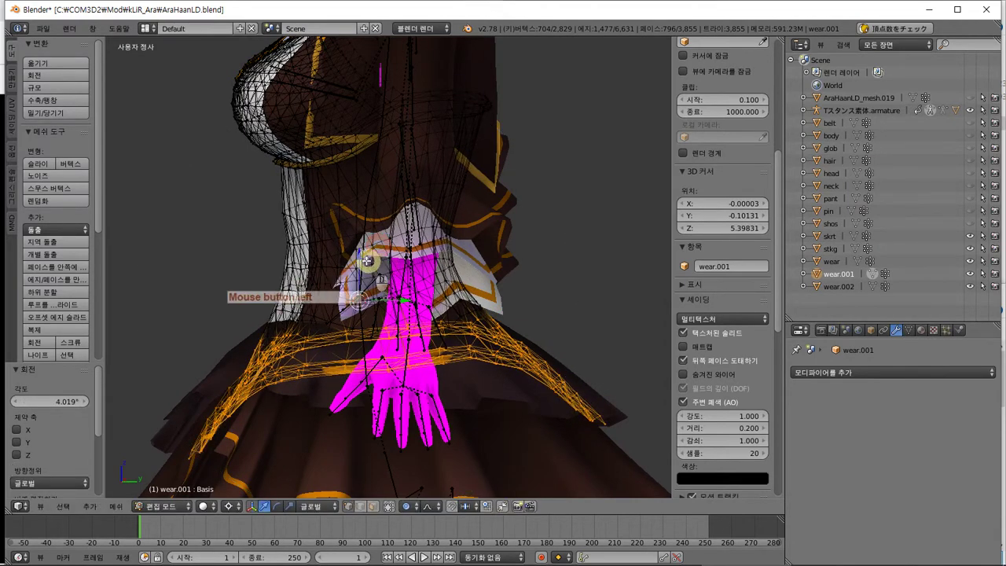
{"action": "left_click_drag", "start_coordinate": [367, 260], "coordinate": [360, 256]}
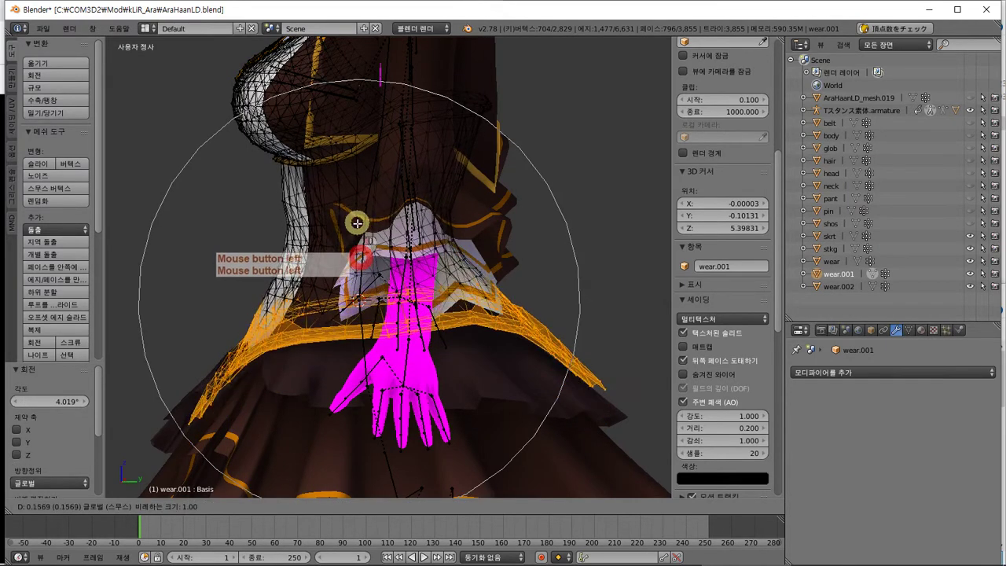
{"action": "left_click", "coordinate": [356, 229]}
Rotate the corset's selected hem another 2.06° and raise it along Z by 0.023
{"action": "key", "text": "r"}
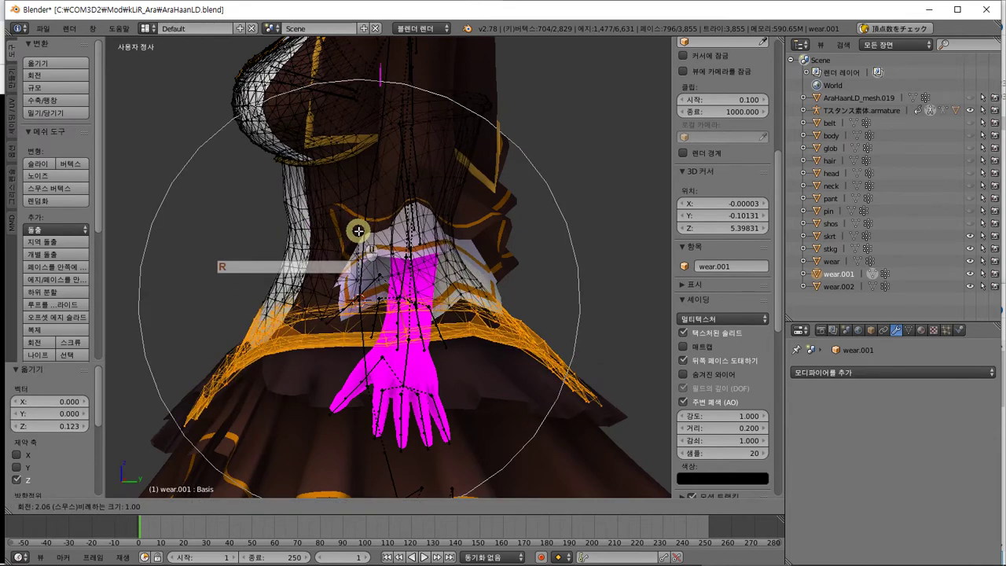
{"action": "left_click", "coordinate": [358, 230]}
{"action": "mouse_move", "coordinate": [367, 256]}
{"action": "middle_mouse_down"}
{"action": "mouse_move", "coordinate": [433, 254]}
{"action": "mouse_move", "coordinate": [352, 254]}
{"action": "mouse_move", "coordinate": [396, 254]}
{"action": "mouse_move", "coordinate": [369, 250]}
{"action": "middle_mouse_up"}
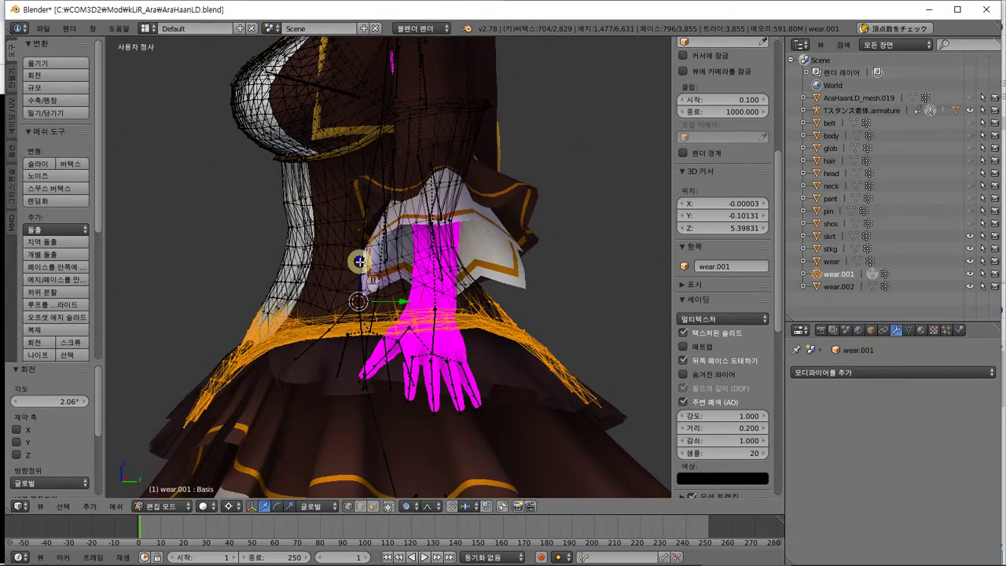
{"action": "left_click_drag", "start_coordinate": [359, 261], "coordinate": [359, 260]}
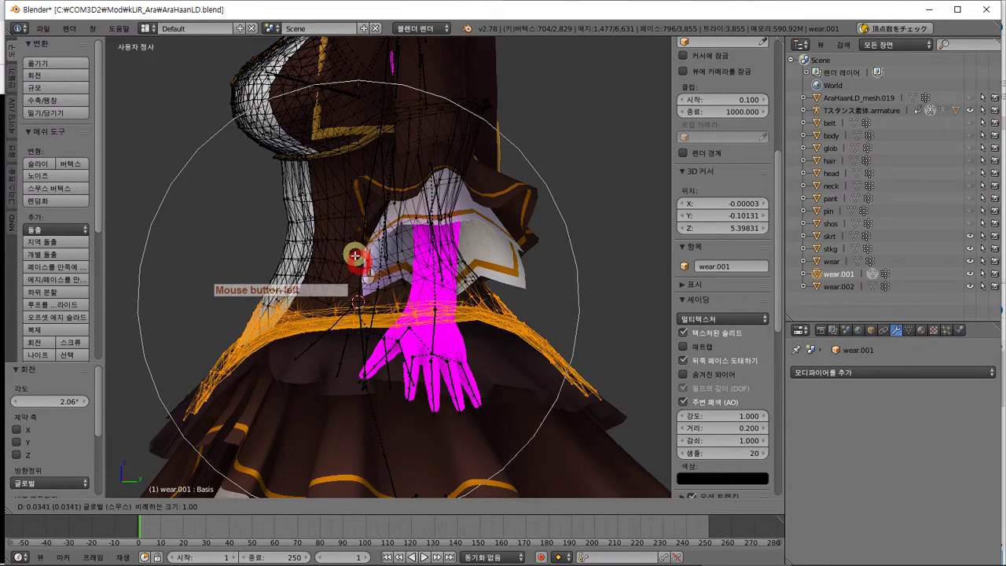
{"action": "left_click_drag", "start_coordinate": [354, 256], "coordinate": [354, 257]}
Lower the corset's selected hem along Z by about 0.08 onto the top of the skirt
{"action": "middle_click_drag", "start_coordinate": [348, 263], "coordinate": [496, 273]}
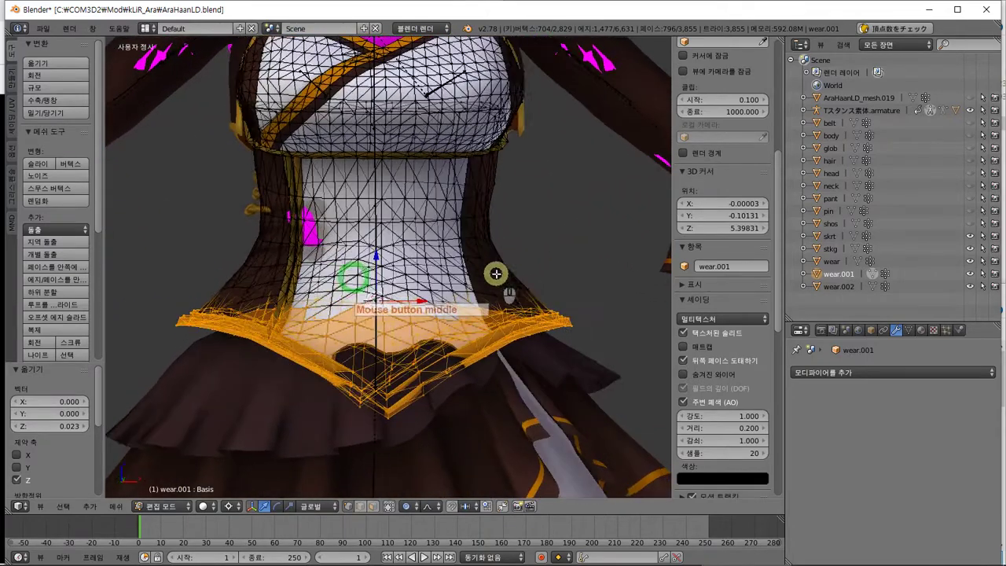
{"action": "left_click_drag", "start_coordinate": [379, 259], "coordinate": [380, 281]}
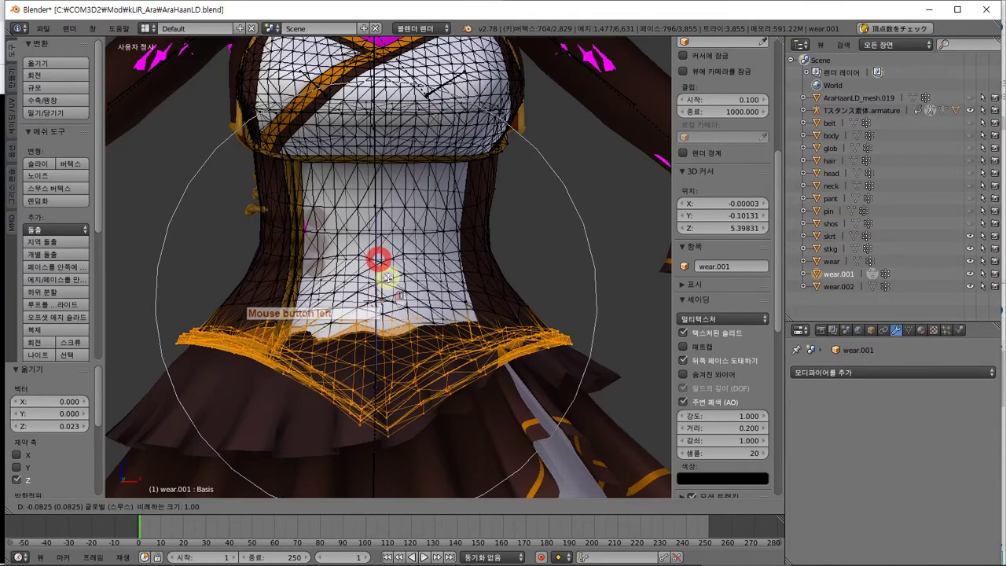
{"action": "left_click", "coordinate": [386, 276]}
Examine the fit between the corset's hem and the skirt from the front, the side and around the body
{"action": "middle_click_drag", "start_coordinate": [386, 274], "coordinate": [526, 288]}
{"action": "key", "text": "Tab"}
{"action": "key", "text": "Tab"}
{"action": "key", "text": "KP_1"}
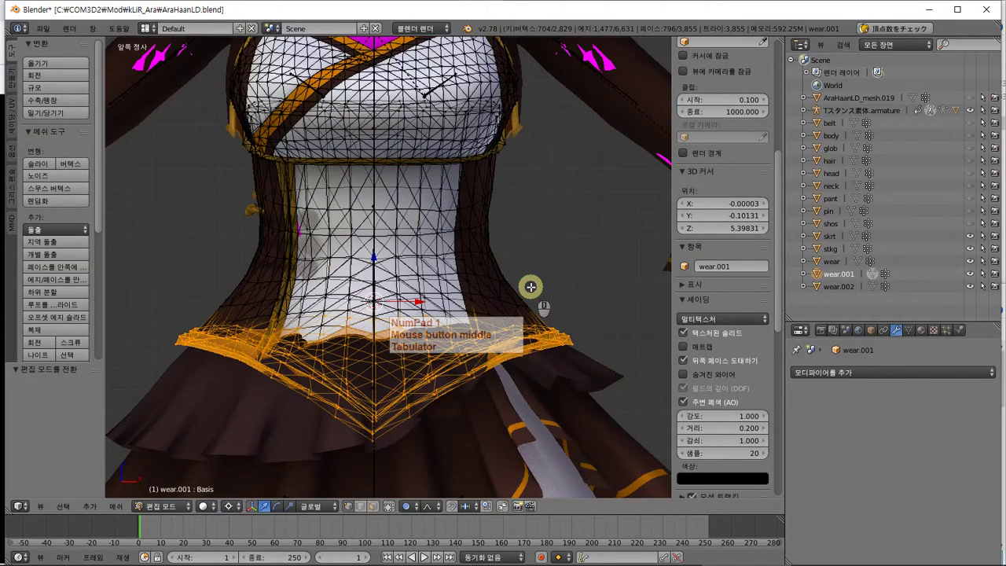
{"action": "key", "text": "KP_3"}
{"action": "scroll", "coordinate": [503, 310], "scroll_direction": "down", "scroll_amount": 4}
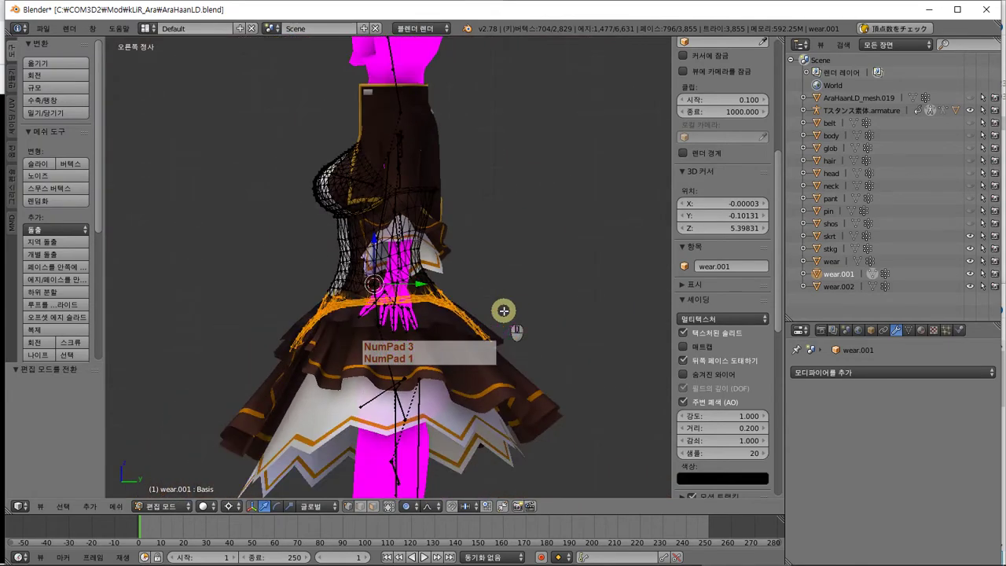
{"action": "middle_click_drag", "start_coordinate": [501, 332], "coordinate": [557, 322], "text": "shift"}
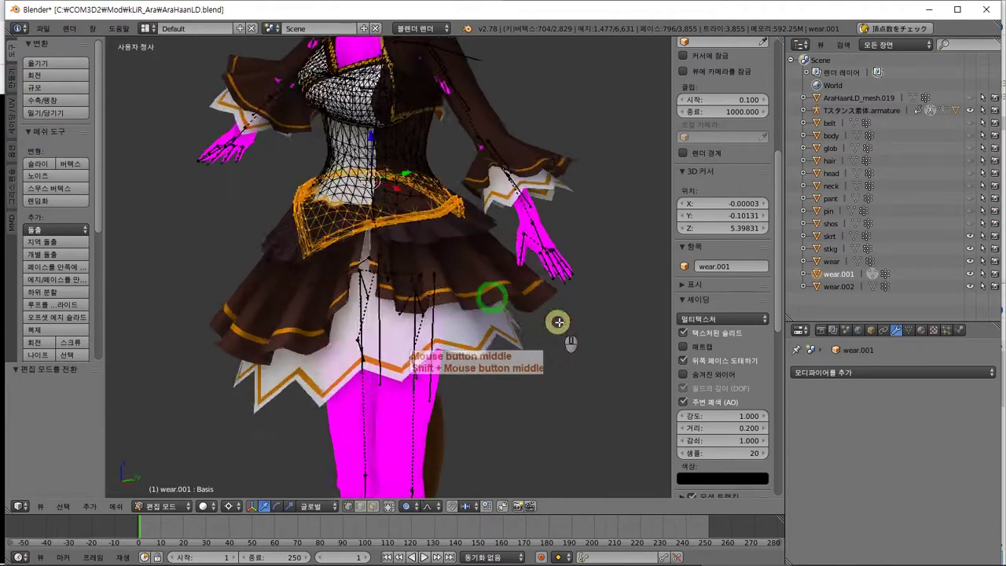
{"action": "key", "text": "Tab"}
{"action": "scroll", "coordinate": [393, 302], "scroll_direction": "down", "scroll_amount": 4}
{"action": "scroll", "coordinate": [411, 296], "scroll_direction": "up", "scroll_amount": 3}
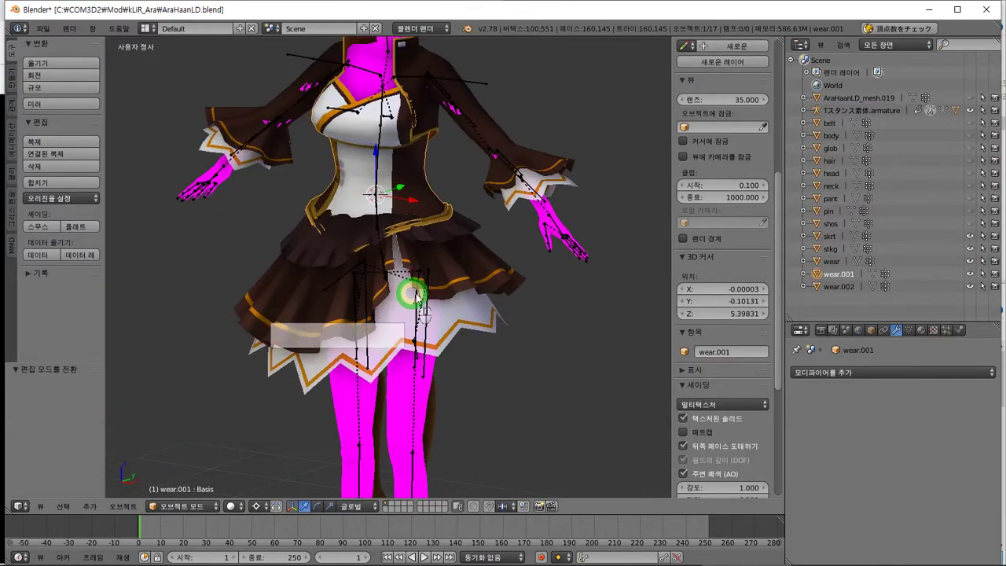
{"action": "middle_click_drag", "start_coordinate": [411, 296], "coordinate": [553, 285]}
Box-select only the rear tip vertices of the corset's hem in side view and raise them along Z by 0.142
{"action": "key", "text": "Tab"}
{"action": "scroll", "coordinate": [443, 217], "scroll_direction": "up", "scroll_amount": 5}
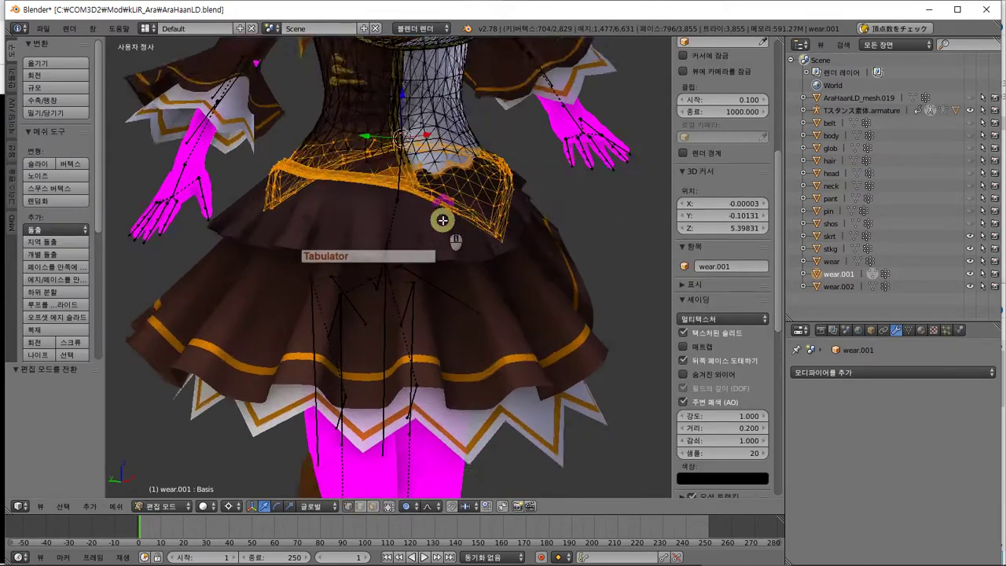
{"action": "middle_click_drag", "start_coordinate": [442, 217], "coordinate": [453, 313], "text": "shift"}
{"action": "key", "text": "Tab"}
{"action": "key", "text": "Tab"}
{"action": "key", "text": "a"}
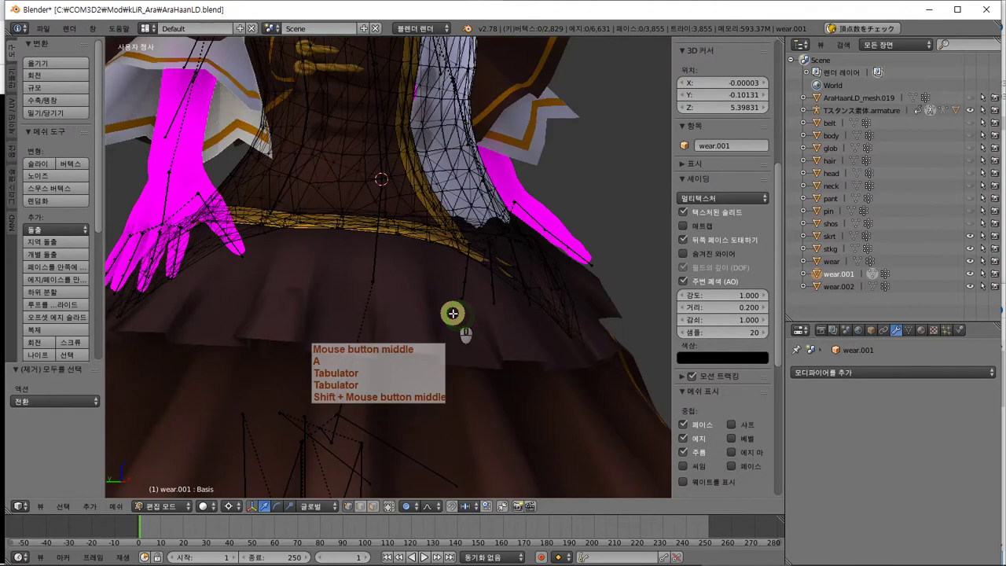
{"action": "key", "text": "KP_3"}
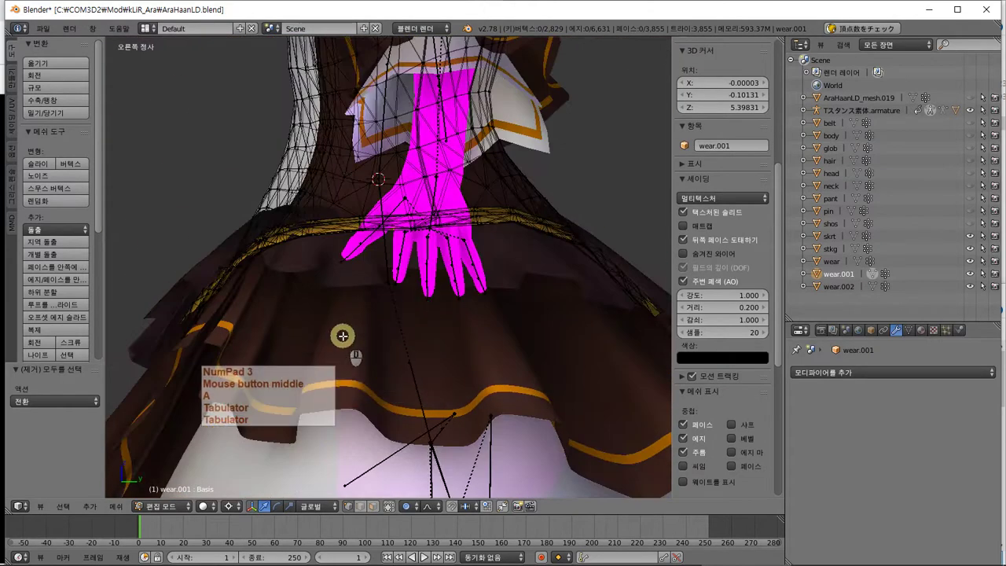
{"action": "middle_click_drag", "start_coordinate": [600, 344], "coordinate": [408, 408], "text": "shift"}
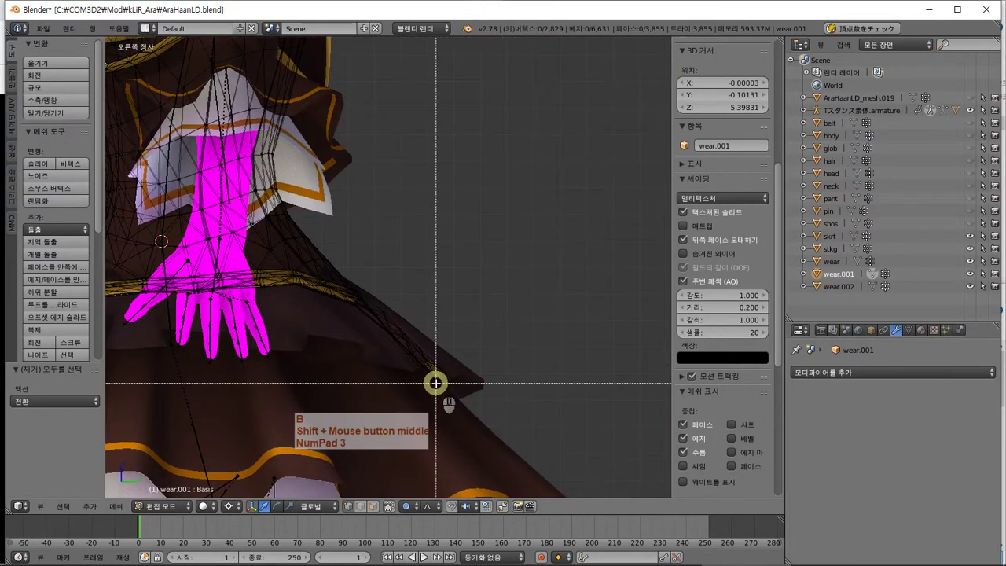
{"action": "left_click_drag", "start_coordinate": [453, 364], "coordinate": [453, 364]}
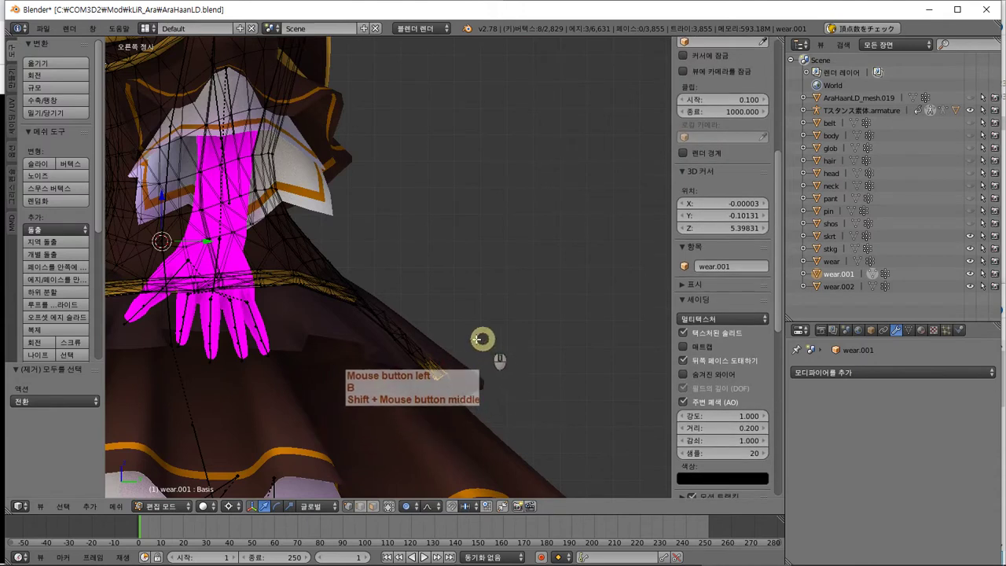
{"action": "left_click_drag", "start_coordinate": [158, 194], "coordinate": [197, 161]}
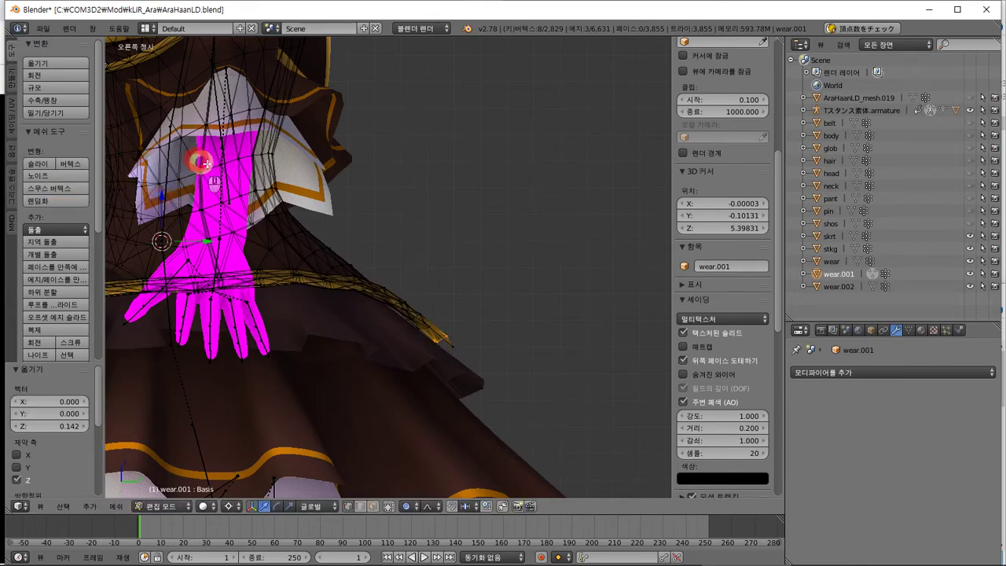
Clear the selection and box-select only the front tip vertices of the corset's hem
{"action": "middle_click_drag", "start_coordinate": [197, 161], "coordinate": [505, 231]}
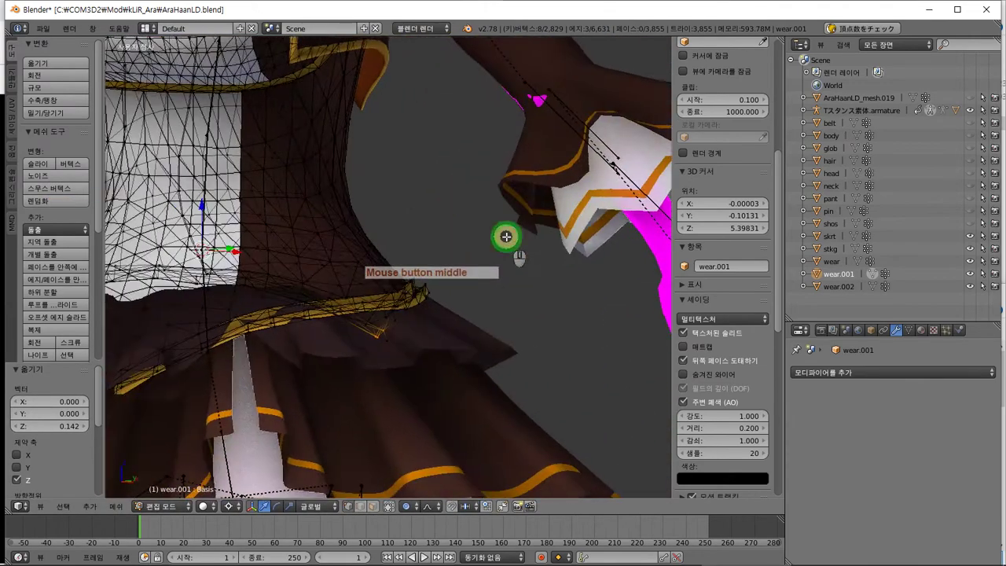
{"action": "middle_click_drag", "start_coordinate": [333, 337], "coordinate": [529, 285], "text": "shift"}
{"action": "key", "text": "a"}
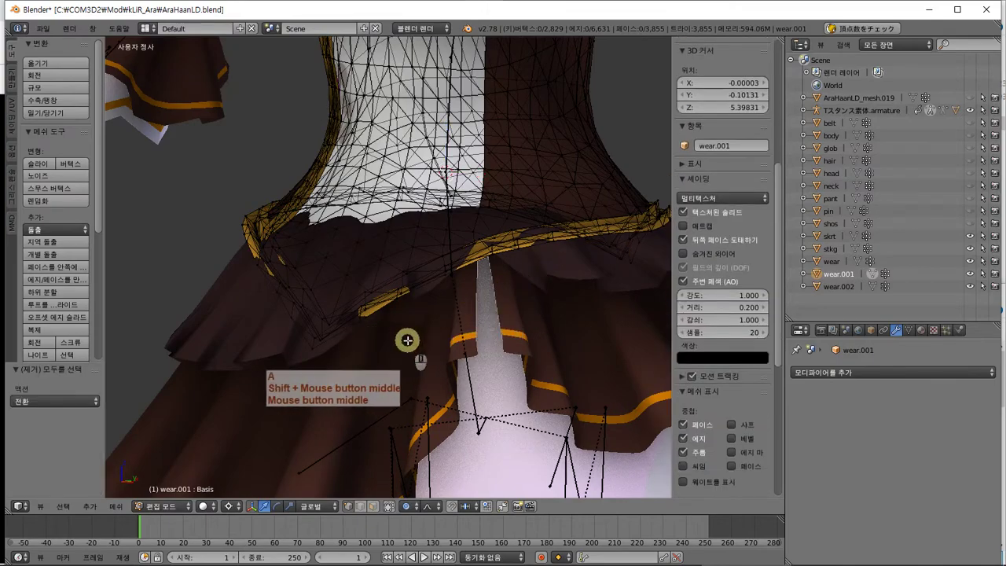
{"action": "middle_click_drag", "start_coordinate": [406, 278], "coordinate": [463, 350]}
{"action": "middle_click_drag", "start_coordinate": [537, 408], "coordinate": [503, 355]}
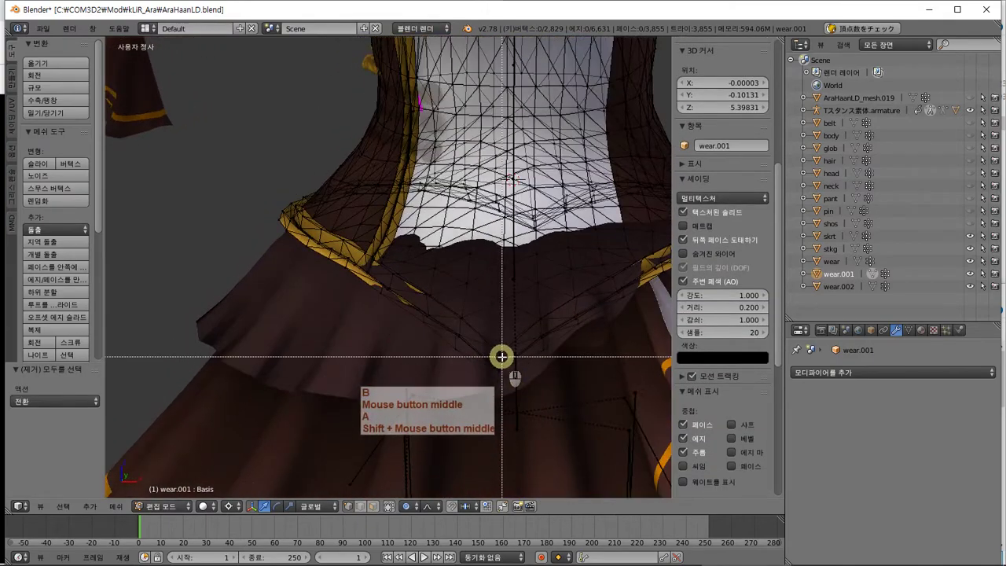
{"action": "key", "text": "b"}
{"action": "left_click_drag", "start_coordinate": [507, 364], "coordinate": [487, 393]}
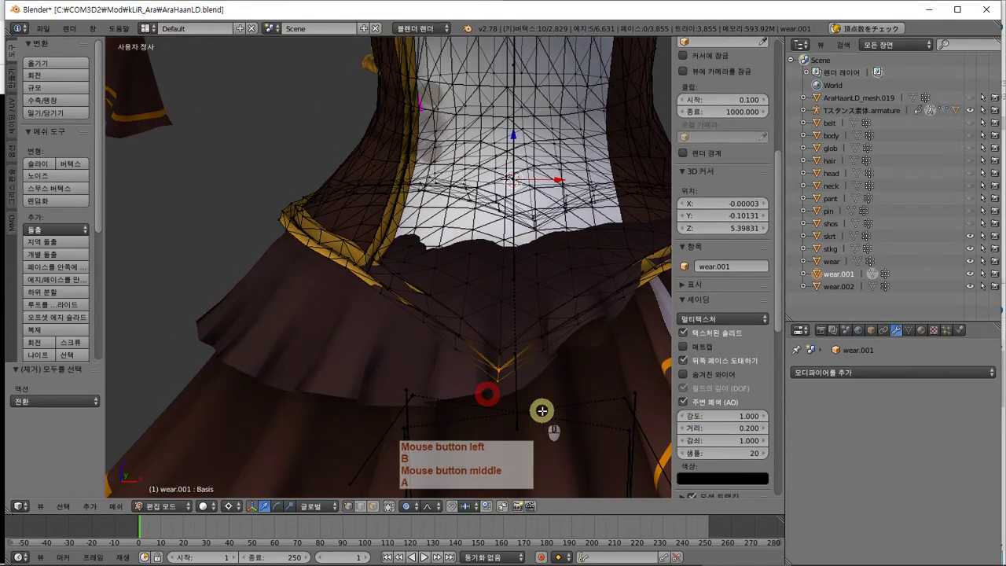
{"action": "middle_click_drag", "start_coordinate": [540, 411], "coordinate": [411, 122]}
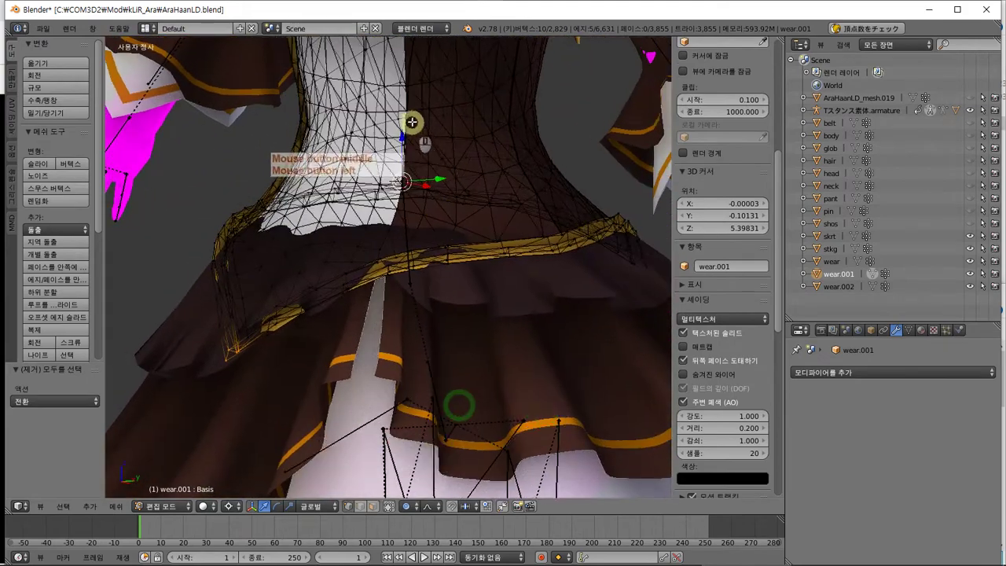
Move the corset's front hem tip forward along Y by about -0.13 and raise it along Z by 0.1
{"action": "left_click_drag", "start_coordinate": [402, 139], "coordinate": [403, 126]}
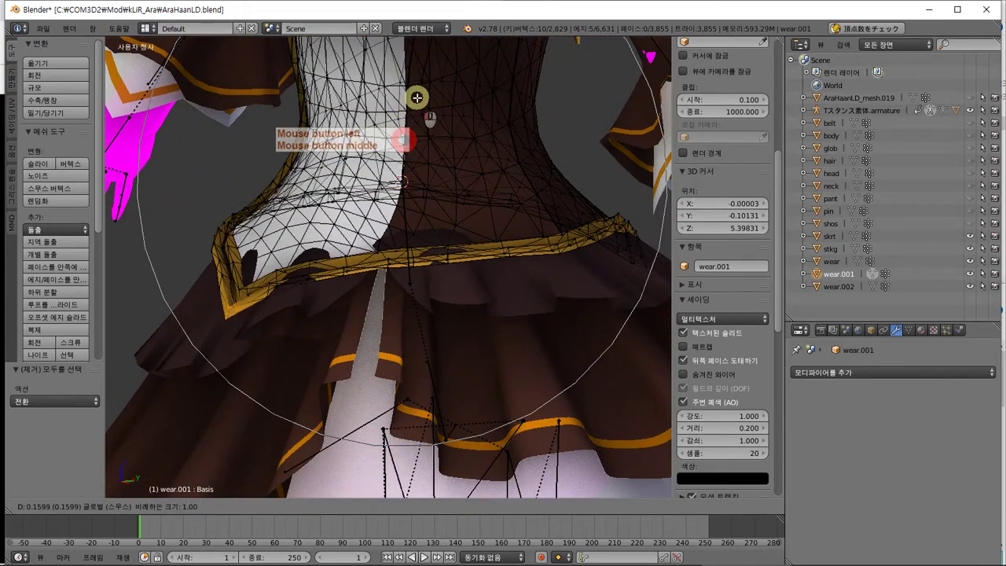
{"action": "left_click_drag", "start_coordinate": [410, 127], "coordinate": [418, 115]}
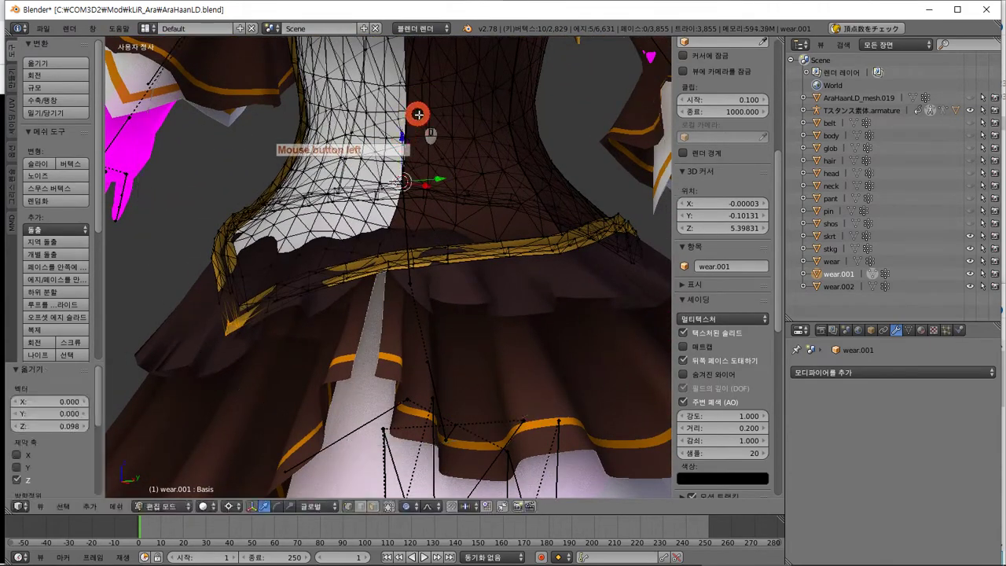
{"action": "left_click_drag", "start_coordinate": [438, 178], "coordinate": [430, 181]}
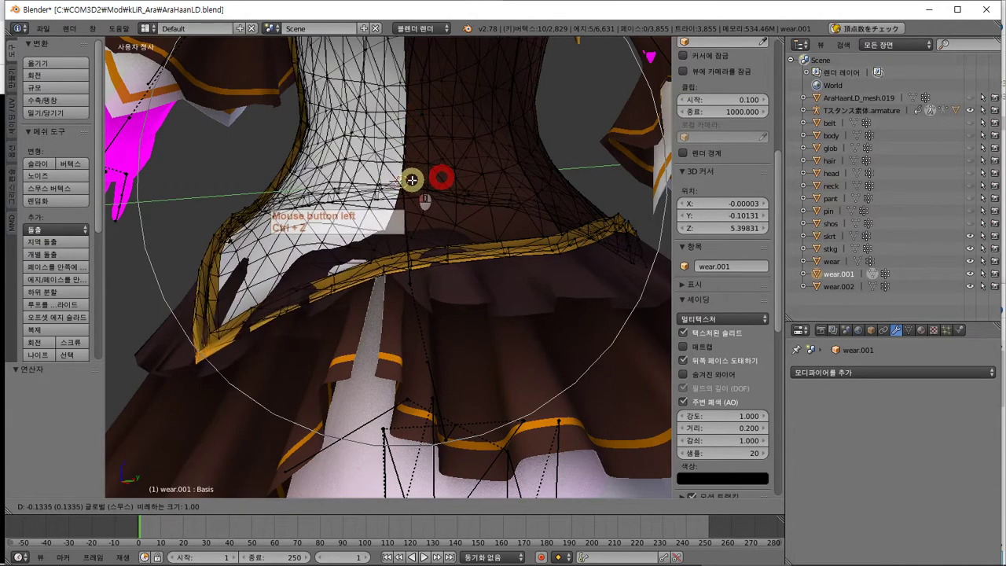
{"action": "left_click_drag", "start_coordinate": [412, 180], "coordinate": [412, 180]}
{"action": "left_click_drag", "start_coordinate": [404, 143], "coordinate": [398, 115]}
Leave Edit Mode and examine the corset's hem from all around, with the skirt hidden and shown again
{"action": "middle_click_drag", "start_coordinate": [414, 162], "coordinate": [400, 210]}
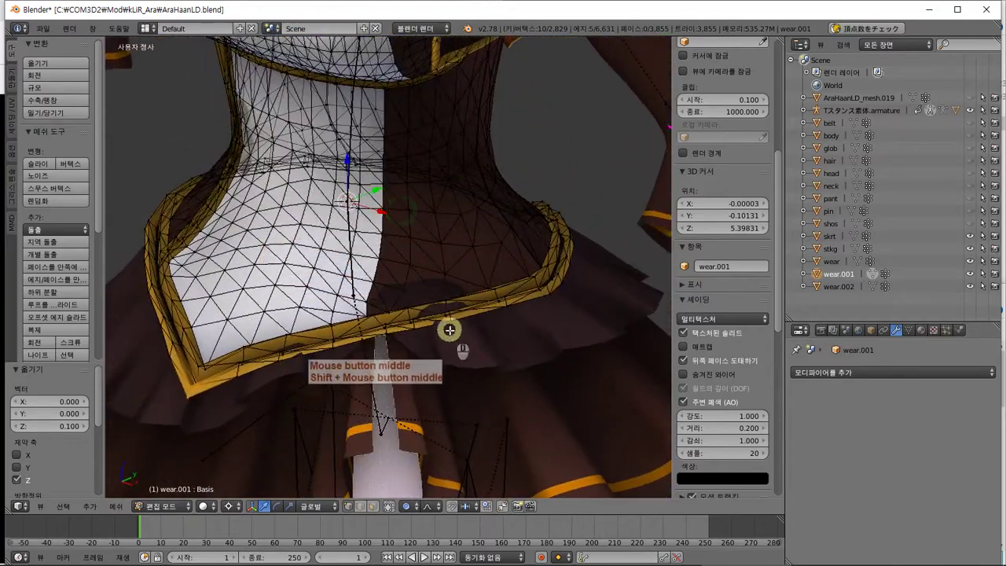
{"action": "middle_click_drag", "start_coordinate": [452, 336], "coordinate": [521, 314]}
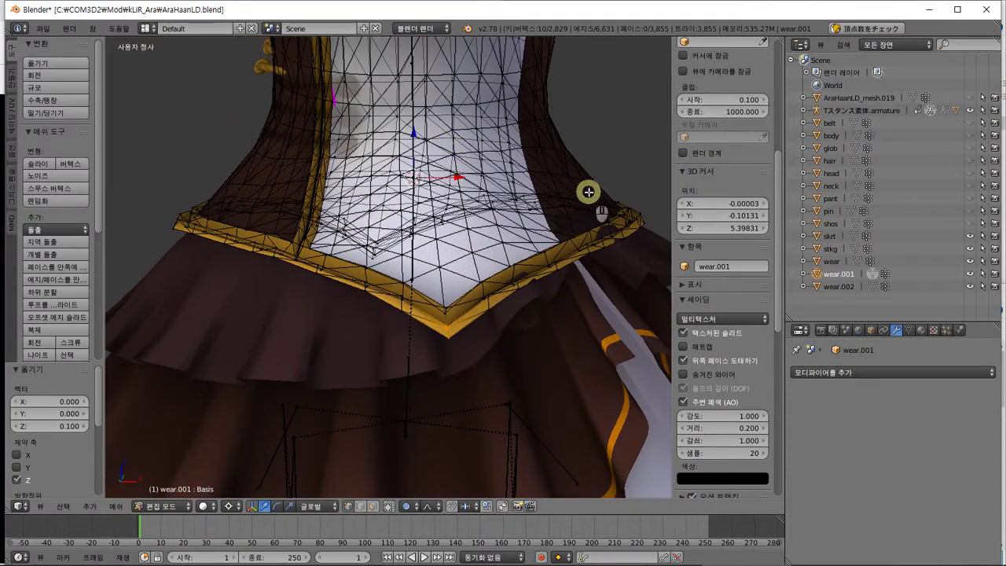
{"action": "middle_click_drag", "start_coordinate": [589, 192], "coordinate": [424, 234]}
{"action": "key", "text": "Tab"}
{"action": "scroll", "coordinate": [490, 225], "scroll_direction": "down", "scroll_amount": 6}
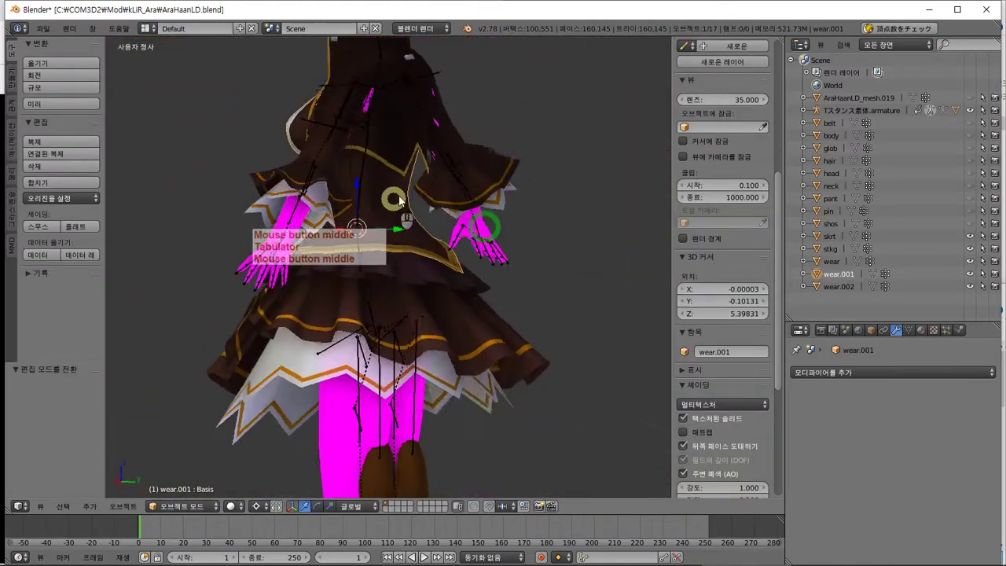
{"action": "middle_click_drag", "start_coordinate": [431, 200], "coordinate": [521, 217]}
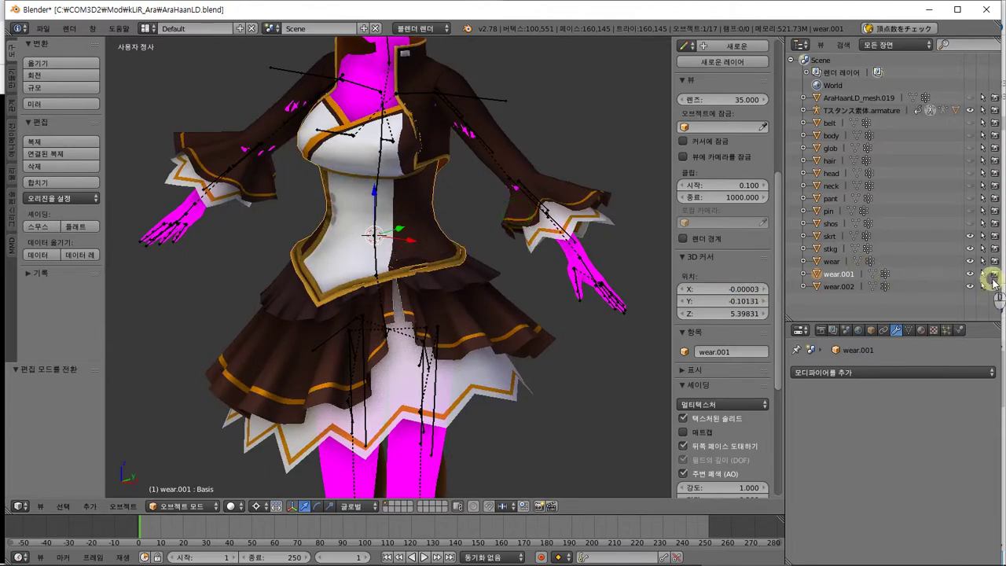
{"action": "left_click", "coordinate": [970, 236]}
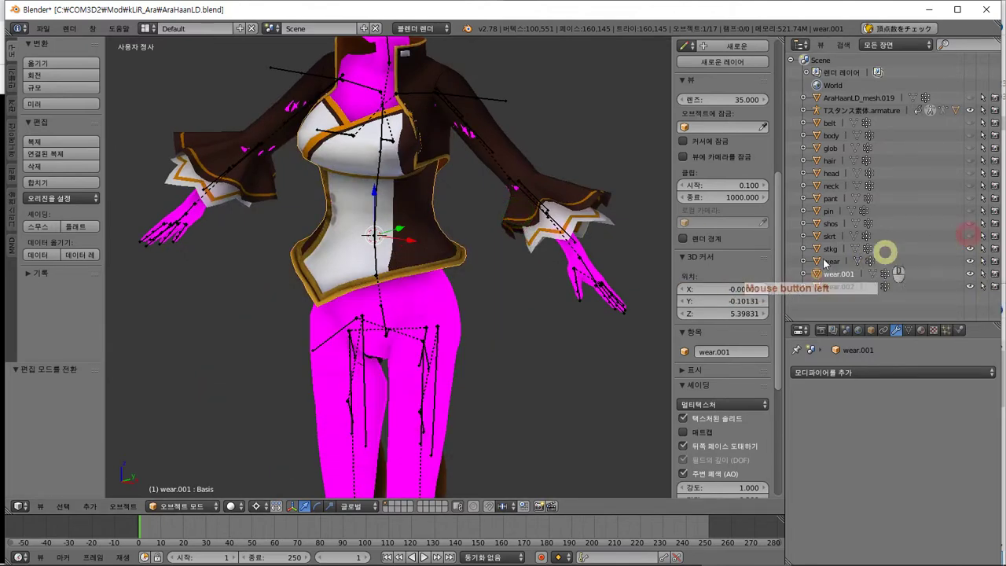
{"action": "middle_click_drag", "start_coordinate": [561, 274], "coordinate": [579, 291]}
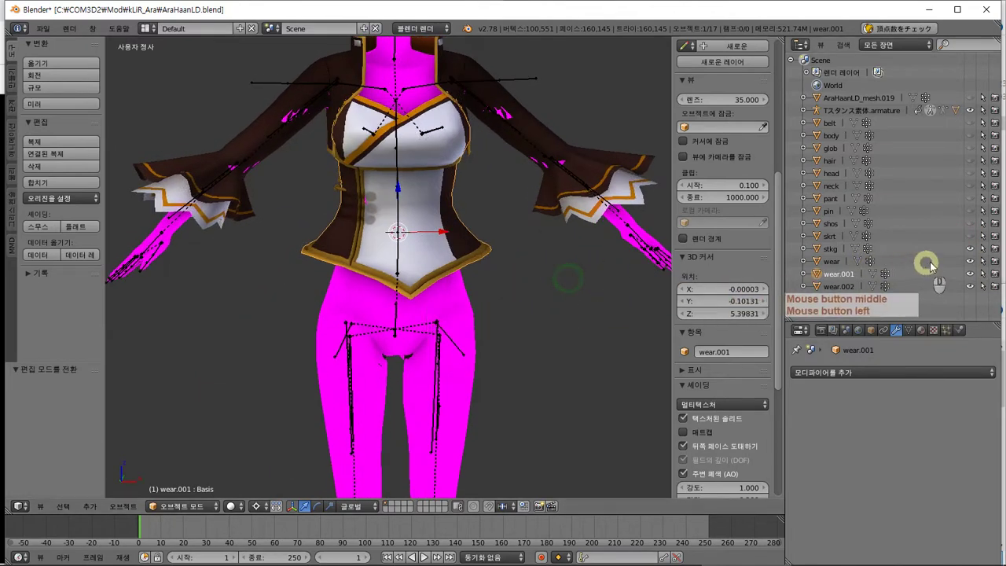
{"action": "left_click", "coordinate": [969, 237]}
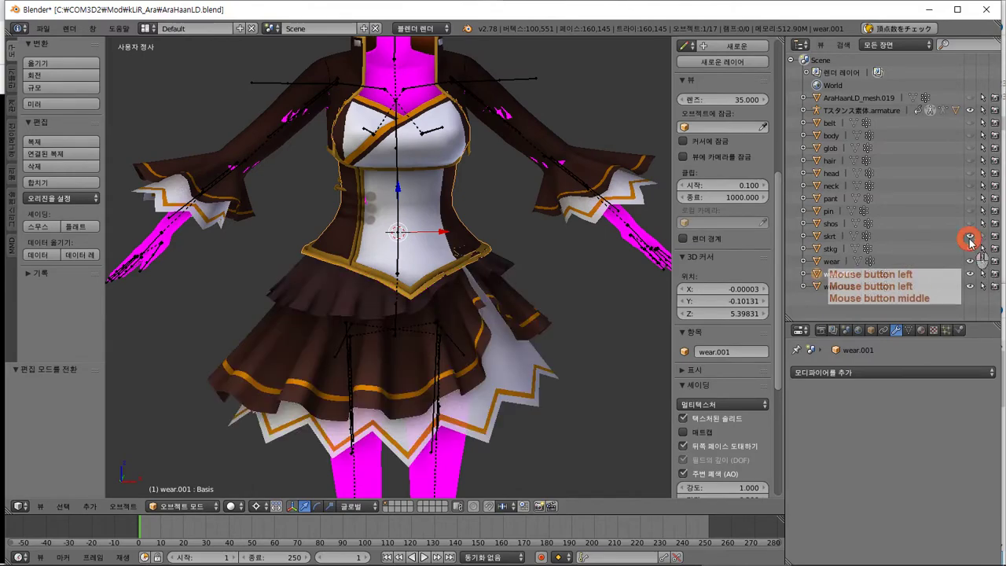
{"action": "middle_click_drag", "start_coordinate": [397, 293], "coordinate": [335, 284]}
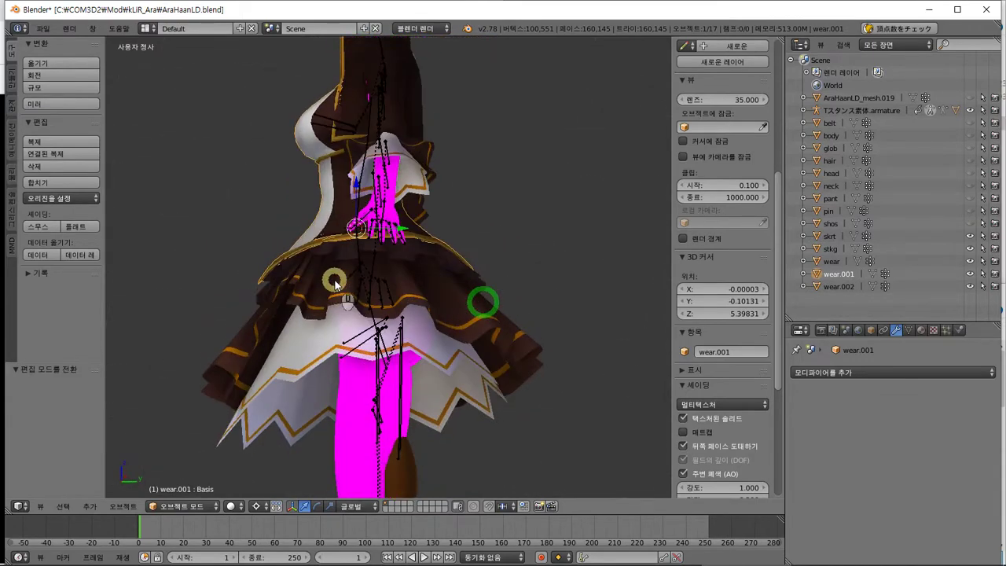
Open the whole skirt mesh (skrt) in Edit Mode in the right orthographic view
{"action": "key", "text": "Tab"}
{"action": "middle_click_drag", "start_coordinate": [449, 306], "coordinate": [452, 334]}
{"action": "key", "text": "KP_3"}
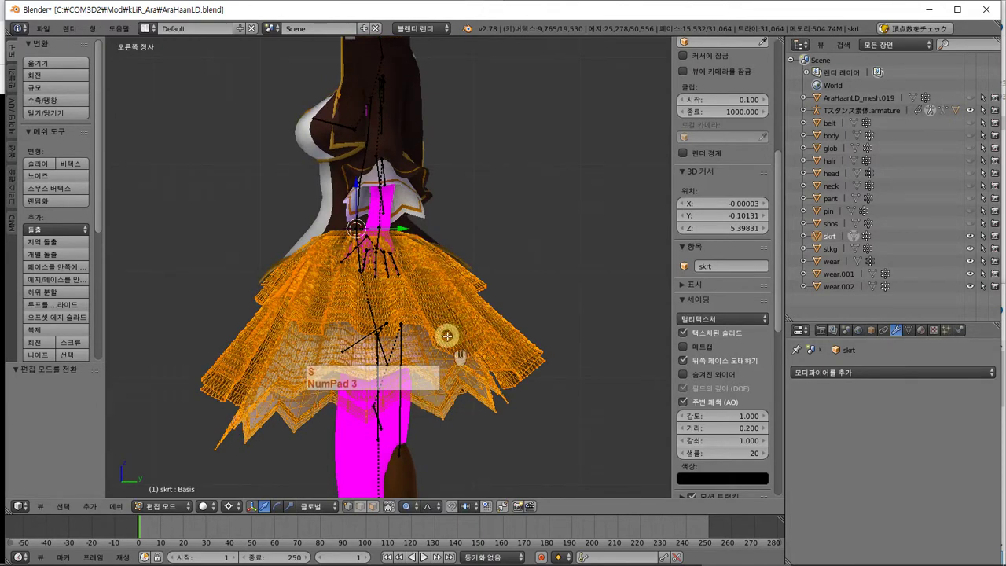
Try narrowing the skirt along Y with a scale of 0.754 and check it against the hips from below
{"action": "key", "text": "s"}
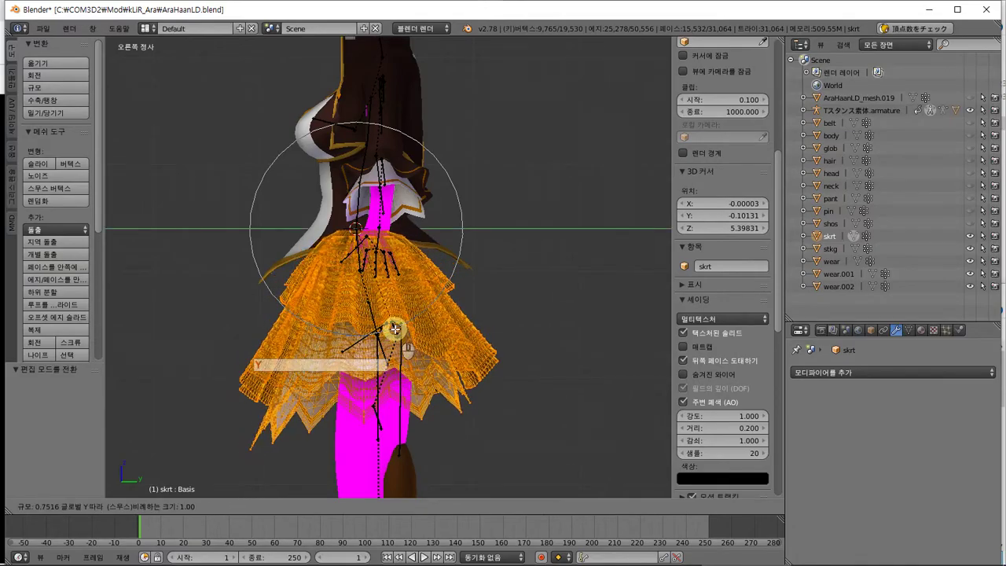
{"action": "left_click", "coordinate": [405, 324]}
{"action": "middle_click_drag", "start_coordinate": [406, 324], "coordinate": [476, 142]}
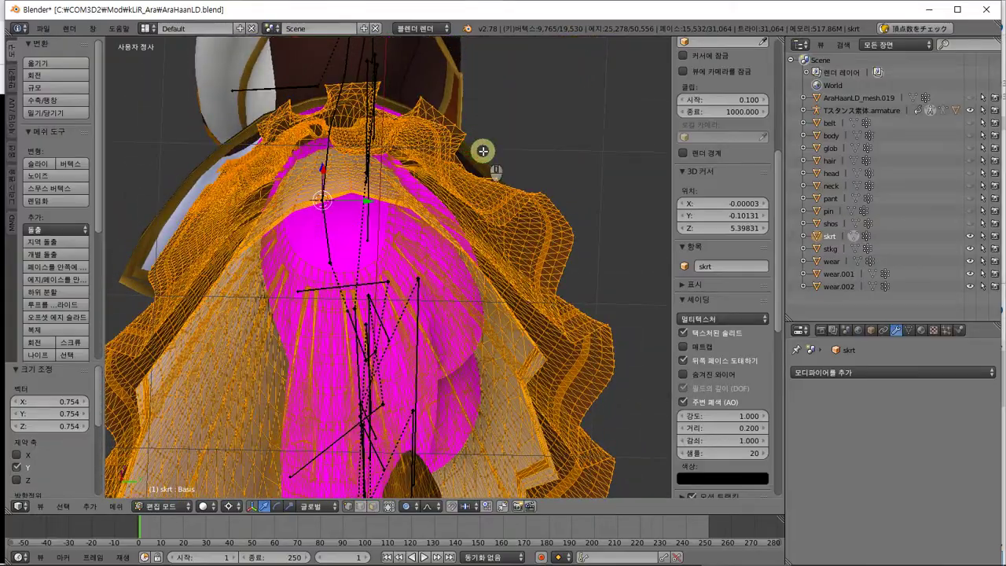
Try rotating the narrowed skirt by -5.728° in side view and shifting it 0.03 along Y, and undo these changes including the narrowing
{"action": "key", "text": "KP_3"}
{"action": "key", "text": "r"}
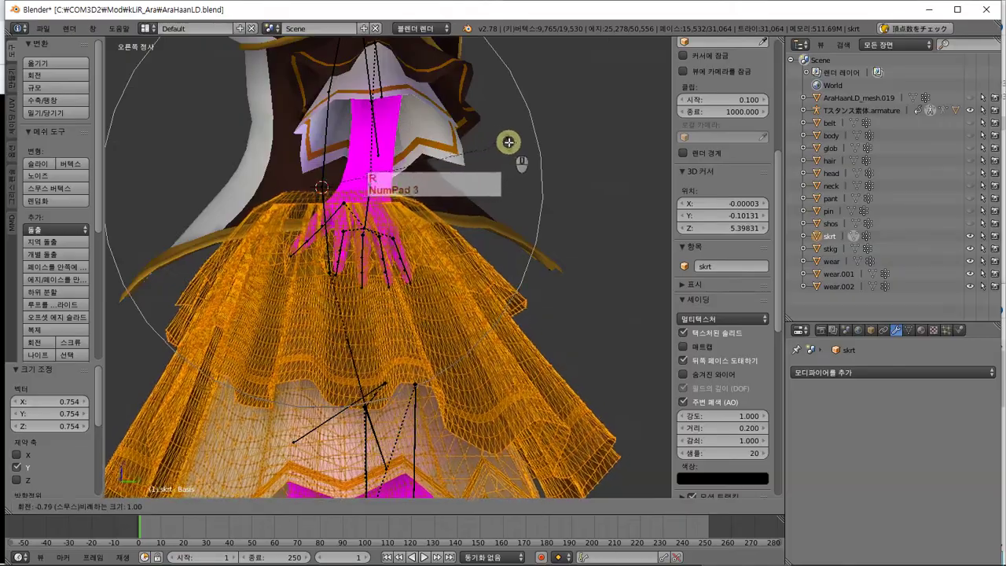
{"action": "left_click", "coordinate": [517, 122]}
{"action": "middle_click_drag", "start_coordinate": [519, 118], "coordinate": [395, 209]}
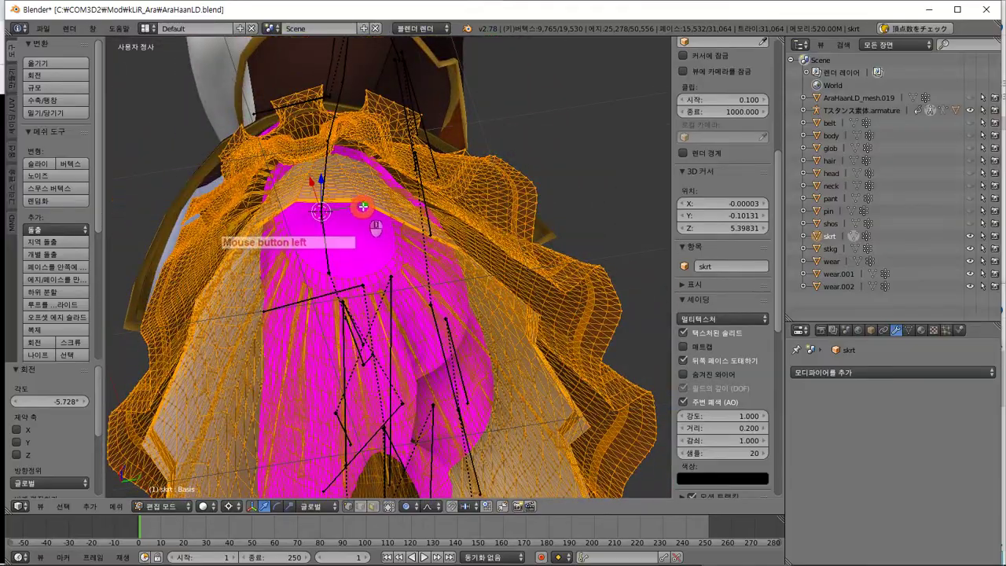
{"action": "left_click_drag", "start_coordinate": [365, 205], "coordinate": [368, 205]}
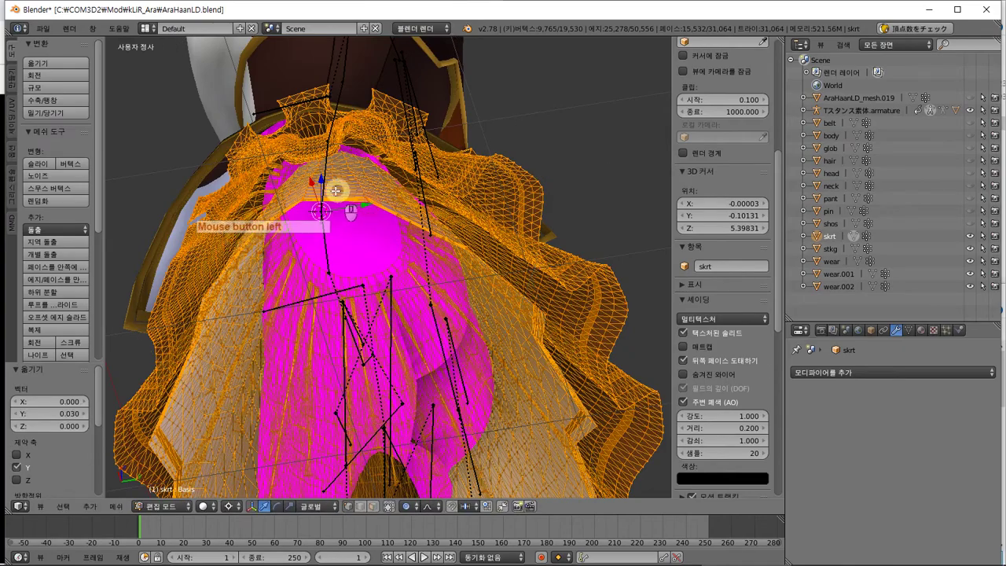
{"action": "middle_click_drag", "start_coordinate": [326, 185], "coordinate": [392, 245]}
{"action": "key", "text": "ctrl+z"}
Rotate the full-width skirt by -4.353° in right side view and check it around the hips
{"action": "key", "text": "KP_3"}
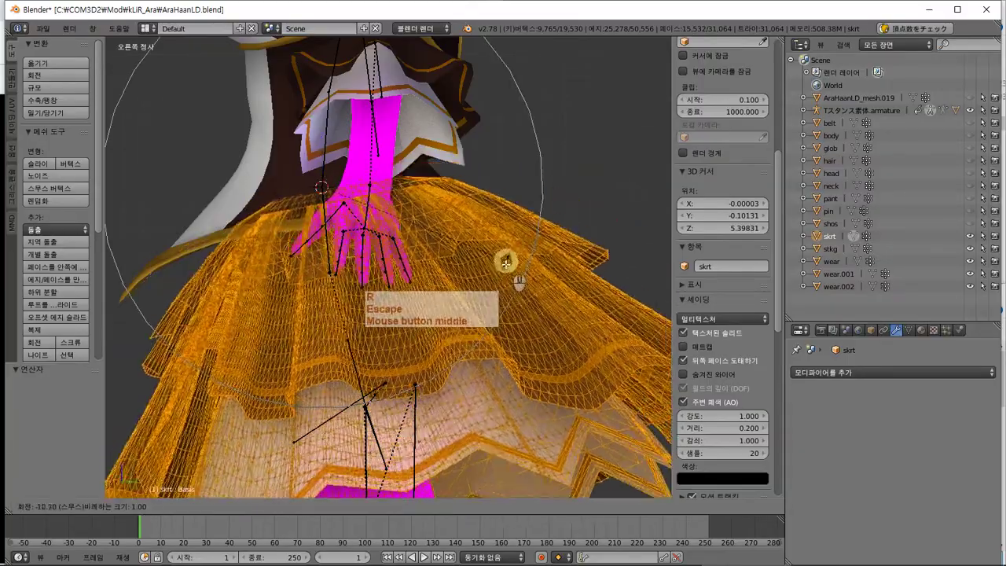
{"action": "left_click", "coordinate": [522, 294]}
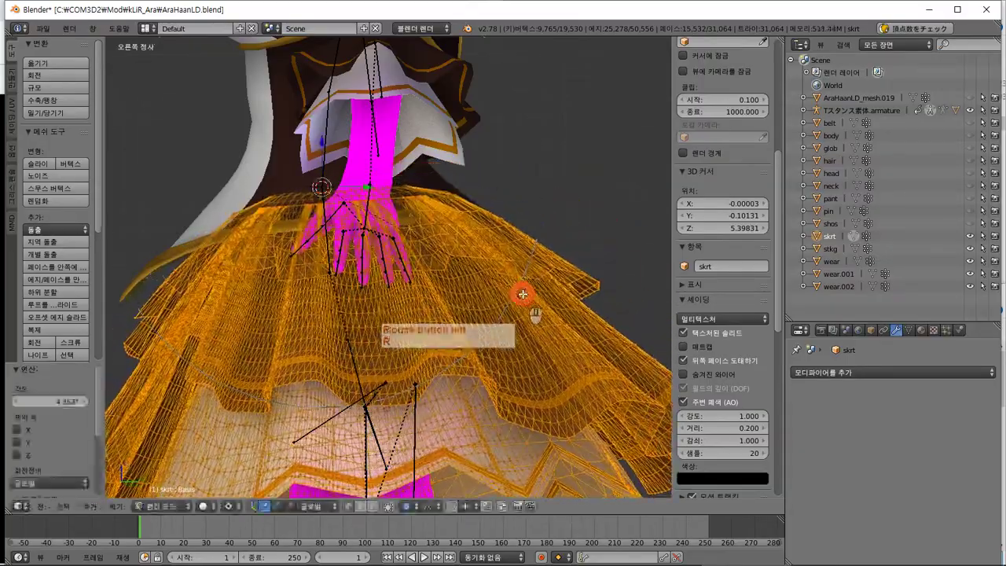
{"action": "middle_click_drag", "start_coordinate": [522, 314], "coordinate": [457, 234]}
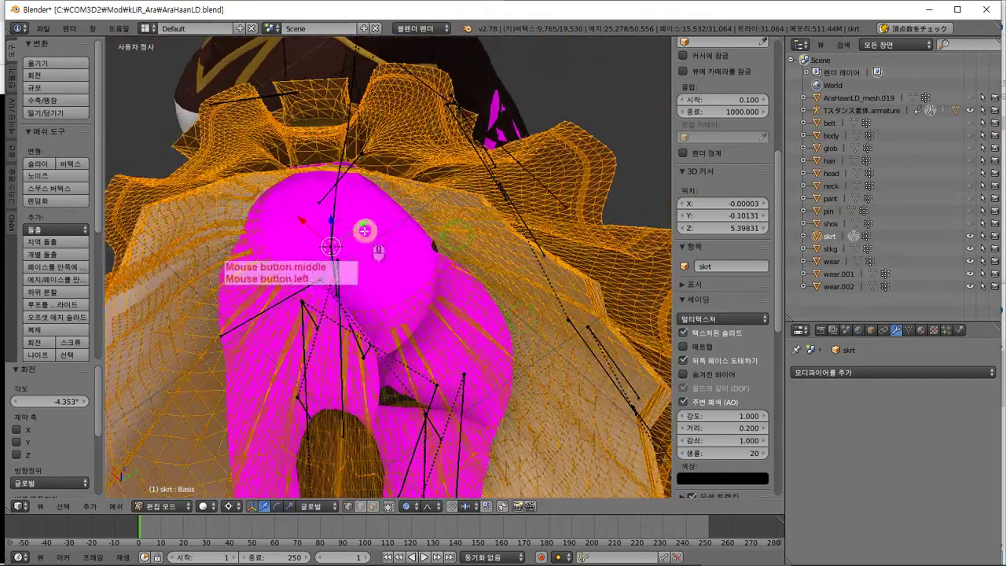
Lower the skirt slightly along Z to fit the hips and leave Edit Mode
{"action": "key", "text": "g"}
{"action": "key", "text": "z"}
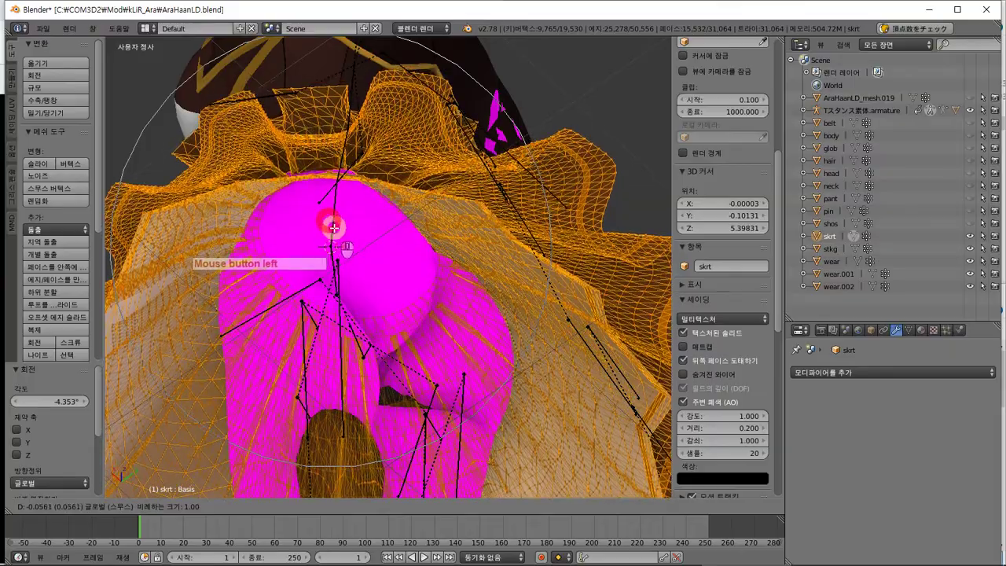
{"action": "left_click", "coordinate": [332, 236]}
{"action": "middle_click_drag", "start_coordinate": [333, 239], "coordinate": [380, 335]}
{"action": "key", "text": "Tab"}
Select the corset (wear.001) and open its mesh in Edit Mode in the right orthographic view
{"action": "mouse_move", "coordinate": [416, 209]}
{"action": "right_mouse_down"}
{"action": "mouse_move", "coordinate": [444, 220]}
{"action": "mouse_move", "coordinate": [415, 218]}
{"action": "mouse_move", "coordinate": [429, 220]}
{"action": "right_mouse_up"}
{"action": "key", "text": "Escape"}
{"action": "middle_click_drag", "start_coordinate": [428, 219], "coordinate": [460, 213]}
{"action": "key", "text": "Tab"}
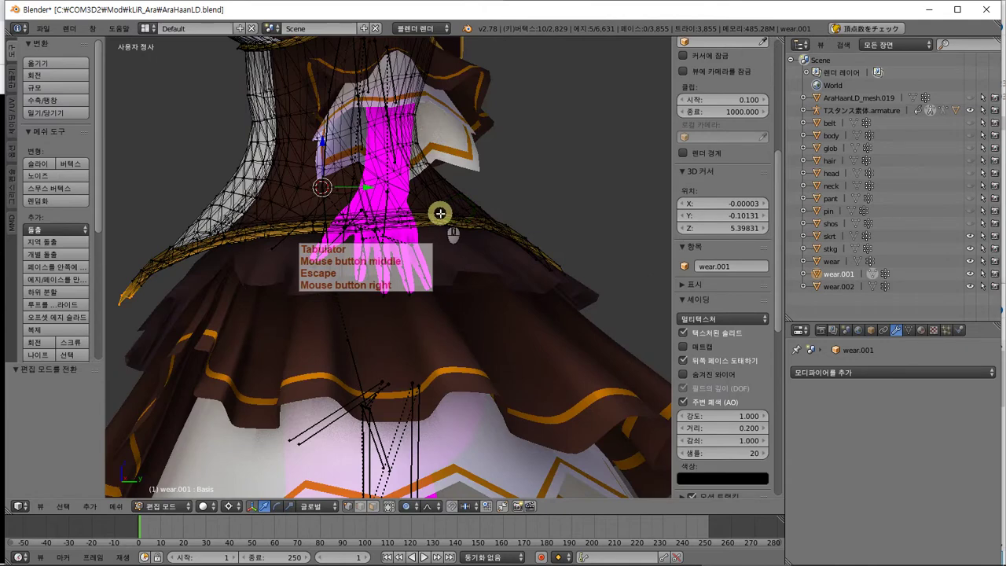
{"action": "key", "text": "KP_3"}
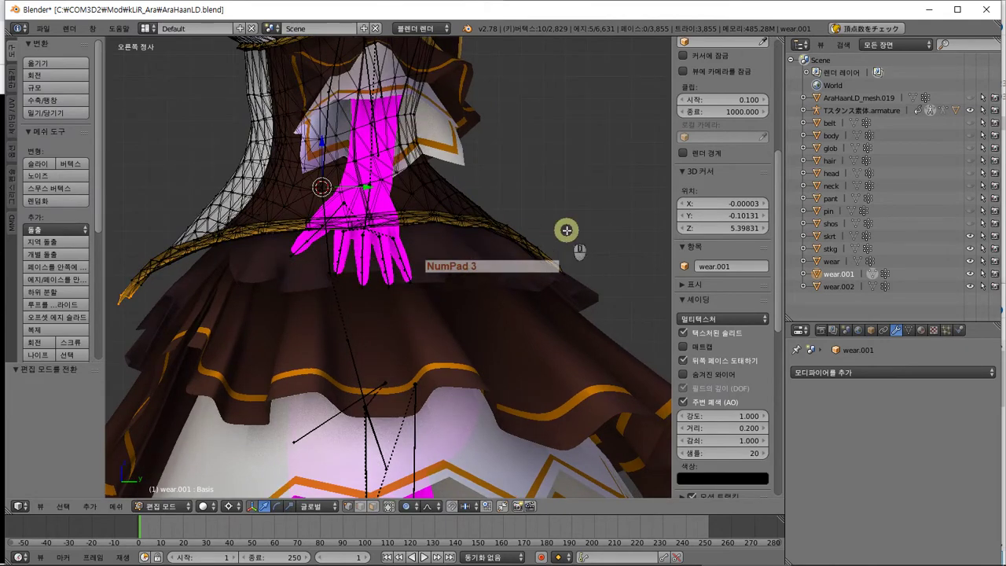
Box-select the corset's entire hem and rotate it by about -3.07° to follow the tilted skirt
{"action": "key", "text": "b"}
{"action": "left_click_drag", "start_coordinate": [581, 209], "coordinate": [204, 455]}
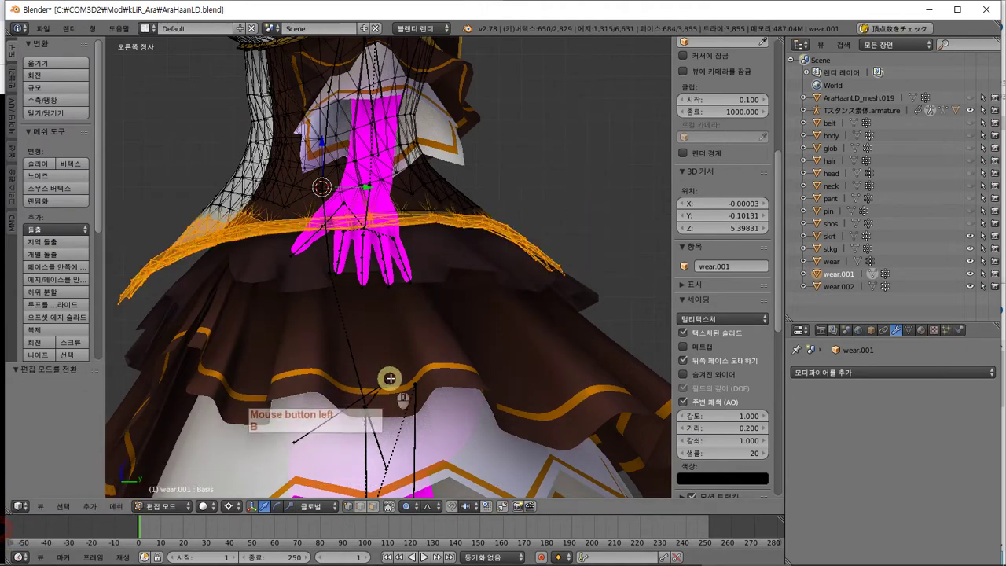
{"action": "key", "text": "r"}
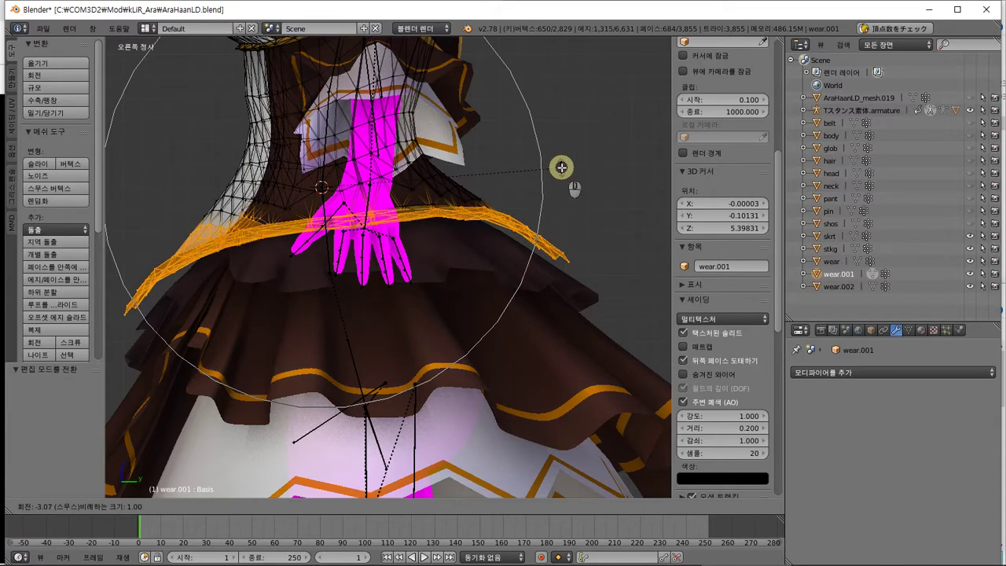
{"action": "left_click", "coordinate": [561, 166]}
{"action": "middle_click_drag", "start_coordinate": [522, 202], "coordinate": [610, 270]}
Leave Edit Mode and examine the corset's hem and front against the skirt from several sides
{"action": "key", "text": "Tab"}
{"action": "scroll", "coordinate": [577, 262], "scroll_direction": "down", "scroll_amount": 3}
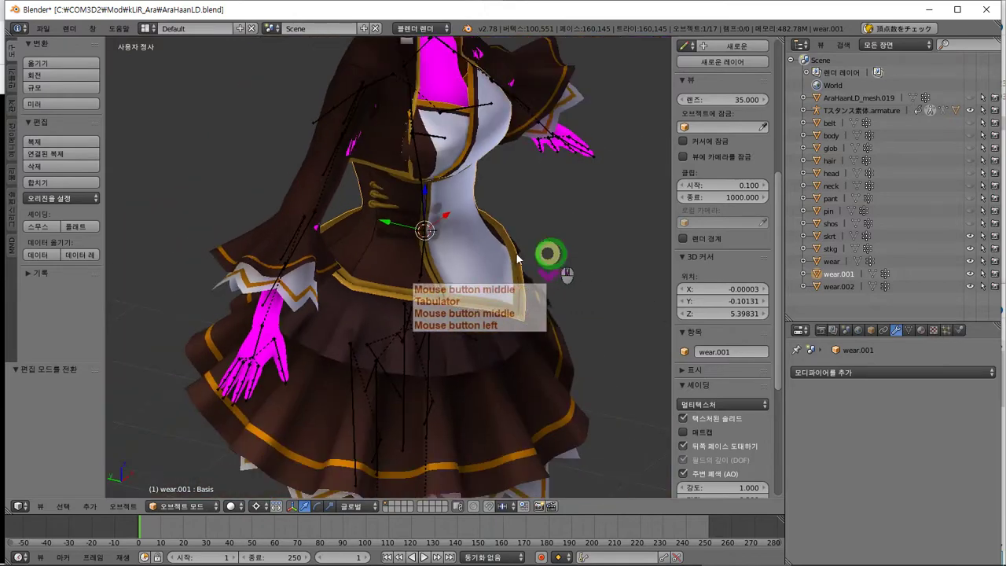
{"action": "middle_click_drag", "start_coordinate": [546, 254], "coordinate": [404, 245]}
{"action": "scroll", "coordinate": [404, 242], "scroll_direction": "up", "scroll_amount": 3}
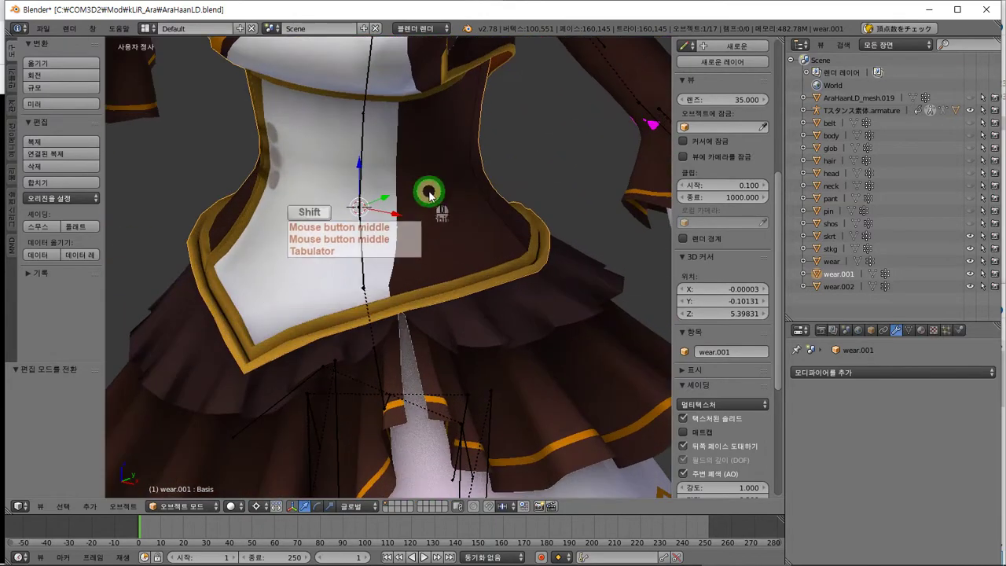
{"action": "middle_click_drag", "start_coordinate": [438, 207], "coordinate": [511, 319], "text": "shift"}
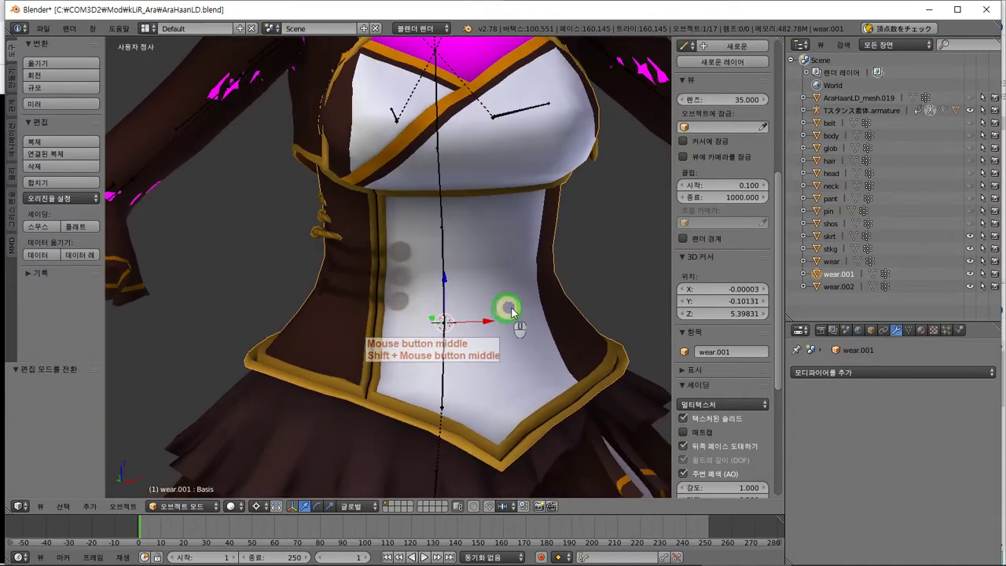
Open the corset clasps (wear.002) in Edit Mode, select the whole mesh and move it -0.214 along Z and -0.092 along Y
{"action": "middle_click", "coordinate": [948, 241]}
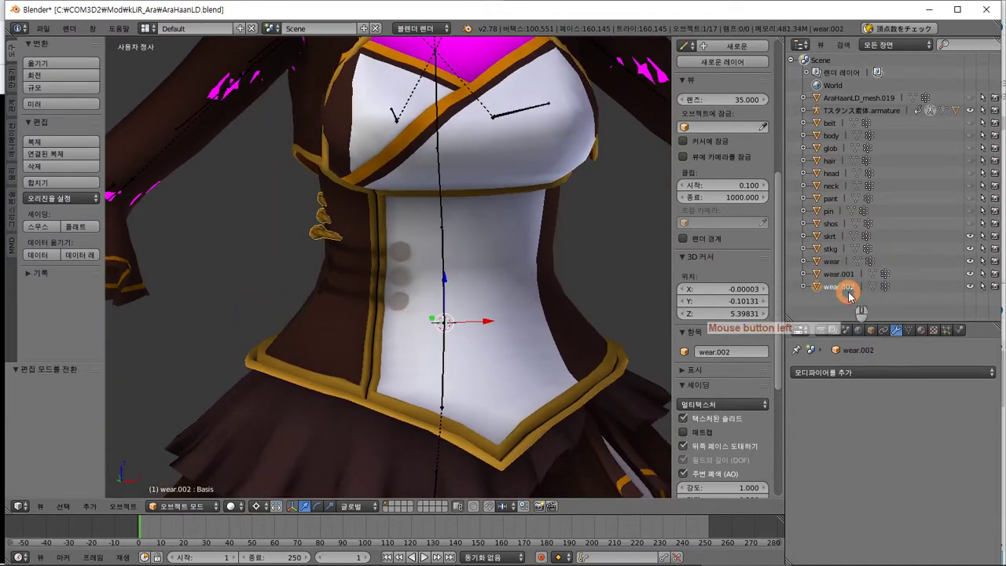
{"action": "middle_click_drag", "start_coordinate": [384, 317], "coordinate": [481, 313]}
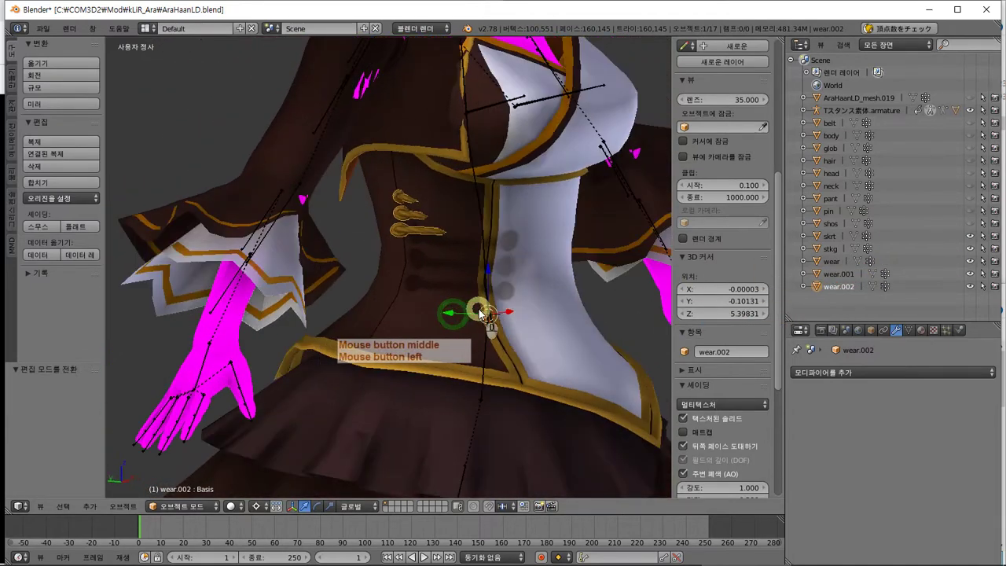
{"action": "key", "text": "Tab"}
{"action": "key", "text": "a"}
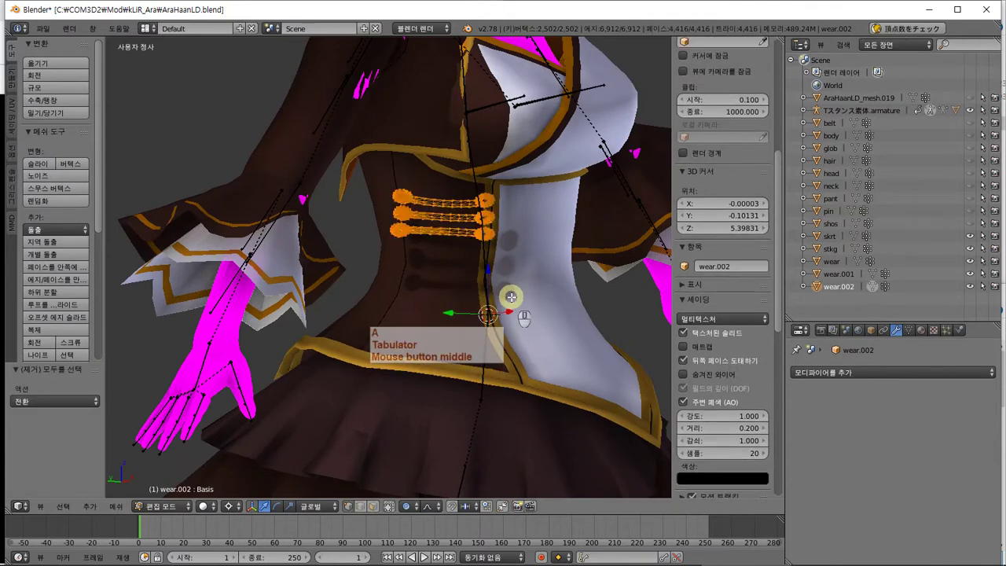
{"action": "left_click_drag", "start_coordinate": [489, 277], "coordinate": [480, 318]}
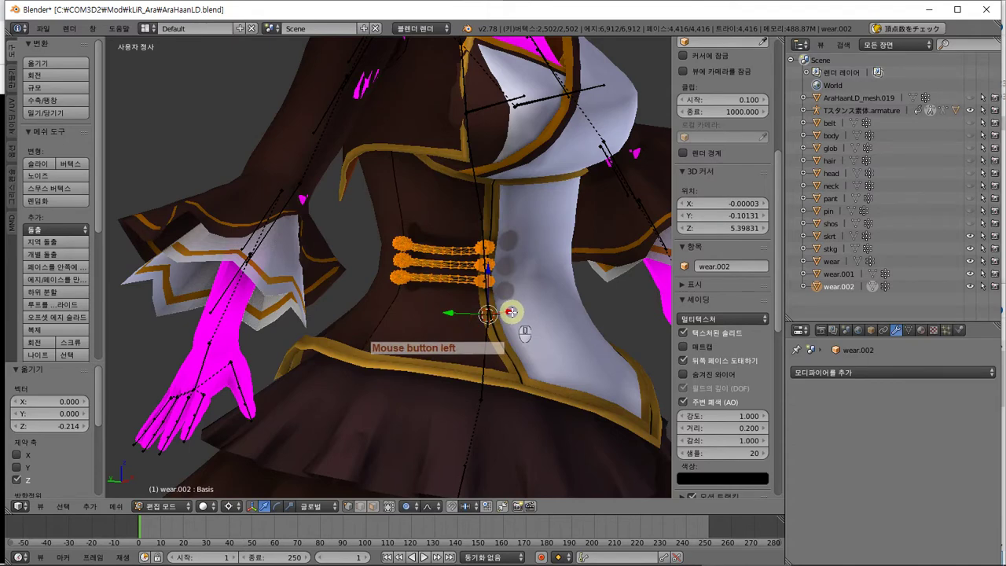
{"action": "middle_click_drag", "start_coordinate": [509, 318], "coordinate": [495, 370]}
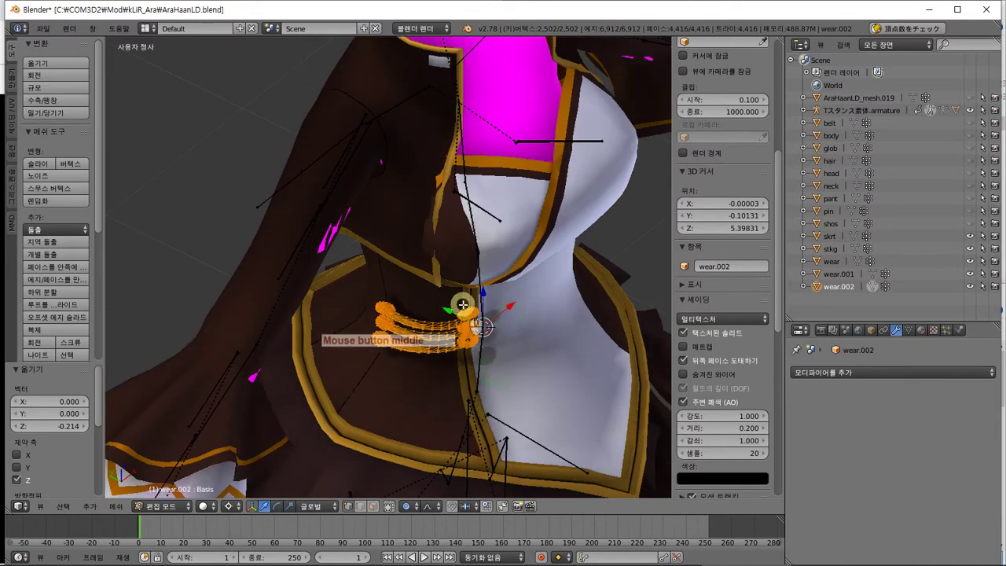
{"action": "left_click_drag", "start_coordinate": [443, 307], "coordinate": [463, 319]}
Scale the clasps along Z by about 1.502 and lower them by 0.124 along Z
{"action": "middle_click_drag", "start_coordinate": [462, 319], "coordinate": [460, 275]}
{"action": "key", "text": "s"}
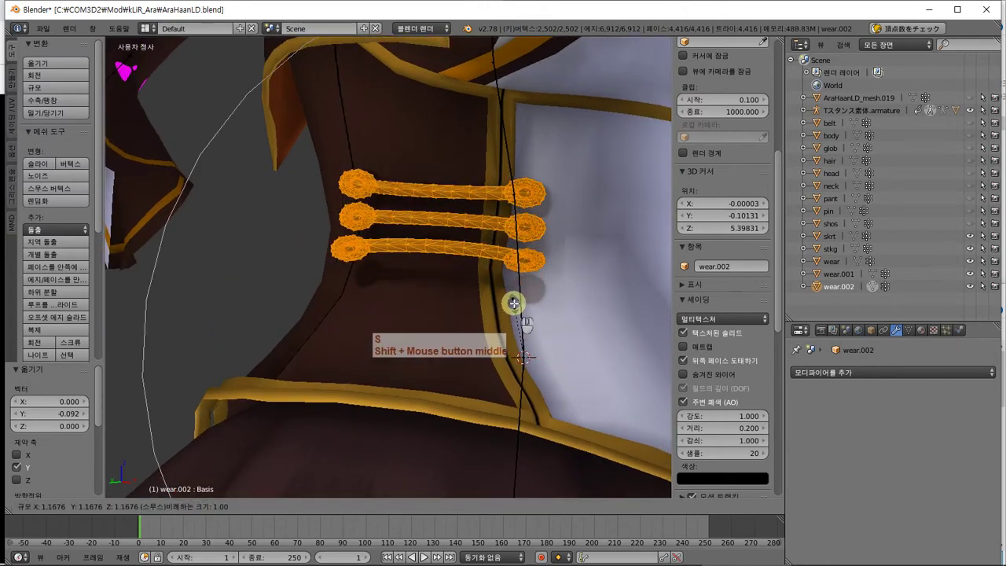
{"action": "key", "text": "Escape"}
{"action": "key", "text": "s"}
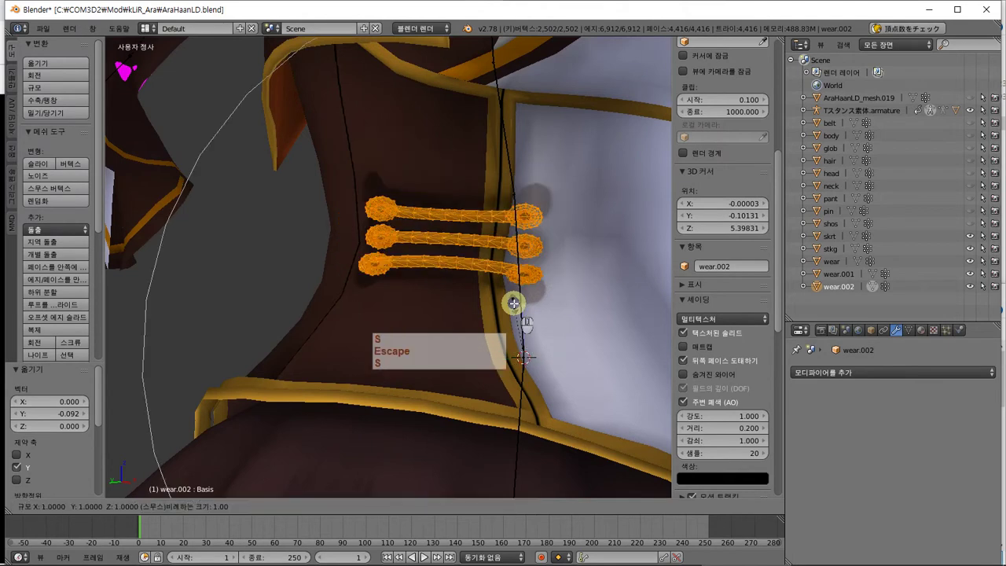
{"action": "key", "text": "z"}
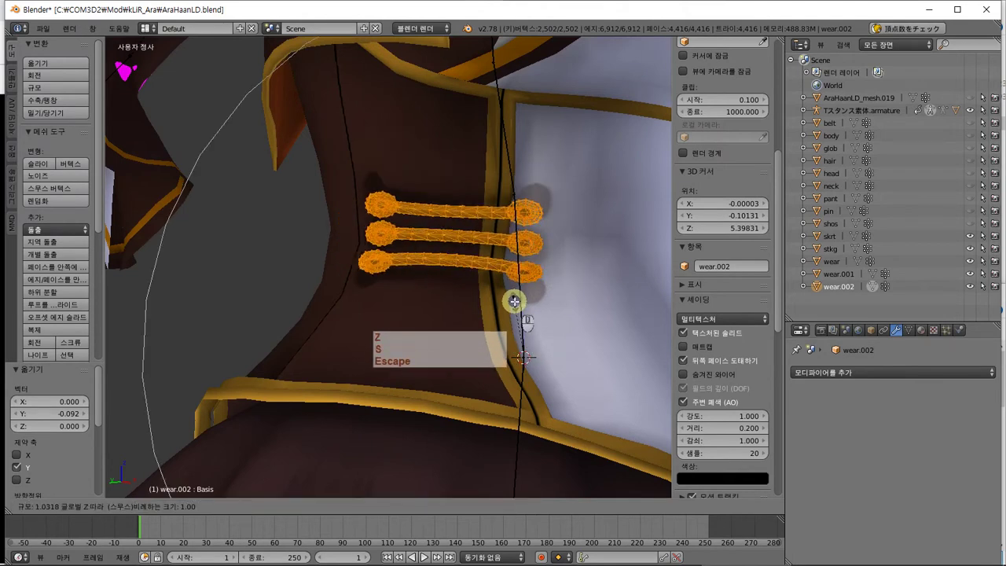
{"action": "left_click", "coordinate": [518, 274]}
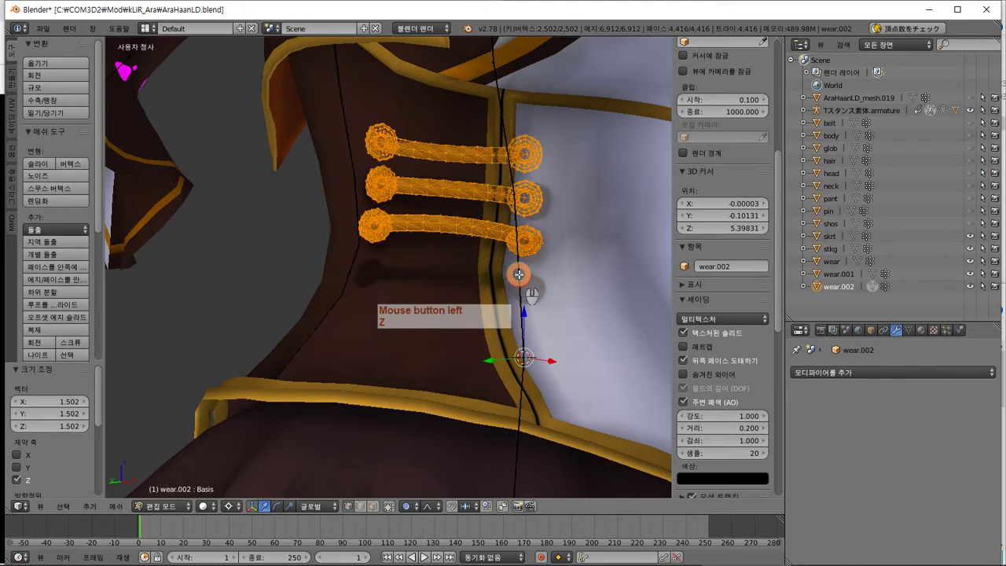
{"action": "left_click_drag", "start_coordinate": [524, 311], "coordinate": [536, 379]}
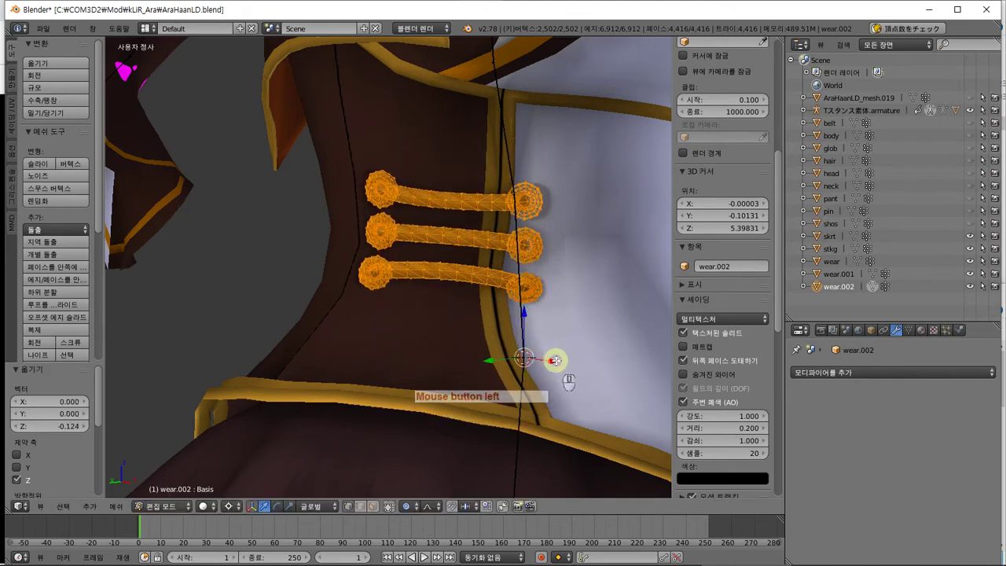
Scale all the clasps along Y by about 1.22 so they reach around the corset's front
{"action": "middle_click_drag", "start_coordinate": [546, 381], "coordinate": [570, 400]}
{"action": "key", "text": "Tab"}
{"action": "key", "text": "Tab"}
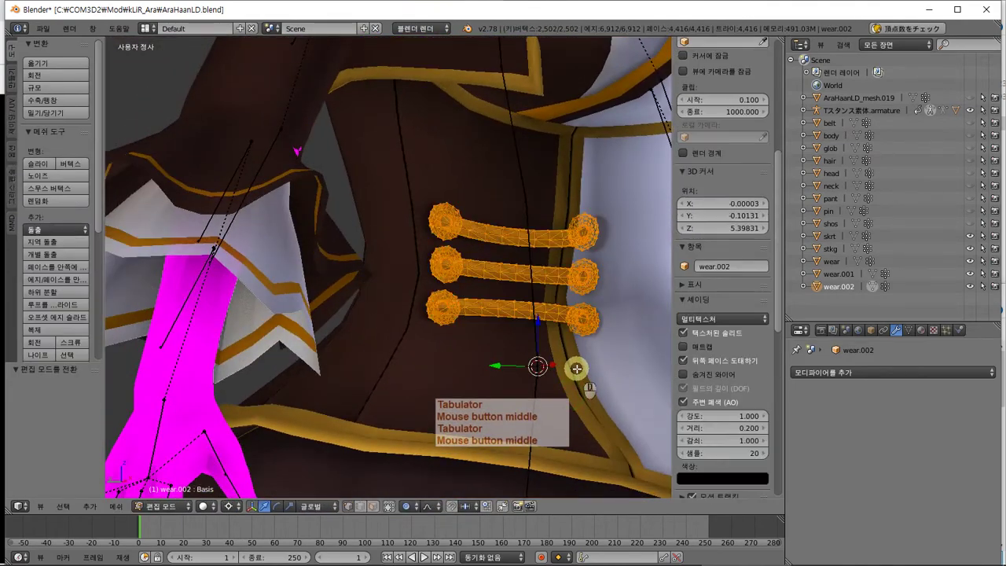
{"action": "middle_click_drag", "start_coordinate": [579, 352], "coordinate": [410, 316], "text": "shift"}
{"action": "key", "text": "s"}
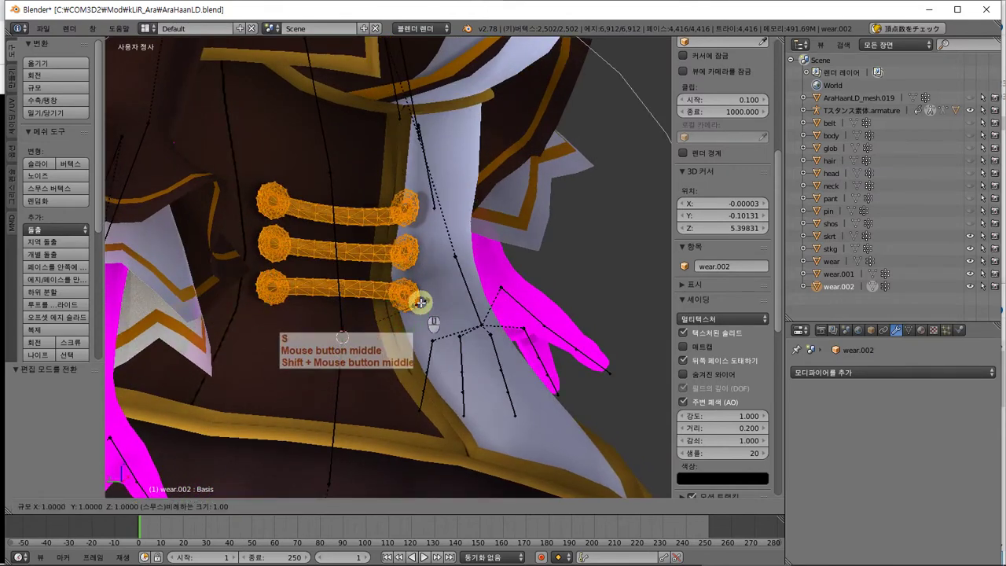
{"action": "key", "text": "z"}
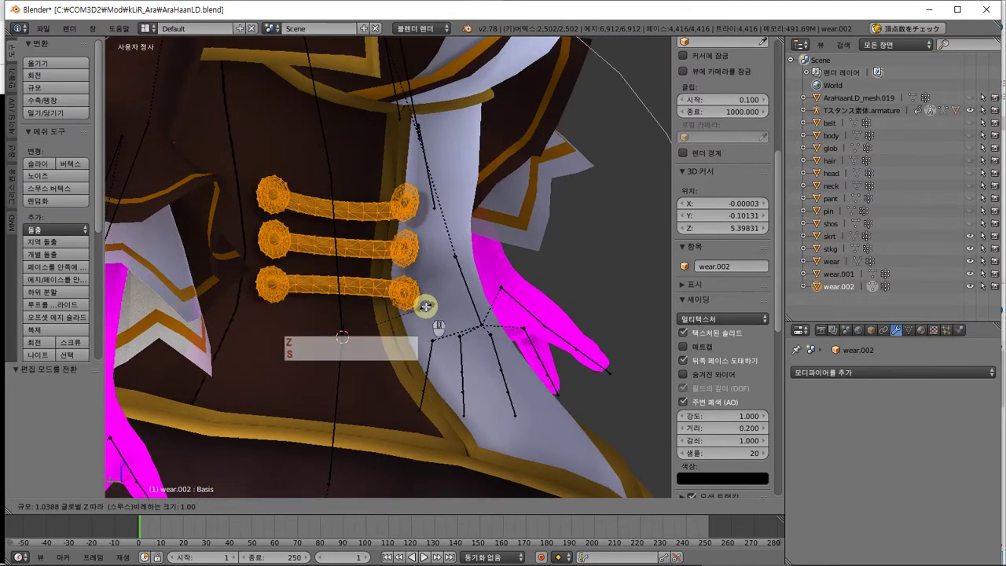
{"action": "key", "text": "x"}
{"action": "key", "text": "y"}
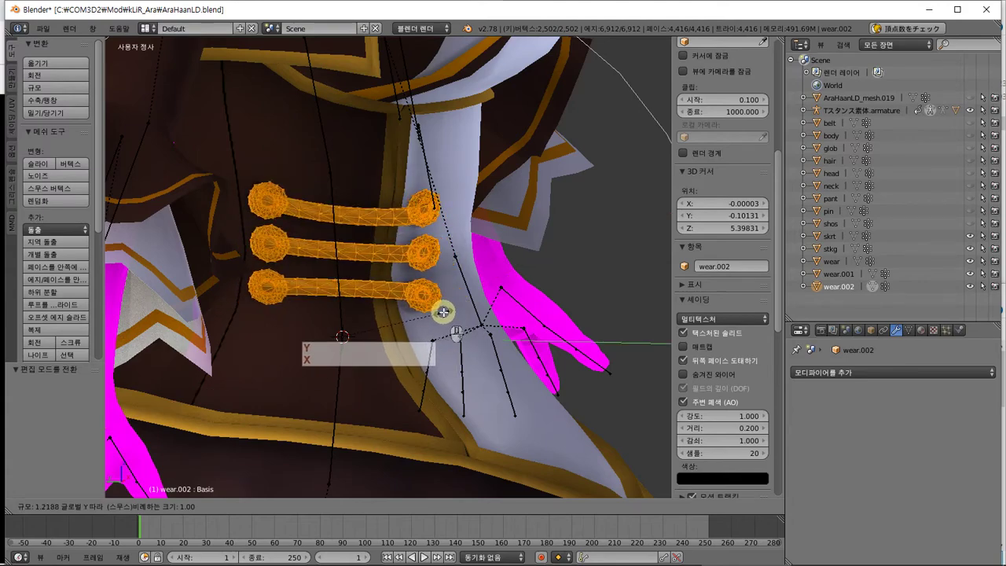
{"action": "left_click", "coordinate": [443, 312]}
Shift the clasps by -0.003 along X, checking their fit against the corset front
{"action": "middle_click_drag", "start_coordinate": [440, 332], "coordinate": [337, 340]}
{"action": "key", "text": "Tab"}
{"action": "key", "text": "Tab"}
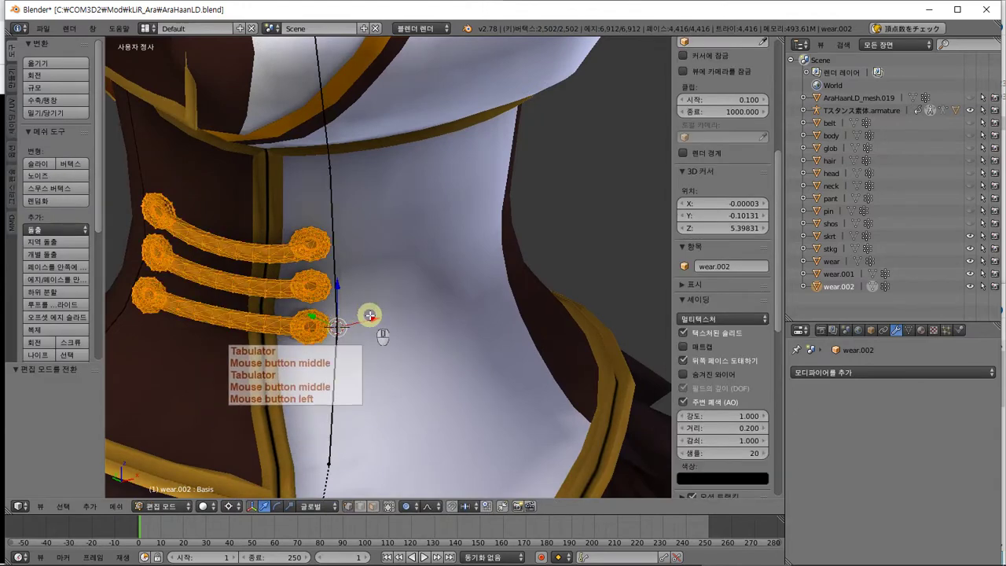
{"action": "left_click_drag", "start_coordinate": [369, 315], "coordinate": [374, 319]}
{"action": "mouse_move", "coordinate": [374, 320]}
{"action": "middle_mouse_down"}
{"action": "mouse_move", "coordinate": [440, 329]}
{"action": "mouse_move", "coordinate": [388, 332]}
{"action": "middle_mouse_up"}
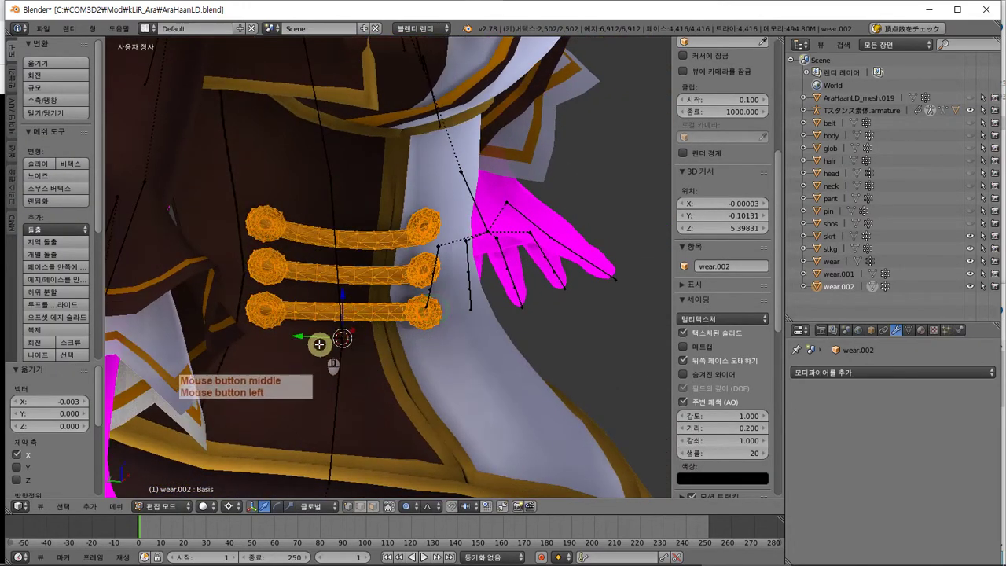
Fine-tune the clasps' position along Y against the corset, checking the fit outside Edit Mode
{"action": "left_click_drag", "start_coordinate": [293, 338], "coordinate": [292, 339]}
{"action": "key", "text": "Tab"}
{"action": "mouse_move", "coordinate": [293, 340]}
{"action": "middle_mouse_down"}
{"action": "mouse_move", "coordinate": [303, 358]}
{"action": "mouse_move", "coordinate": [270, 359]}
{"action": "mouse_move", "coordinate": [306, 351]}
{"action": "mouse_move", "coordinate": [299, 354]}
{"action": "middle_mouse_up"}
{"action": "key", "text": "Tab"}
{"action": "left_click", "coordinate": [292, 335]}
{"action": "key", "text": "Tab"}
{"action": "key", "text": "Tab"}
{"action": "left_click_drag", "start_coordinate": [296, 333], "coordinate": [339, 337]}
{"action": "key", "text": "Tab"}
Deselect the clasps mesh and grow a selection from a face loop on the top clasp's front button
{"action": "middle_click_drag", "start_coordinate": [322, 353], "coordinate": [373, 321]}
{"action": "key", "text": "Tab"}
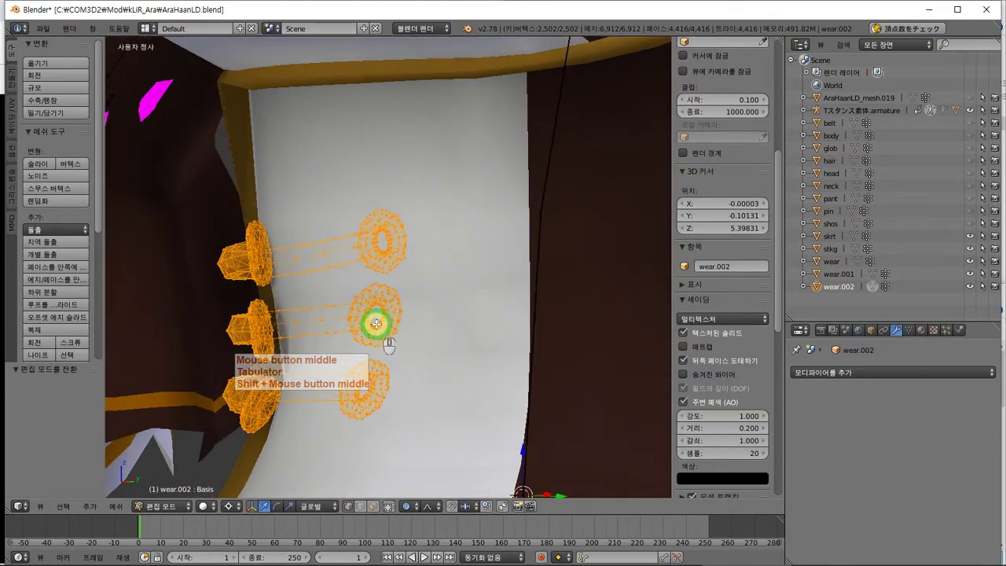
{"action": "key", "text": "a"}
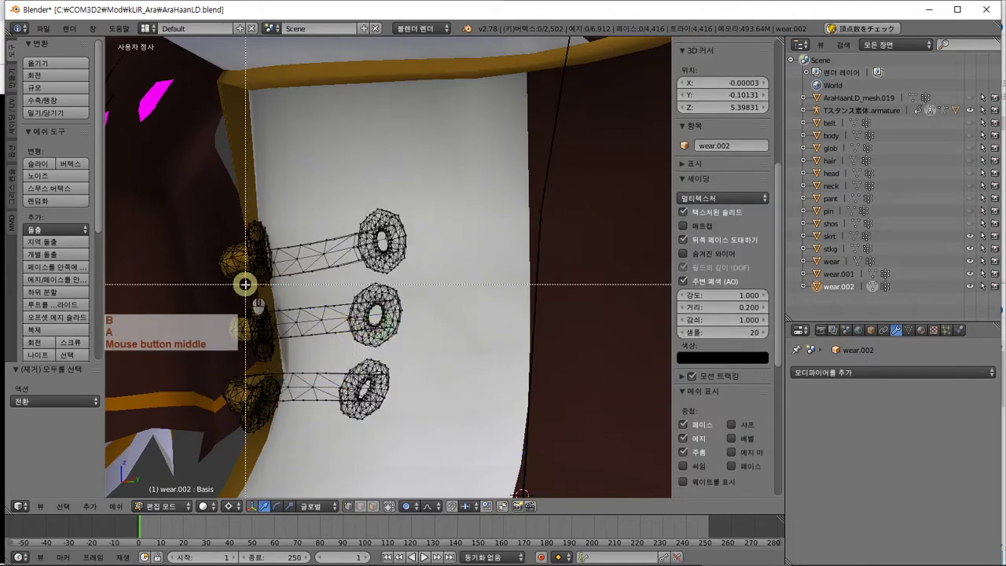
{"action": "key", "text": "Escape"}
{"action": "middle_click_drag", "start_coordinate": [245, 284], "coordinate": [231, 302]}
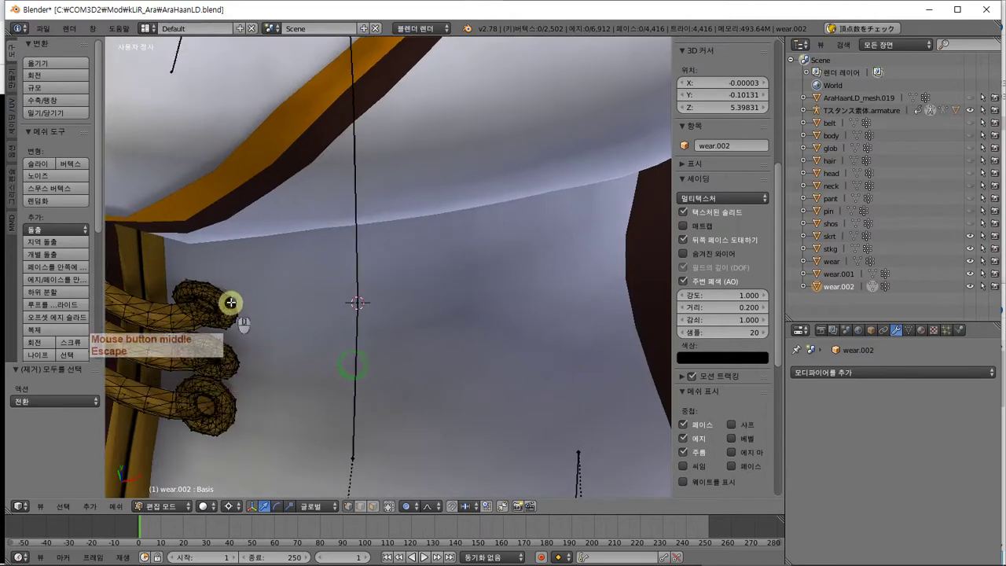
{"action": "right_click", "coordinate": [335, 306], "text": "ctrl"}
{"action": "key", "text": "ctrl+KP_Add"}
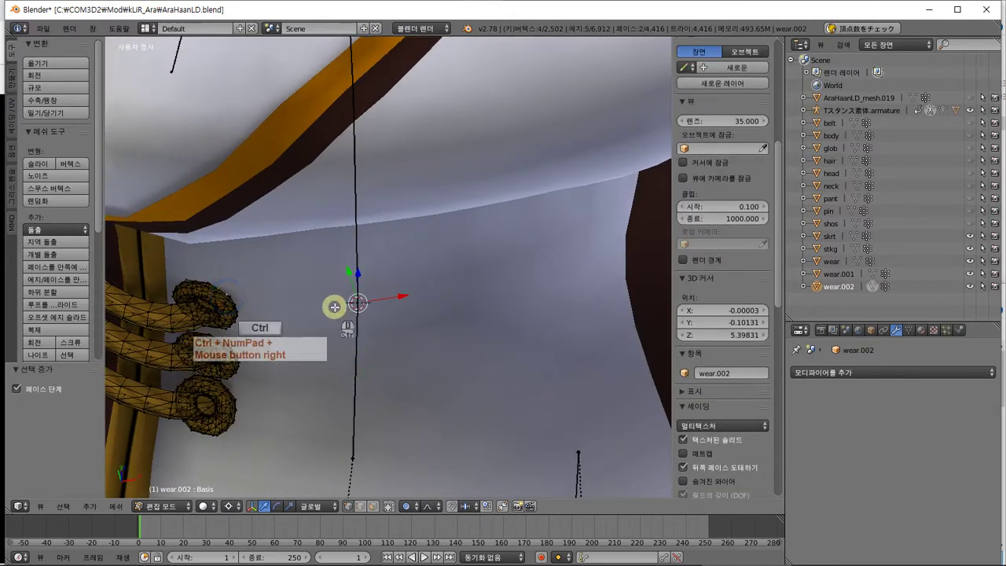
Move the top clasp's front button about -0.022 along Y with proportional editing, refine its position and leave Edit Mode
{"action": "middle_click_drag", "start_coordinate": [337, 247], "coordinate": [285, 367]}
{"action": "left_click_drag", "start_coordinate": [271, 371], "coordinate": [268, 378]}
{"action": "key", "text": "ctrl+z"}
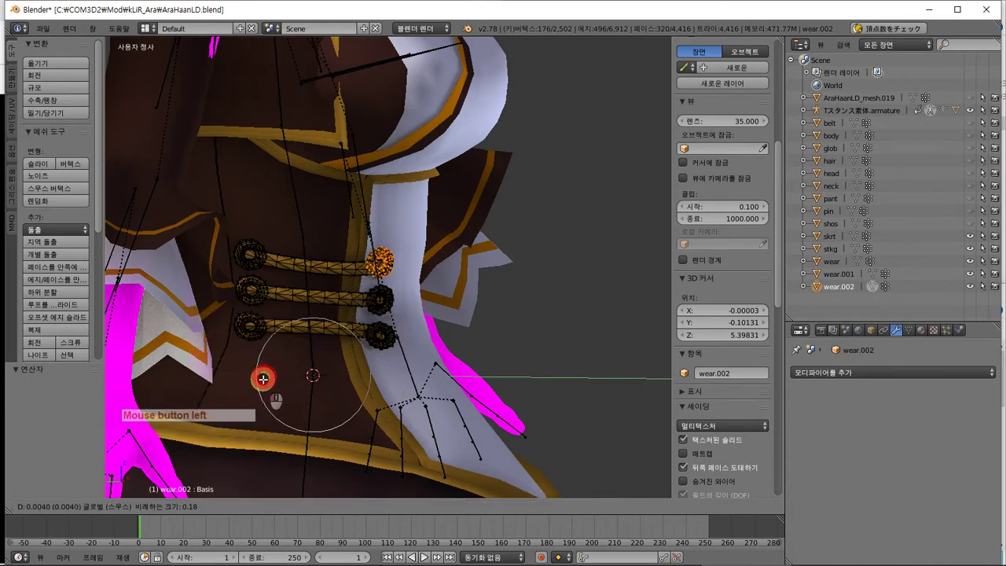
{"action": "left_click_drag", "start_coordinate": [271, 377], "coordinate": [272, 376]}
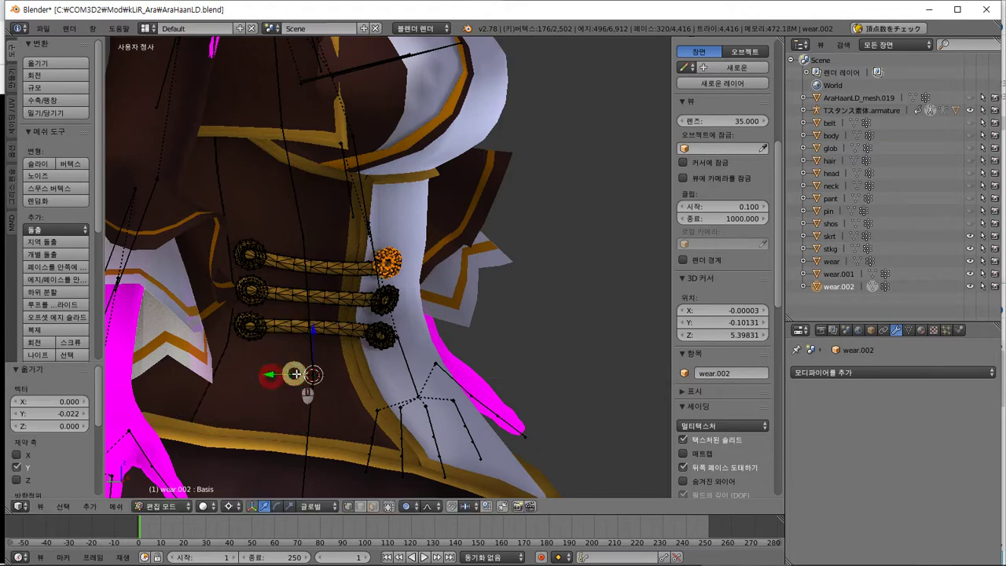
{"action": "middle_click_drag", "start_coordinate": [275, 375], "coordinate": [309, 378]}
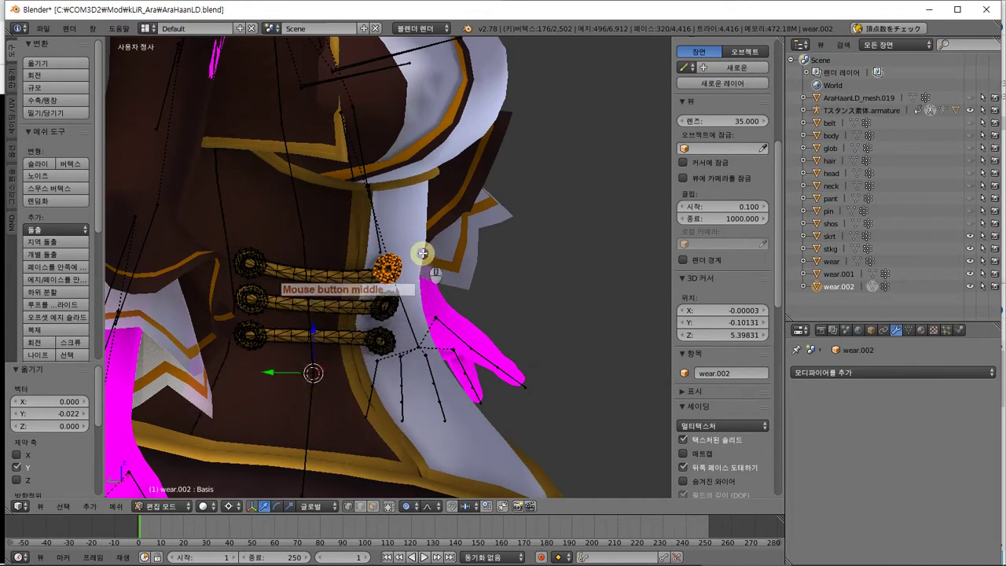
{"action": "left_click_drag", "start_coordinate": [274, 378], "coordinate": [265, 370]}
{"action": "key", "text": "Tab"}
Check the whole outfit on the body and save the work over AraHaanLD.blend
{"action": "middle_click_drag", "start_coordinate": [399, 352], "coordinate": [552, 381]}
{"action": "scroll", "coordinate": [345, 383], "scroll_direction": "down", "scroll_amount": 4}
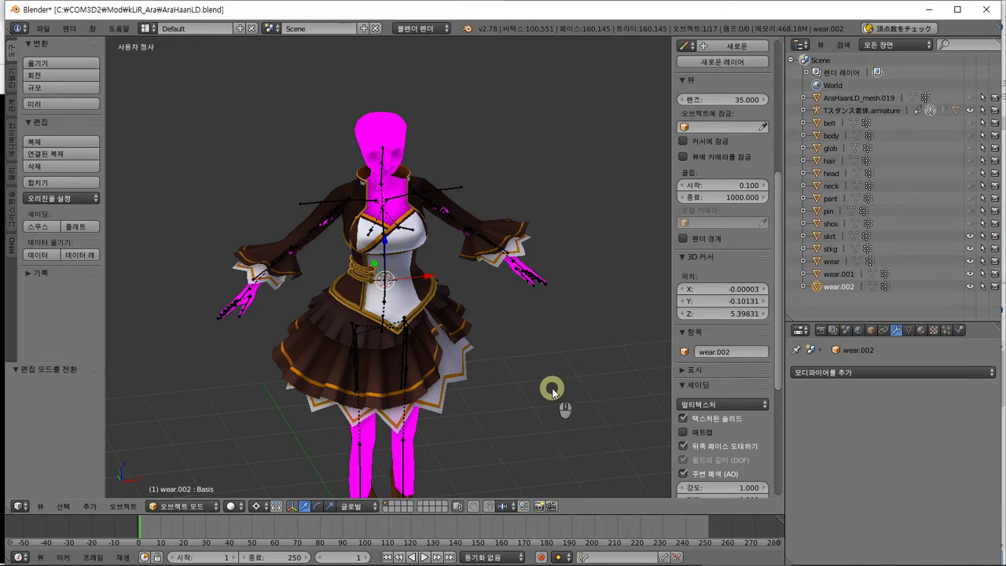
{"action": "scroll", "coordinate": [552, 393], "scroll_direction": "down", "scroll_amount": 3}
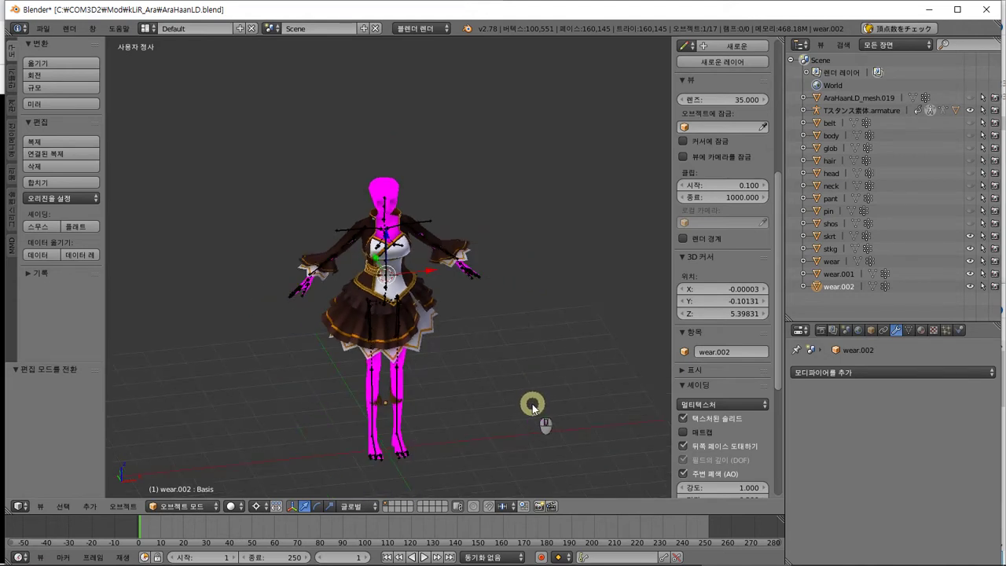
{"action": "middle_click_drag", "start_coordinate": [530, 404], "coordinate": [553, 392]}
{"action": "key", "text": "ctrl+s"}
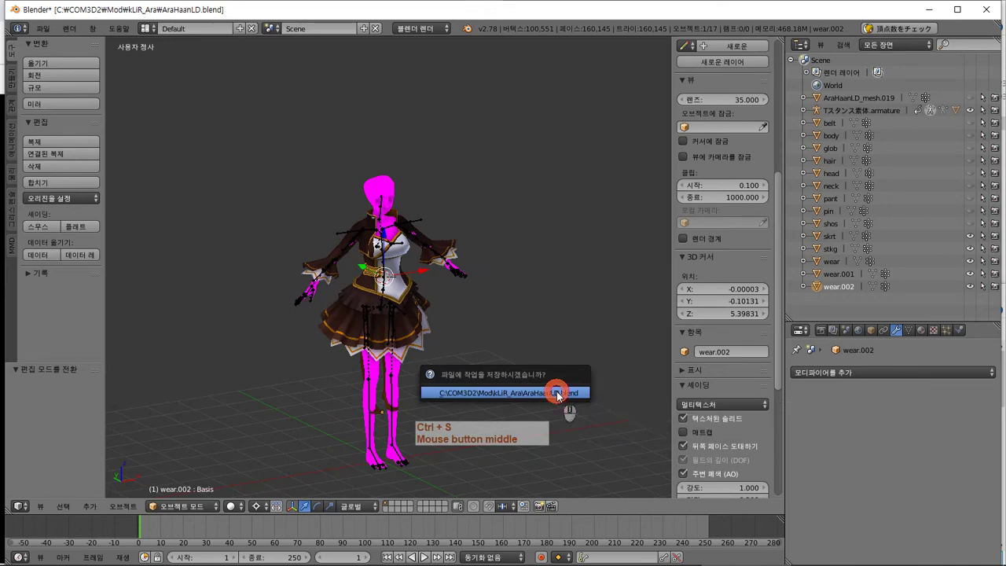
{"action": "left_click", "coordinate": [557, 393]}
Join the clasps (wear.002) and corset (wear.001) into the jacket object wear
{"action": "scroll", "coordinate": [516, 381], "scroll_direction": "up", "scroll_amount": 5}
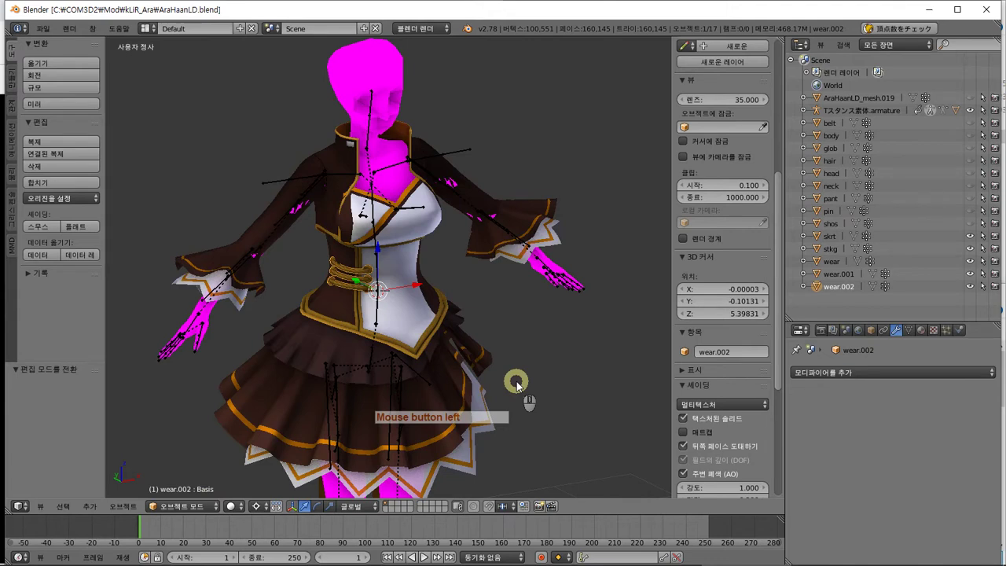
{"action": "left_click", "coordinate": [831, 262], "text": "shift"}
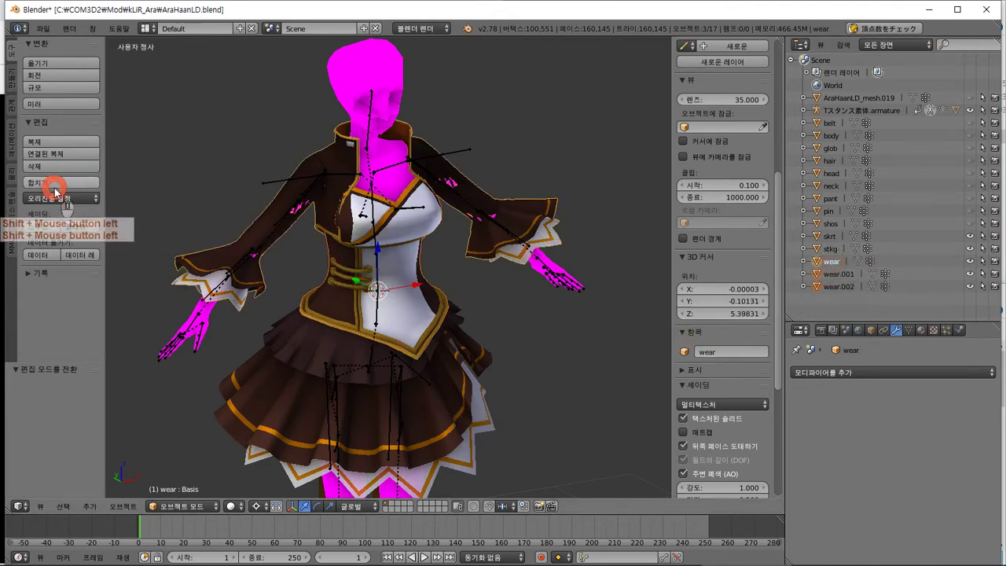
{"action": "middle_click_drag", "start_coordinate": [555, 235], "coordinate": [299, 224]}
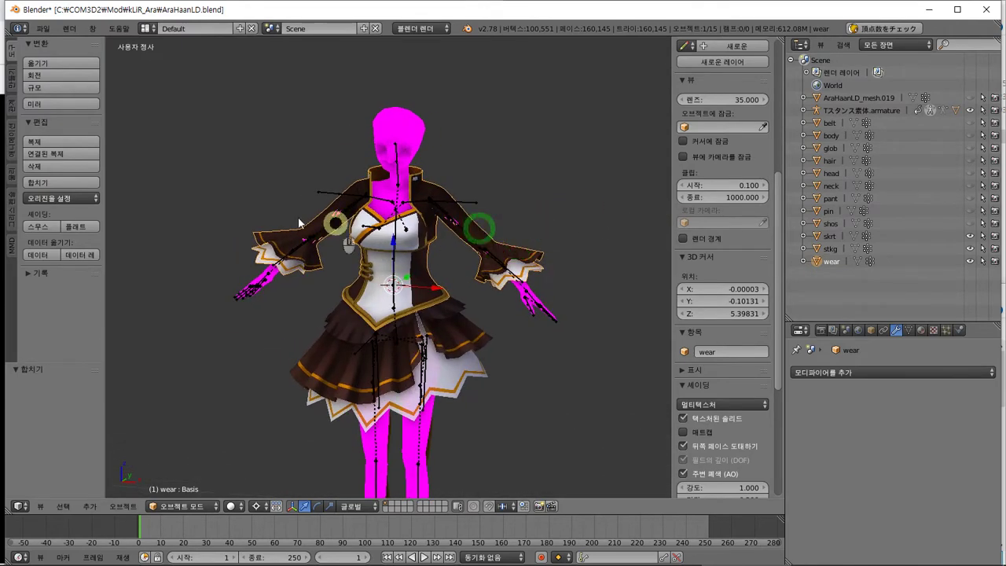
{"action": "left_click", "coordinate": [47, 29]}
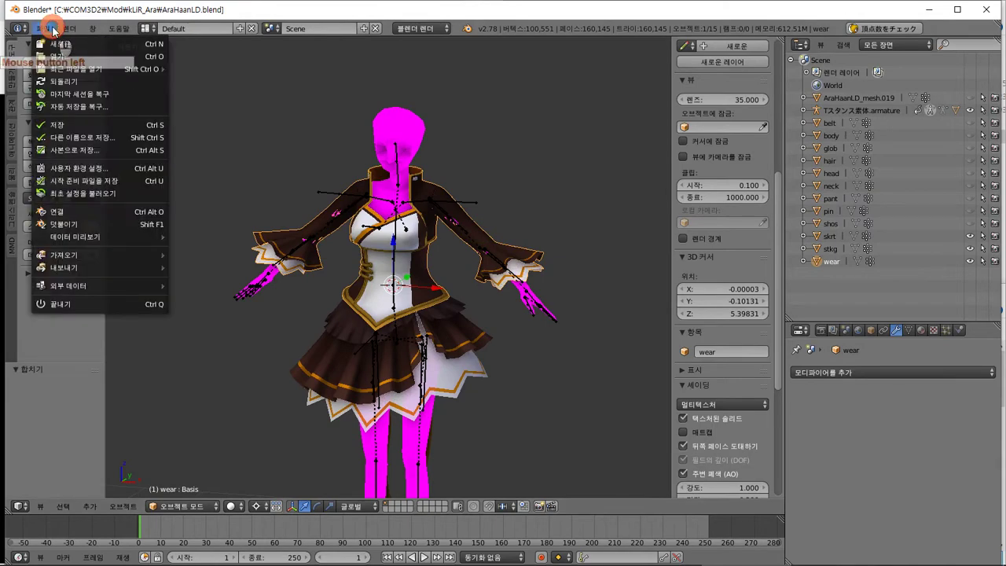
{"action": "left_click", "coordinate": [118, 257]}
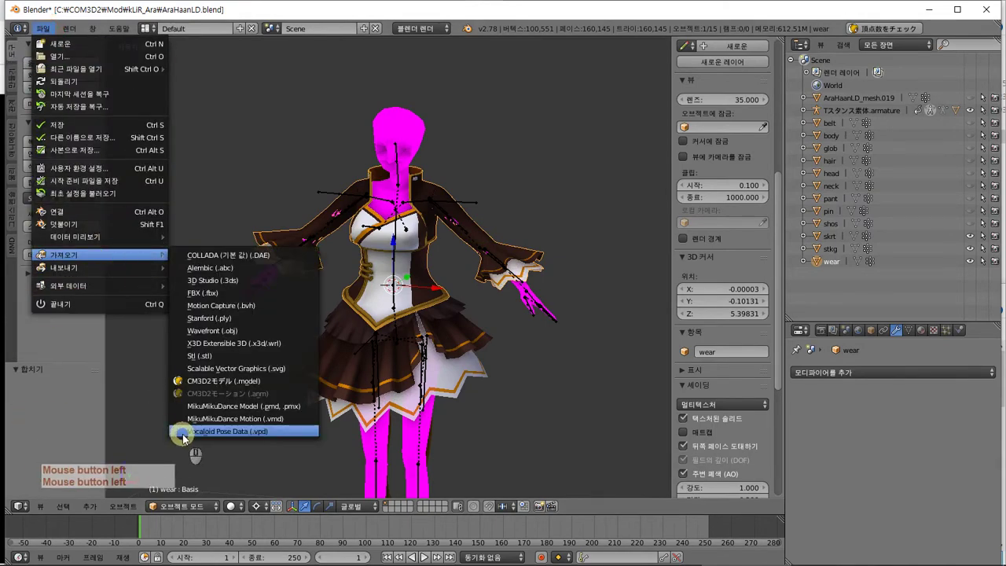
{"action": "left_click", "coordinate": [890, 280]}
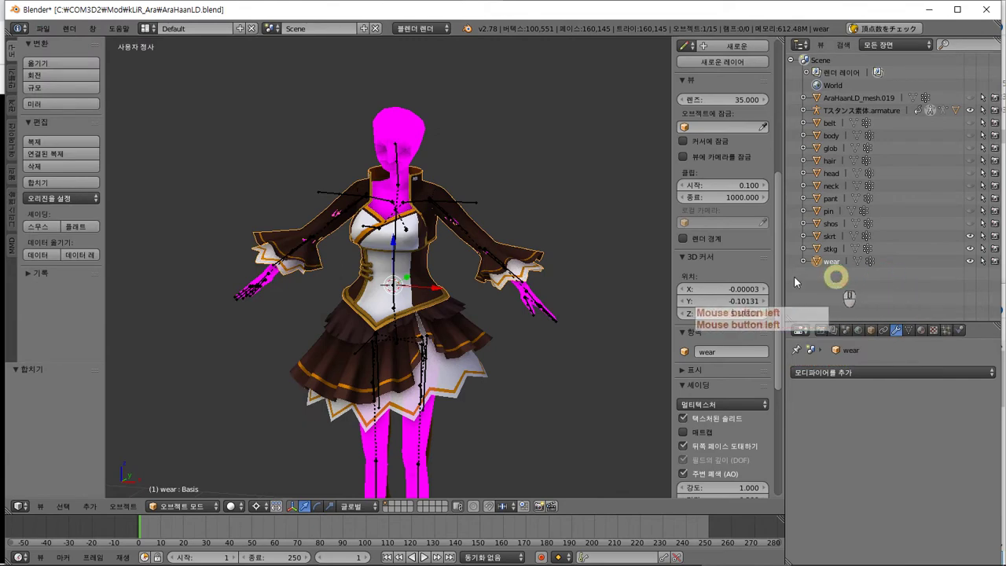
{"action": "left_click", "coordinate": [503, 262]}
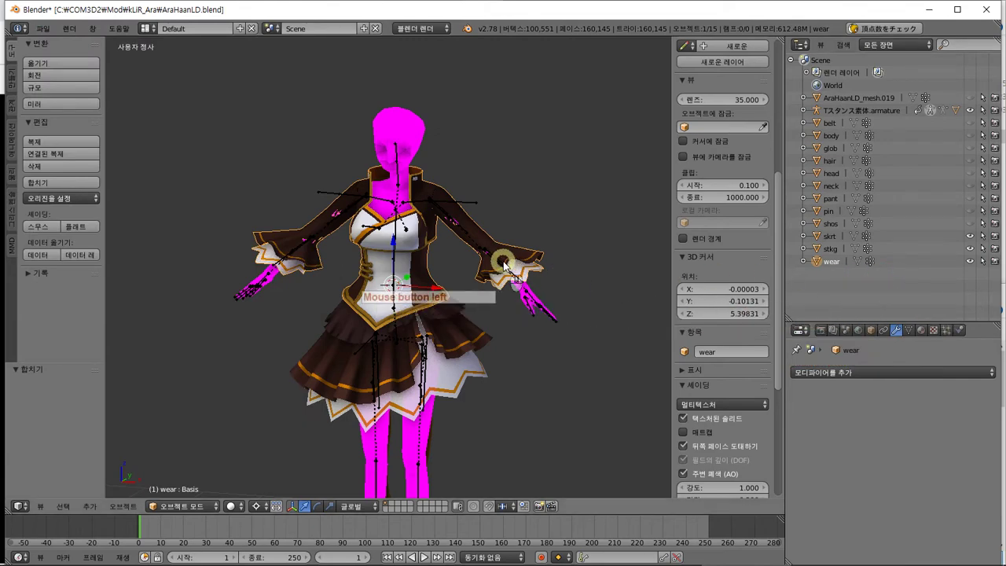
{"action": "middle_click_drag", "start_coordinate": [505, 267], "coordinate": [531, 264]}
{"action": "middle_click", "coordinate": [860, 259]}
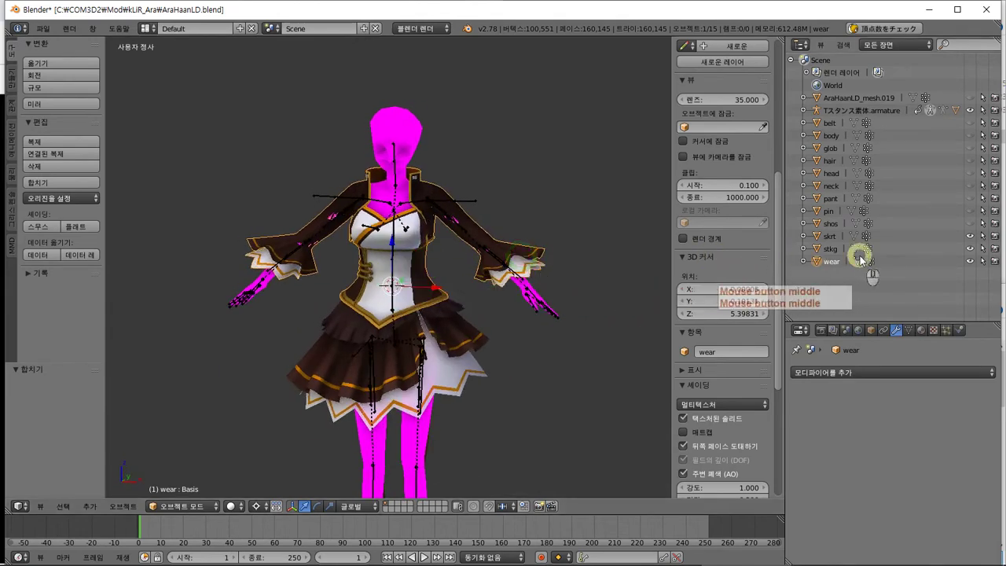
{"action": "middle_click", "coordinate": [839, 237]}
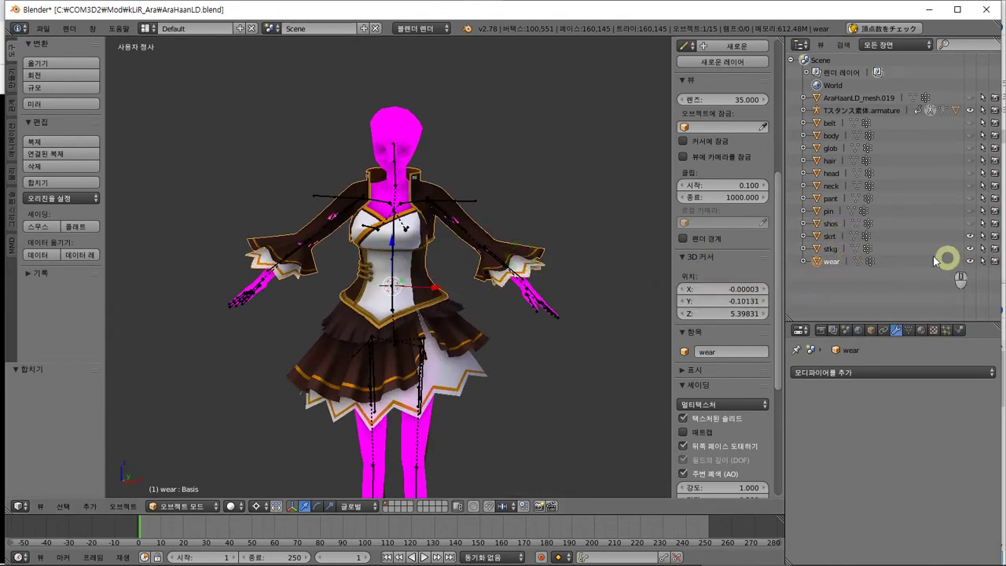
Duplicate the skirt (skrt) and jacket (wear) objects together, keeping the copies in their original position
{"action": "left_click", "coordinate": [834, 250]}
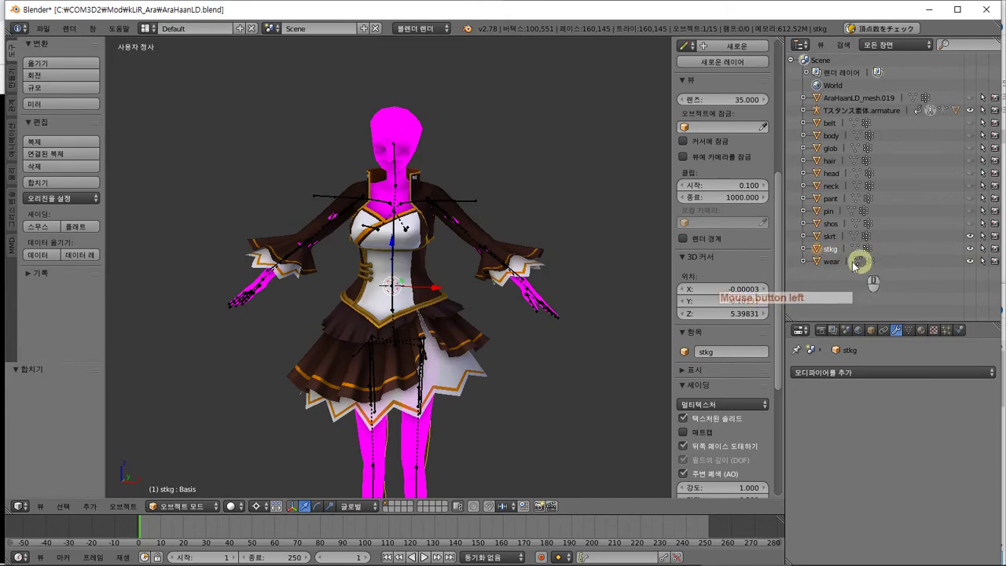
{"action": "right_click", "coordinate": [385, 321]}
{"action": "right_click", "coordinate": [332, 363]}
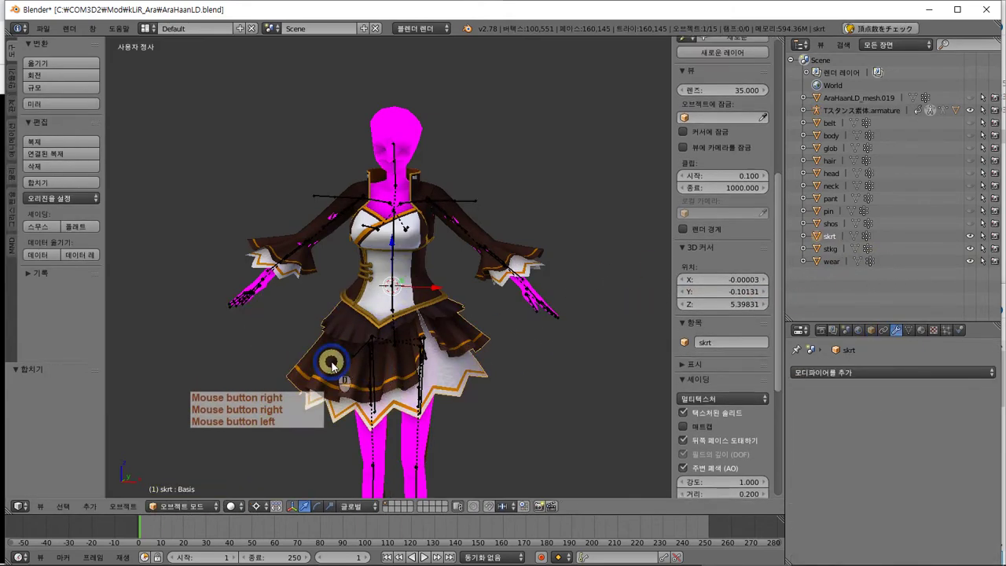
{"action": "right_click", "coordinate": [363, 249], "text": "shift"}
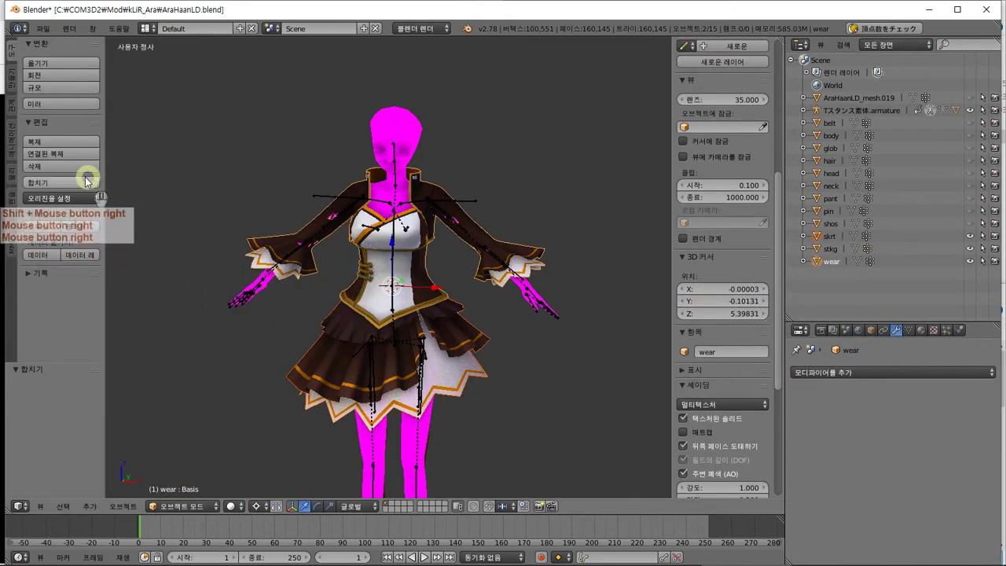
{"action": "left_click", "coordinate": [78, 142]}
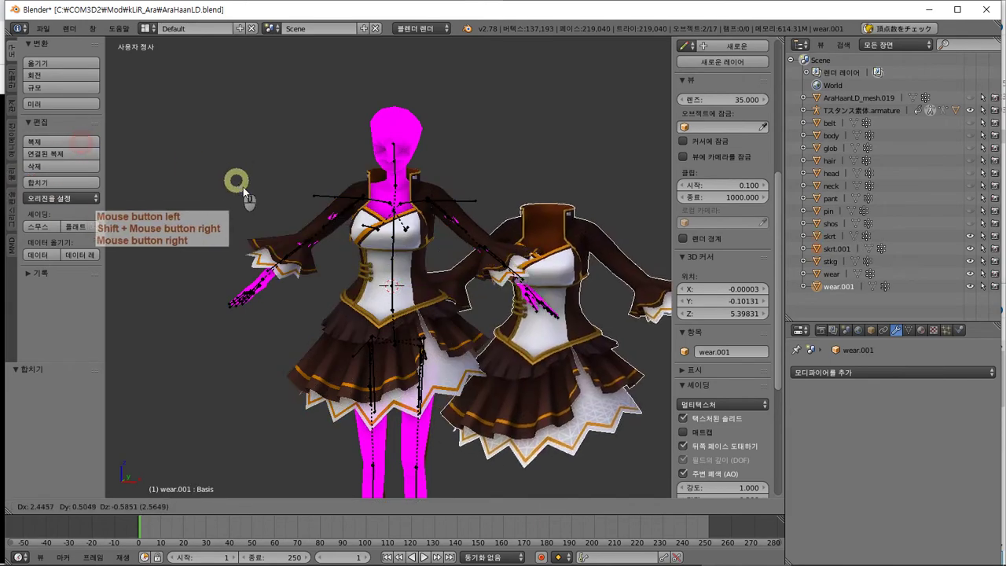
{"action": "key", "text": "Escape"}
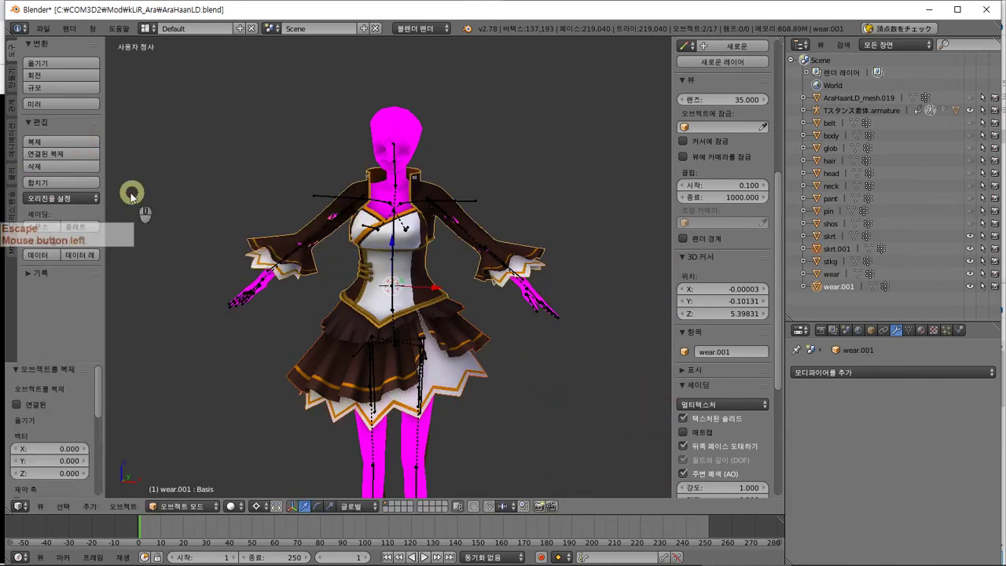
Join the duplicated skirt and jacket into one object and rename it onp
{"action": "left_click", "coordinate": [79, 188]}
{"action": "double_click", "coordinate": [831, 274]}
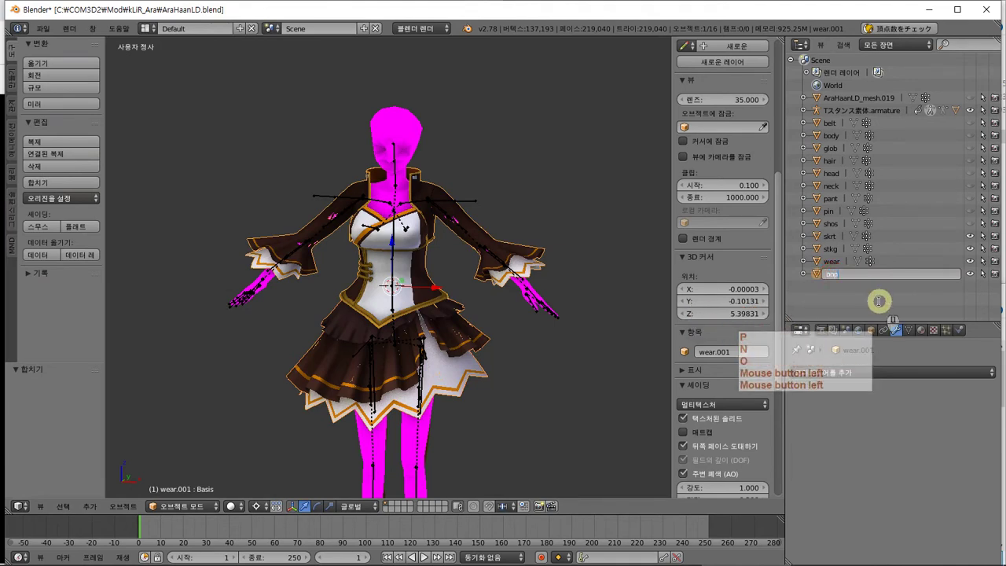
{"action": "type", "text": "onp"}
{"action": "key", "text": "Return"}
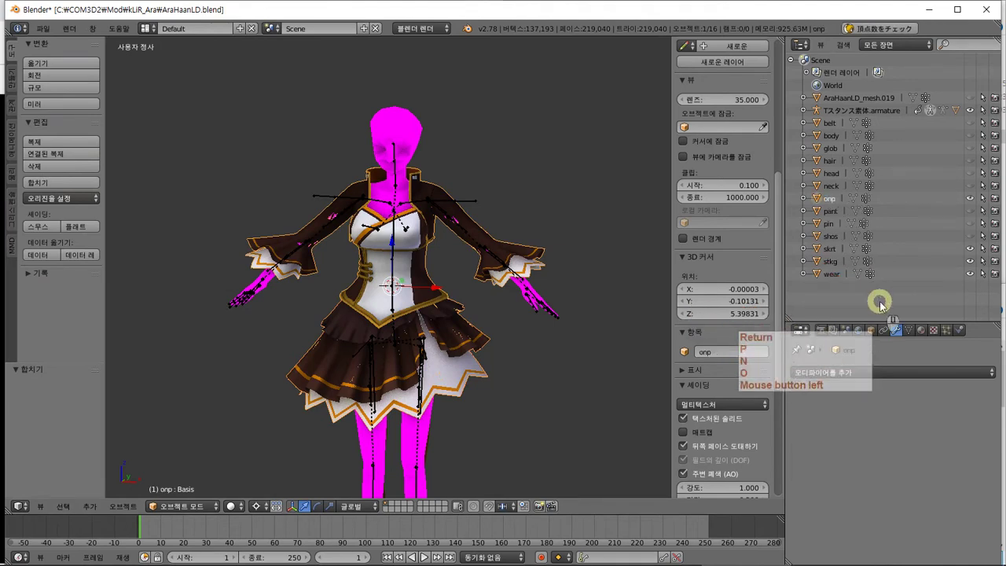
Hide the original skrt, stkg and wear objects, leaving the combined garment onp shown on the body
{"action": "left_click", "coordinate": [970, 261]}
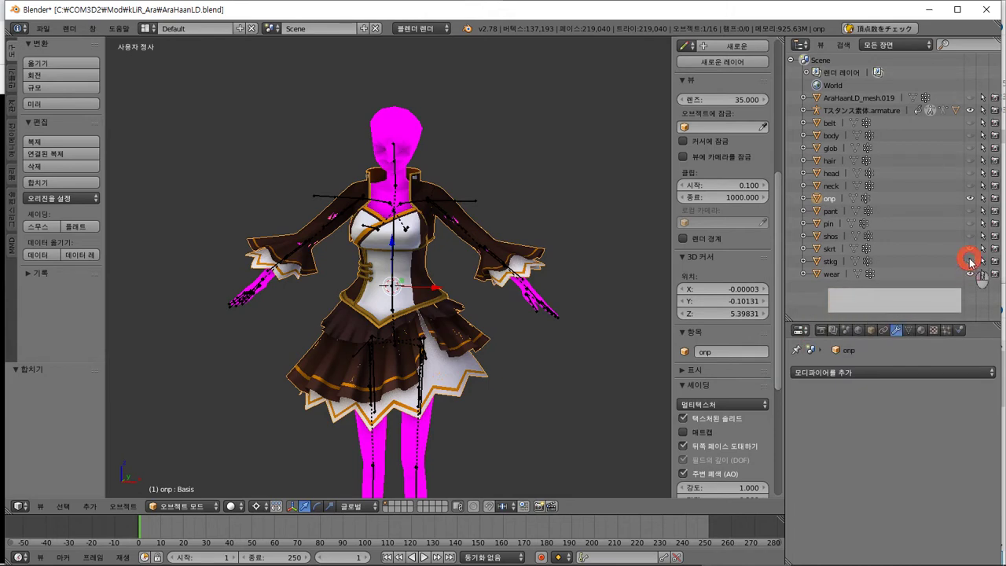
{"action": "left_click", "coordinate": [969, 262]}
{"action": "left_click", "coordinate": [969, 262]}
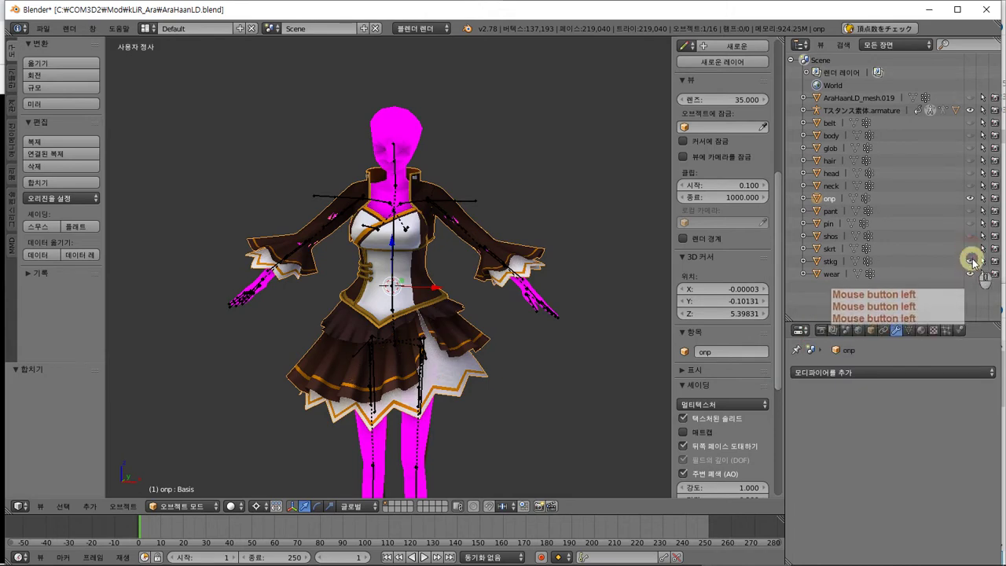
{"action": "left_click", "coordinate": [969, 272]}
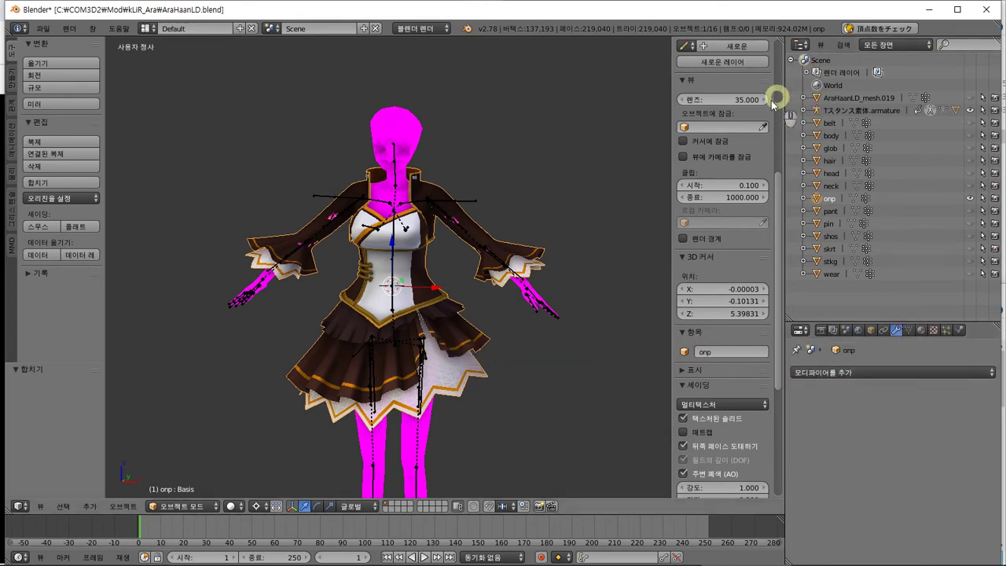
{"action": "scroll", "coordinate": [355, 224], "scroll_direction": "down", "scroll_amount": 6}
{"action": "scroll", "coordinate": [359, 225], "scroll_direction": "up", "scroll_amount": 5}
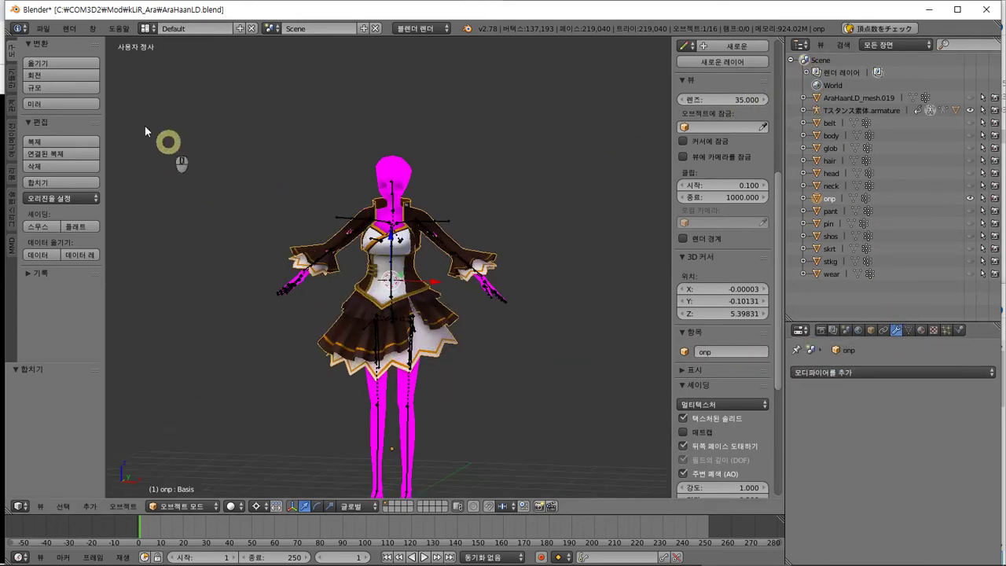
{"action": "left_click", "coordinate": [44, 28]}
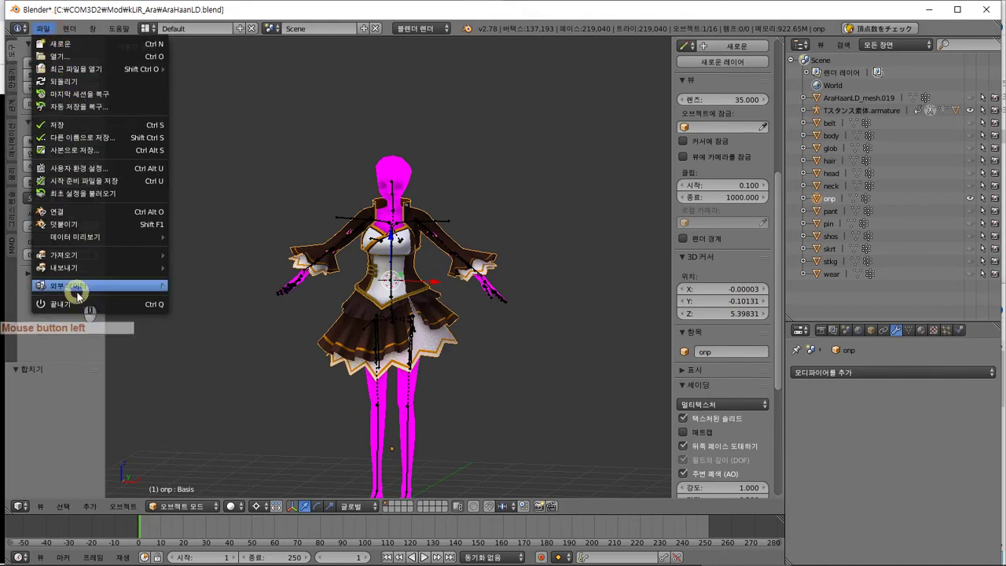
{"action": "left_click", "coordinate": [71, 255]}
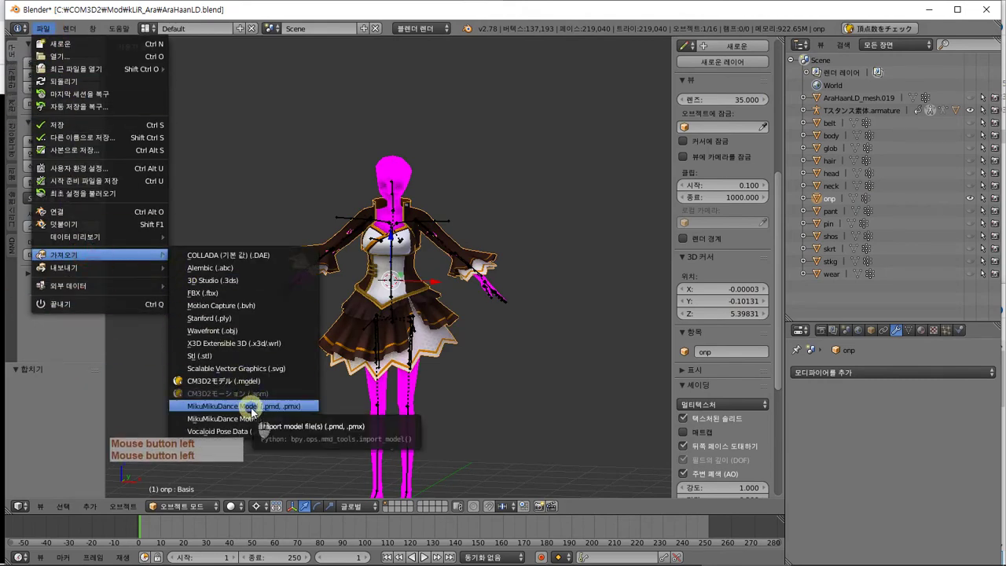
{"action": "left_click", "coordinate": [577, 175]}
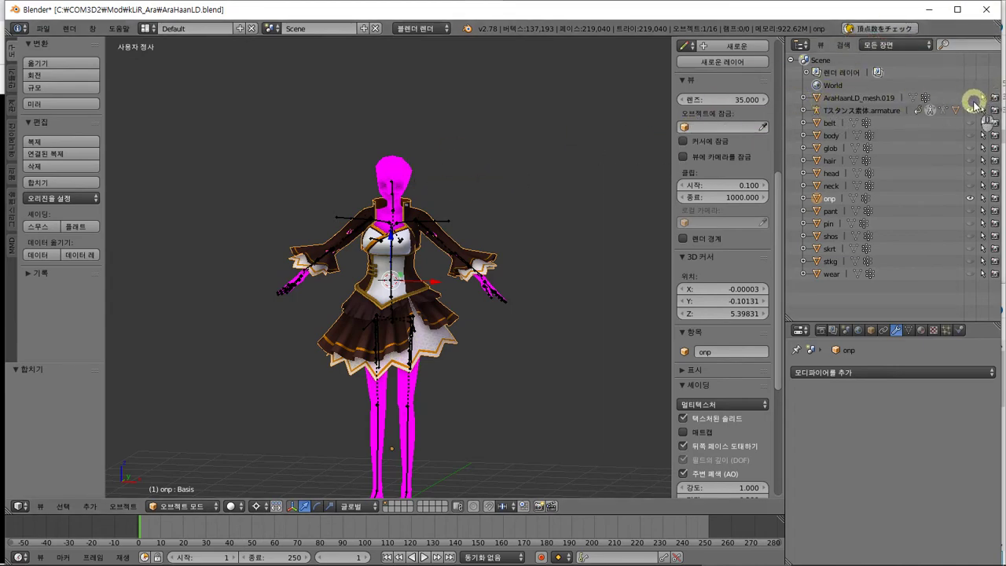
Unhide AraHaanLD_mesh.019 and look into its contents in the outliner
{"action": "scroll", "coordinate": [227, 240], "scroll_direction": "down", "scroll_amount": 3}
{"action": "mouse_move", "coordinate": [227, 239]}
{"action": "left_mouse_down", "text": "alt"}
{"action": "mouse_move", "coordinate": [236, 230]}
{"action": "mouse_move", "coordinate": [744, 178]}
{"action": "left_mouse_up", "text": "alt"}
{"action": "left_click", "coordinate": [835, 113]}
{"action": "left_click", "coordinate": [803, 98]}
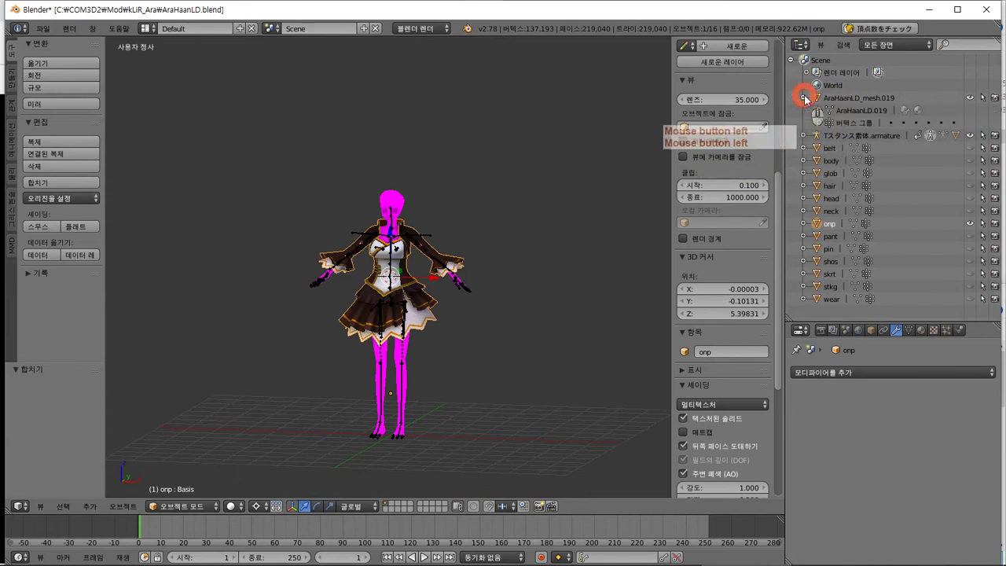
{"action": "left_click", "coordinate": [803, 97]}
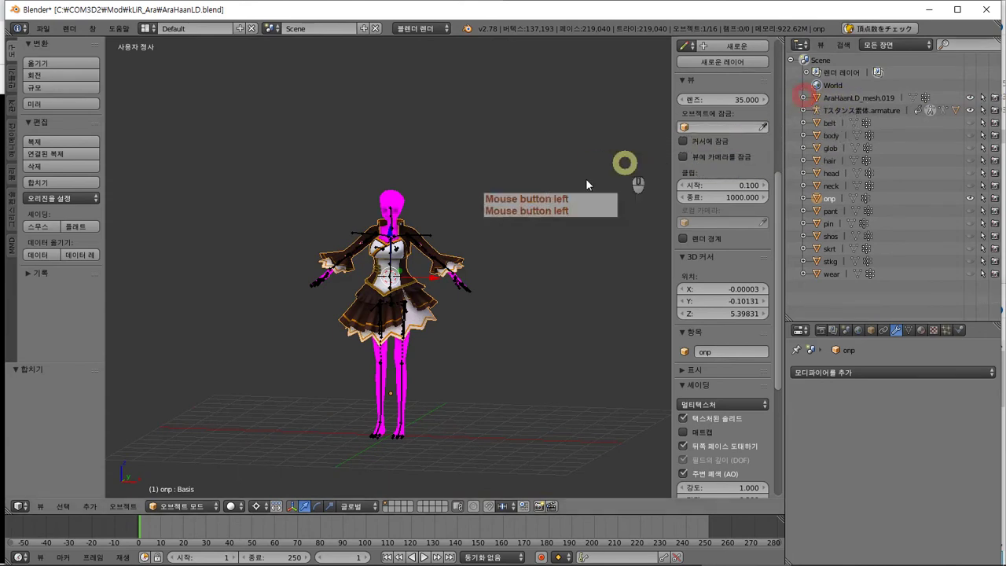
{"action": "scroll", "coordinate": [624, 165], "scroll_direction": "up", "scroll_amount": 4}
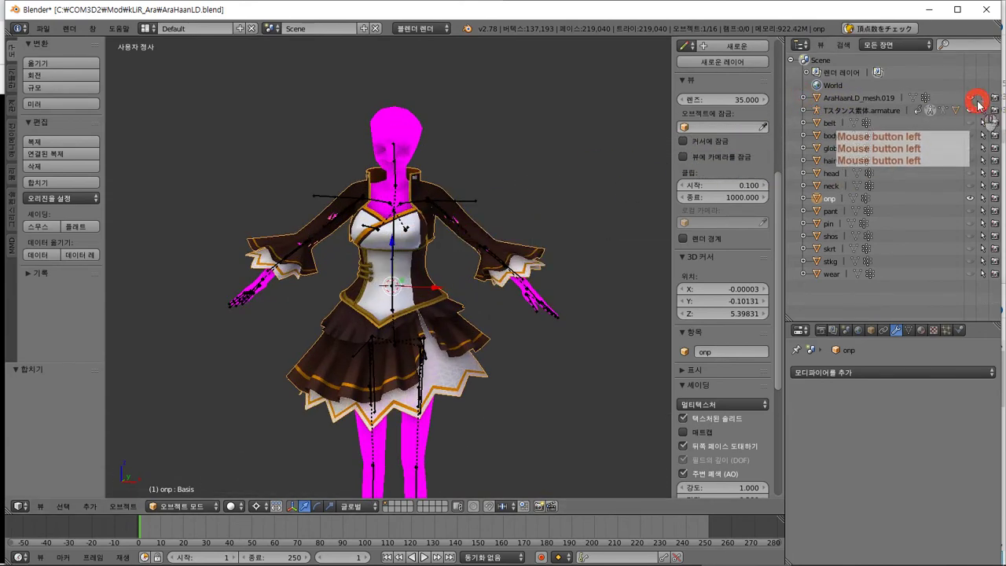
Try moving onp and AraHaanLD_mesh.019 to check which geometry each contains, cancelling every move
{"action": "key", "text": "r"}
{"action": "right_click", "coordinate": [225, 175]}
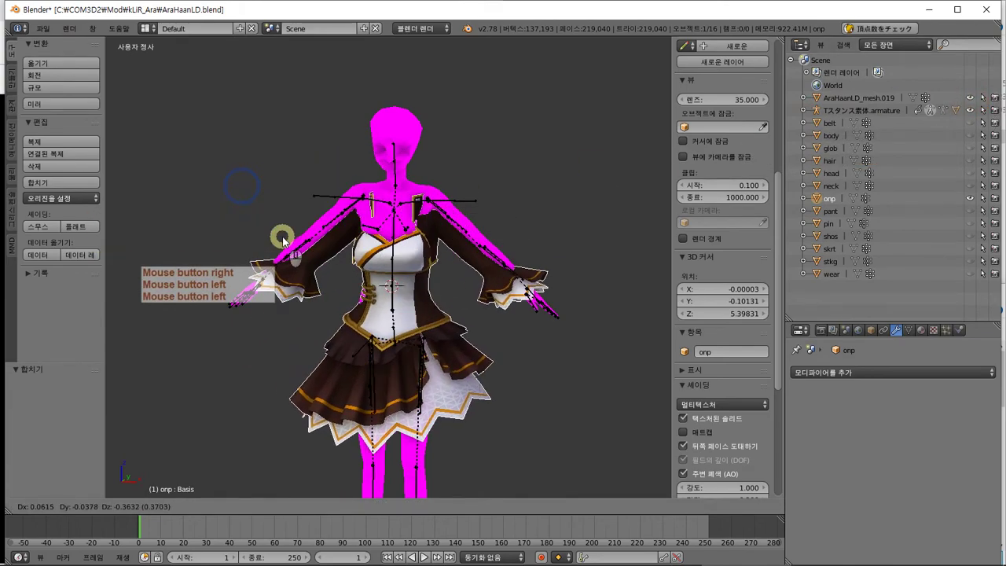
{"action": "key", "text": "Escape"}
{"action": "middle_click_drag", "start_coordinate": [550, 249], "coordinate": [649, 233]}
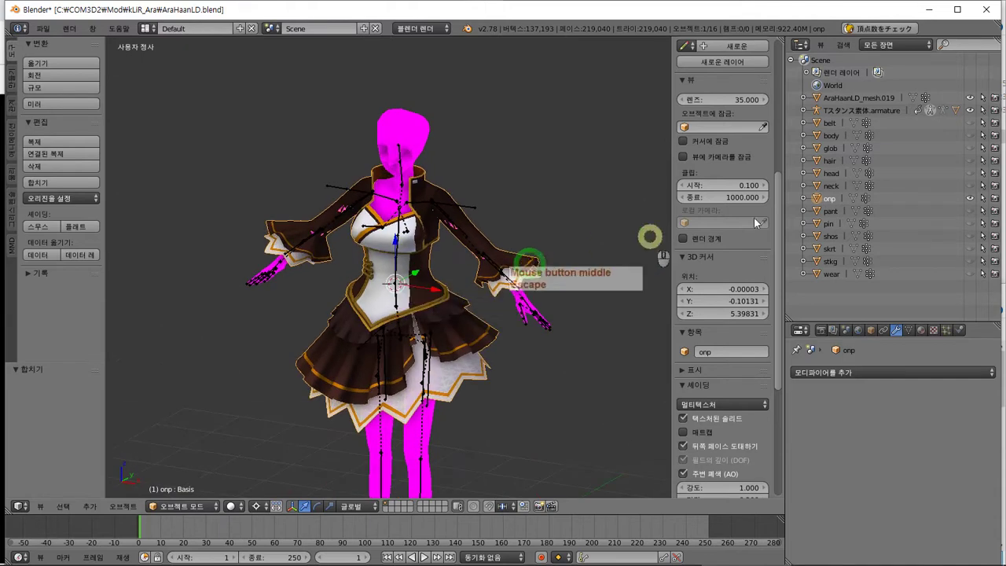
{"action": "left_click", "coordinate": [887, 100]}
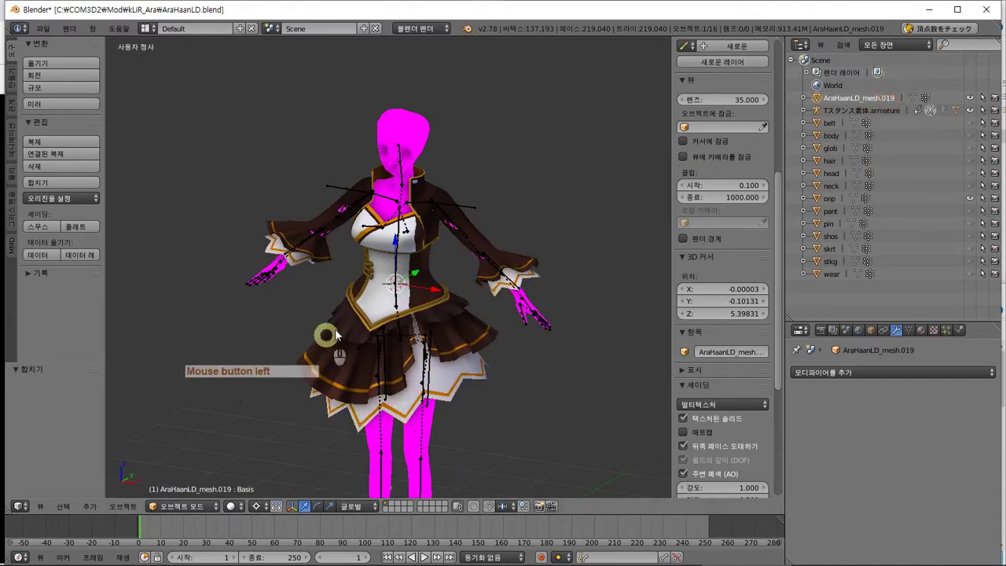
{"action": "key", "text": "g"}
{"action": "key", "text": "Escape"}
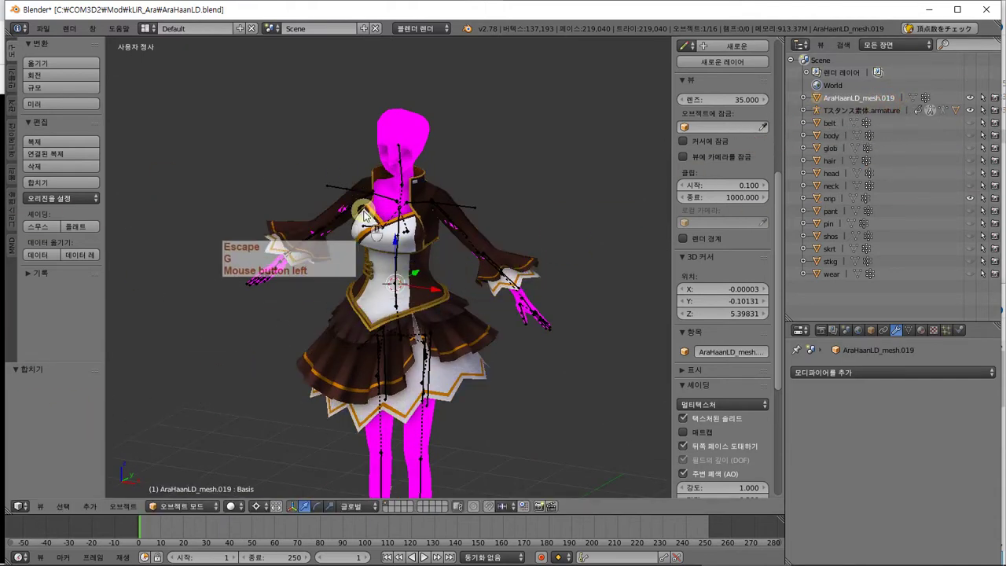
{"action": "key", "text": "g"}
{"action": "key", "text": "Escape"}
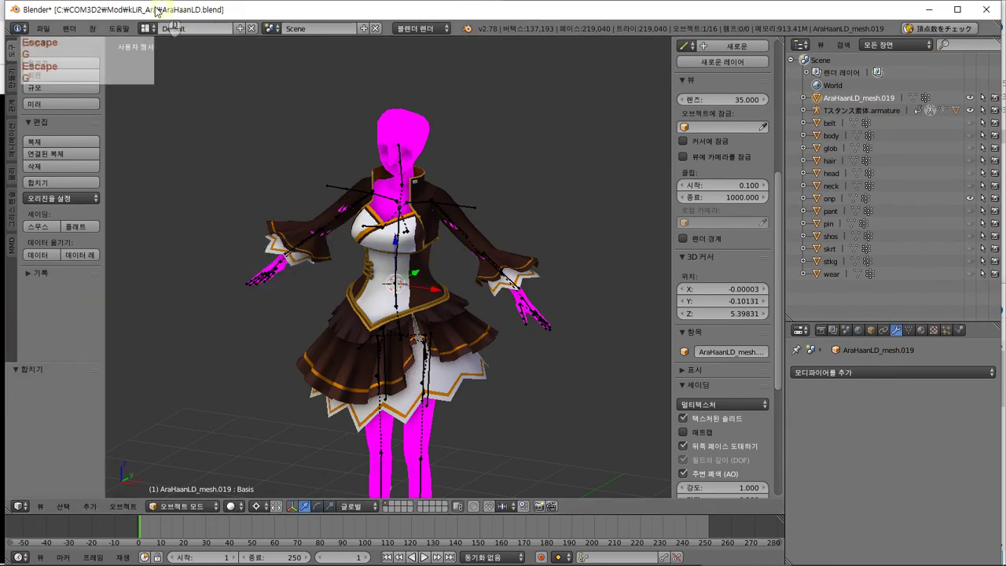
Import the MikuMikuDance model AraHaanLD.pmx from the kLiR_Ara(LD)1.04 folder at scale 1.00
{"action": "left_click", "coordinate": [44, 30]}
{"action": "mouse_move", "coordinate": [75, 255]}
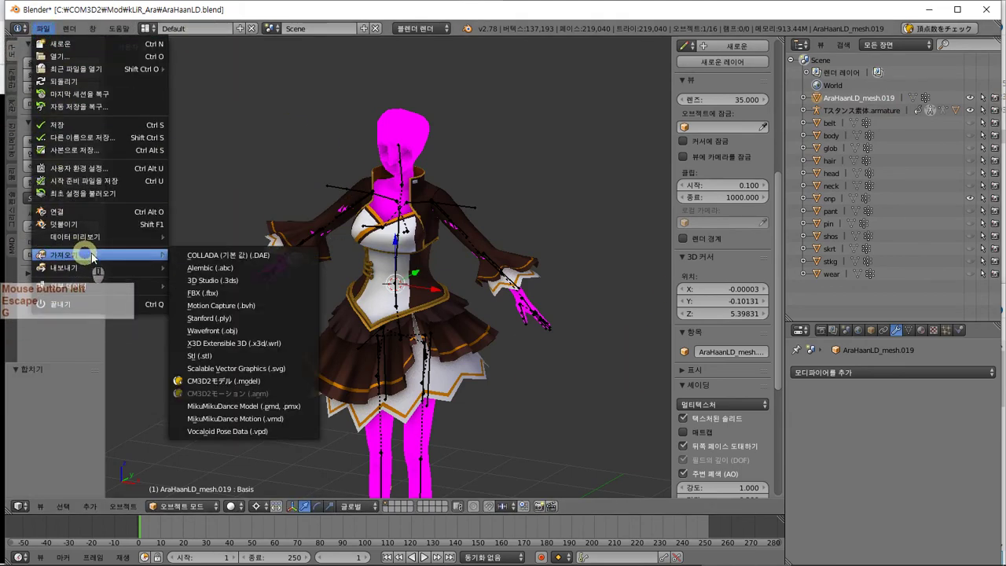
{"action": "left_click", "coordinate": [289, 407]}
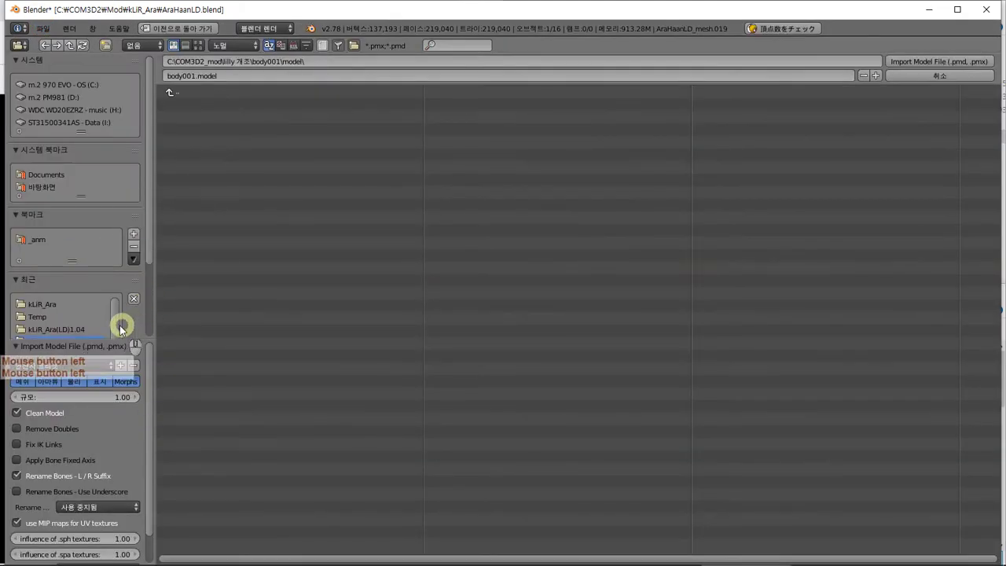
{"action": "left_click", "coordinate": [65, 303]}
{"action": "left_click", "coordinate": [83, 329]}
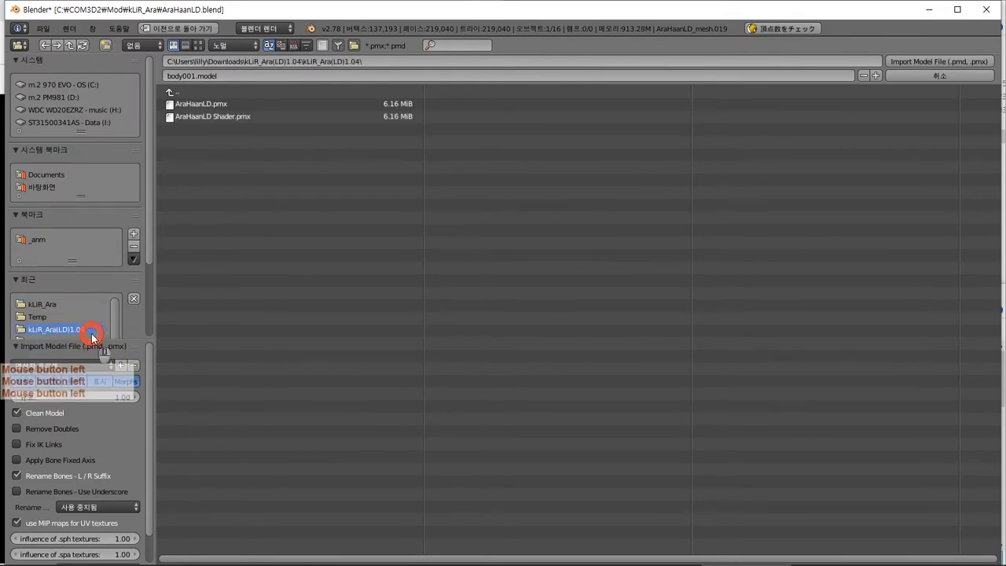
{"action": "left_click", "coordinate": [228, 103]}
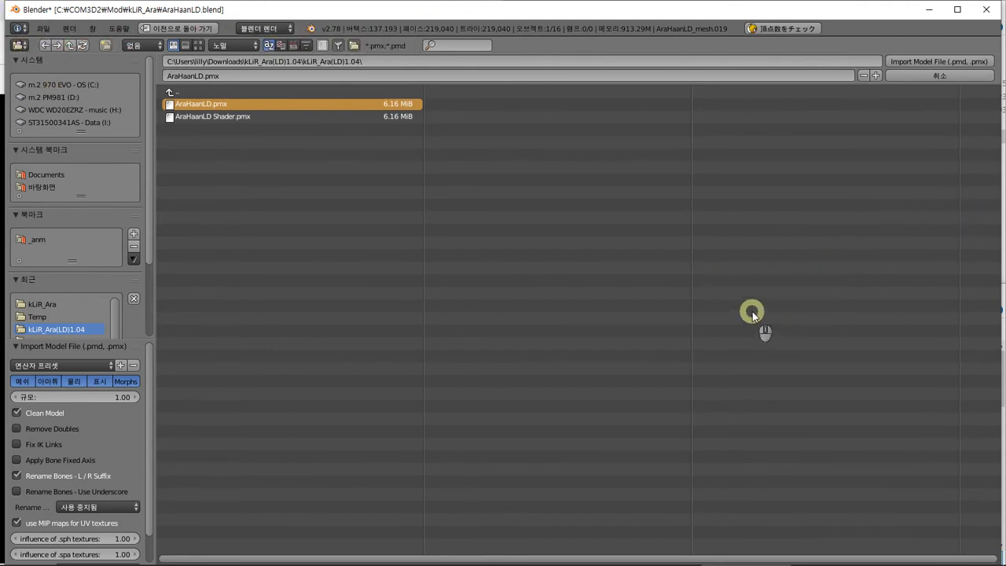
{"action": "left_click", "coordinate": [688, 554]}
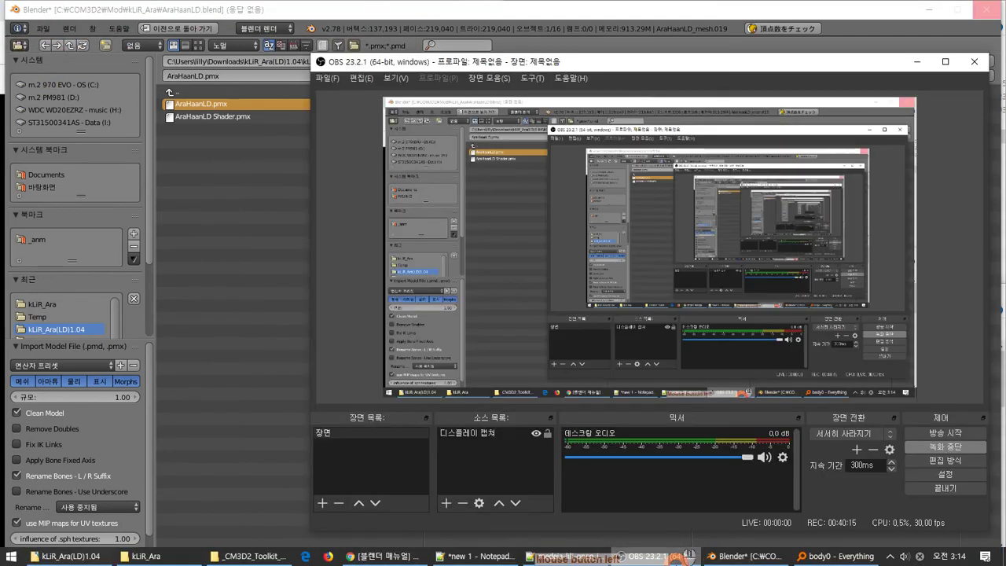